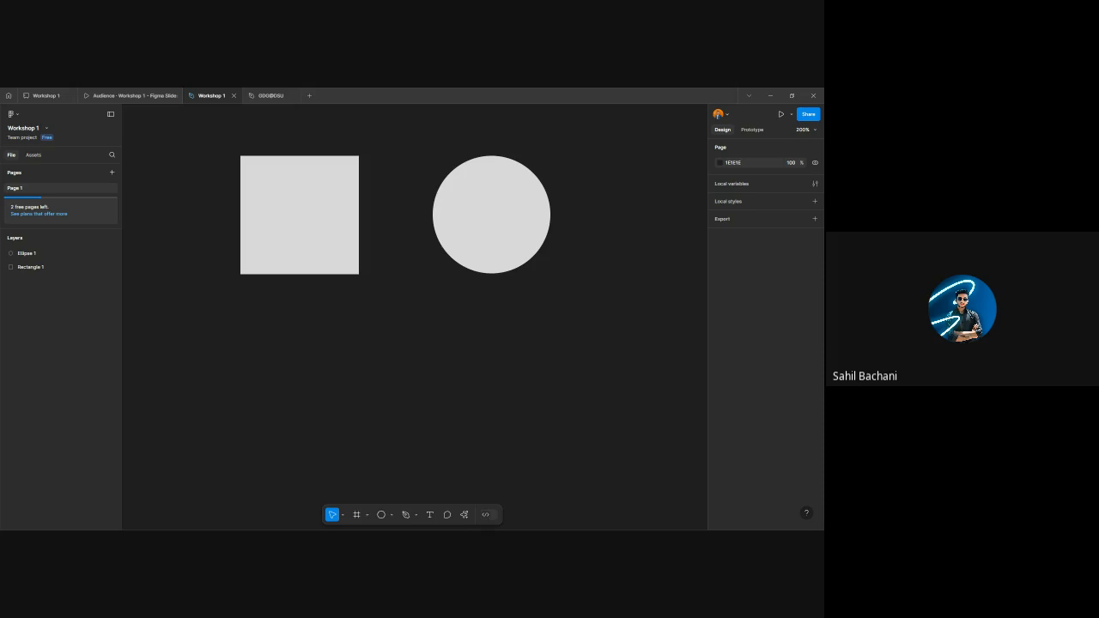
- Switch to the Workshop 1 presentation and show its title slide, ending on the Agenda slide
{"action": "left_click", "coordinate": [135, 95]}
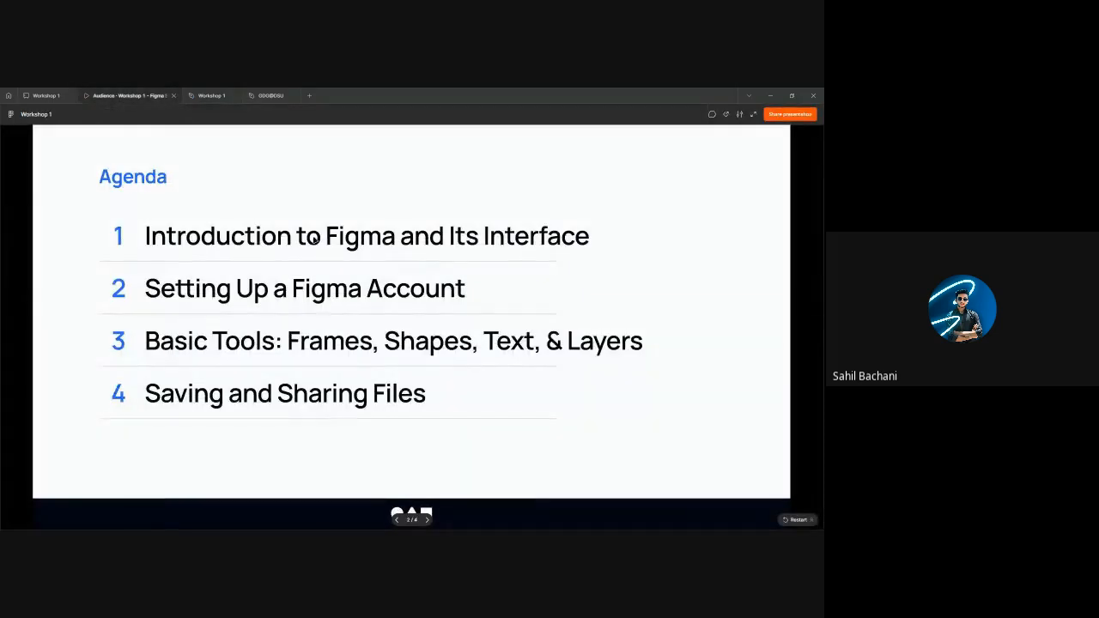
{"action": "key", "text": "Left"}
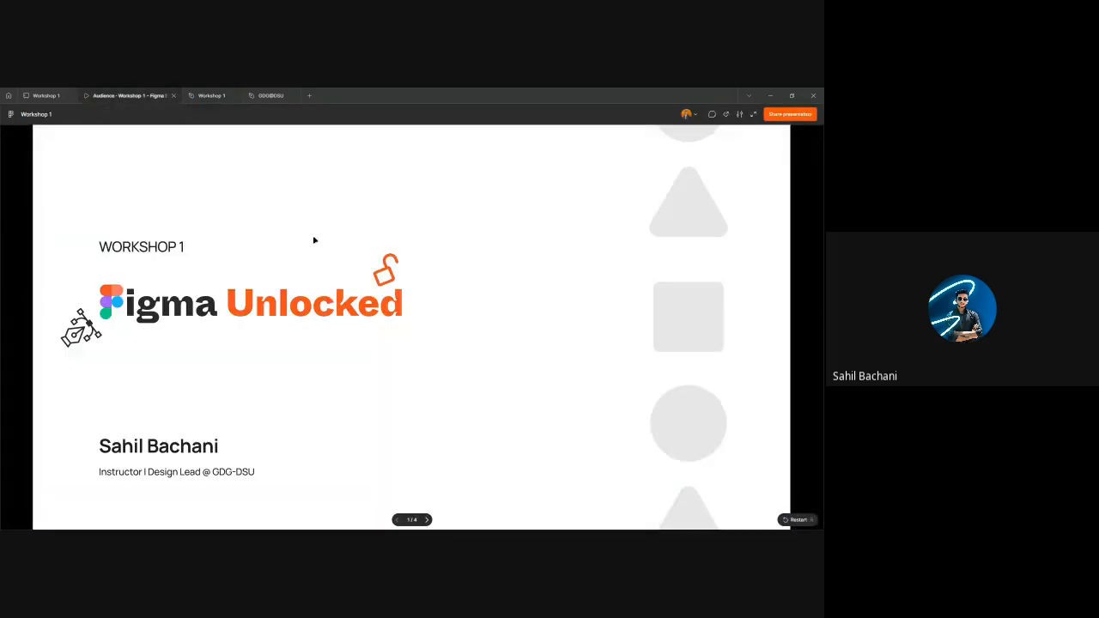
{"action": "key", "text": "Right"}
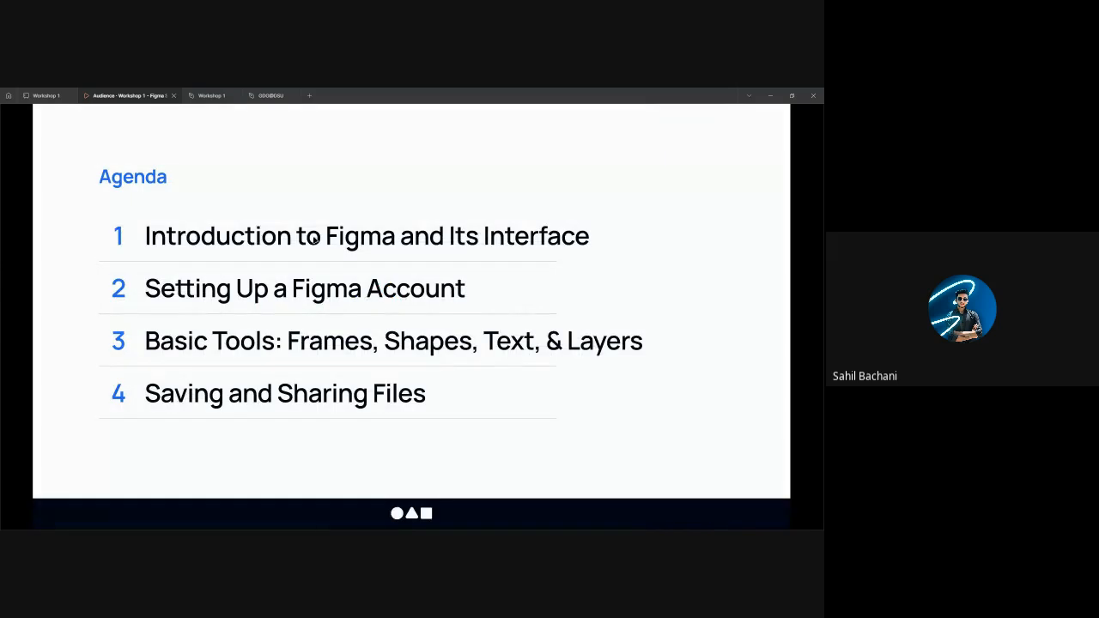
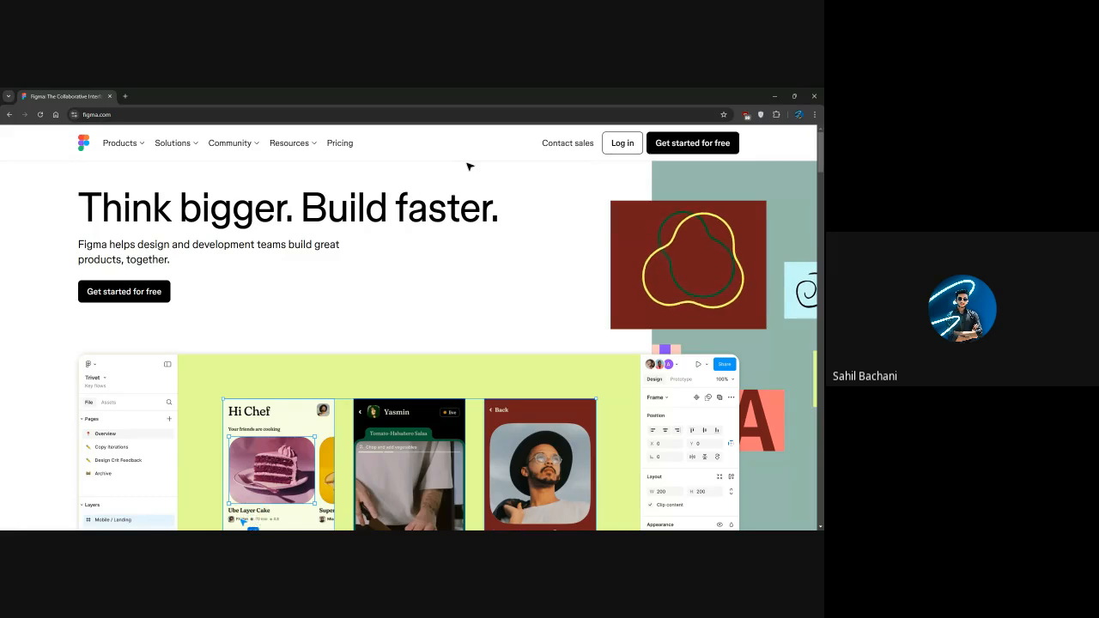
- Browse the Community and Products sections on figma.com, open the free sign-up form, and return to the Figma desktop app
{"action": "scroll", "coordinate": [477, 182], "scroll_direction": "down", "scroll_amount": 1}
{"action": "scroll", "coordinate": [478, 182], "scroll_direction": "up", "scroll_amount": 1}
{"action": "left_click", "coordinate": [254, 146]}
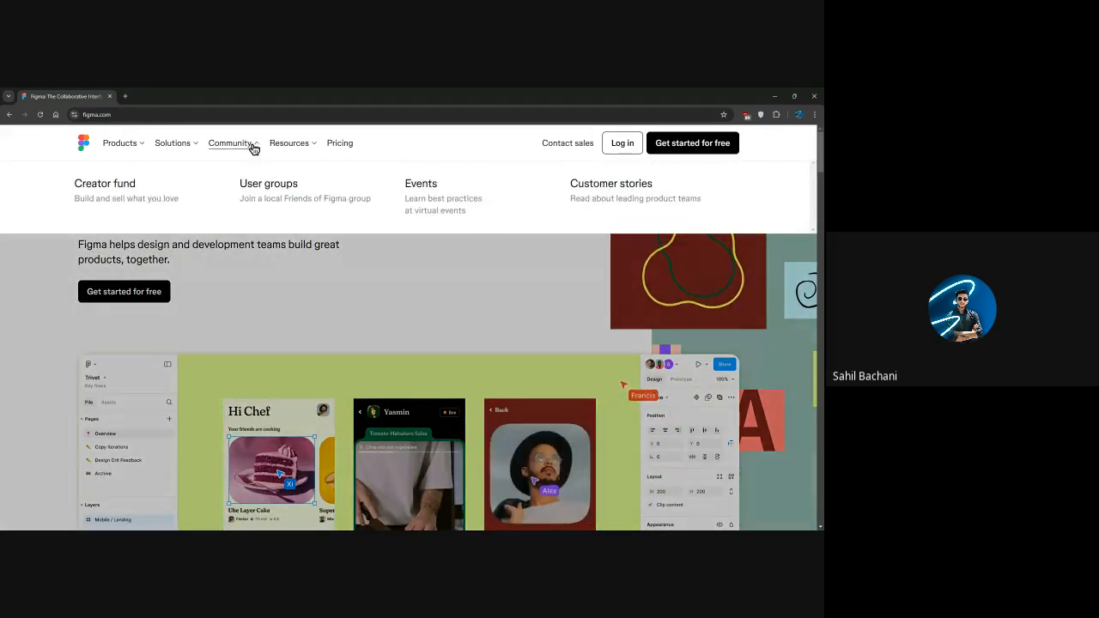
{"action": "left_click", "coordinate": [135, 148]}
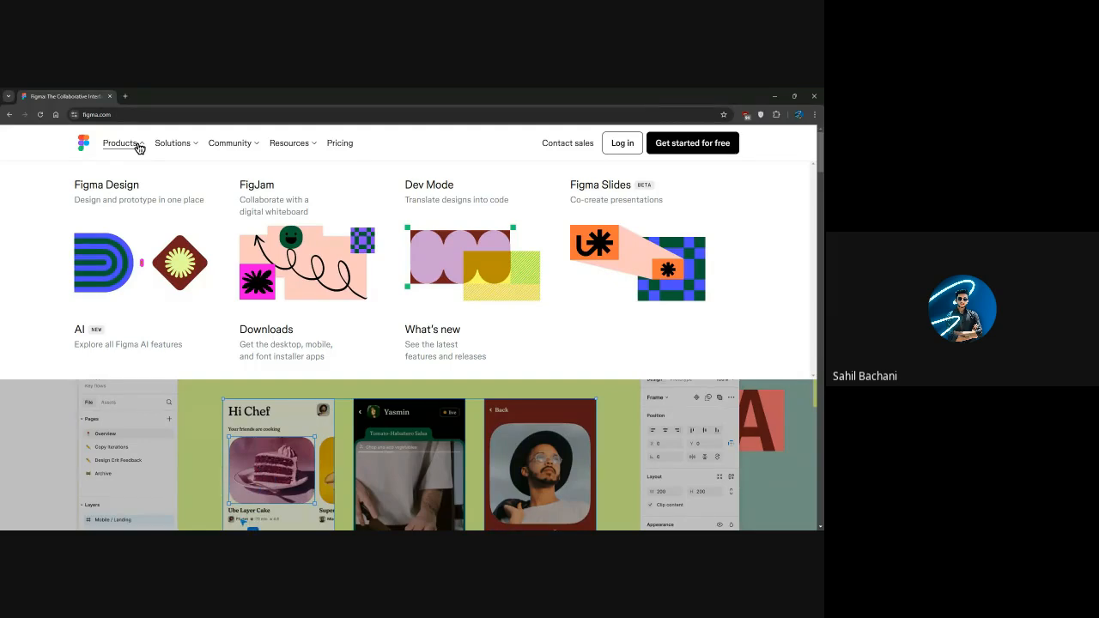
{"action": "left_click", "coordinate": [665, 146]}
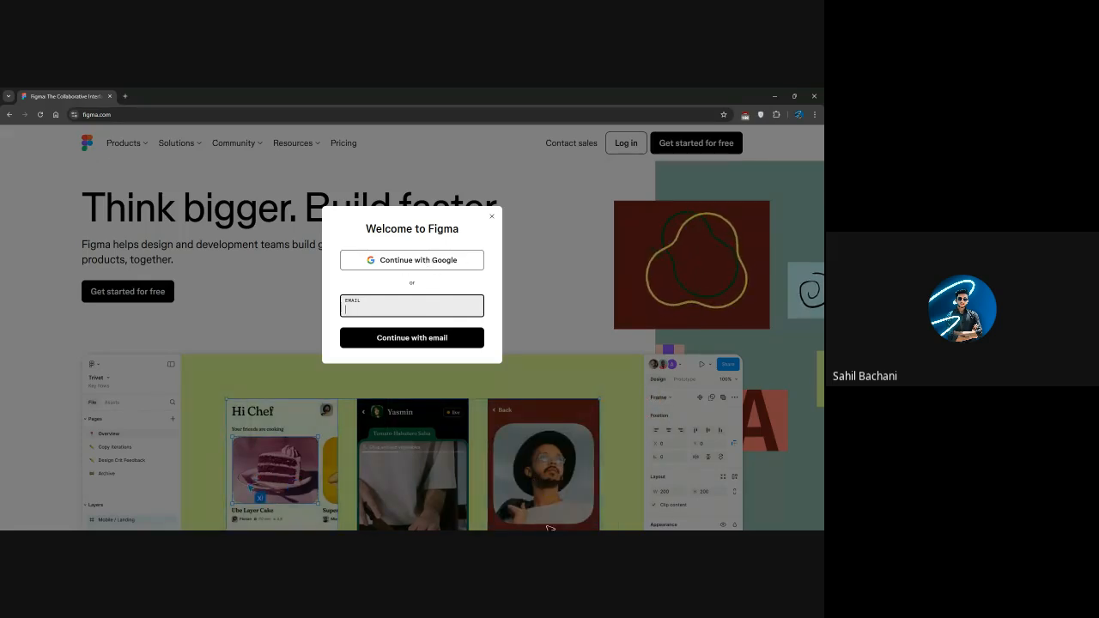
{"action": "left_click", "coordinate": [488, 505]}
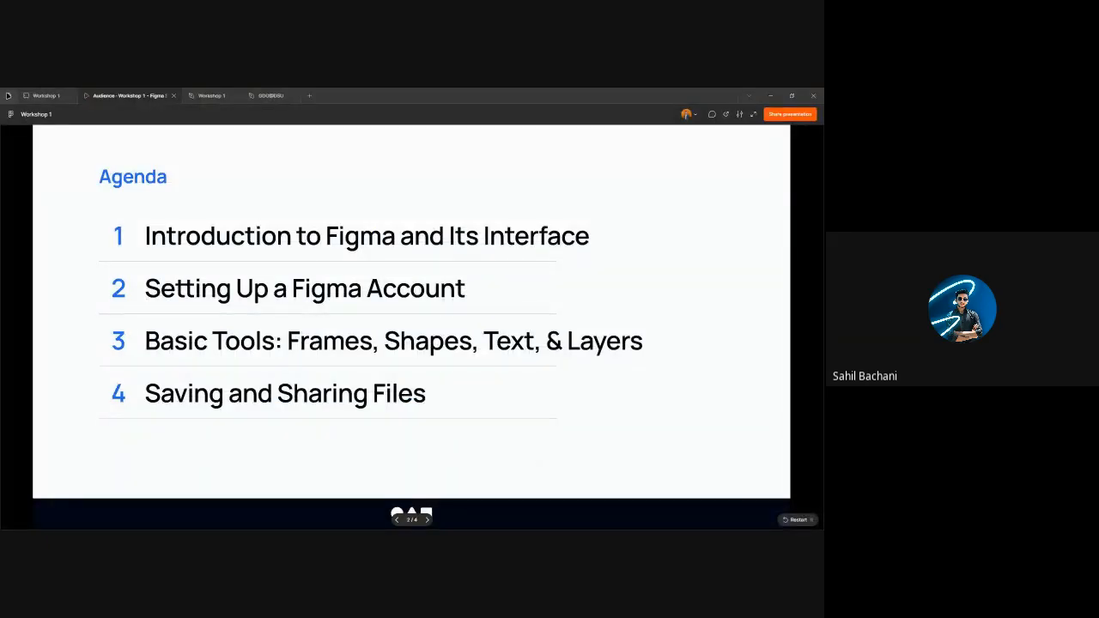
- Create a new team named "demo team 1" from the Figma file browser
{"action": "left_click", "coordinate": [9, 95]}
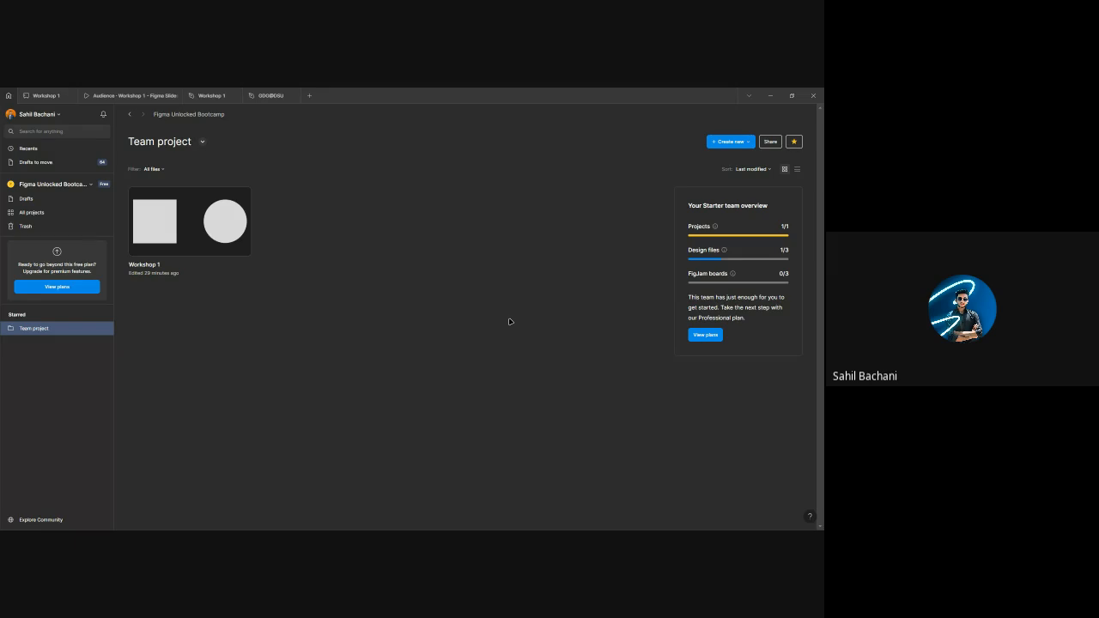
{"action": "left_click", "coordinate": [57, 185]}
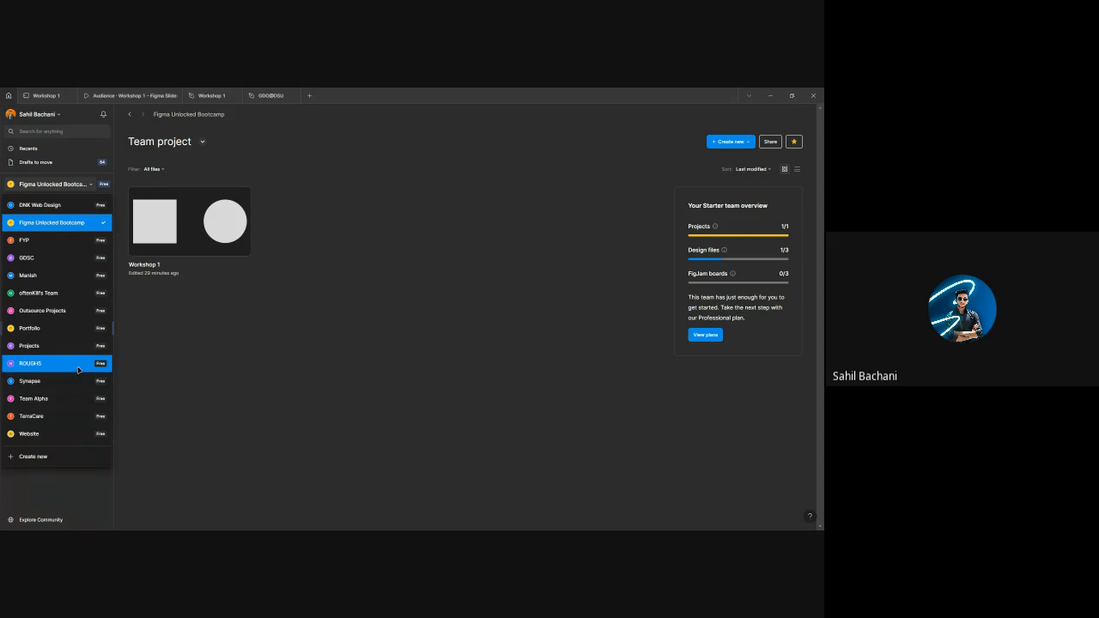
{"action": "left_click", "coordinate": [166, 176]}
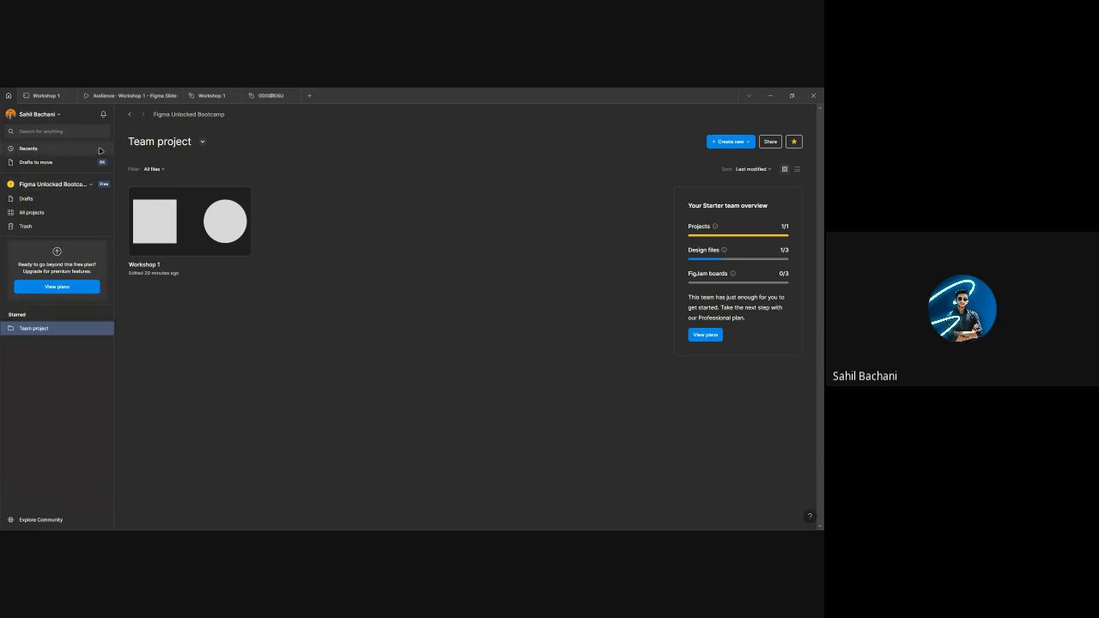
{"action": "left_click", "coordinate": [50, 186]}
{"action": "left_click", "coordinate": [71, 460]}
{"action": "type", "text": "demo team 1"}
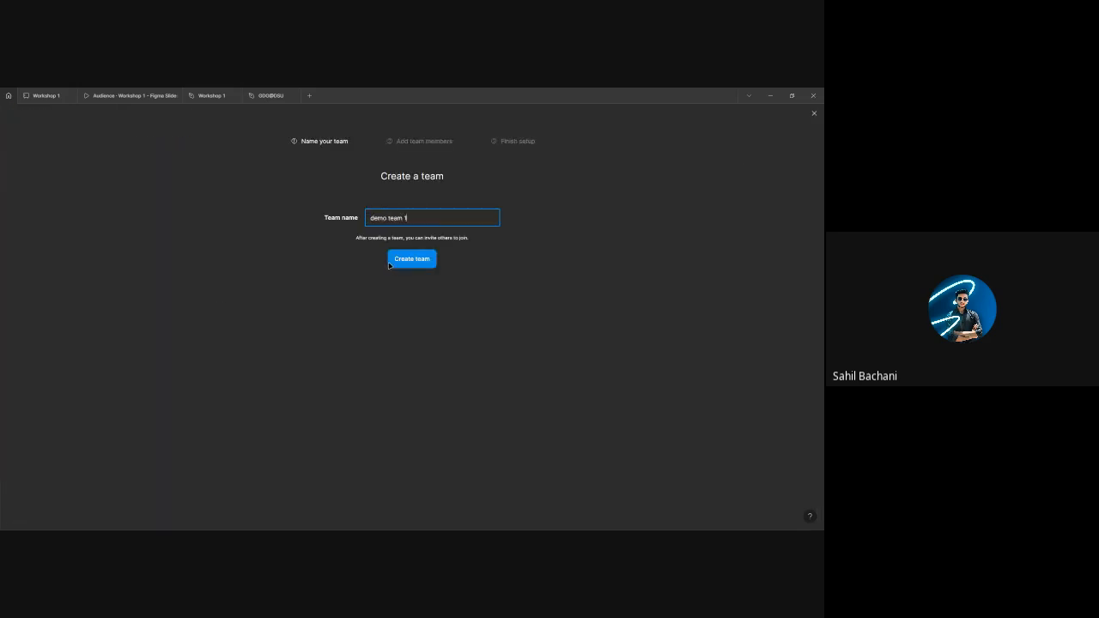
{"action": "left_click", "coordinate": [389, 263]}
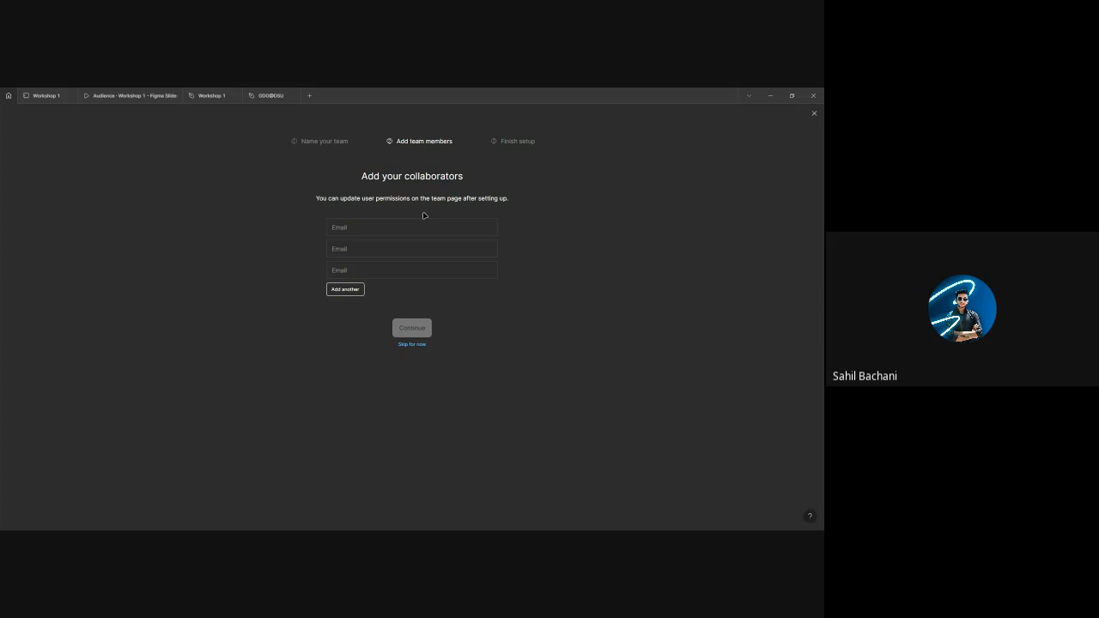
- Add two extra collaborator email fields, skip inviting members, and choose the free Starter plan for the team
{"action": "left_click", "coordinate": [381, 229]}
{"action": "left_click", "coordinate": [349, 250]}
{"action": "left_click", "coordinate": [350, 269]}
{"action": "left_click", "coordinate": [343, 217]}
{"action": "left_click", "coordinate": [346, 288]}
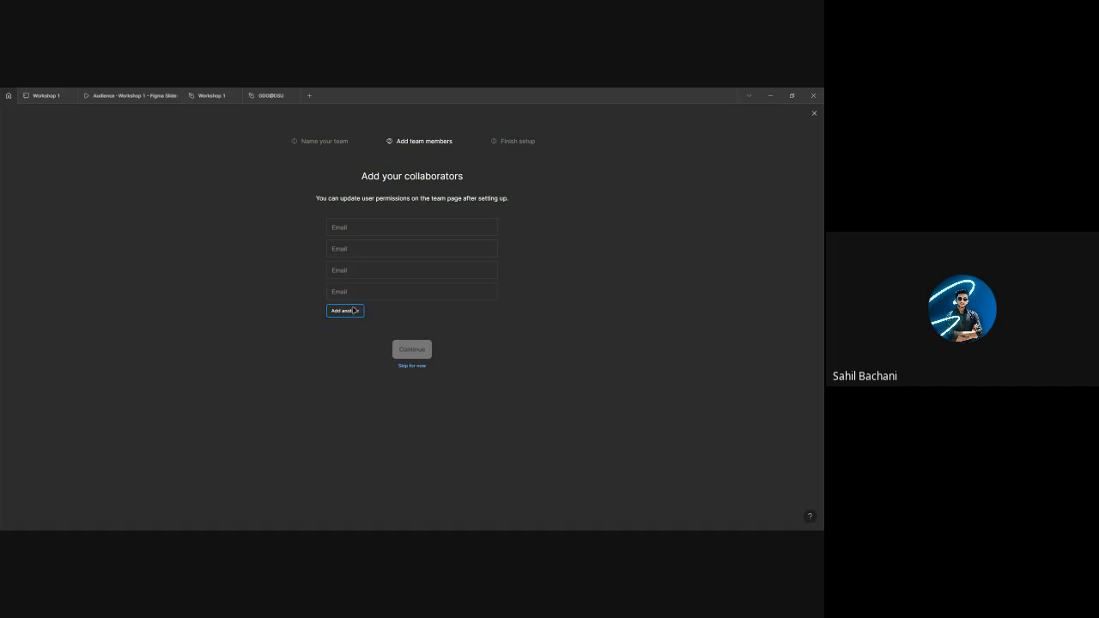
{"action": "left_click", "coordinate": [352, 310]}
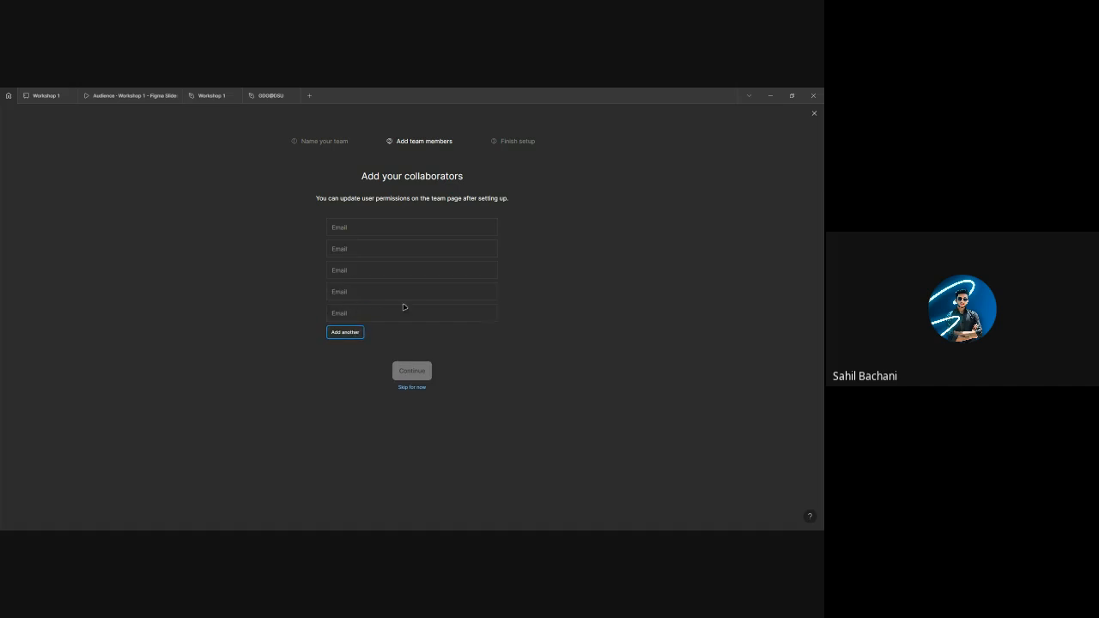
{"action": "left_click", "coordinate": [411, 387]}
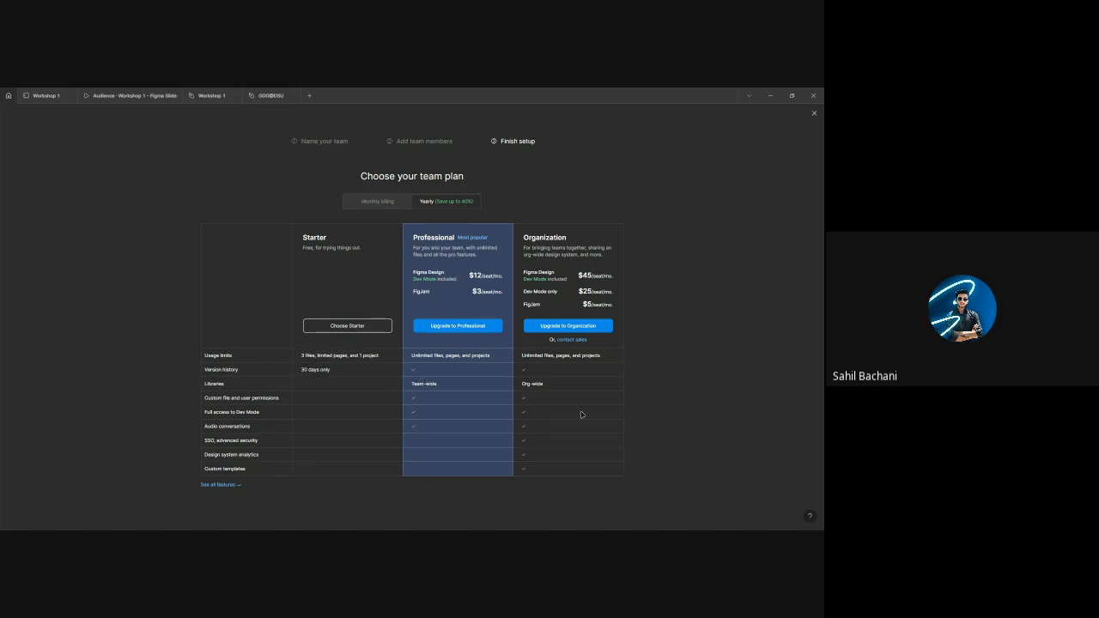
{"action": "left_click", "coordinate": [360, 326]}
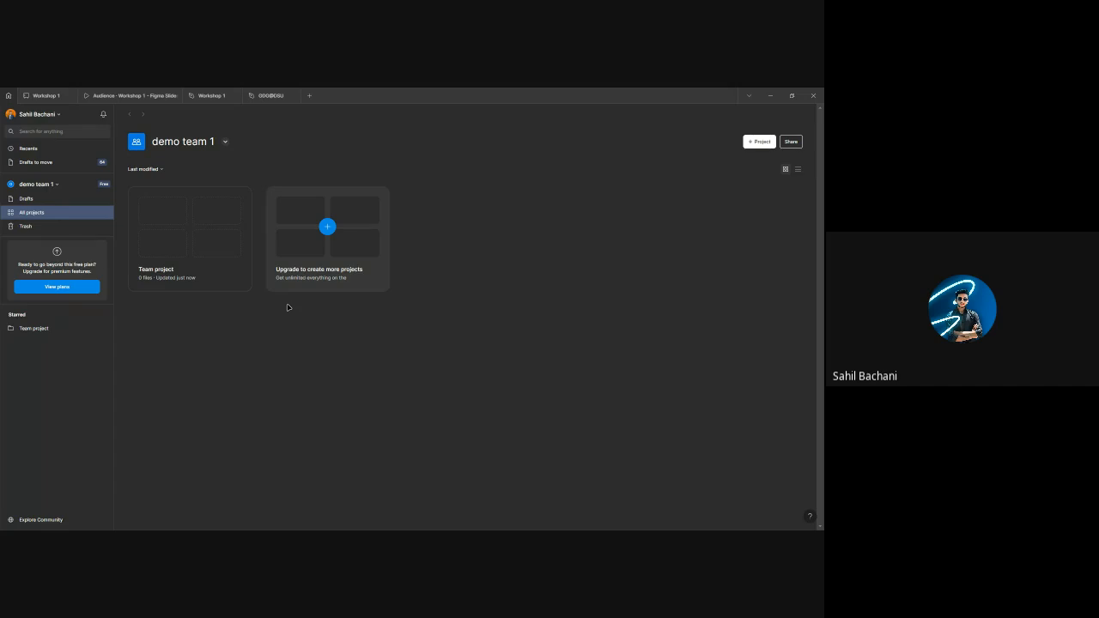
- Create a design file in the new team's Team project and name it "Workshop 1"
{"action": "left_click", "coordinate": [163, 211]}
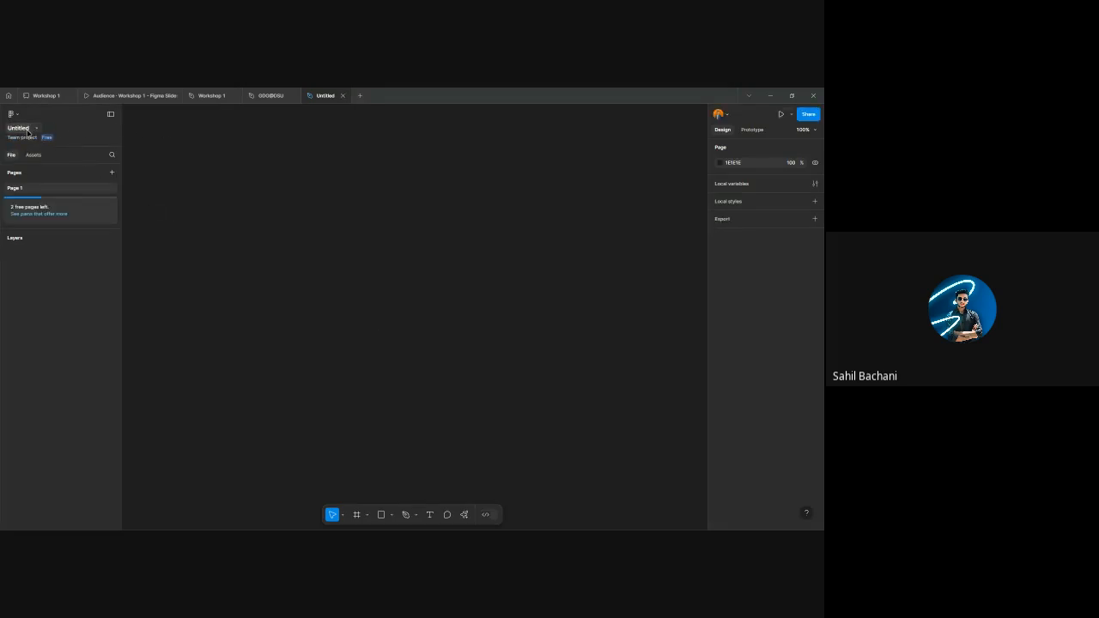
{"action": "left_click", "coordinate": [23, 129]}
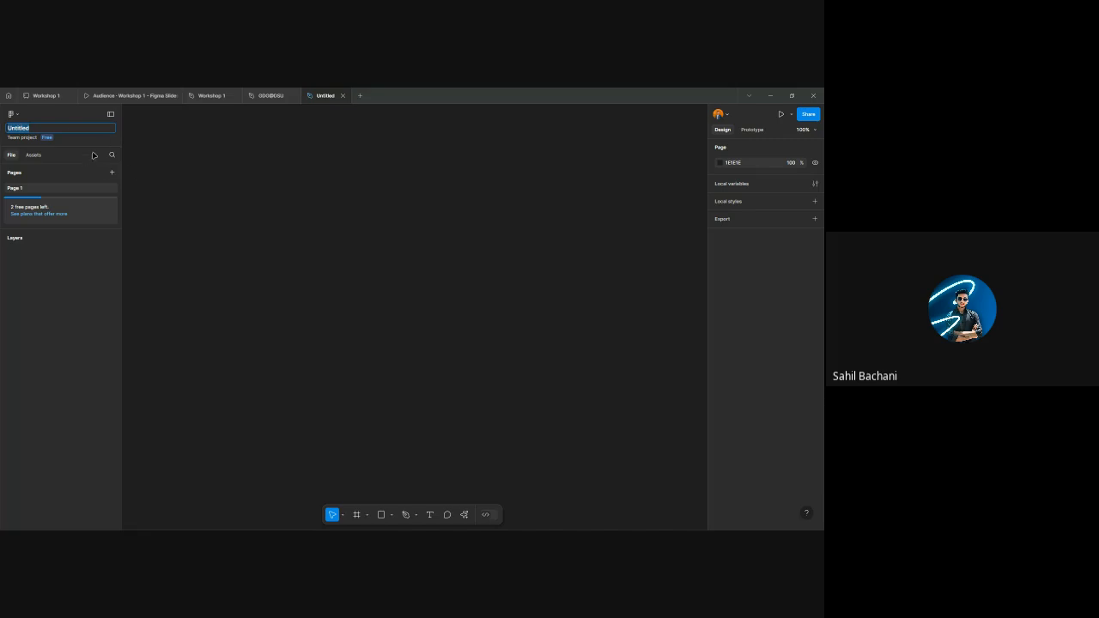
{"action": "type", "text": "Workshop"}
{"action": "key", "text": "Return"}
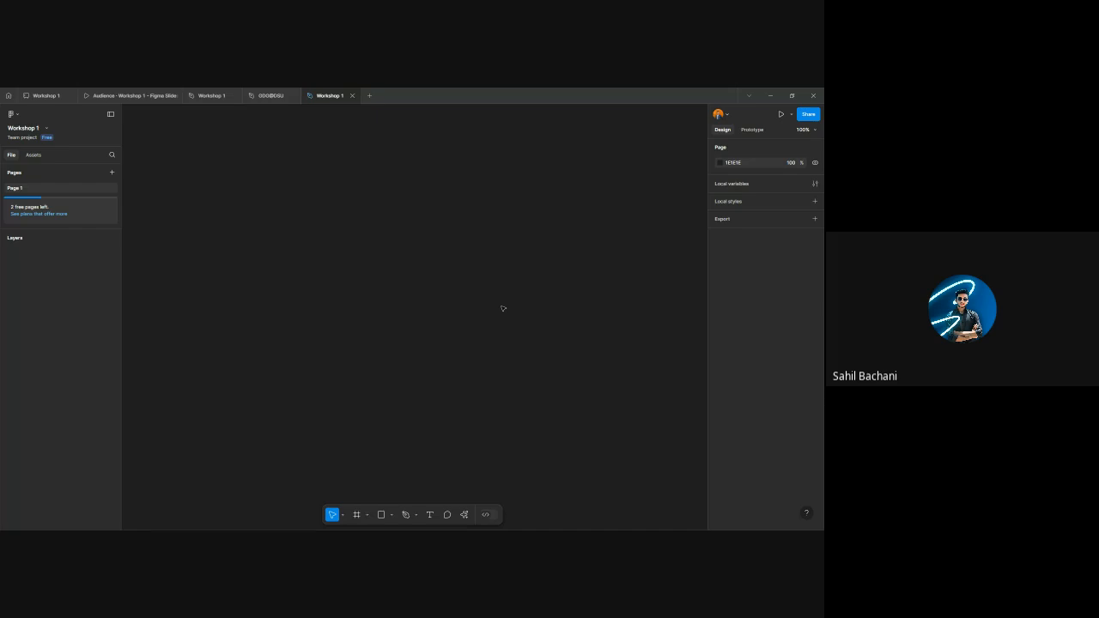
- Review the available File and Edit commands of the design file
{"action": "left_click", "coordinate": [13, 113]}
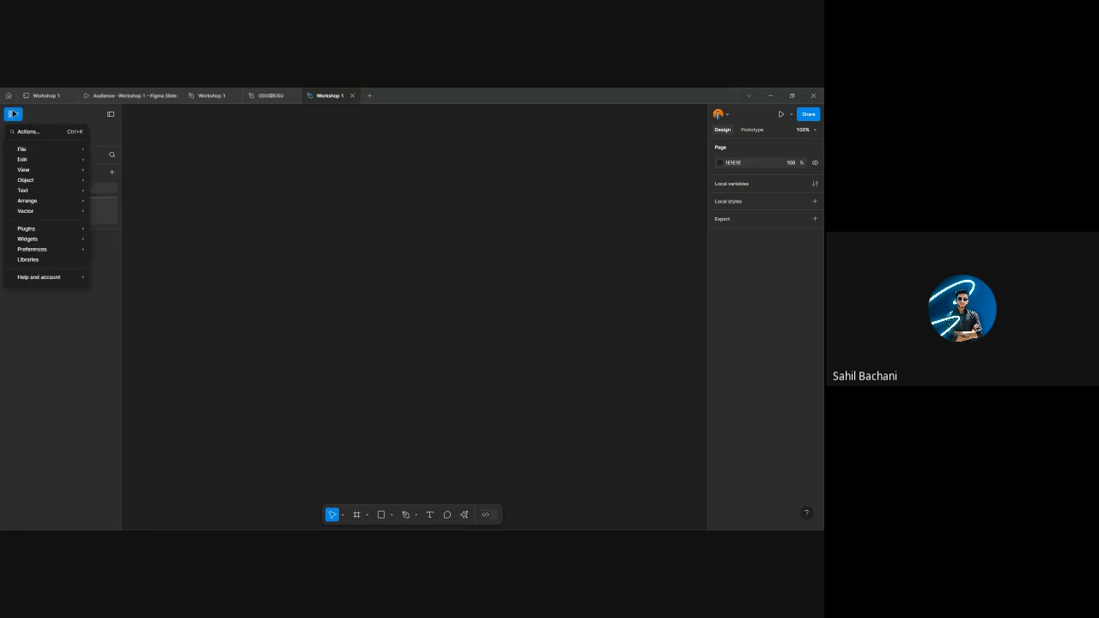
{"action": "mouse_move", "coordinate": [21, 151]}
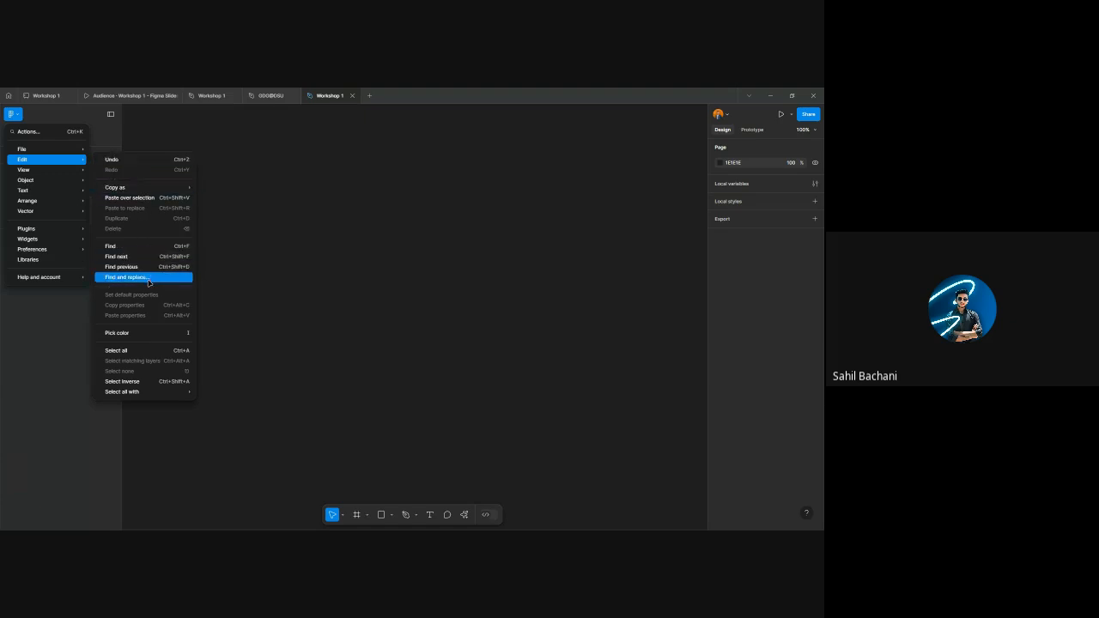
{"action": "left_click", "coordinate": [302, 222]}
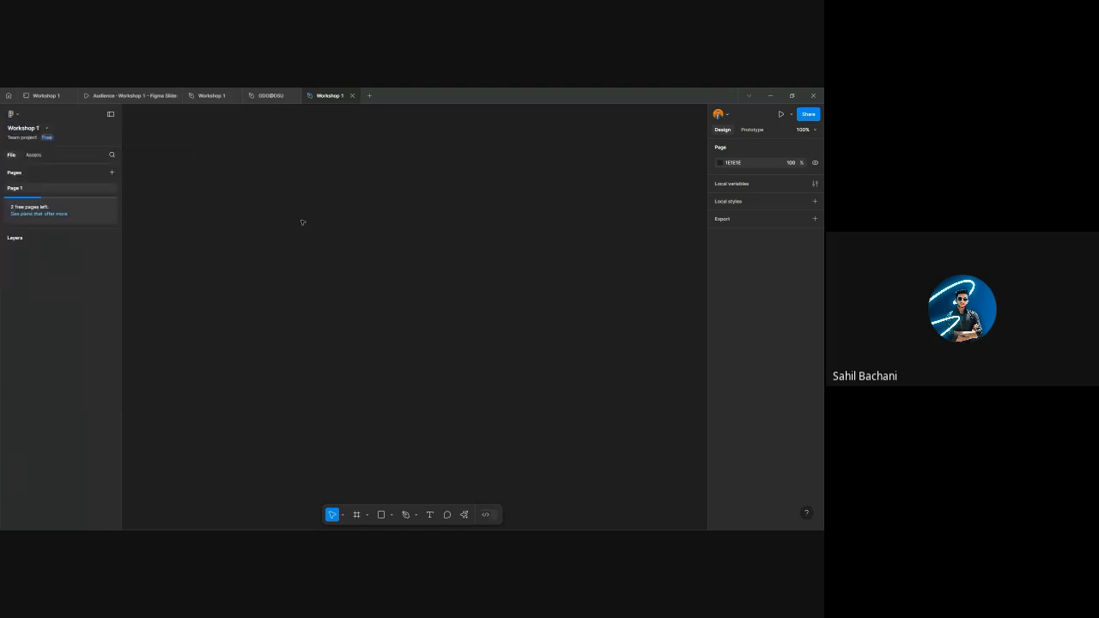
{"action": "left_click", "coordinate": [12, 114]}
{"action": "mouse_move", "coordinate": [51, 163]}
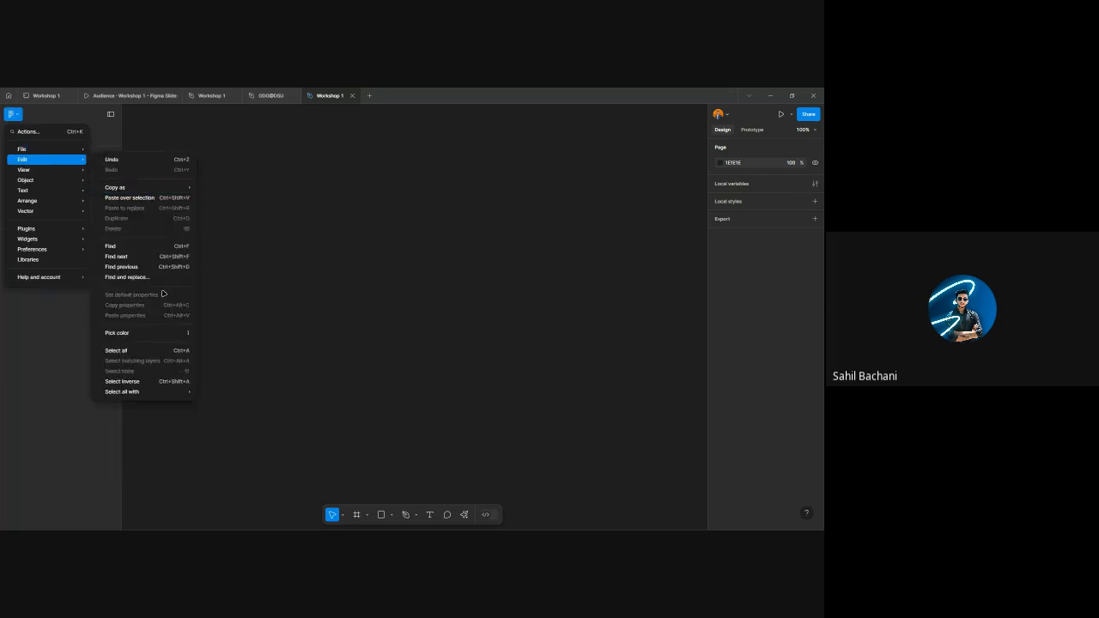
{"action": "left_click", "coordinate": [253, 198]}
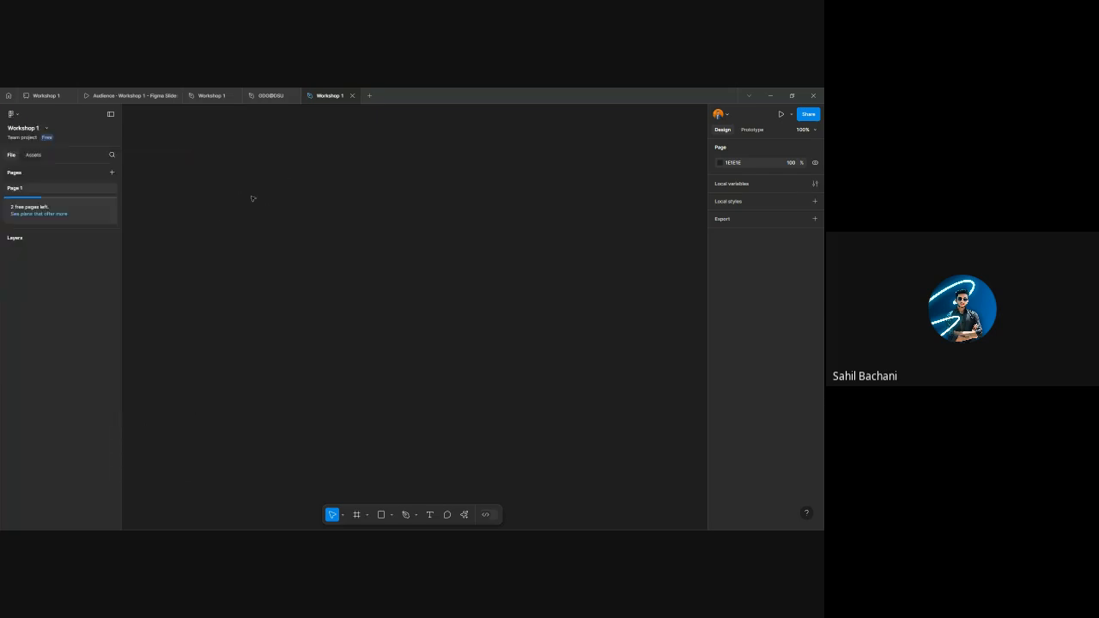
- Check the file name and the available asset libraries, ending on the file's pages and layers
{"action": "double_click", "coordinate": [29, 128]}
{"action": "left_click", "coordinate": [48, 127]}
{"action": "mouse_move", "coordinate": [48, 127]}
{"action": "left_mouse_down"}
{"action": "mouse_move", "coordinate": [7, 131]}
{"action": "mouse_move", "coordinate": [39, 128]}
{"action": "left_mouse_up"}
{"action": "left_click", "coordinate": [12, 128]}
{"action": "left_click", "coordinate": [54, 136]}
{"action": "left_click", "coordinate": [33, 155]}
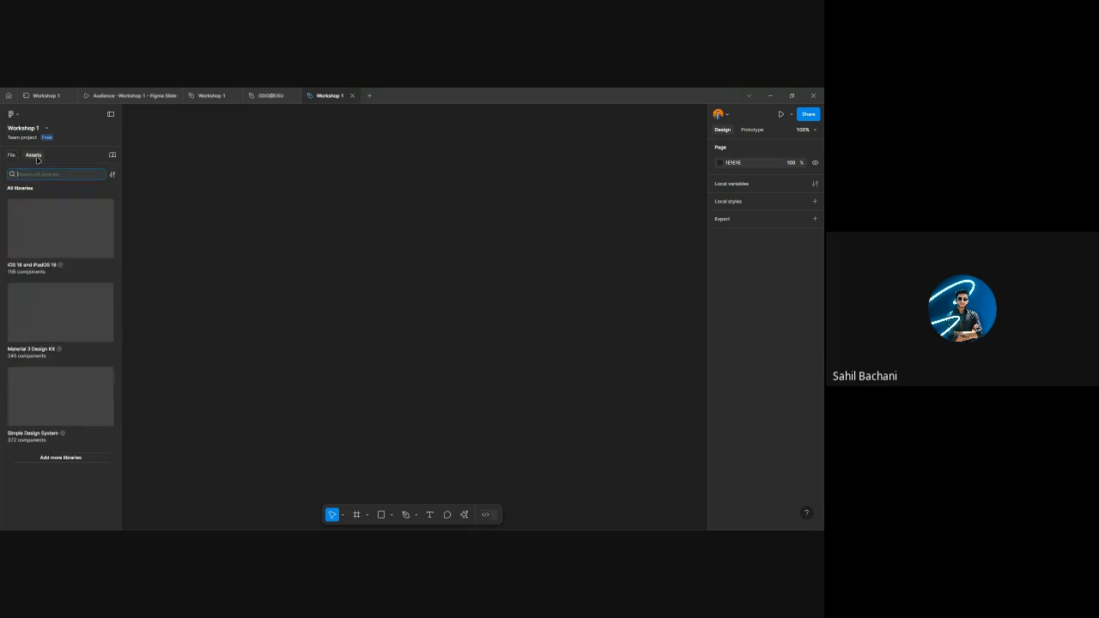
{"action": "left_click", "coordinate": [14, 157]}
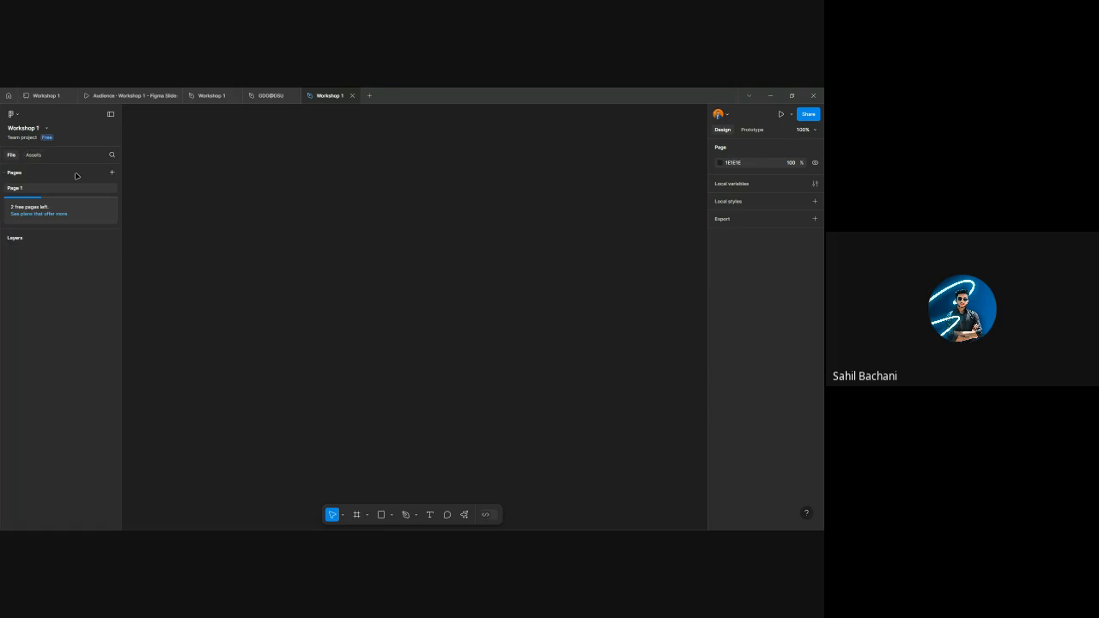
- Draw a circle about 164 × 164 on the canvas and place the text "ABC" at its centre
{"action": "key", "text": "o"}
{"action": "left_click_drag", "start_coordinate": [285, 179], "coordinate": [366, 267]}
{"action": "key", "text": "t"}
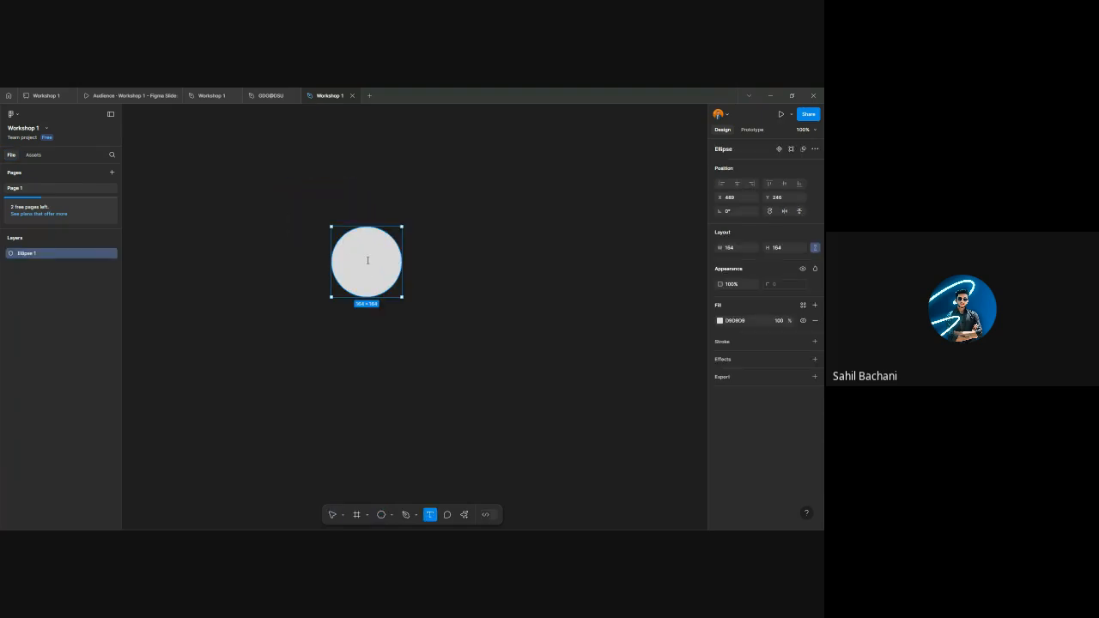
{"action": "left_click", "coordinate": [359, 258]}
{"action": "type", "text": "ABC"}
{"action": "key", "text": "Escape"}
{"action": "left_click_drag", "start_coordinate": [366, 261], "coordinate": [371, 268]}
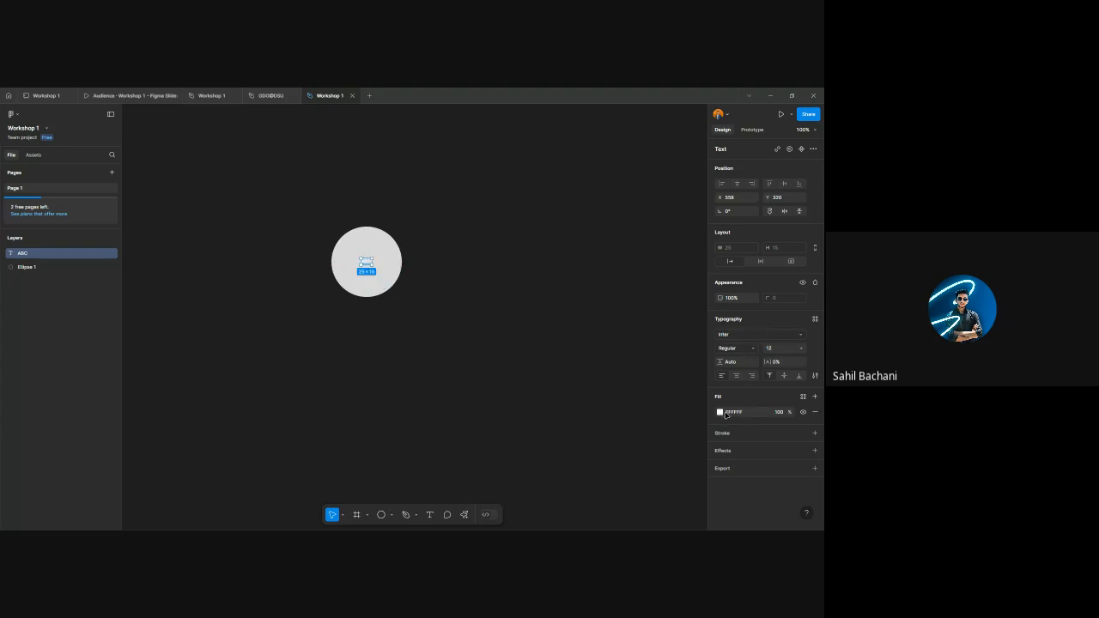
- Set the ABC text's fill to black (000000) and its font size to 40
{"action": "left_click", "coordinate": [720, 412]}
{"action": "left_click_drag", "start_coordinate": [620, 396], "coordinate": [591, 413]}
{"action": "left_click", "coordinate": [800, 348]}
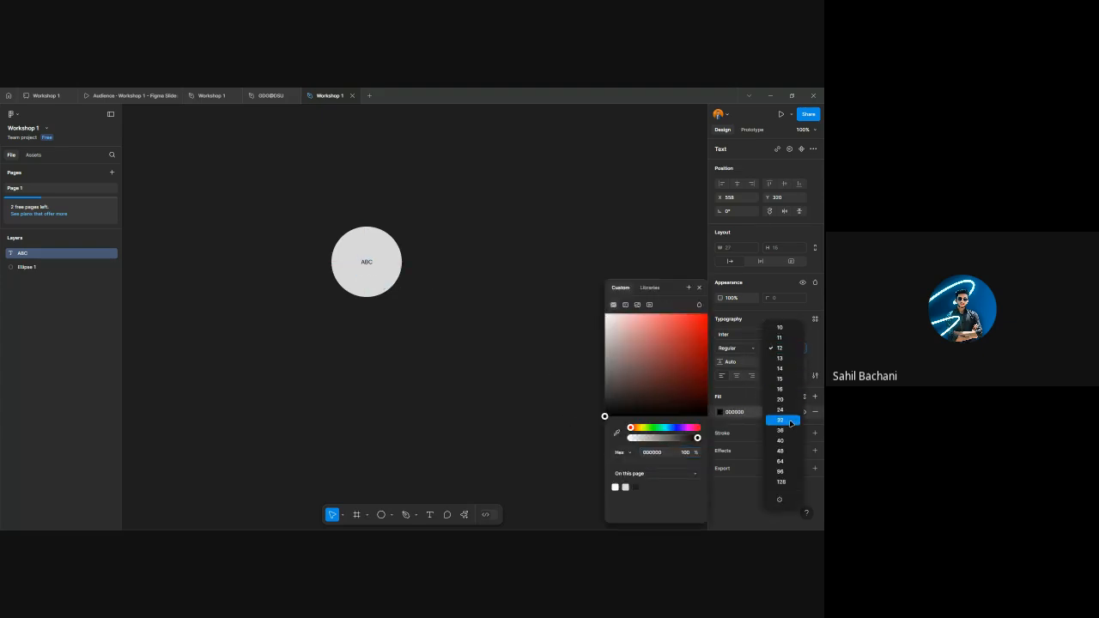
{"action": "left_click", "coordinate": [783, 440]}
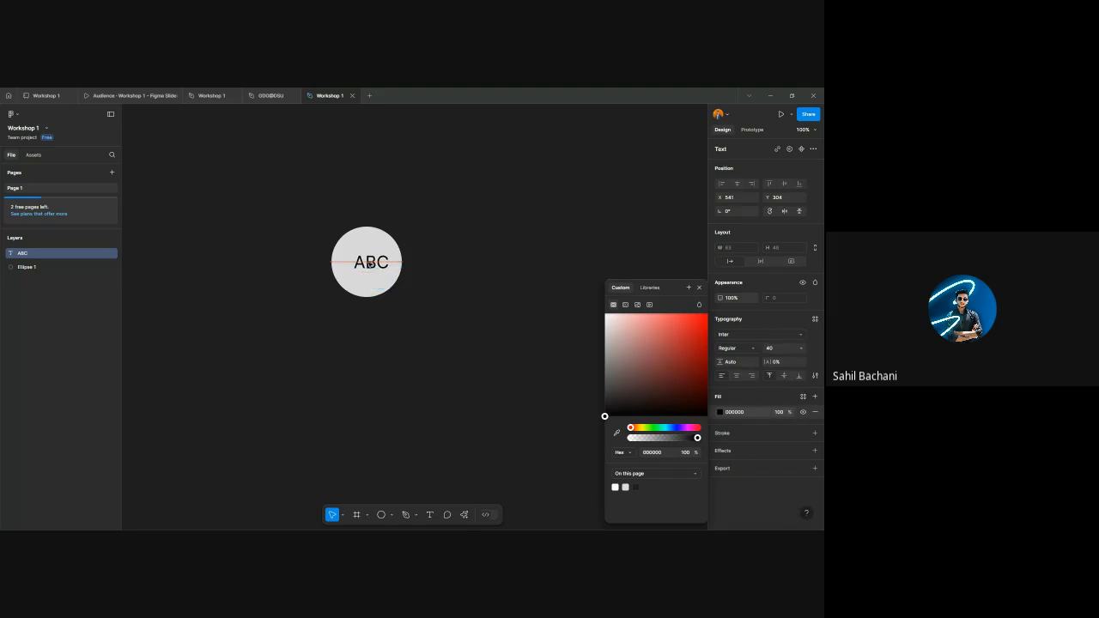
- Group the circle and the ABC text together
{"action": "left_click", "coordinate": [451, 284]}
{"action": "left_click_drag", "start_coordinate": [466, 313], "coordinate": [400, 269]}
{"action": "key", "text": "ctrl+g"}
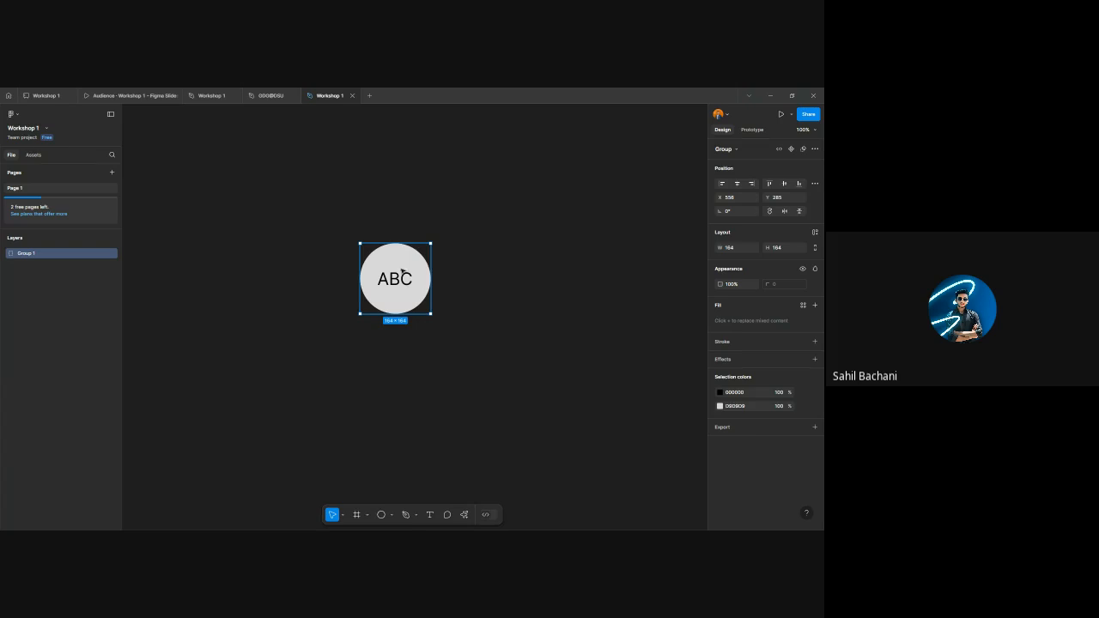
- Duplicate the ABC group beside the original and delete the copy
{"action": "scroll", "coordinate": [385, 293], "scroll_direction": "down", "scroll_amount": 3}
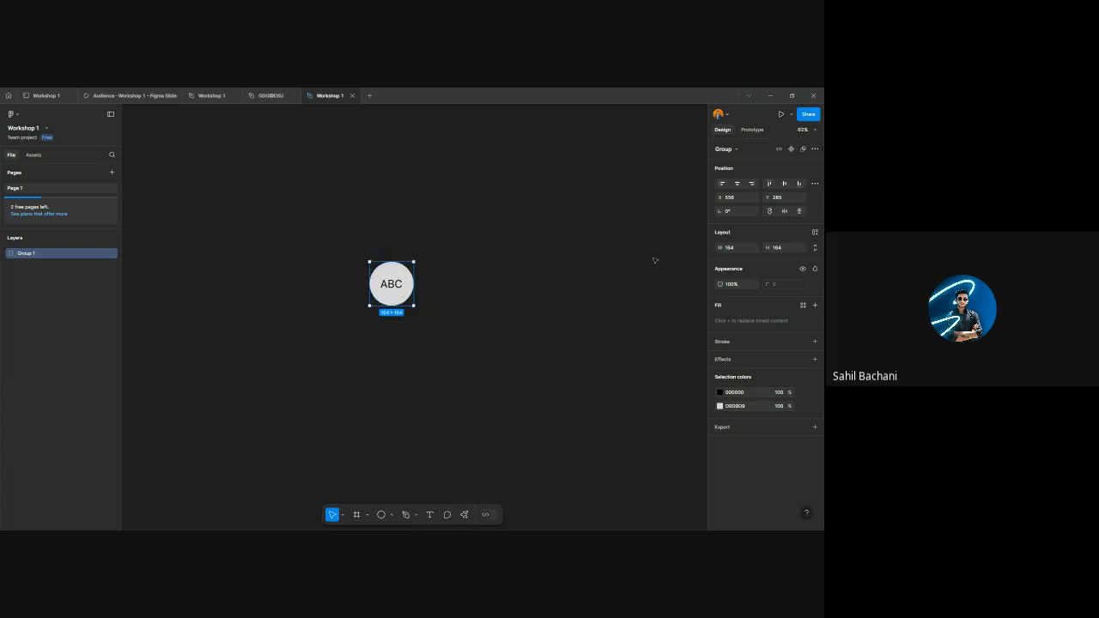
{"action": "left_click_drag", "start_coordinate": [390, 283], "coordinate": [579, 283], "text": "alt"}
{"action": "key", "text": "Delete"}
- Turn the grouped ABC circle into a component
{"action": "left_click", "coordinate": [392, 271]}
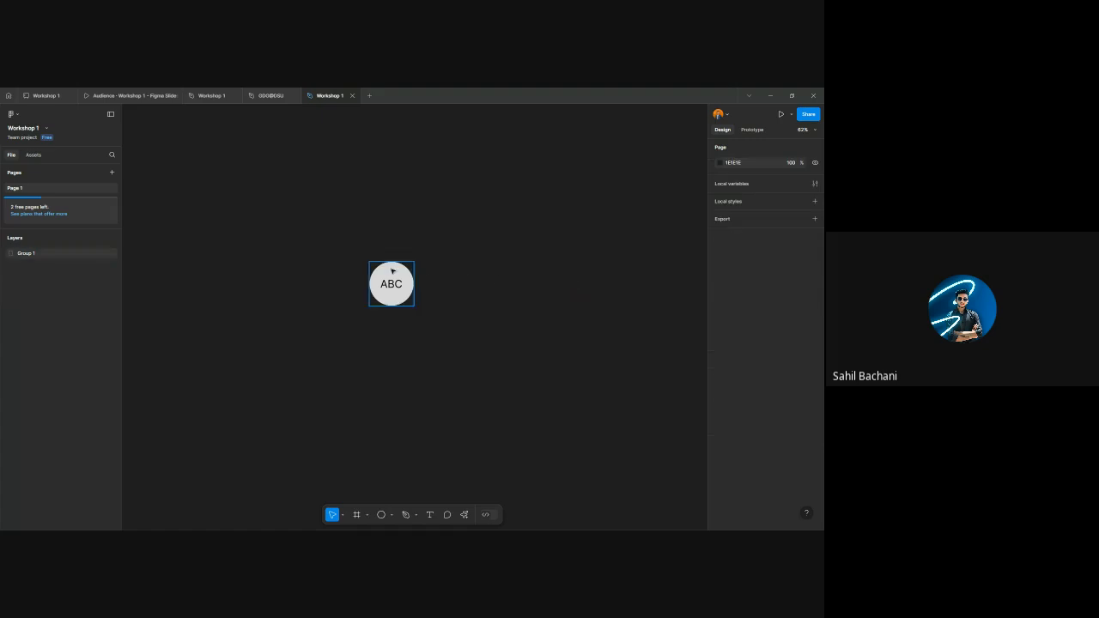
{"action": "right_click", "coordinate": [392, 271]}
{"action": "left_click", "coordinate": [417, 335]}
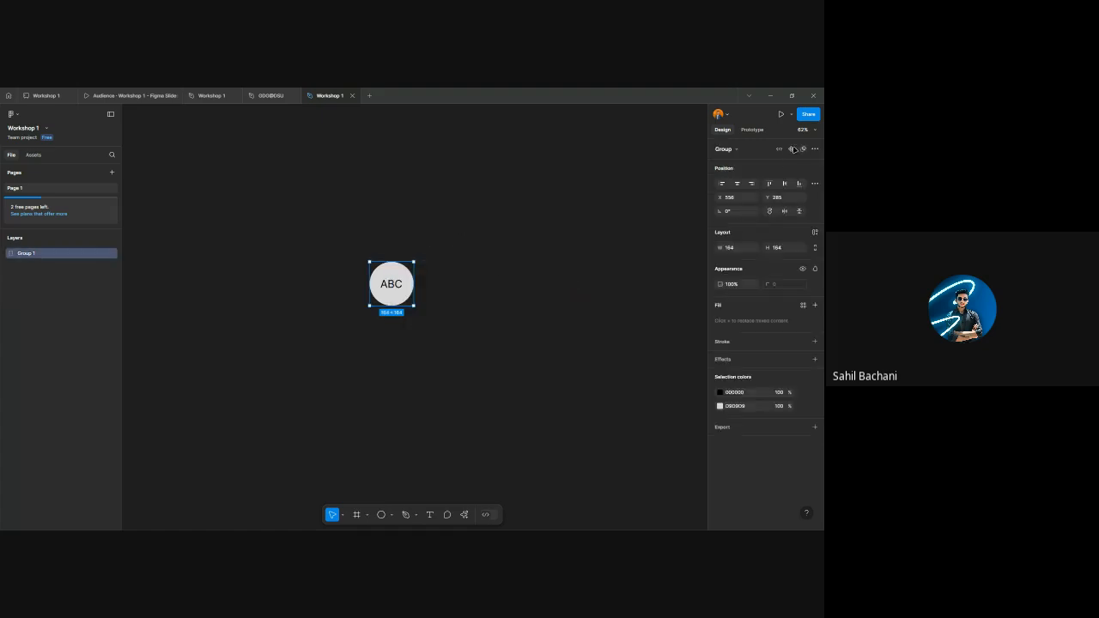
{"action": "left_click", "coordinate": [463, 282]}
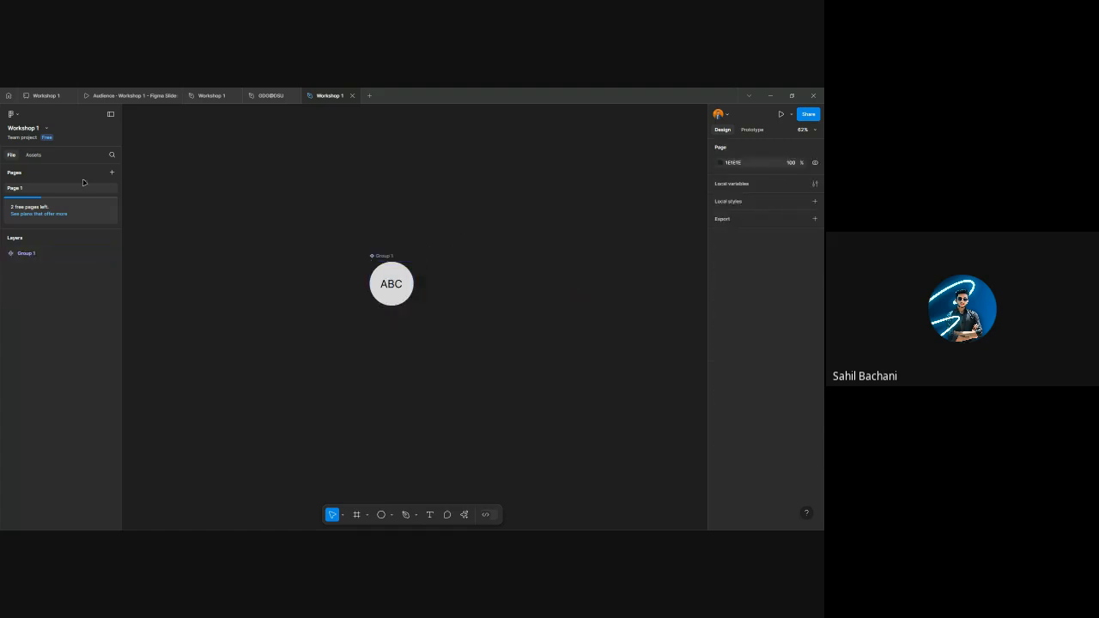
- Insert an instance of the ABC component from the file's local assets to the right of the main component
{"action": "left_click", "coordinate": [32, 155]}
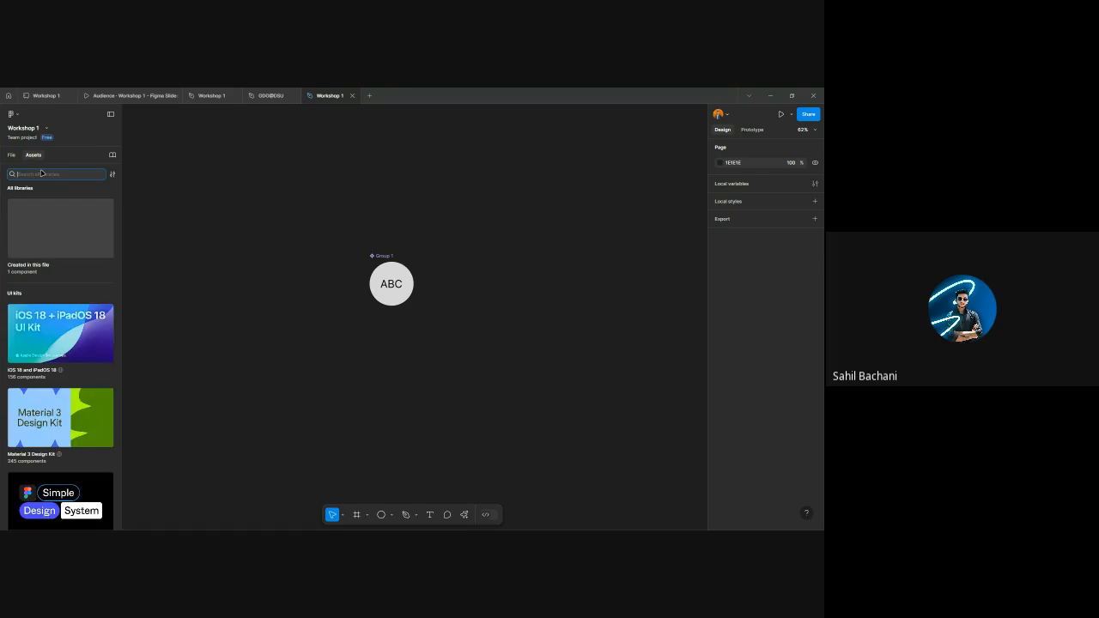
{"action": "left_click", "coordinate": [55, 231]}
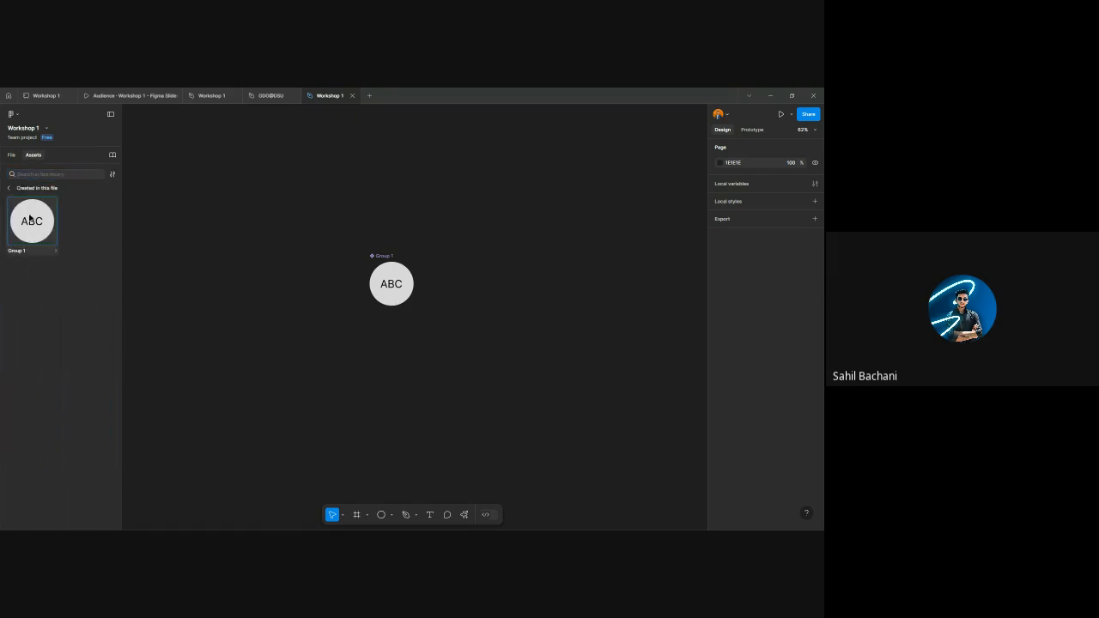
{"action": "left_click", "coordinate": [54, 230]}
{"action": "left_click", "coordinate": [190, 277]}
{"action": "left_click_drag", "start_coordinate": [412, 317], "coordinate": [693, 289]}
{"action": "scroll", "coordinate": [324, 316], "scroll_direction": "down", "scroll_amount": 5}
{"action": "scroll", "coordinate": [489, 315], "scroll_direction": "up", "scroll_amount": 3}
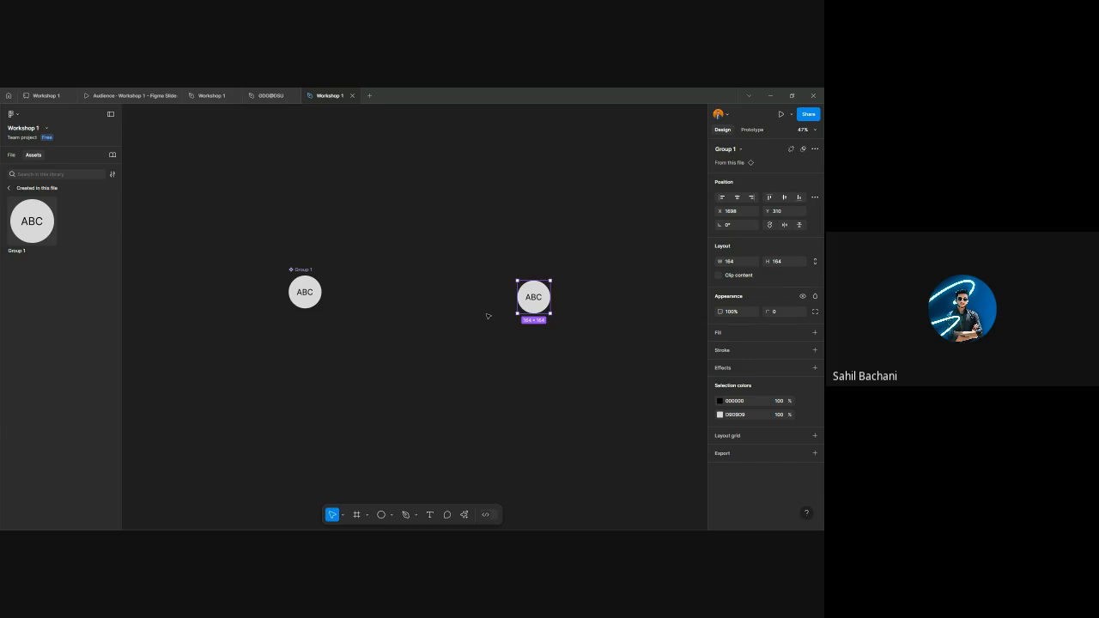
- Return to the file's layer list, collapse and re-expand the page list, and clear the canvas selection
{"action": "left_click", "coordinate": [12, 155]}
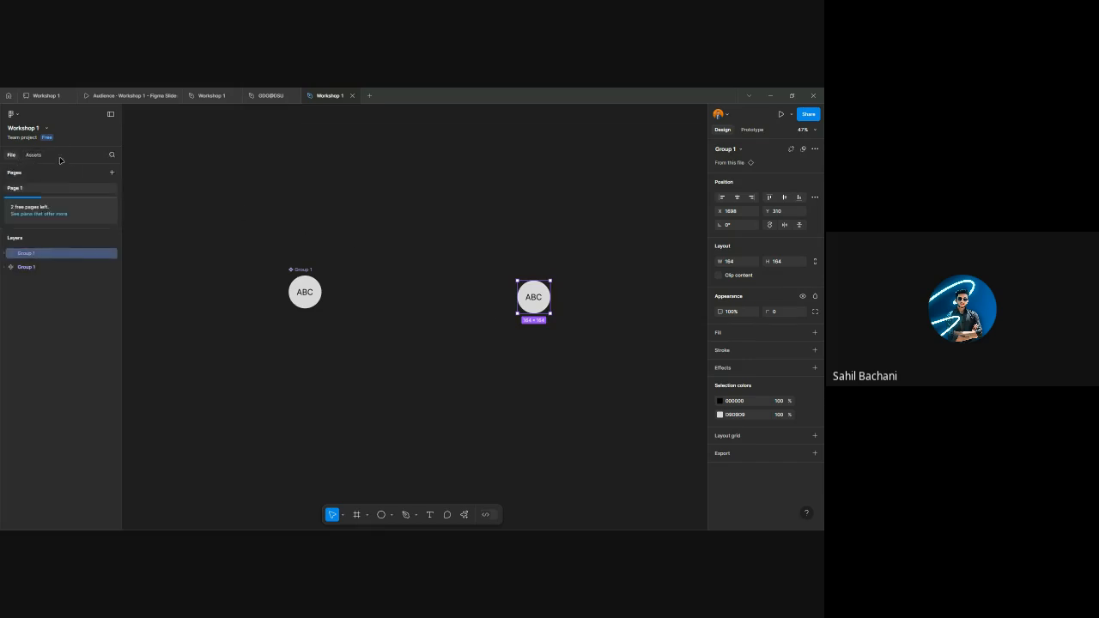
{"action": "left_click", "coordinate": [7, 174]}
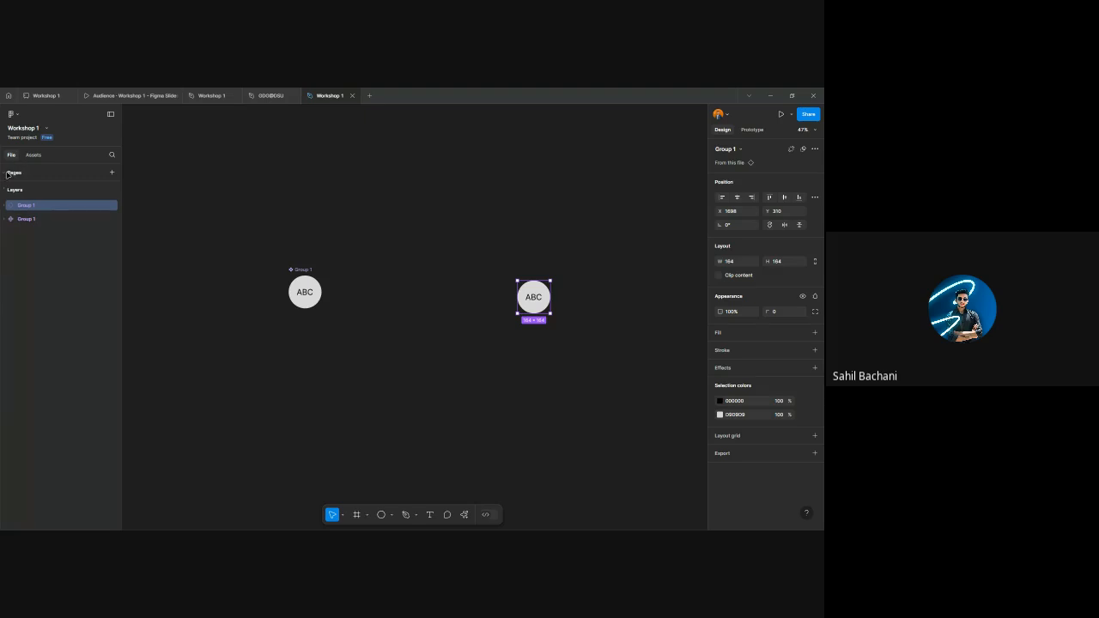
{"action": "left_click", "coordinate": [8, 173]}
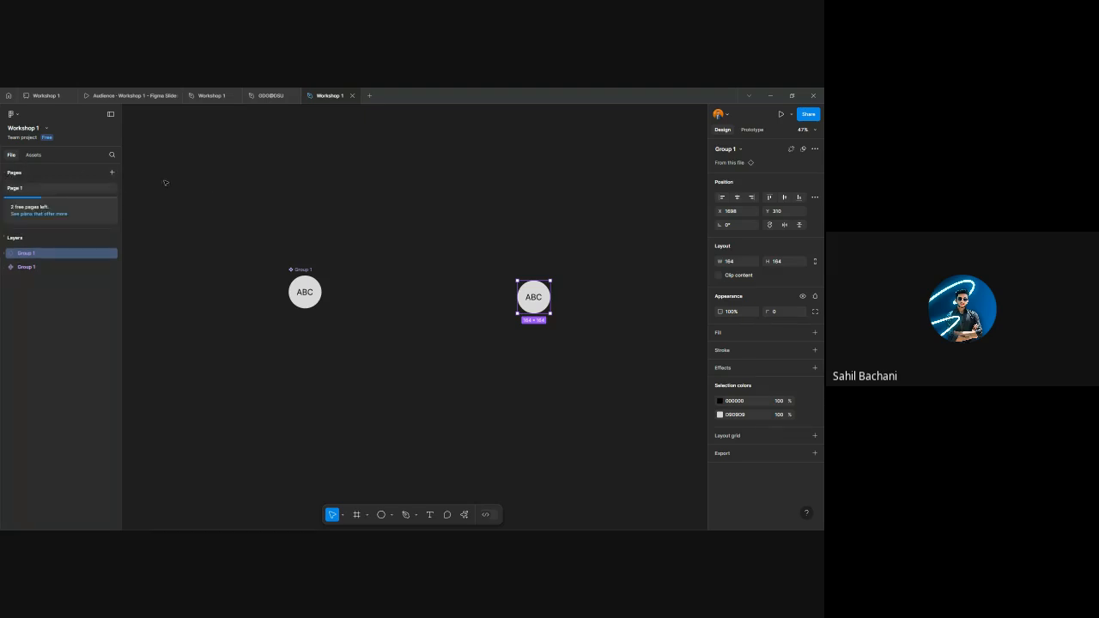
{"action": "left_click", "coordinate": [292, 206]}
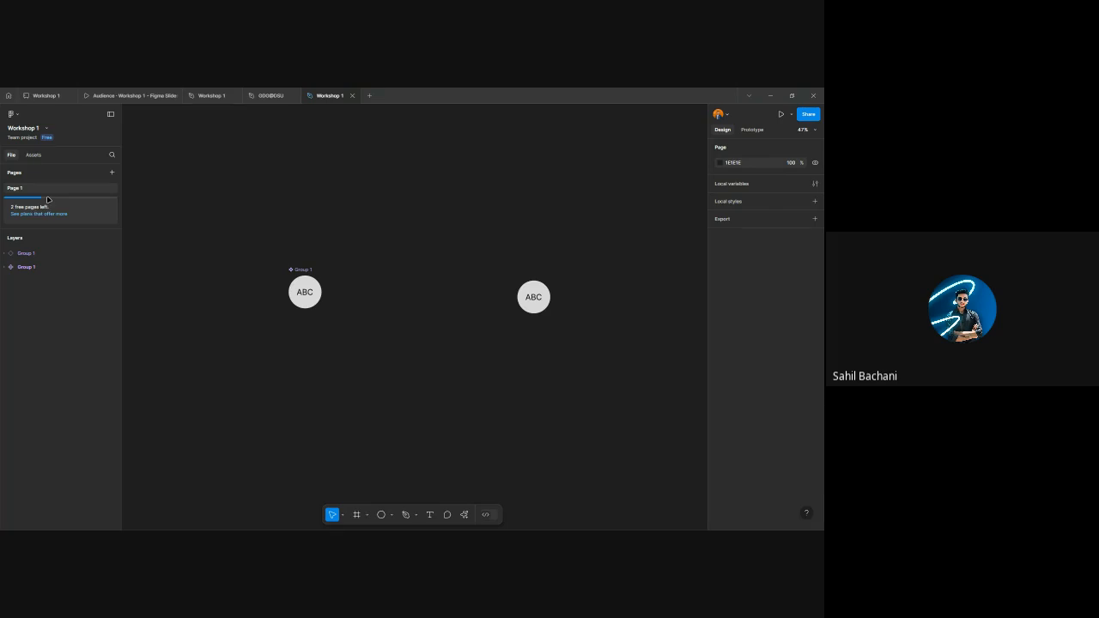
{"action": "scroll", "coordinate": [309, 320], "scroll_direction": "down", "scroll_amount": 3}
{"action": "scroll", "coordinate": [314, 342], "scroll_direction": "down", "scroll_amount": 1}
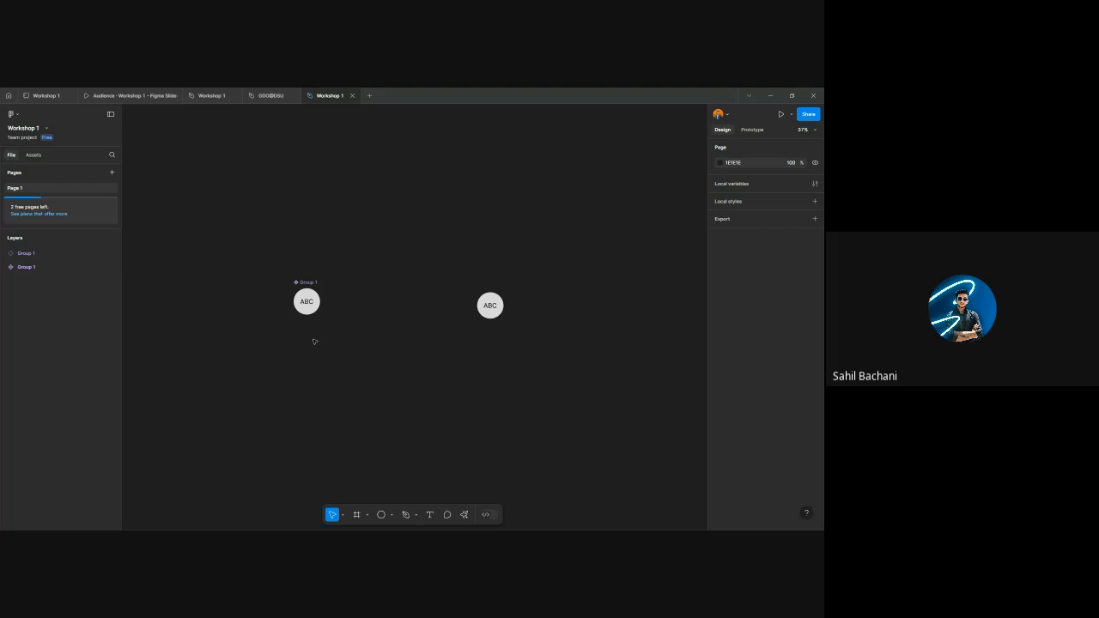
- Add a second page with the default name, place an ellipse on it, and return to Page 1
{"action": "left_click", "coordinate": [111, 172]}
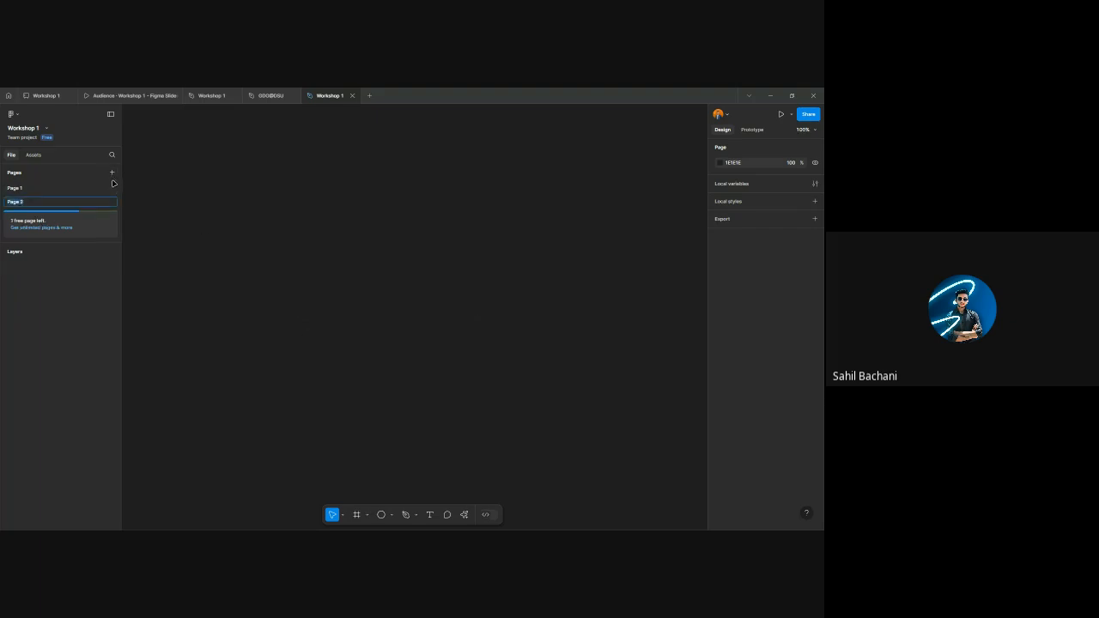
{"action": "key", "text": "Return"}
{"action": "key", "text": "o"}
{"action": "left_click", "coordinate": [340, 278]}
{"action": "left_click", "coordinate": [43, 187]}
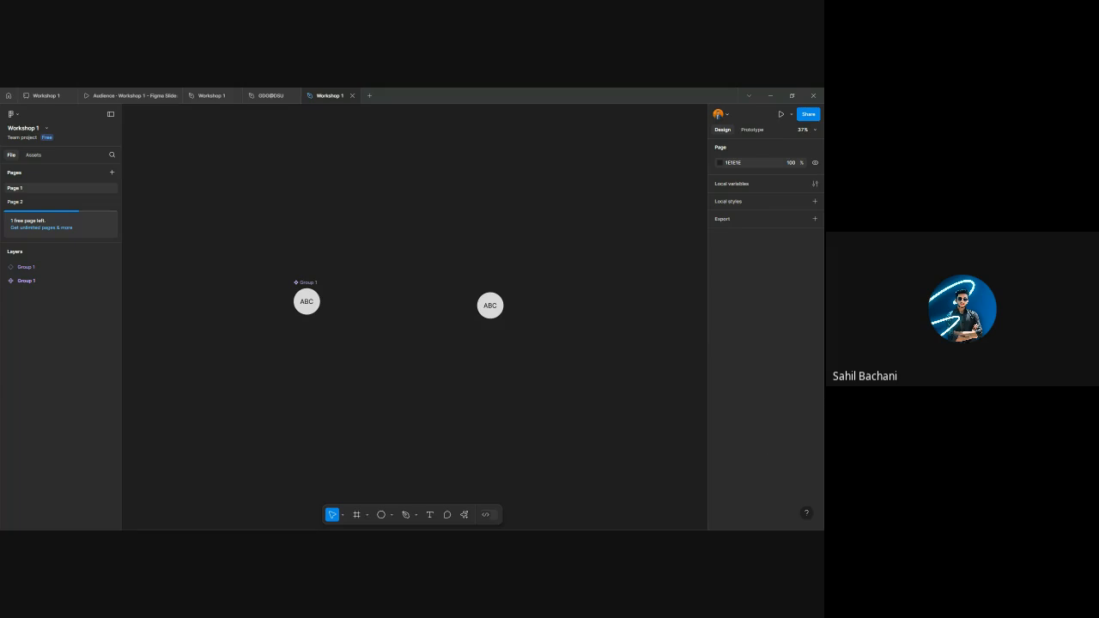
- Select the ABC instance and the main component in turn from the layer list to match each layer with its object
{"action": "scroll", "coordinate": [319, 346], "scroll_direction": "left", "scroll_amount": 2}
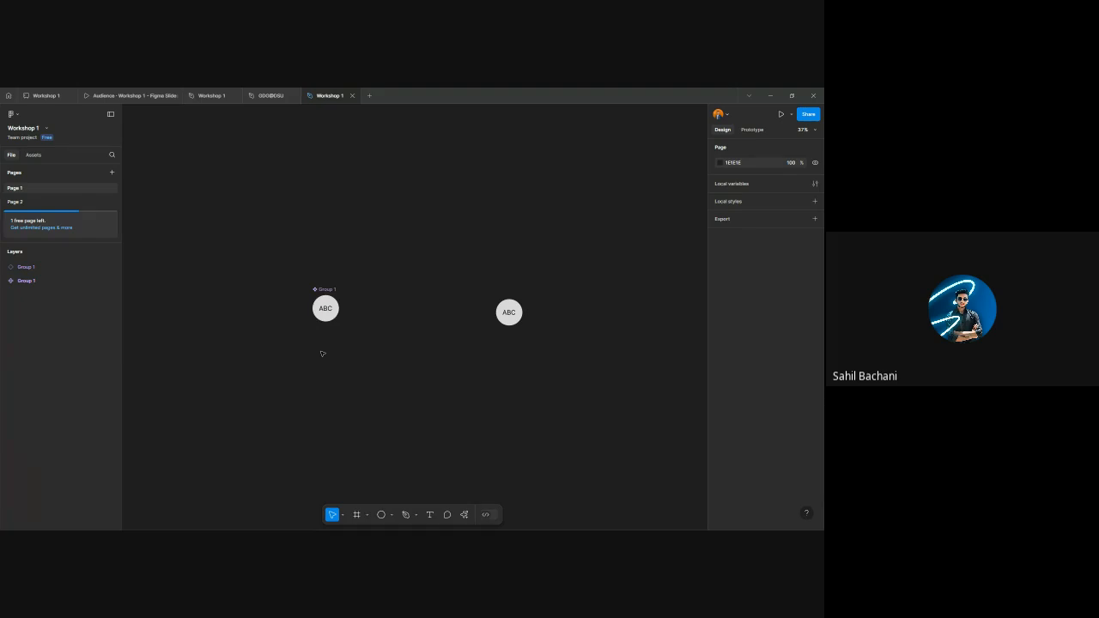
{"action": "scroll", "coordinate": [321, 352], "scroll_direction": "up", "scroll_amount": 3}
{"action": "left_click", "coordinate": [37, 269]}
{"action": "left_click", "coordinate": [34, 280]}
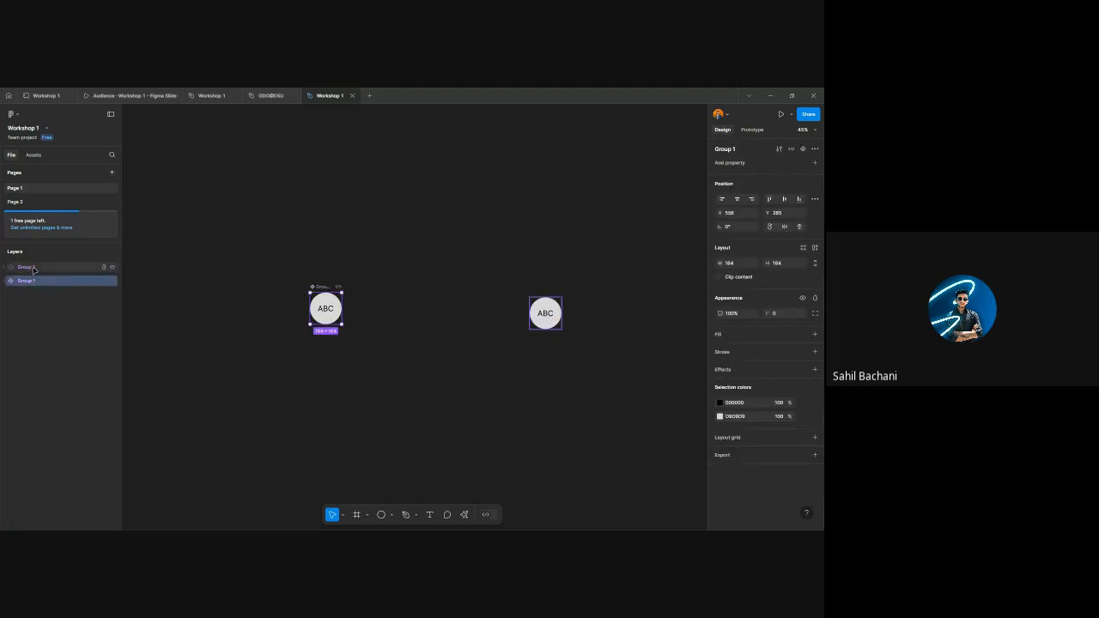
{"action": "left_click", "coordinate": [34, 268]}
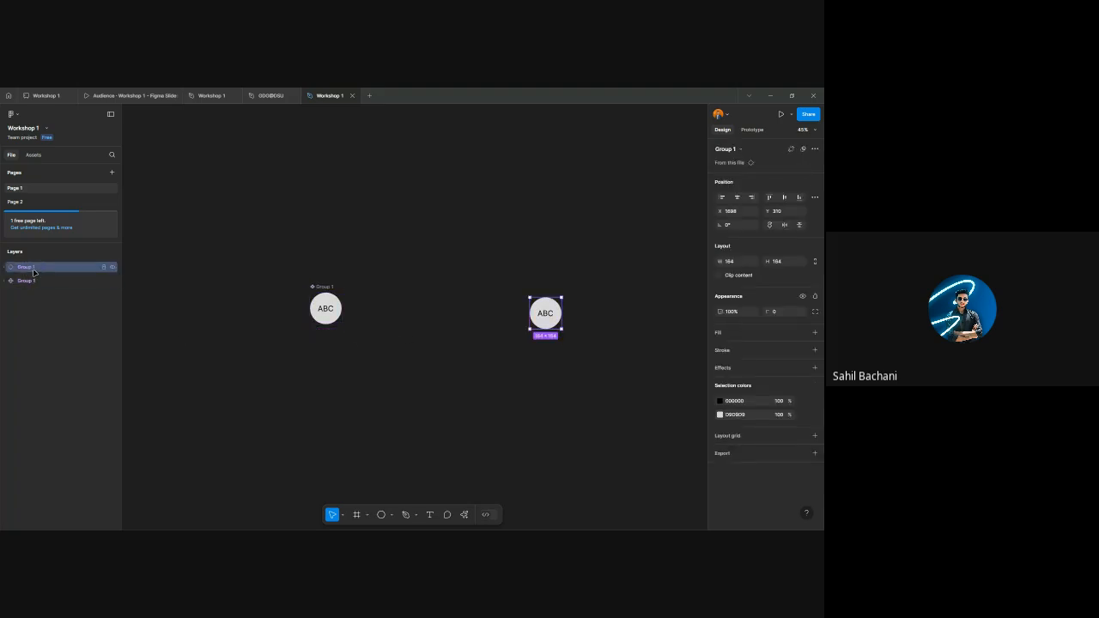
- Overlap the ABC instance with the main component, then move it away to about X 1261, Y 94
{"action": "left_click_drag", "start_coordinate": [544, 314], "coordinate": [323, 300]}
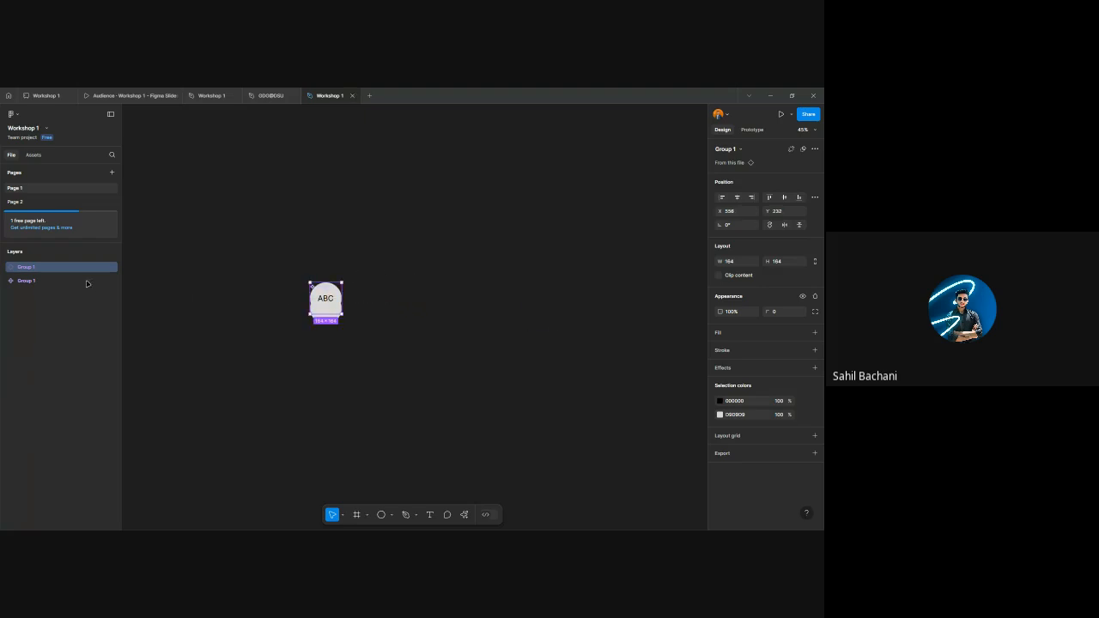
{"action": "left_click", "coordinate": [38, 280]}
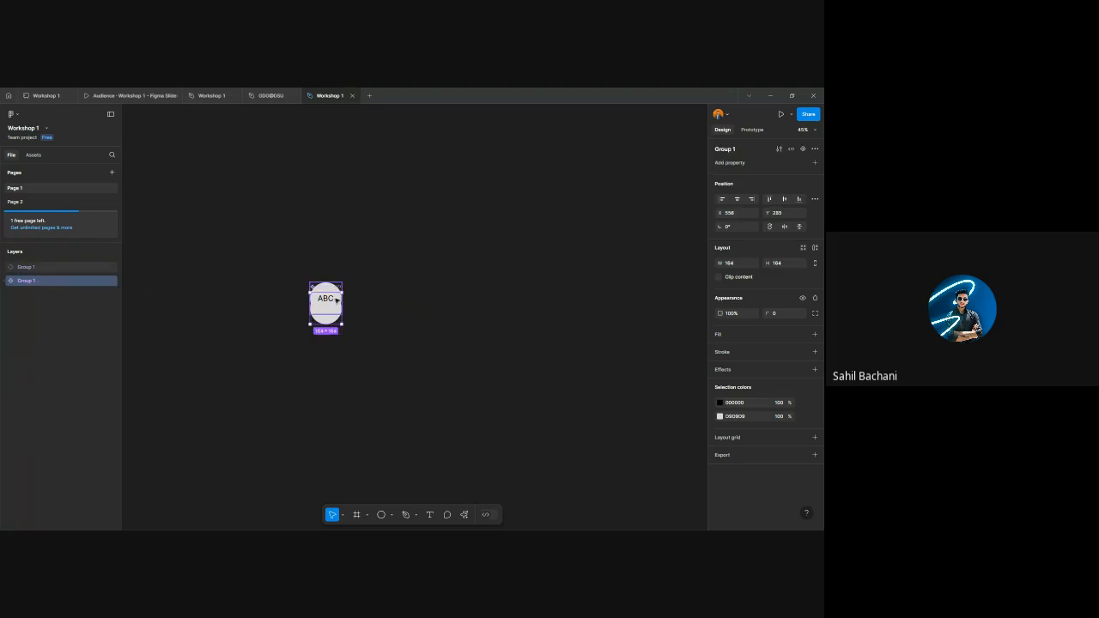
{"action": "left_click", "coordinate": [34, 267]}
{"action": "left_click_drag", "start_coordinate": [325, 305], "coordinate": [459, 278]}
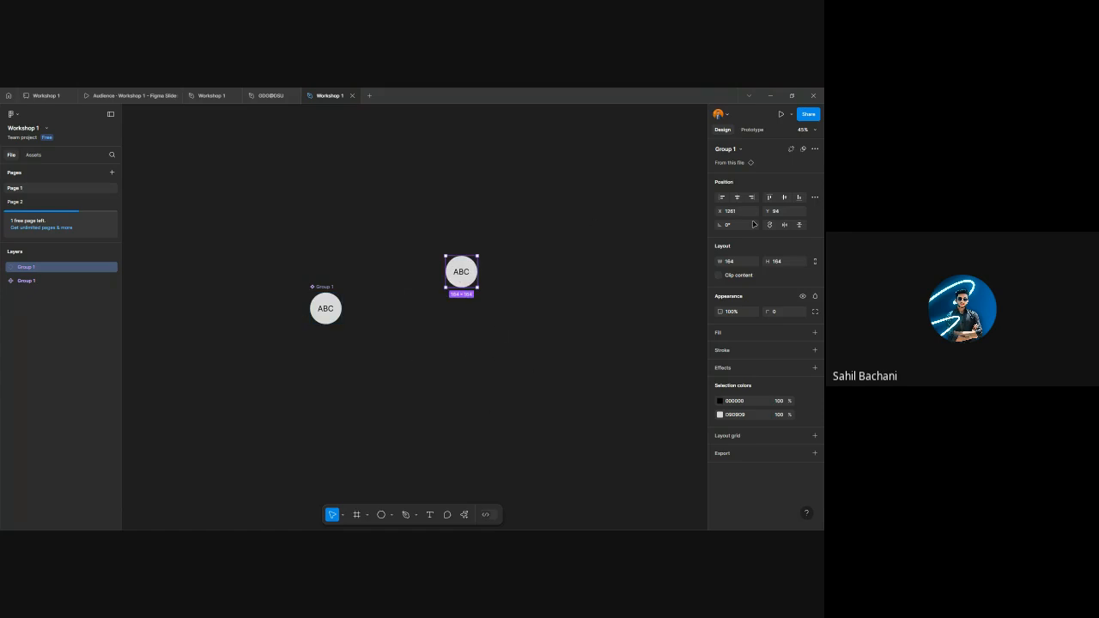
- Draw a circle about 216 × 216 below and to the right of the ABC instance
{"action": "left_click", "coordinate": [506, 349]}
{"action": "key", "text": "o"}
{"action": "left_click_drag", "start_coordinate": [515, 364], "coordinate": [538, 381]}
{"action": "scroll", "coordinate": [623, 304], "scroll_direction": "right", "scroll_amount": 1}
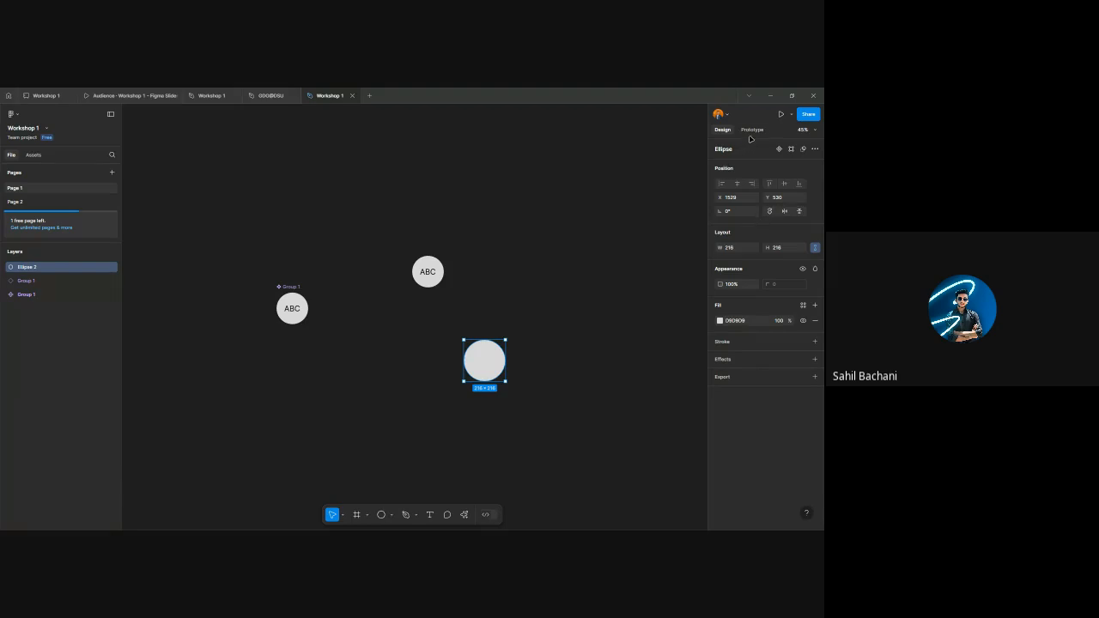
- Examine the file's Spotlight option and its sharing and access options, then close them
{"action": "left_click", "coordinate": [725, 115]}
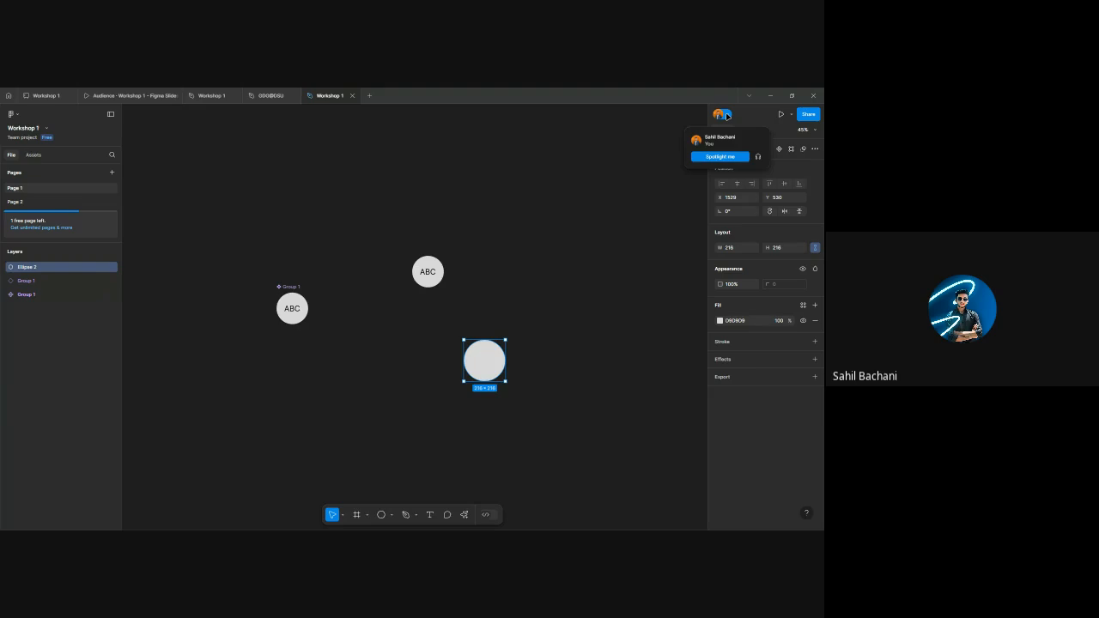
{"action": "left_click", "coordinate": [725, 114]}
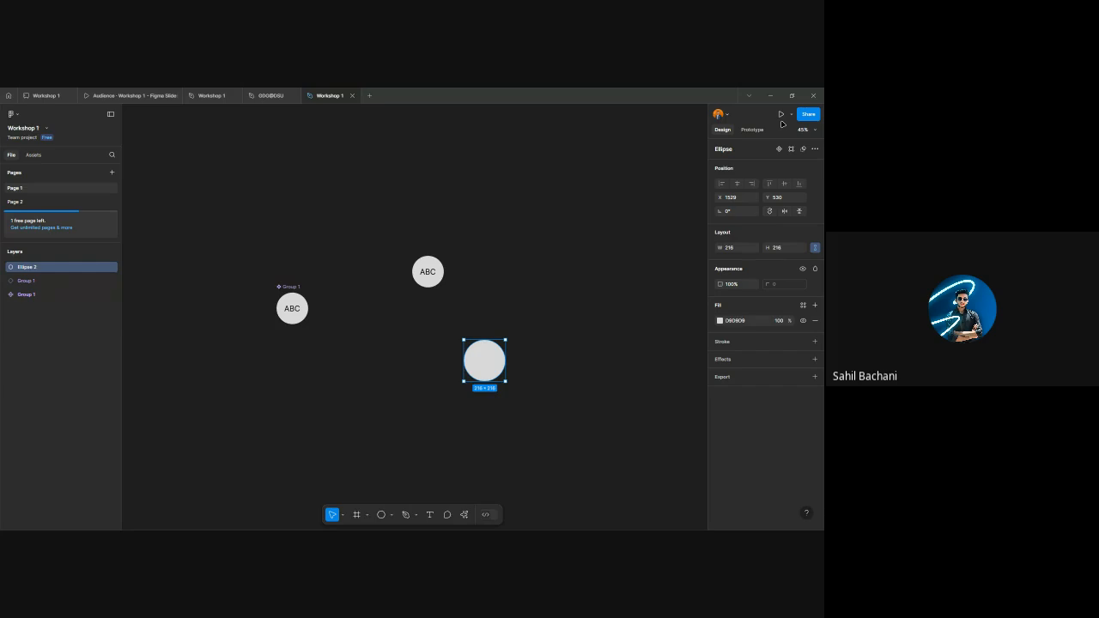
{"action": "left_click", "coordinate": [808, 113]}
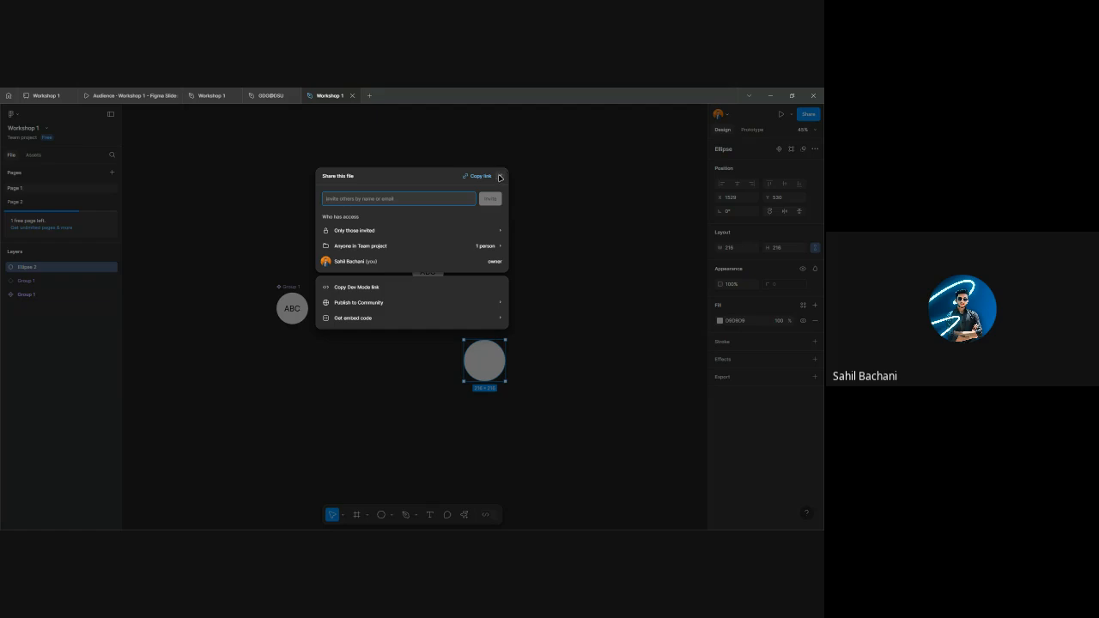
{"action": "left_click", "coordinate": [502, 177]}
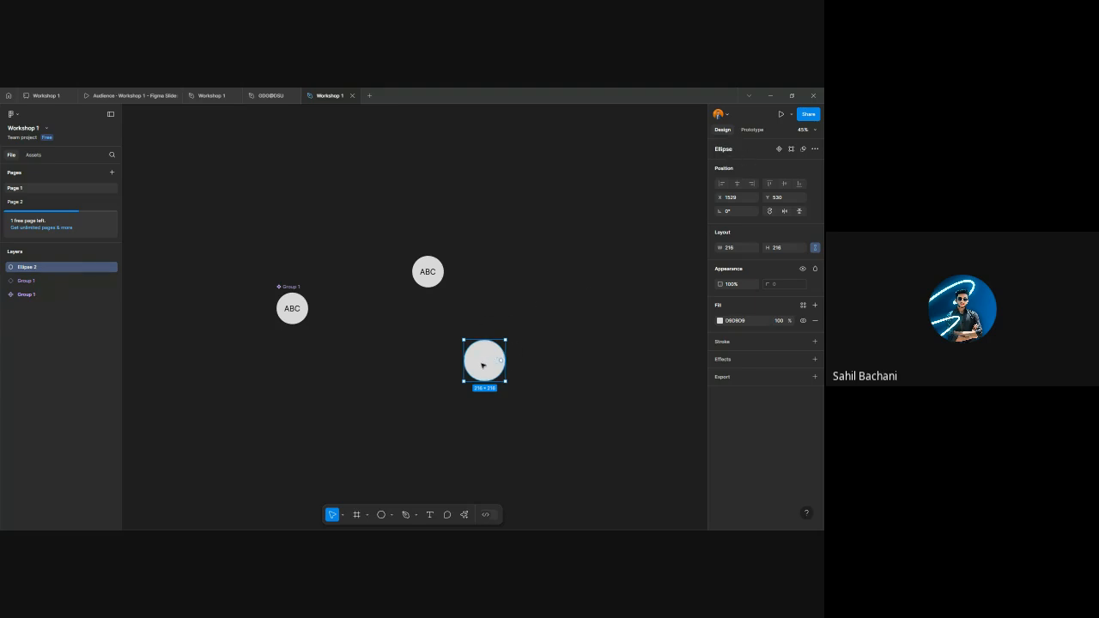
- Move the plain circle to about X 1591, Y 381 and view its additional actions
{"action": "left_click_drag", "start_coordinate": [479, 362], "coordinate": [492, 334]}
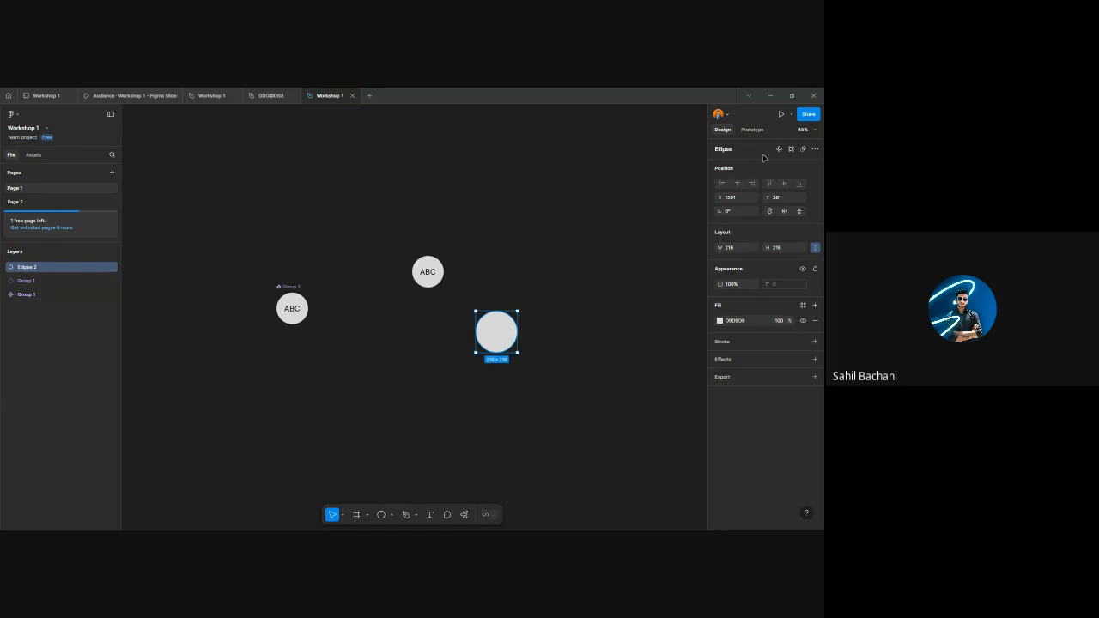
{"action": "left_click", "coordinate": [815, 149]}
{"action": "left_click", "coordinate": [815, 149]}
- Add the text "Text" to the right of the circles and view its additional actions
{"action": "key", "text": "t"}
{"action": "left_click", "coordinate": [587, 258]}
{"action": "key", "text": "Escape"}
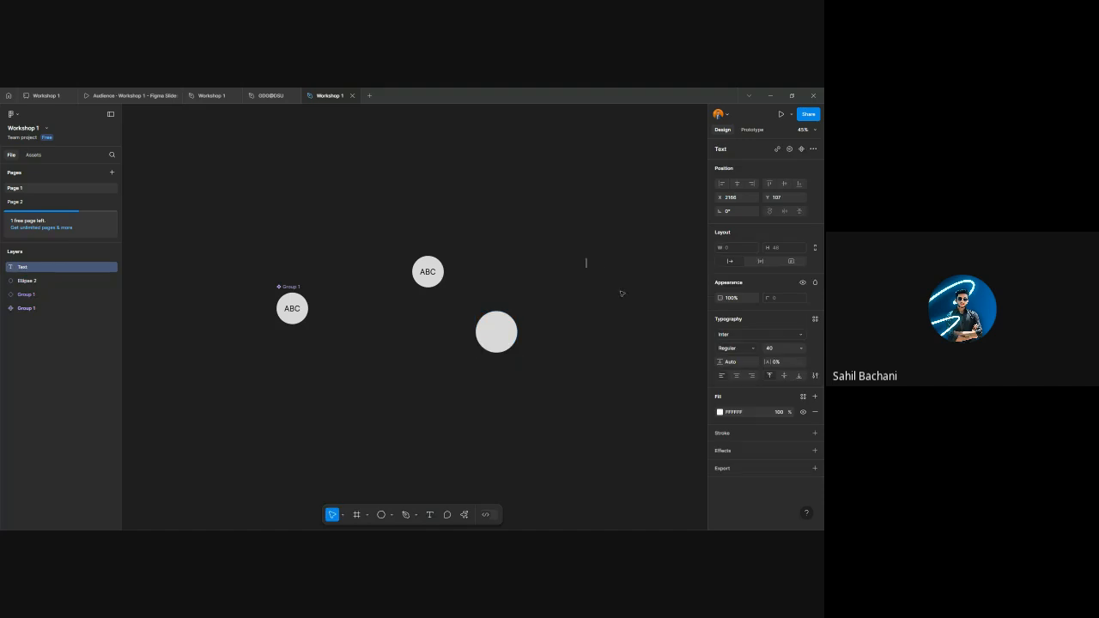
{"action": "type", "text": "Text"}
{"action": "key", "text": "Escape"}
{"action": "left_click", "coordinate": [813, 150]}
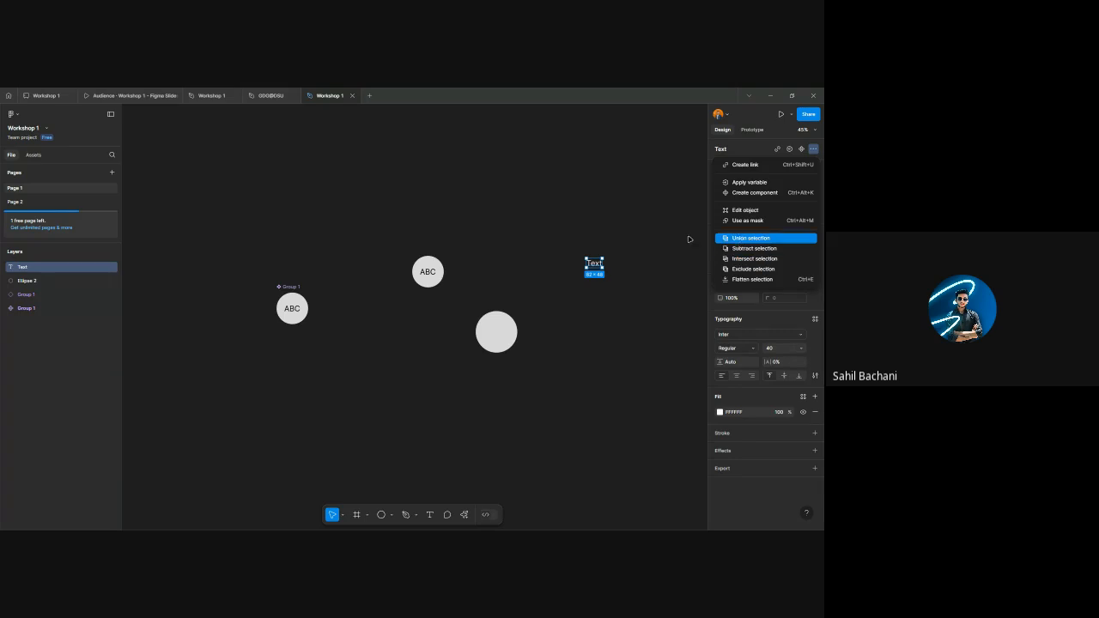
{"action": "key", "text": "Escape"}
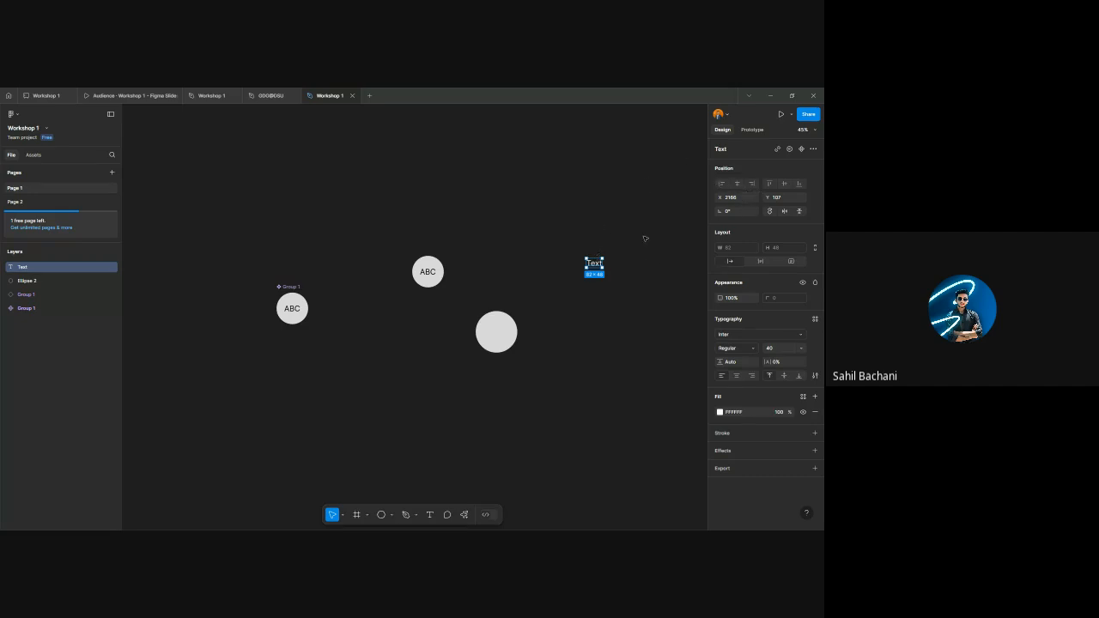
- Move the plain circle slightly lower with the Move tool, to about X 1641, Y 516
{"action": "left_click", "coordinate": [592, 185]}
{"action": "left_click", "coordinate": [594, 264]}
{"action": "scroll", "coordinate": [517, 374], "scroll_direction": "down", "scroll_amount": 5}
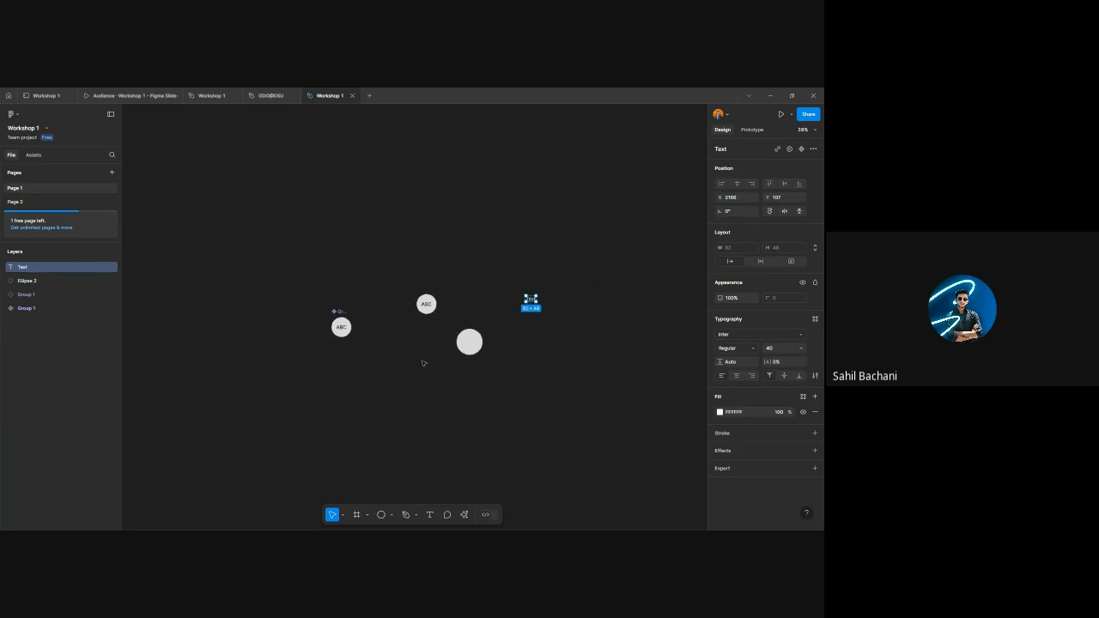
{"action": "left_click", "coordinate": [460, 378]}
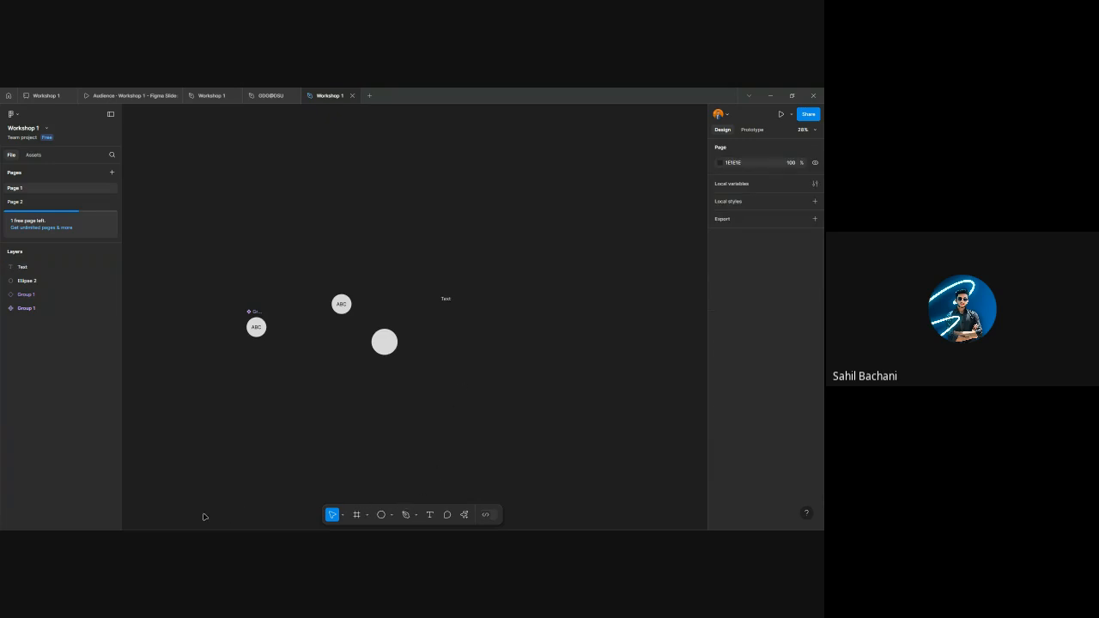
{"action": "left_click_drag", "start_coordinate": [311, 494], "coordinate": [489, 458]}
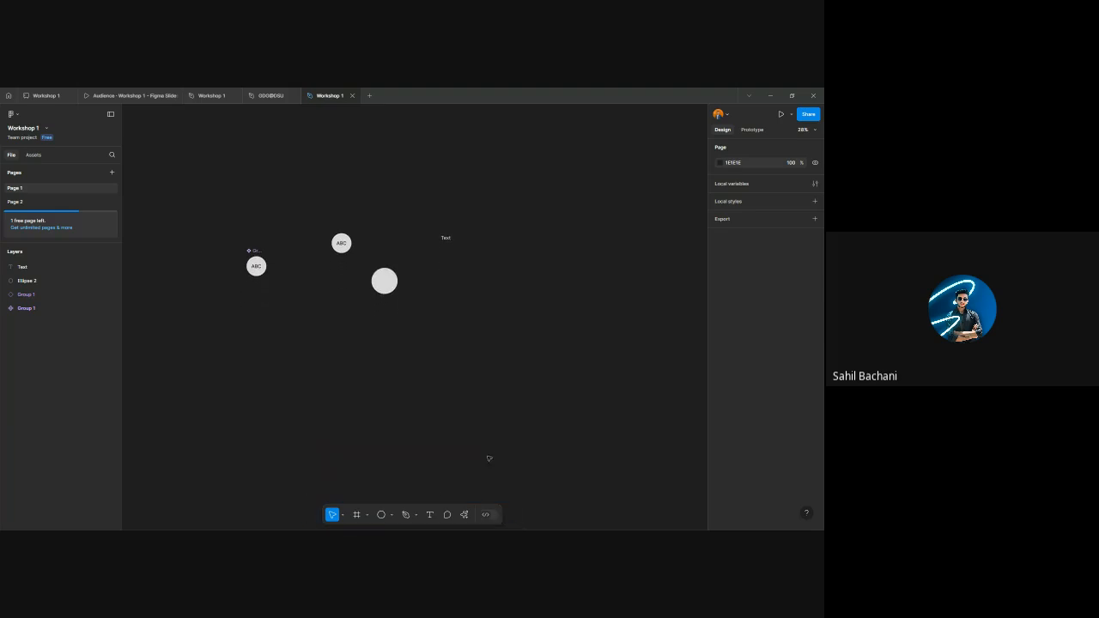
{"action": "left_click", "coordinate": [342, 515]}
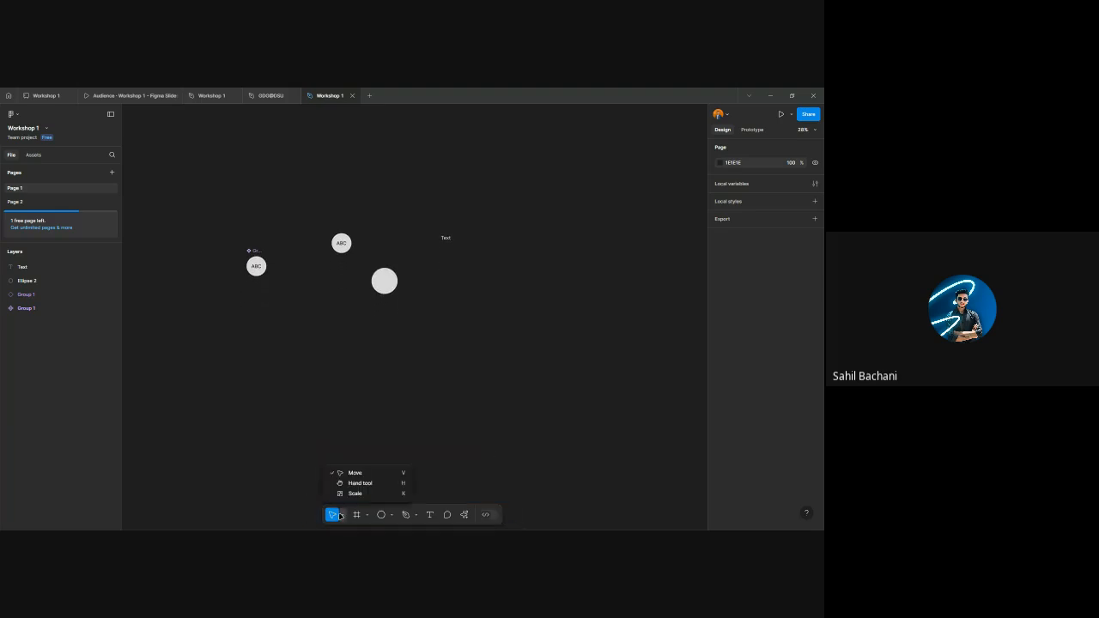
{"action": "left_click", "coordinate": [354, 473]}
{"action": "left_click_drag", "start_coordinate": [383, 281], "coordinate": [390, 297]}
- Pan the canvas slightly with the Hand tool
{"action": "left_click", "coordinate": [342, 515]}
{"action": "left_click", "coordinate": [359, 483]}
{"action": "mouse_move", "coordinate": [345, 374]}
{"action": "left_mouse_down"}
{"action": "mouse_move", "coordinate": [336, 359]}
{"action": "mouse_move", "coordinate": [559, 361]}
{"action": "mouse_move", "coordinate": [295, 446]}
{"action": "mouse_move", "coordinate": [446, 353]}
{"action": "mouse_move", "coordinate": [341, 382]}
{"action": "left_mouse_up"}
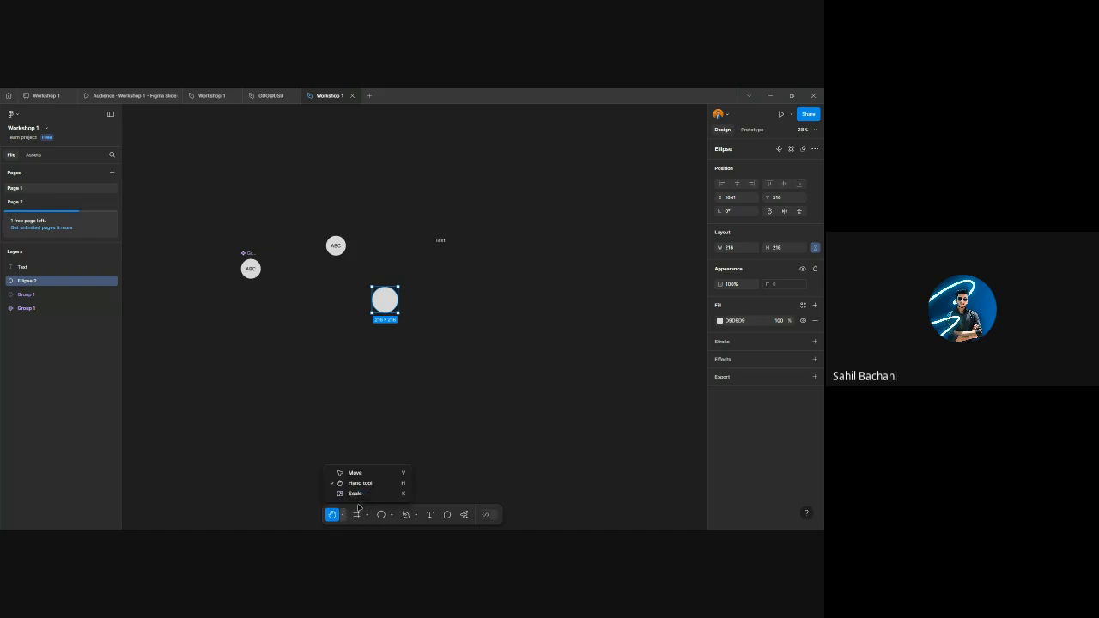
- Enlarge the plain circle to about 329 × 329 with the Scale tool
{"action": "left_click", "coordinate": [360, 491]}
{"action": "left_click", "coordinate": [404, 392]}
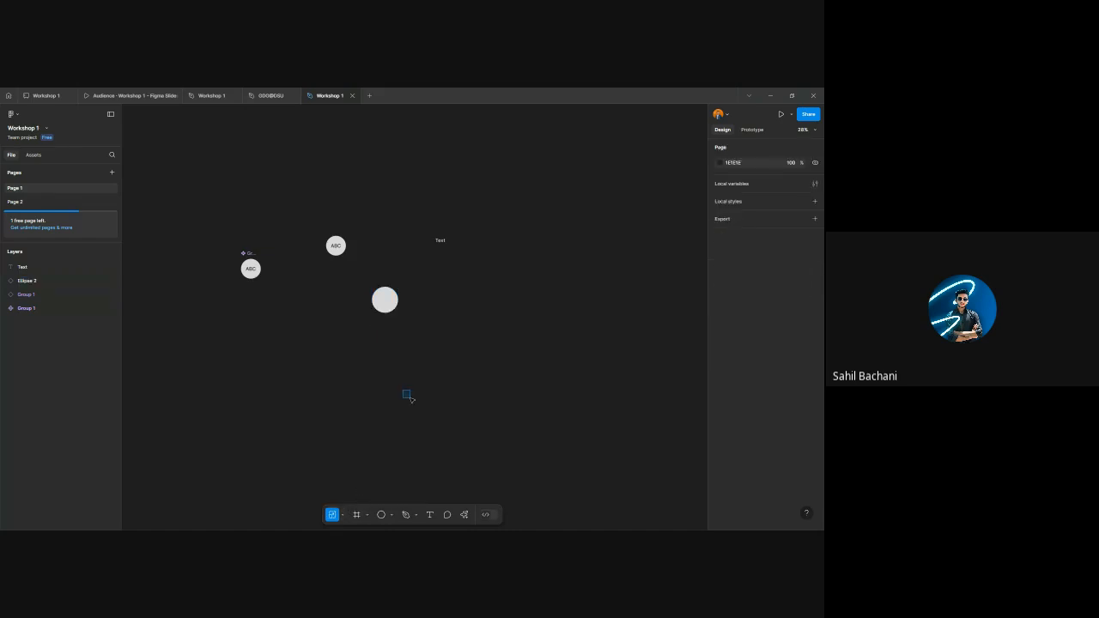
{"action": "left_click", "coordinate": [396, 310]}
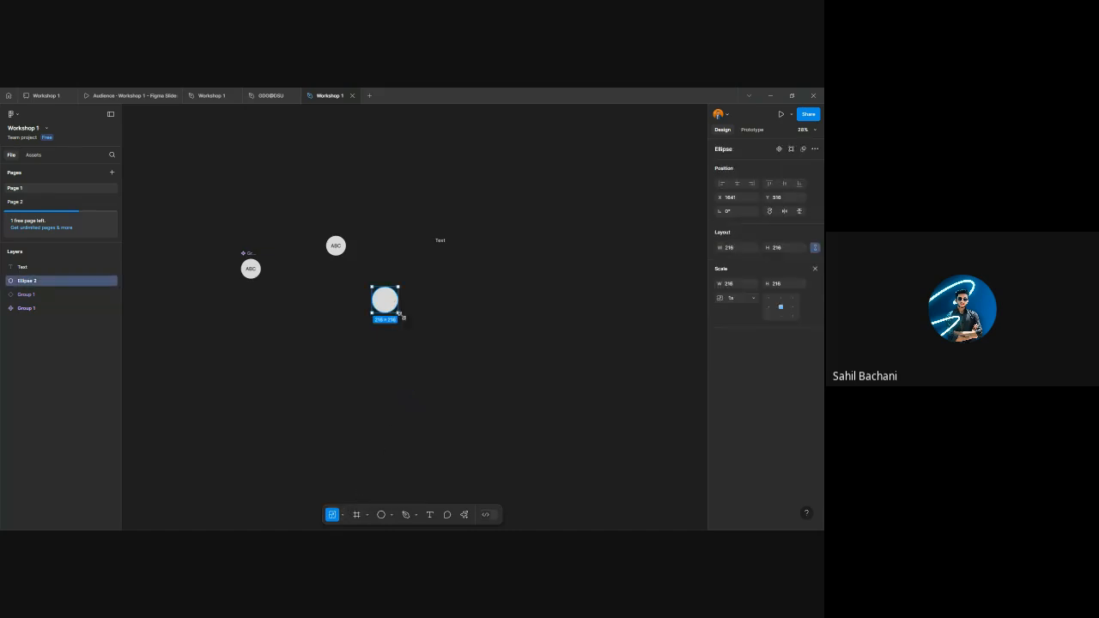
{"action": "left_click_drag", "start_coordinate": [400, 314], "coordinate": [413, 329]}
- Return to the Move tool and shift the enlarged plain circle slightly to about X 1620, Y 520
{"action": "left_click", "coordinate": [343, 514]}
{"action": "left_click", "coordinate": [352, 471]}
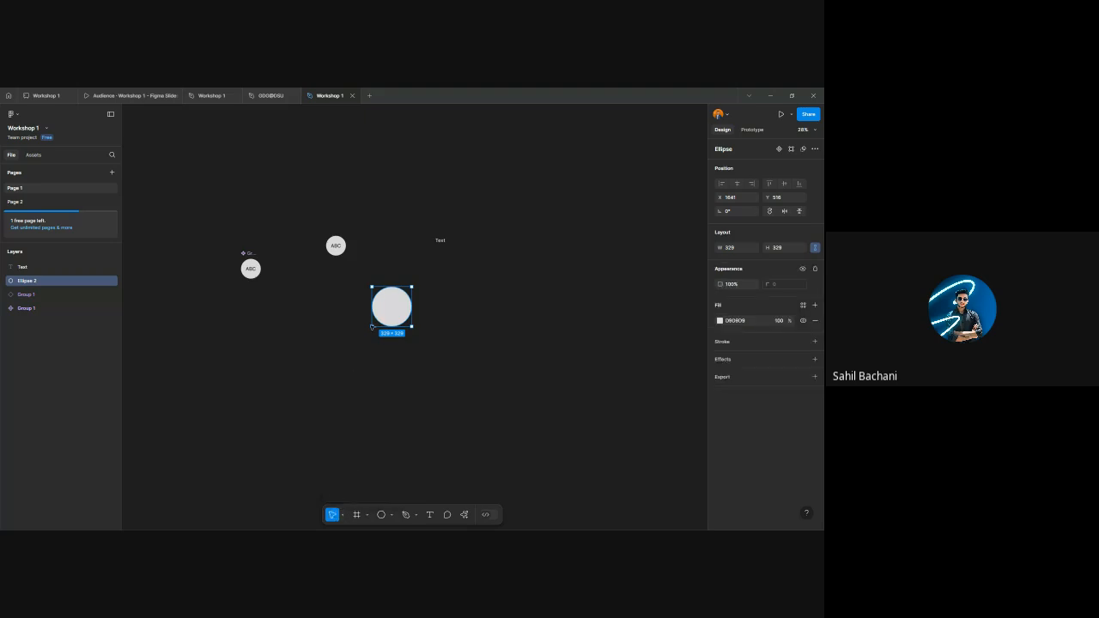
{"action": "left_click_drag", "start_coordinate": [399, 311], "coordinate": [396, 311]}
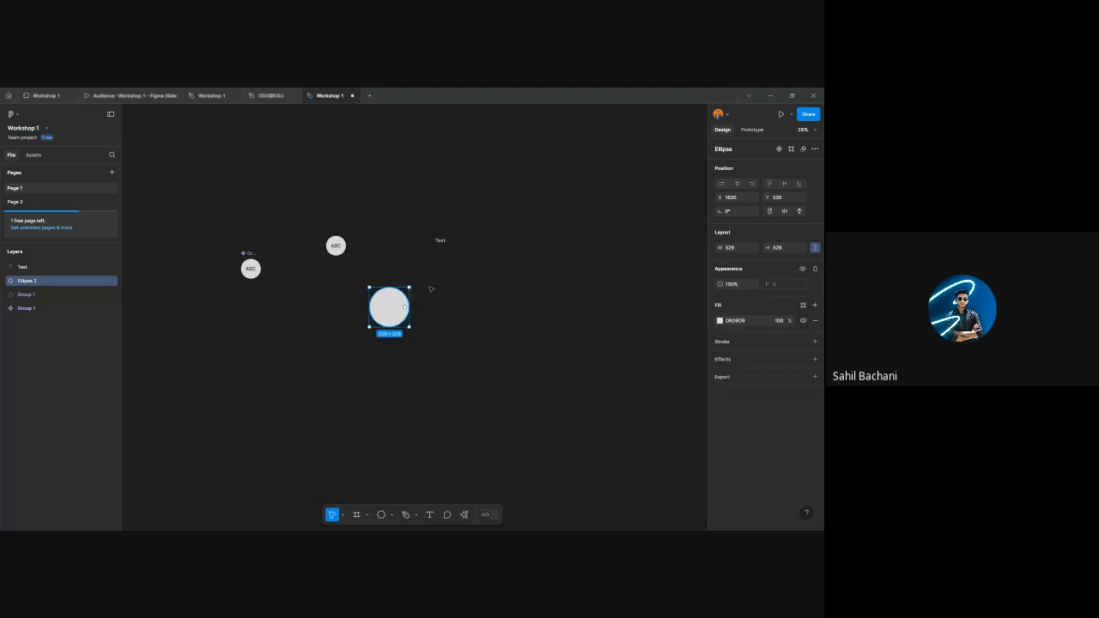
{"action": "left_click", "coordinate": [466, 299]}
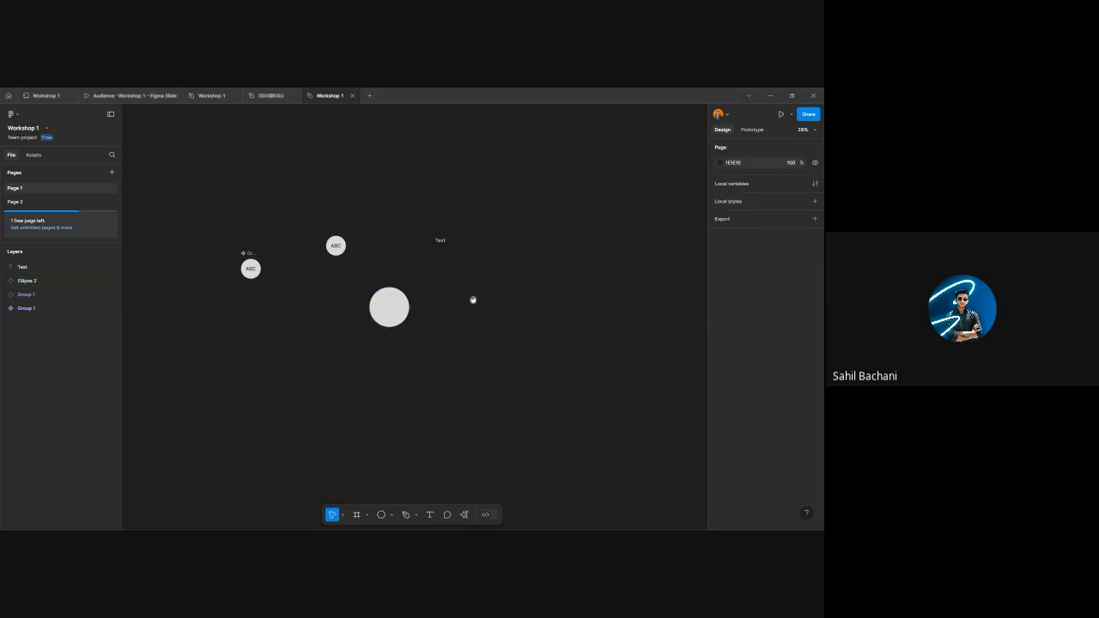
{"action": "left_click_drag", "start_coordinate": [501, 299], "coordinate": [466, 330]}
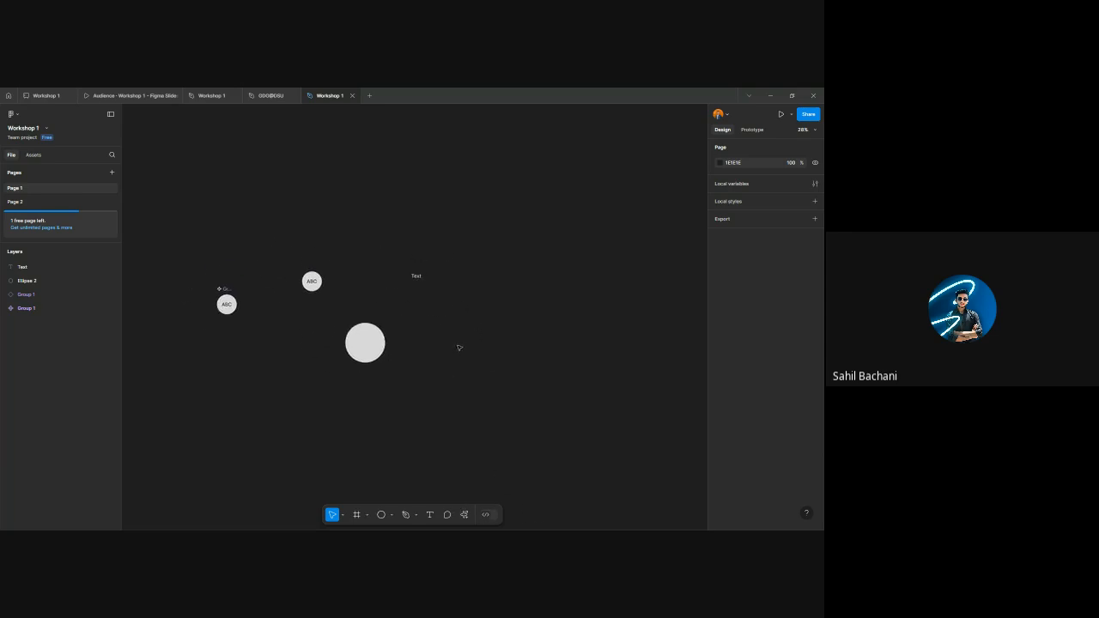
{"action": "left_click_drag", "start_coordinate": [456, 348], "coordinate": [441, 358]}
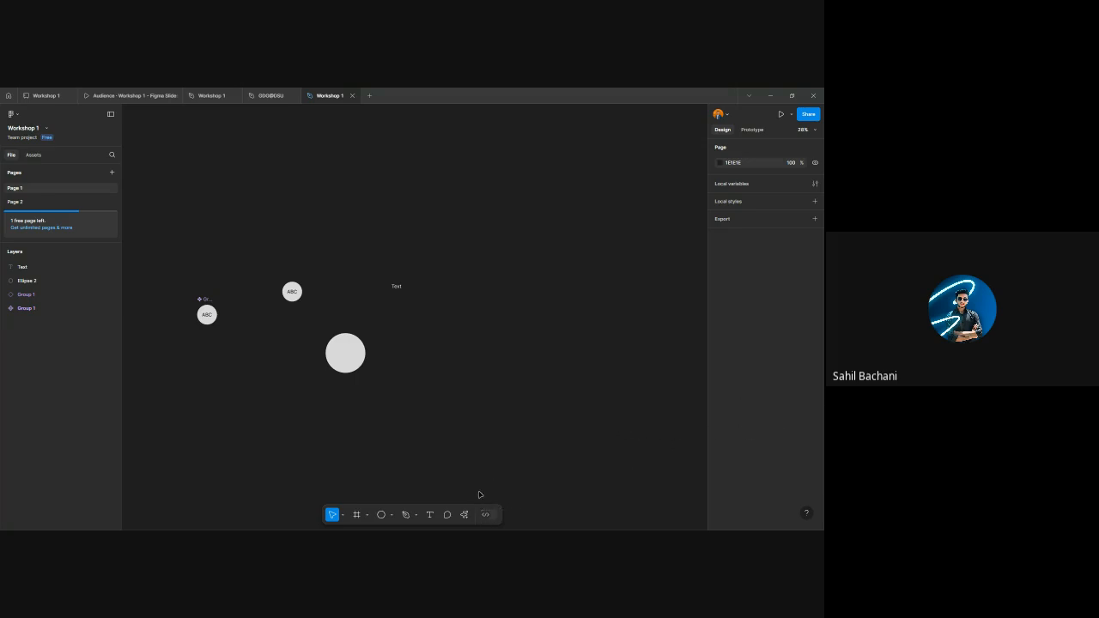
{"action": "left_click_drag", "start_coordinate": [418, 364], "coordinate": [484, 370]}
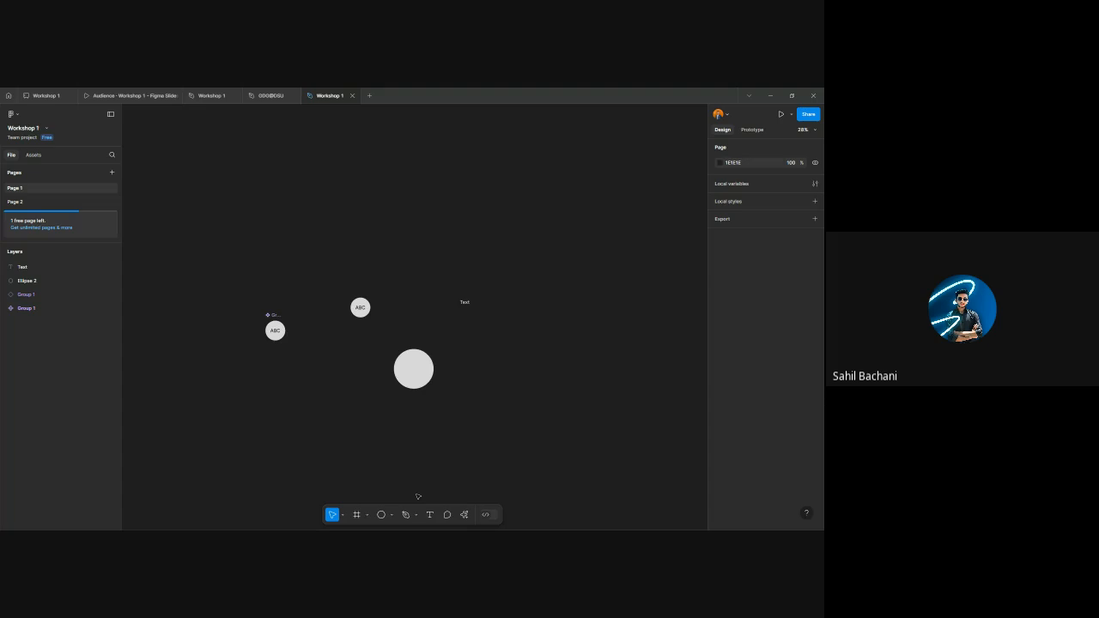
- Add a 1080 × 1080 Instagram post frame from the social media presets and place it to the right of the existing objects
{"action": "left_click", "coordinate": [357, 513]}
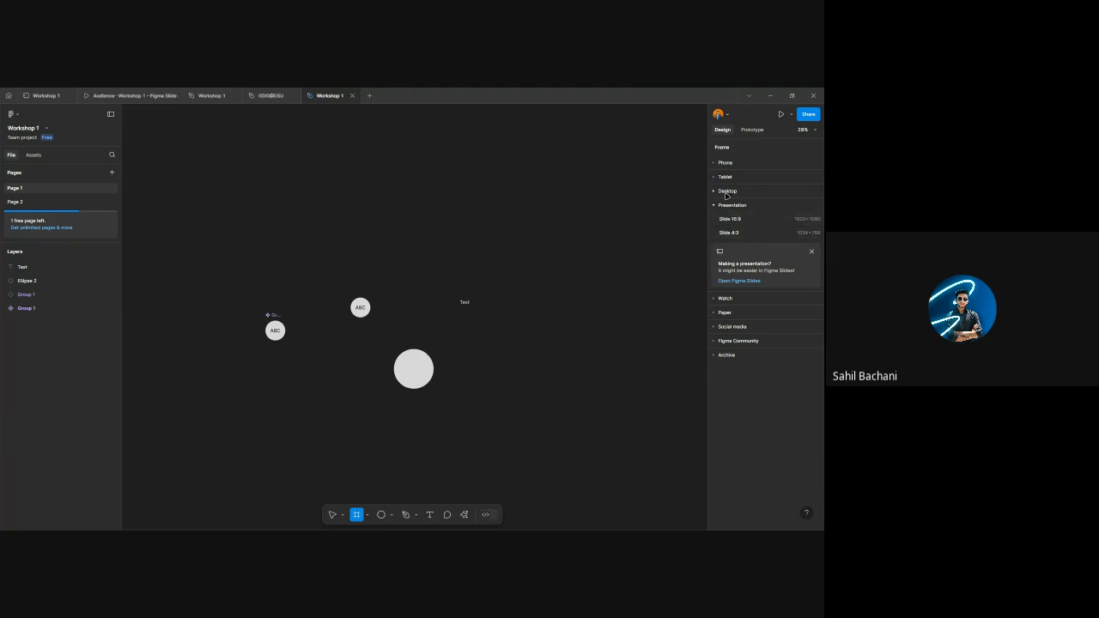
{"action": "left_click", "coordinate": [810, 251]}
{"action": "left_click", "coordinate": [717, 191]}
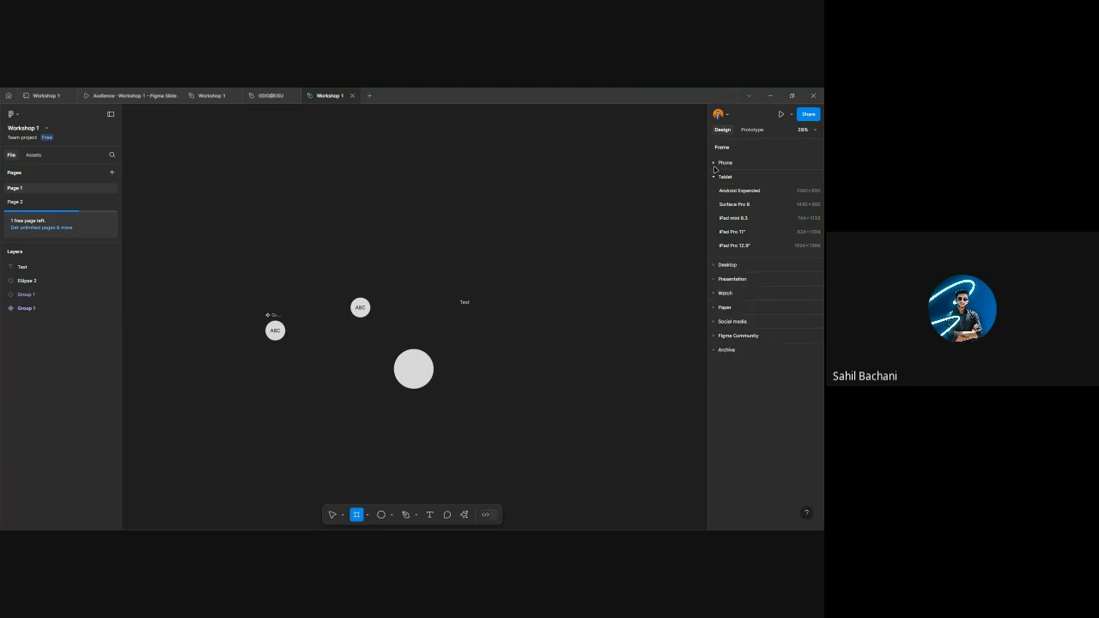
{"action": "left_click", "coordinate": [714, 164]}
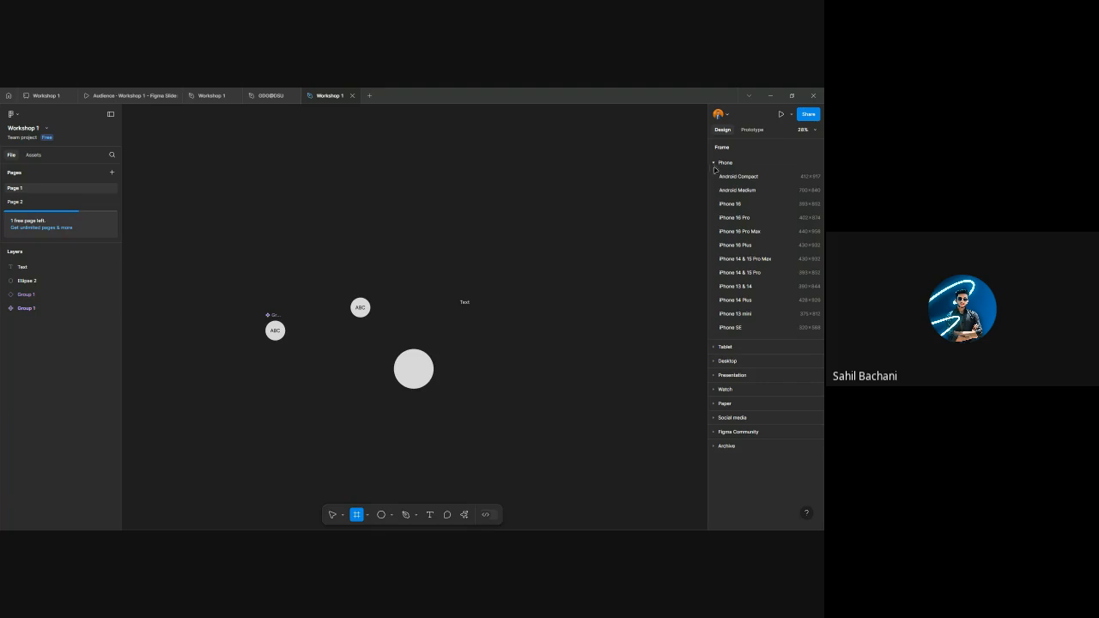
{"action": "left_click", "coordinate": [714, 418]}
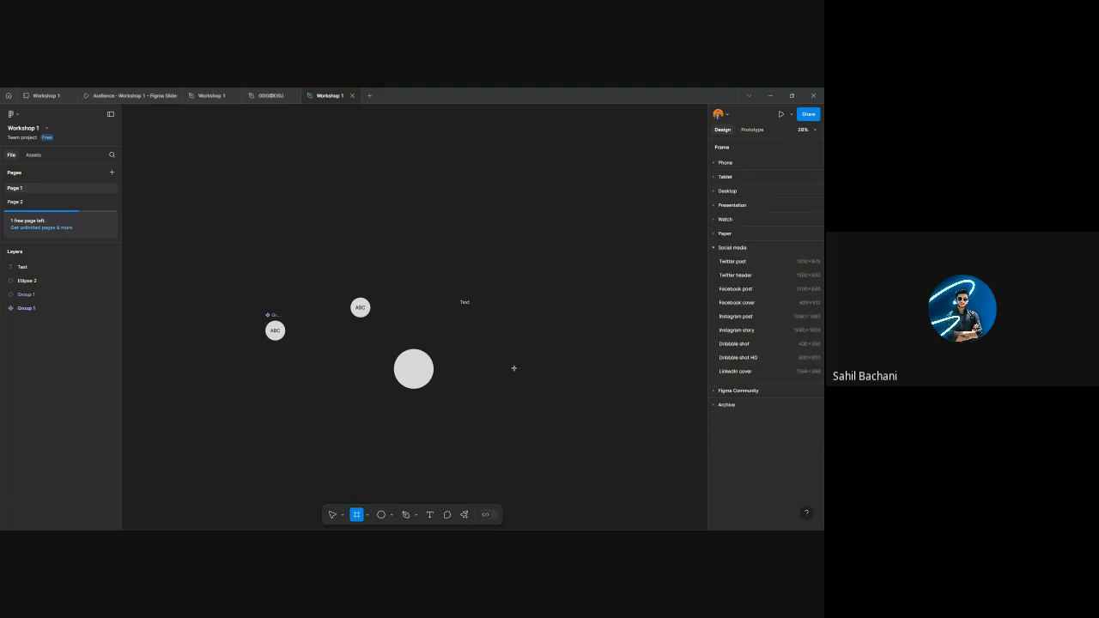
{"action": "scroll", "coordinate": [508, 370], "scroll_direction": "right", "scroll_amount": 2}
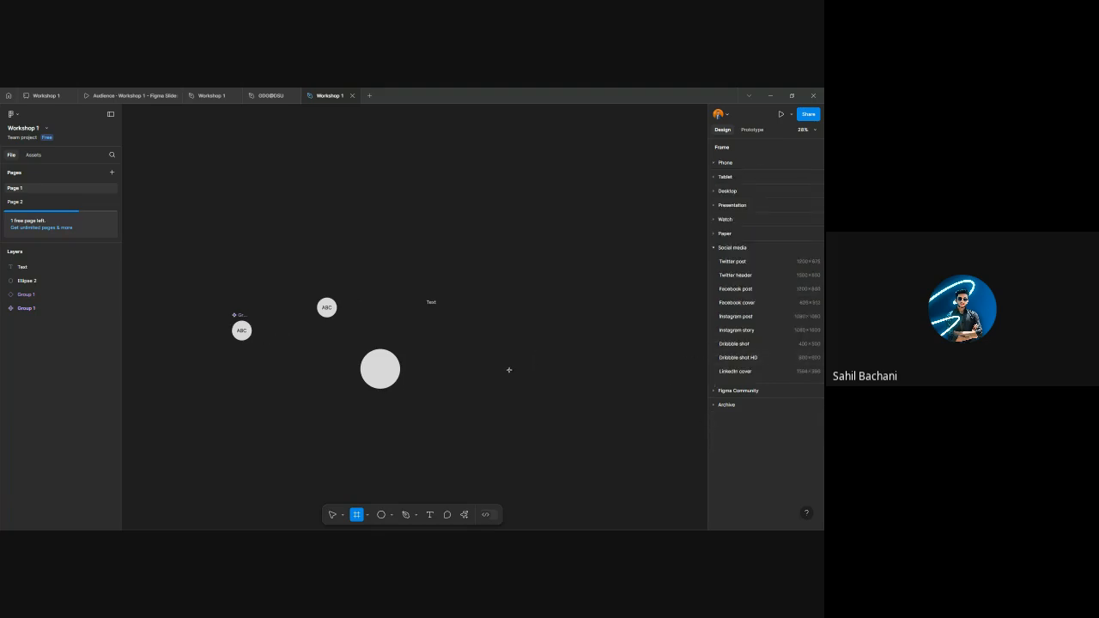
{"action": "left_click", "coordinate": [761, 316]}
{"action": "left_click_drag", "start_coordinate": [503, 342], "coordinate": [564, 345]}
{"action": "left_click", "coordinate": [581, 433]}
{"action": "scroll", "coordinate": [535, 306], "scroll_direction": "right", "scroll_amount": 2}
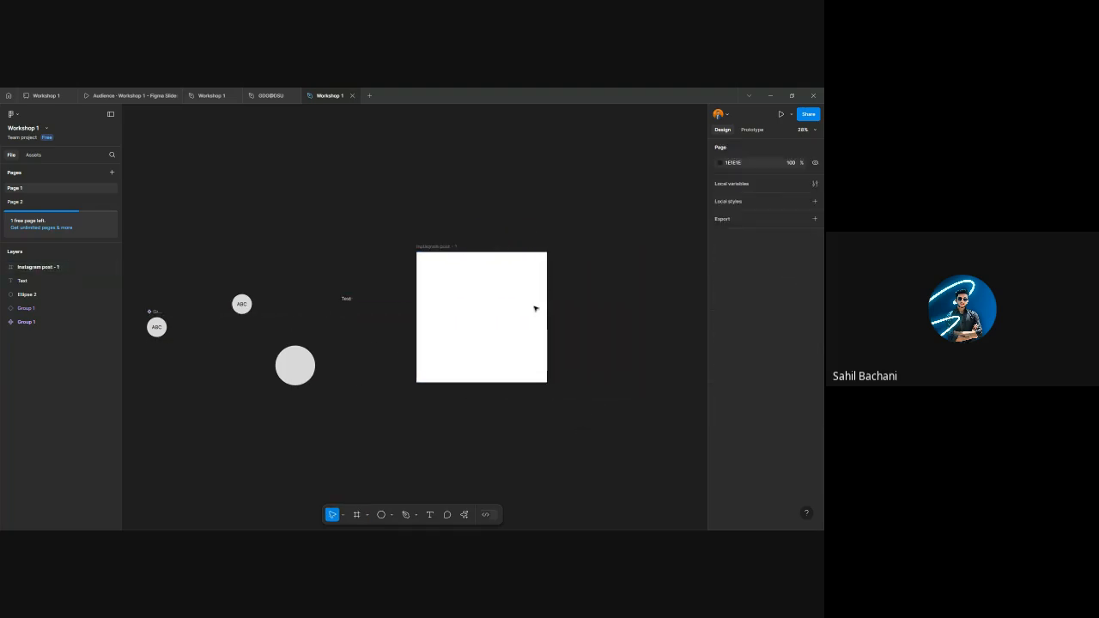
- Move the text and the ABC circle instance from the canvas into the Instagram post frame
{"action": "scroll", "coordinate": [518, 283], "scroll_direction": "up", "scroll_amount": 5}
{"action": "scroll", "coordinate": [517, 283], "scroll_direction": "down", "scroll_amount": 1}
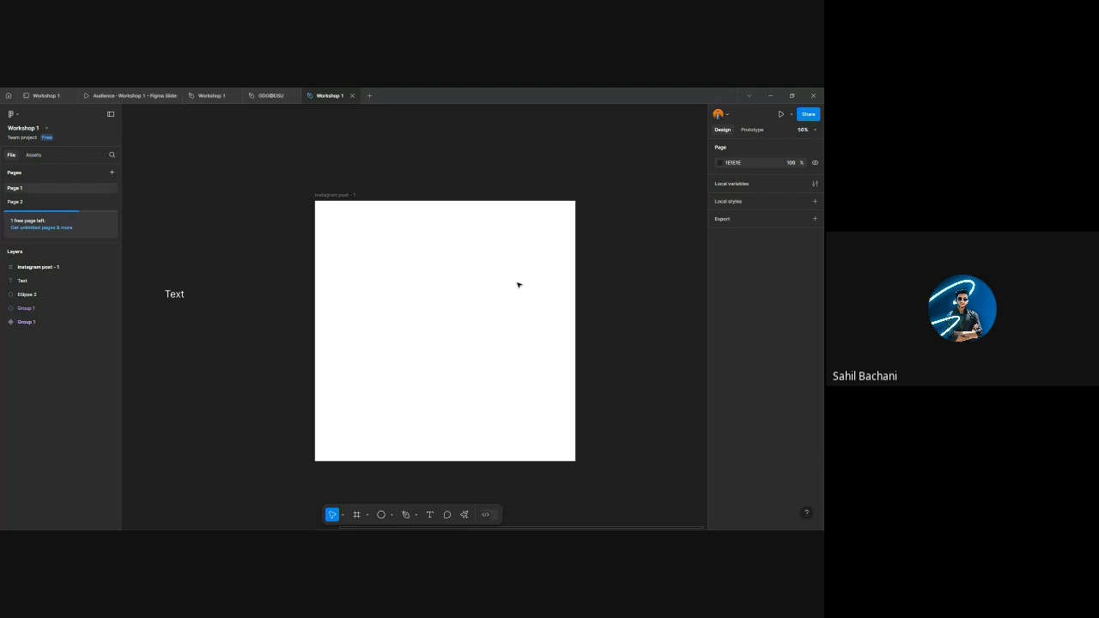
{"action": "scroll", "coordinate": [469, 275], "scroll_direction": "up", "scroll_amount": 2}
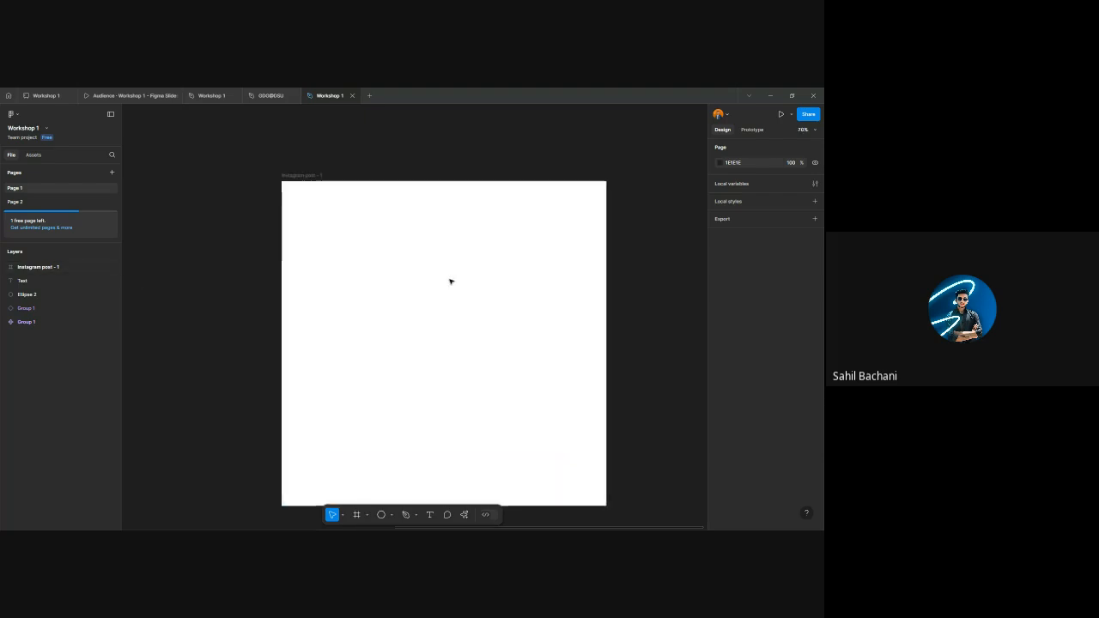
{"action": "scroll", "coordinate": [449, 280], "scroll_direction": "down", "scroll_amount": 4}
{"action": "scroll", "coordinate": [370, 312], "scroll_direction": "left", "scroll_amount": 3}
{"action": "left_click_drag", "start_coordinate": [327, 271], "coordinate": [415, 326]}
{"action": "left_click_drag", "start_coordinate": [376, 292], "coordinate": [303, 269]}
{"action": "left_click", "coordinate": [368, 323]}
{"action": "mouse_move", "coordinate": [167, 257]}
{"action": "left_mouse_down"}
{"action": "mouse_move", "coordinate": [407, 347]}
{"action": "mouse_move", "coordinate": [188, 260]}
{"action": "left_mouse_up"}
{"action": "left_click", "coordinate": [406, 347]}
{"action": "left_click", "coordinate": [346, 296]}
{"action": "left_click_drag", "start_coordinate": [346, 295], "coordinate": [324, 284]}
{"action": "left_click_drag", "start_coordinate": [213, 299], "coordinate": [220, 253]}
{"action": "left_click", "coordinate": [333, 284]}
{"action": "left_click_drag", "start_coordinate": [370, 314], "coordinate": [547, 304]}
{"action": "left_click", "coordinate": [628, 343]}
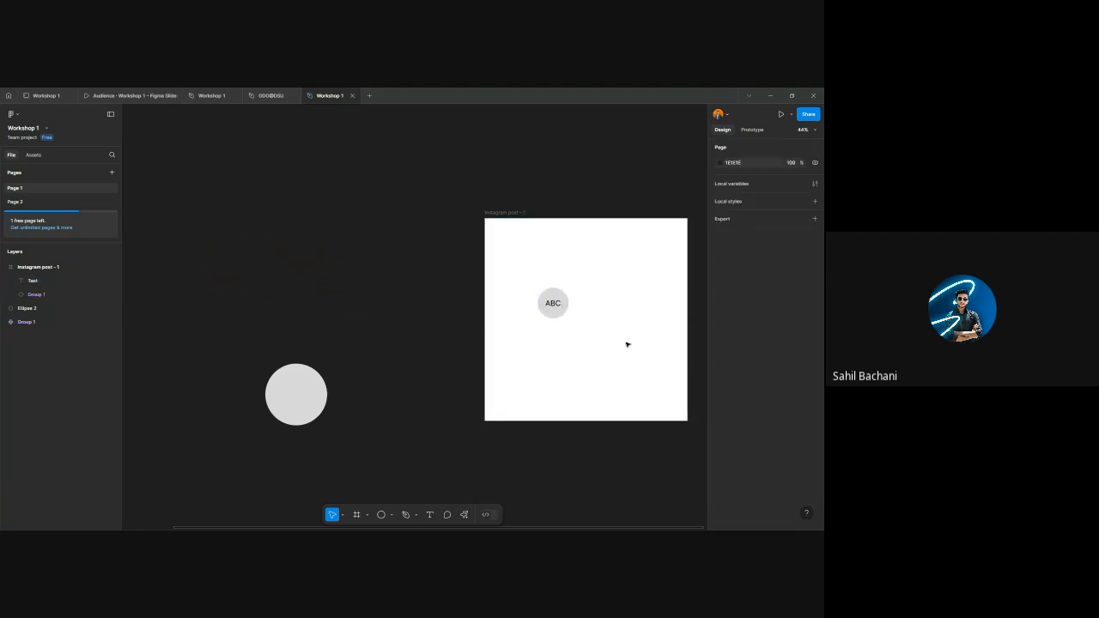
- Position the text at about X 824, Y 540 in the Instagram post frame and set its fill to black, 000000
{"action": "left_click", "coordinate": [670, 349]}
{"action": "left_click_drag", "start_coordinate": [670, 350], "coordinate": [644, 323]}
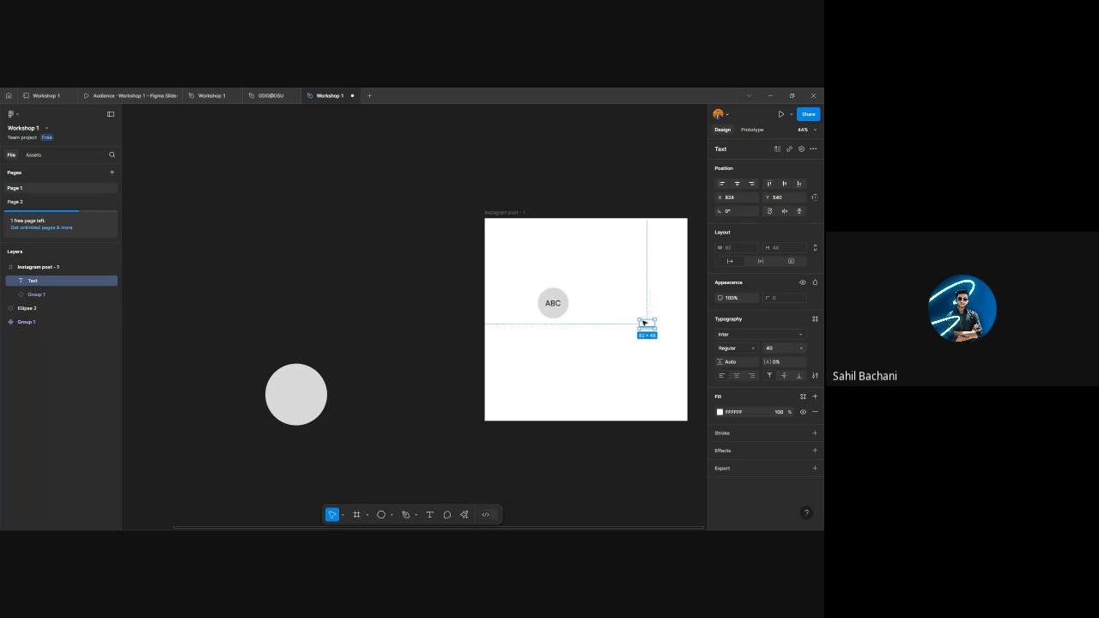
{"action": "left_click", "coordinate": [720, 412]}
{"action": "left_click_drag", "start_coordinate": [650, 394], "coordinate": [538, 434]}
{"action": "left_click", "coordinate": [538, 434]}
{"action": "scroll", "coordinate": [417, 344], "scroll_direction": "right", "scroll_amount": 5}
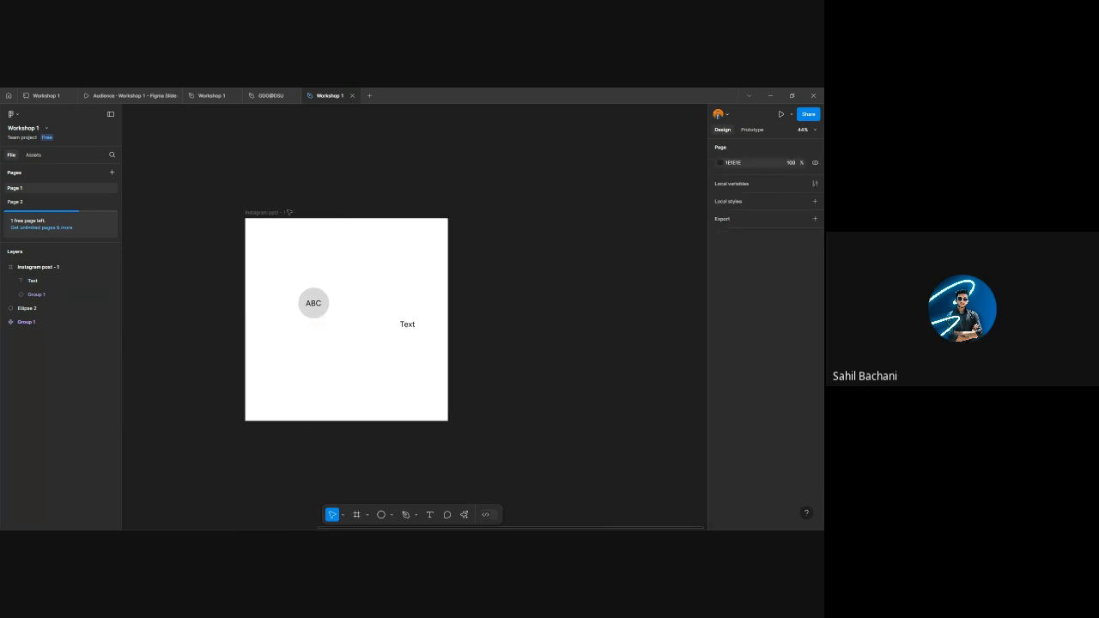
- Move the text nearer the ABC circle and delete both from the Instagram post frame
{"action": "left_click", "coordinate": [270, 231]}
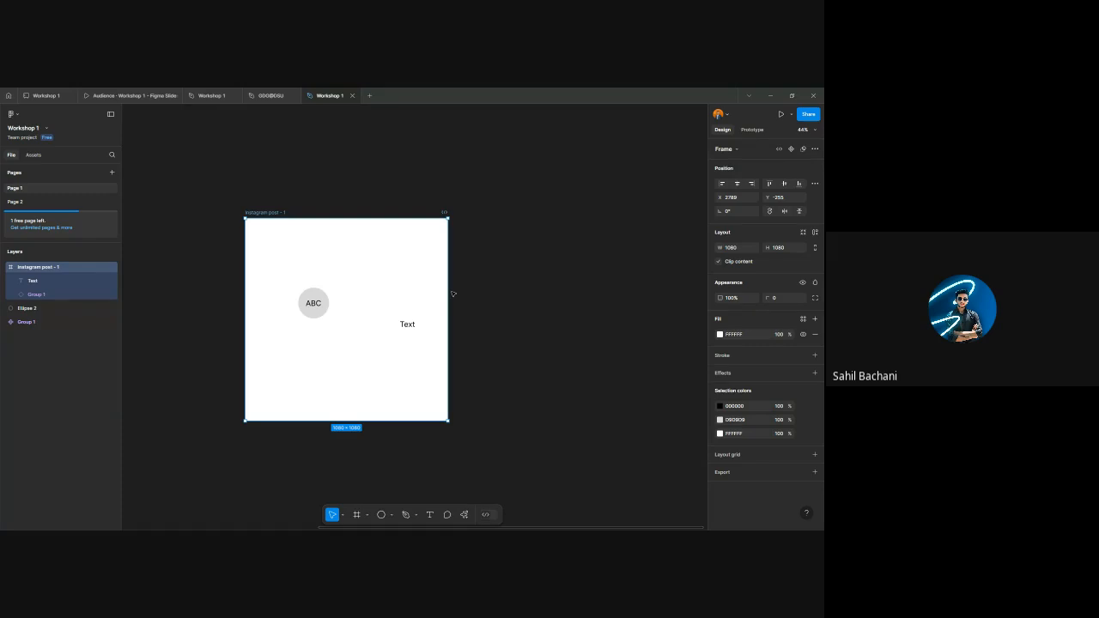
{"action": "left_click", "coordinate": [503, 322]}
{"action": "left_click_drag", "start_coordinate": [407, 326], "coordinate": [354, 284]}
{"action": "left_click", "coordinate": [314, 302]}
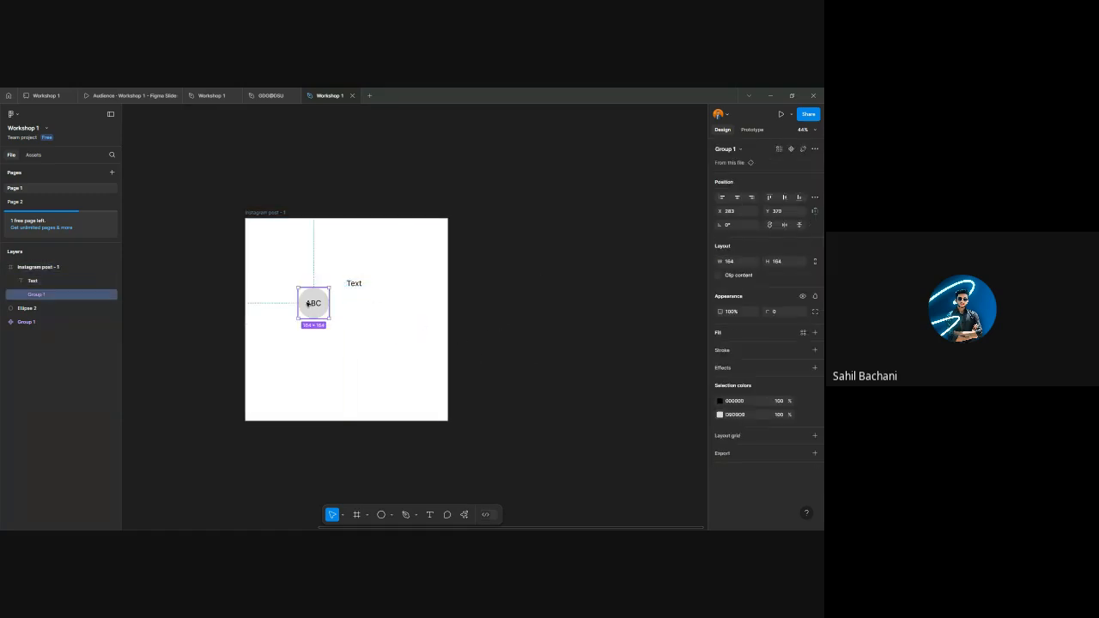
{"action": "left_click", "coordinate": [360, 283], "text": "shift"}
{"action": "key", "text": "Delete"}
- Draw a square about 278 × 278 in the Instagram post frame, at about X 262, Y 231
{"action": "left_click", "coordinate": [367, 514]}
{"action": "left_click", "coordinate": [367, 514]}
{"action": "left_click", "coordinate": [277, 236]}
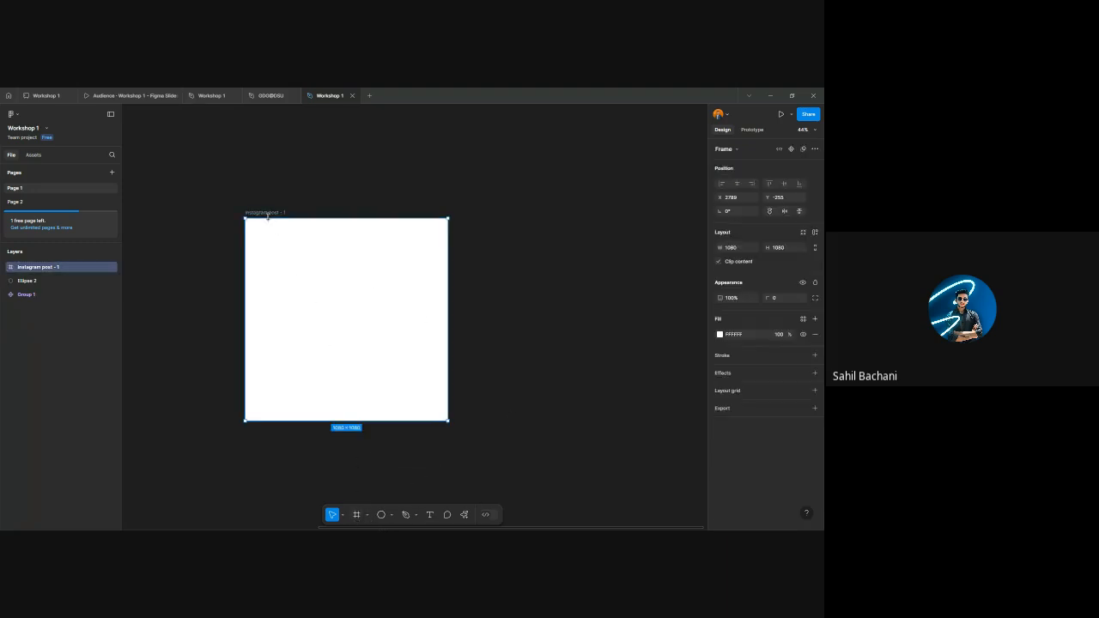
{"action": "left_click", "coordinate": [392, 515]}
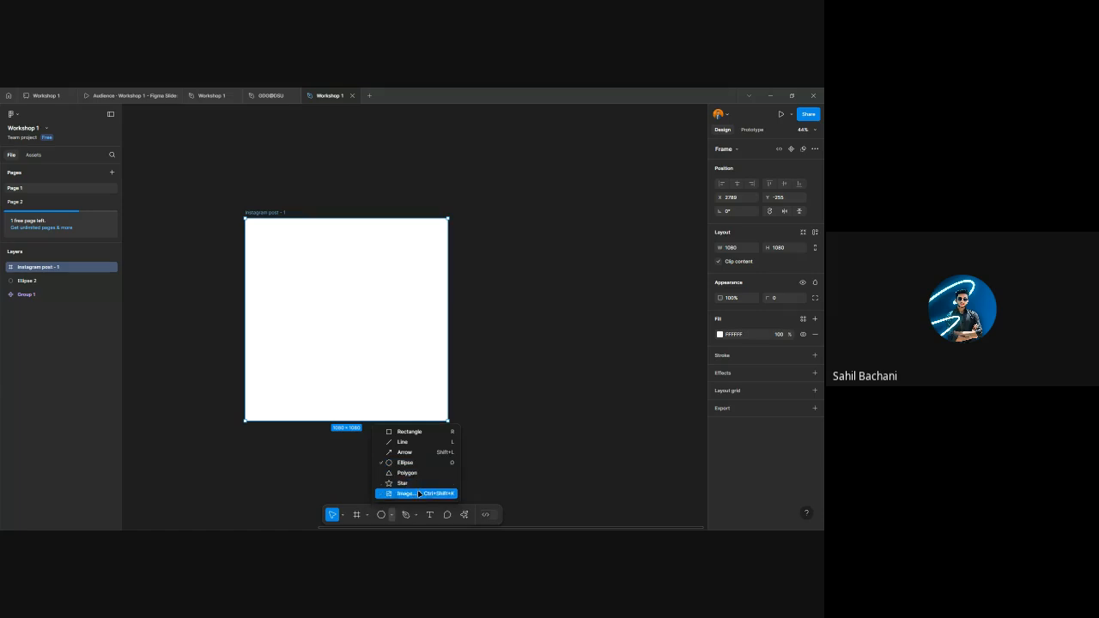
{"action": "left_click", "coordinate": [360, 321]}
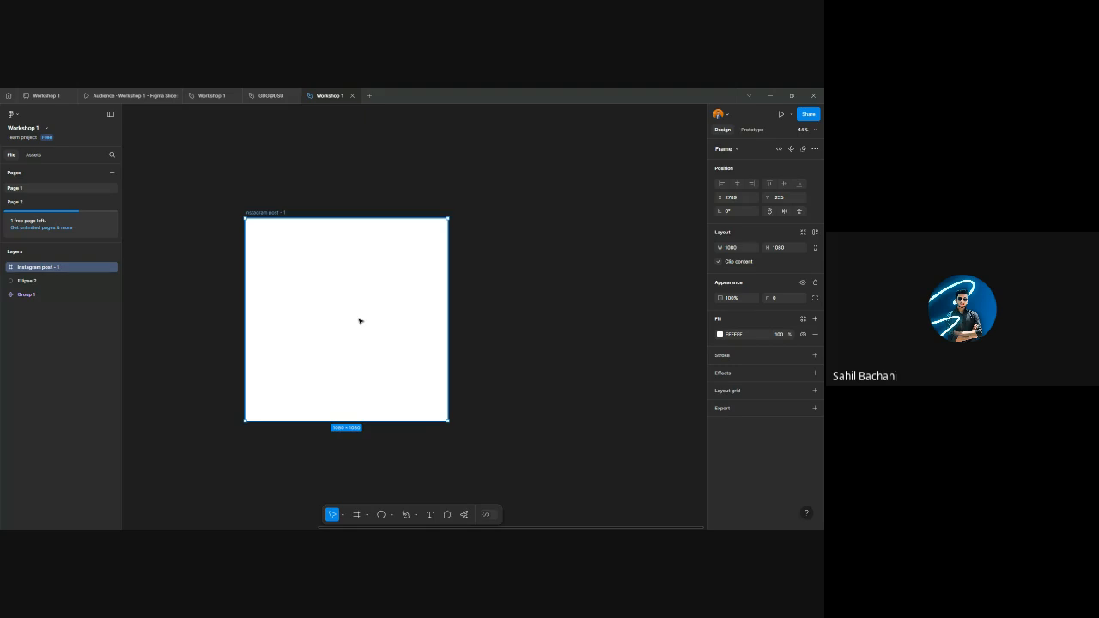
{"action": "key", "text": "r"}
{"action": "left_click_drag", "start_coordinate": [356, 295], "coordinate": [326, 304]}
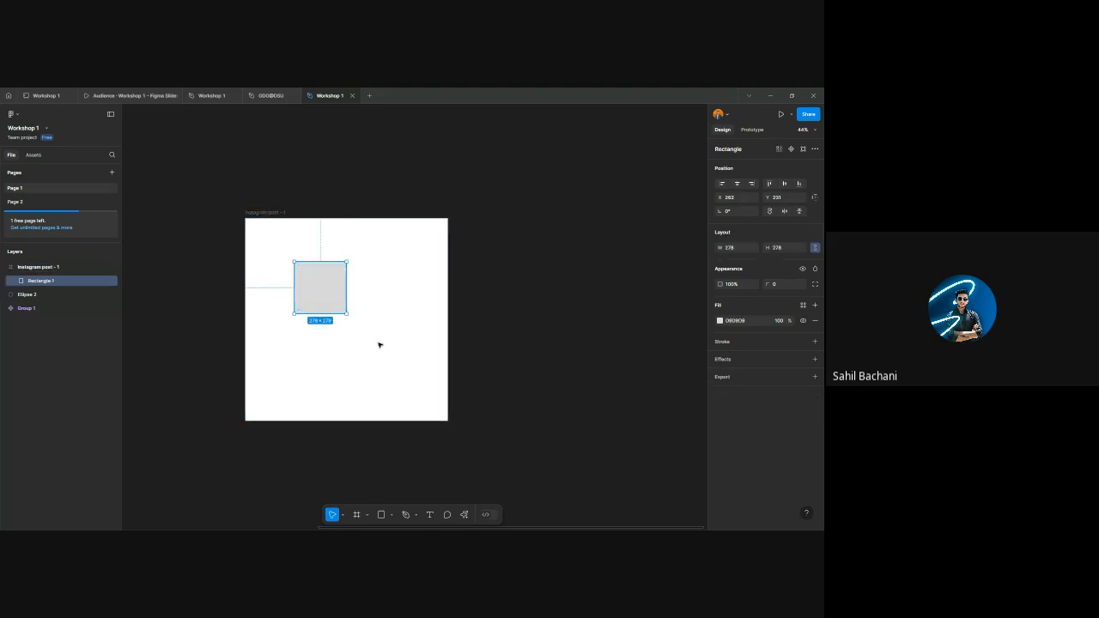
{"action": "key", "text": "Escape"}
- Draw a circle about 274 × 274 in the Instagram post frame, below and to the right of the square
{"action": "key", "text": "o"}
{"action": "left_click_drag", "start_coordinate": [381, 335], "coordinate": [402, 358]}
{"action": "left_click_drag", "start_coordinate": [366, 339], "coordinate": [378, 348]}
{"action": "left_click", "coordinate": [392, 514]}
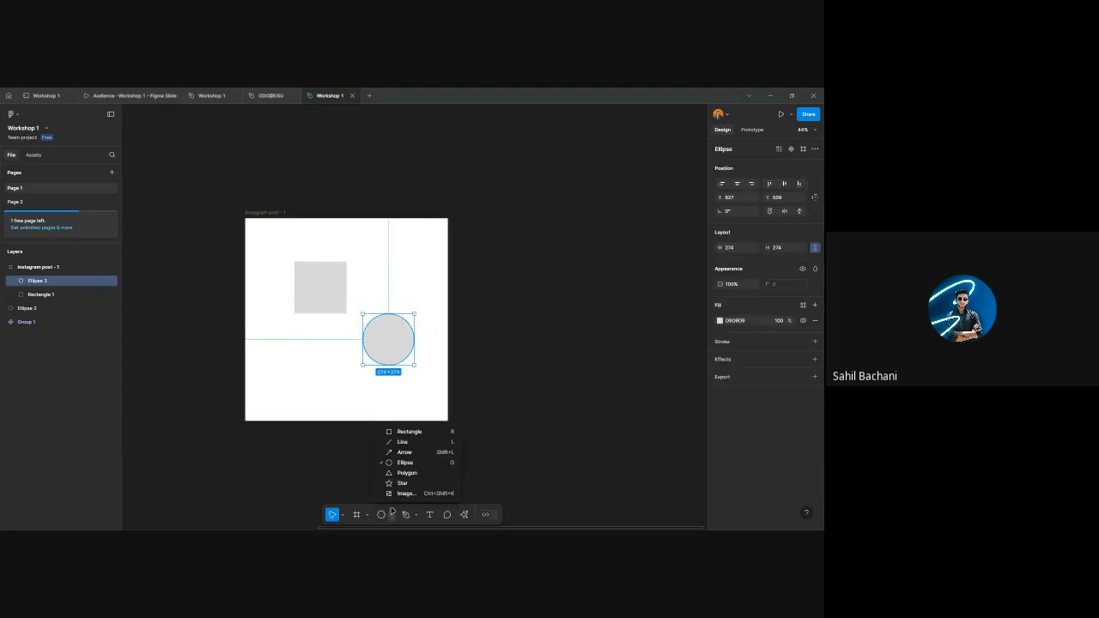
{"action": "left_click", "coordinate": [361, 366]}
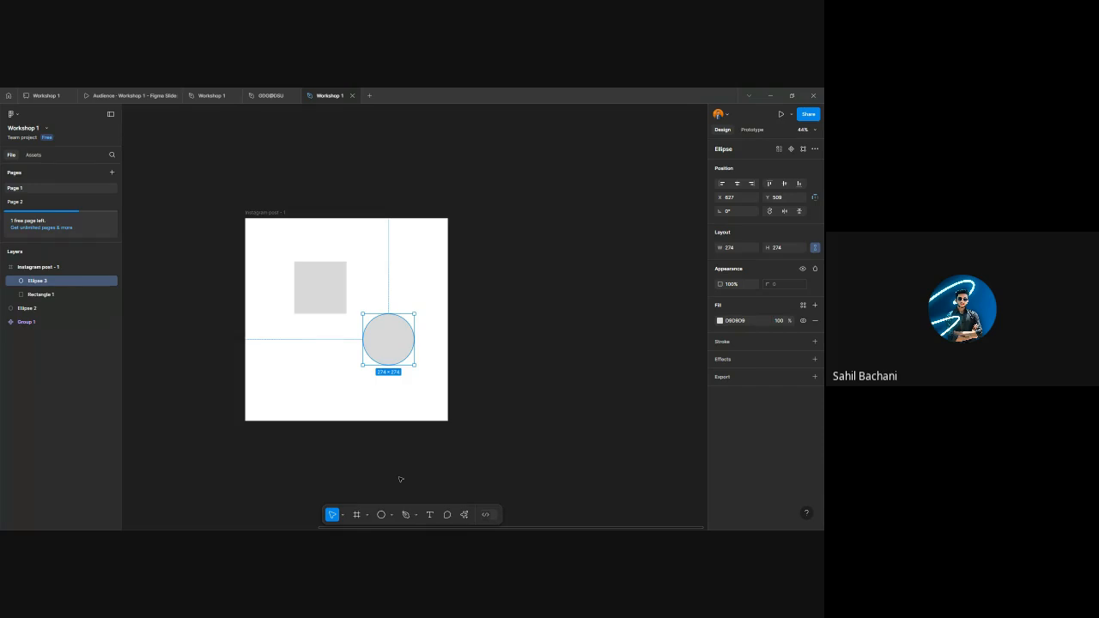
- Draw a triangular outline with curved sides below the square using the Pen tool
{"action": "key", "text": "p"}
{"action": "scroll", "coordinate": [283, 380], "scroll_direction": "up", "scroll_amount": 5, "text": "ctrl"}
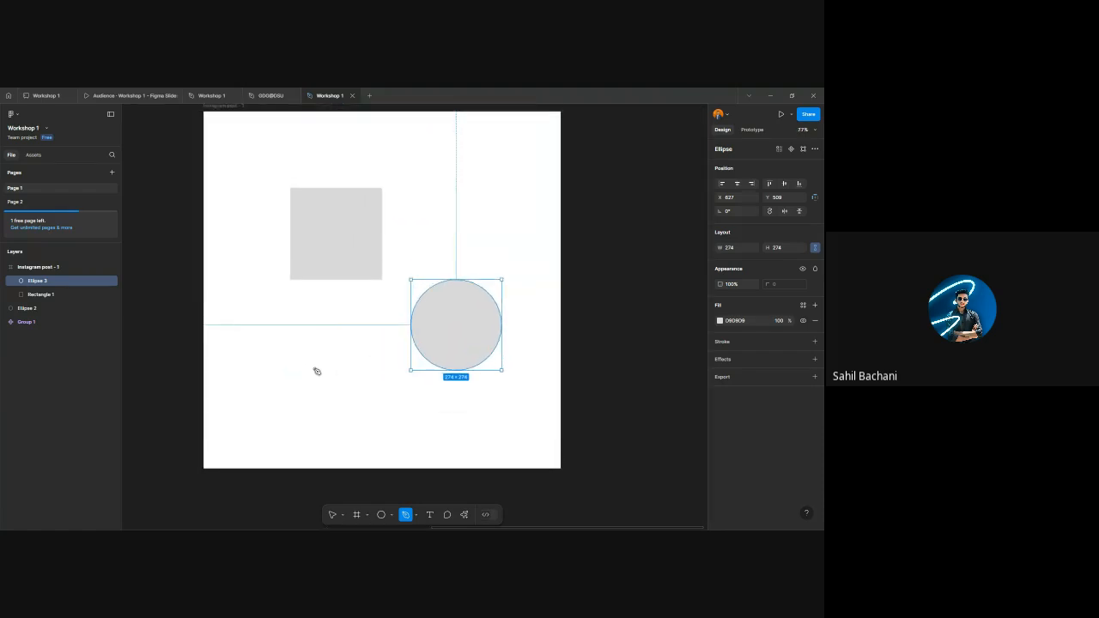
{"action": "left_click", "coordinate": [303, 395]}
{"action": "left_click", "coordinate": [383, 395]}
{"action": "left_click_drag", "start_coordinate": [411, 399], "coordinate": [420, 406]}
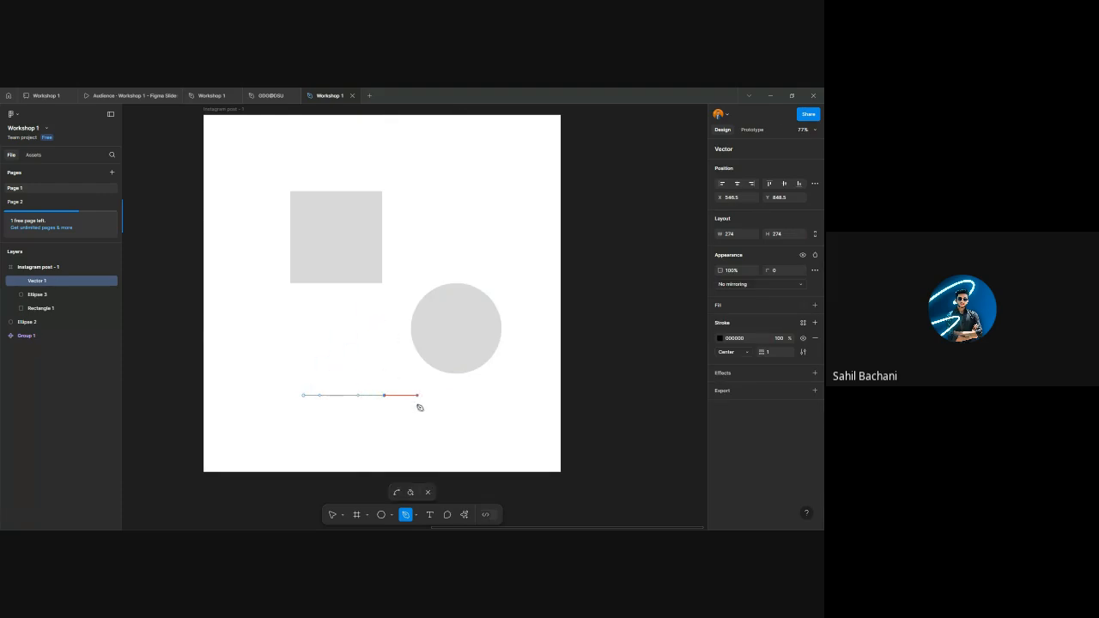
{"action": "left_click", "coordinate": [351, 310]}
{"action": "left_click_drag", "start_coordinate": [301, 394], "coordinate": [330, 393]}
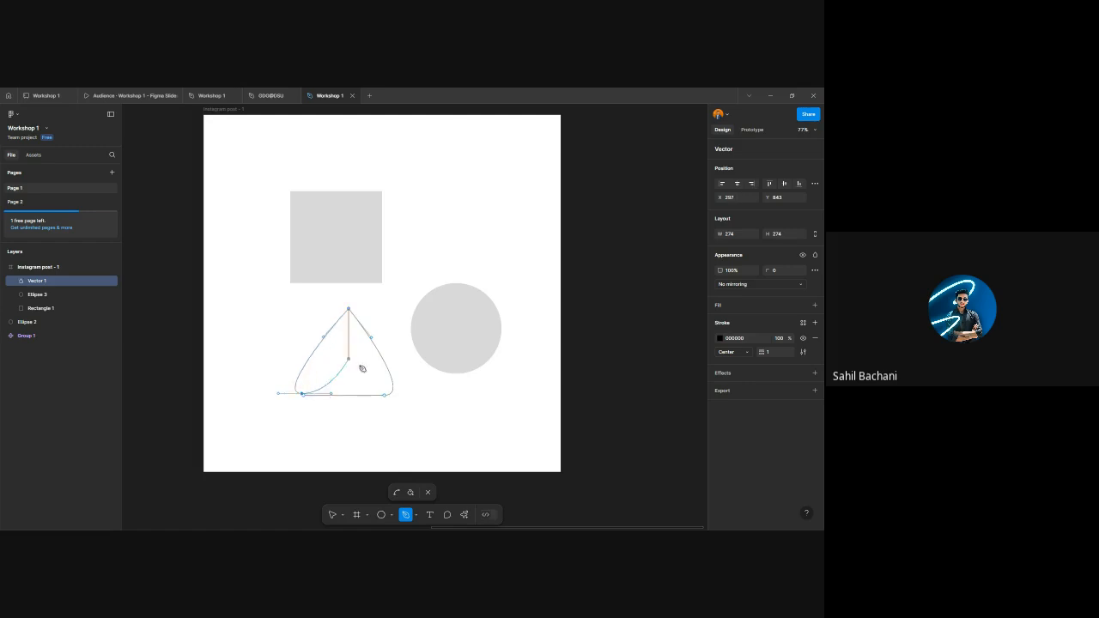
{"action": "key", "text": "Escape"}
- Try swapping the stroke and fill of the curved triangle outline
{"action": "scroll", "coordinate": [353, 377], "scroll_direction": "up", "scroll_amount": 5}
{"action": "scroll", "coordinate": [354, 377], "scroll_direction": "up", "scroll_amount": 1}
{"action": "key", "text": "shift+x"}
{"action": "left_click_drag", "start_coordinate": [478, 441], "coordinate": [350, 351]}
{"action": "key", "text": "shift+x"}
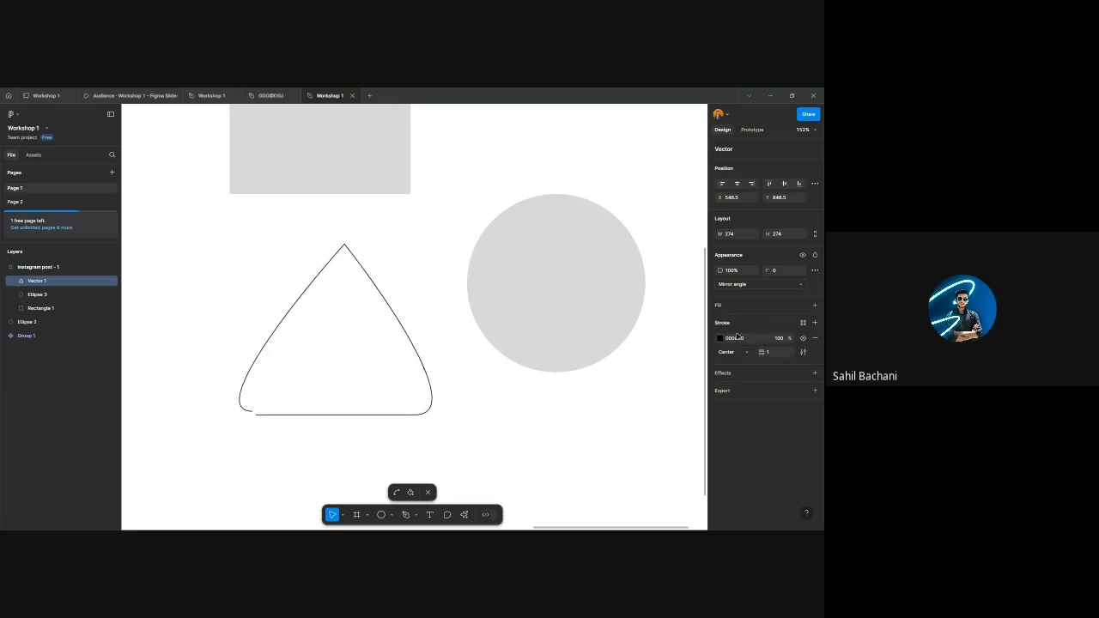
{"action": "key", "text": "shift+x"}
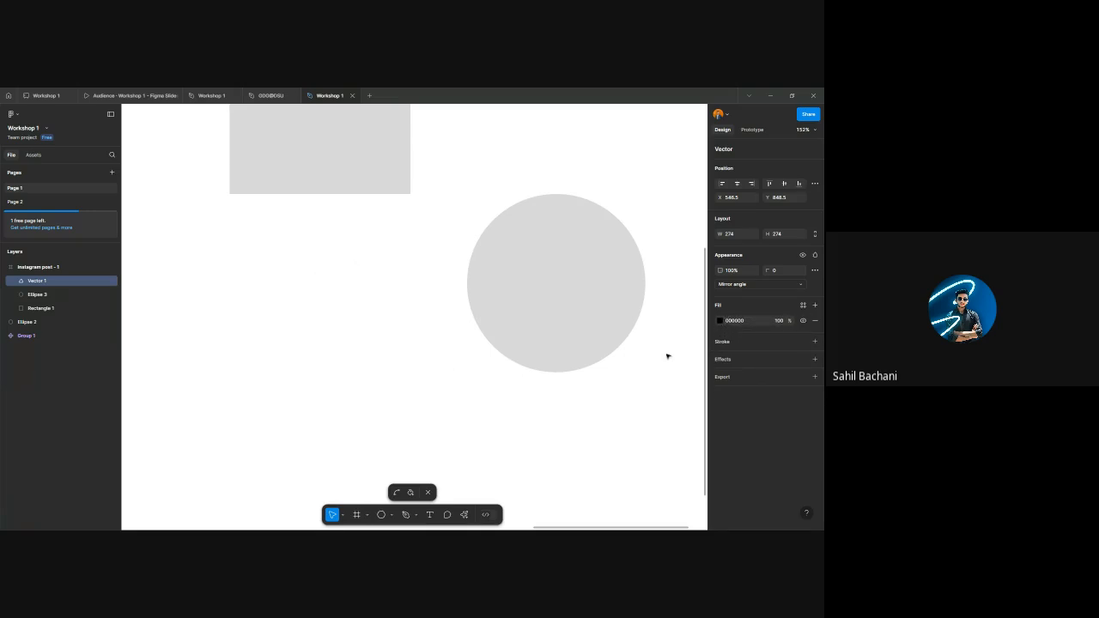
{"action": "key", "text": "shift+x"}
{"action": "key", "text": "Escape"}
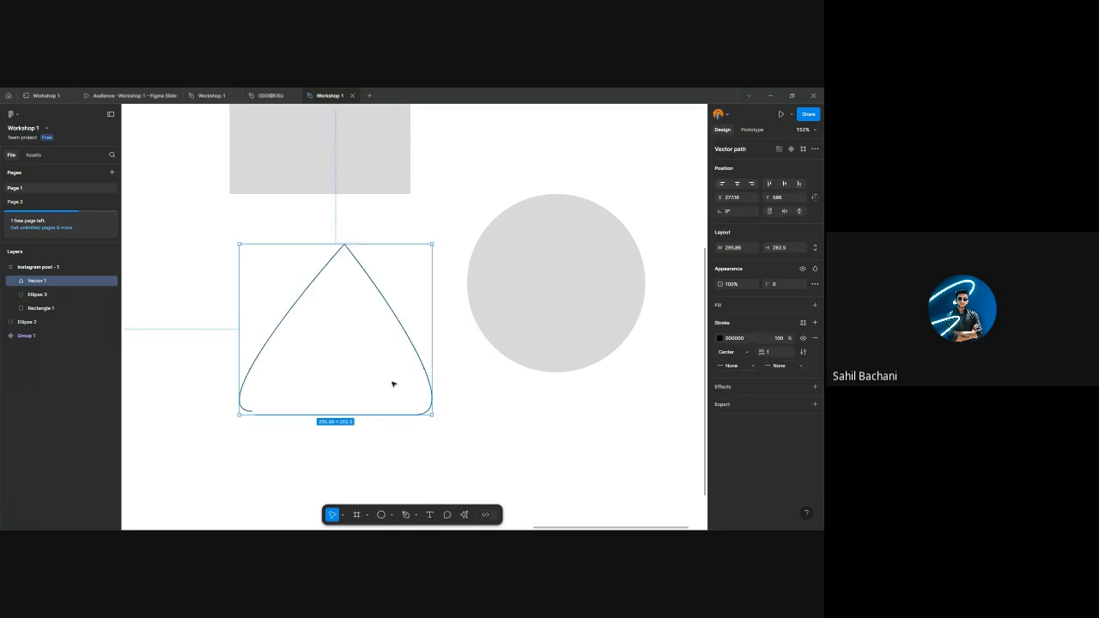
- Move the curved triangle outline slightly left and up within the Instagram post frame
{"action": "left_click_drag", "start_coordinate": [421, 366], "coordinate": [380, 360]}
{"action": "key", "text": "Escape"}
- Draw a freehand arrow pointing down and to the left with the Pencil tool, beside the square in the Instagram post frame
{"action": "left_click", "coordinate": [406, 514]}
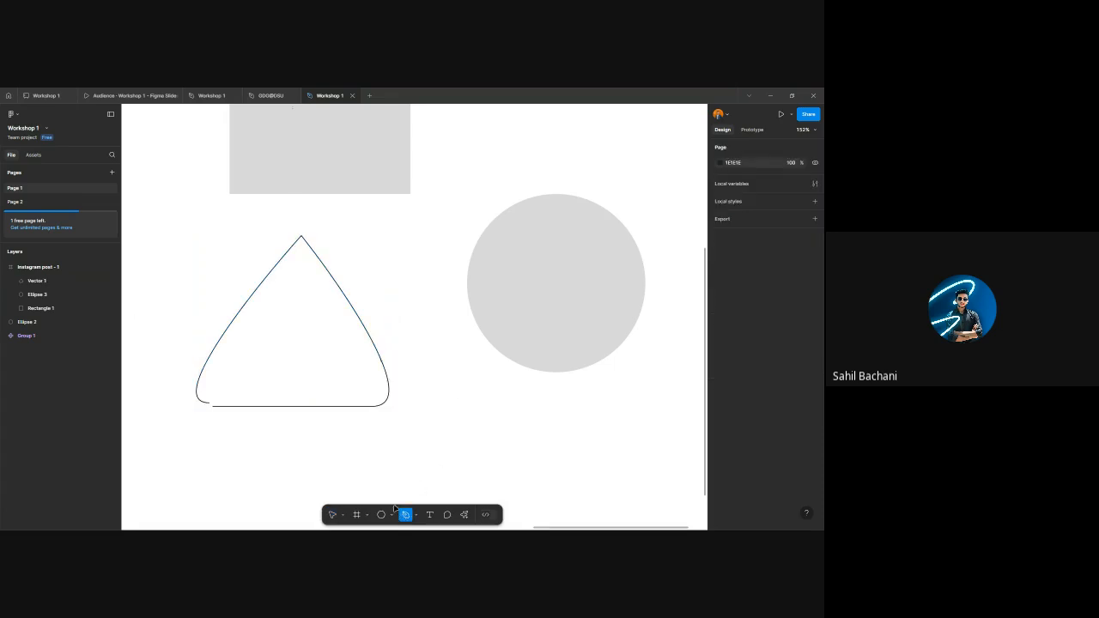
{"action": "scroll", "coordinate": [352, 386], "scroll_direction": "down", "scroll_amount": 3, "text": "ctrl"}
{"action": "scroll", "coordinate": [343, 374], "scroll_direction": "left", "scroll_amount": 2}
{"action": "scroll", "coordinate": [493, 361], "scroll_direction": "left", "scroll_amount": 2}
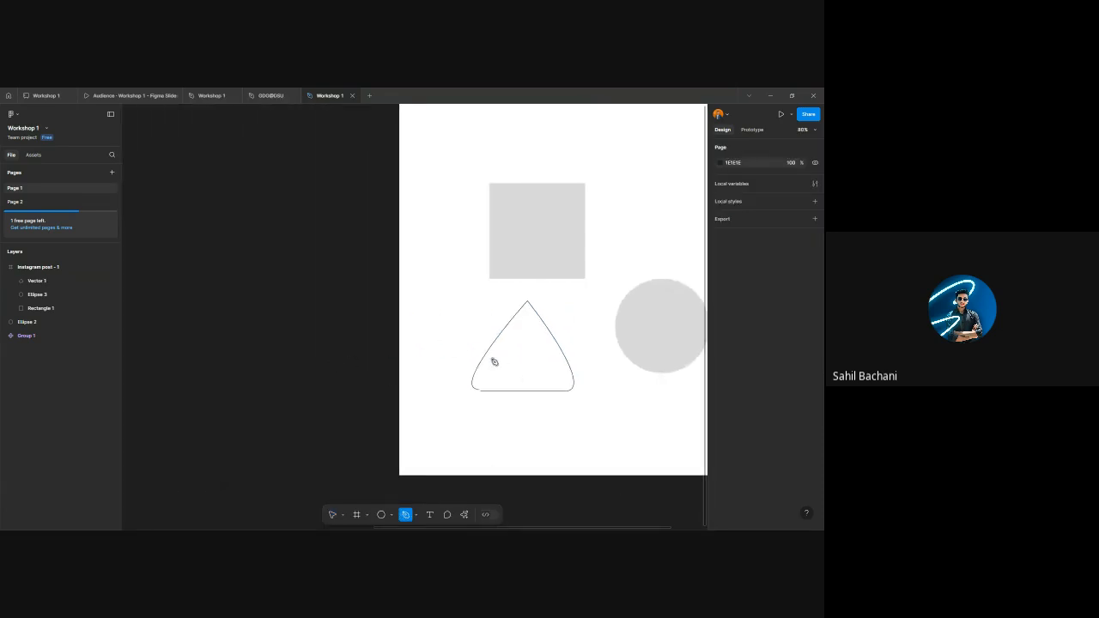
{"action": "scroll", "coordinate": [385, 375], "scroll_direction": "right", "scroll_amount": 3}
{"action": "scroll", "coordinate": [334, 365], "scroll_direction": "up", "scroll_amount": 5, "text": "ctrl"}
{"action": "scroll", "coordinate": [368, 365], "scroll_direction": "down", "scroll_amount": 4, "text": "ctrl"}
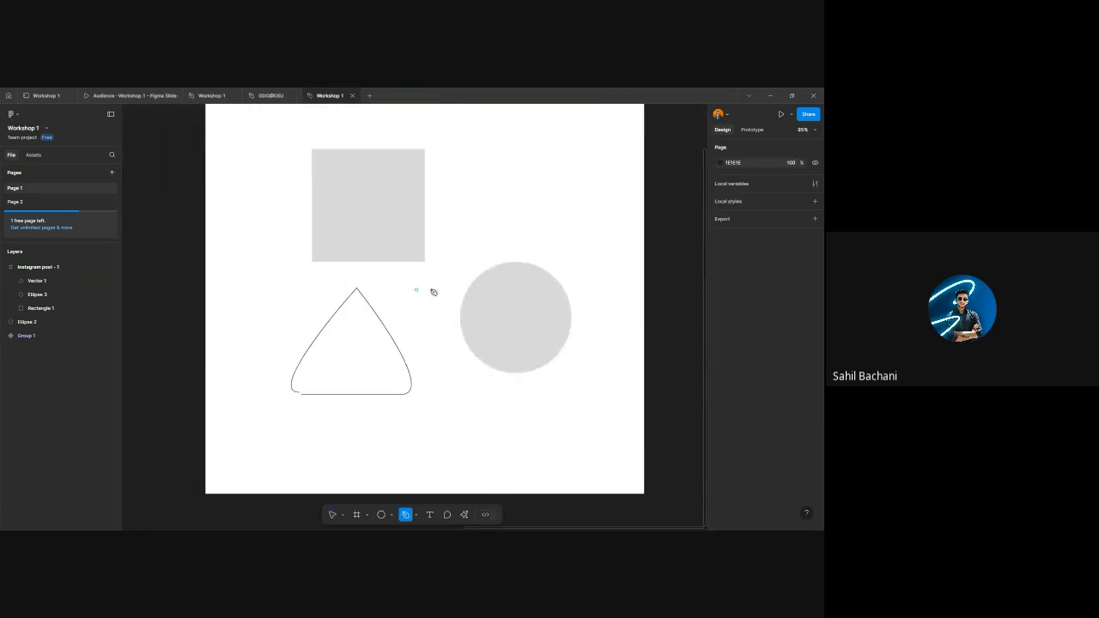
{"action": "scroll", "coordinate": [441, 306], "scroll_direction": "up", "scroll_amount": 3}
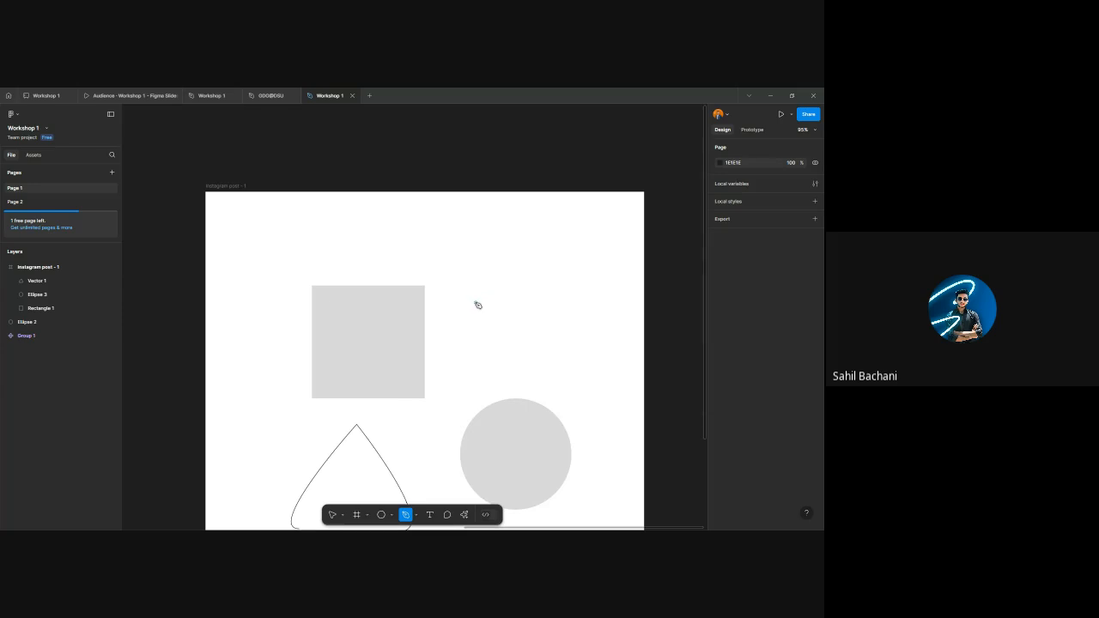
{"action": "left_click", "coordinate": [415, 512]}
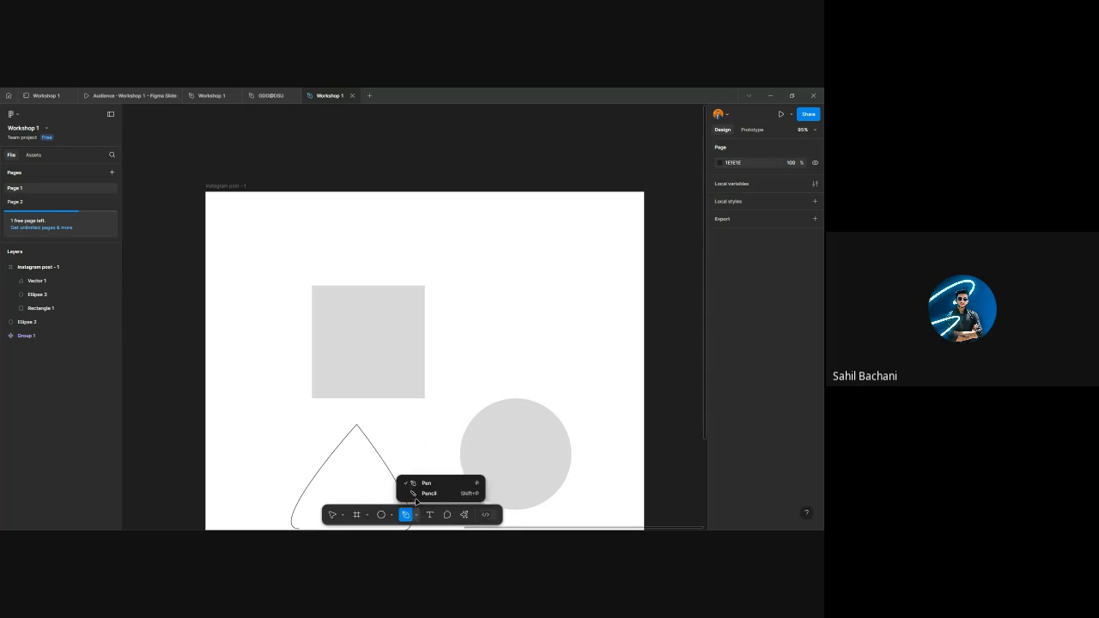
{"action": "left_click", "coordinate": [426, 493]}
{"action": "mouse_move", "coordinate": [555, 281]}
{"action": "left_mouse_down"}
{"action": "mouse_move", "coordinate": [532, 304]}
{"action": "mouse_move", "coordinate": [498, 313]}
{"action": "mouse_move", "coordinate": [544, 337]}
{"action": "left_mouse_up"}
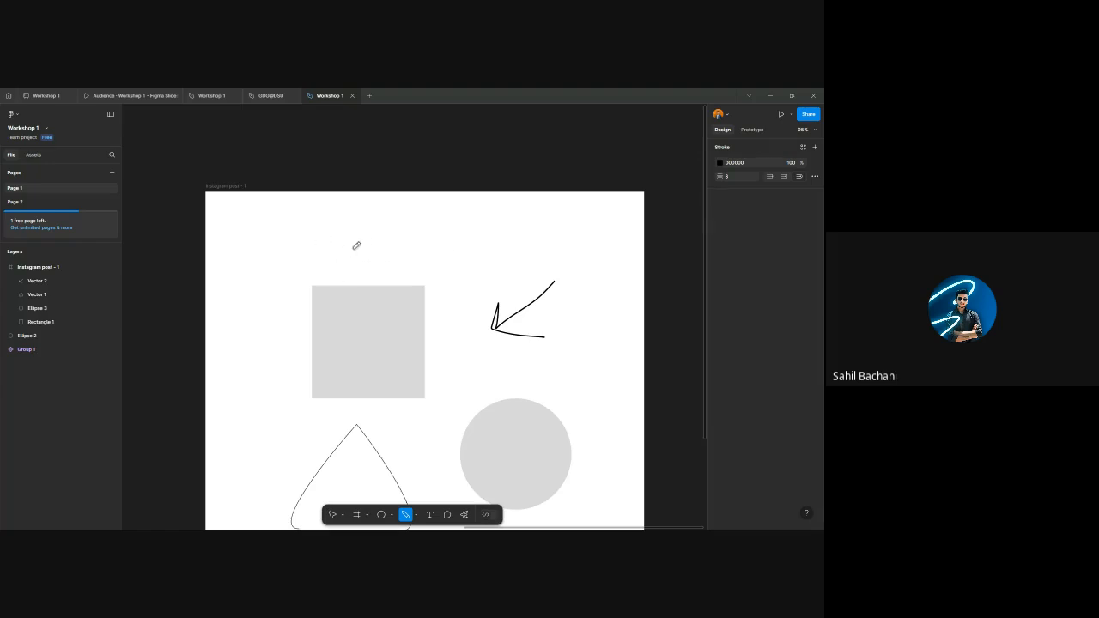
- Try a couple of freehand pencil strokes in the empty area above the square
{"action": "mouse_move", "coordinate": [351, 241]}
{"action": "left_mouse_down"}
{"action": "mouse_move", "coordinate": [333, 246]}
{"action": "mouse_move", "coordinate": [342, 267]}
{"action": "left_mouse_up"}
{"action": "mouse_move", "coordinate": [358, 254]}
{"action": "left_mouse_down"}
{"action": "mouse_move", "coordinate": [392, 246]}
{"action": "mouse_move", "coordinate": [432, 261]}
{"action": "mouse_move", "coordinate": [321, 248]}
{"action": "left_mouse_up"}
{"action": "key", "text": "v"}
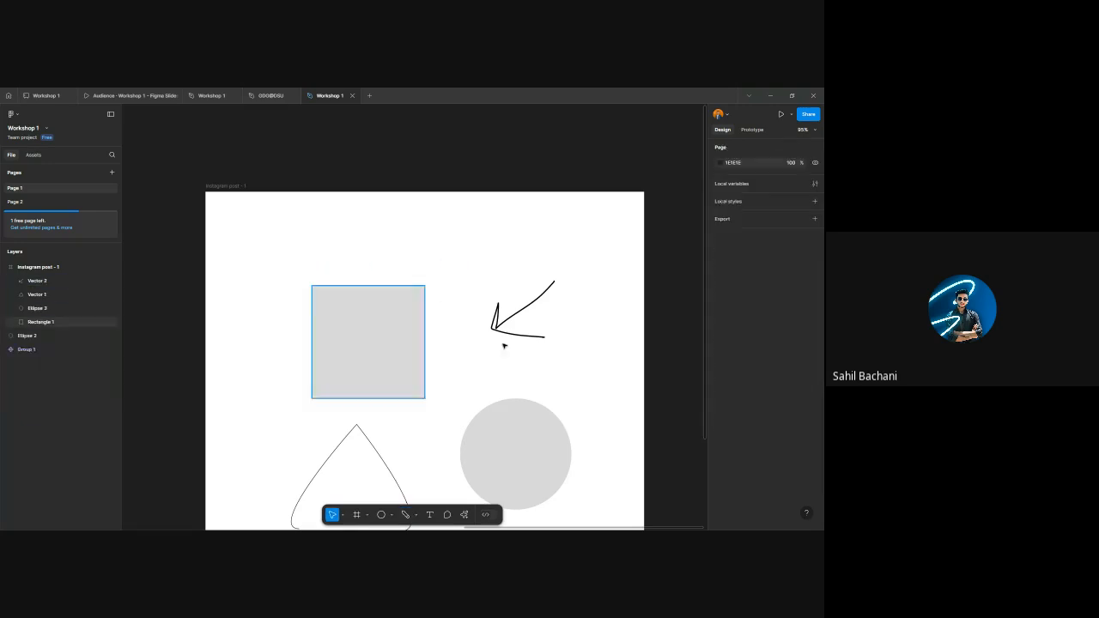
- Add a text layer reading "Text" above the square in the Instagram post frame
{"action": "left_click", "coordinate": [429, 514]}
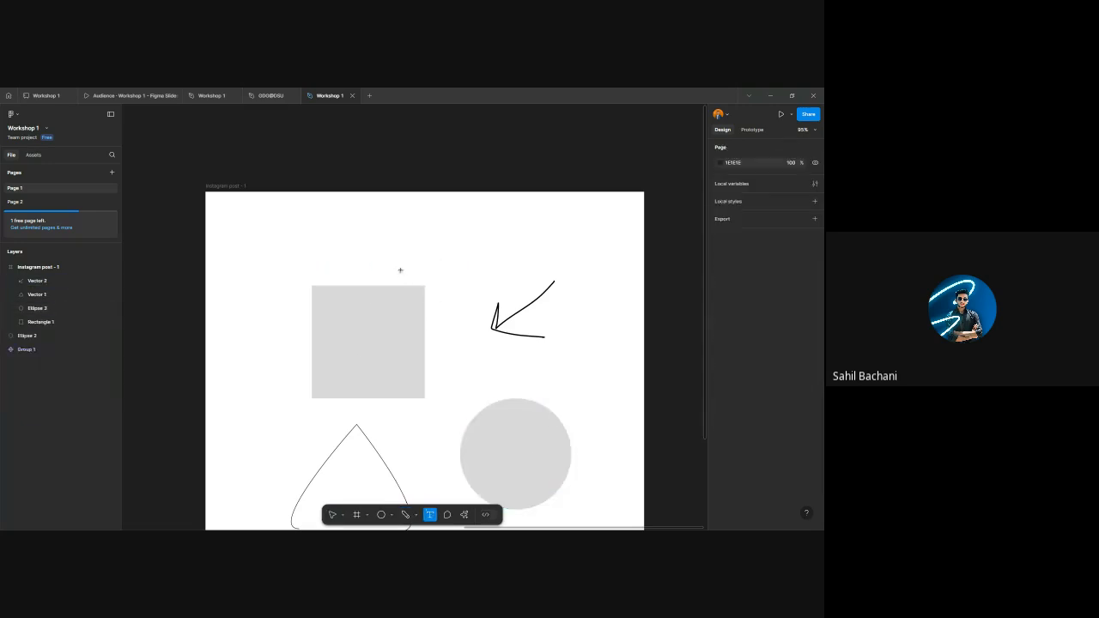
{"action": "left_click", "coordinate": [395, 242]}
{"action": "type", "text": "Text"}
{"action": "scroll", "coordinate": [407, 254], "scroll_direction": "up", "scroll_amount": 5}
{"action": "key", "text": "Escape"}
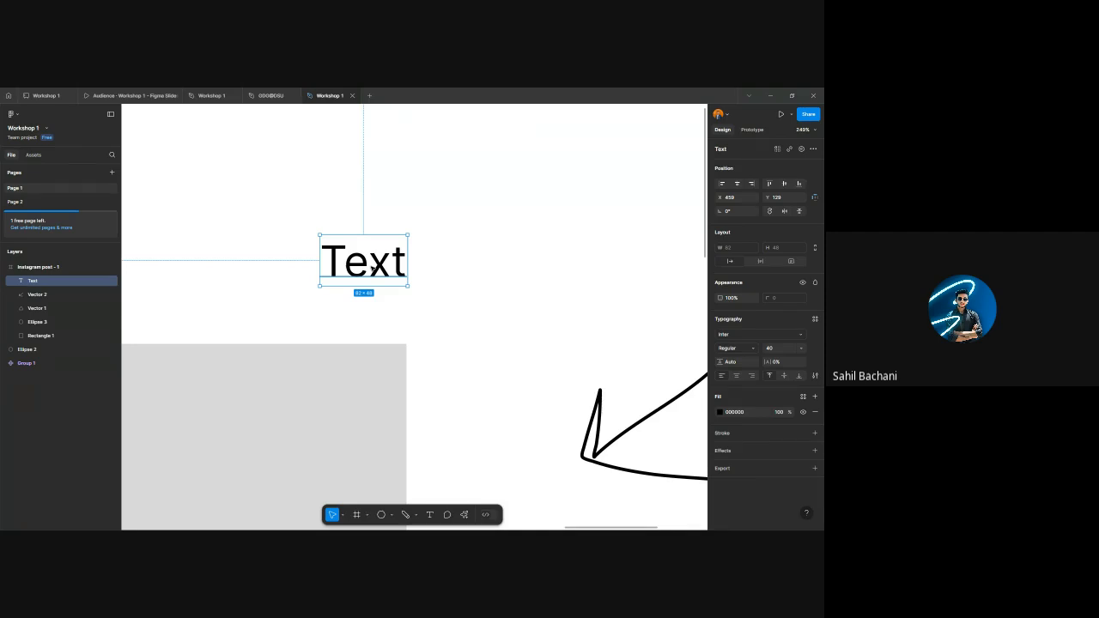
- Try other typefaces from the font list on the "Text" layer
{"action": "left_click", "coordinate": [740, 334]}
{"action": "scroll", "coordinate": [656, 404], "scroll_direction": "down", "scroll_amount": 3}
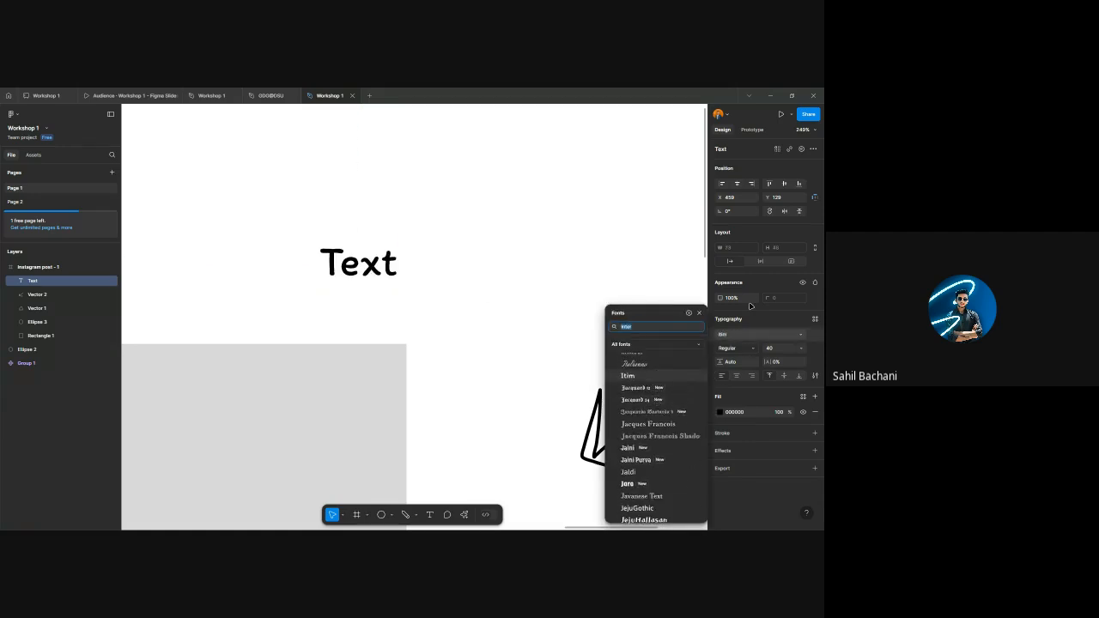
{"action": "scroll", "coordinate": [656, 429], "scroll_direction": "down", "scroll_amount": 5}
{"action": "left_click", "coordinate": [635, 413]}
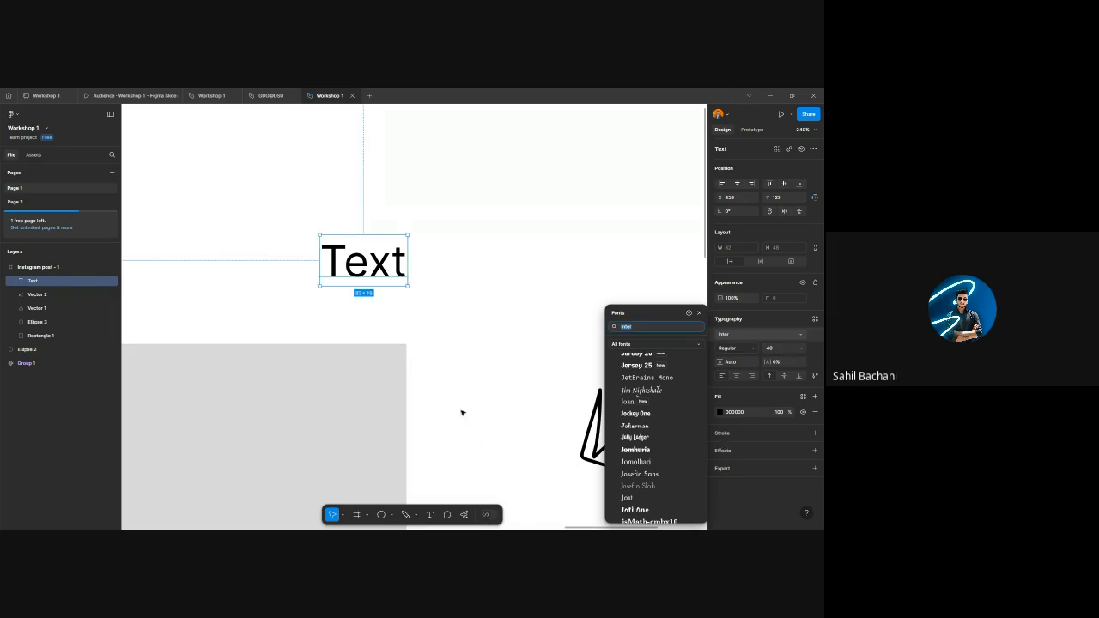
- Move the "Text" layer to the left so it sits above the left part of the square
{"action": "scroll", "coordinate": [369, 344], "scroll_direction": "down", "scroll_amount": 5}
{"action": "scroll", "coordinate": [386, 349], "scroll_direction": "left", "scroll_amount": 4}
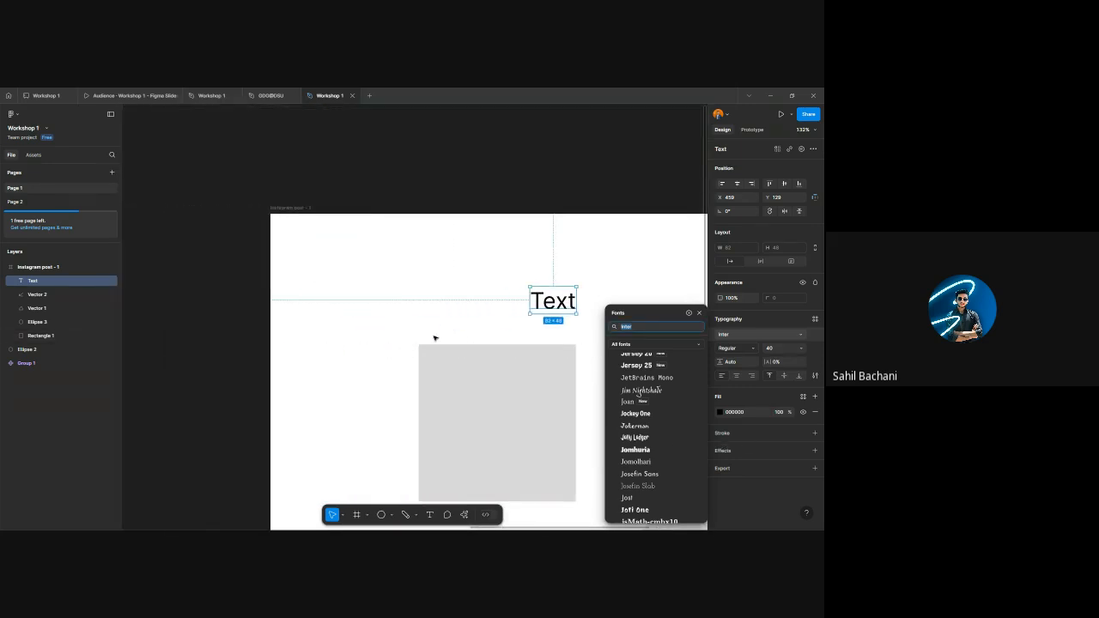
{"action": "scroll", "coordinate": [507, 296], "scroll_direction": "right", "scroll_amount": 3}
{"action": "scroll", "coordinate": [481, 307], "scroll_direction": "up", "scroll_amount": 3}
{"action": "left_click_drag", "start_coordinate": [477, 302], "coordinate": [355, 303]}
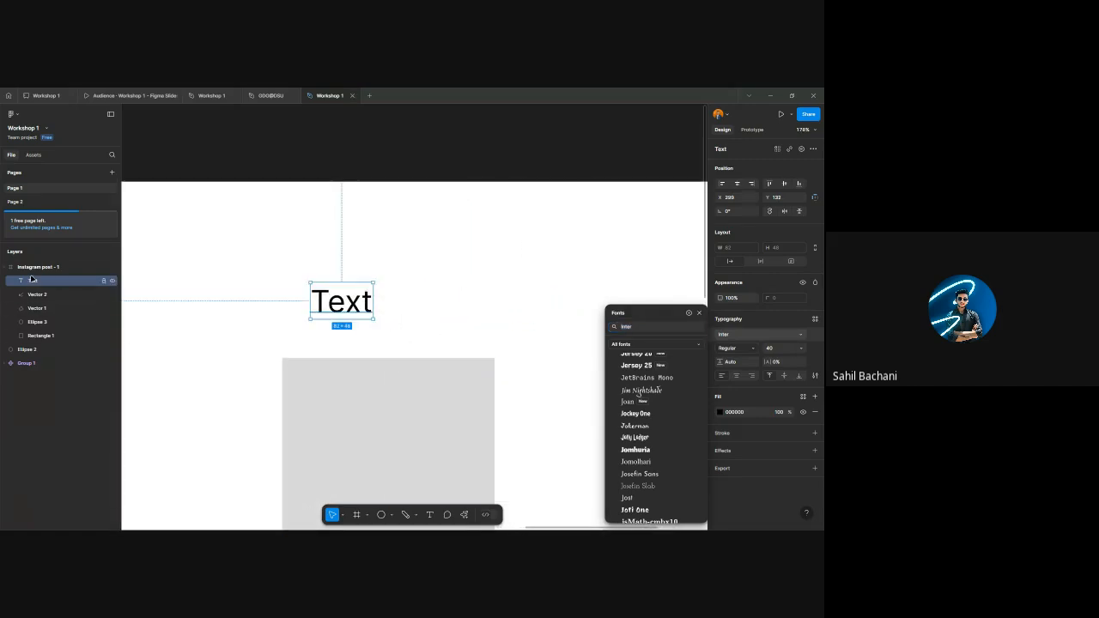
- Draw a circle about 108 × 108 in the Instagram post frame, above and to the right of the "Text" layer
{"action": "left_click", "coordinate": [61, 267]}
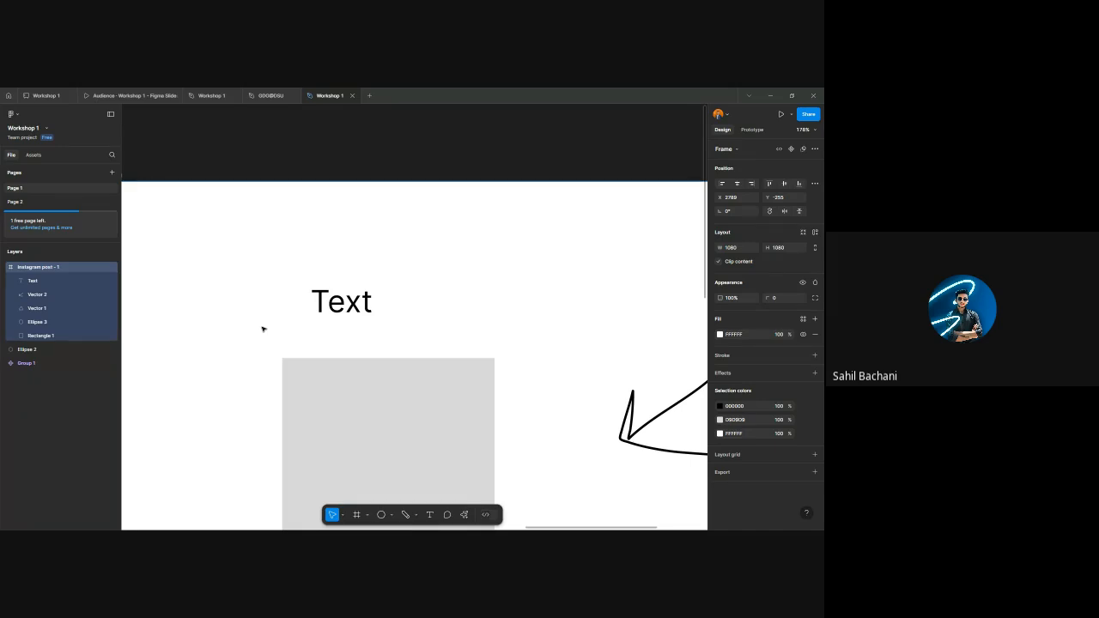
{"action": "key", "text": "o"}
{"action": "mouse_move", "coordinate": [413, 239]}
{"action": "left_mouse_down"}
{"action": "mouse_move", "coordinate": [469, 294]}
{"action": "mouse_move", "coordinate": [488, 292]}
{"action": "left_mouse_up"}
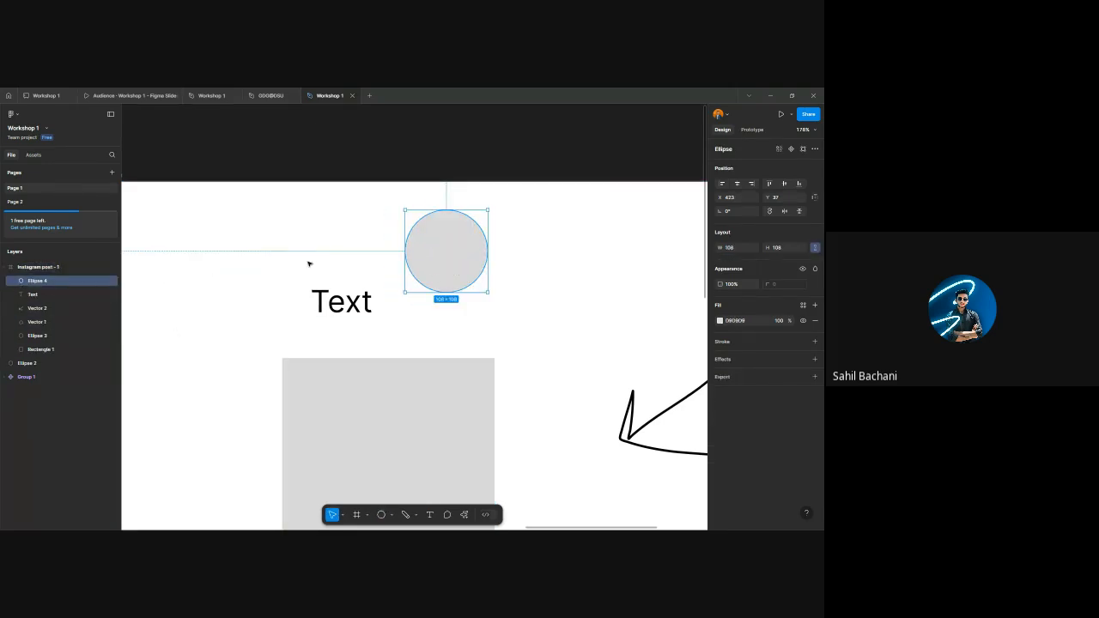
- Move the small circle over the "Text" layer and back out to just right of it, at about X 401
{"action": "left_click", "coordinate": [39, 294]}
{"action": "left_click", "coordinate": [40, 309]}
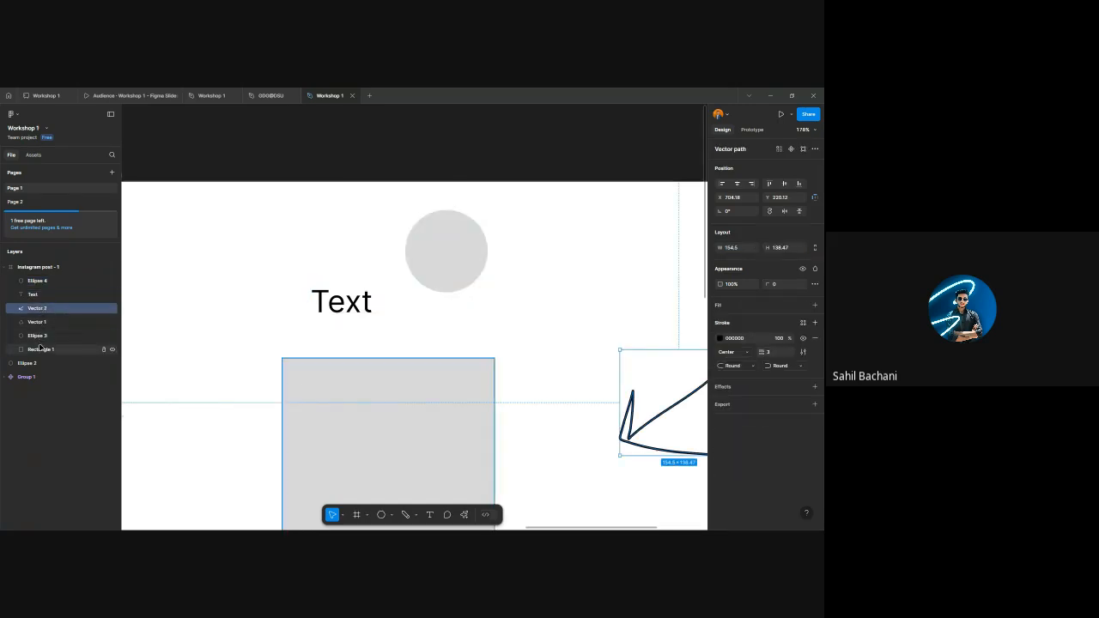
{"action": "left_click", "coordinate": [38, 281]}
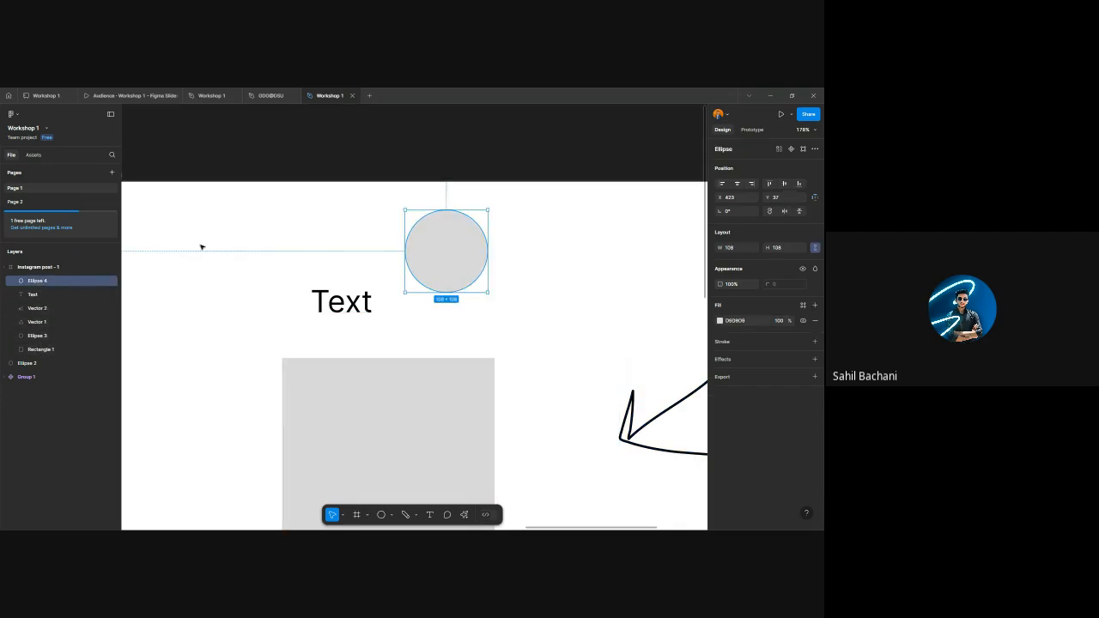
{"action": "left_click_drag", "start_coordinate": [448, 262], "coordinate": [381, 285]}
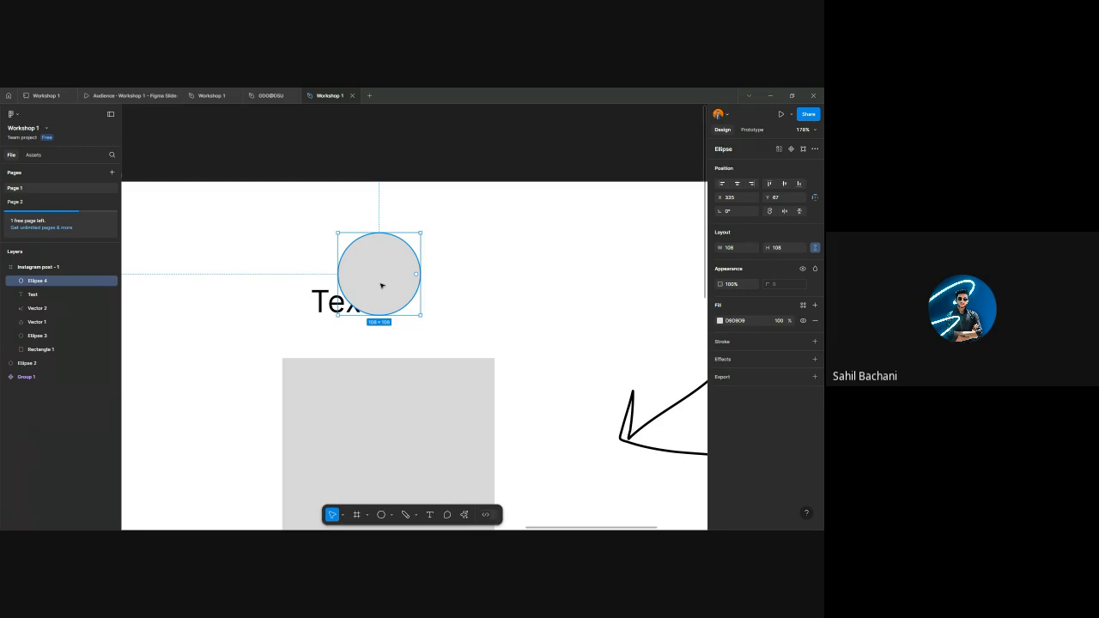
{"action": "left_click_drag", "start_coordinate": [381, 286], "coordinate": [432, 287]}
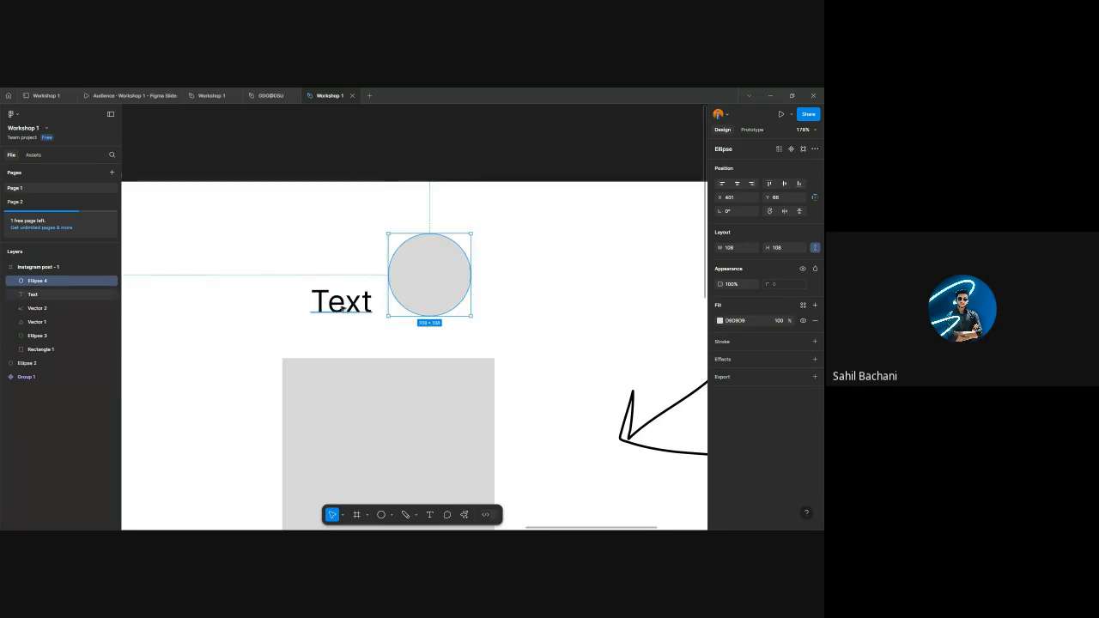
- Change the text to "Important" and move it so its end lies behind the small circle
{"action": "left_click", "coordinate": [346, 294]}
{"action": "double_click", "coordinate": [346, 294]}
{"action": "type", "text": "Im"}
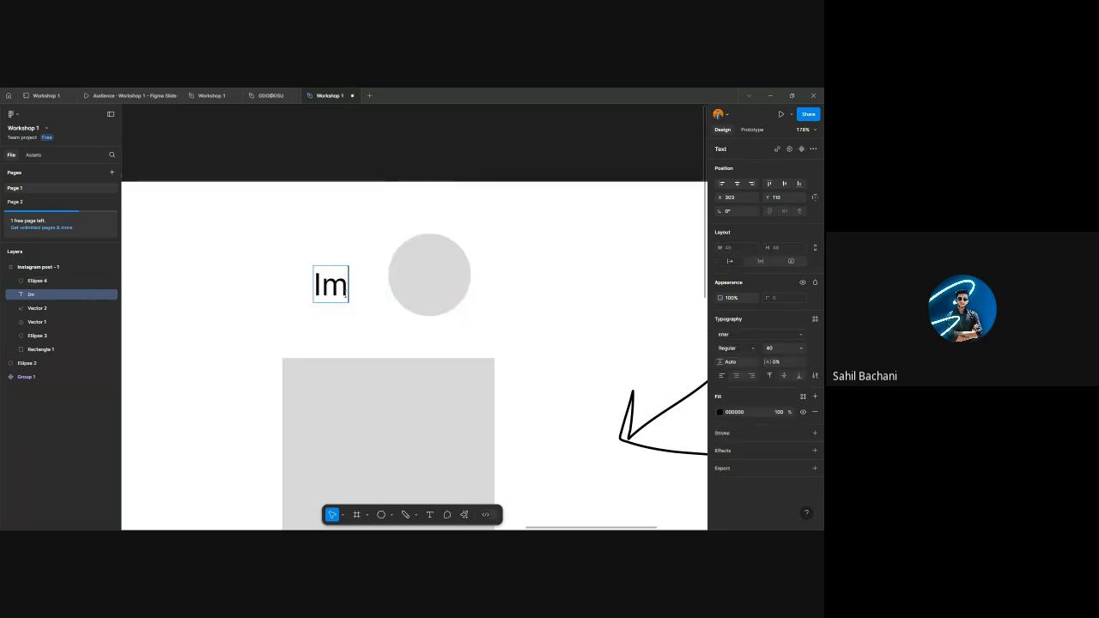
{"action": "type", "text": "portant"}
{"action": "key", "text": "Escape"}
{"action": "mouse_move", "coordinate": [346, 294]}
{"action": "left_mouse_down"}
{"action": "mouse_move", "coordinate": [275, 289]}
{"action": "mouse_move", "coordinate": [366, 287]}
{"action": "left_mouse_up"}
{"action": "left_click", "coordinate": [512, 295]}
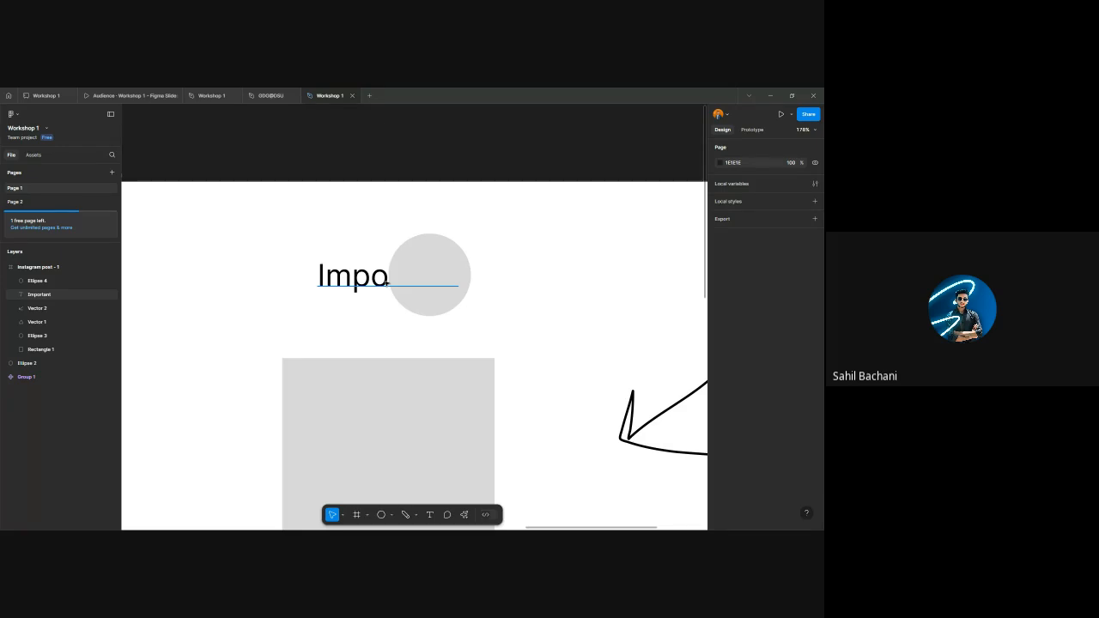
{"action": "scroll", "coordinate": [386, 283], "scroll_direction": "up", "scroll_amount": 1}
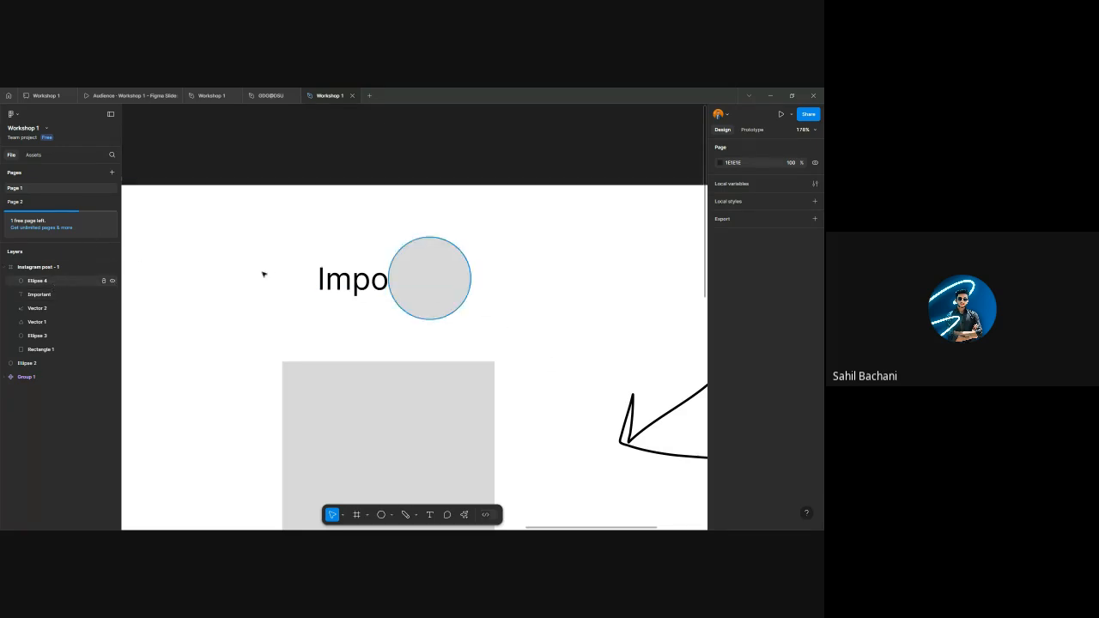
- Nudge the "Important" text left to about X 297 and place its layer below Vector 1 in the layer order
{"action": "left_click", "coordinate": [346, 283]}
{"action": "left_click_drag", "start_coordinate": [346, 283], "coordinate": [337, 283]}
{"action": "left_click_drag", "start_coordinate": [59, 279], "coordinate": [43, 326]}
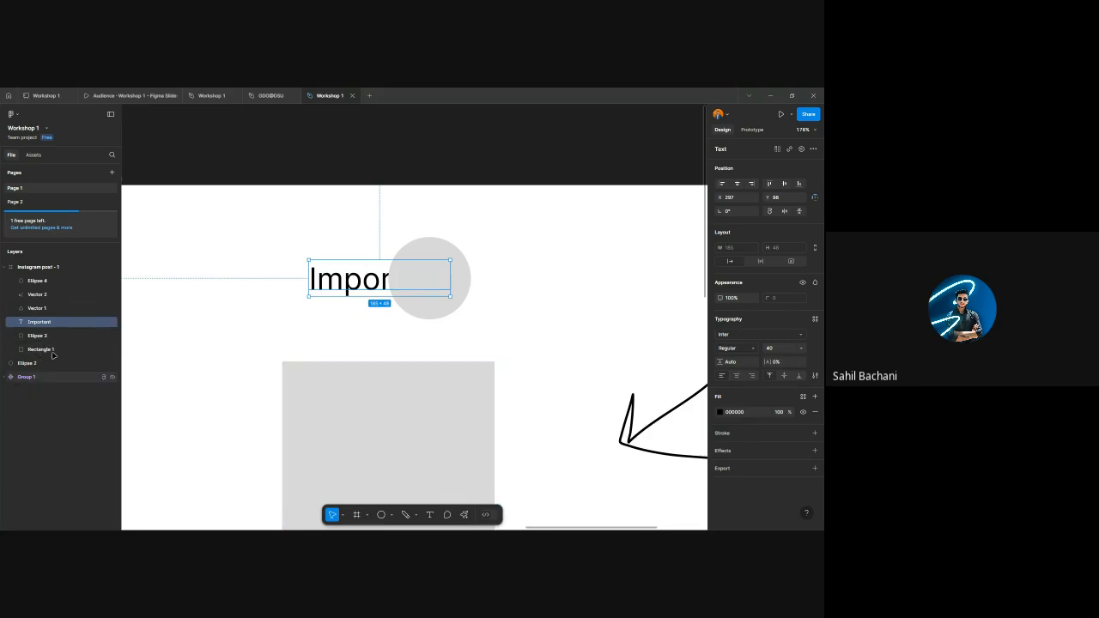
- Demonstrate bringing the "Important" text to the front and sending it to the back, leaving it in front of the small circle
{"action": "right_click", "coordinate": [340, 280]}
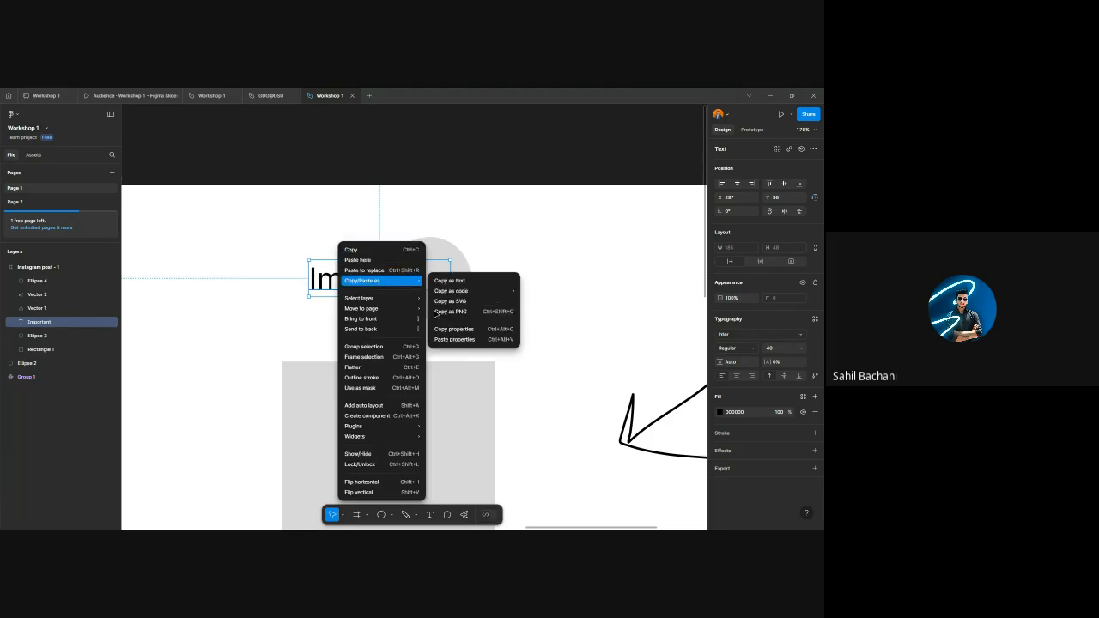
{"action": "left_click", "coordinate": [366, 319]}
{"action": "right_click", "coordinate": [340, 279]}
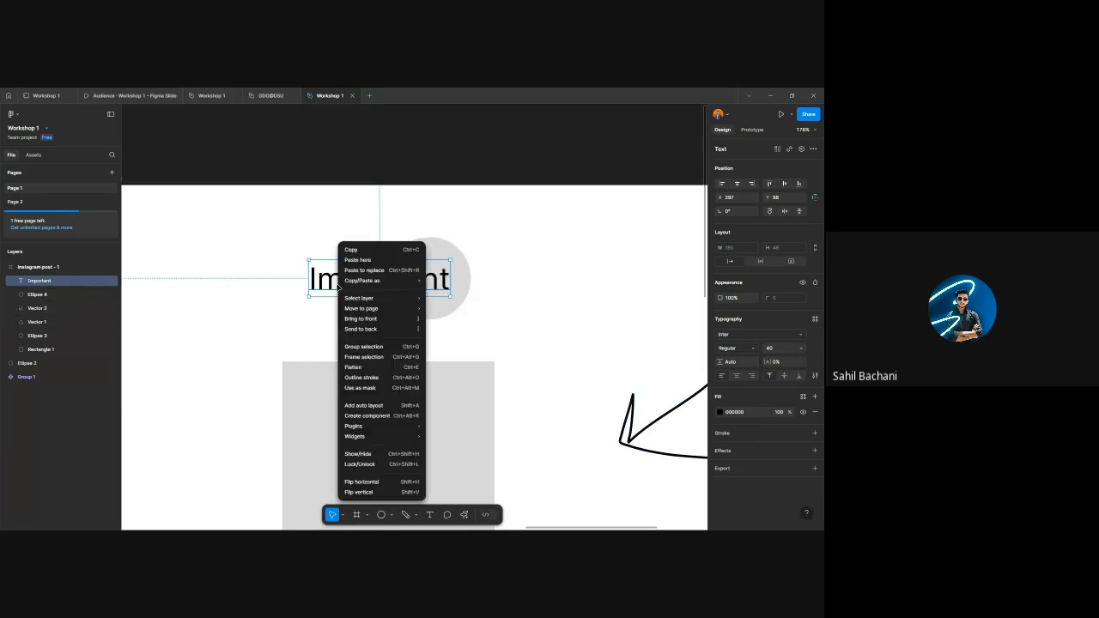
{"action": "left_click", "coordinate": [398, 330]}
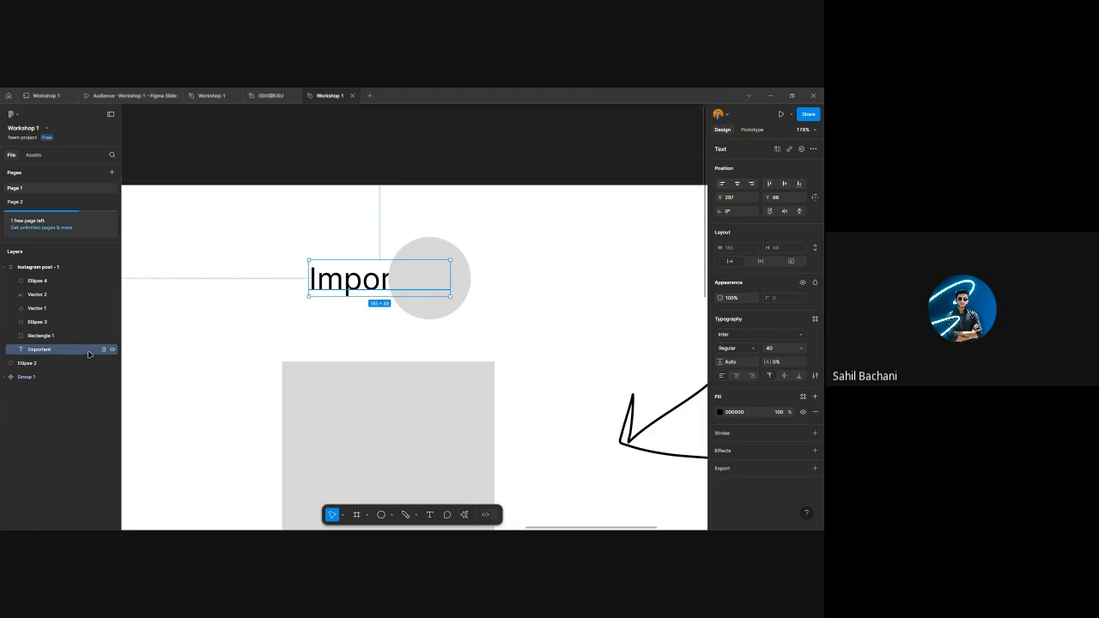
{"action": "key", "text": "bracketright"}
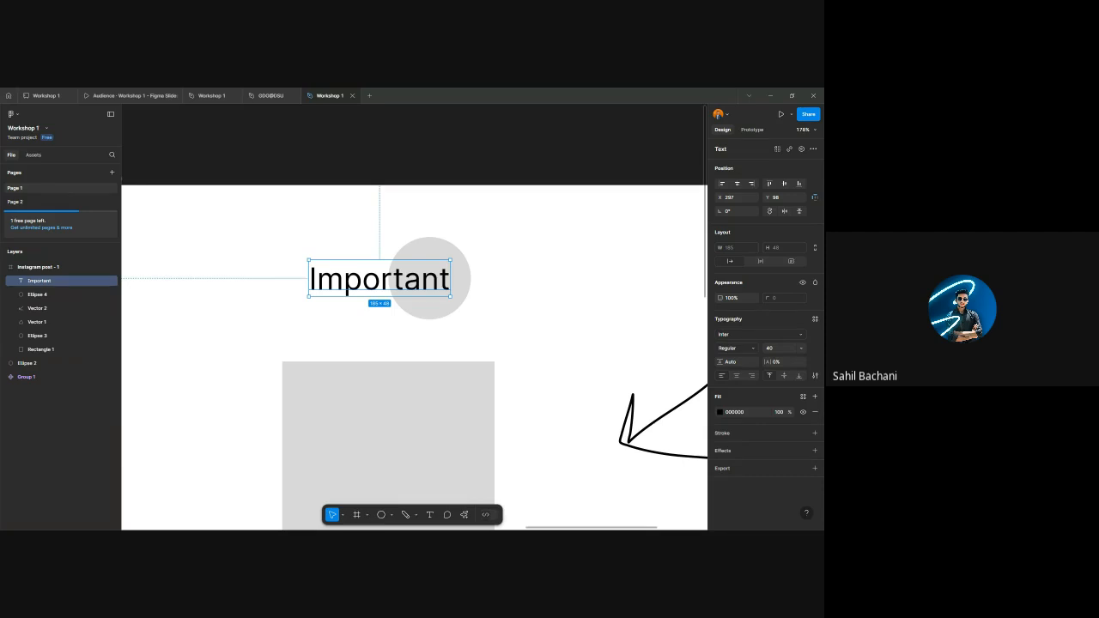
{"action": "left_click", "coordinate": [533, 207]}
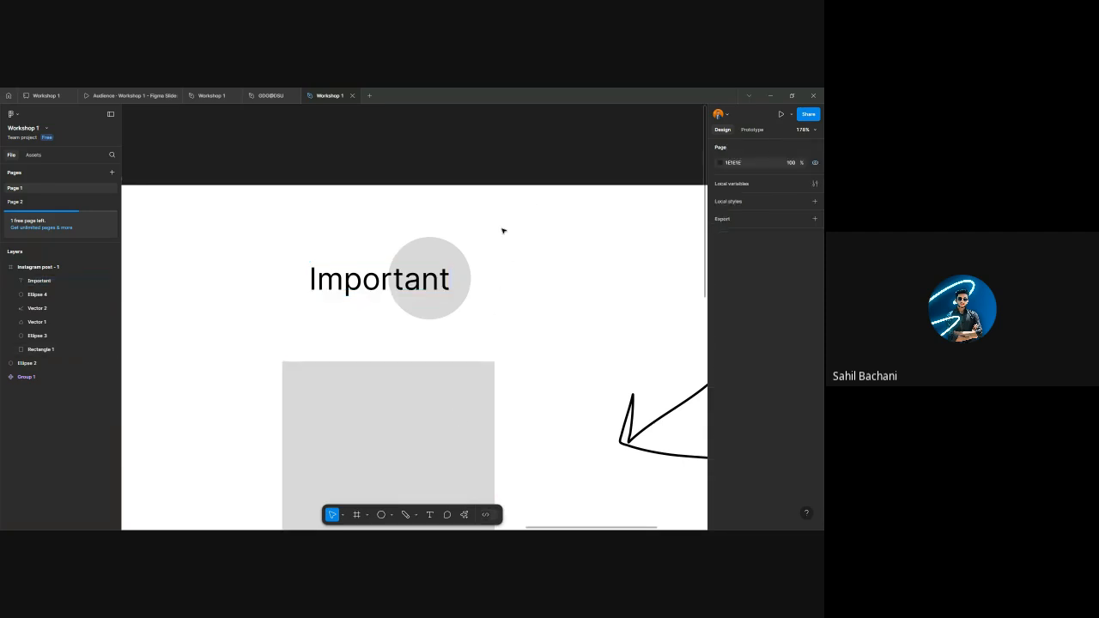
- Move the square in the Instagram post frame to the right, to about X 293
{"action": "scroll", "coordinate": [471, 270], "scroll_direction": "down", "scroll_amount": 8}
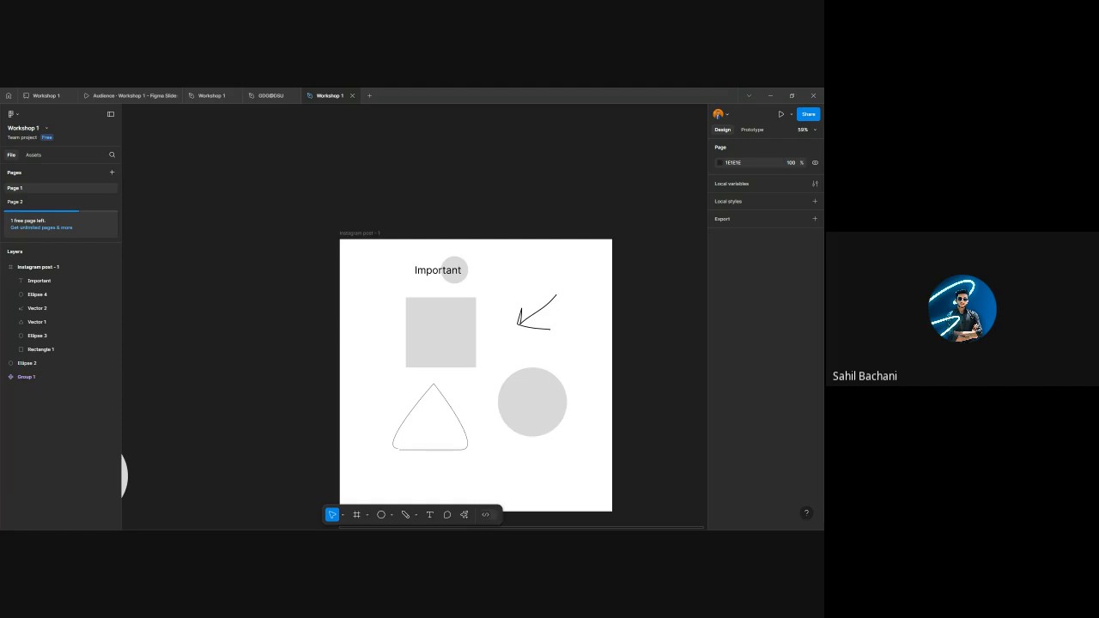
{"action": "scroll", "coordinate": [463, 338], "scroll_direction": "down", "scroll_amount": 1}
{"action": "left_click", "coordinate": [434, 318]}
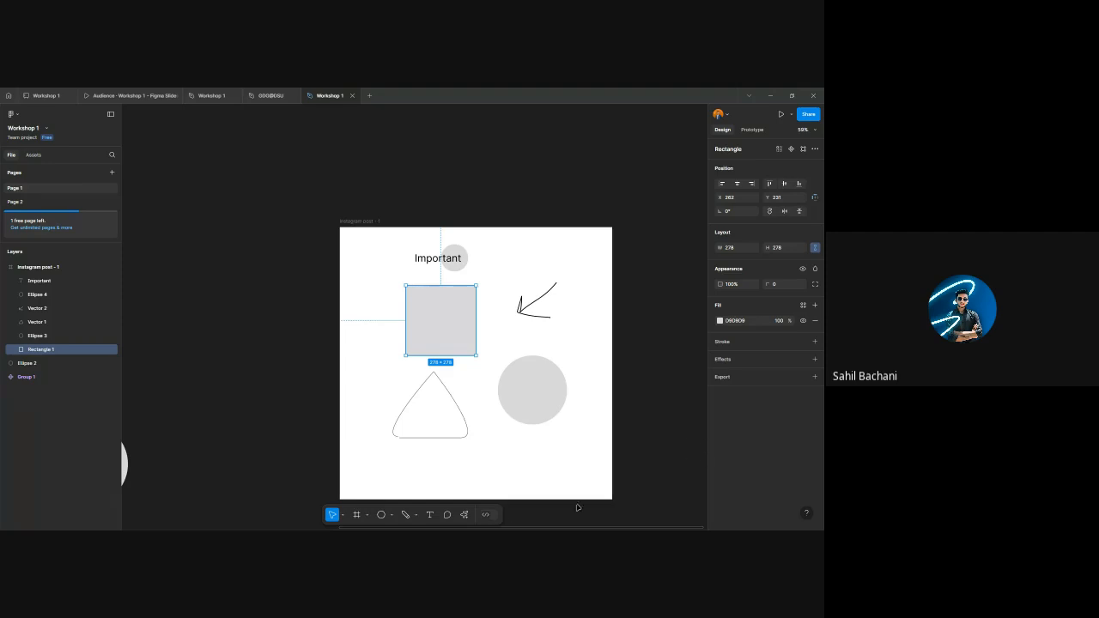
{"action": "left_click", "coordinate": [490, 355]}
{"action": "scroll", "coordinate": [506, 253], "scroll_direction": "up", "scroll_amount": 5, "text": "ctrl"}
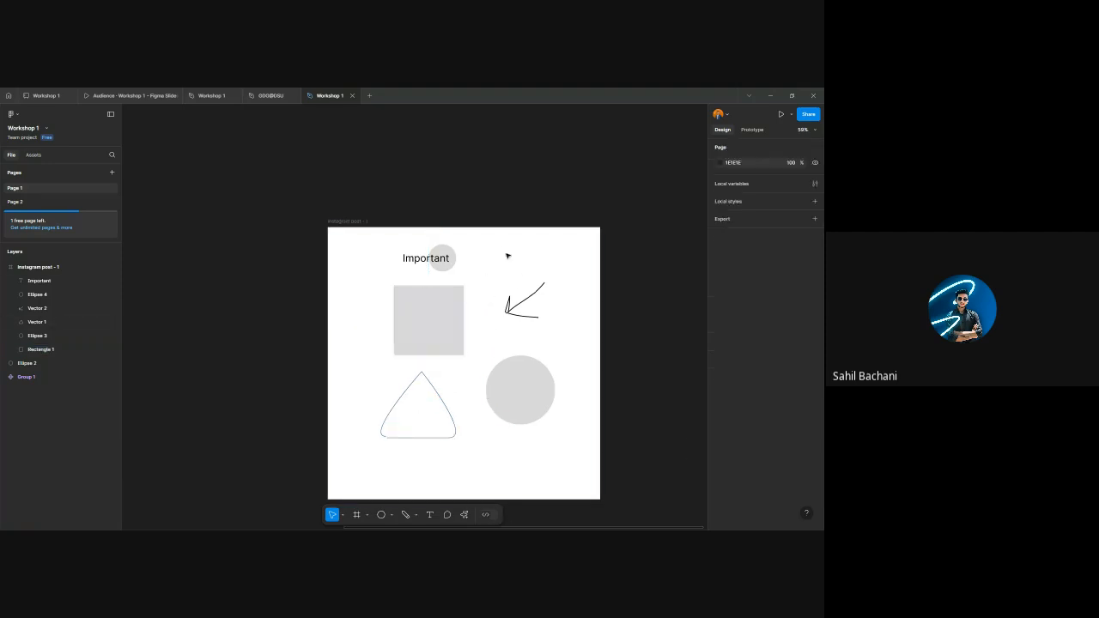
{"action": "scroll", "coordinate": [459, 324], "scroll_direction": "down", "scroll_amount": 3}
{"action": "scroll", "coordinate": [453, 321], "scroll_direction": "up", "scroll_amount": 3}
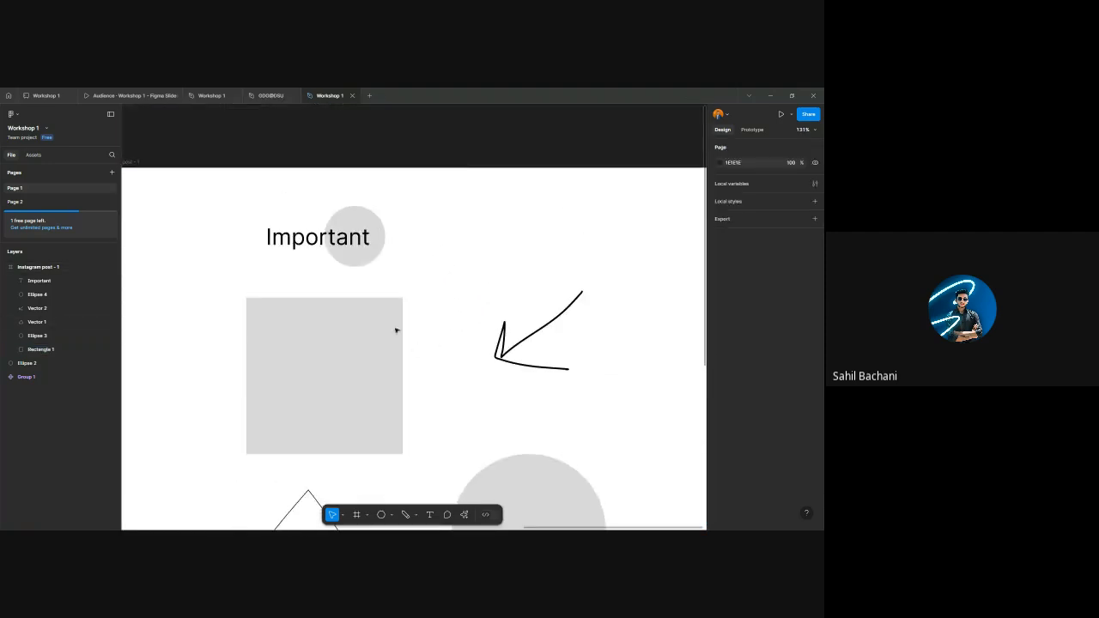
{"action": "left_click", "coordinate": [343, 351]}
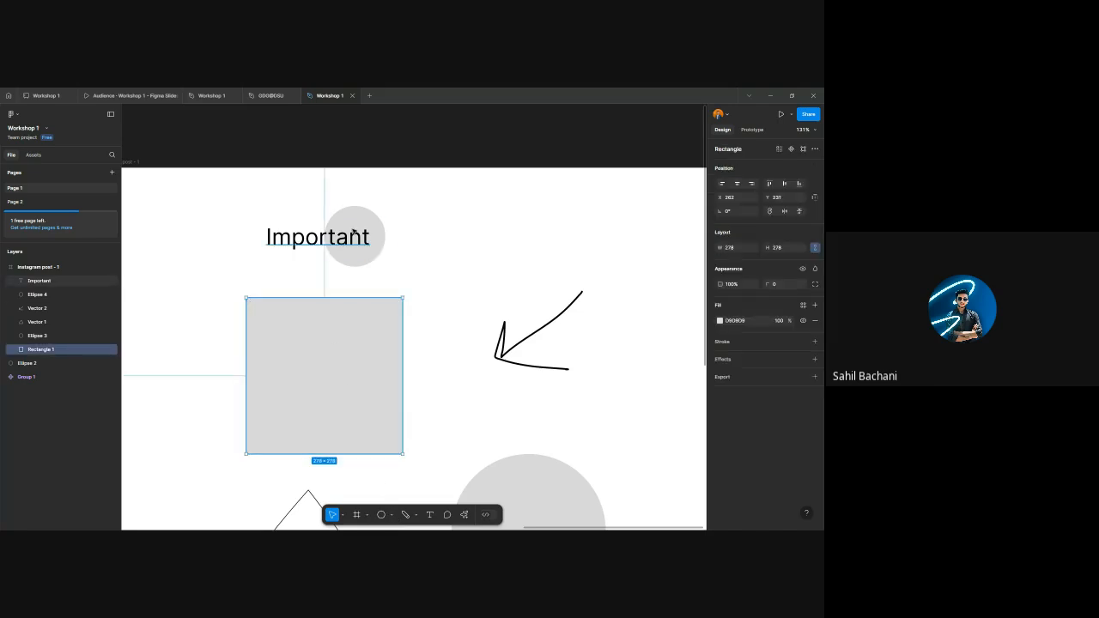
{"action": "left_click", "coordinate": [355, 278]}
{"action": "left_click", "coordinate": [370, 397]}
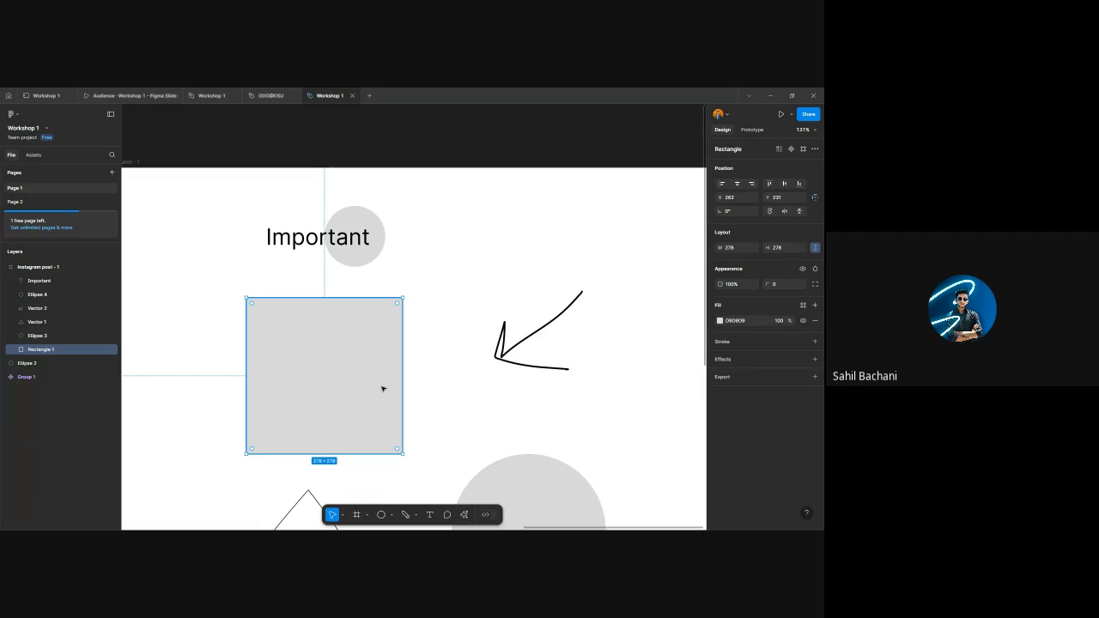
{"action": "mouse_move", "coordinate": [349, 358]}
{"action": "left_mouse_down"}
{"action": "mouse_move", "coordinate": [358, 355]}
{"action": "mouse_move", "coordinate": [342, 357]}
{"action": "left_mouse_up"}
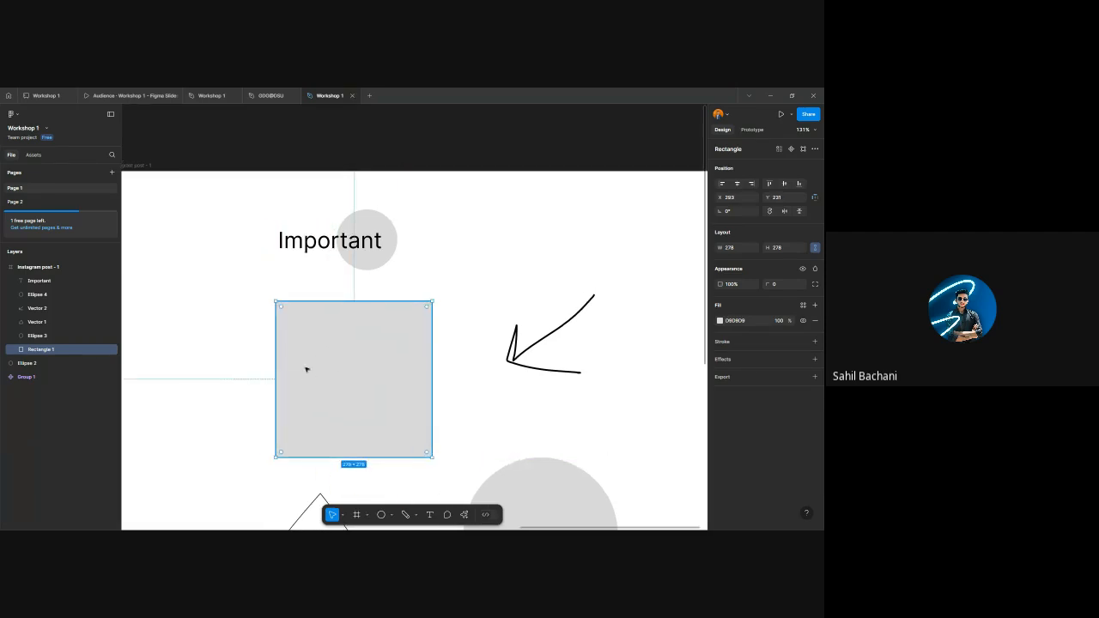
- Move the square within the Instagram post frame to about X 359, Y 262
{"action": "scroll", "coordinate": [300, 373], "scroll_direction": "up", "scroll_amount": 5, "text": "ctrl"}
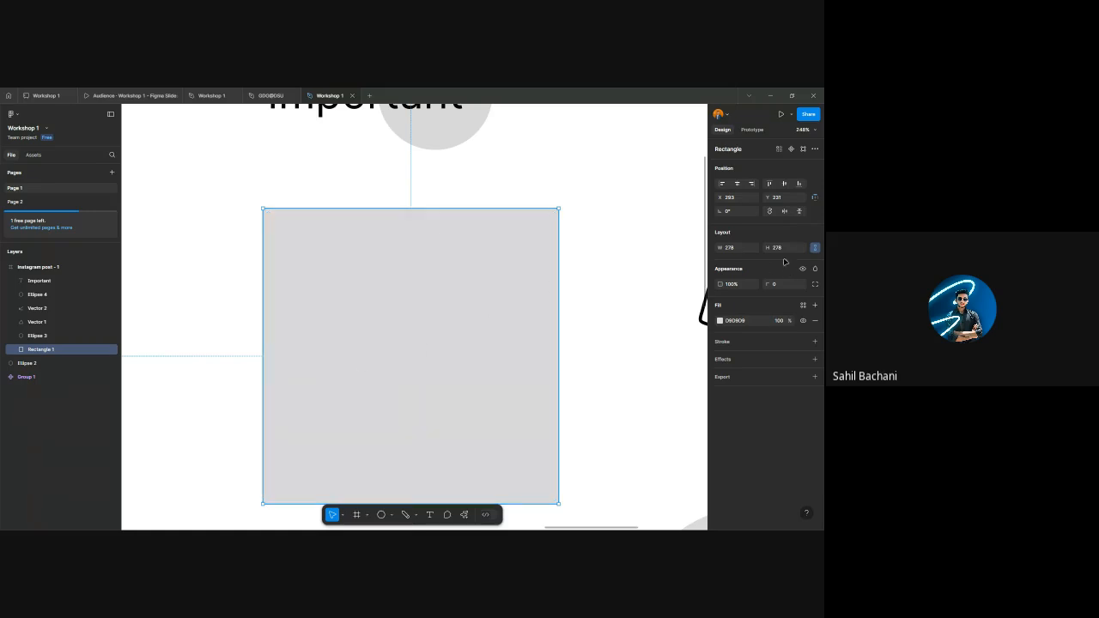
{"action": "scroll", "coordinate": [558, 333], "scroll_direction": "down", "scroll_amount": 3}
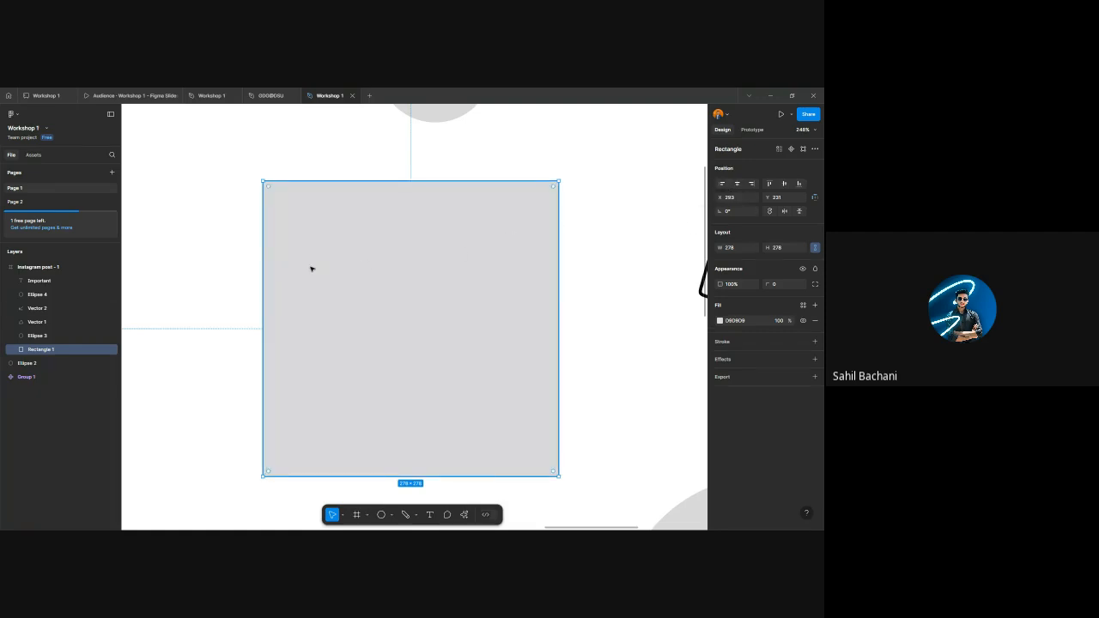
{"action": "scroll", "coordinate": [312, 271], "scroll_direction": "down", "scroll_amount": 10}
{"action": "left_click_drag", "start_coordinate": [328, 290], "coordinate": [343, 298]}
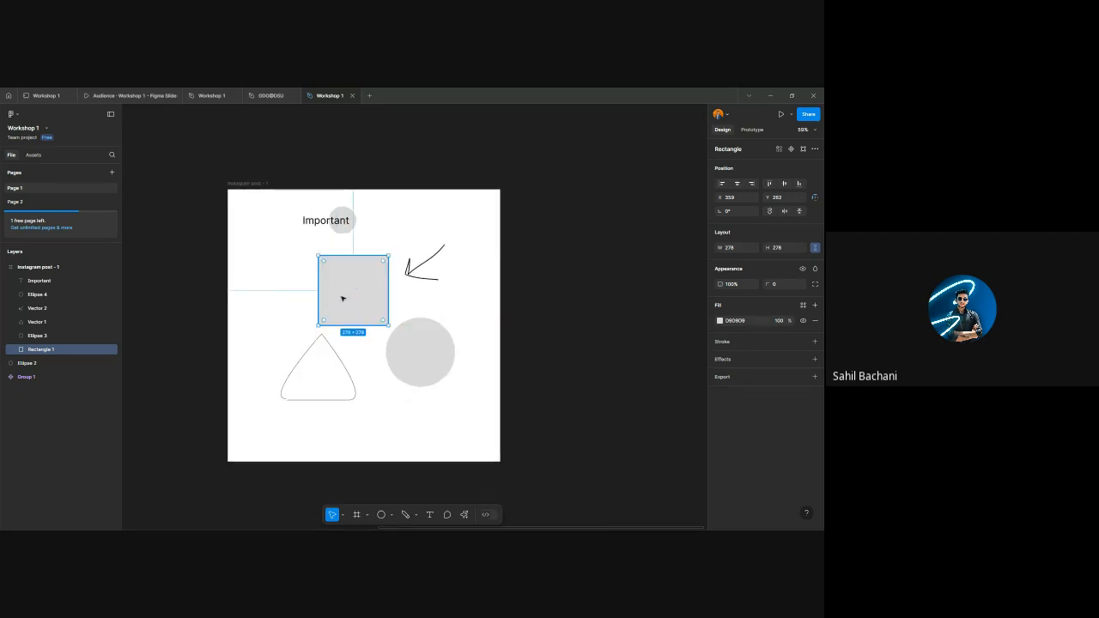
- Demonstrate aligning the square to the frame's left, centre, top, bottom and middle, finishing vertically centred against the right edge
{"action": "left_click", "coordinate": [258, 183]}
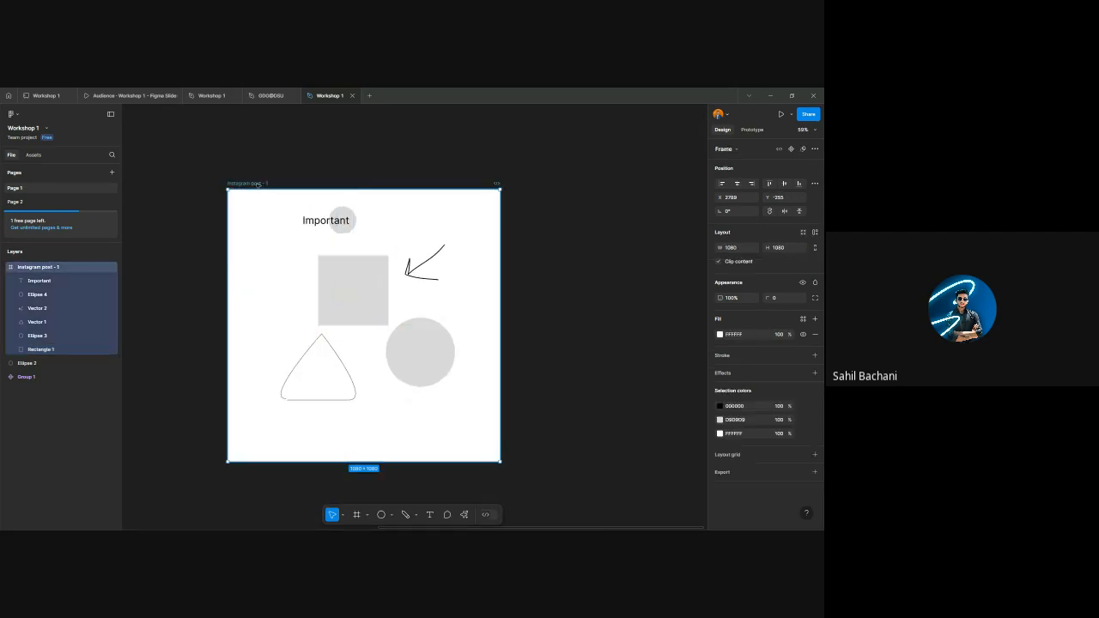
{"action": "left_click", "coordinate": [367, 290]}
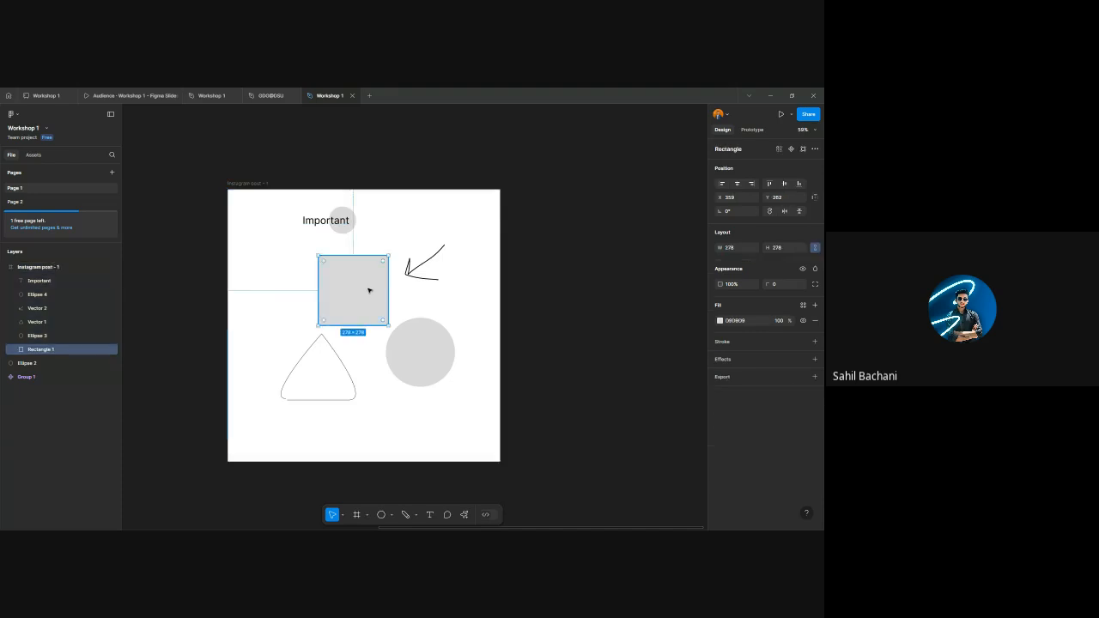
{"action": "left_click", "coordinate": [720, 186]}
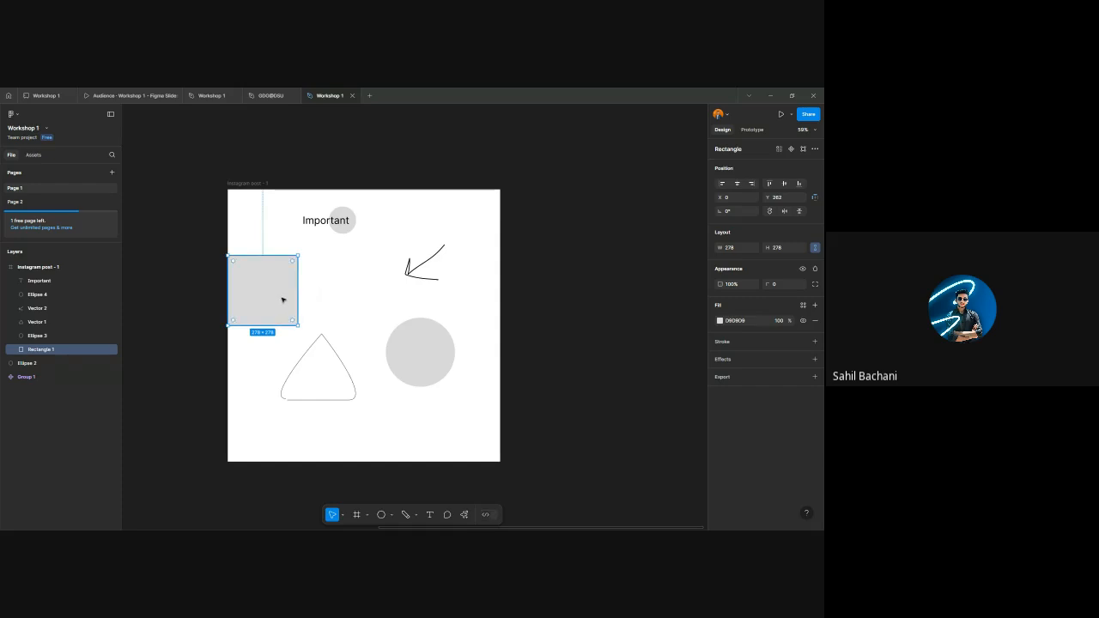
{"action": "left_click", "coordinate": [737, 183]}
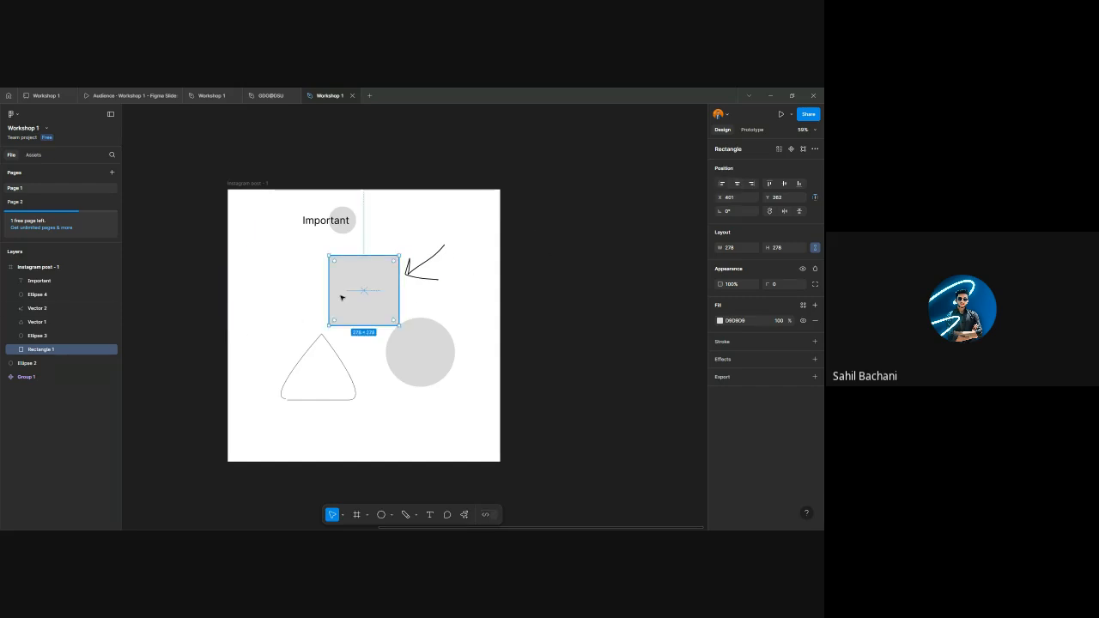
{"action": "left_click", "coordinate": [769, 183]}
{"action": "left_click", "coordinate": [785, 185]}
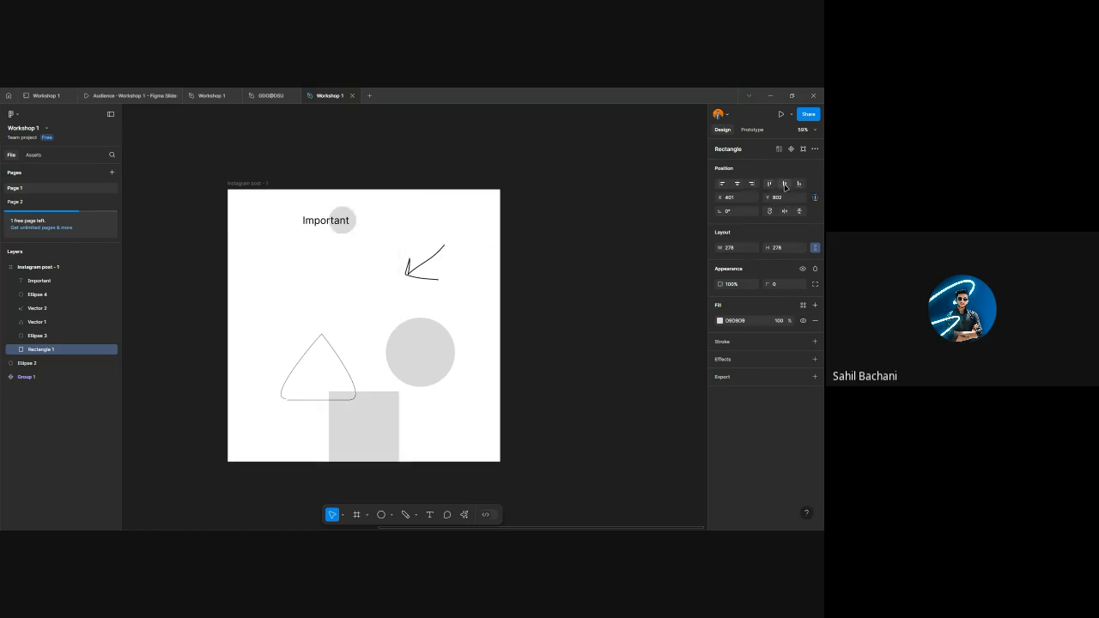
{"action": "left_click", "coordinate": [785, 185]}
{"action": "left_click", "coordinate": [754, 183]}
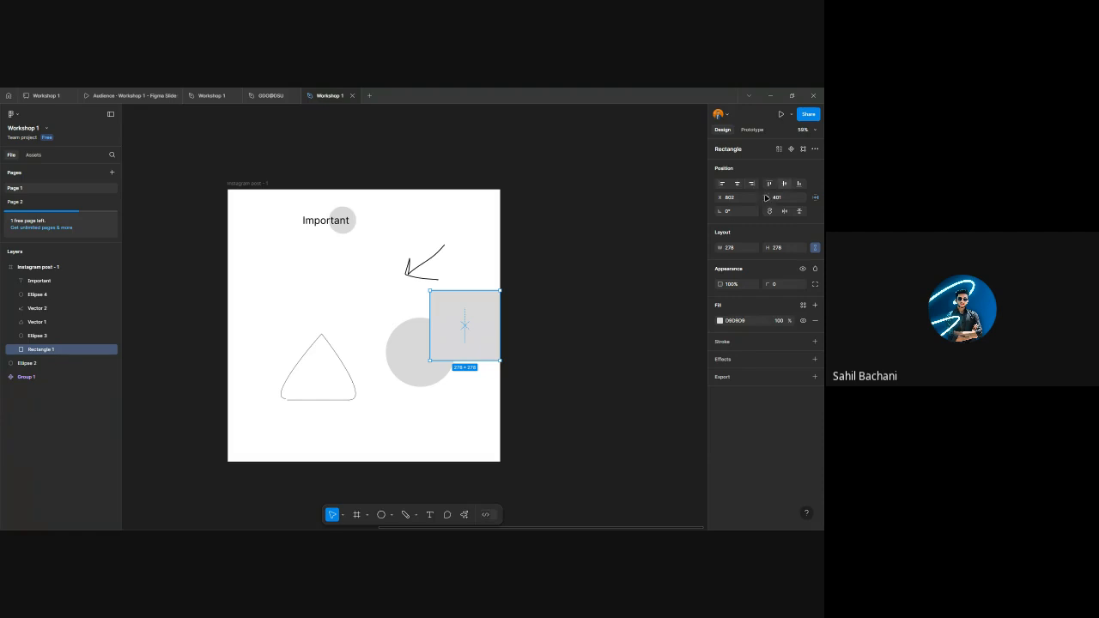
- Move the square from the frame's right edge to about X 204, Y 255, above the triangle shape
{"action": "left_click_drag", "start_coordinate": [481, 321], "coordinate": [327, 308]}
{"action": "scroll", "coordinate": [309, 299], "scroll_direction": "up", "scroll_amount": 4}
{"action": "scroll", "coordinate": [343, 303], "scroll_direction": "up", "scroll_amount": 5}
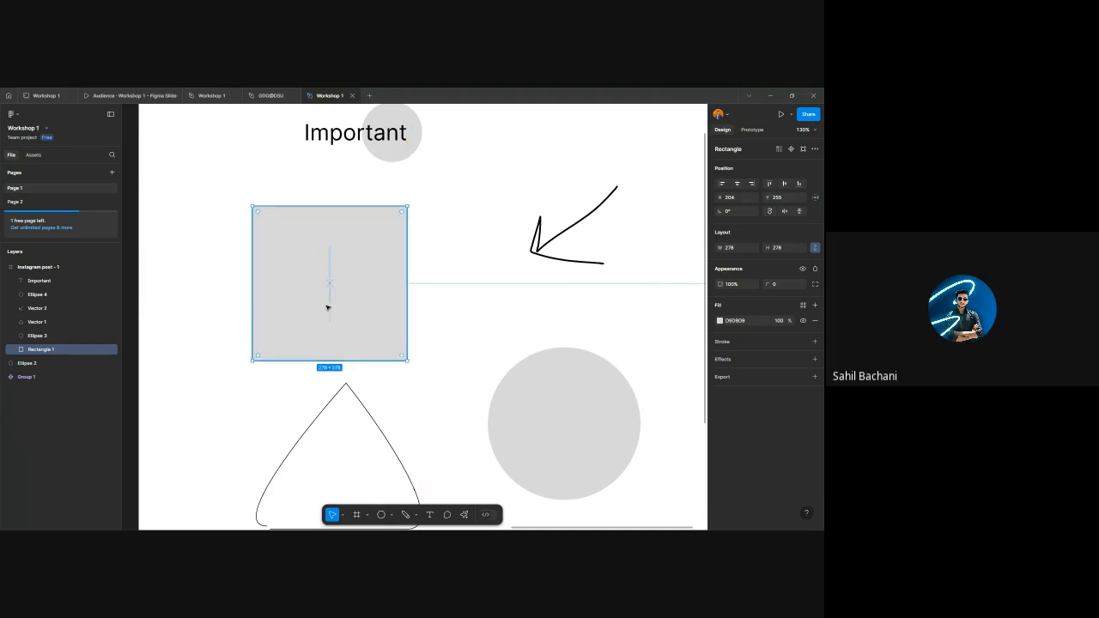
- Select the square and the large circle together
{"action": "left_click", "coordinate": [586, 423]}
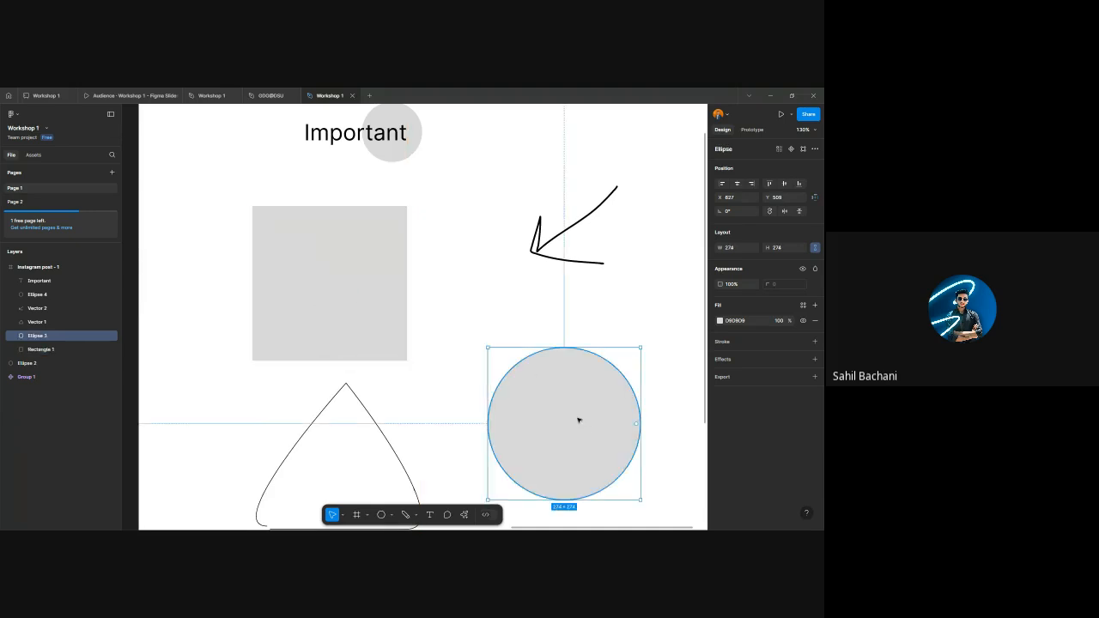
{"action": "left_click", "coordinate": [398, 339]}
{"action": "left_click", "coordinate": [549, 400]}
{"action": "left_click", "coordinate": [350, 302]}
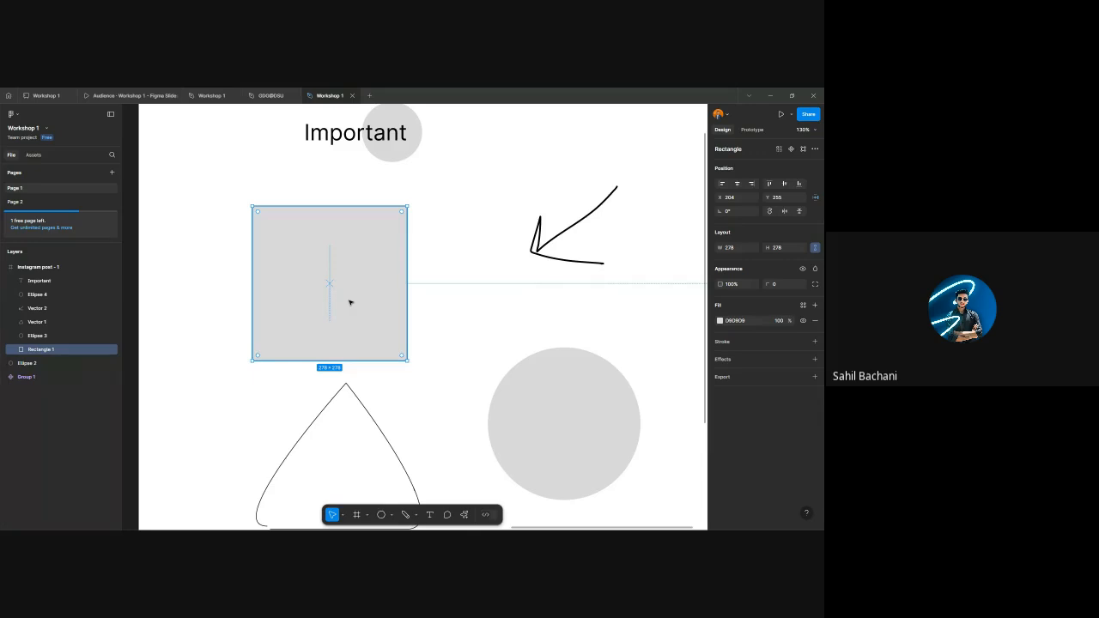
{"action": "left_click", "coordinate": [544, 387]}
{"action": "left_click", "coordinate": [375, 336]}
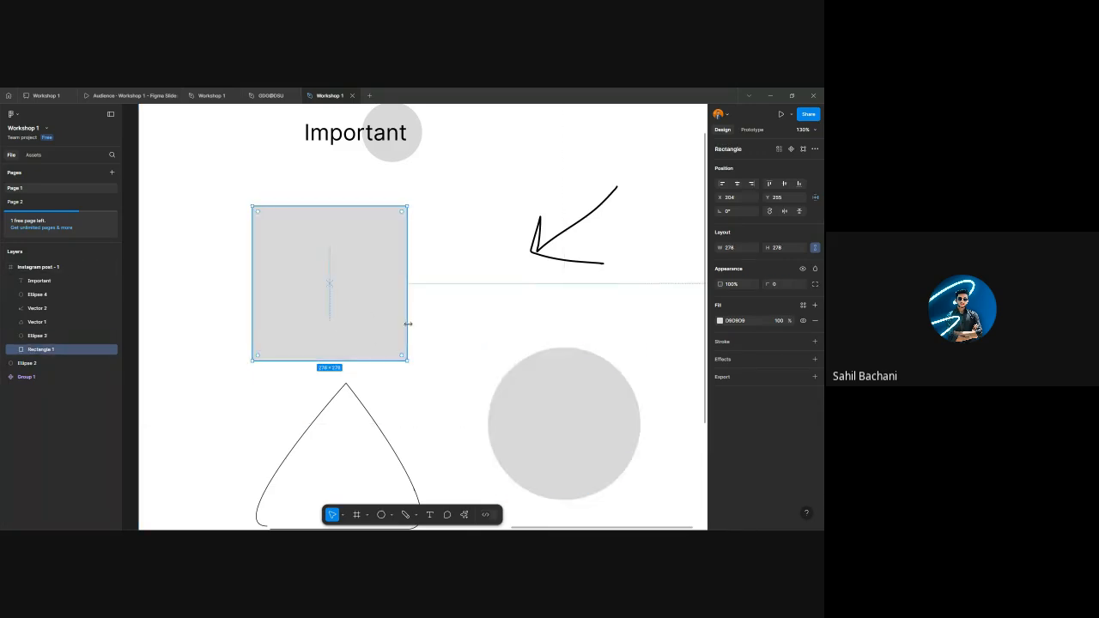
{"action": "left_click", "coordinate": [535, 397], "text": "shift"}
{"action": "left_click", "coordinate": [354, 320]}
{"action": "left_click", "coordinate": [551, 401], "text": "shift"}
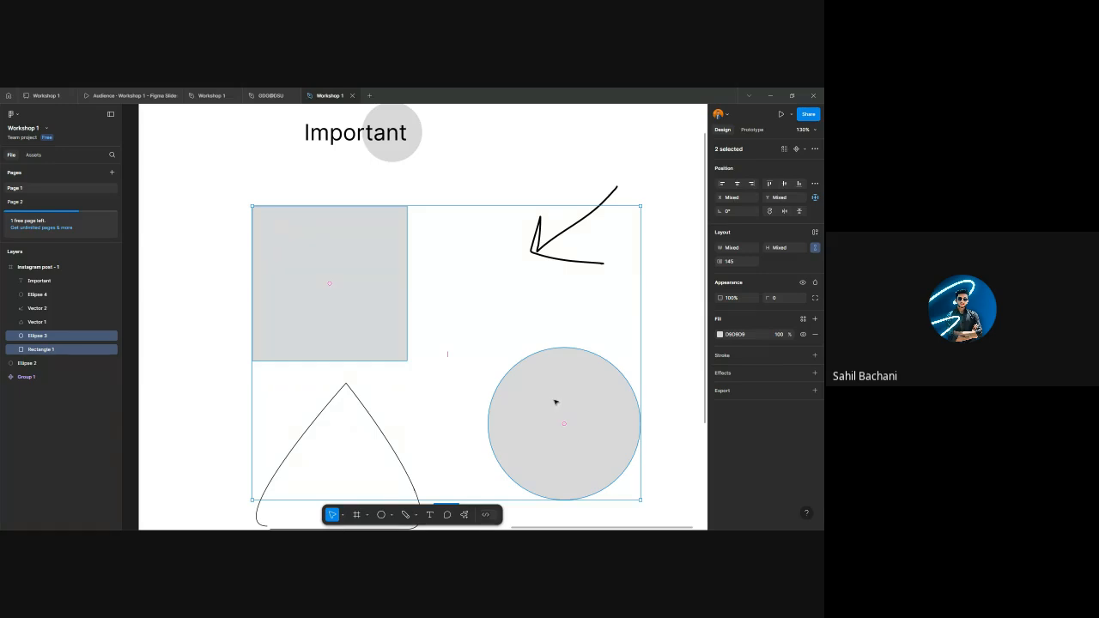
- Demonstrate swapping the positions of the selected square and circle, and restore their original arrangement
{"action": "left_click_drag", "start_coordinate": [563, 424], "coordinate": [335, 404]}
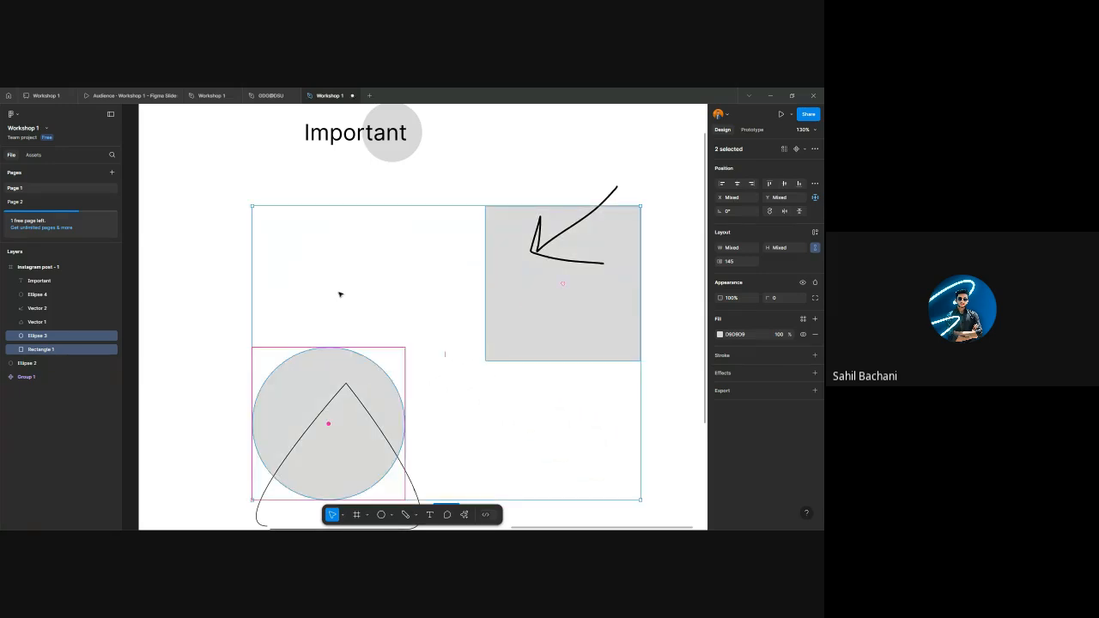
{"action": "left_click_drag", "start_coordinate": [564, 284], "coordinate": [343, 292]}
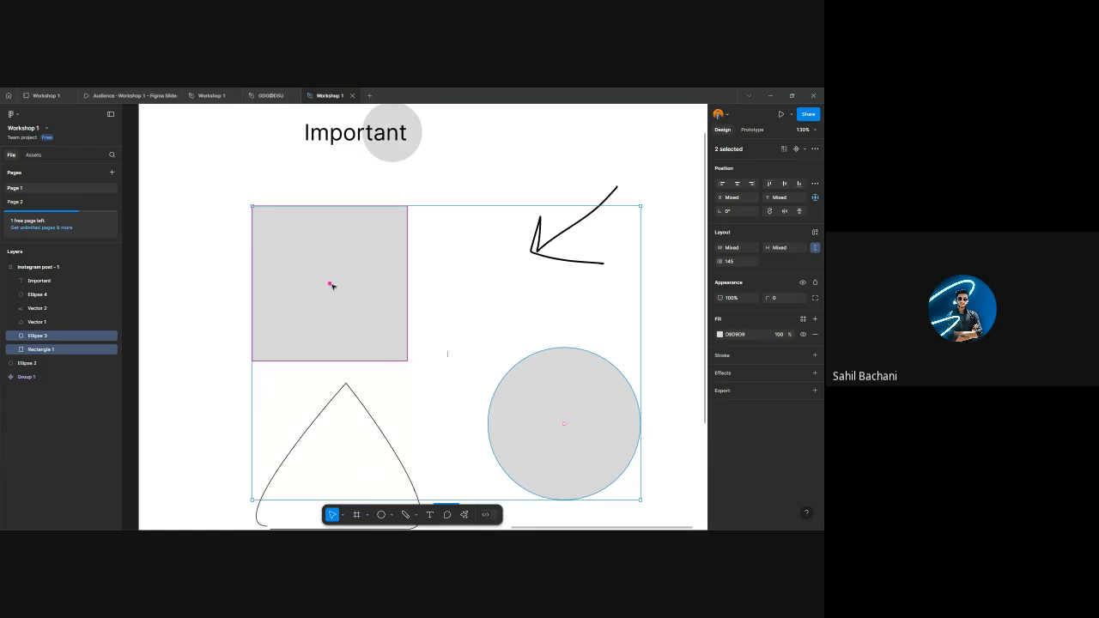
{"action": "left_click_drag", "start_coordinate": [561, 424], "coordinate": [460, 302]}
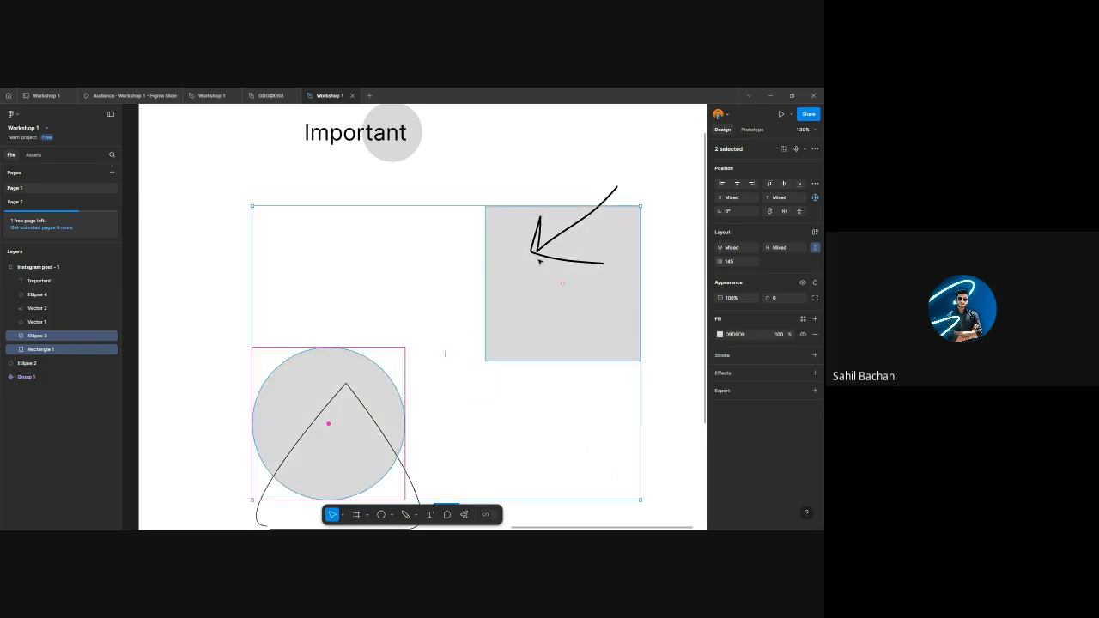
{"action": "key", "text": "ctrl+z"}
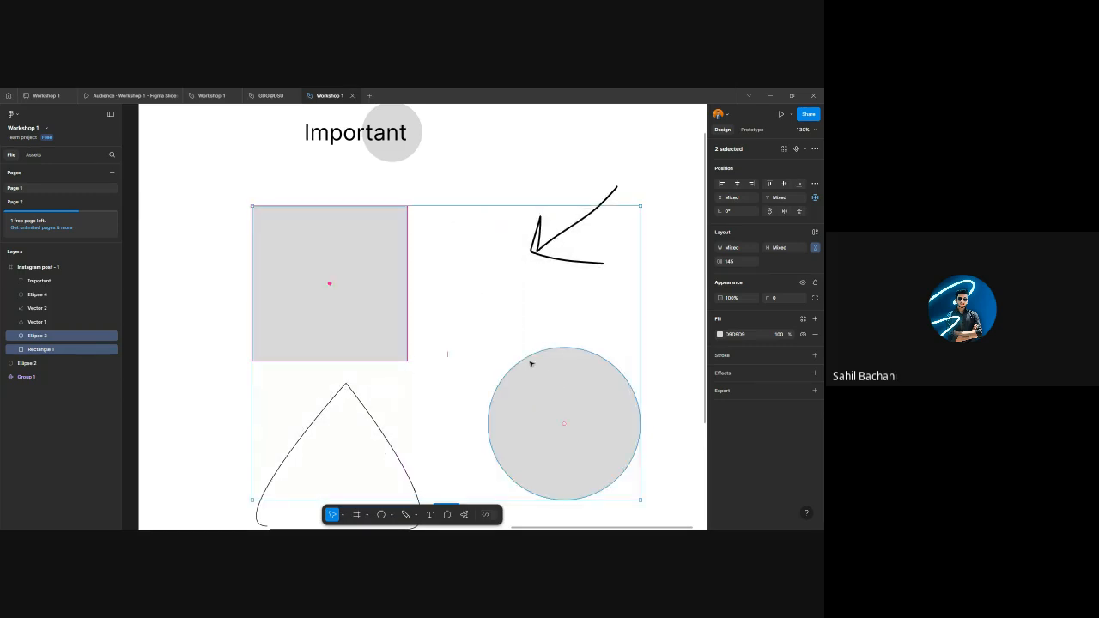
- Reduce the spacing between the square and large circle to about 125 and move the circle up level with the square
{"action": "mouse_move", "coordinate": [446, 353]}
{"action": "left_mouse_down"}
{"action": "mouse_move", "coordinate": [485, 354]}
{"action": "mouse_move", "coordinate": [443, 350]}
{"action": "left_mouse_up"}
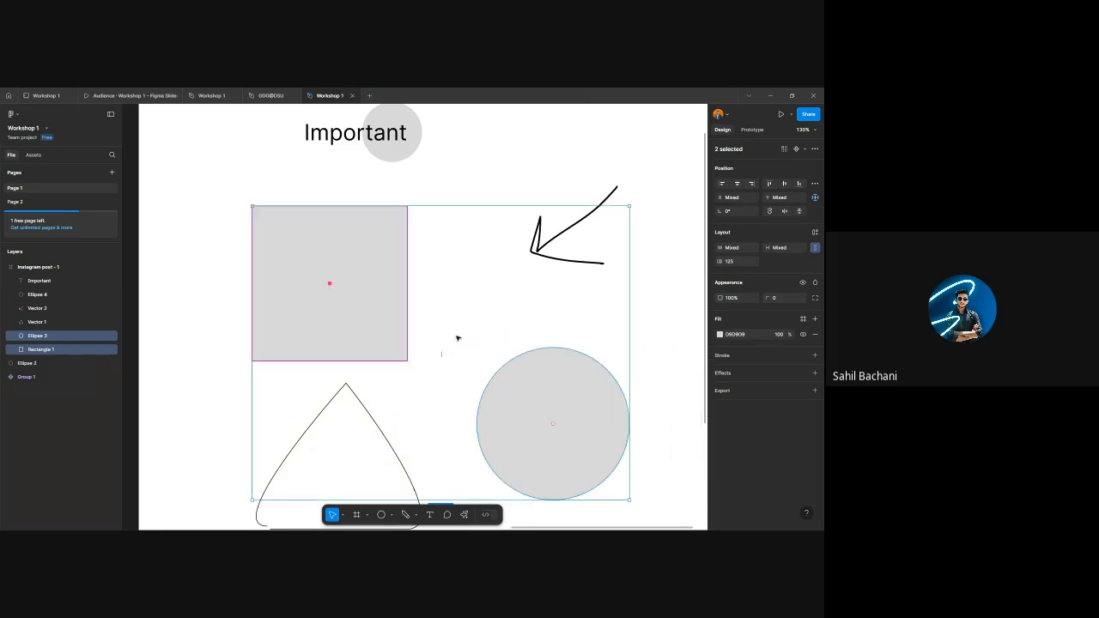
{"action": "left_click", "coordinate": [552, 417]}
{"action": "left_click_drag", "start_coordinate": [552, 417], "coordinate": [549, 281]}
- Select the square and large circle together and shift the pair so the square sits just inside the frame's left edge
{"action": "left_click", "coordinate": [357, 306], "text": "shift"}
{"action": "left_click_drag", "start_coordinate": [541, 333], "coordinate": [410, 330]}
{"action": "scroll", "coordinate": [412, 329], "scroll_direction": "left", "scroll_amount": 1}
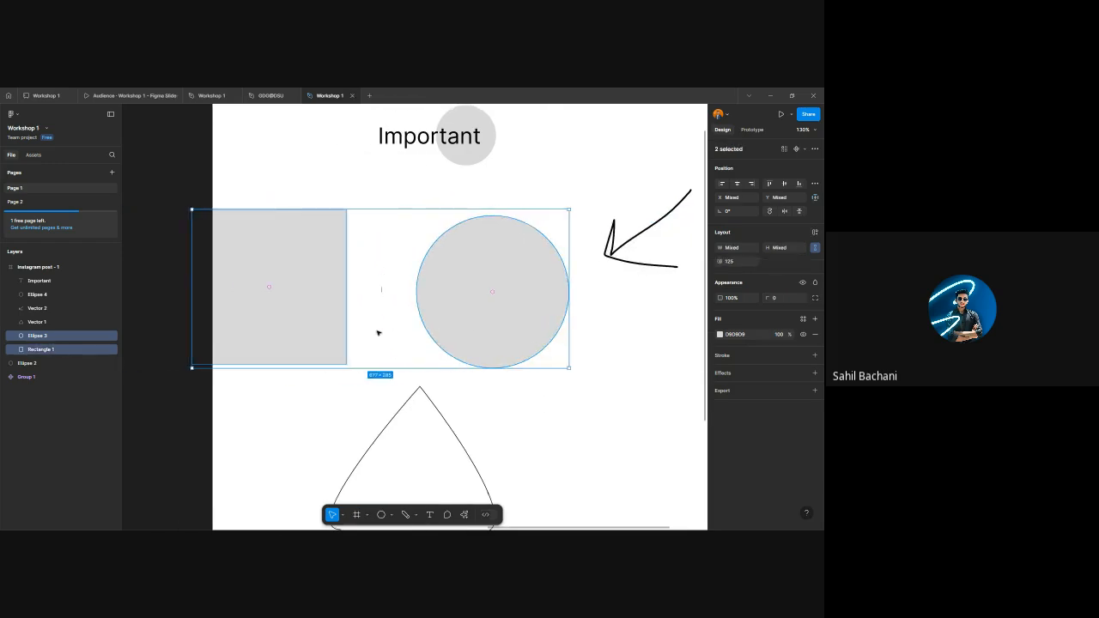
{"action": "key", "text": "shift+Right"}
{"action": "key", "text": "shift+Right"}
{"action": "key", "text": "shift+Right"}
{"action": "key", "text": "shift+Right"}
{"action": "key", "text": "shift+Right"}
{"action": "key", "text": "shift+Right"}
{"action": "key", "text": "shift+Right"}
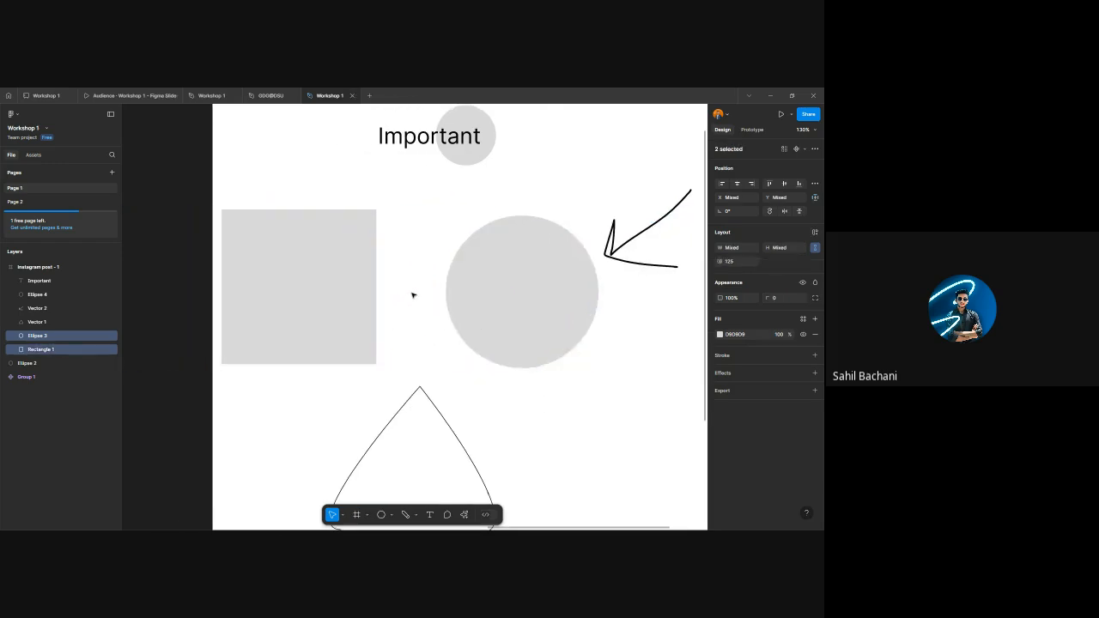
- Tighten the gap between the square and large circle, setting their horizontal spacing to 20
{"action": "left_click_drag", "start_coordinate": [412, 288], "coordinate": [397, 295]}
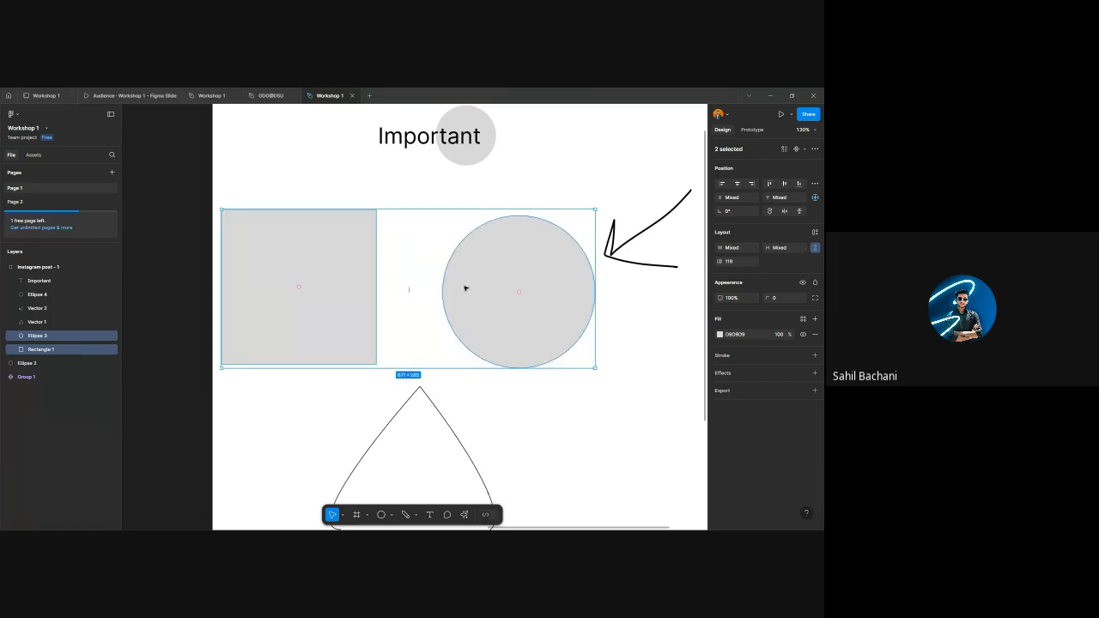
{"action": "left_click", "coordinate": [734, 262]}
{"action": "key", "text": "BackSpace"}
{"action": "type", "text": "119"}
{"action": "key", "text": "Return"}
{"action": "left_click", "coordinate": [733, 262]}
{"action": "type", "text": "20"}
{"action": "key", "text": "Return"}
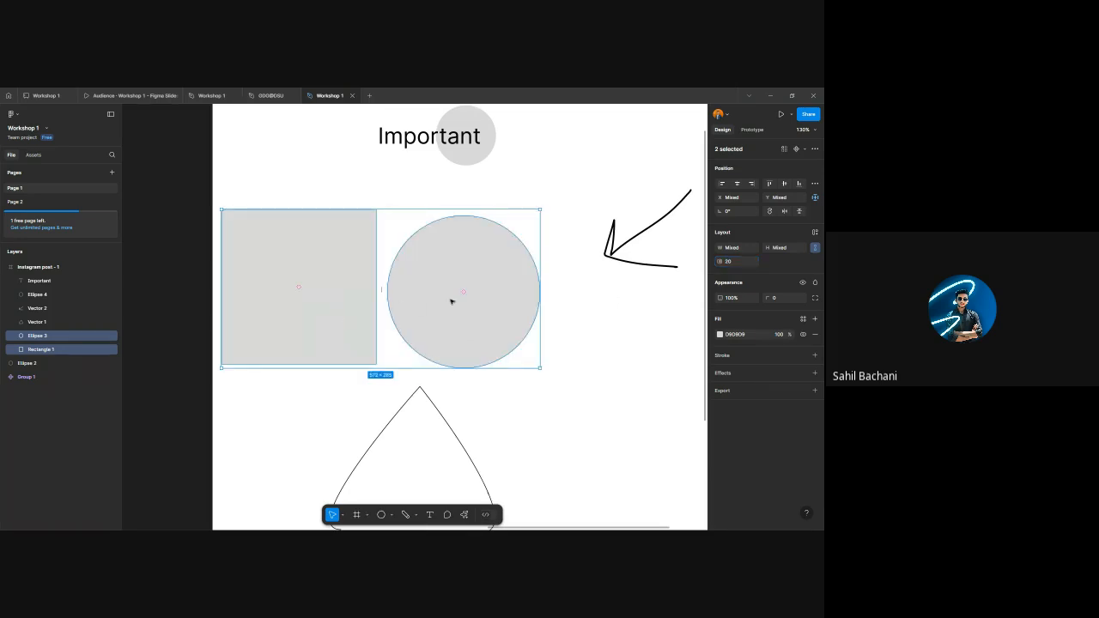
- Demonstrate rotating the selected square and circle, and reset their rotation to 0°
{"action": "scroll", "coordinate": [463, 245], "scroll_direction": "up", "scroll_amount": 5}
{"action": "scroll", "coordinate": [454, 272], "scroll_direction": "right", "scroll_amount": 3}
{"action": "scroll", "coordinate": [459, 301], "scroll_direction": "down", "scroll_amount": 3}
{"action": "scroll", "coordinate": [407, 244], "scroll_direction": "left", "scroll_amount": 5}
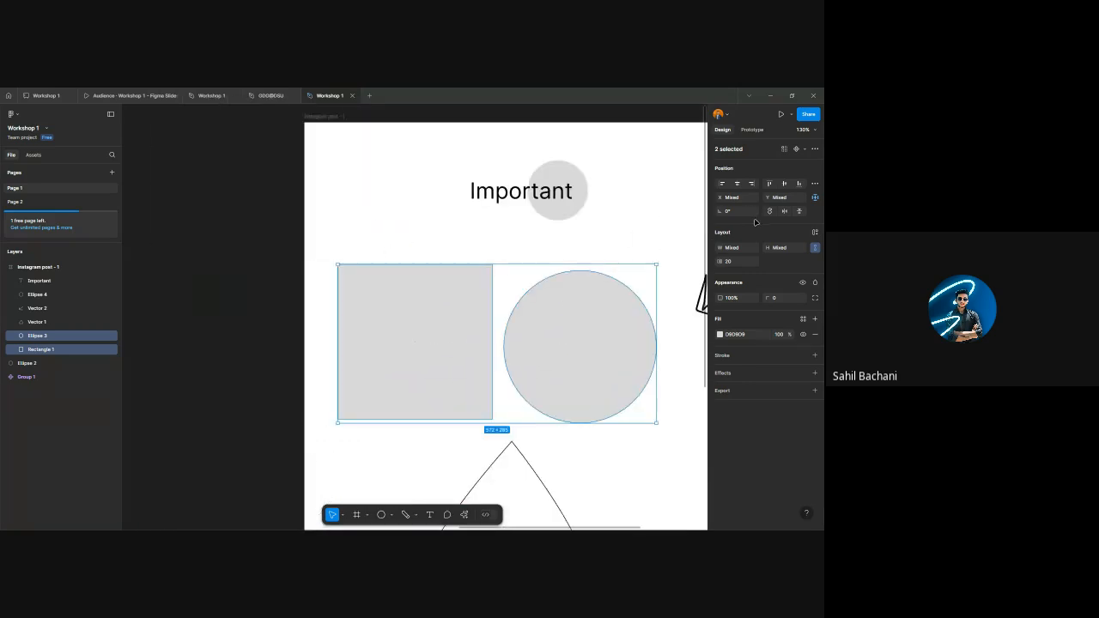
{"action": "mouse_move", "coordinate": [714, 211]}
{"action": "left_mouse_down"}
{"action": "mouse_move", "coordinate": [702, 211]}
{"action": "mouse_move", "coordinate": [728, 215]}
{"action": "left_mouse_up"}
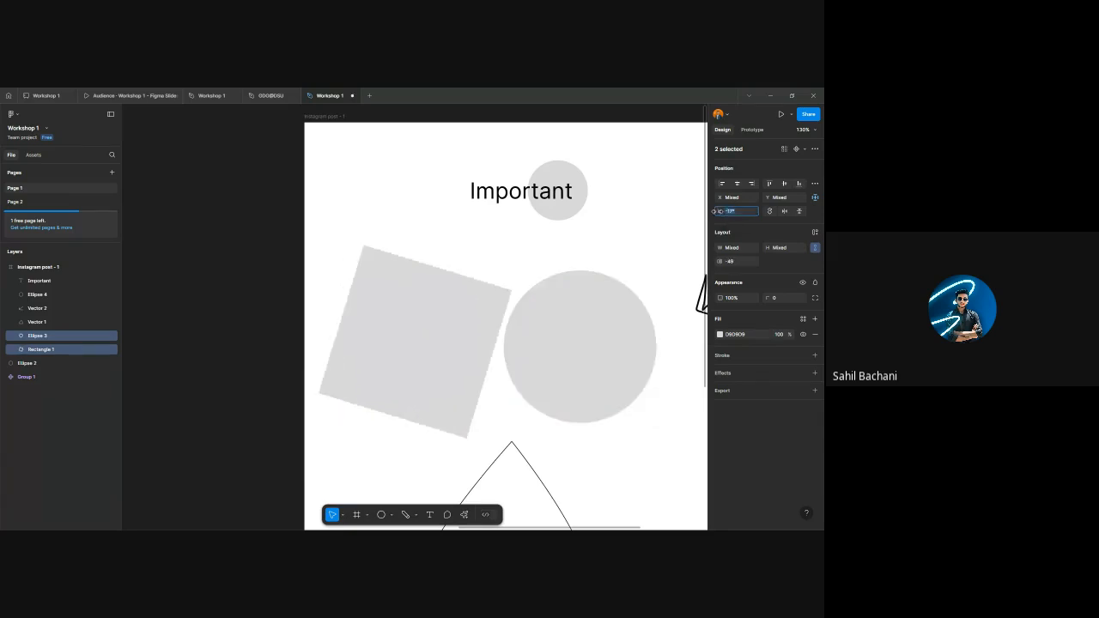
{"action": "type", "text": "0"}
{"action": "key", "text": "Return"}
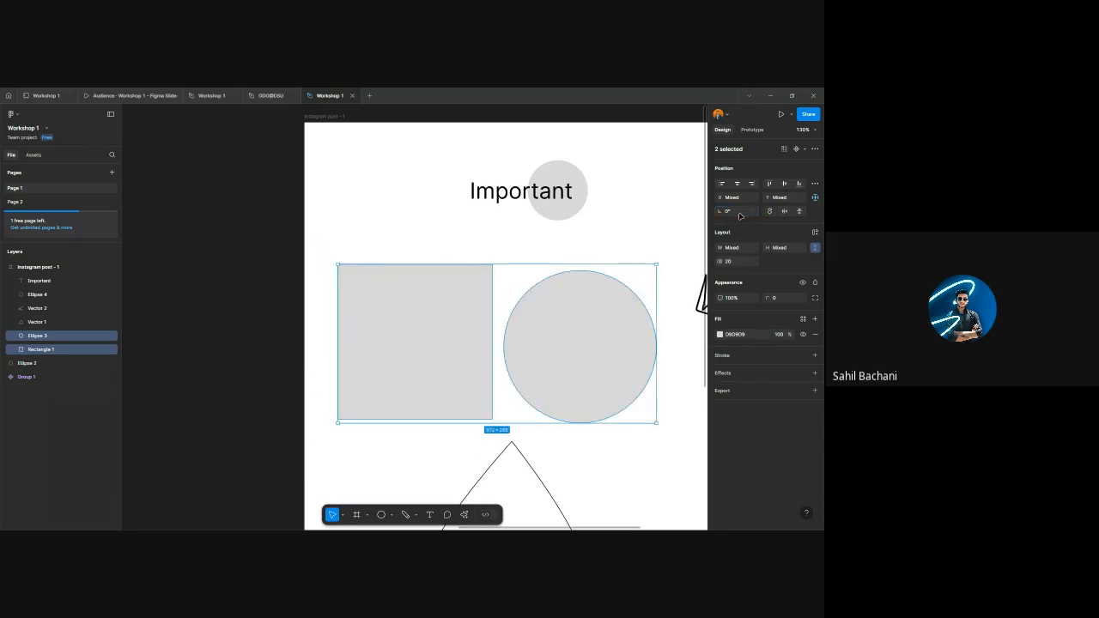
- Demonstrate rotating the square and circle by 90° and flipping them horizontally and vertically, returning them to the side-by-side layout
{"action": "left_click", "coordinate": [768, 211]}
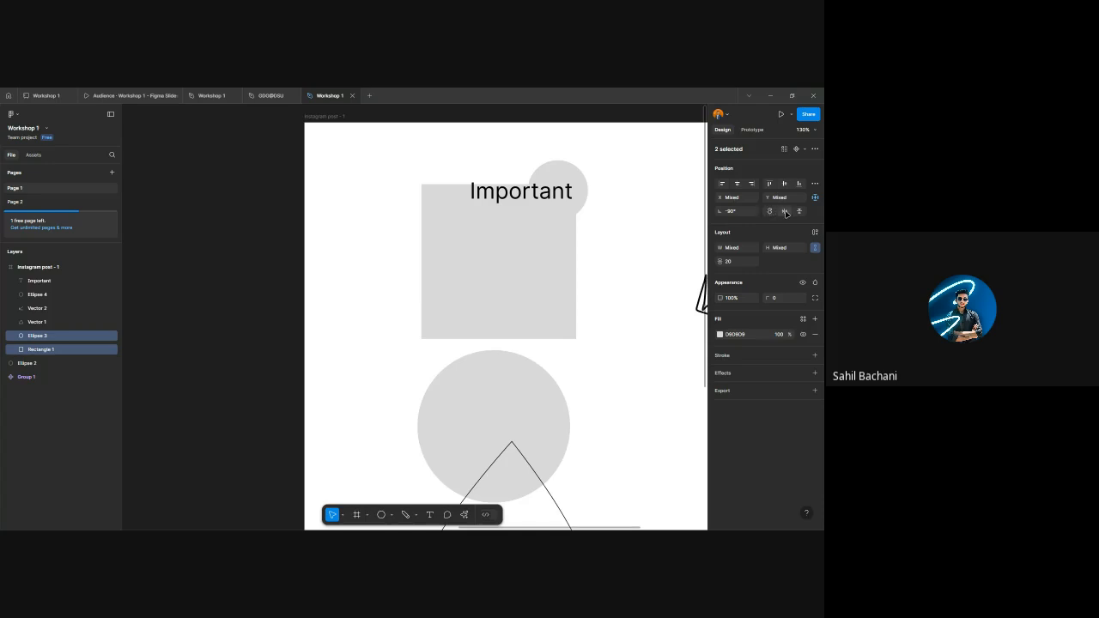
{"action": "left_click", "coordinate": [785, 212]}
{"action": "left_click", "coordinate": [785, 211]}
{"action": "left_click", "coordinate": [799, 211]}
{"action": "left_click", "coordinate": [799, 211]}
{"action": "left_click", "coordinate": [784, 211]}
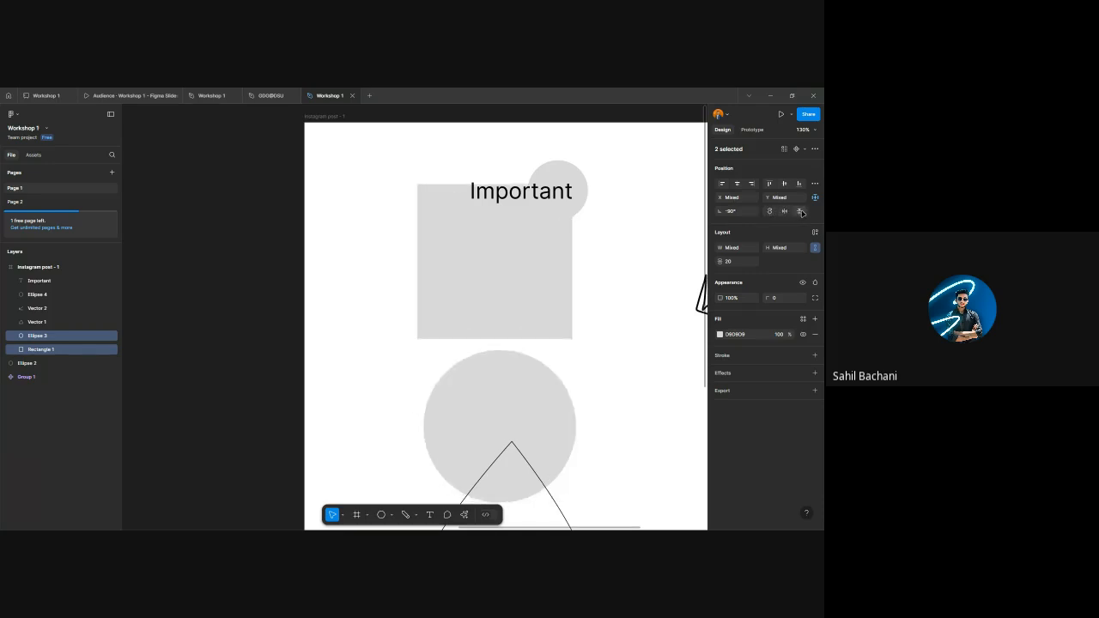
{"action": "left_click", "coordinate": [799, 211]}
{"action": "left_click", "coordinate": [770, 211]}
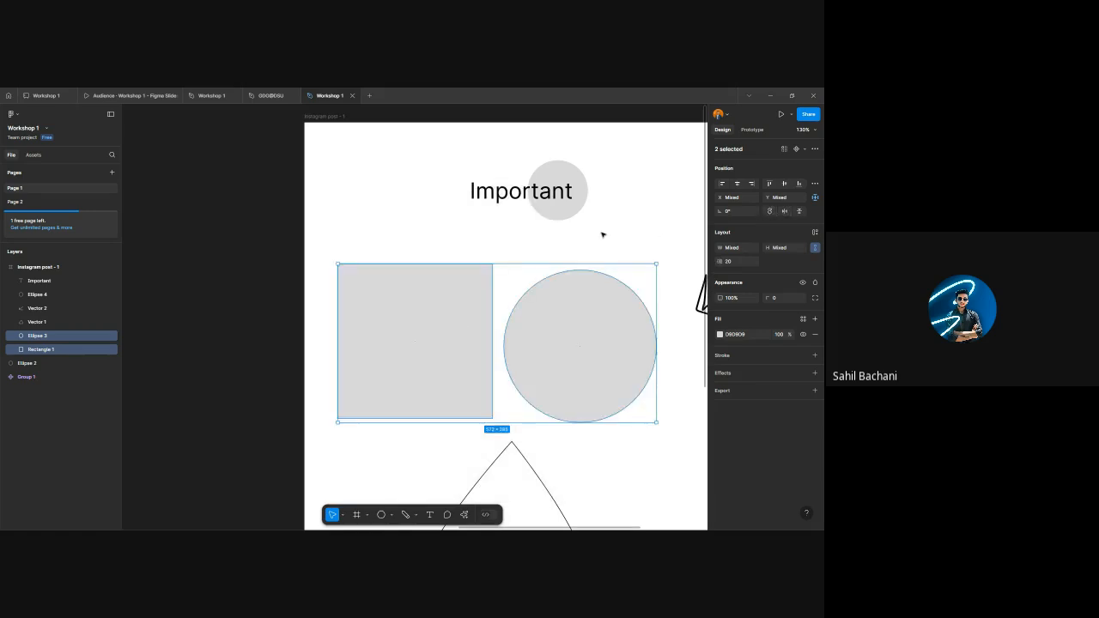
- Move the square to about X 33, Y 235 and the large circle to about X 377, Y 230
{"action": "left_click", "coordinate": [407, 304]}
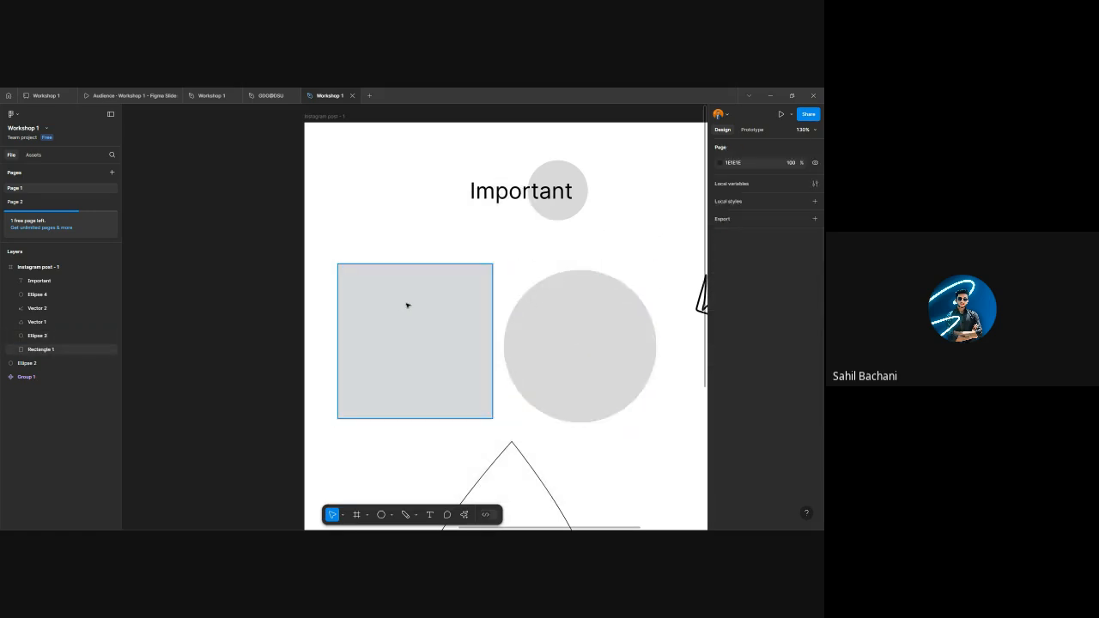
{"action": "scroll", "coordinate": [396, 339], "scroll_direction": "up", "scroll_amount": 5}
{"action": "scroll", "coordinate": [403, 353], "scroll_direction": "down", "scroll_amount": 2}
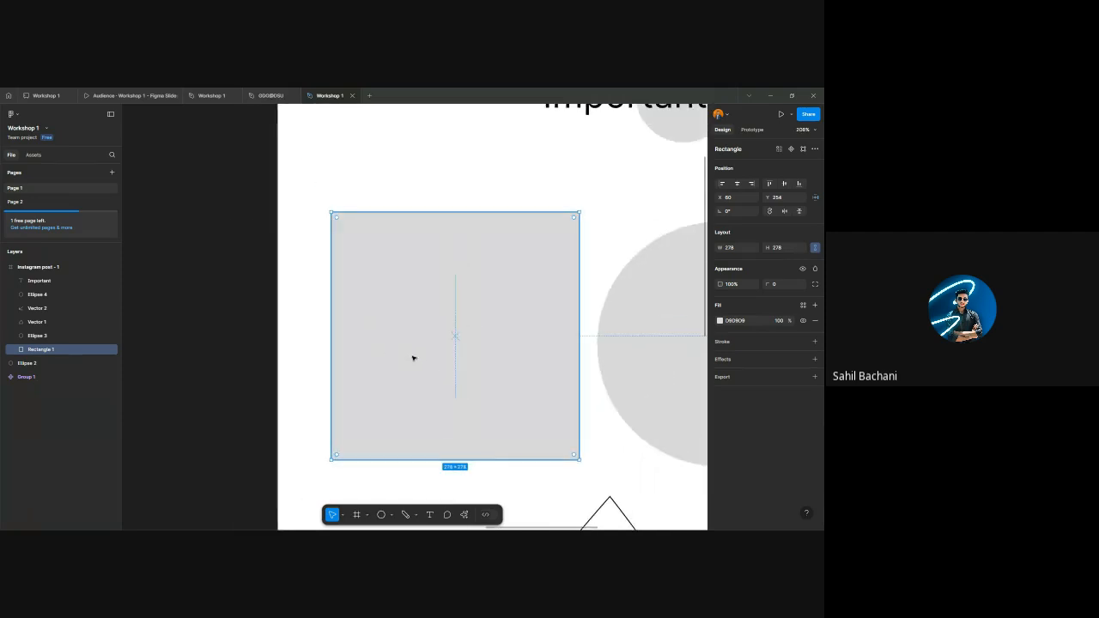
{"action": "scroll", "coordinate": [481, 313], "scroll_direction": "right", "scroll_amount": 3}
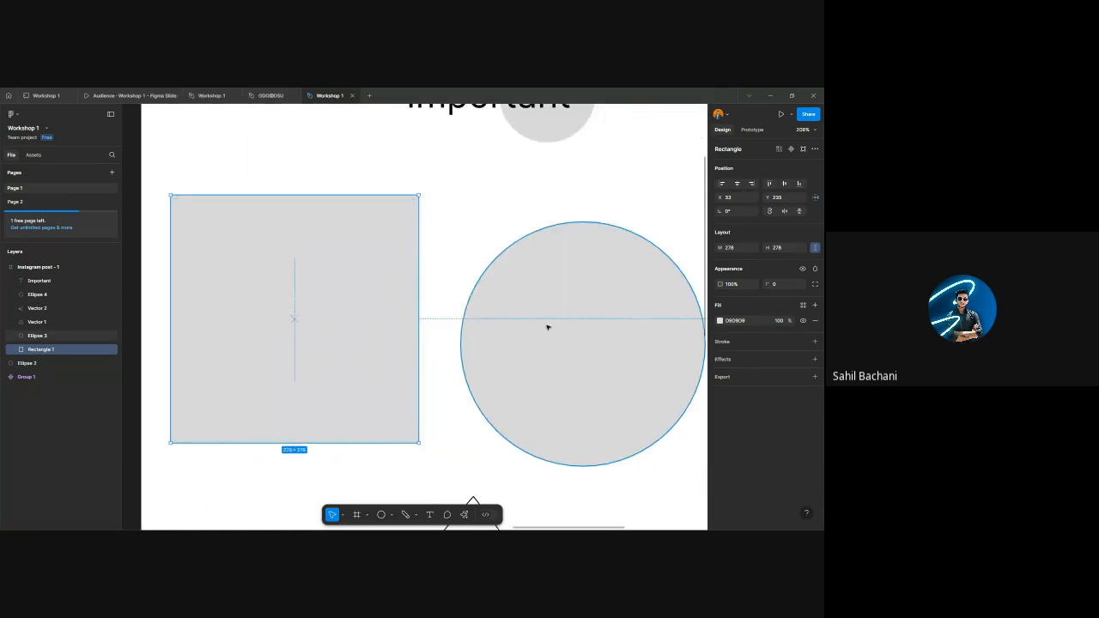
{"action": "left_click", "coordinate": [532, 296]}
{"action": "left_click_drag", "start_coordinate": [638, 269], "coordinate": [562, 272]}
{"action": "scroll", "coordinate": [429, 309], "scroll_direction": "left", "scroll_amount": 3}
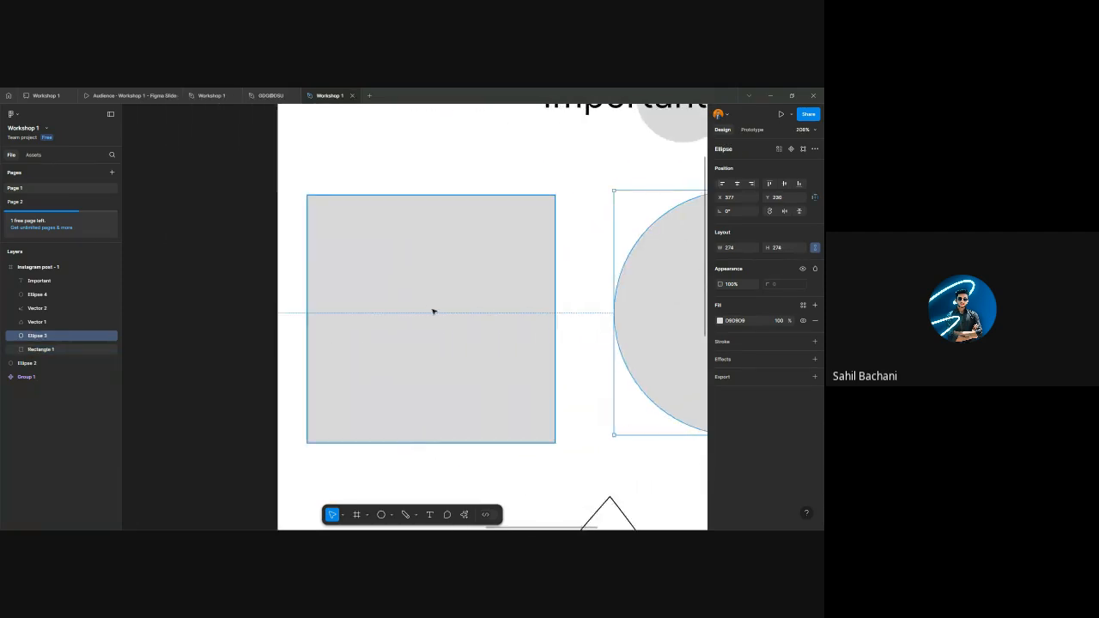
- Round all the square's corners to a radius of about 35
{"action": "left_click", "coordinate": [416, 289]}
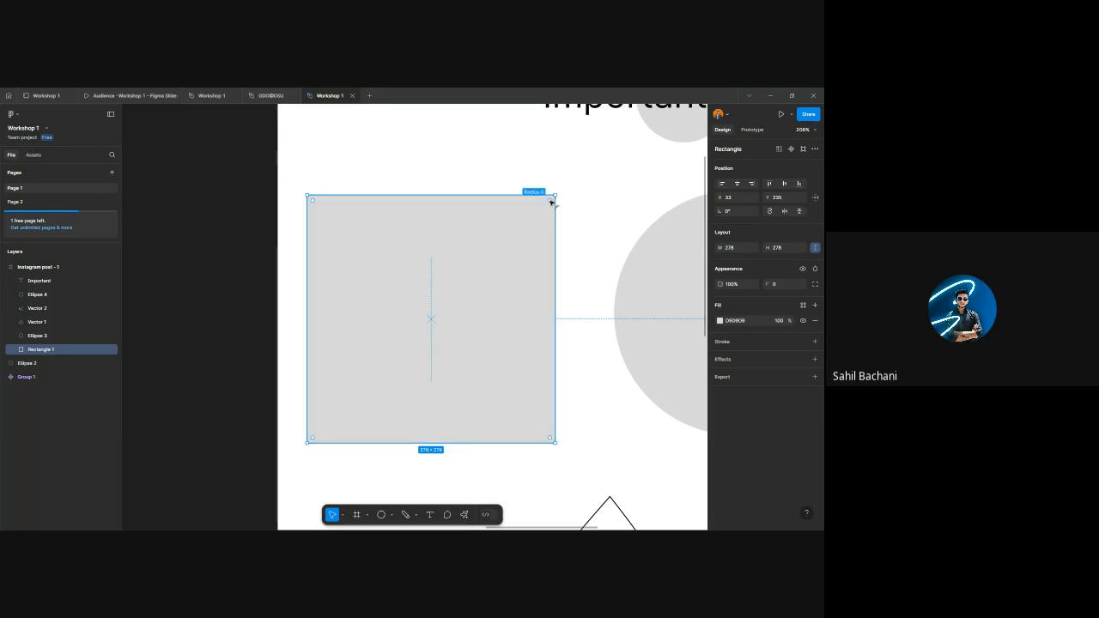
{"action": "left_click_drag", "start_coordinate": [549, 202], "coordinate": [522, 226]}
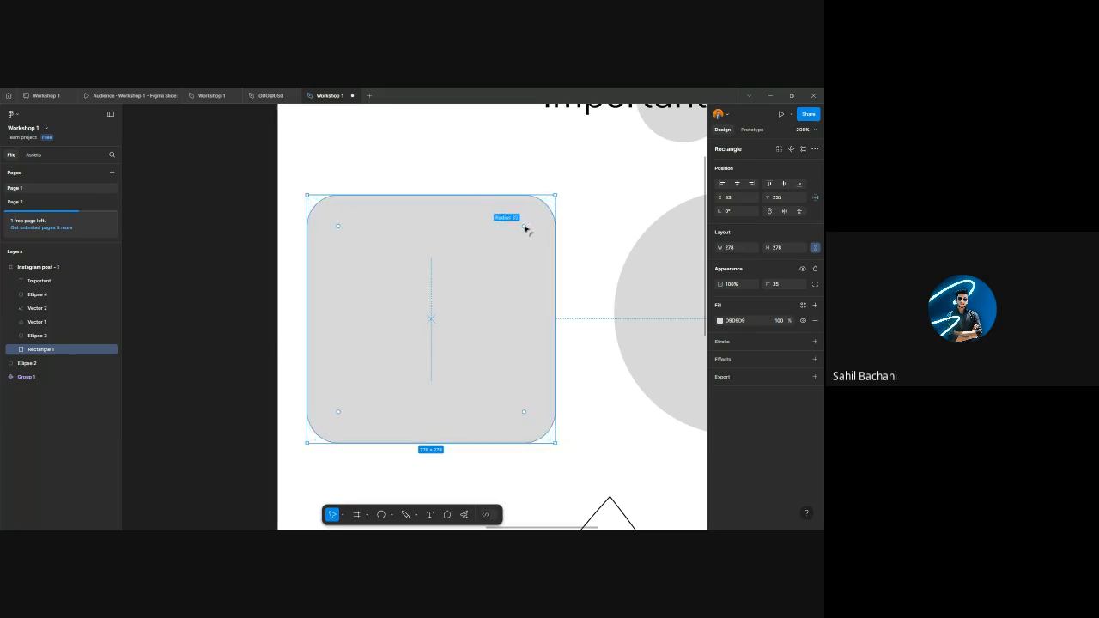
- Return the square's corner radius to 0
{"action": "left_click", "coordinate": [609, 217]}
{"action": "left_click_drag", "start_coordinate": [521, 228], "coordinate": [556, 196]}
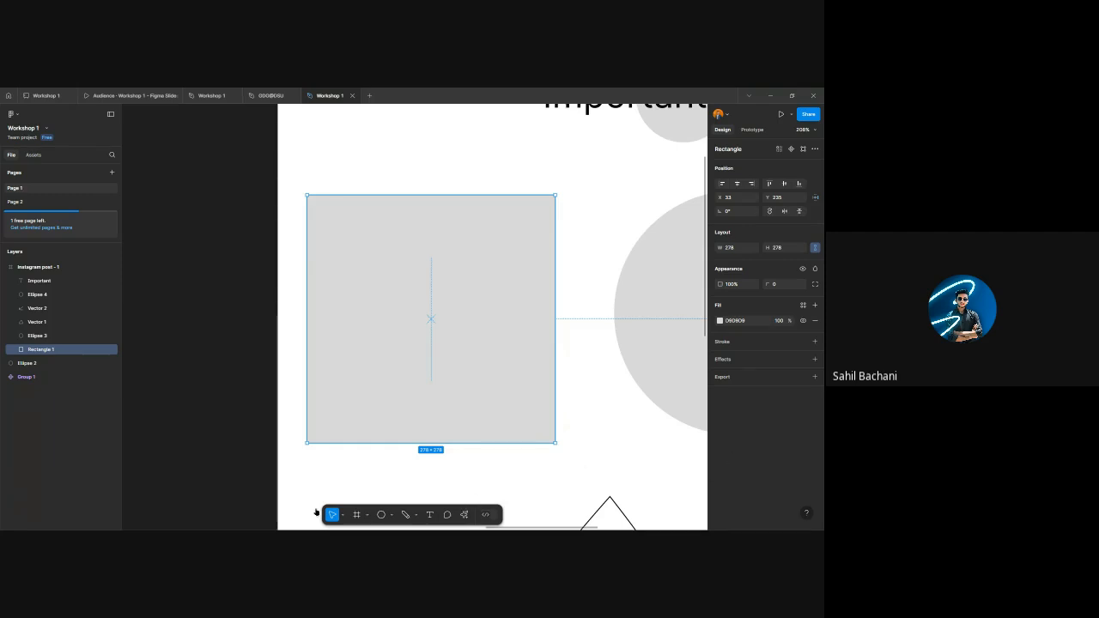
- Try corner radius values of 20 and 10 on the square, and undo both changes
{"action": "left_click", "coordinate": [781, 286]}
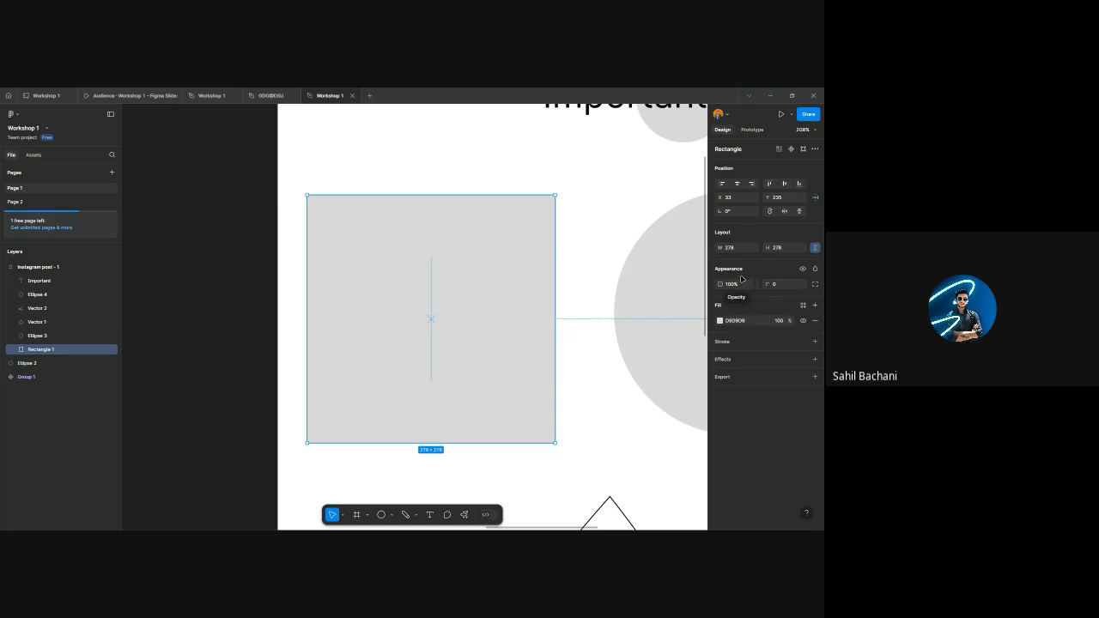
{"action": "type", "text": "20"}
{"action": "key", "text": "Return"}
{"action": "left_click", "coordinate": [788, 286]}
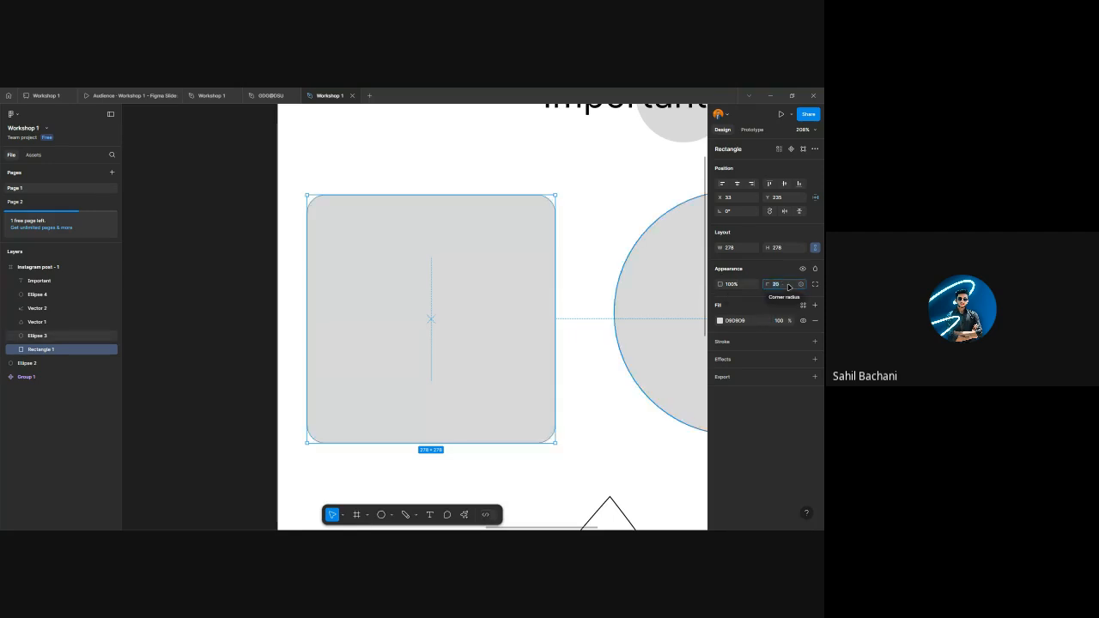
{"action": "type", "text": "10"}
{"action": "key", "text": "Return"}
{"action": "left_click", "coordinate": [584, 225]}
{"action": "left_click", "coordinate": [532, 212]}
{"action": "key", "text": "ctrl+z"}
{"action": "key", "text": "ctrl+z"}
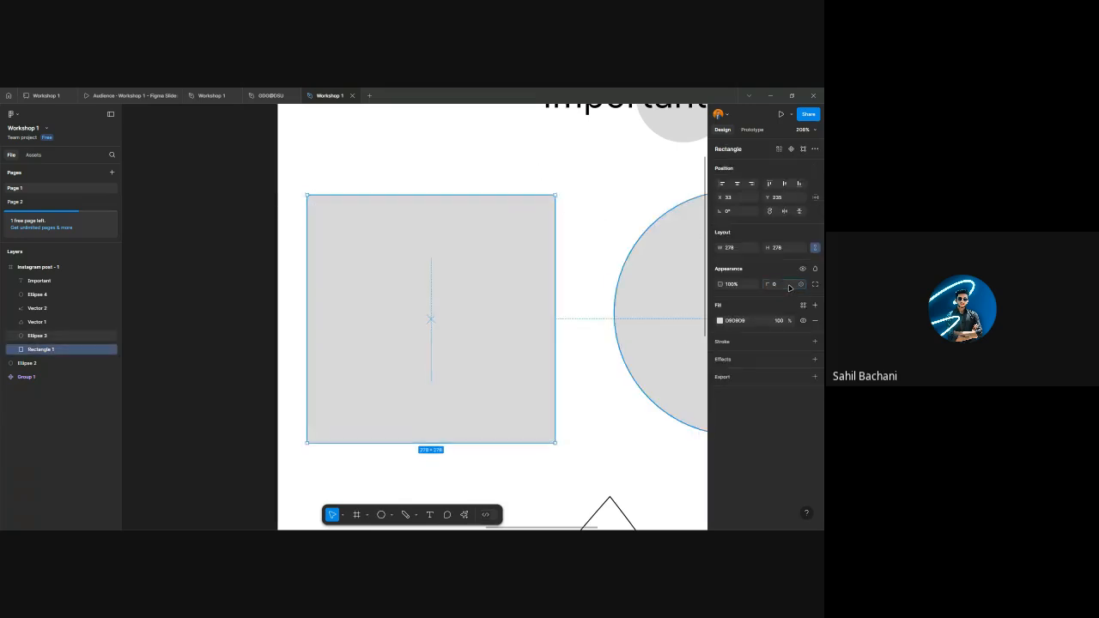
- Change the square's fill colour to black, 000000
{"action": "left_click", "coordinate": [728, 284]}
{"action": "left_click", "coordinate": [719, 320]}
{"action": "left_click_drag", "start_coordinate": [661, 354], "coordinate": [547, 432]}
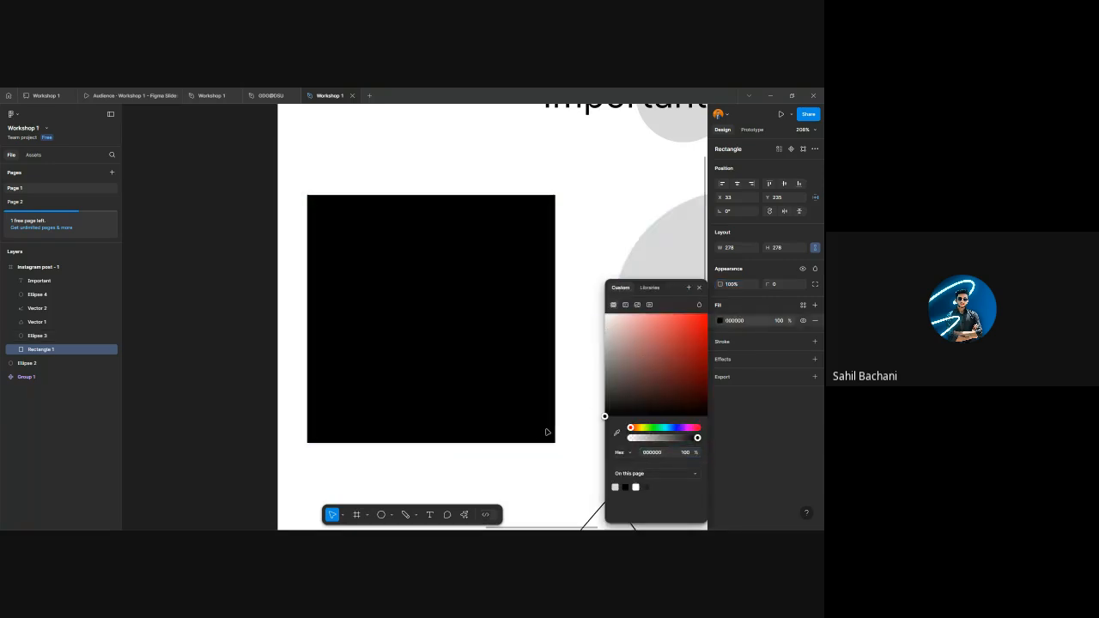
{"action": "key", "text": "Escape"}
- Demonstrate the square's opacity at 50% and 10%, and restore it to 100%
{"action": "left_click", "coordinate": [732, 284]}
{"action": "type", "text": "50"}
{"action": "key", "text": "Return"}
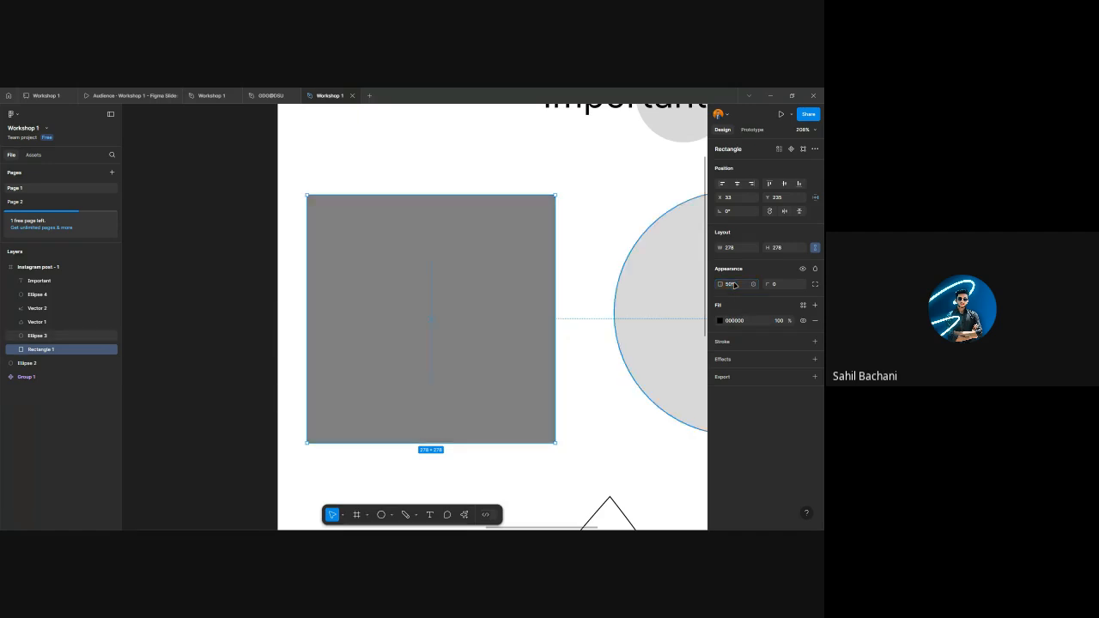
{"action": "left_click", "coordinate": [735, 284]}
{"action": "type", "text": "10"}
{"action": "key", "text": "Return"}
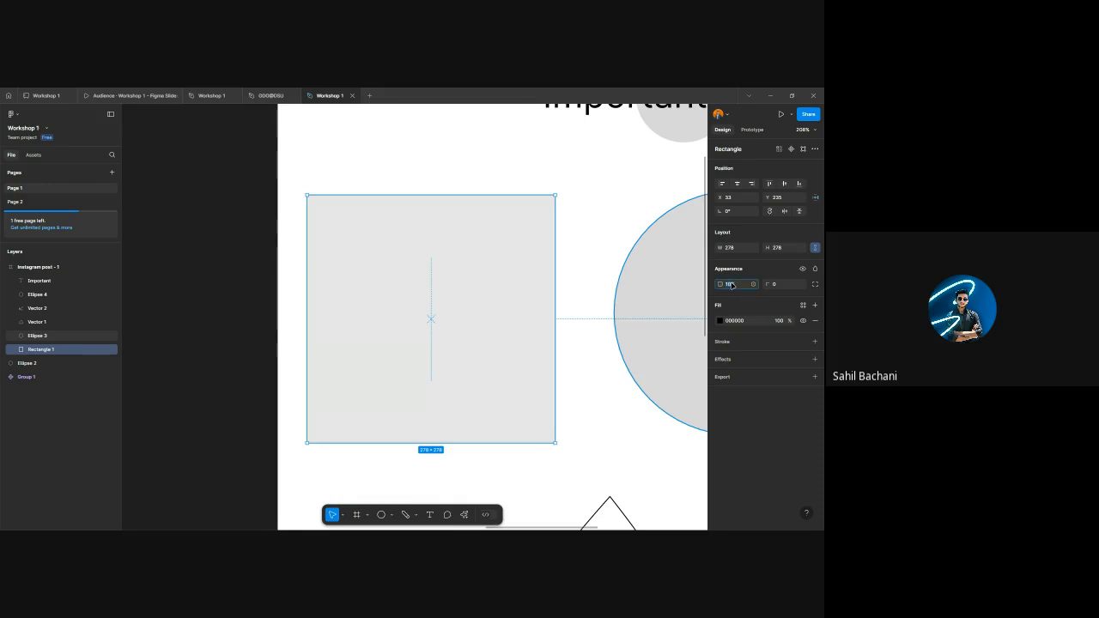
{"action": "type", "text": "0"}
{"action": "key", "text": "Return"}
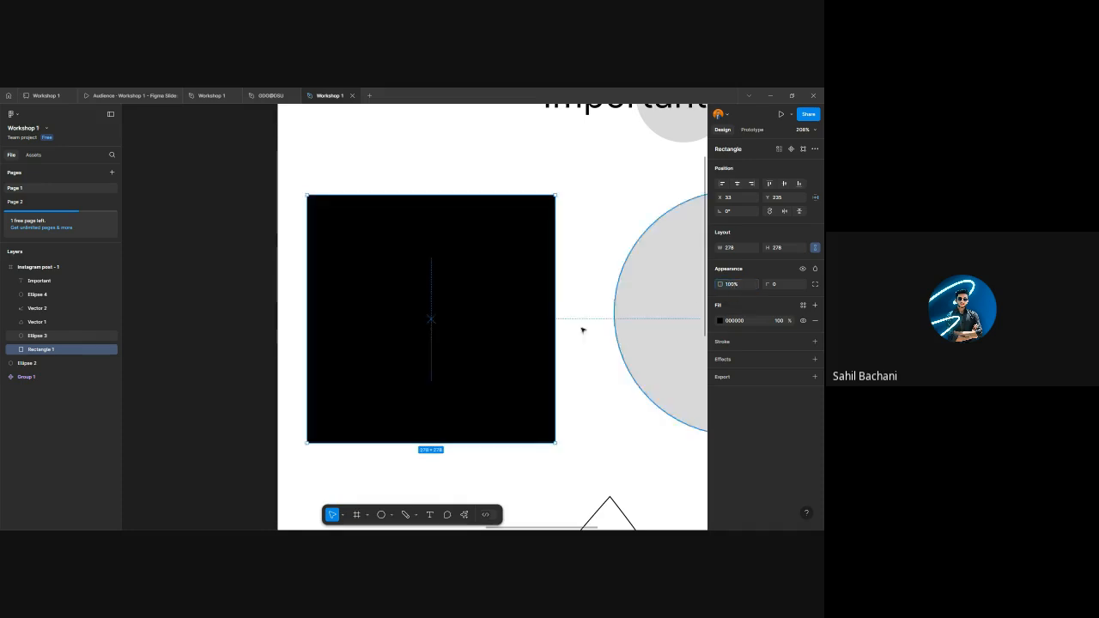
- Change the square's fill colour to pure red, FF0000
{"action": "scroll", "coordinate": [517, 318], "scroll_direction": "right", "scroll_amount": 1}
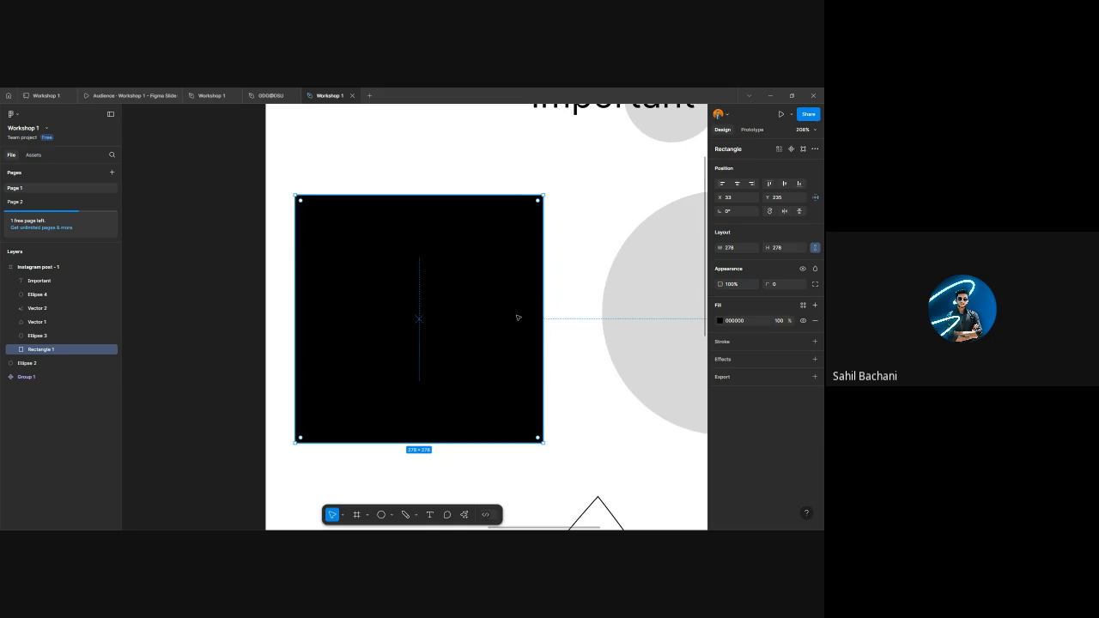
{"action": "left_click", "coordinate": [721, 320]}
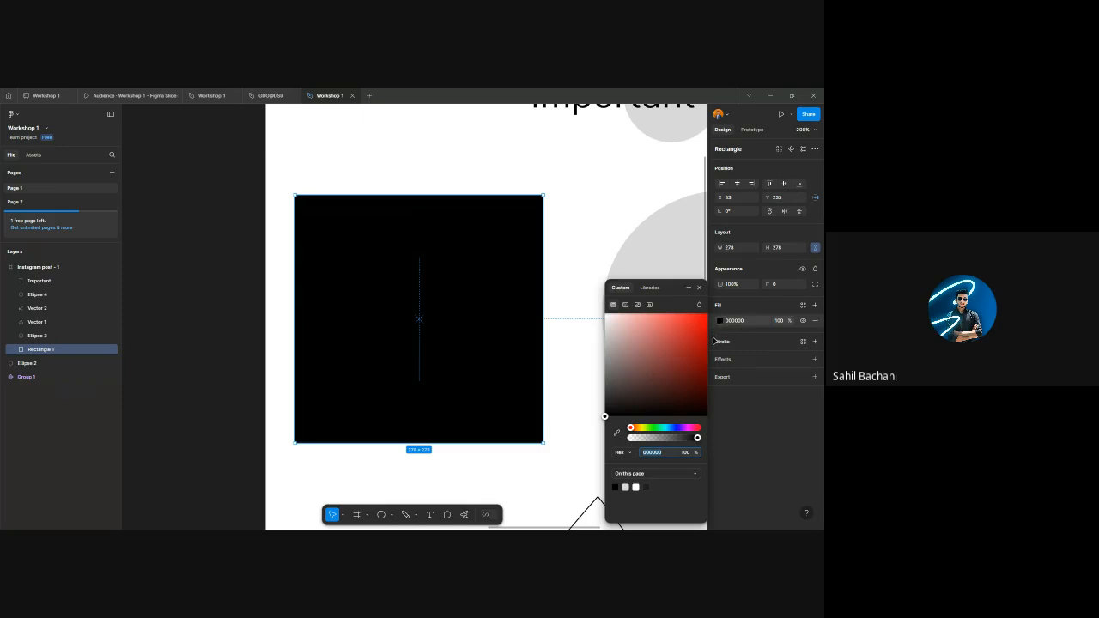
{"action": "left_click_drag", "start_coordinate": [689, 401], "coordinate": [724, 316]}
- Fill the large circle with blue 0095FF, trying a green hue first
{"action": "scroll", "coordinate": [438, 307], "scroll_direction": "down", "scroll_amount": 6}
{"action": "left_click", "coordinate": [543, 309]}
{"action": "left_click", "coordinate": [719, 320]}
{"action": "left_click", "coordinate": [660, 427]}
{"action": "left_click_drag", "start_coordinate": [670, 406], "coordinate": [738, 283]}
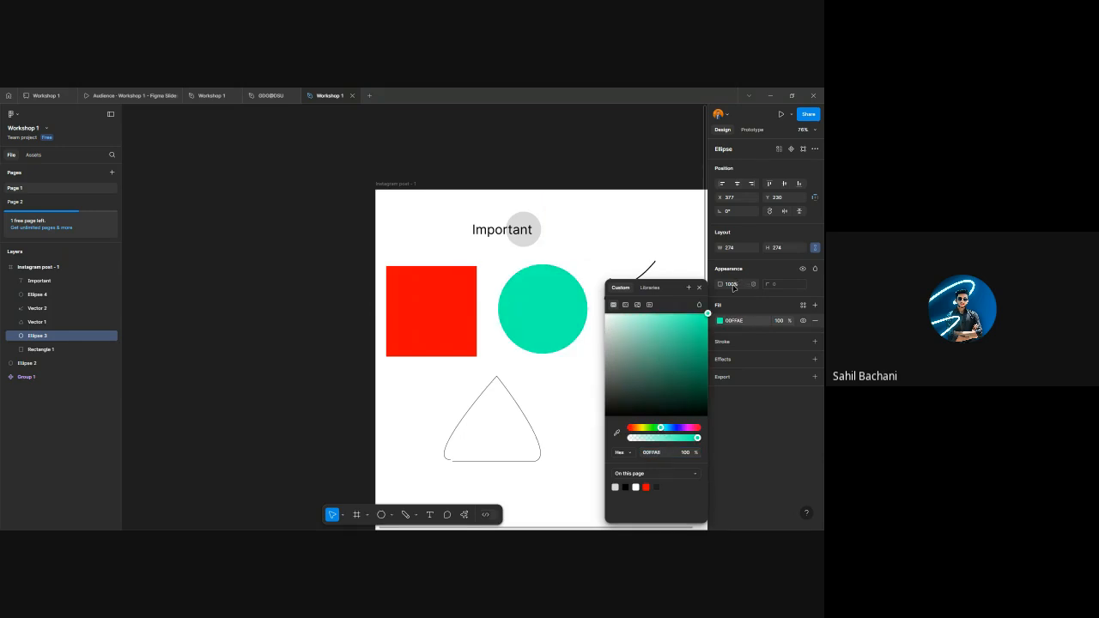
{"action": "scroll", "coordinate": [507, 363], "scroll_direction": "right", "scroll_amount": 4}
{"action": "left_click_drag", "start_coordinate": [653, 429], "coordinate": [667, 428]}
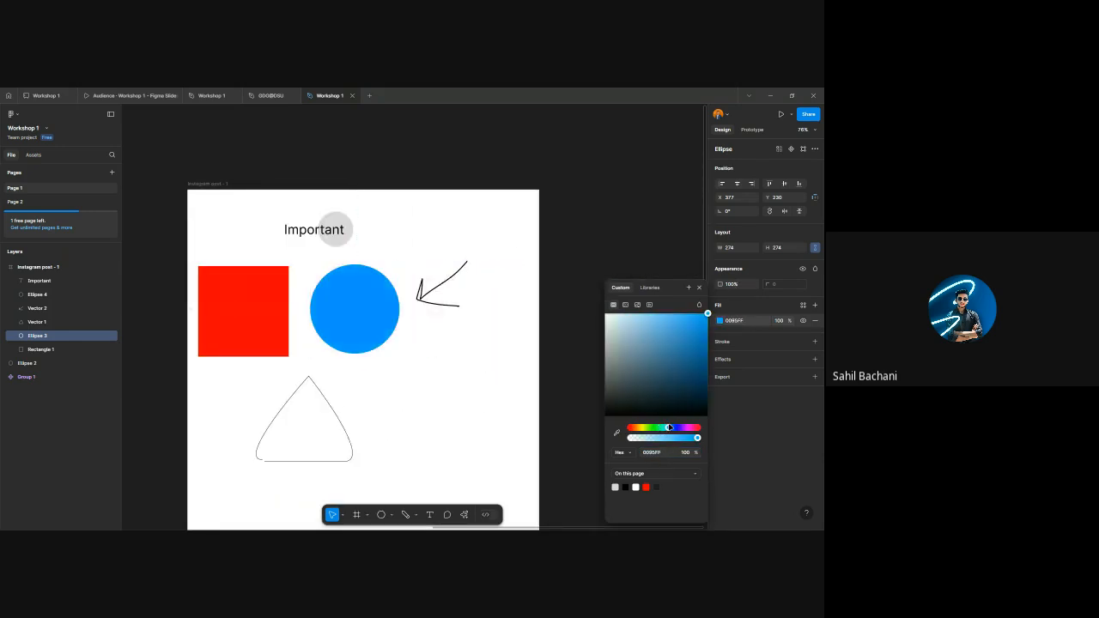
- Move the outlined triangle to about X 172, Y 707 and draw a polygon triangle about 292 × 292 at about X 635, Y 513
{"action": "left_click_drag", "start_coordinate": [336, 407], "coordinate": [321, 453]}
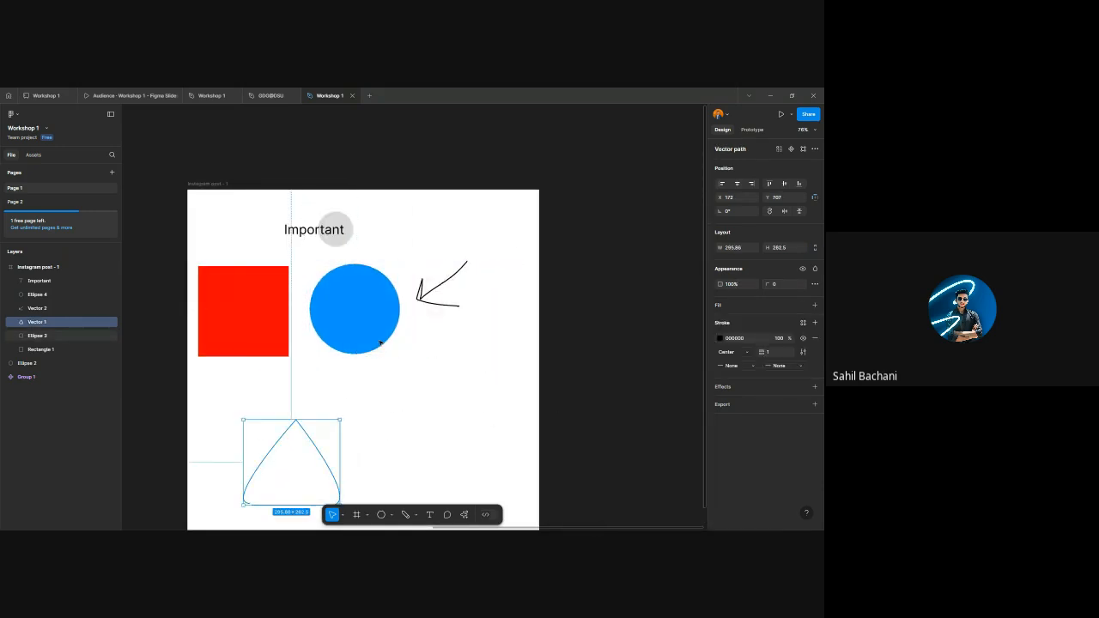
{"action": "left_click", "coordinate": [391, 515]}
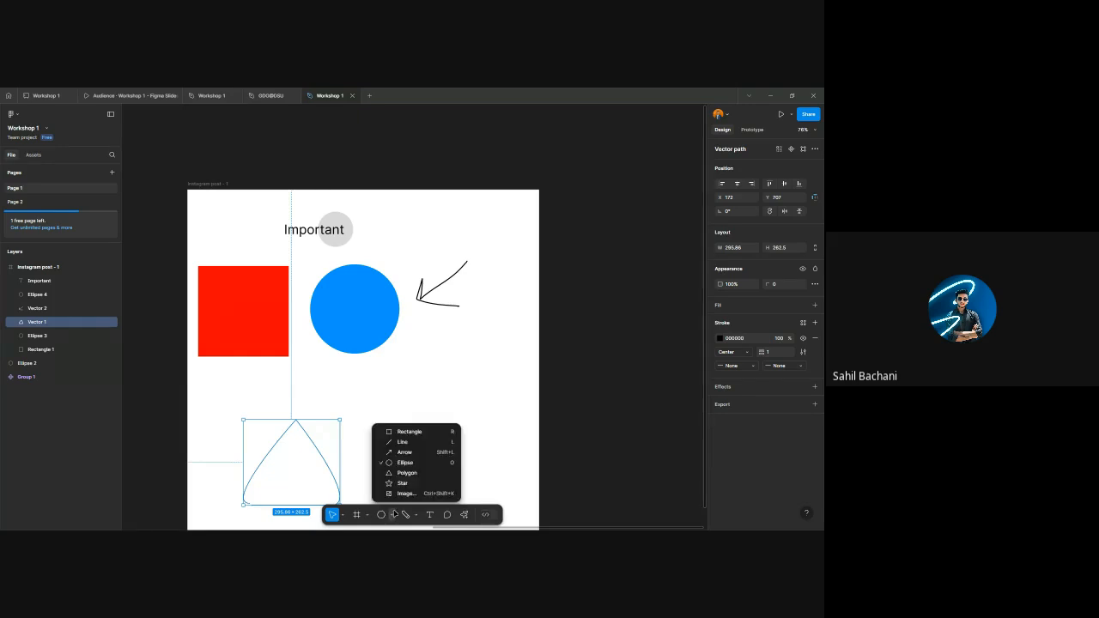
{"action": "left_click", "coordinate": [403, 471]}
{"action": "left_click_drag", "start_coordinate": [445, 388], "coordinate": [483, 435]}
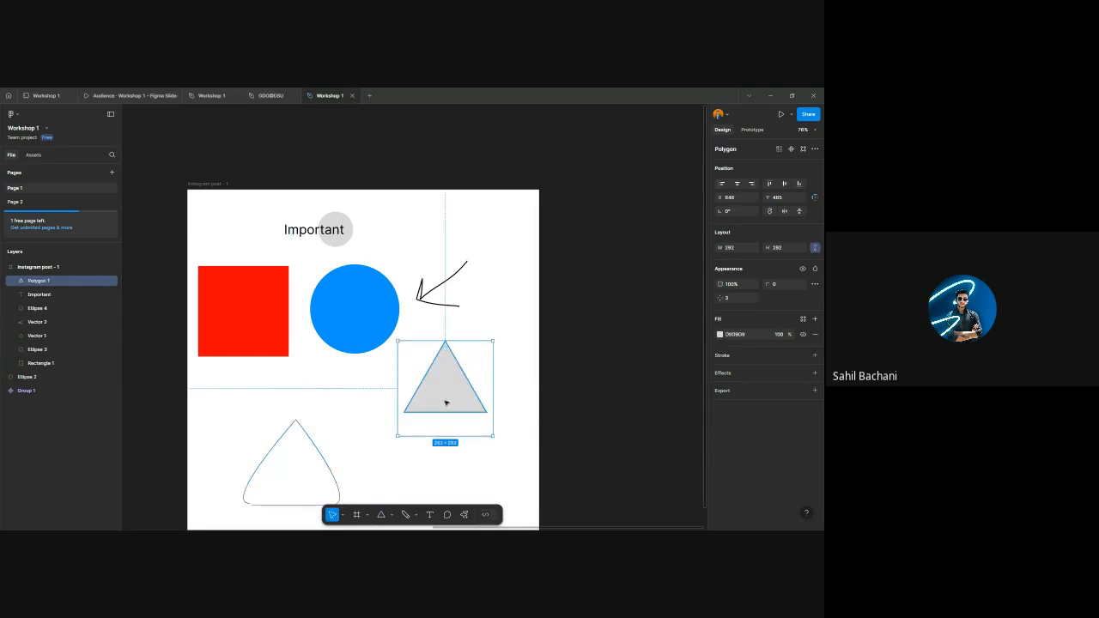
{"action": "left_click_drag", "start_coordinate": [444, 395], "coordinate": [440, 411]}
- Give the polygon triangle a linear gradient fill and end the gradient line at the triangle's base
{"action": "left_click", "coordinate": [720, 334]}
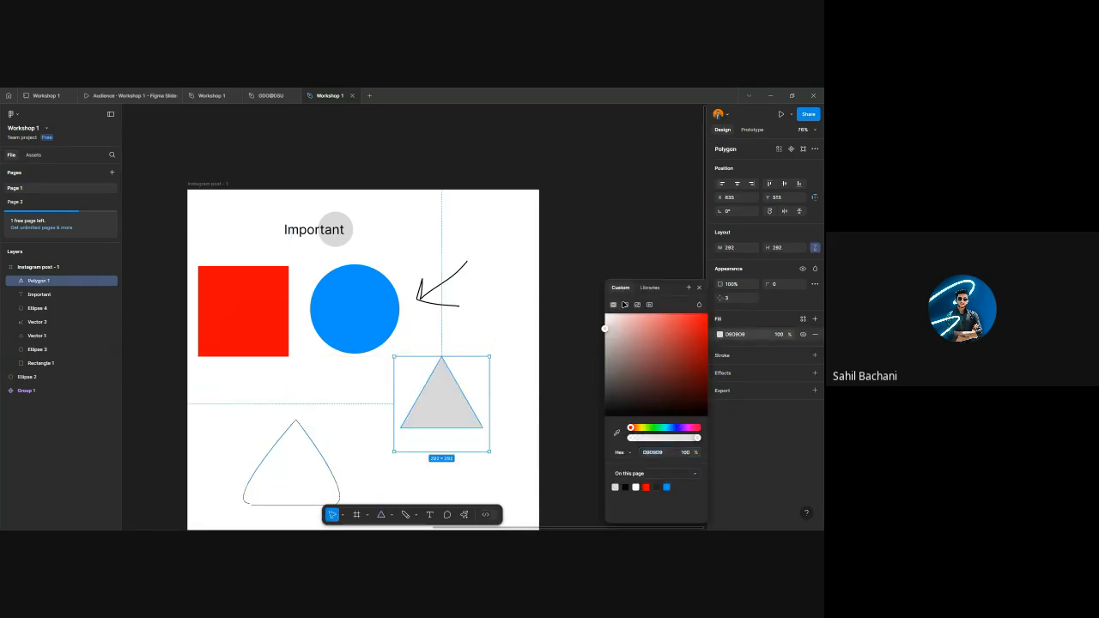
{"action": "left_click", "coordinate": [625, 305]}
{"action": "scroll", "coordinate": [442, 411], "scroll_direction": "up", "scroll_amount": 3}
{"action": "left_click_drag", "start_coordinate": [442, 479], "coordinate": [442, 440]}
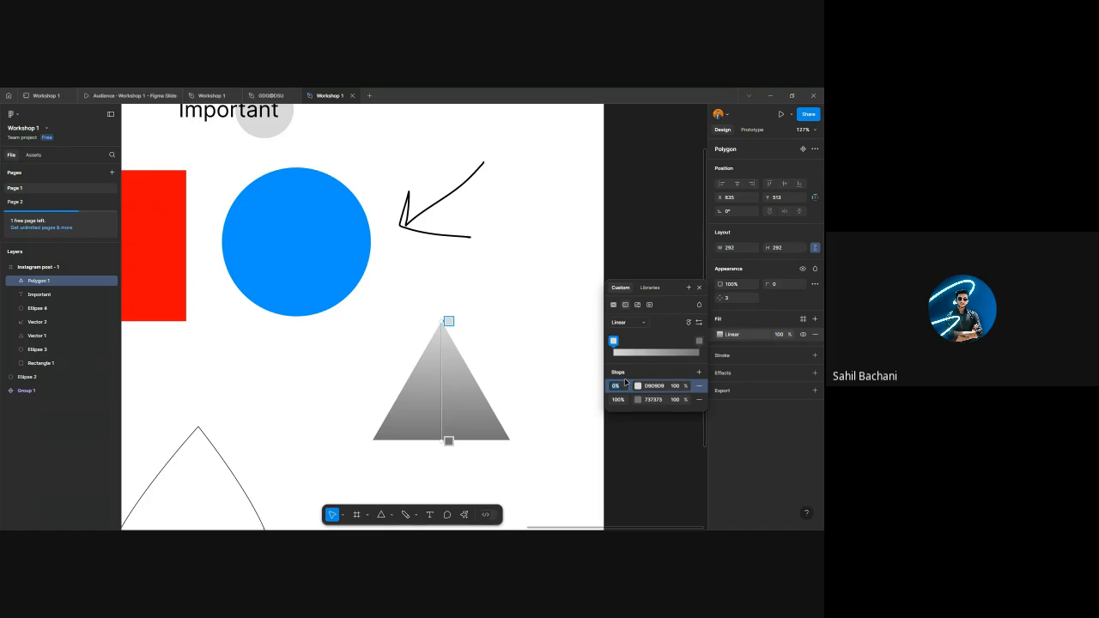
- Set the triangle gradient's first stop to 50% and add another stop positioned at 0%
{"action": "key", "text": "Return"}
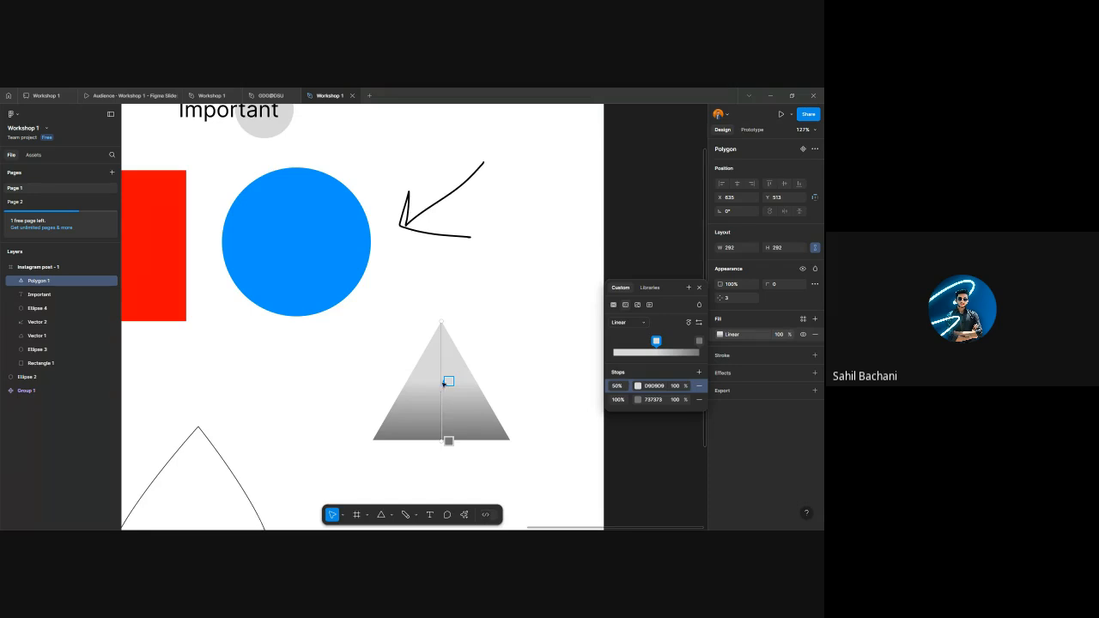
{"action": "left_click", "coordinate": [699, 371]}
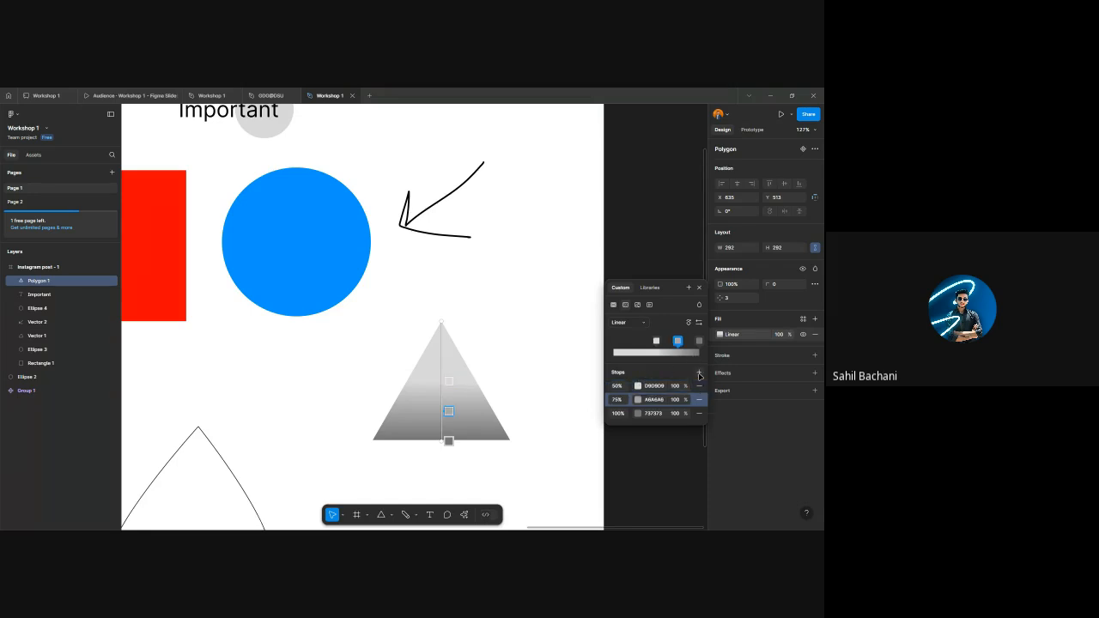
{"action": "left_click", "coordinate": [615, 399]}
{"action": "type", "text": "0"}
{"action": "key", "text": "Return"}
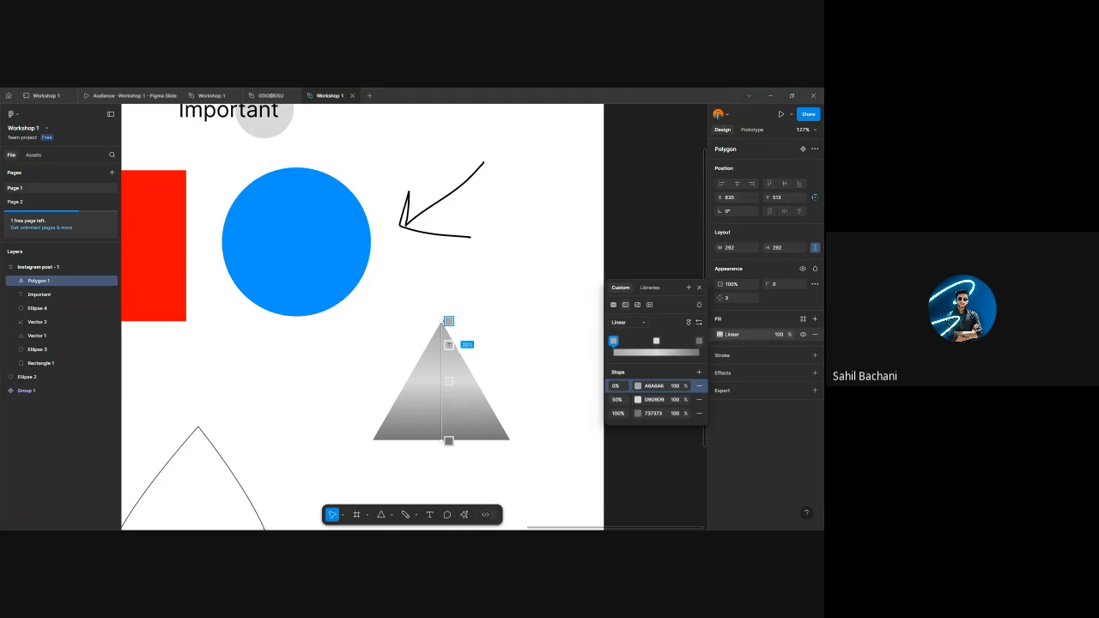
- Colour the triangle gradient's 0% stop red FF0000 and its 50% stop bright green
{"action": "left_click", "coordinate": [637, 387]}
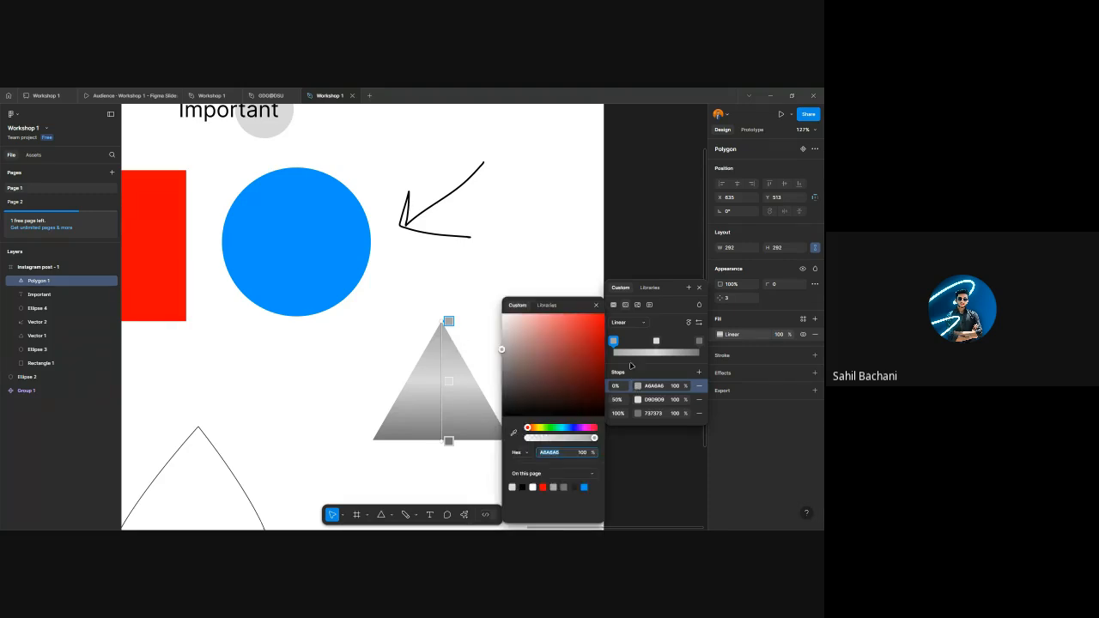
{"action": "left_click_drag", "start_coordinate": [576, 350], "coordinate": [605, 313]}
{"action": "left_click", "coordinate": [637, 399]}
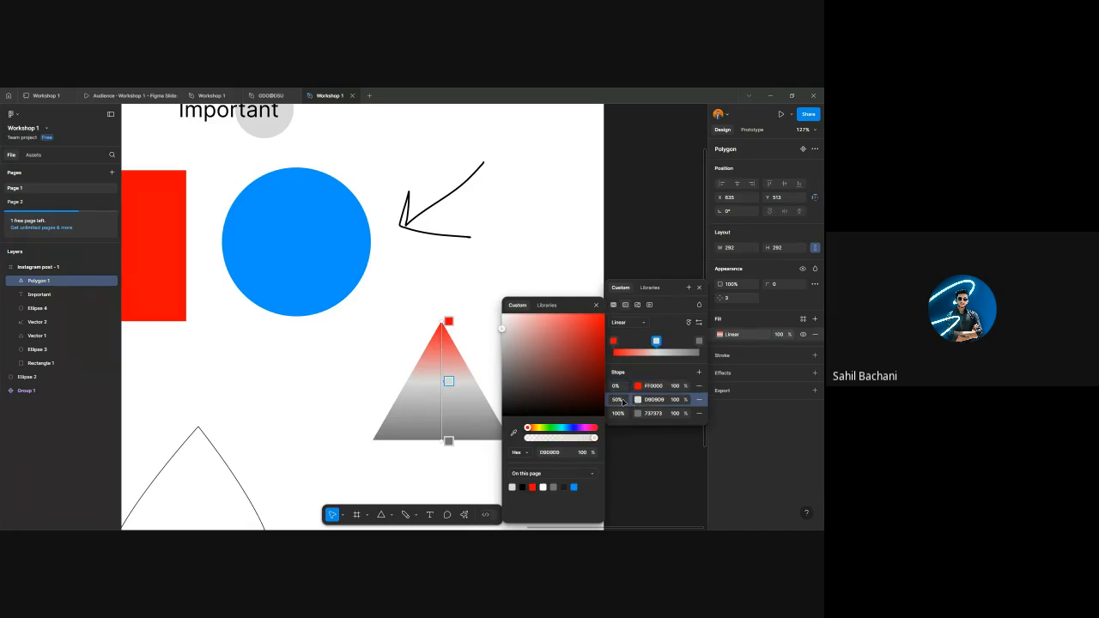
{"action": "left_click_drag", "start_coordinate": [527, 427], "coordinate": [548, 426]}
{"action": "left_click_drag", "start_coordinate": [572, 370], "coordinate": [605, 313]}
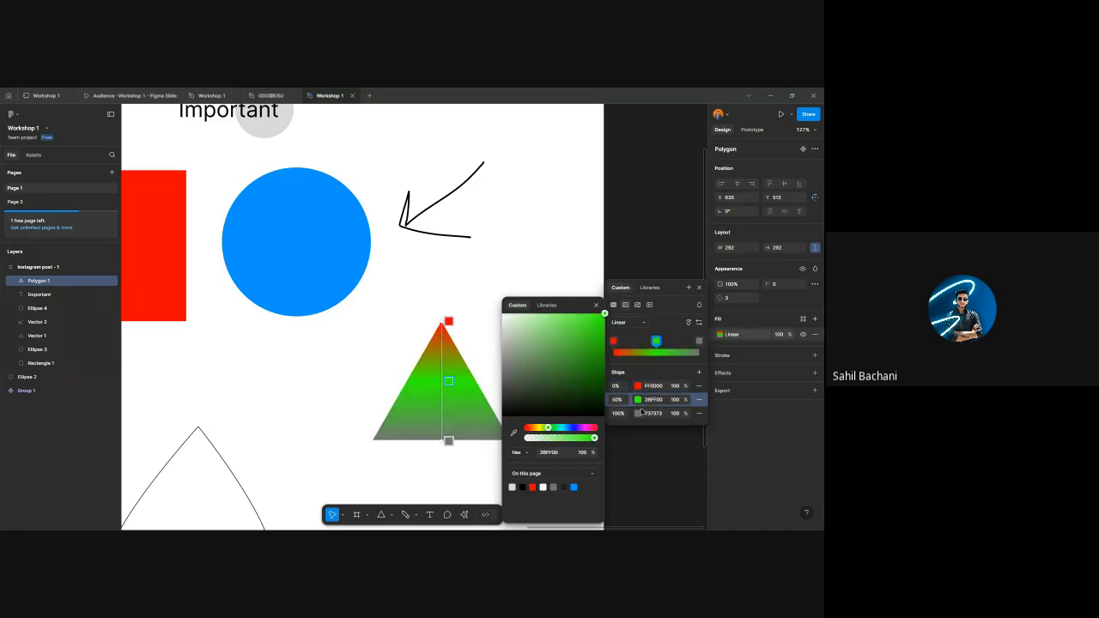
- Colour the triangle gradient's 100% stop a saturated blue
{"action": "left_click", "coordinate": [636, 412]}
{"action": "left_click_drag", "start_coordinate": [527, 426], "coordinate": [581, 427]}
{"action": "left_click", "coordinate": [577, 370]}
{"action": "left_click_drag", "start_coordinate": [596, 333], "coordinate": [620, 289]}
{"action": "left_click", "coordinate": [569, 427]}
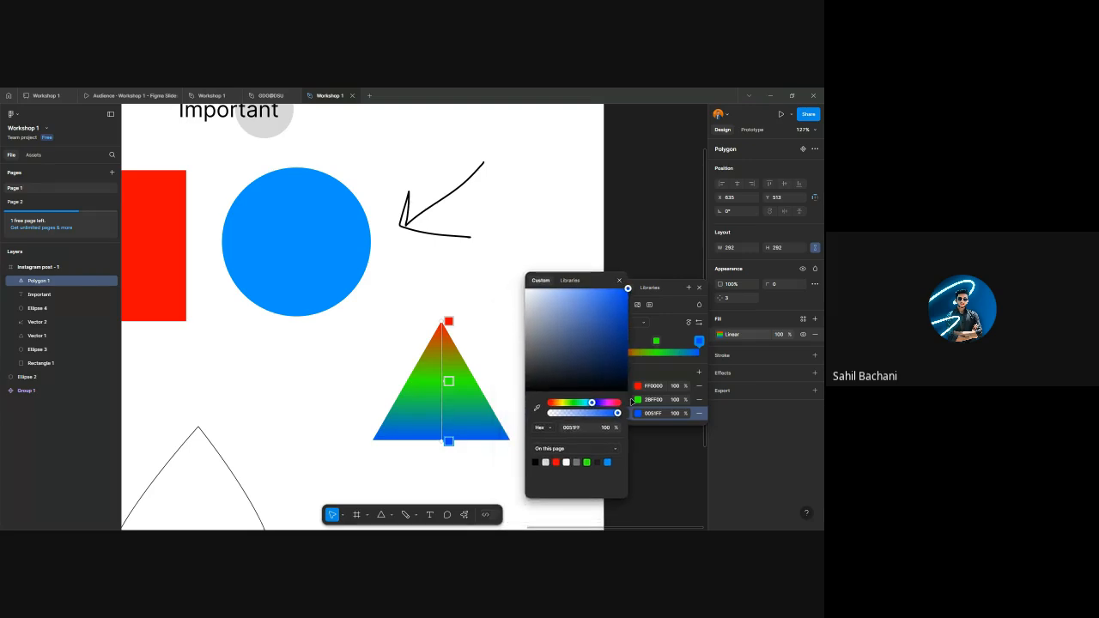
- Close the gradient colour settings and move the triangle to about X 646, Y 504
{"action": "left_click", "coordinate": [550, 268]}
{"action": "left_click_drag", "start_coordinate": [468, 392], "coordinate": [473, 387]}
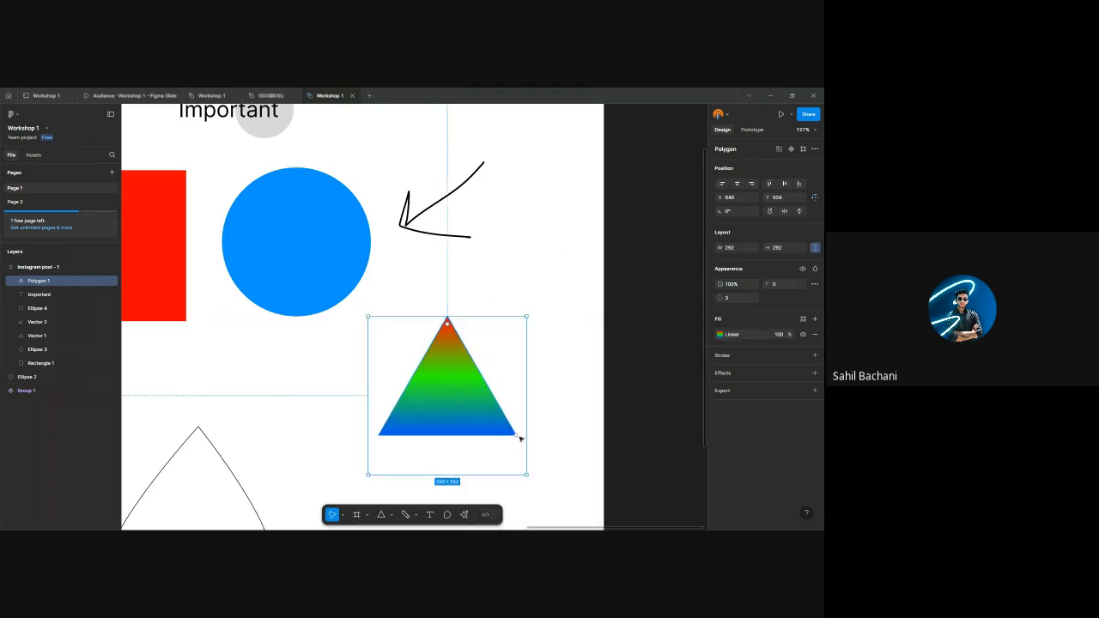
{"action": "left_click", "coordinate": [549, 478]}
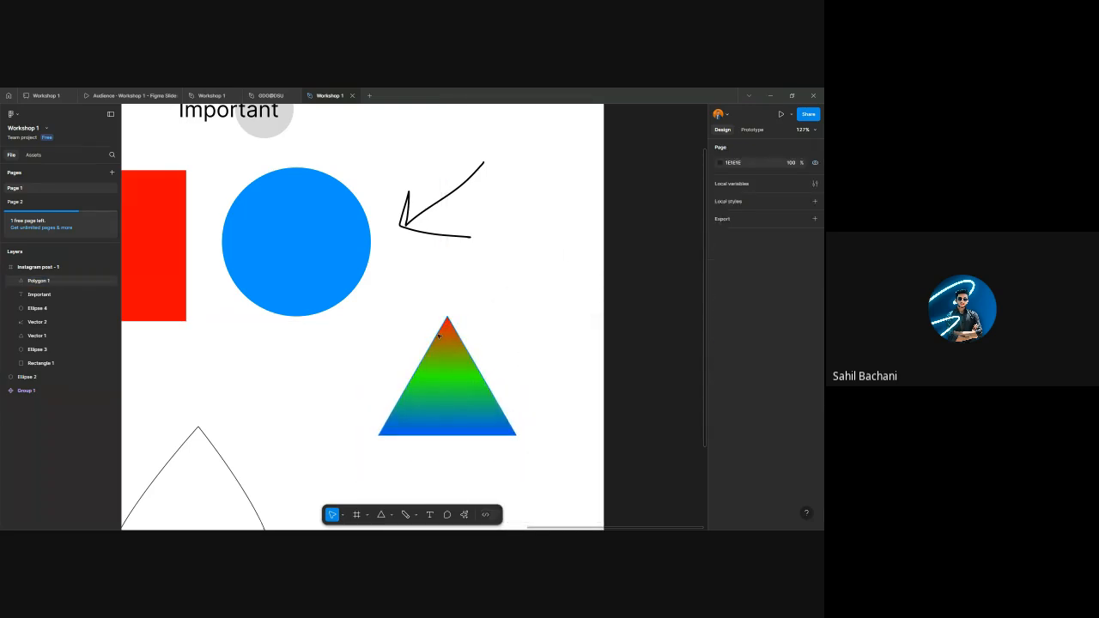
- Change the large blue circle's fill to a linear gradient from 0095FF to a darker blue
{"action": "left_click", "coordinate": [450, 414]}
{"action": "scroll", "coordinate": [472, 403], "scroll_direction": "left", "scroll_amount": 5}
{"action": "scroll", "coordinate": [498, 393], "scroll_direction": "right", "scroll_amount": 7}
{"action": "scroll", "coordinate": [408, 387], "scroll_direction": "left", "scroll_amount": 5}
{"action": "left_click", "coordinate": [466, 267]}
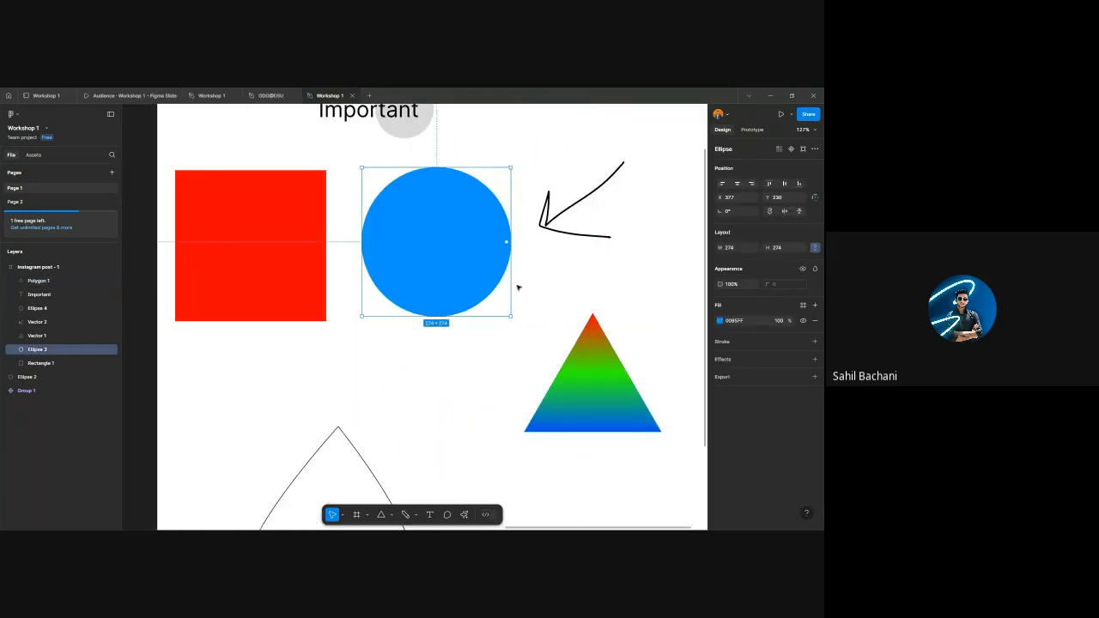
{"action": "left_click", "coordinate": [719, 320]}
{"action": "left_click", "coordinate": [625, 306]}
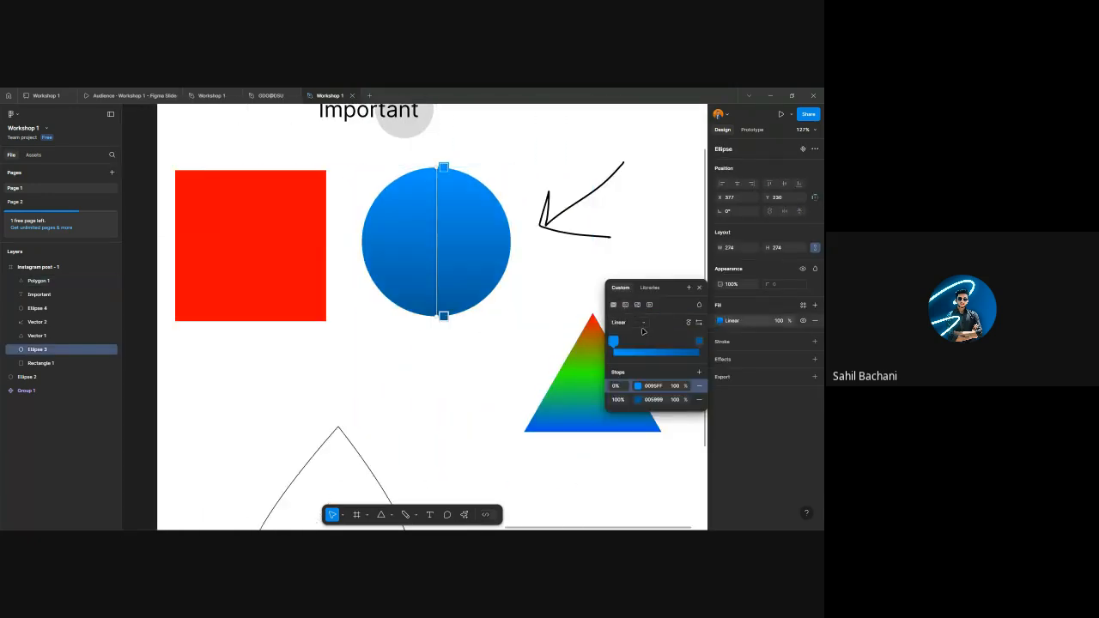
{"action": "left_click", "coordinate": [369, 276]}
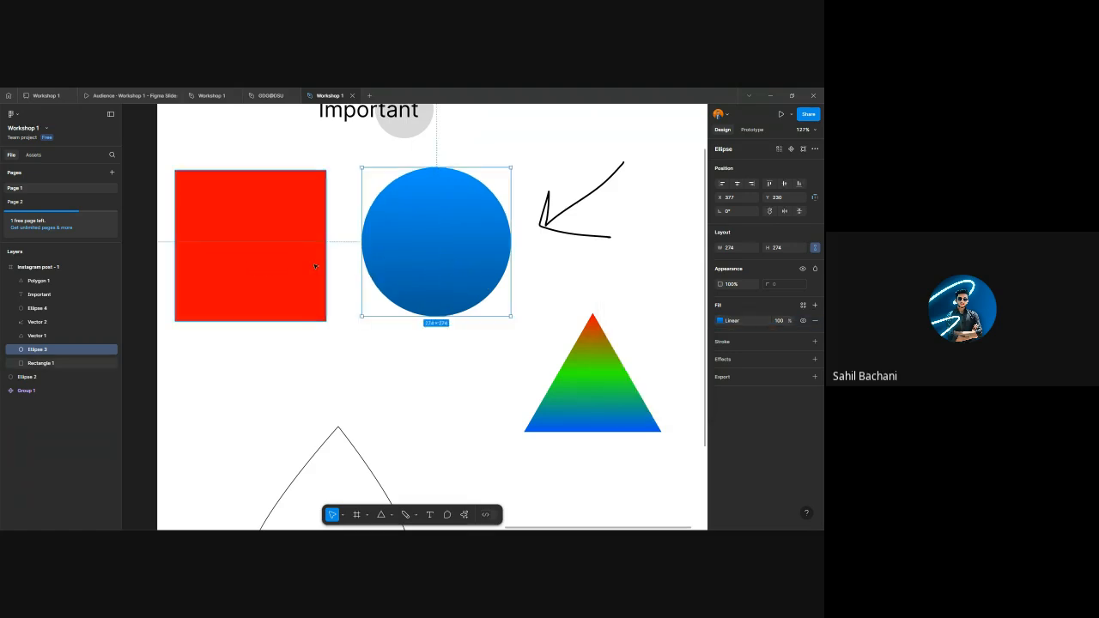
{"action": "left_click", "coordinate": [719, 320]}
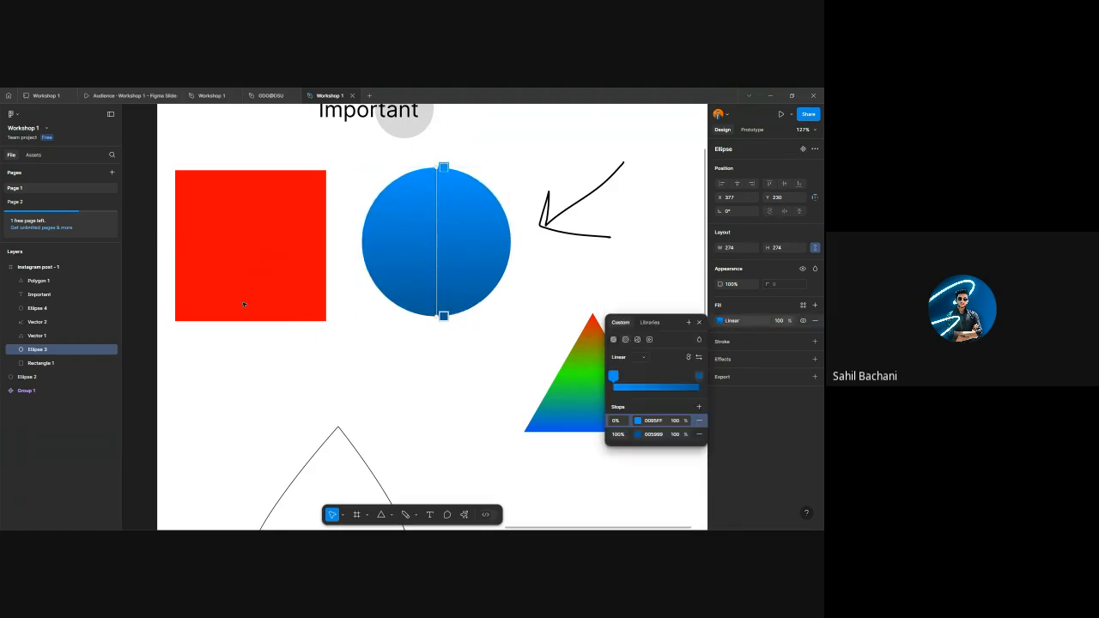
- Change the red square's fill to a linear gradient from red to a darker red
{"action": "left_click", "coordinate": [284, 249]}
{"action": "left_click", "coordinate": [720, 320]}
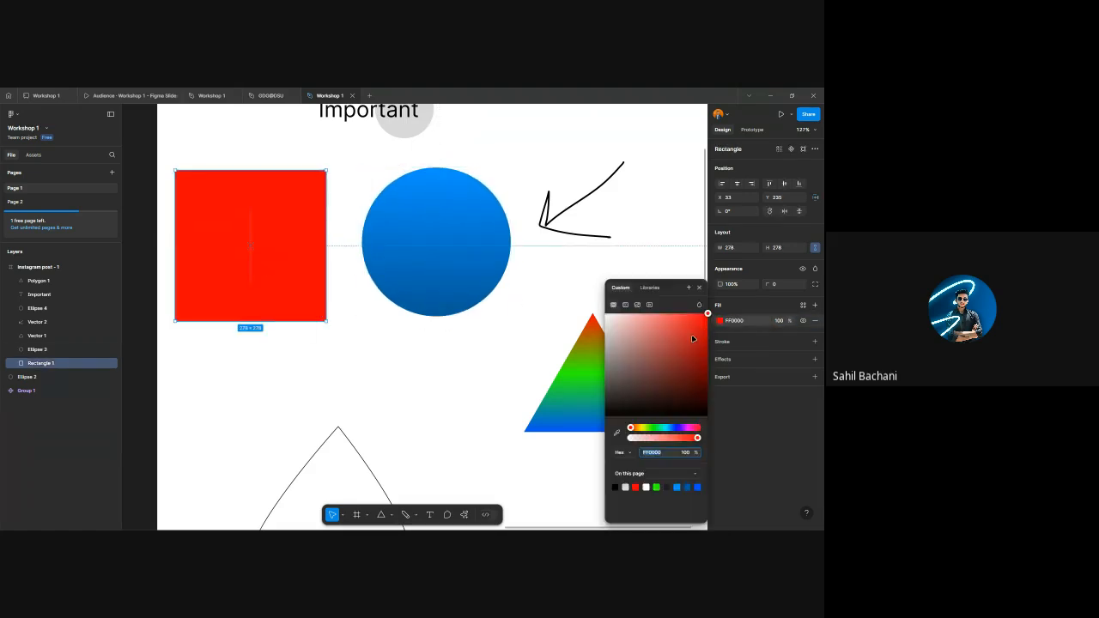
{"action": "left_click", "coordinate": [625, 306]}
{"action": "key", "text": "Escape"}
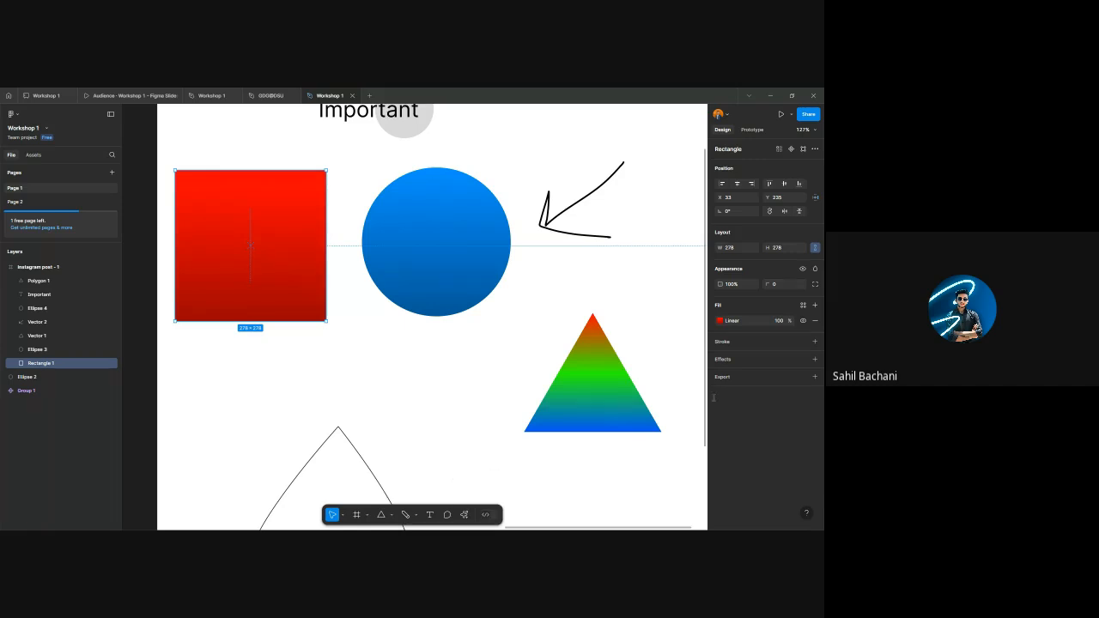
{"action": "scroll", "coordinate": [445, 392], "scroll_direction": "down", "scroll_amount": 3, "text": "ctrl"}
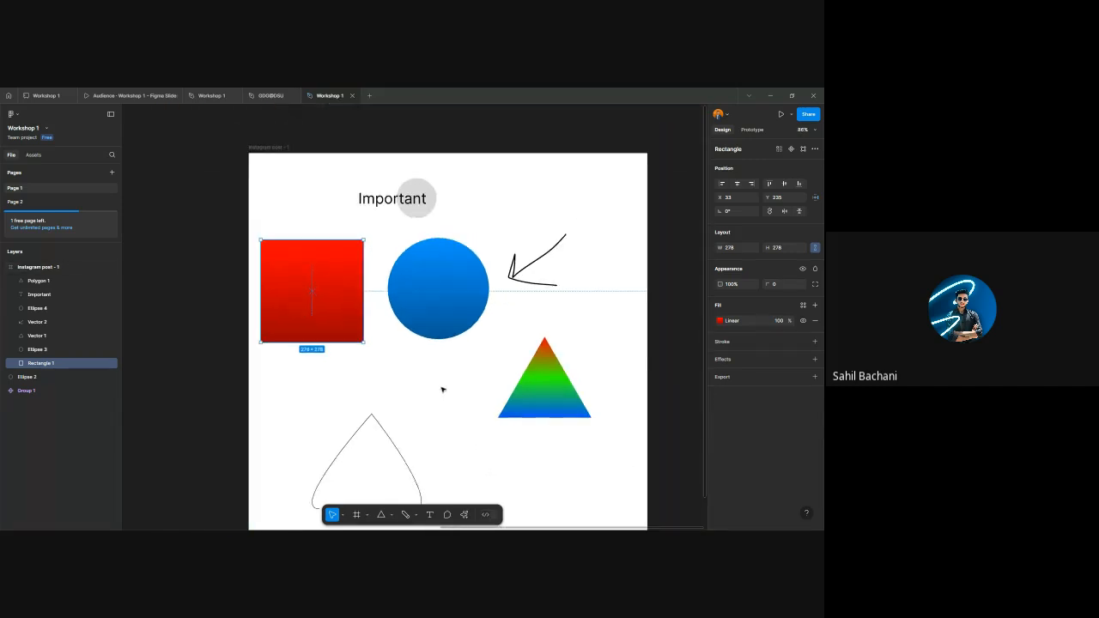
{"action": "scroll", "coordinate": [429, 385], "scroll_direction": "down", "scroll_amount": 2, "text": "ctrl"}
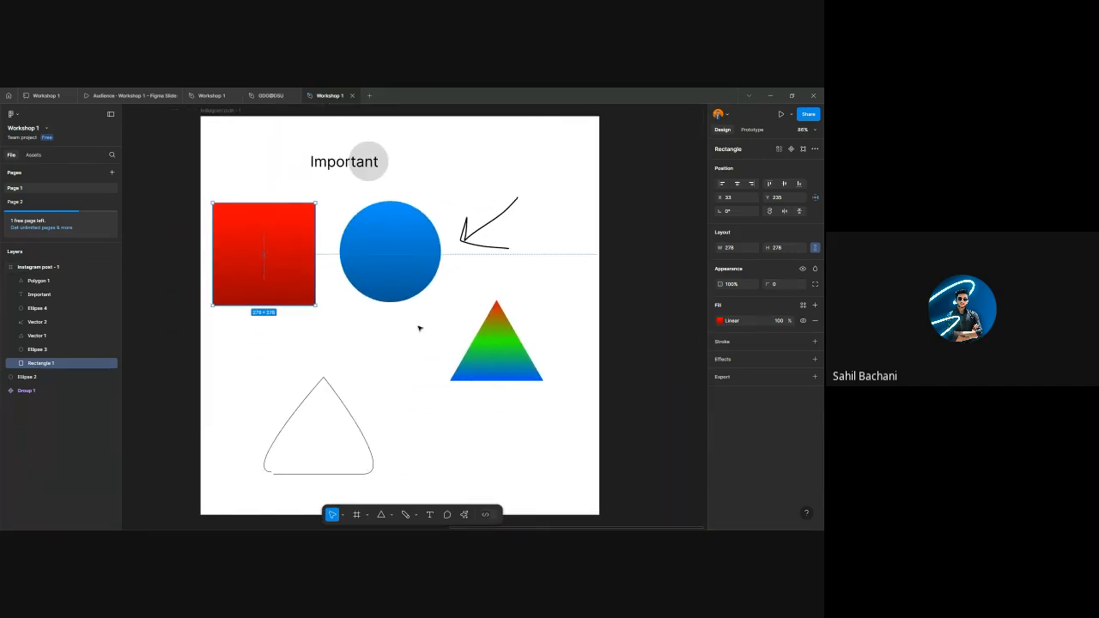
{"action": "scroll", "coordinate": [265, 286], "scroll_direction": "up", "scroll_amount": 2, "text": "ctrl"}
{"action": "scroll", "coordinate": [267, 287], "scroll_direction": "up", "scroll_amount": 1, "text": "ctrl"}
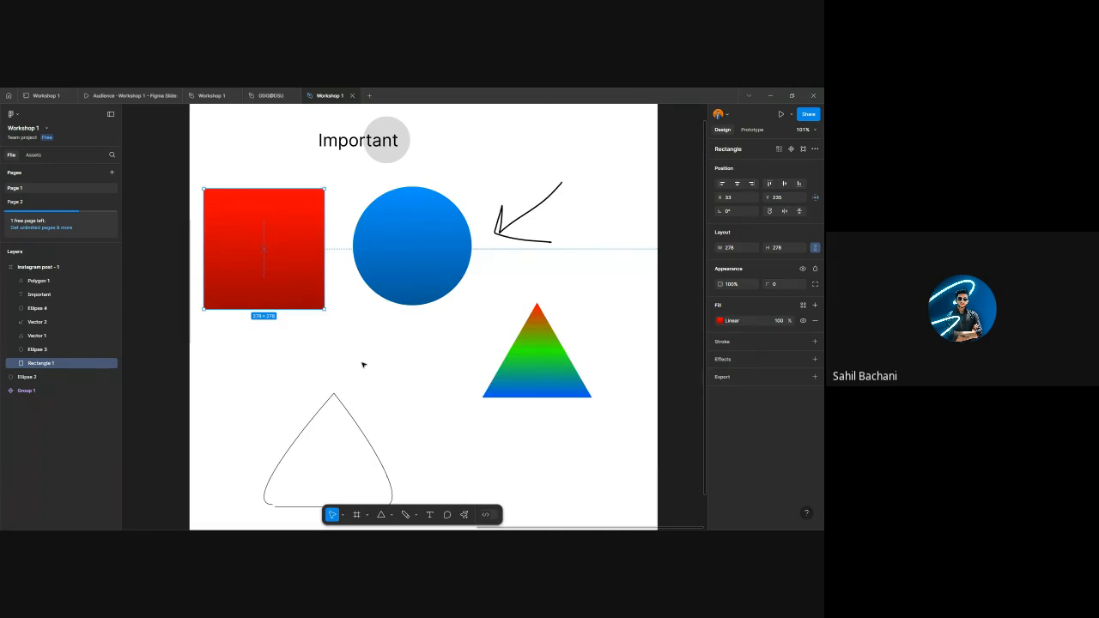
- Move the red square to about X 42, Y 249 on the Instagram post frame
{"action": "left_click_drag", "start_coordinate": [297, 252], "coordinate": [317, 265]}
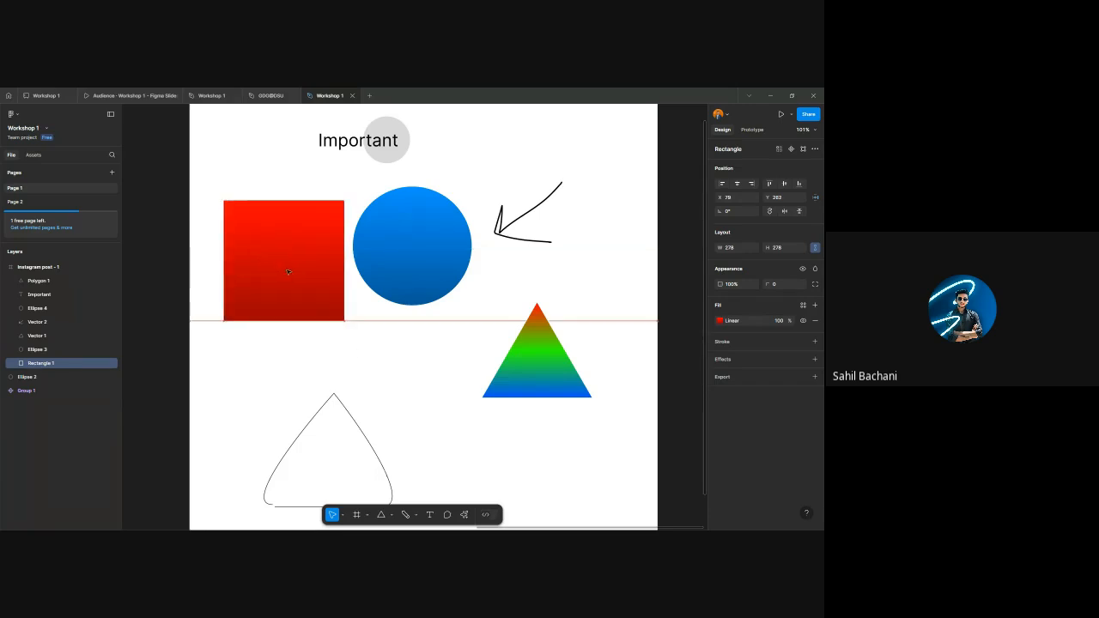
{"action": "scroll", "coordinate": [317, 265], "scroll_direction": "up", "scroll_amount": 5}
{"action": "scroll", "coordinate": [407, 332], "scroll_direction": "left", "scroll_amount": 3}
{"action": "left_click_drag", "start_coordinate": [407, 332], "coordinate": [377, 321]}
{"action": "scroll", "coordinate": [405, 382], "scroll_direction": "down", "scroll_amount": 1}
{"action": "scroll", "coordinate": [392, 353], "scroll_direction": "up", "scroll_amount": 3}
{"action": "scroll", "coordinate": [340, 352], "scroll_direction": "up", "scroll_amount": 1}
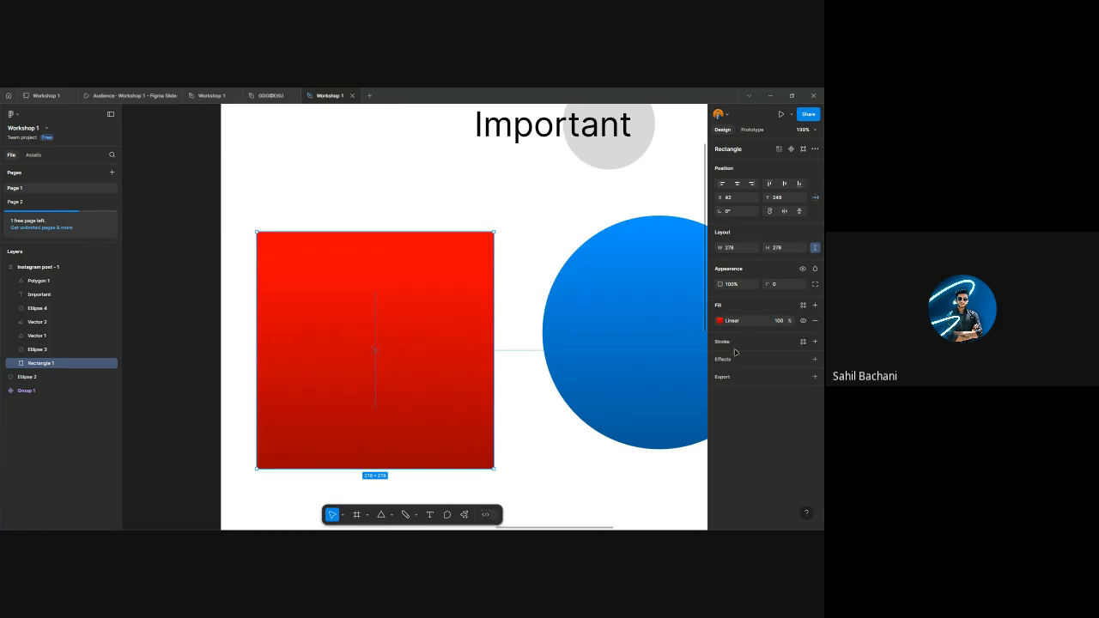
- Add a stroke to the red square and colour it bright blue, 0048FF
{"action": "left_click", "coordinate": [815, 341]}
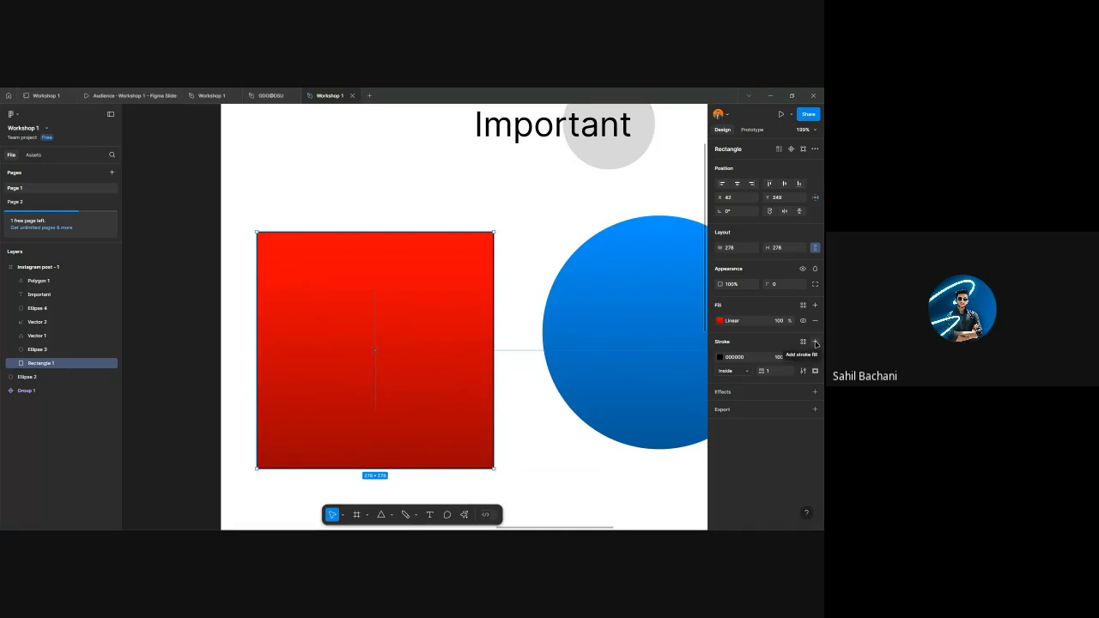
{"action": "left_click", "coordinate": [535, 252]}
{"action": "left_click", "coordinate": [491, 279]}
{"action": "left_click", "coordinate": [720, 357]}
{"action": "mouse_move", "coordinate": [685, 349]}
{"action": "left_mouse_down"}
{"action": "mouse_move", "coordinate": [650, 373]}
{"action": "mouse_move", "coordinate": [610, 314]}
{"action": "mouse_move", "coordinate": [650, 388]}
{"action": "mouse_move", "coordinate": [707, 313]}
{"action": "left_mouse_up"}
{"action": "left_click", "coordinate": [673, 429]}
- Set the red square's stroke weight to 10 and close the stroke colour settings
{"action": "left_click", "coordinate": [779, 371]}
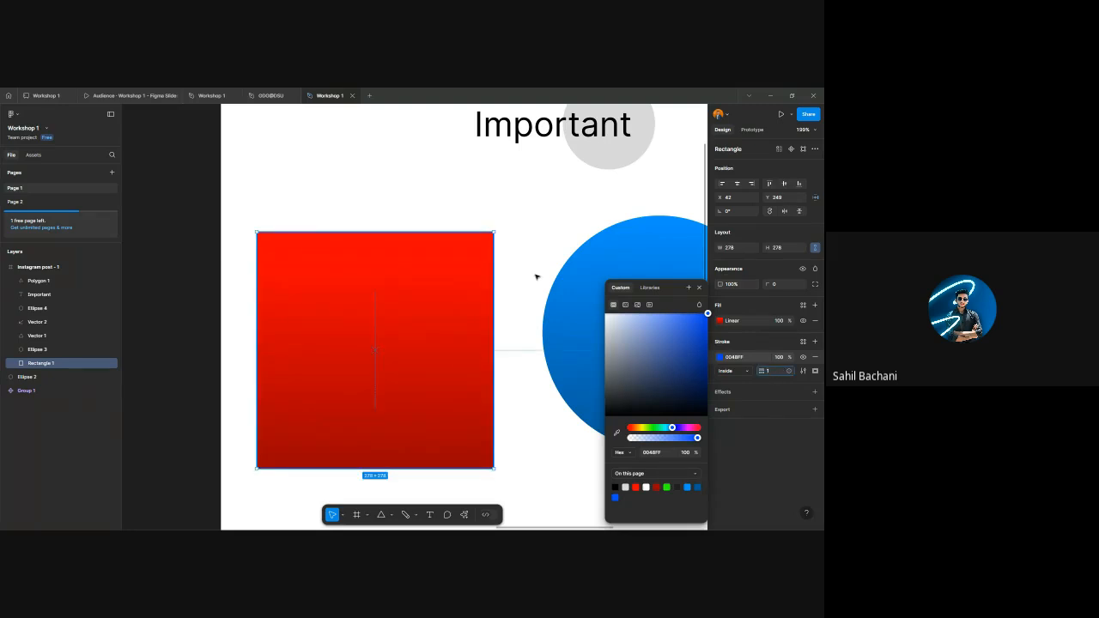
{"action": "key", "text": "Return"}
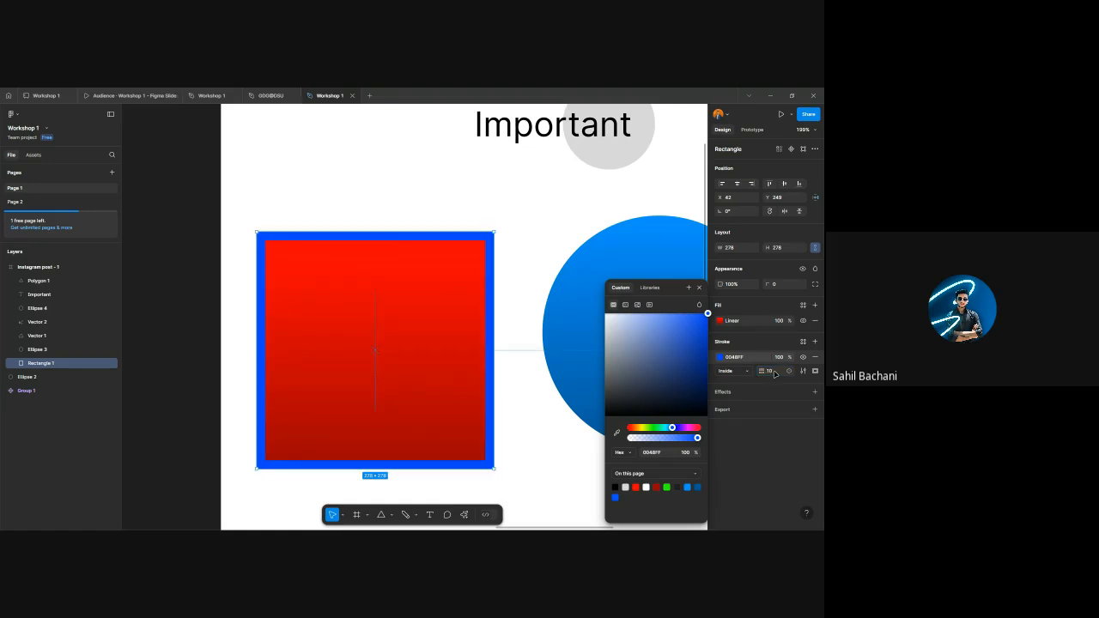
{"action": "left_click", "coordinate": [483, 190]}
{"action": "left_click", "coordinate": [450, 316]}
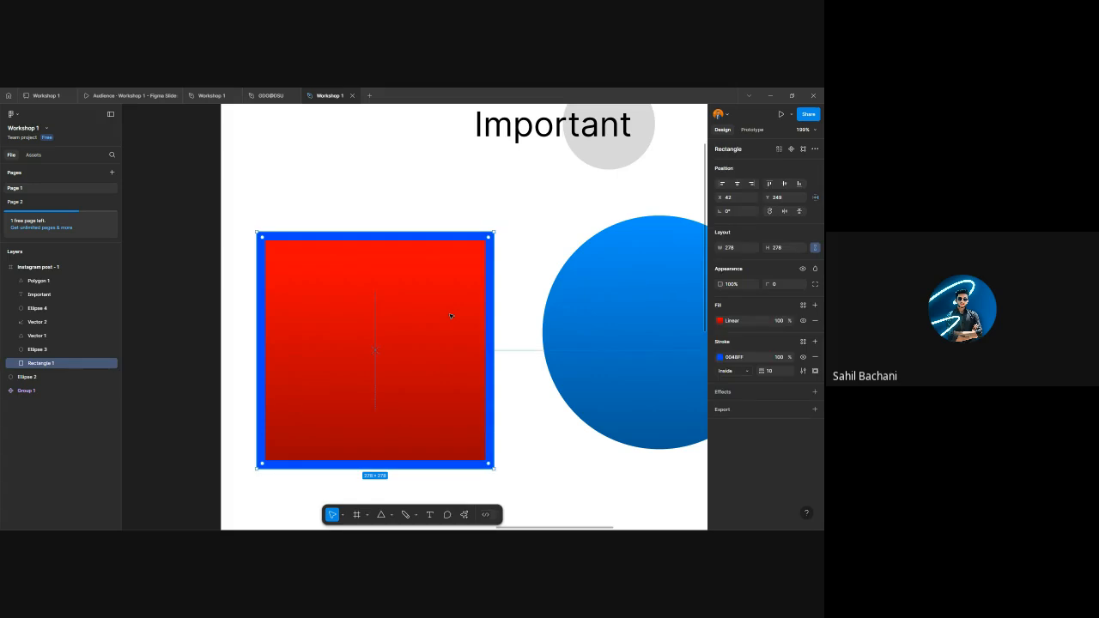
- Try the Inside and Outside stroke positions on the red square, ending with Center
{"action": "left_click", "coordinate": [729, 371]}
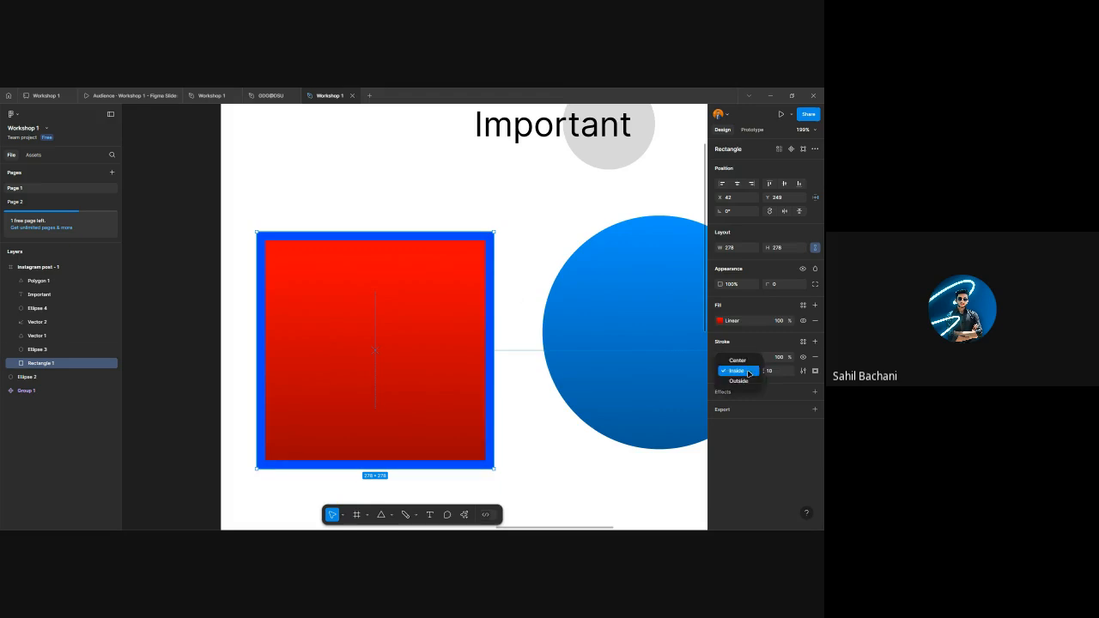
{"action": "left_click", "coordinate": [739, 371]}
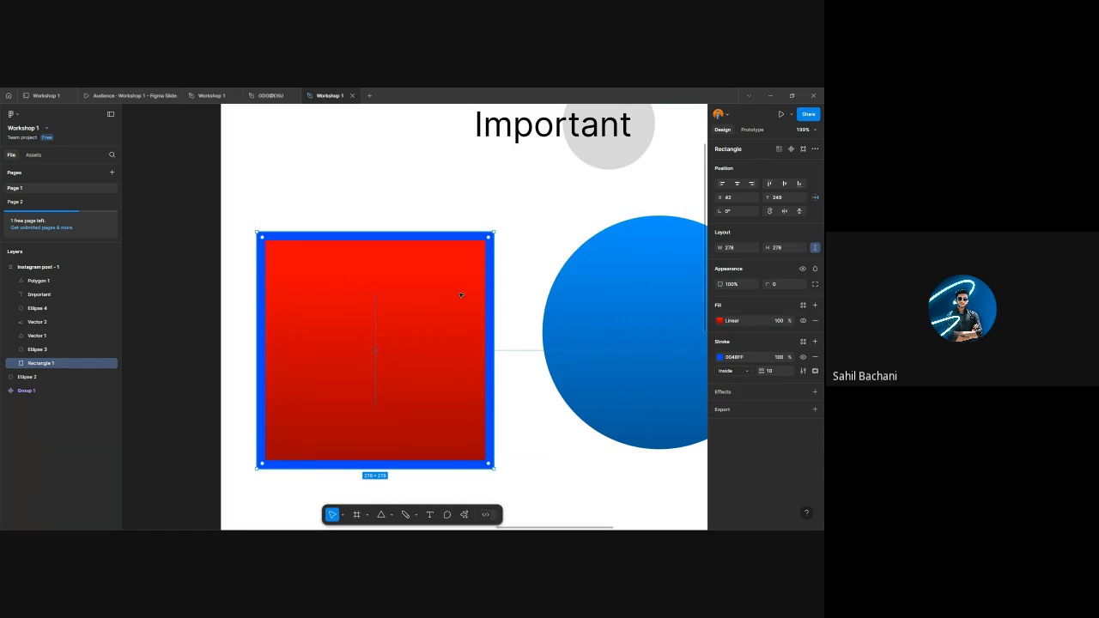
{"action": "left_click", "coordinate": [730, 370]}
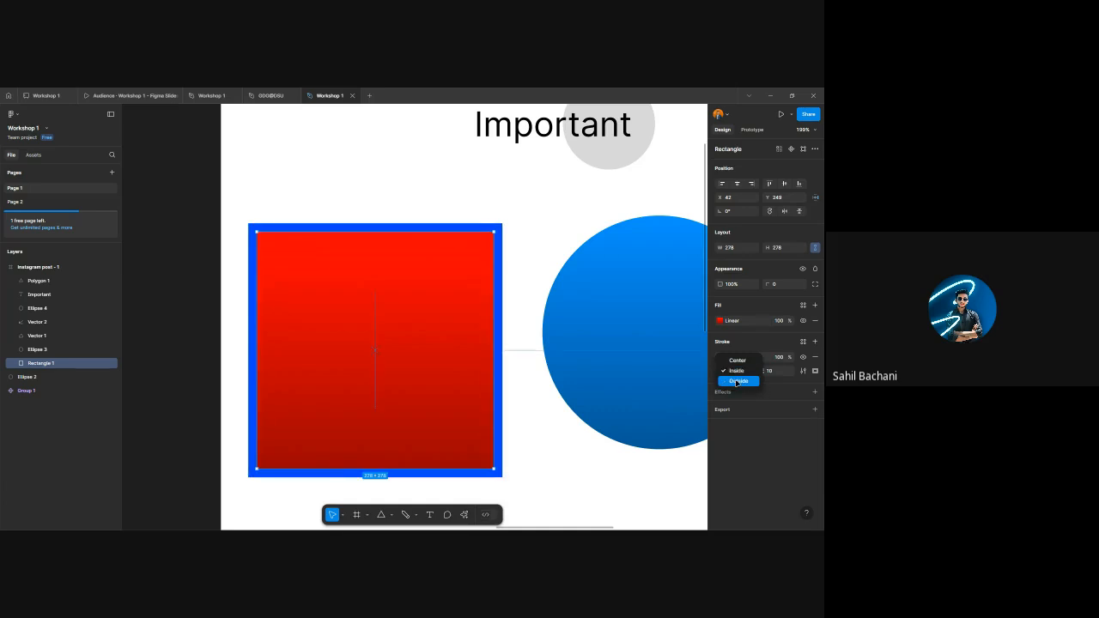
{"action": "left_click", "coordinate": [736, 382]}
{"action": "left_click", "coordinate": [736, 371]}
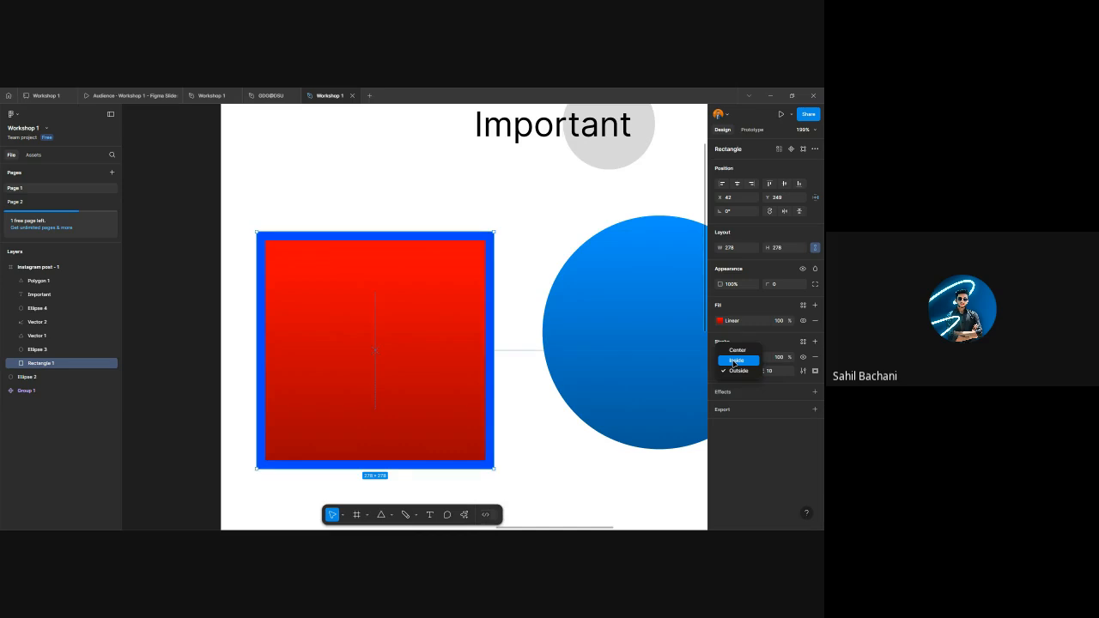
{"action": "left_click", "coordinate": [736, 349]}
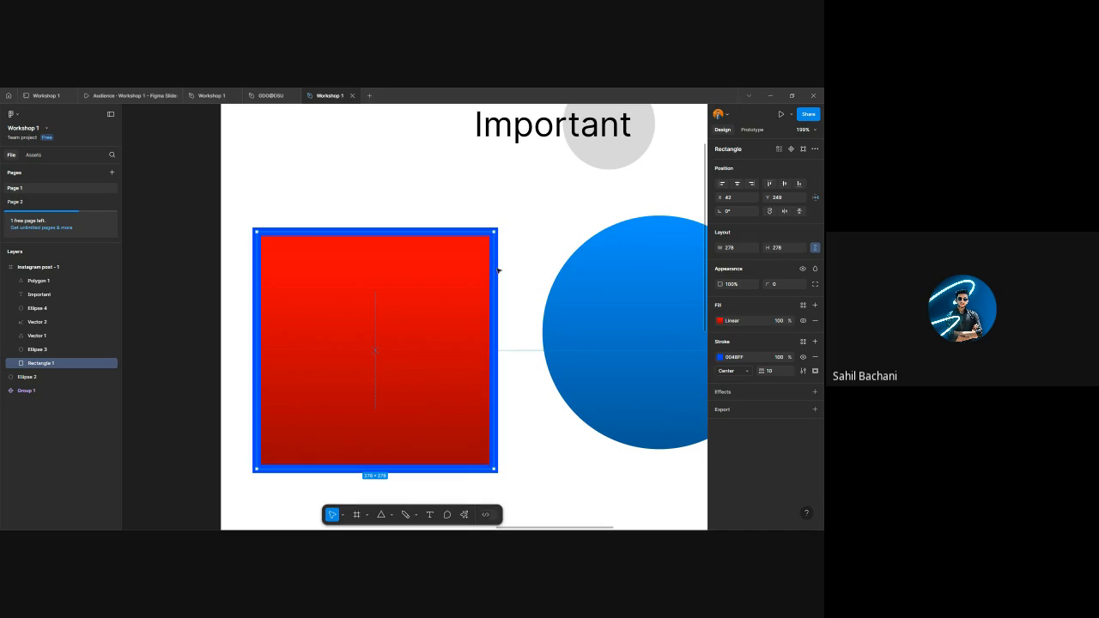
- Inspect the centred stroke up close and change the red square's stroke style to Dash
{"action": "scroll", "coordinate": [498, 261], "scroll_direction": "up", "scroll_amount": 10}
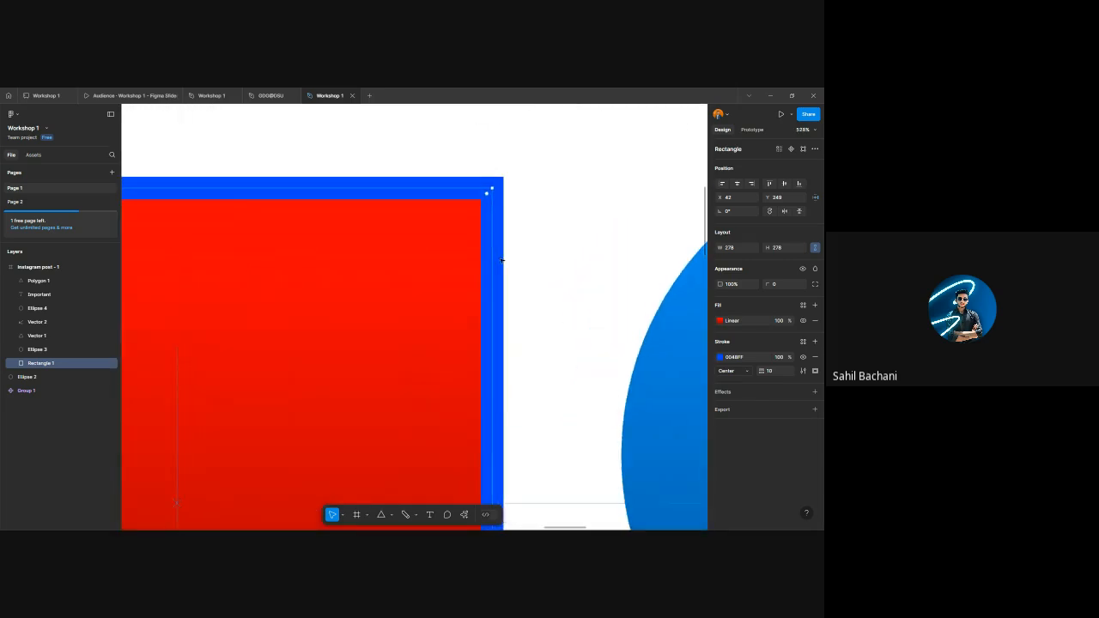
{"action": "scroll", "coordinate": [484, 267], "scroll_direction": "up", "scroll_amount": 1}
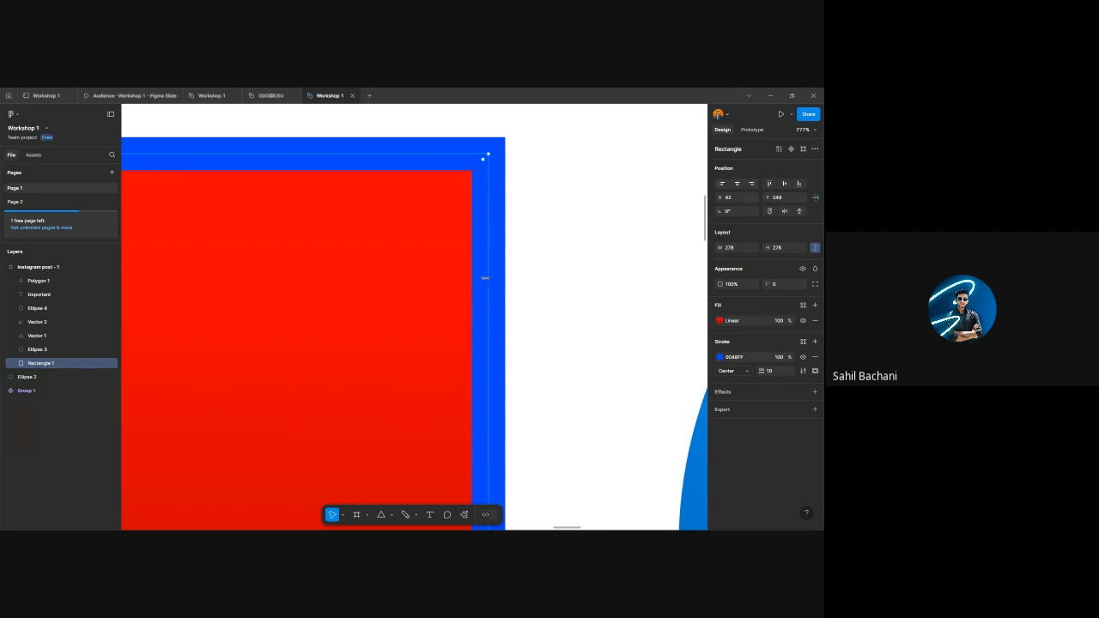
{"action": "scroll", "coordinate": [454, 293], "scroll_direction": "down", "scroll_amount": 5}
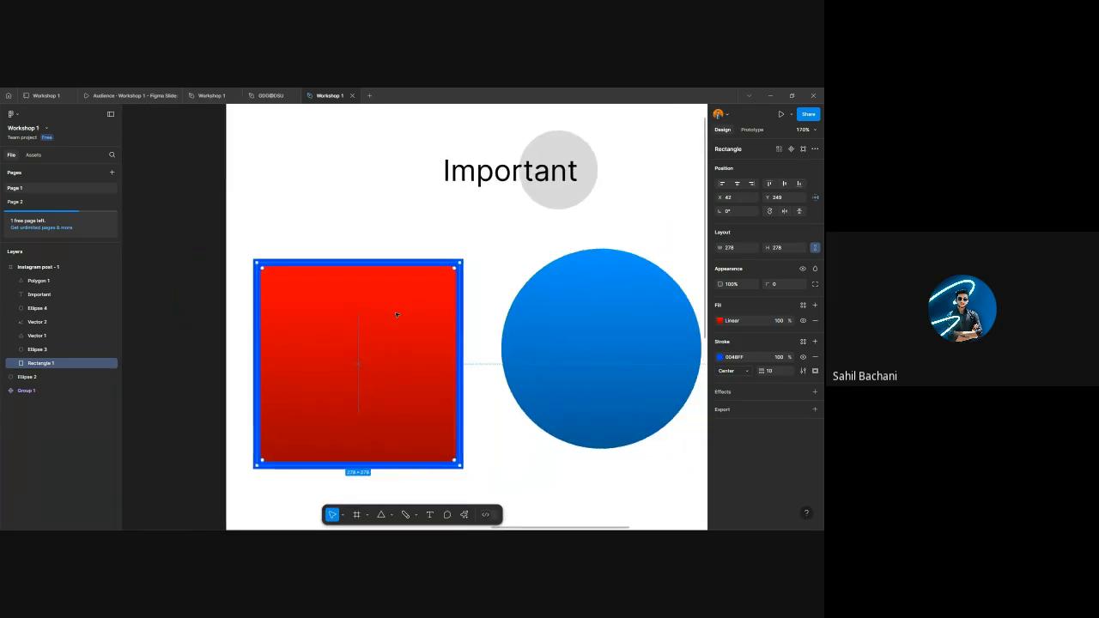
{"action": "scroll", "coordinate": [420, 328], "scroll_direction": "down", "scroll_amount": 2}
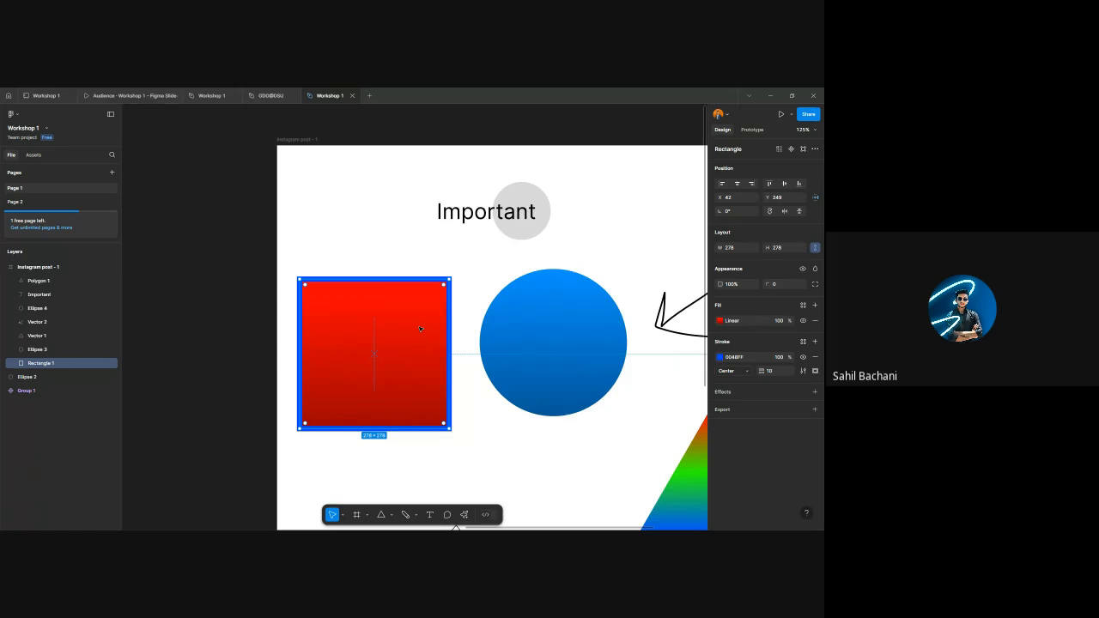
{"action": "scroll", "coordinate": [542, 363], "scroll_direction": "up", "scroll_amount": 3}
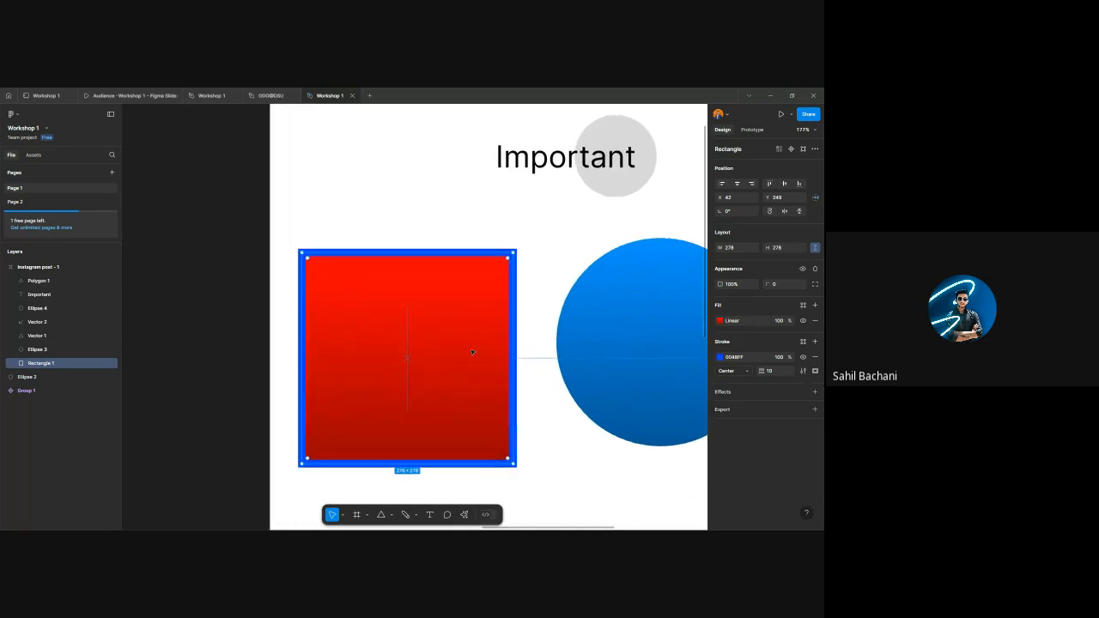
{"action": "left_click", "coordinate": [803, 371]}
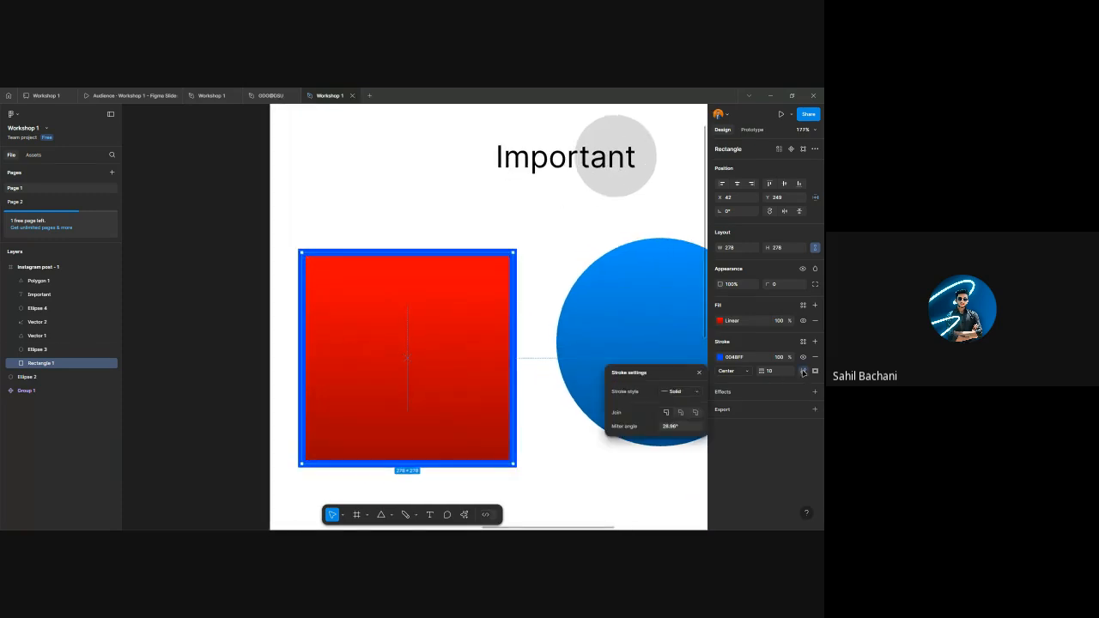
{"action": "left_click", "coordinate": [680, 393]}
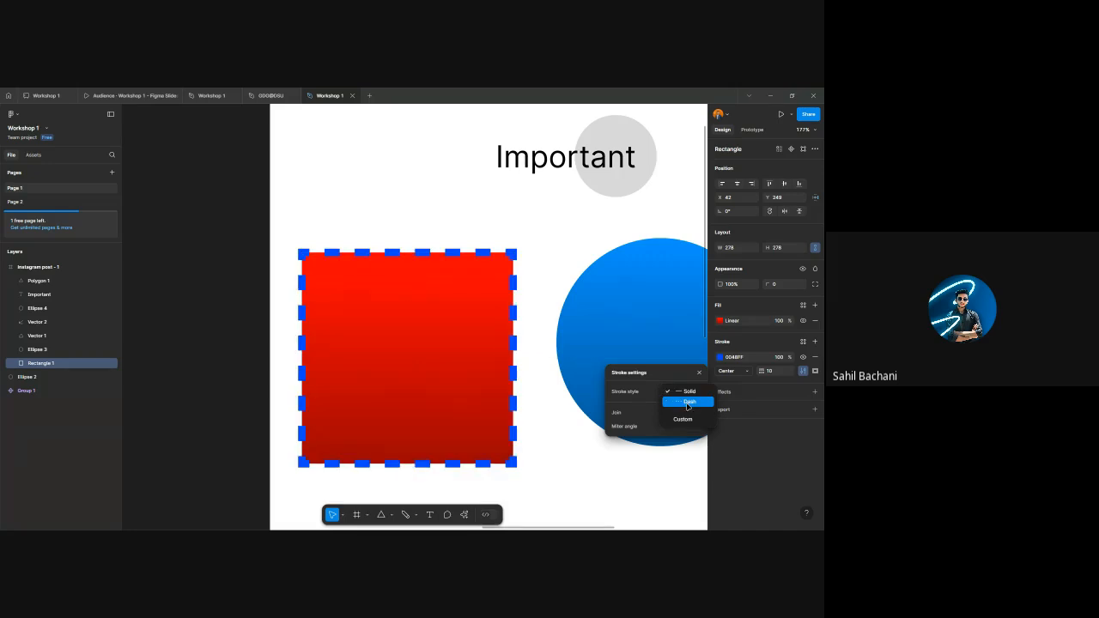
{"action": "left_click", "coordinate": [687, 401]}
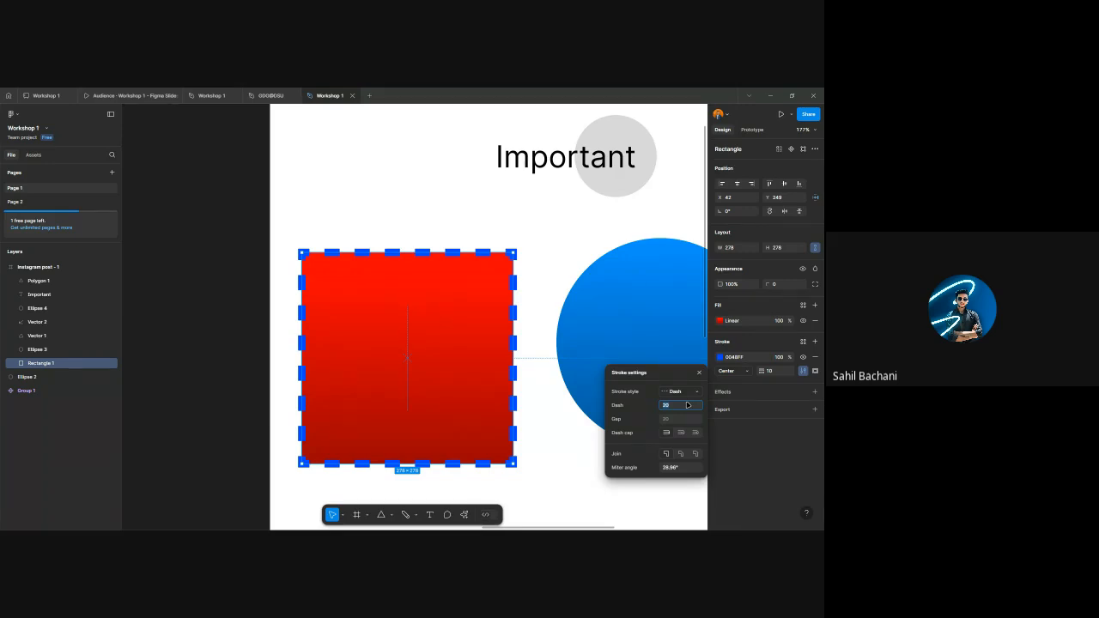
- Try dash lengths of 30 and 10 on the red square's stroke
{"action": "left_click_drag", "start_coordinate": [658, 407], "coordinate": [667, 405]}
{"action": "left_click", "coordinate": [682, 403]}
{"action": "type", "text": "30"}
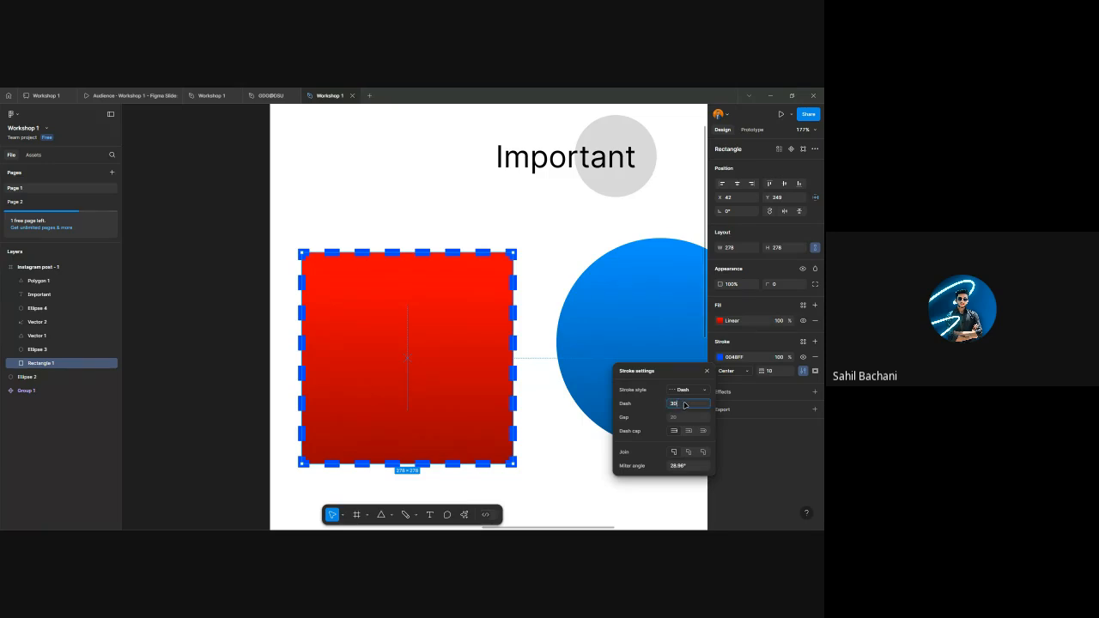
{"action": "key", "text": "Return"}
{"action": "left_click", "coordinate": [684, 404]}
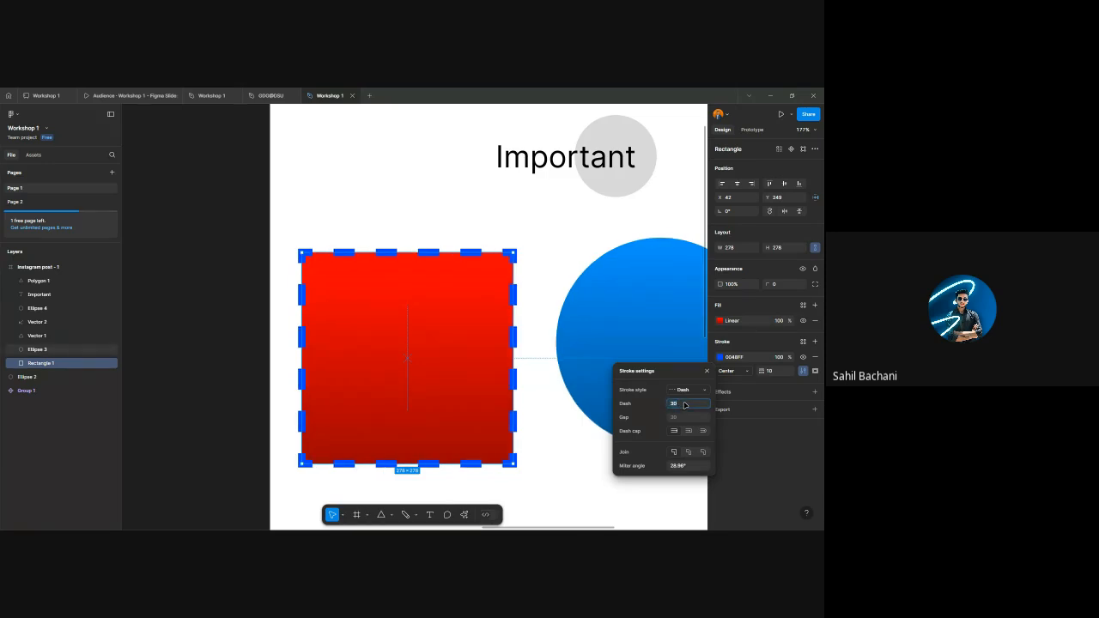
{"action": "type", "text": "10"}
{"action": "key", "text": "Return"}
{"action": "left_click_drag", "start_coordinate": [662, 371], "coordinate": [649, 368]}
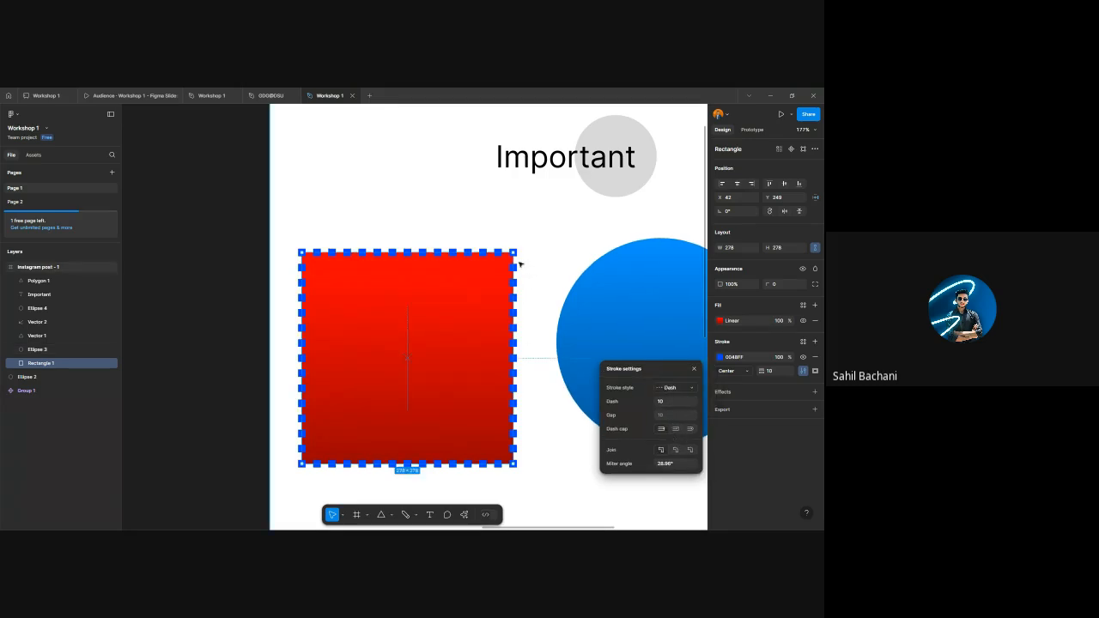
- Give the red square's dashes round caps and set the dash length to 20
{"action": "scroll", "coordinate": [521, 266], "scroll_direction": "up", "scroll_amount": 5}
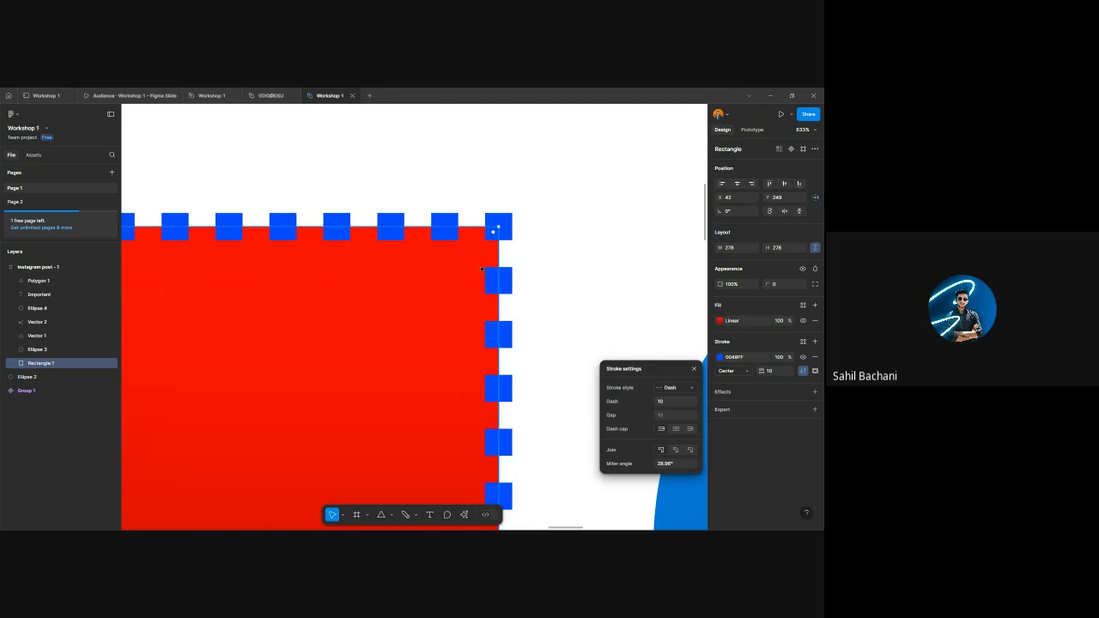
{"action": "left_click", "coordinate": [690, 429]}
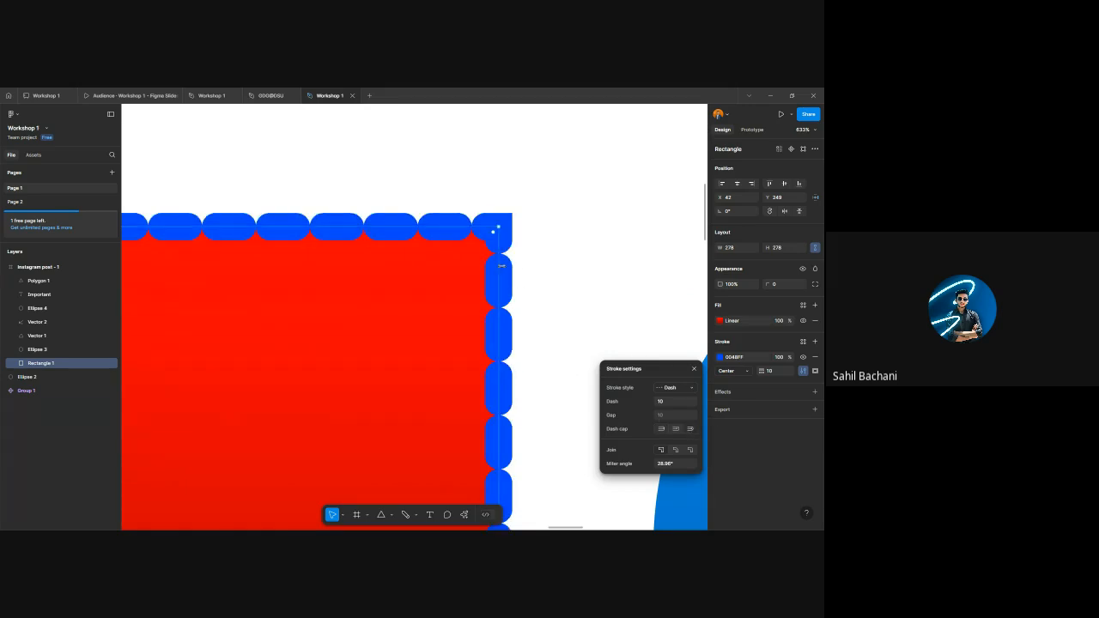
{"action": "scroll", "coordinate": [491, 261], "scroll_direction": "down", "scroll_amount": 3}
{"action": "left_click", "coordinate": [673, 405]}
{"action": "type", "text": "20"}
{"action": "key", "text": "Return"}
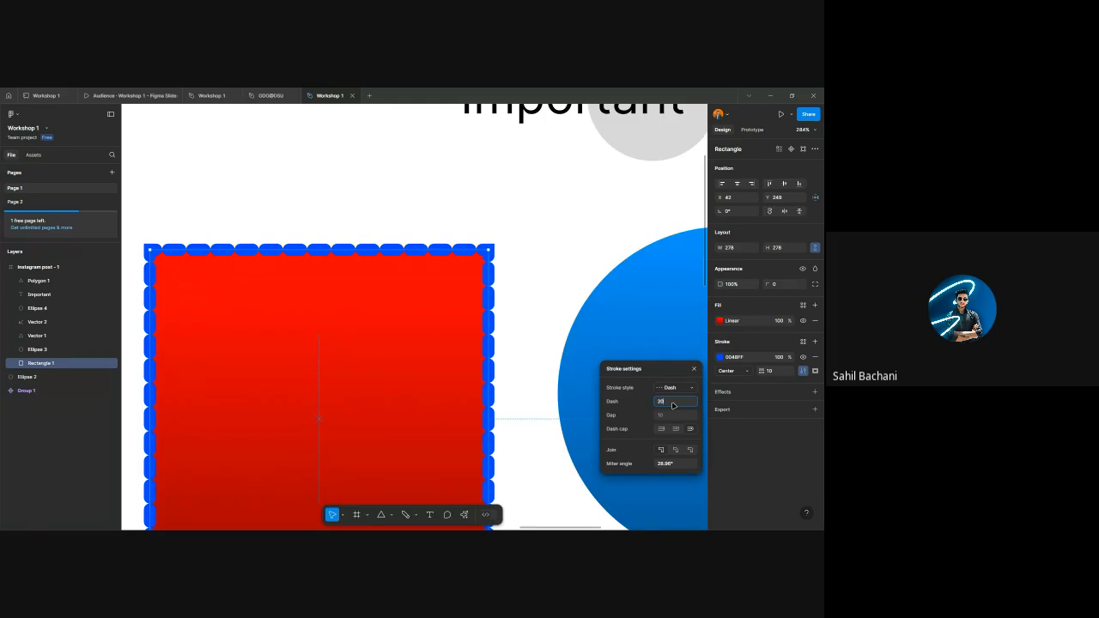
- Change the corner join of the red square's dashed stroke to round and inspect the lower-right corner
{"action": "scroll", "coordinate": [482, 271], "scroll_direction": "down", "scroll_amount": 1}
{"action": "scroll", "coordinate": [482, 271], "scroll_direction": "down", "scroll_amount": 2}
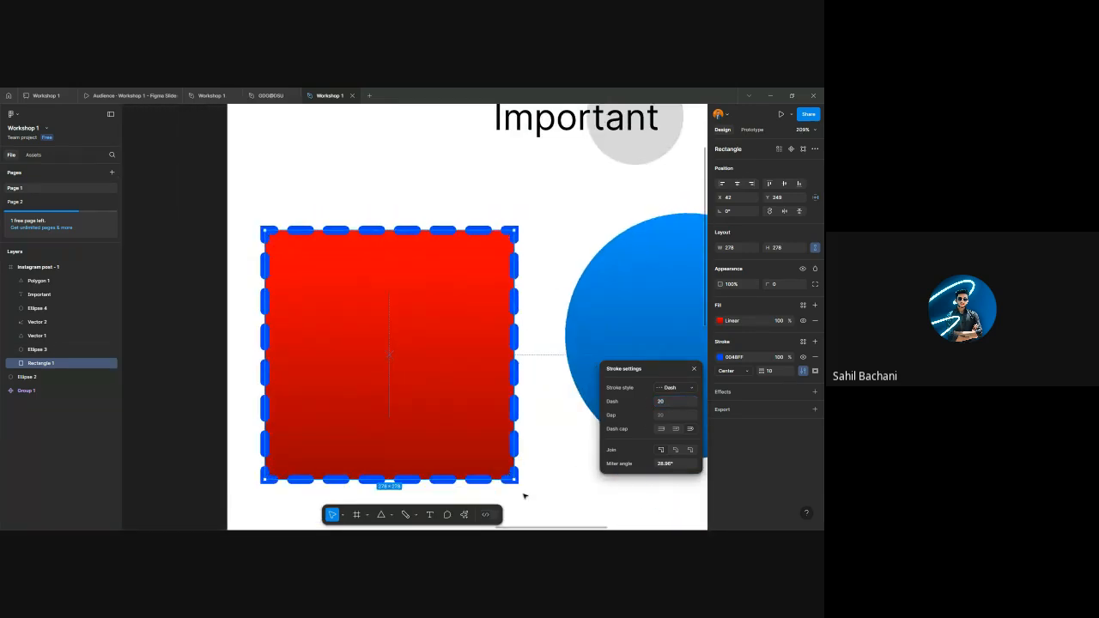
{"action": "scroll", "coordinate": [521, 495], "scroll_direction": "up", "scroll_amount": 3}
{"action": "scroll", "coordinate": [521, 489], "scroll_direction": "down", "scroll_amount": 1}
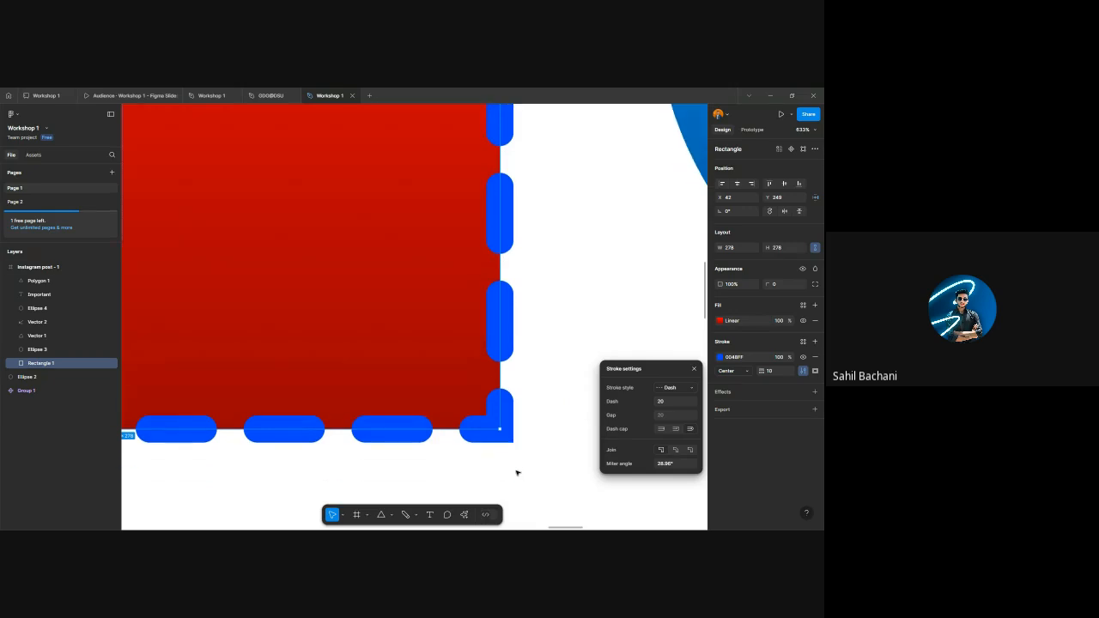
{"action": "left_click", "coordinate": [690, 450]}
{"action": "scroll", "coordinate": [498, 426], "scroll_direction": "up", "scroll_amount": 2}
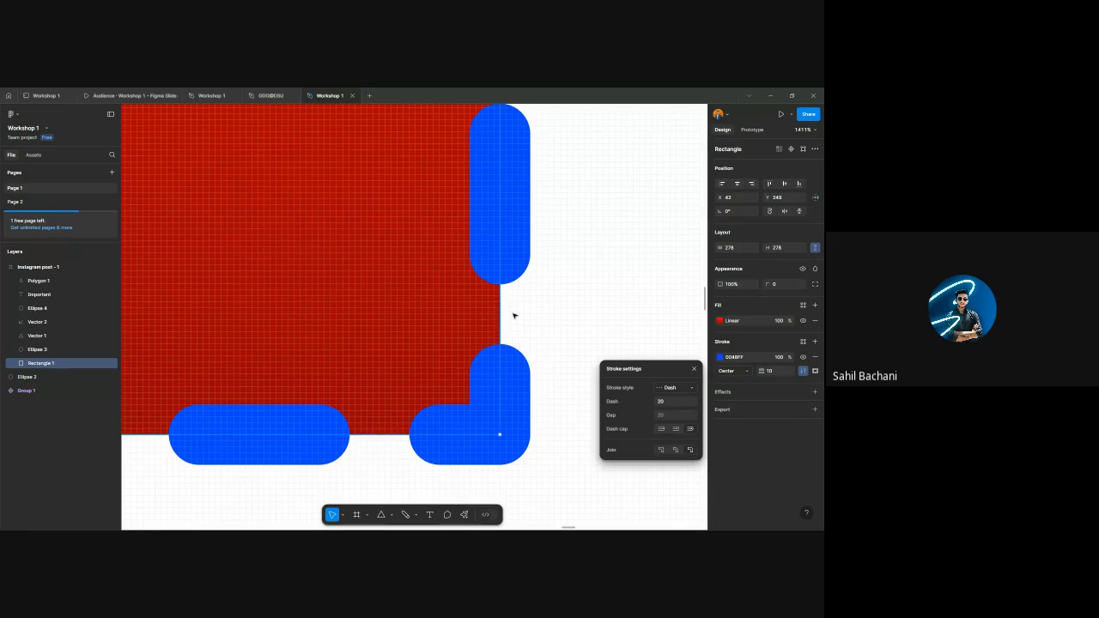
{"action": "scroll", "coordinate": [513, 316], "scroll_direction": "down", "scroll_amount": 3}
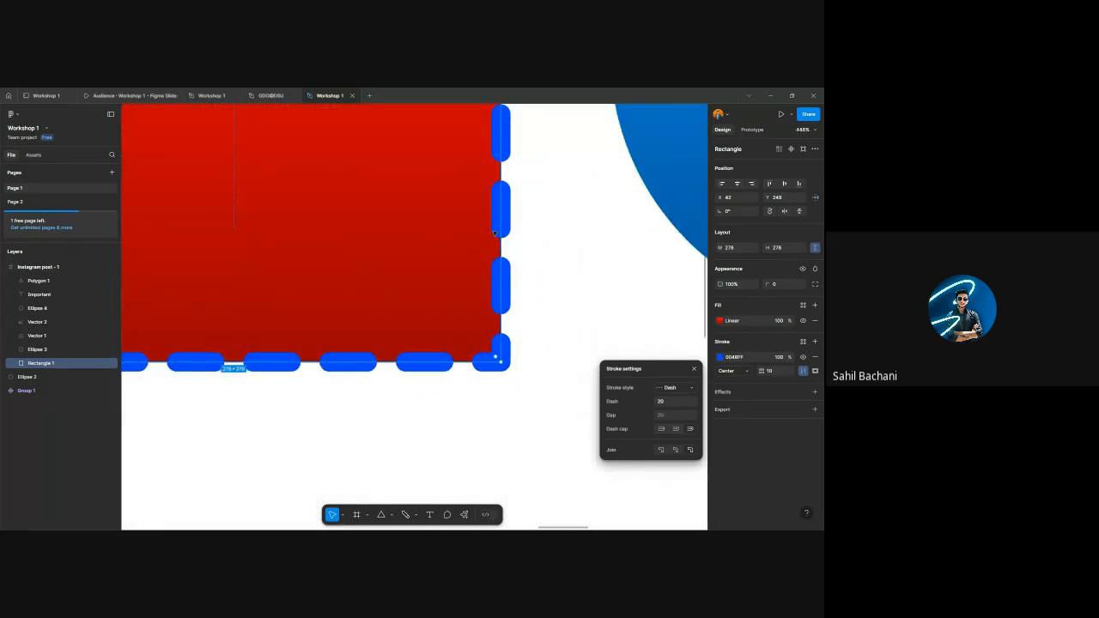
{"action": "scroll", "coordinate": [500, 370], "scroll_direction": "up", "scroll_amount": 3}
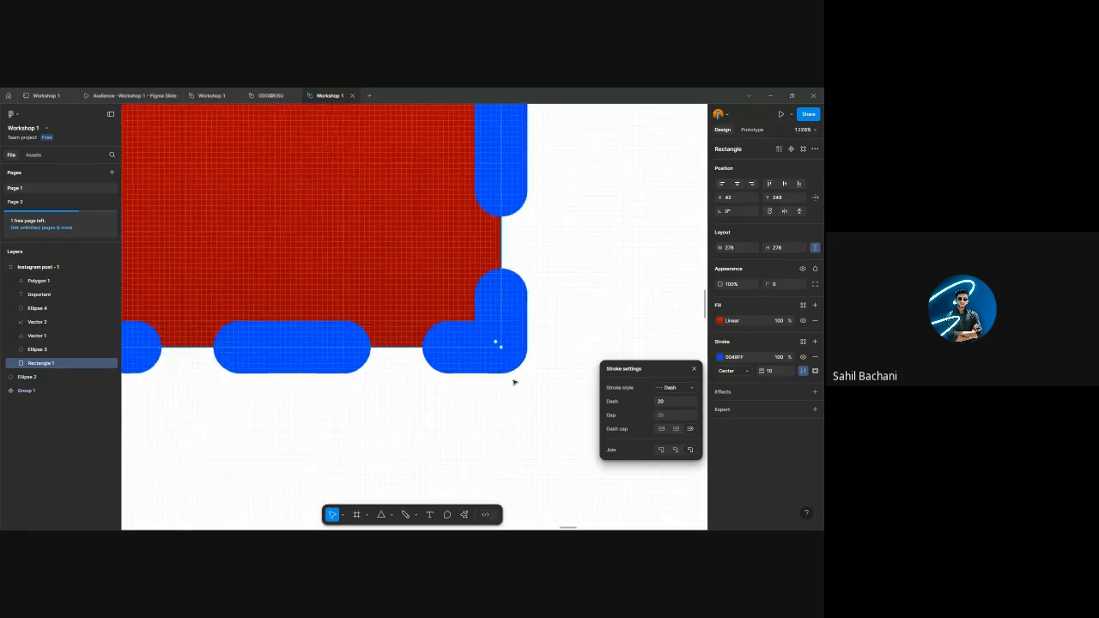
- Reopen the red square's stroke settings, try the bevelled corner join, and deselect the square
{"action": "key", "text": "Escape"}
{"action": "left_click_drag", "start_coordinate": [550, 416], "coordinate": [428, 270]}
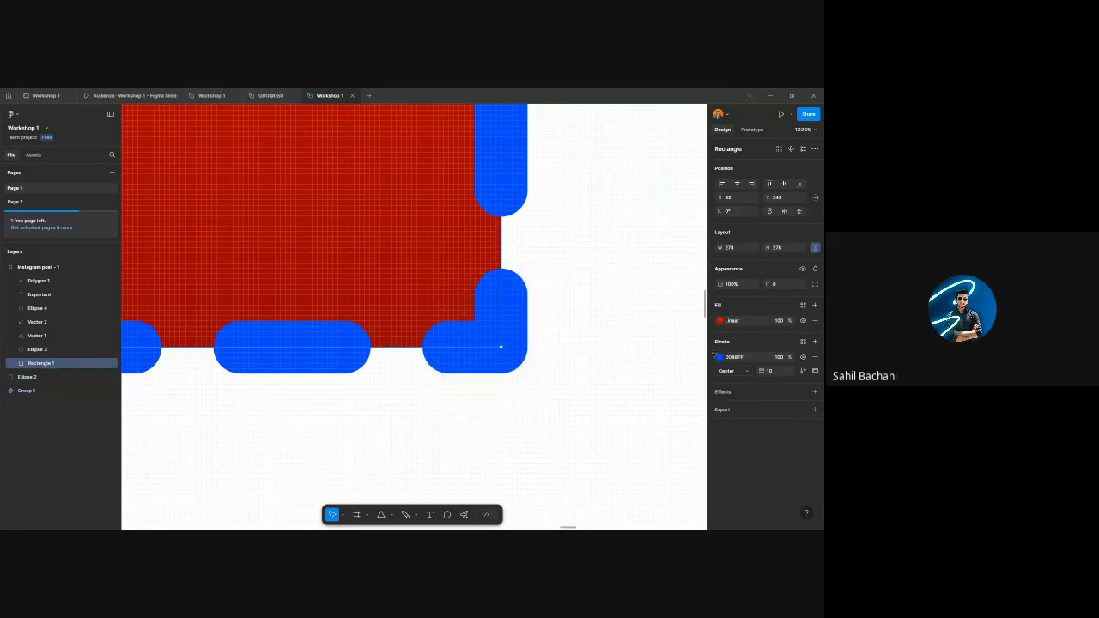
{"action": "left_click", "coordinate": [815, 371]}
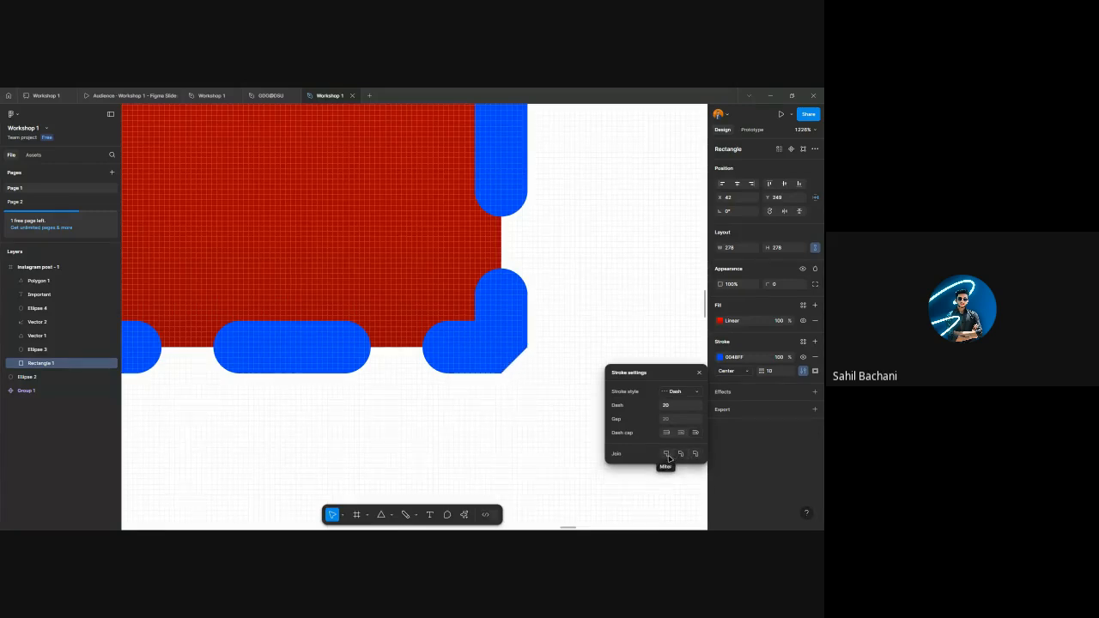
{"action": "left_click", "coordinate": [566, 283]}
- Move the red square to about X 62, Y 220, level with the top of the large blue circle
{"action": "scroll", "coordinate": [488, 373], "scroll_direction": "down", "scroll_amount": 10}
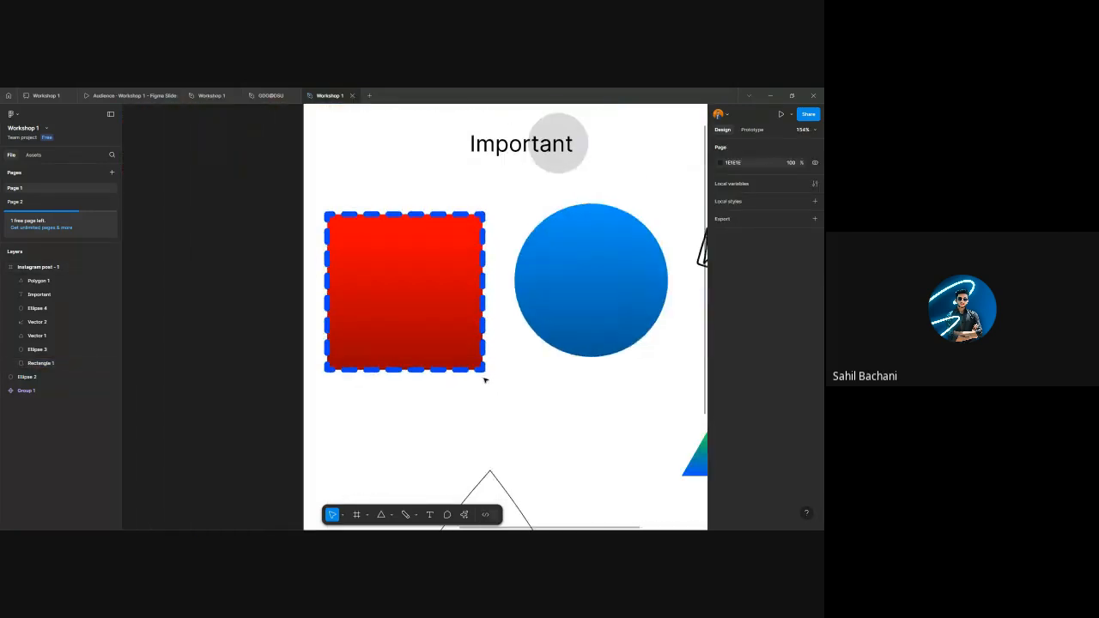
{"action": "scroll", "coordinate": [447, 374], "scroll_direction": "up", "scroll_amount": 3}
{"action": "left_click", "coordinate": [445, 302]}
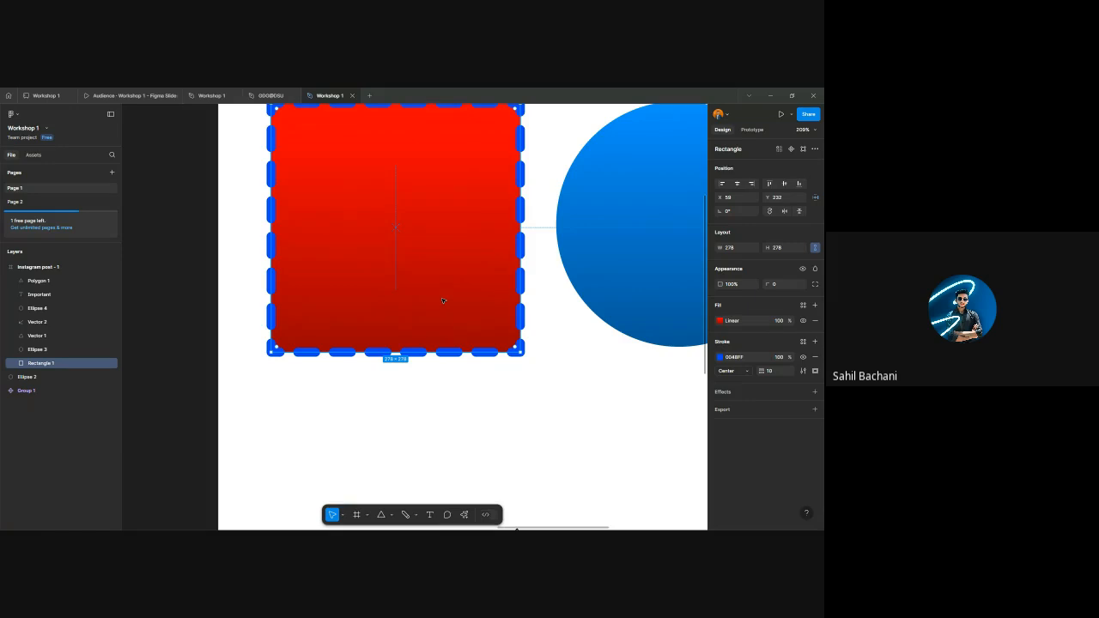
{"action": "scroll", "coordinate": [445, 333], "scroll_direction": "down", "scroll_amount": 4}
{"action": "left_click_drag", "start_coordinate": [449, 319], "coordinate": [451, 317]}
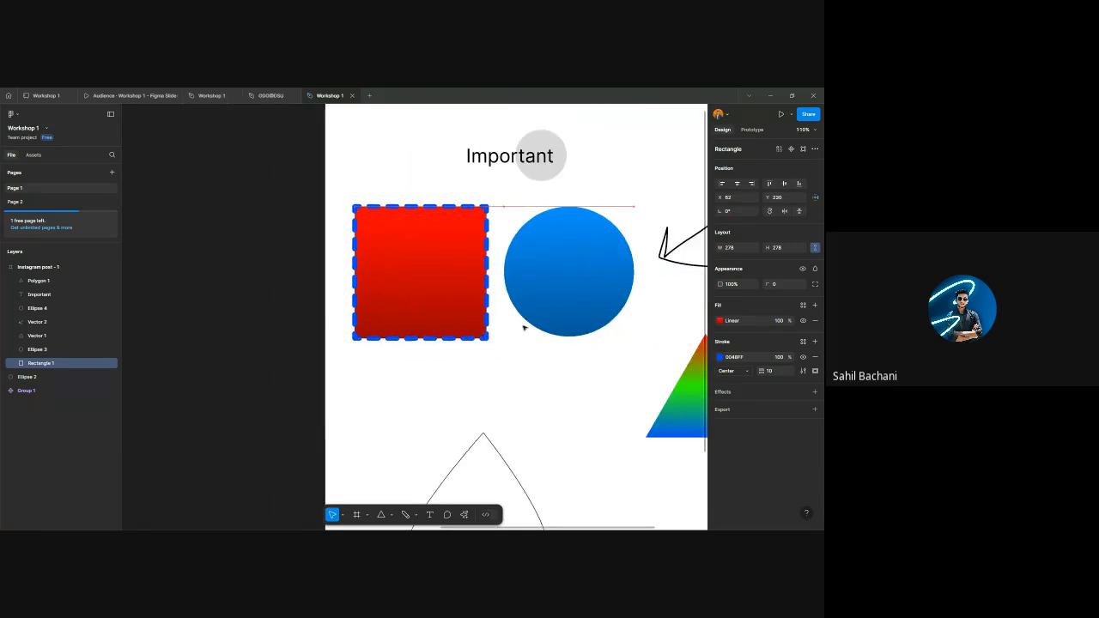
- Move the red square slightly down and to the right, to about X 77, Y 244
{"action": "scroll", "coordinate": [443, 377], "scroll_direction": "up", "scroll_amount": 3}
{"action": "left_click", "coordinate": [440, 352]}
{"action": "scroll", "coordinate": [435, 363], "scroll_direction": "up", "scroll_amount": 3}
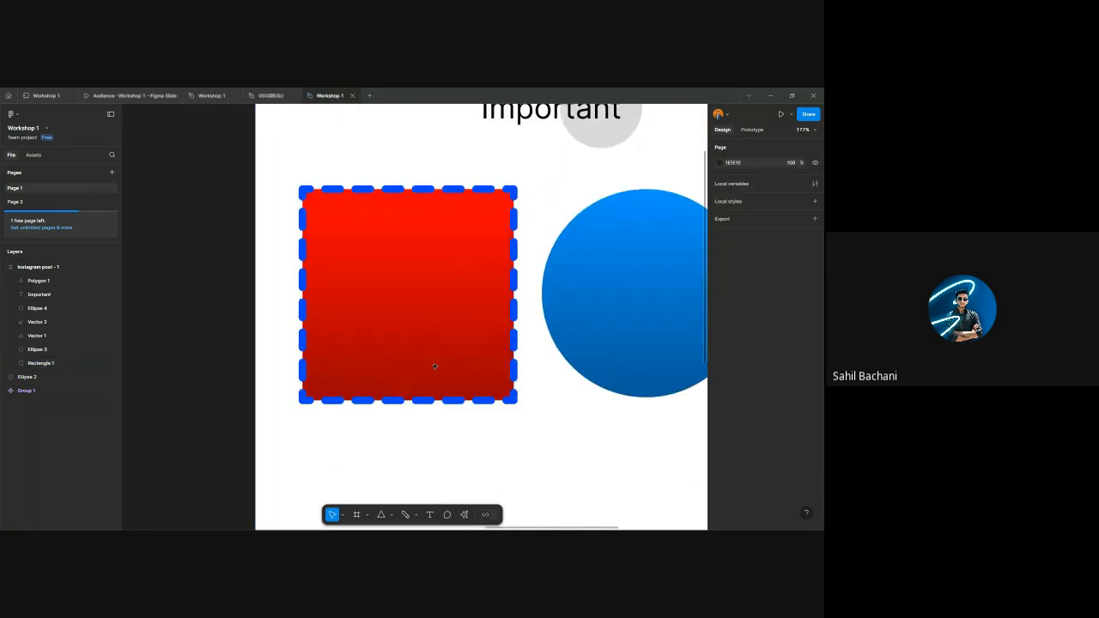
{"action": "left_click", "coordinate": [412, 314]}
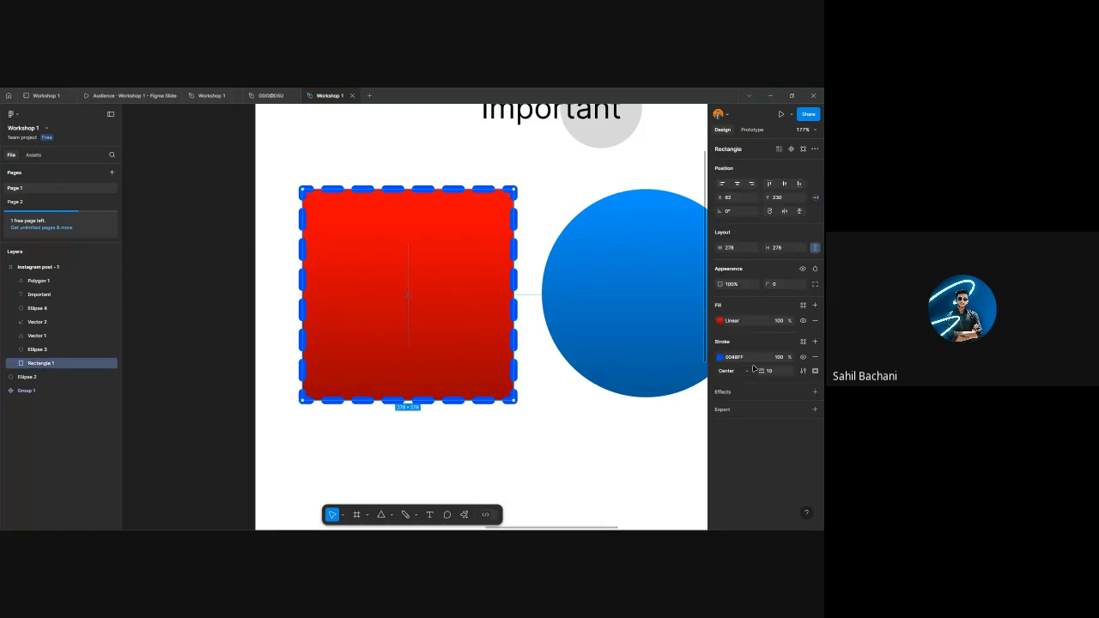
{"action": "scroll", "coordinate": [481, 387], "scroll_direction": "up", "scroll_amount": 1}
{"action": "left_click_drag", "start_coordinate": [451, 370], "coordinate": [462, 380]}
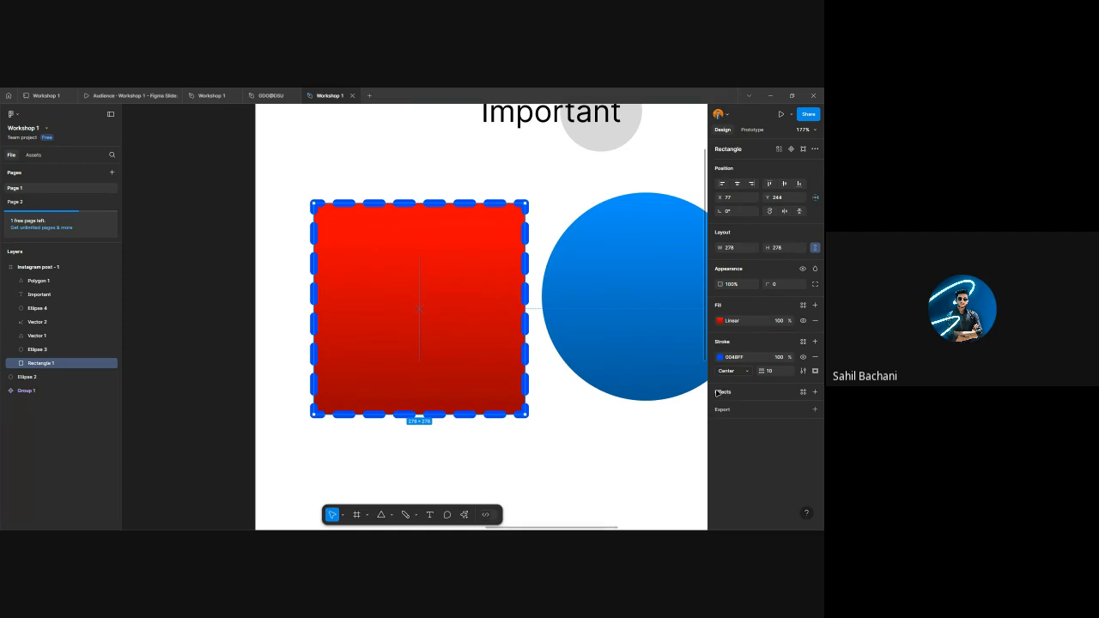
- Add a drop shadow to the red square, raise its blur to about 7 and set its colour opacity to 100%
{"action": "left_click", "coordinate": [815, 391]}
{"action": "left_click", "coordinate": [774, 408]}
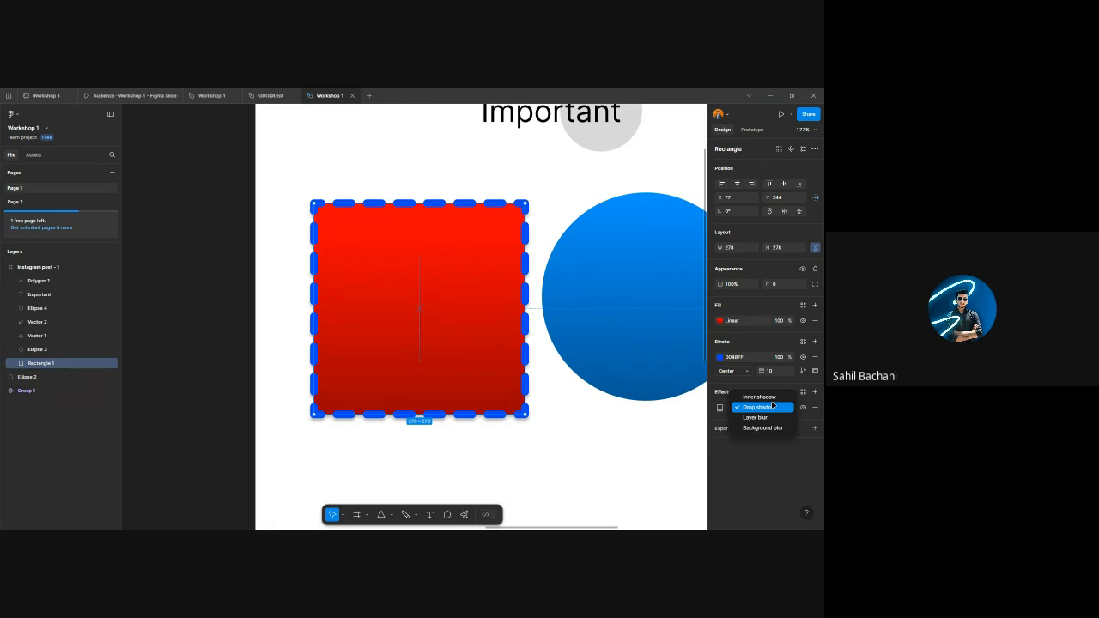
{"action": "left_click", "coordinate": [772, 407]}
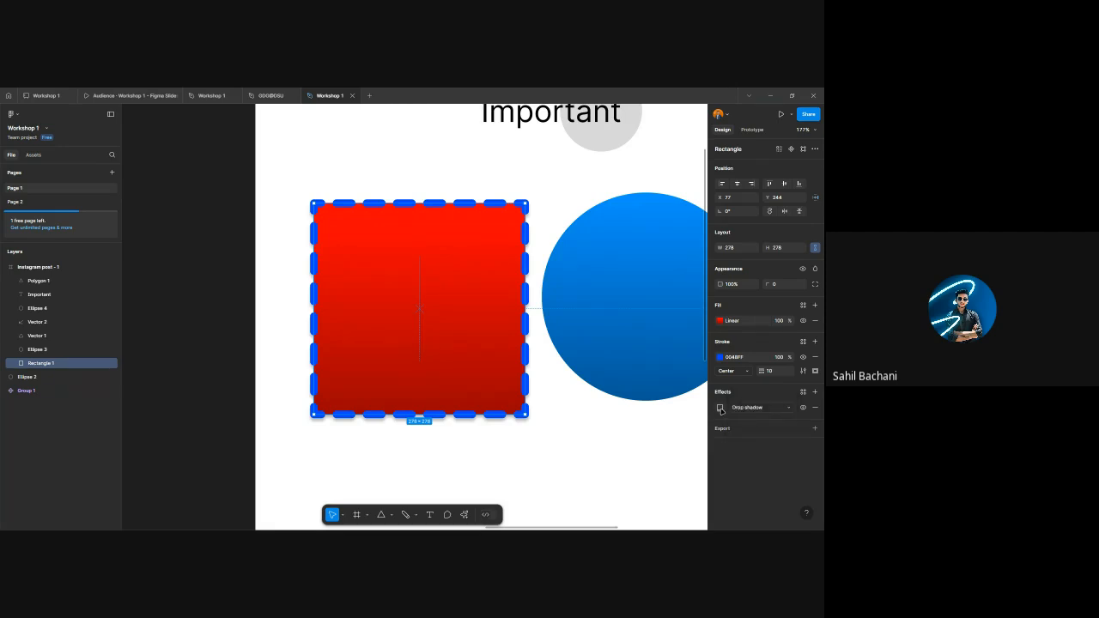
{"action": "left_click", "coordinate": [720, 409]}
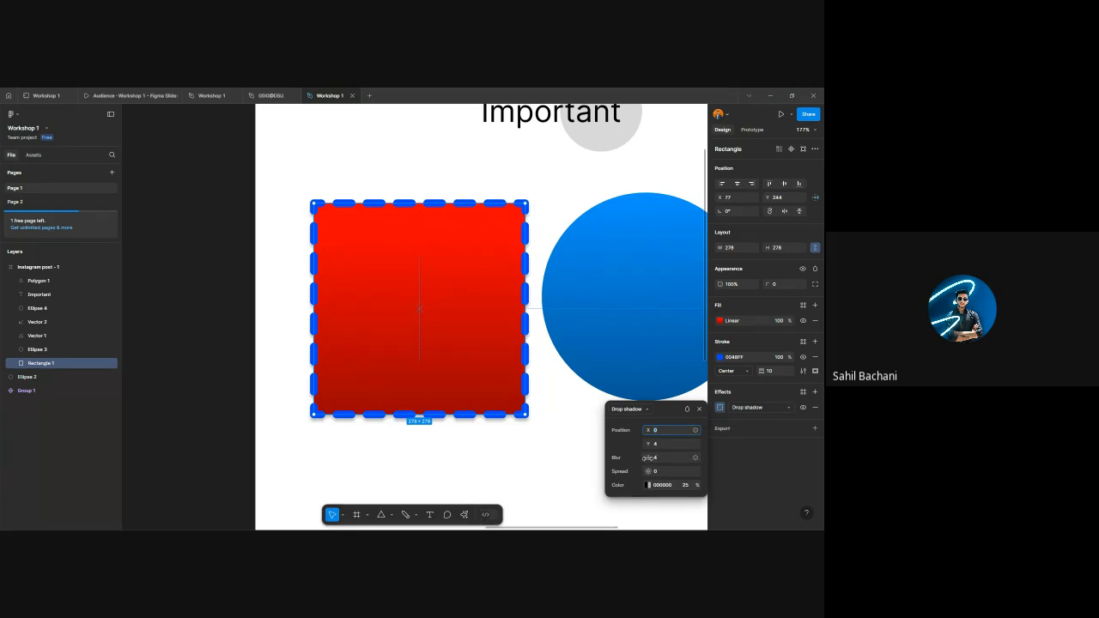
{"action": "left_click_drag", "start_coordinate": [648, 458], "coordinate": [666, 458]}
{"action": "left_click_drag", "start_coordinate": [696, 484], "coordinate": [702, 484]}
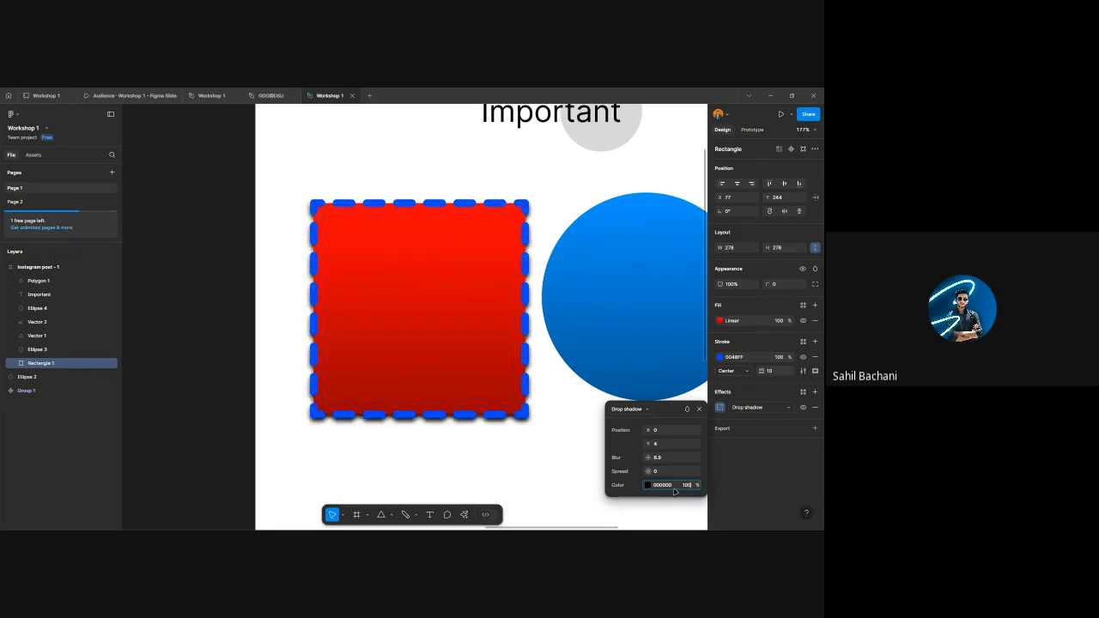
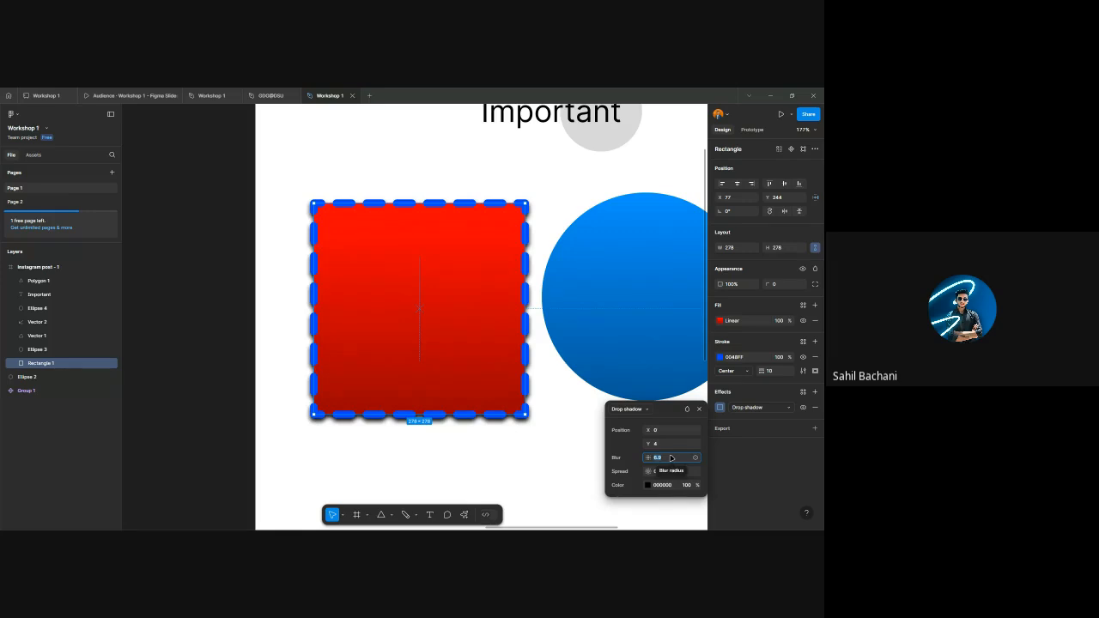
- Set the drop shadow's blur to 0 and inspect the hard shadow edge at the square's lower-right corner
{"action": "type", "text": "0"}
{"action": "key", "text": "Return"}
{"action": "scroll", "coordinate": [535, 429], "scroll_direction": "up", "scroll_amount": 10}
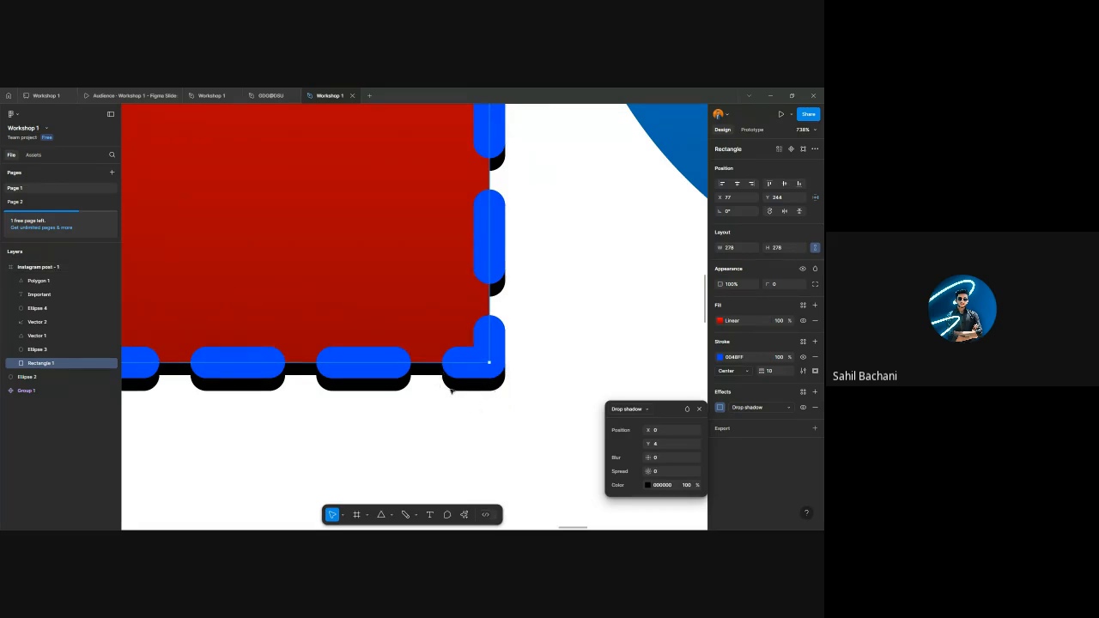
{"action": "scroll", "coordinate": [482, 409], "scroll_direction": "down", "scroll_amount": 5}
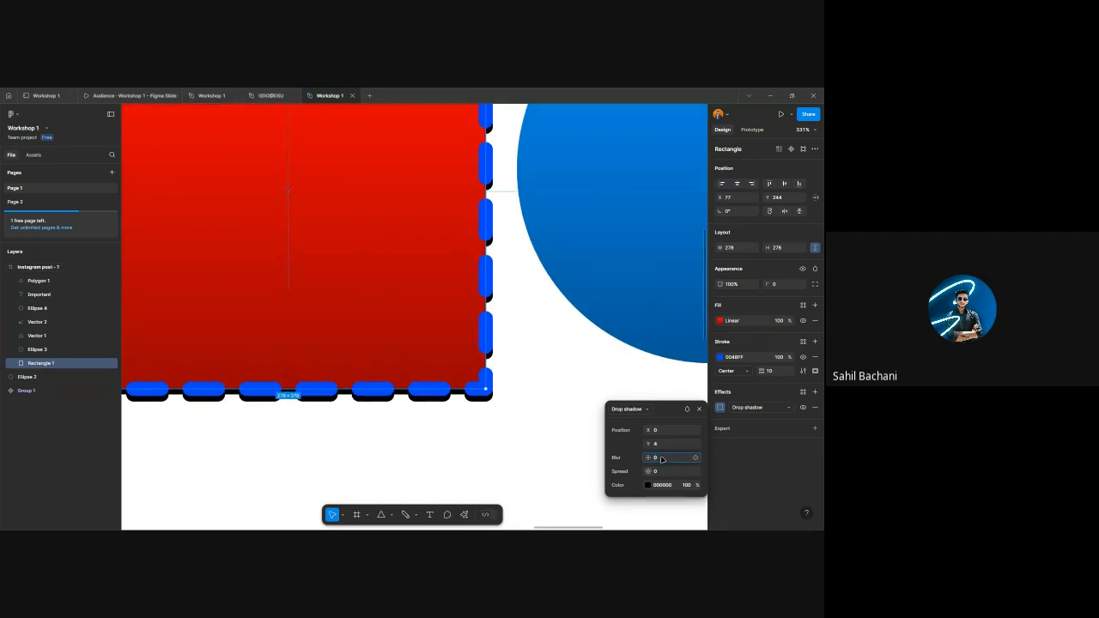
- Set the blur of the red square's drop shadow to 60 and view the whole square
{"action": "left_click", "coordinate": [660, 458]}
{"action": "type", "text": "60"}
{"action": "key", "text": "Return"}
{"action": "scroll", "coordinate": [473, 417], "scroll_direction": "down", "scroll_amount": 5}
{"action": "scroll", "coordinate": [474, 417], "scroll_direction": "left", "scroll_amount": 1}
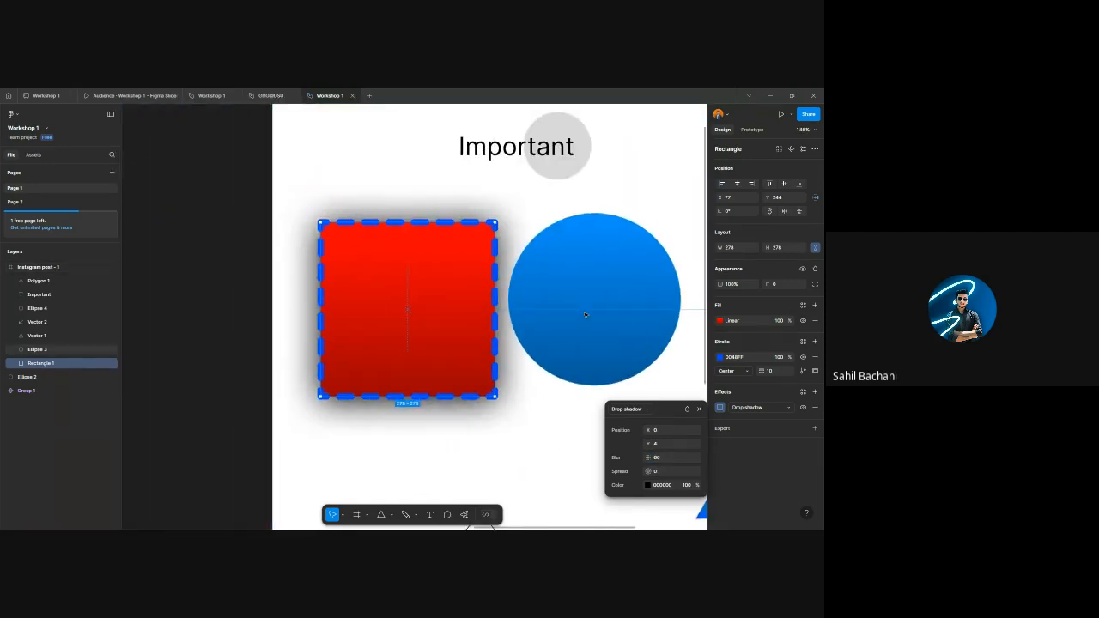
- Move the large blue circle farther right of the red square and reselect the square
{"action": "left_click_drag", "start_coordinate": [584, 313], "coordinate": [660, 303]}
{"action": "left_click", "coordinate": [446, 329]}
{"action": "scroll", "coordinate": [425, 332], "scroll_direction": "left", "scroll_amount": 2}
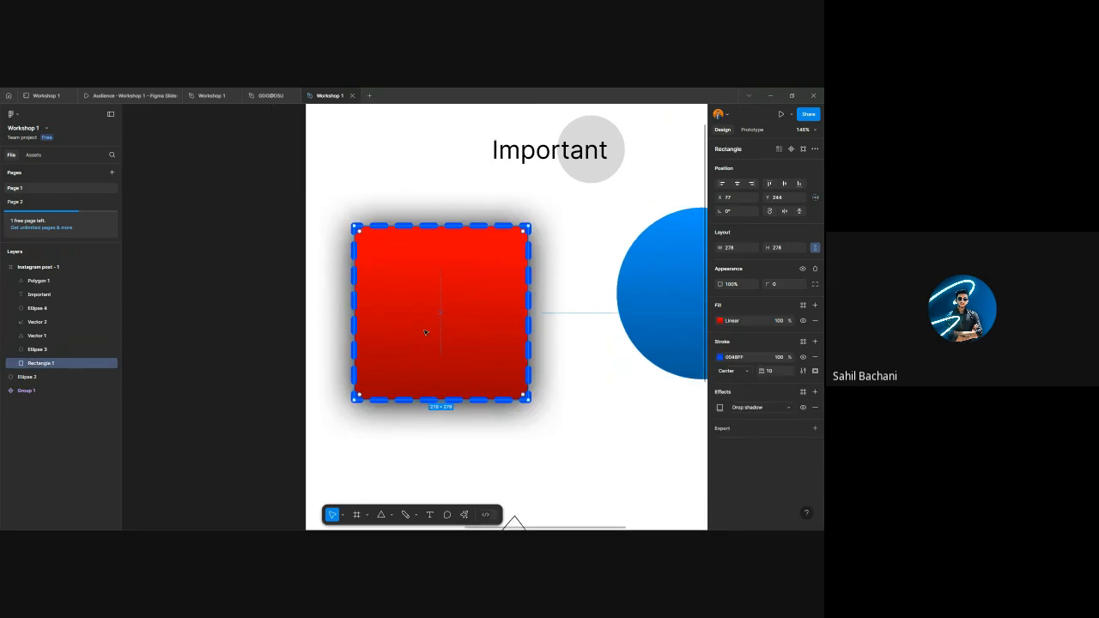
- Reopen the drop shadow settings, set the blur to 0 for comparison and restore it to 60
{"action": "left_click", "coordinate": [719, 407]}
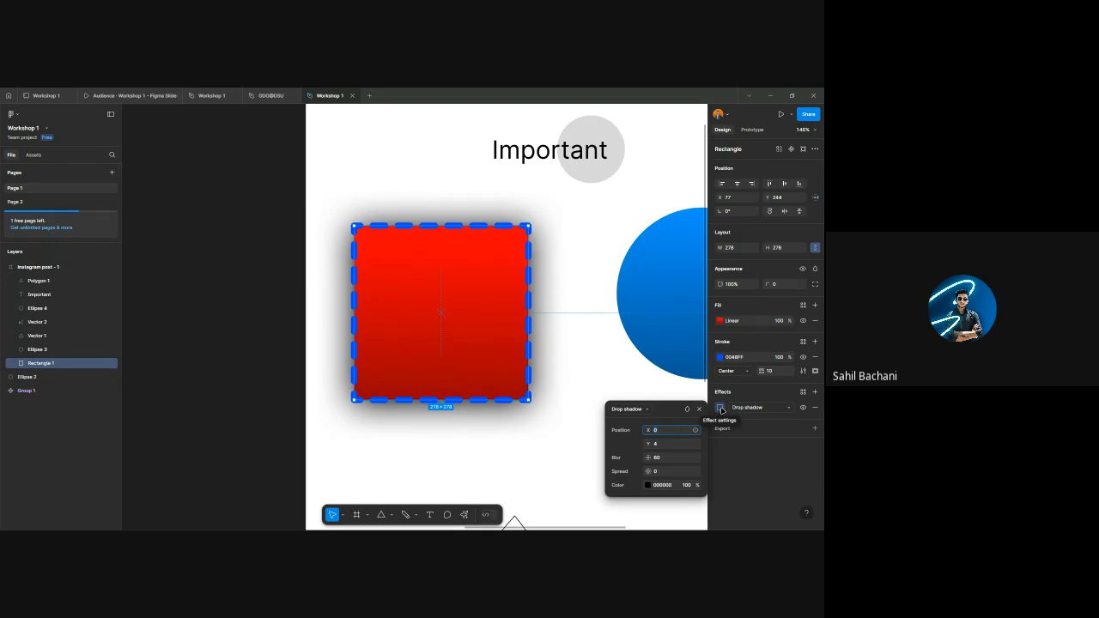
{"action": "left_click", "coordinate": [667, 457]}
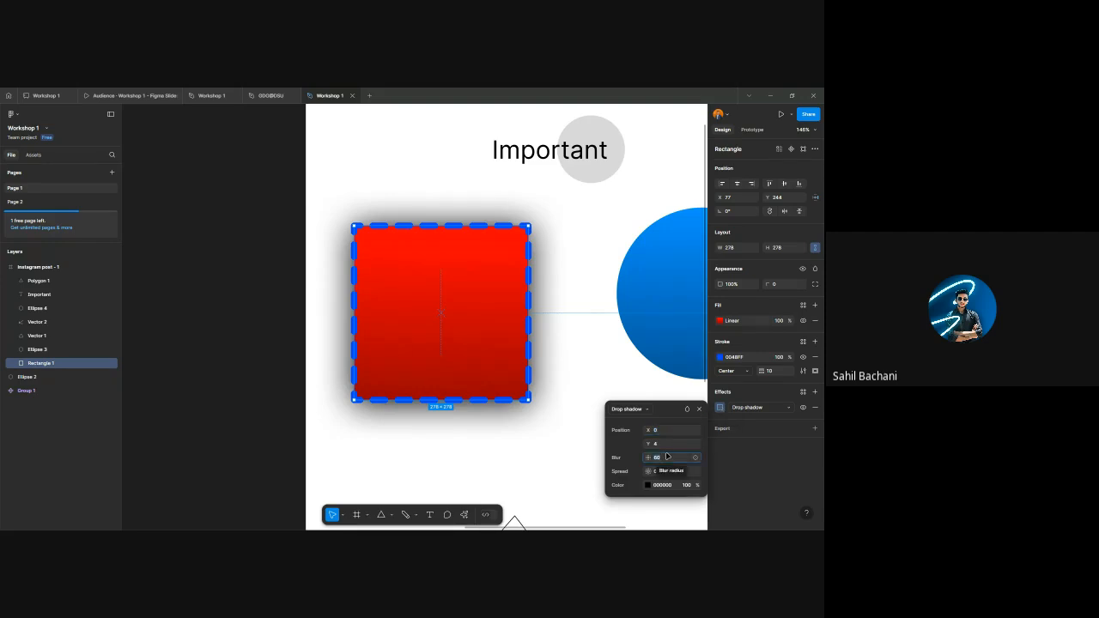
{"action": "type", "text": "0"}
{"action": "key", "text": "Return"}
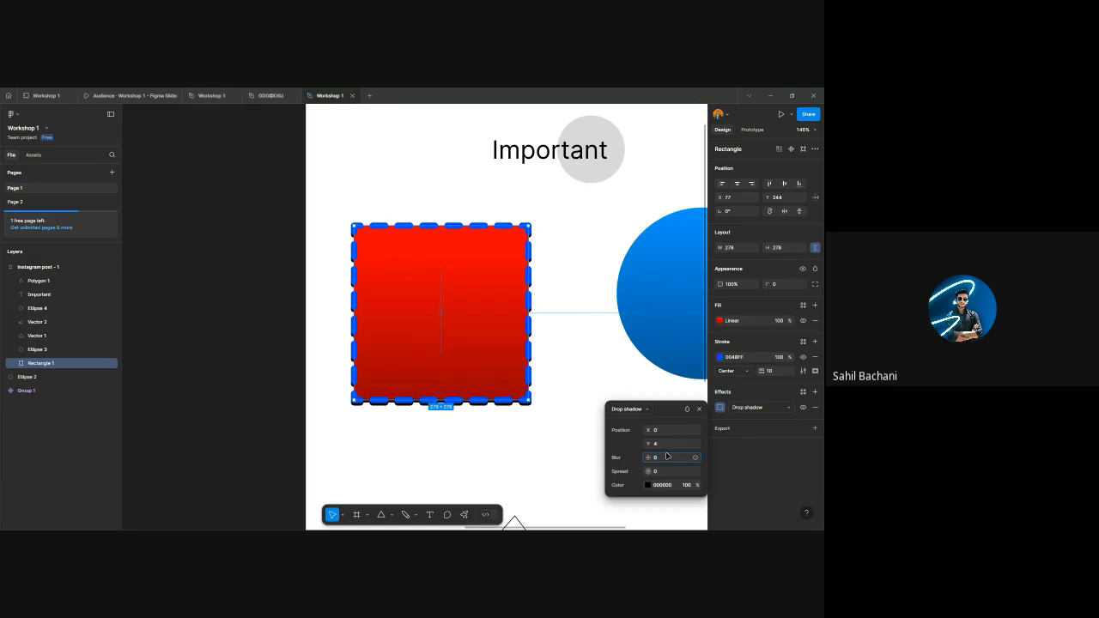
{"action": "type", "text": "60"}
{"action": "key", "text": "Return"}
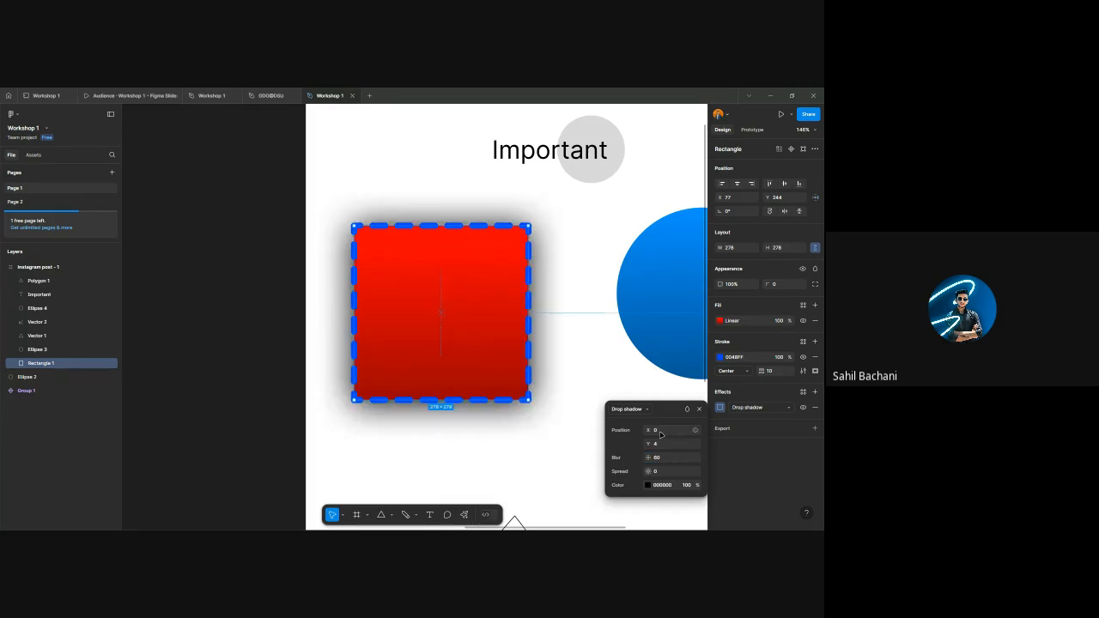
- Offset the red square's drop shadow by Y 40 and X 40
{"action": "left_click", "coordinate": [664, 446]}
{"action": "key", "text": "Return"}
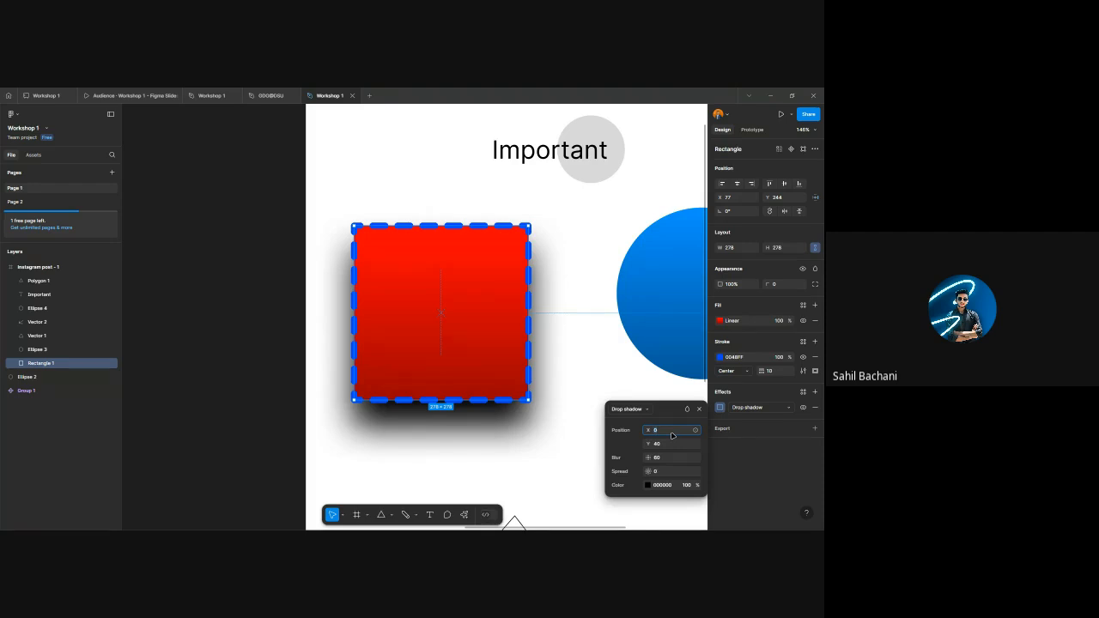
{"action": "key", "text": "Return"}
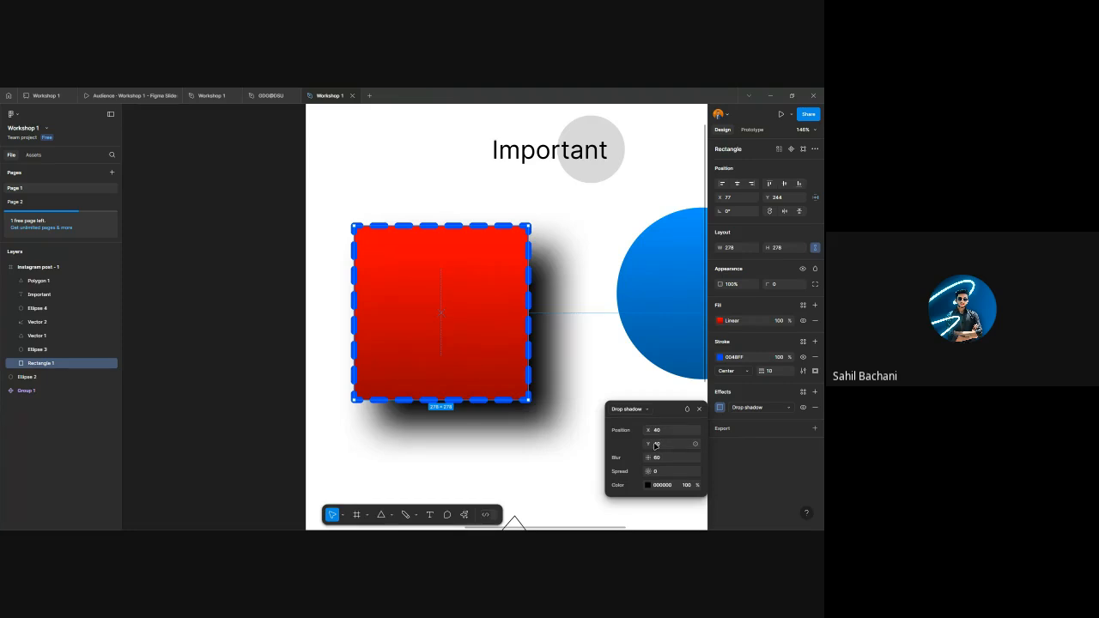
- Set the X offset of the red square's drop shadow to -40
{"action": "left_click", "coordinate": [655, 444]}
{"action": "left_click", "coordinate": [655, 430]}
{"action": "type", "text": "-40"}
{"action": "key", "text": "Return"}
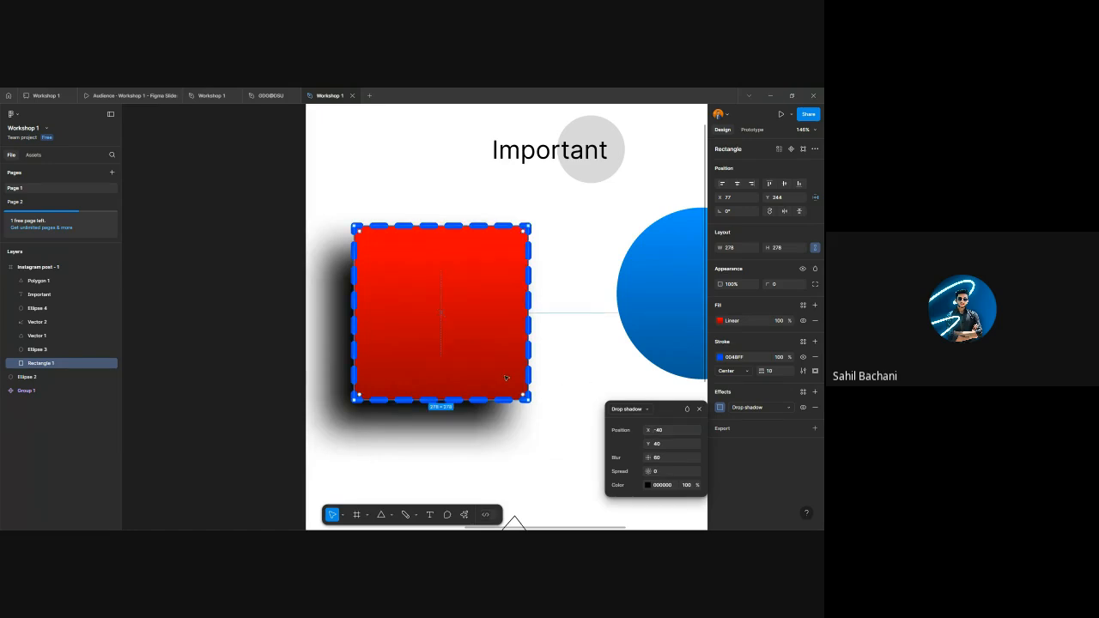
- Move the red square to about X 102, Y 238, and close its drop shadow settings
{"action": "left_click_drag", "start_coordinate": [451, 377], "coordinate": [466, 373]}
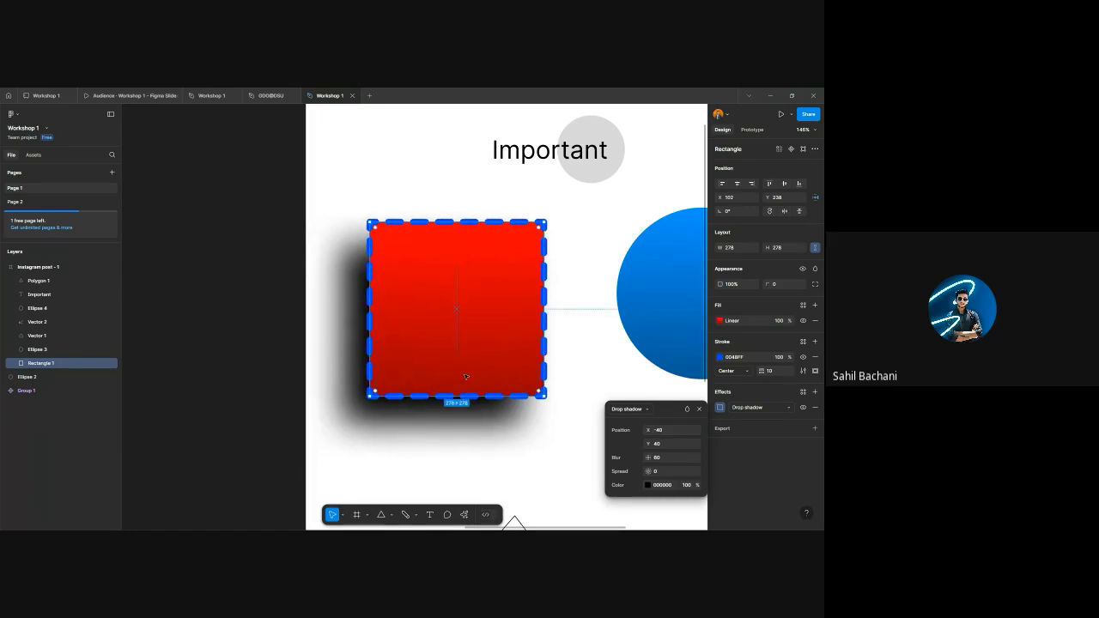
{"action": "scroll", "coordinate": [466, 374], "scroll_direction": "right", "scroll_amount": 1}
{"action": "key", "text": "Escape"}
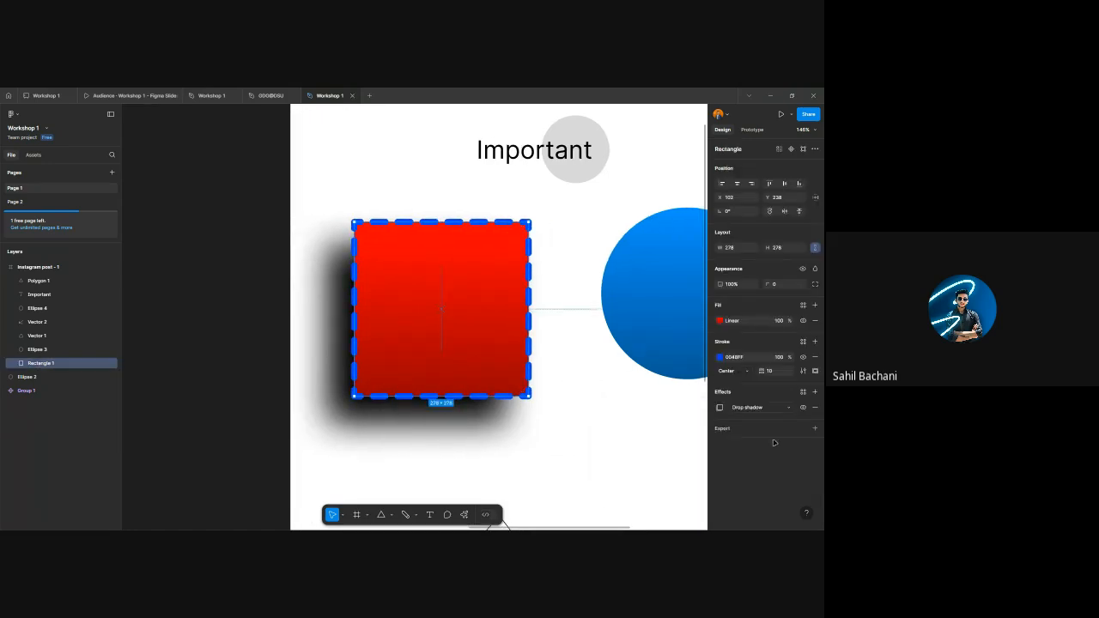
- Set the drop shadow's colour opacity to 20%, then deselect and reselect the red square
{"action": "left_click", "coordinate": [719, 407]}
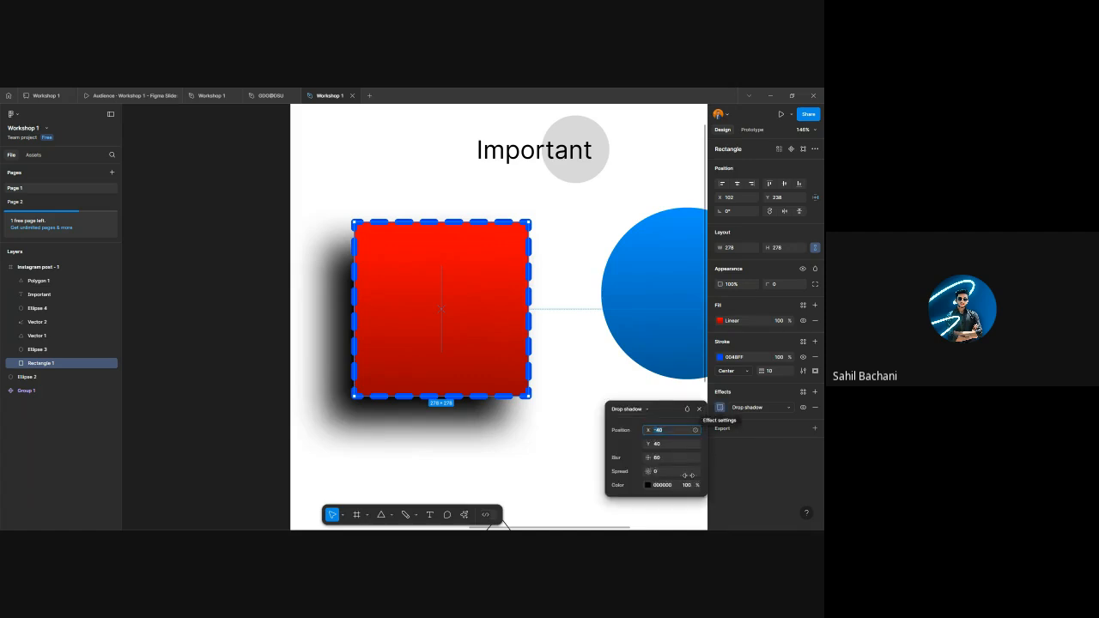
{"action": "left_click", "coordinate": [686, 486]}
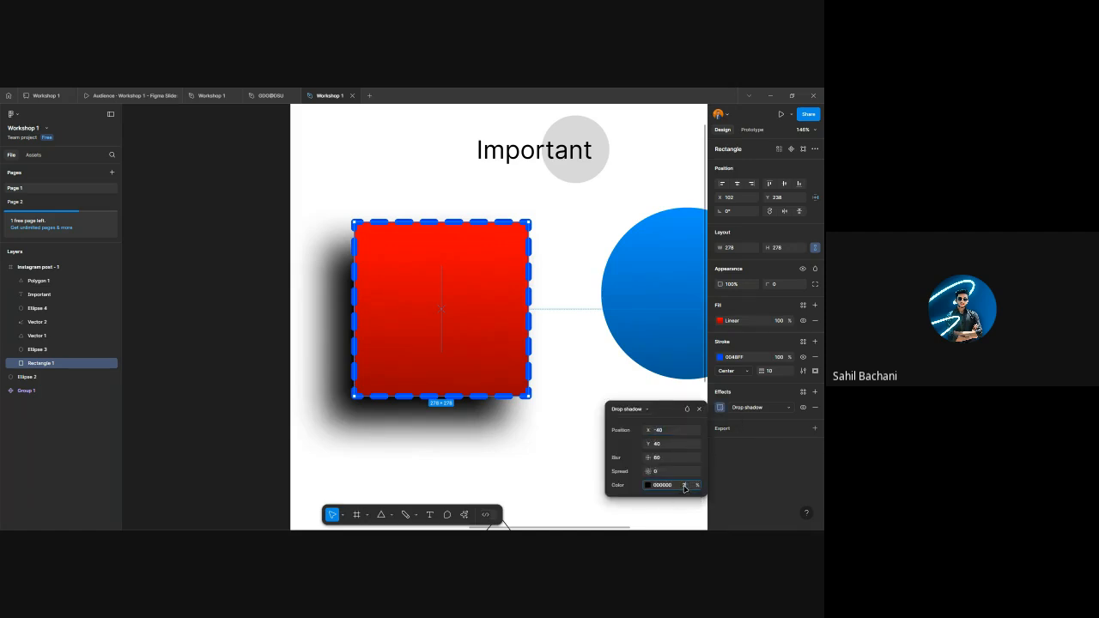
{"action": "type", "text": "20"}
{"action": "key", "text": "Return"}
{"action": "left_click", "coordinate": [489, 446]}
{"action": "left_click", "coordinate": [522, 375]}
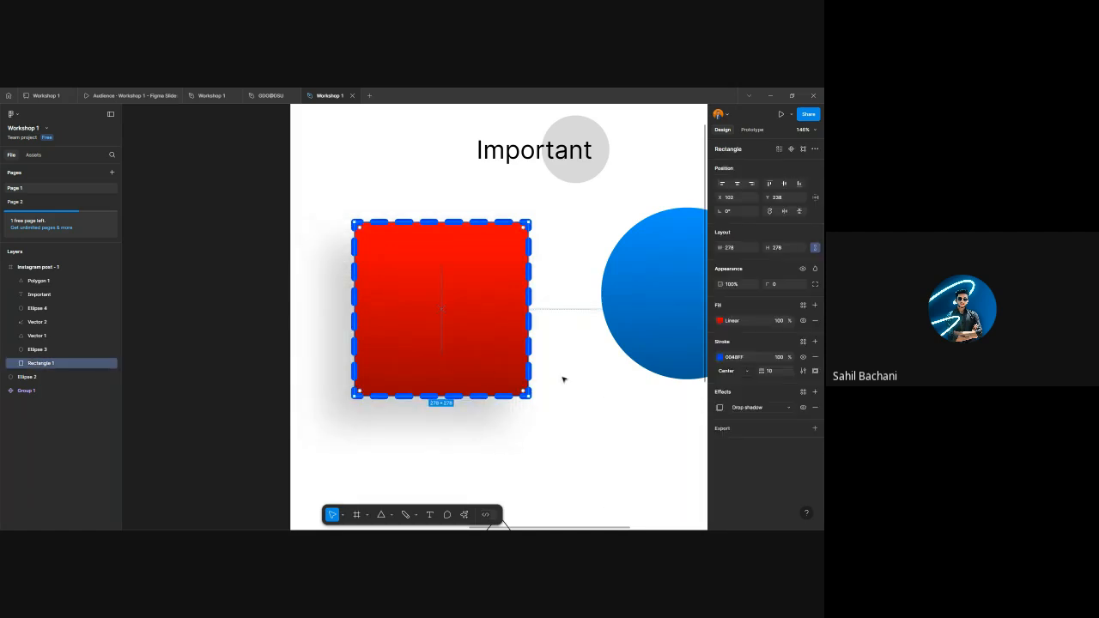
- Add an inner shadow as the red square's second effect and move the square to about X 121, Y 226
{"action": "left_click", "coordinate": [815, 391]}
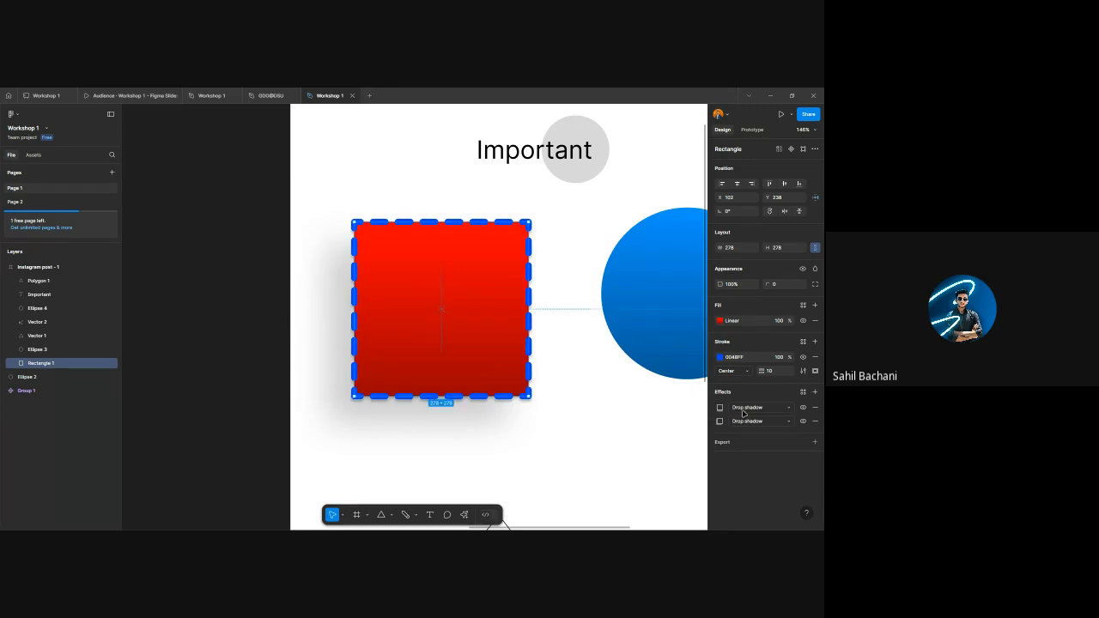
{"action": "left_click", "coordinate": [746, 408]}
{"action": "left_click", "coordinate": [751, 398]}
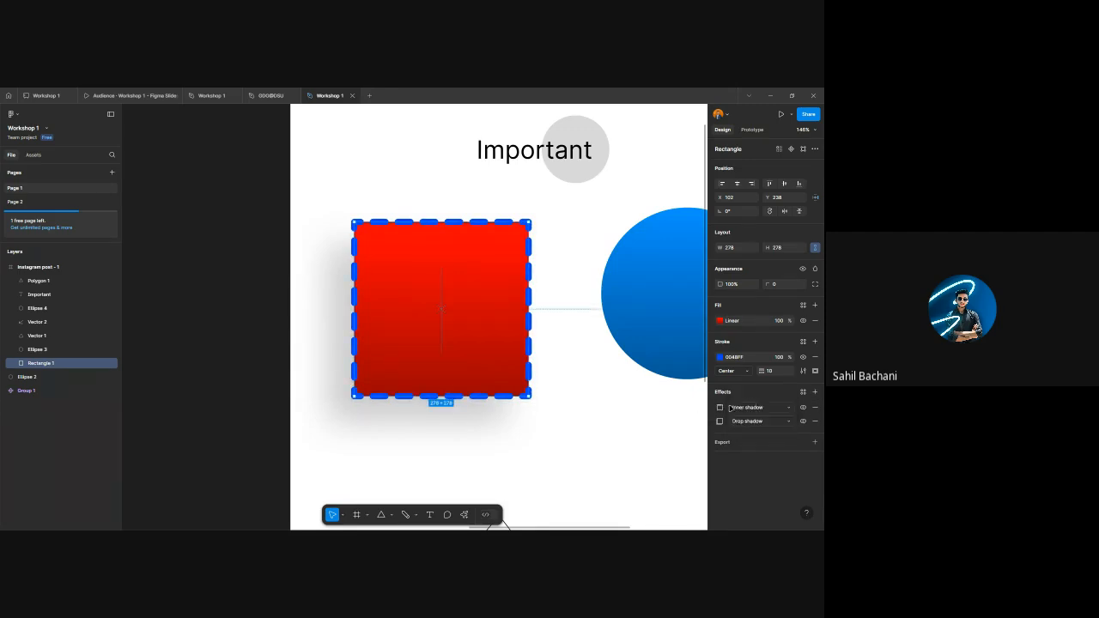
{"action": "scroll", "coordinate": [626, 419], "scroll_direction": "up", "scroll_amount": 5}
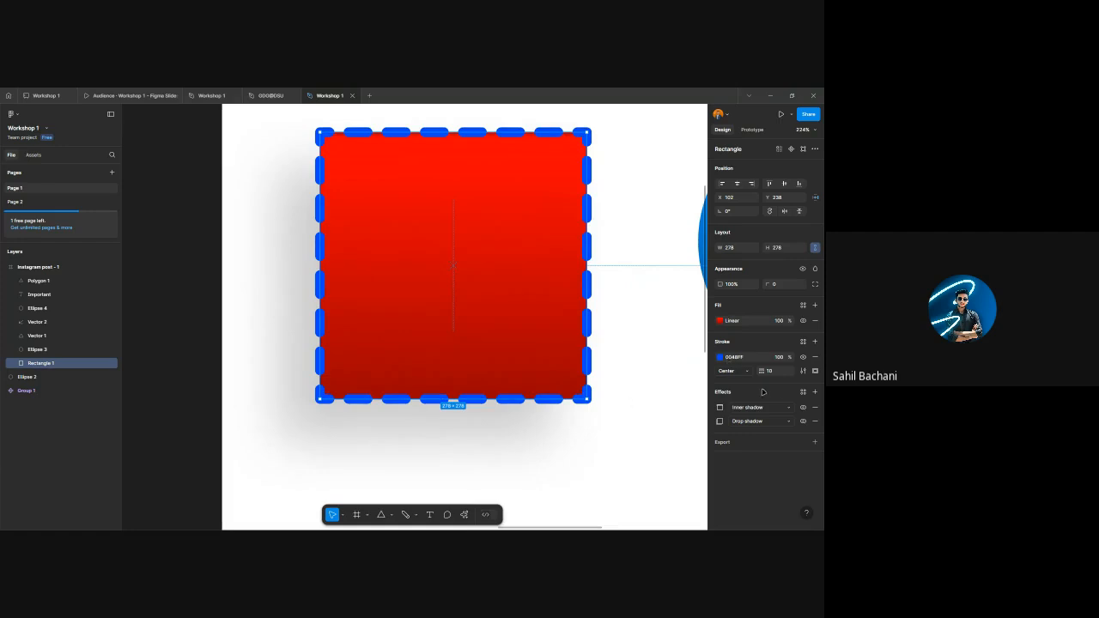
{"action": "left_click", "coordinate": [720, 407]}
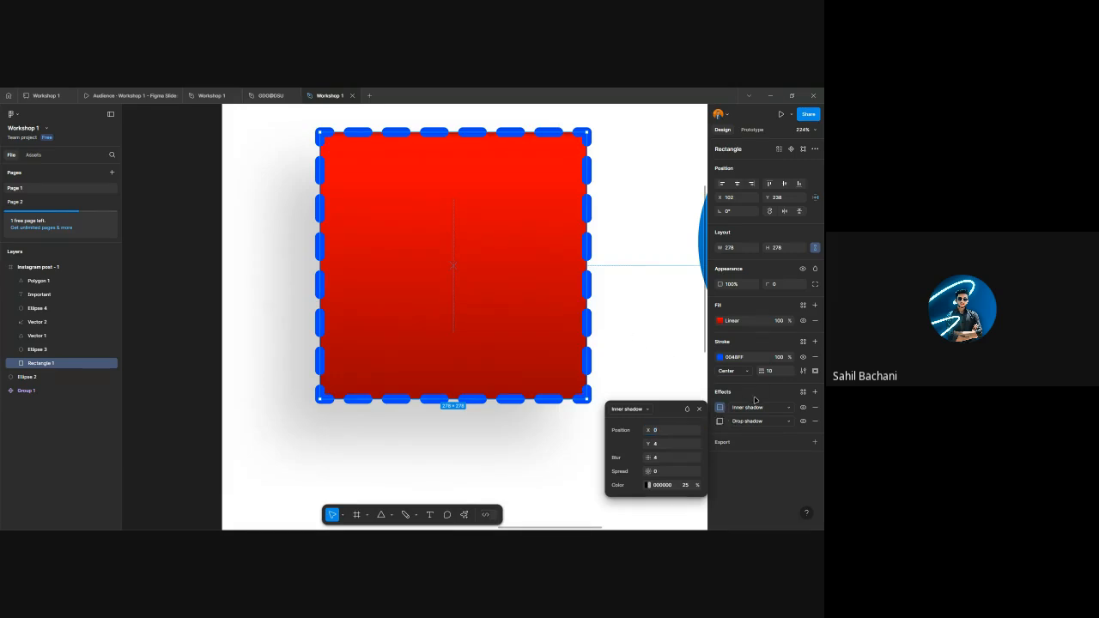
{"action": "left_click_drag", "start_coordinate": [438, 360], "coordinate": [455, 350]}
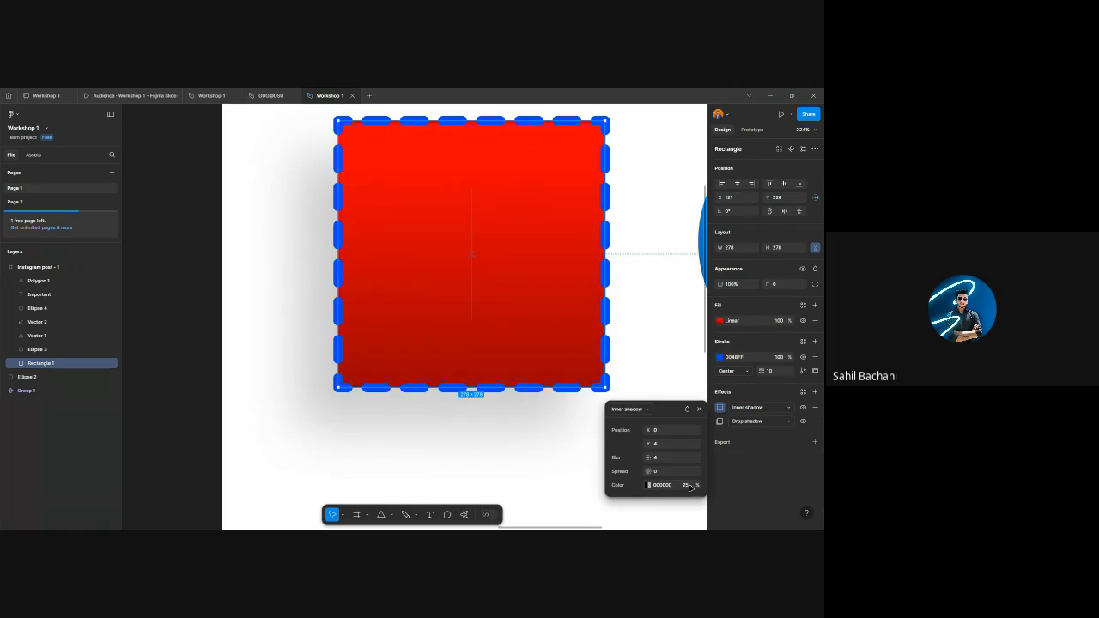
- Set the inner shadow's colour opacity to 100%, its Y offset to 30 and its blur to about 9.3
{"action": "left_click_drag", "start_coordinate": [698, 488], "coordinate": [809, 485]}
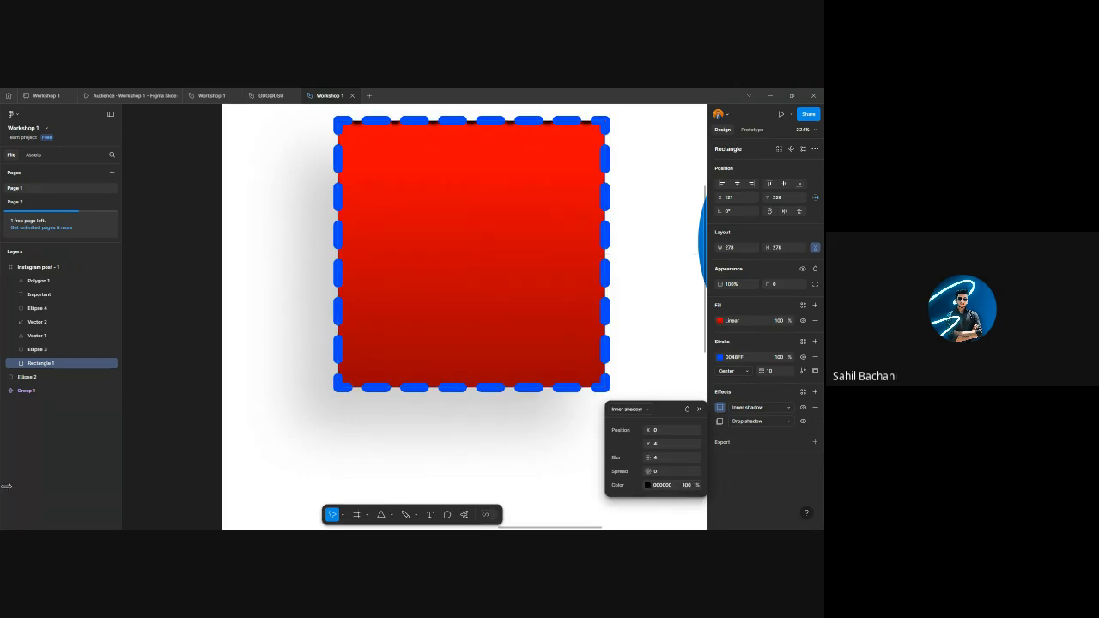
{"action": "left_click_drag", "start_coordinate": [650, 444], "coordinate": [676, 445]}
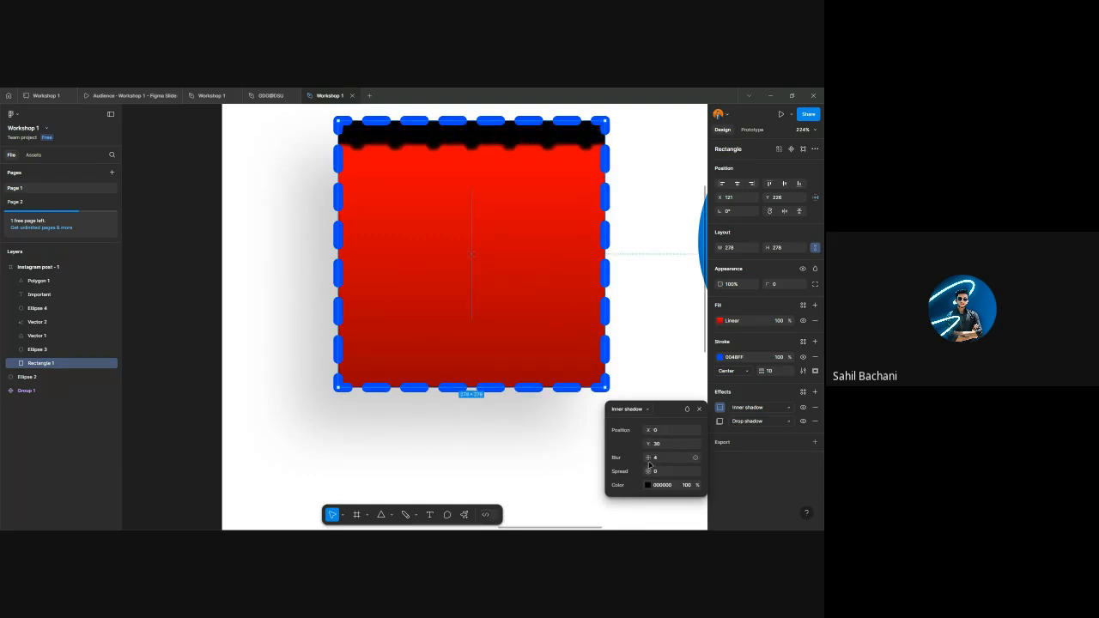
{"action": "left_click_drag", "start_coordinate": [649, 457], "coordinate": [682, 457]}
{"action": "scroll", "coordinate": [471, 292], "scroll_direction": "up", "scroll_amount": 1}
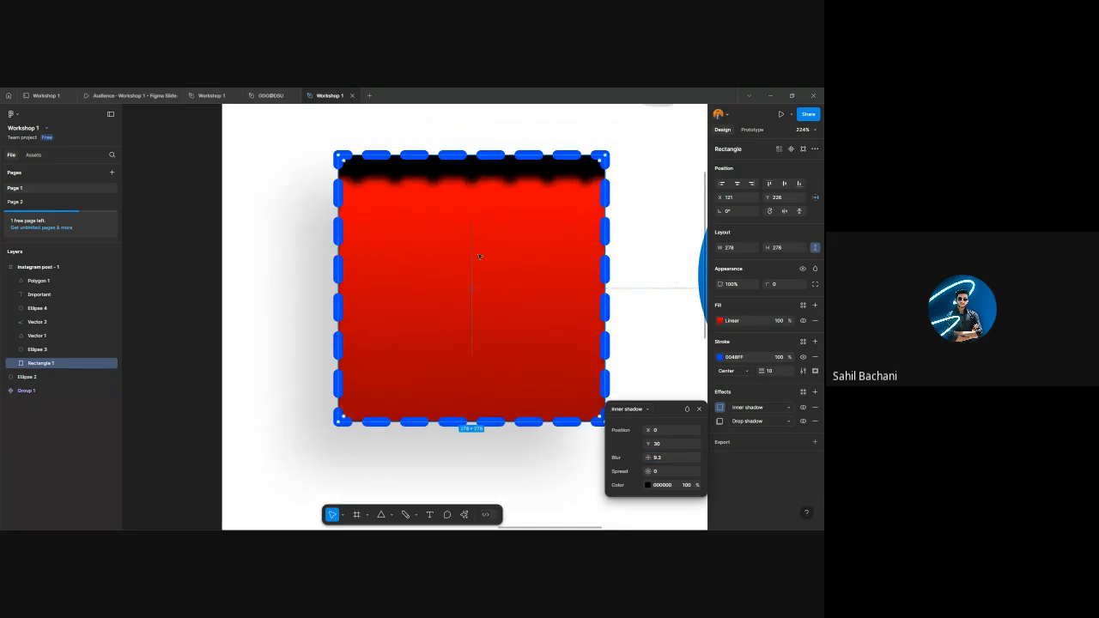
- Set the inner shadow's X offset to -25 and inspect the shadow inside the red square
{"action": "scroll", "coordinate": [474, 268], "scroll_direction": "up", "scroll_amount": 3}
{"action": "scroll", "coordinate": [475, 272], "scroll_direction": "right", "scroll_amount": 3}
{"action": "left_click_drag", "start_coordinate": [650, 429], "coordinate": [629, 429]}
{"action": "scroll", "coordinate": [433, 307], "scroll_direction": "down", "scroll_amount": 3}
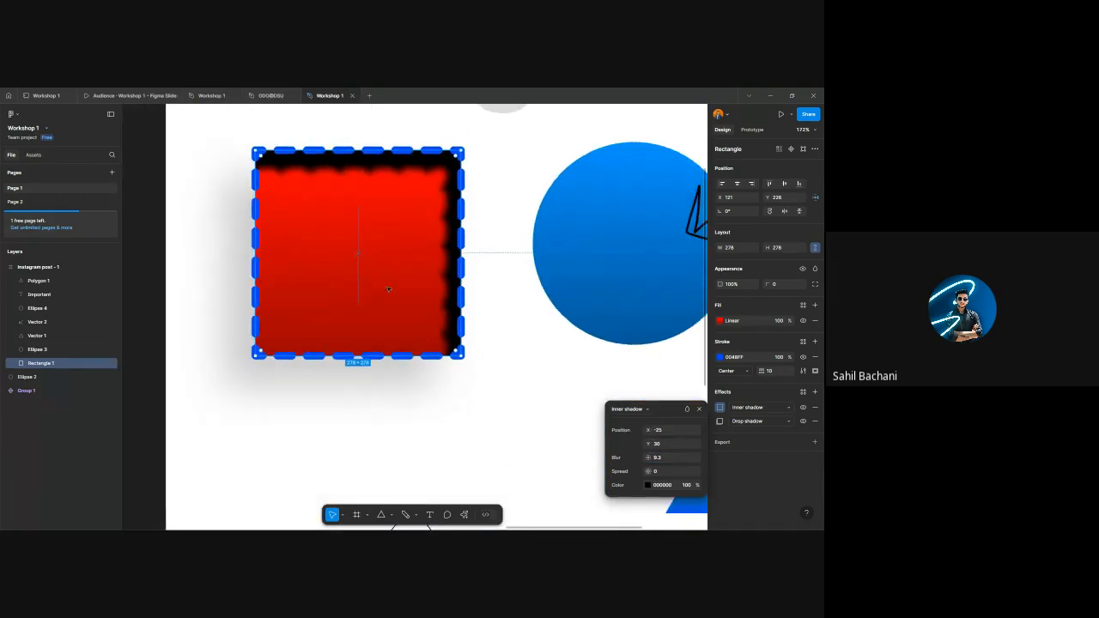
{"action": "scroll", "coordinate": [432, 307], "scroll_direction": "up", "scroll_amount": 1}
{"action": "scroll", "coordinate": [433, 306], "scroll_direction": "up", "scroll_amount": 1}
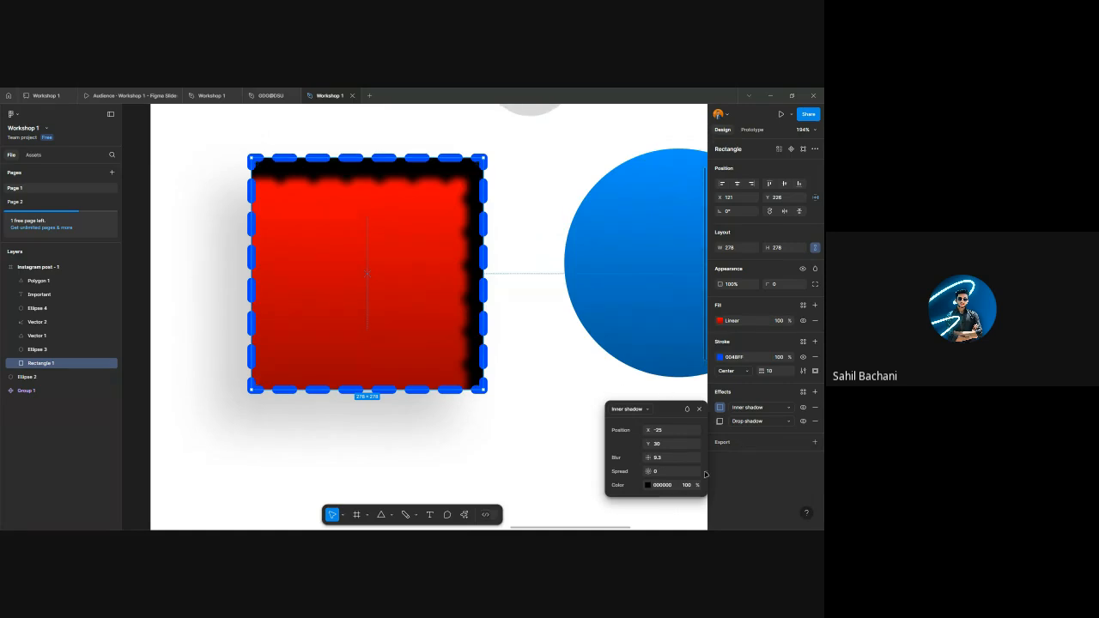
{"action": "scroll", "coordinate": [652, 445], "scroll_direction": "up", "scroll_amount": 1}
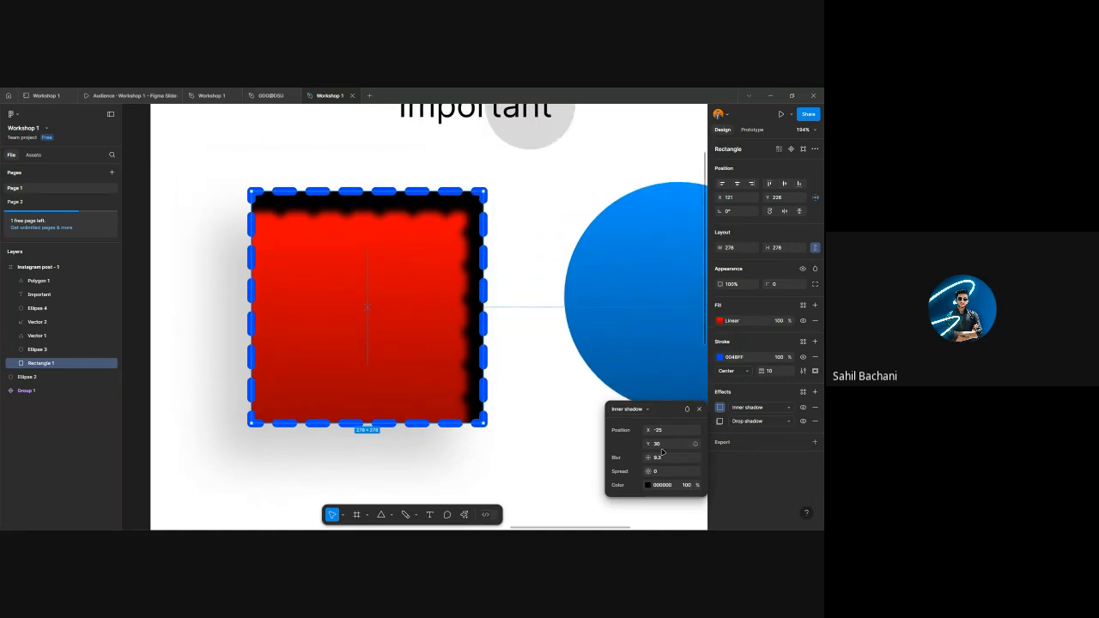
- Set the inner shadow's blur to 20 and its colour opacity to 40%
{"action": "mouse_move", "coordinate": [651, 472]}
{"action": "left_mouse_down"}
{"action": "mouse_move", "coordinate": [750, 465]}
{"action": "mouse_move", "coordinate": [660, 472]}
{"action": "left_mouse_up"}
{"action": "left_click", "coordinate": [674, 459]}
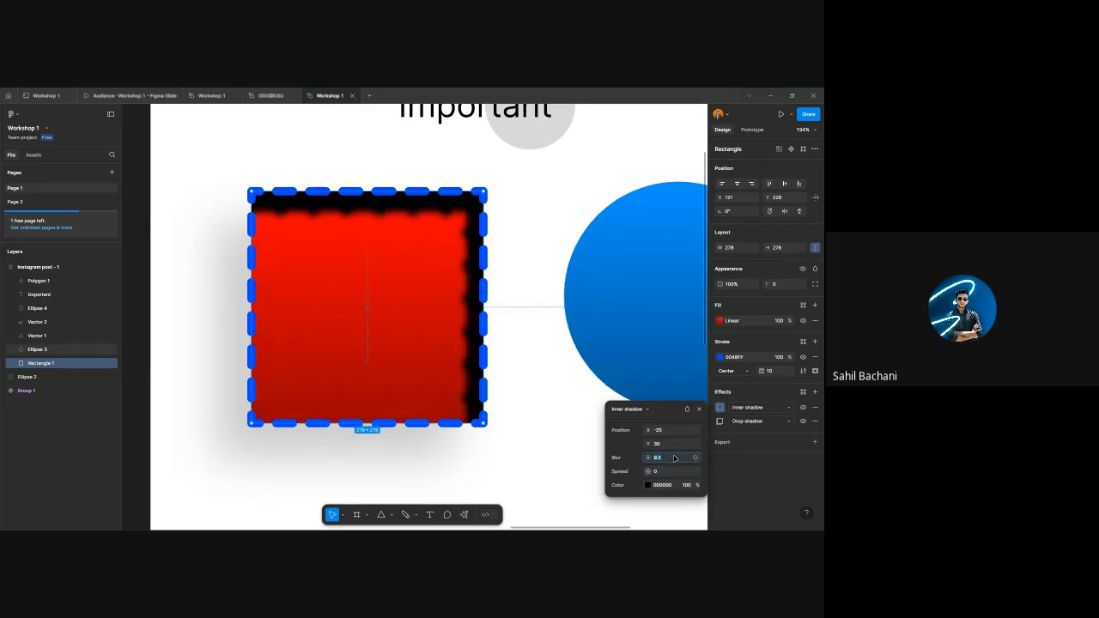
{"action": "type", "text": "20"}
{"action": "left_click", "coordinate": [689, 486]}
{"action": "type", "text": "40"}
{"action": "key", "text": "Return"}
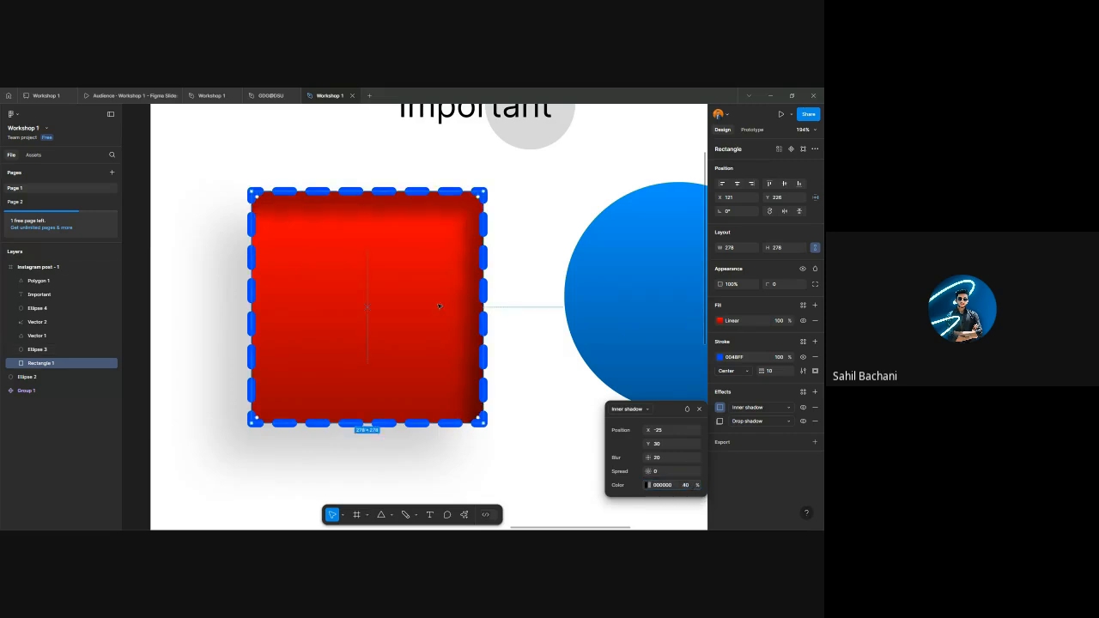
- Close the inner shadow settings and move the red square to about X 112, Y 202
{"action": "scroll", "coordinate": [450, 404], "scroll_direction": "down", "scroll_amount": 3}
{"action": "left_click", "coordinate": [449, 399]}
{"action": "left_click", "coordinate": [390, 339]}
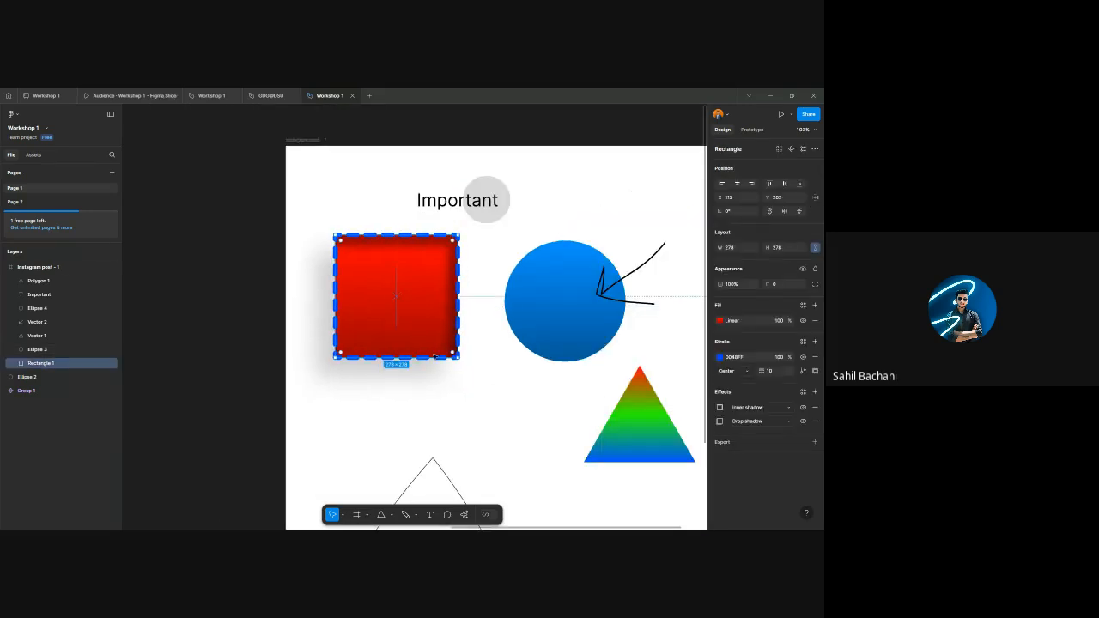
{"action": "scroll", "coordinate": [388, 341], "scroll_direction": "up", "scroll_amount": 2}
{"action": "scroll", "coordinate": [386, 331], "scroll_direction": "up", "scroll_amount": 2}
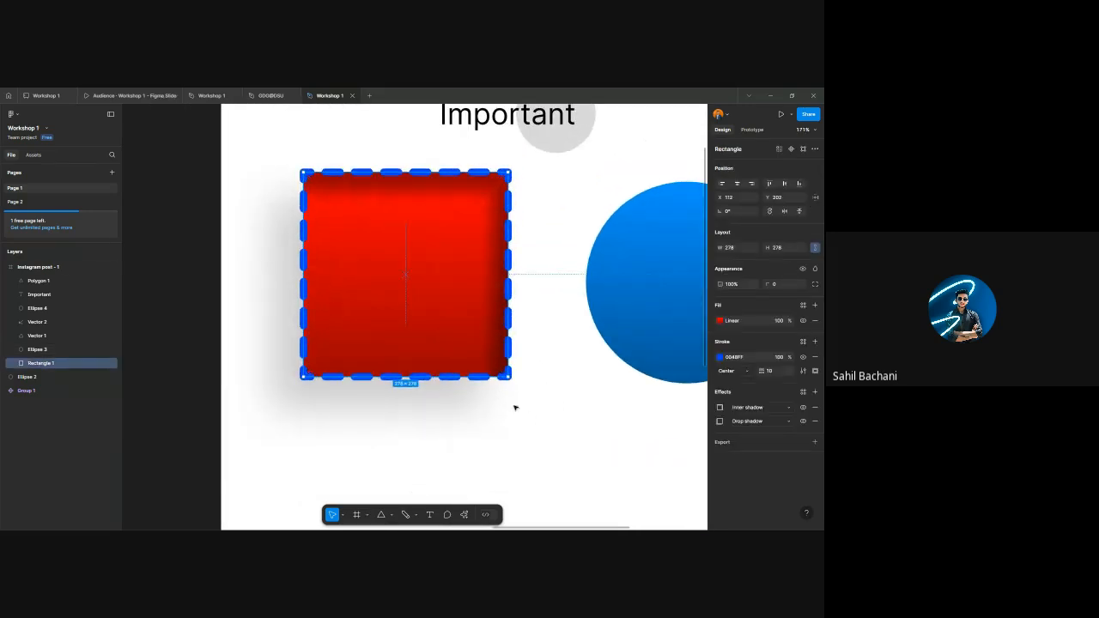
- Add an export setting to the red square
{"action": "left_click", "coordinate": [816, 442]}
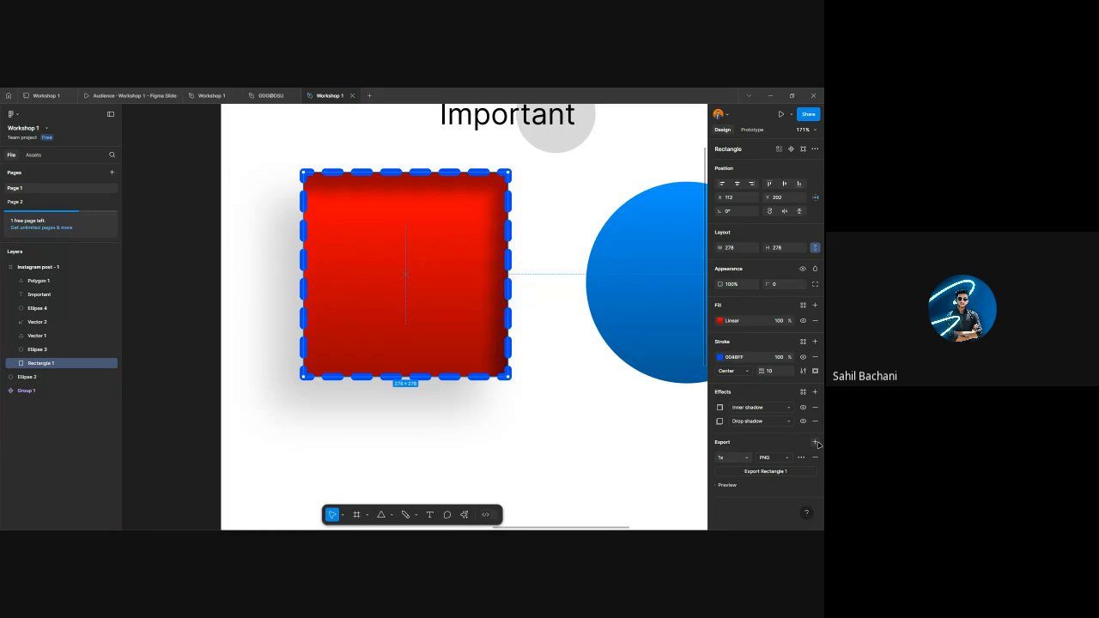
{"action": "scroll", "coordinate": [375, 387], "scroll_direction": "down", "scroll_amount": 5}
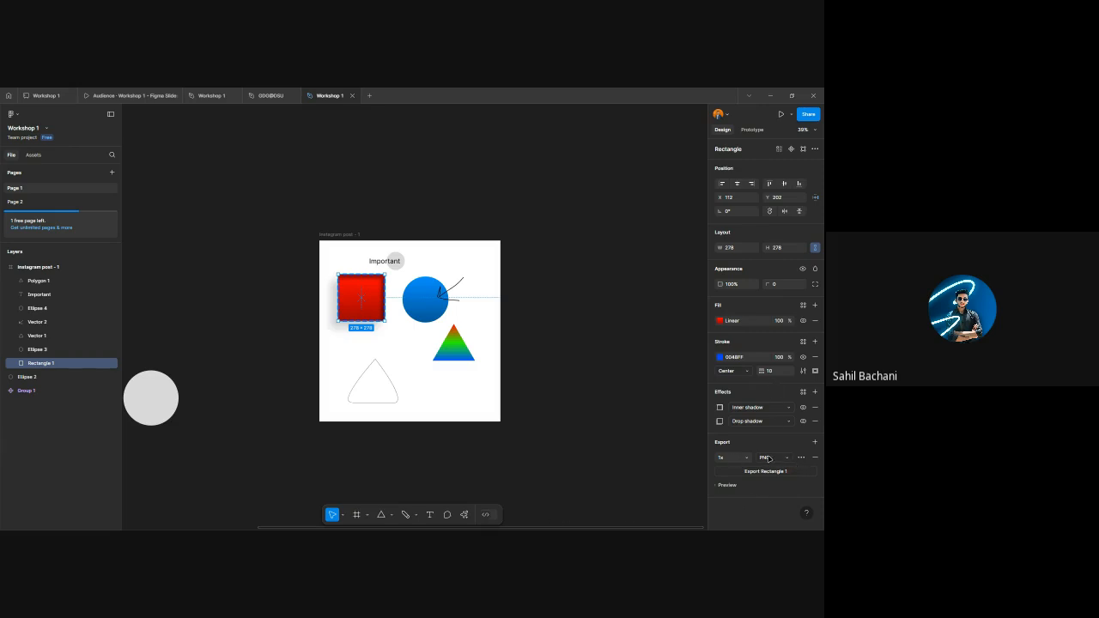
{"action": "scroll", "coordinate": [376, 369], "scroll_direction": "up", "scroll_amount": 1}
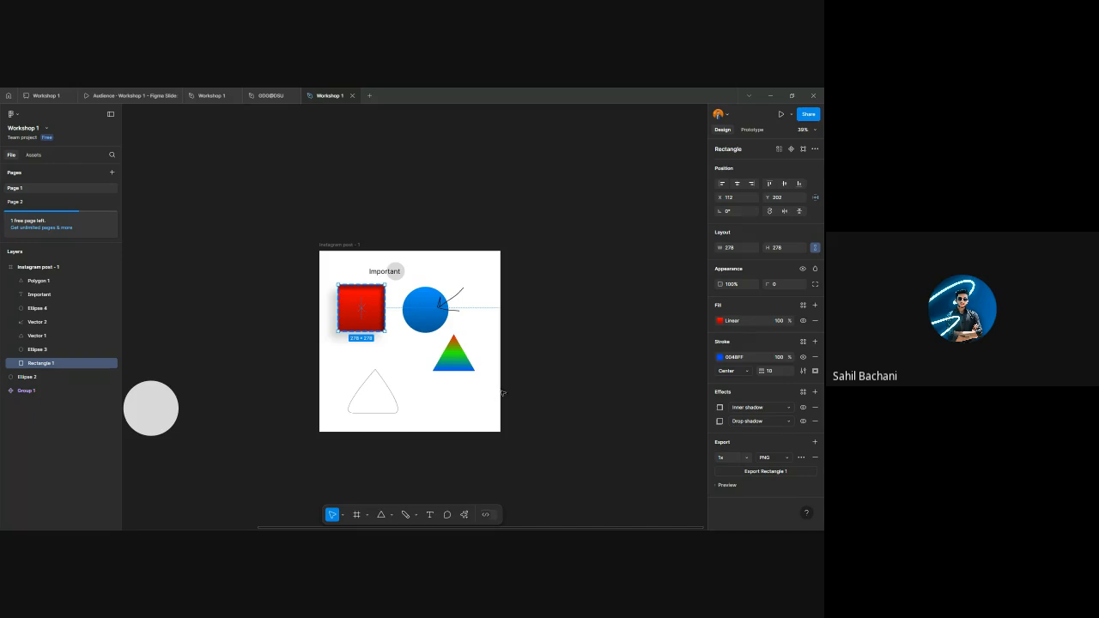
- Try the PDF, SVG and JPG export formats for the red square and switch back to PNG
{"action": "left_click", "coordinate": [777, 458]}
{"action": "left_click", "coordinate": [778, 487]}
{"action": "left_click", "coordinate": [772, 456]}
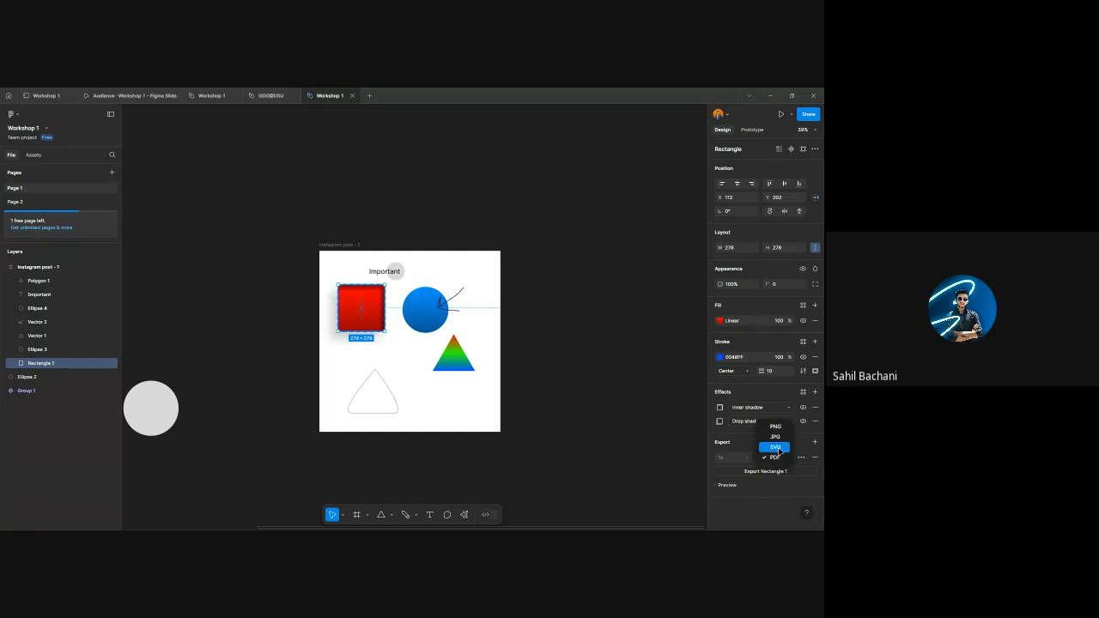
{"action": "left_click", "coordinate": [778, 445]}
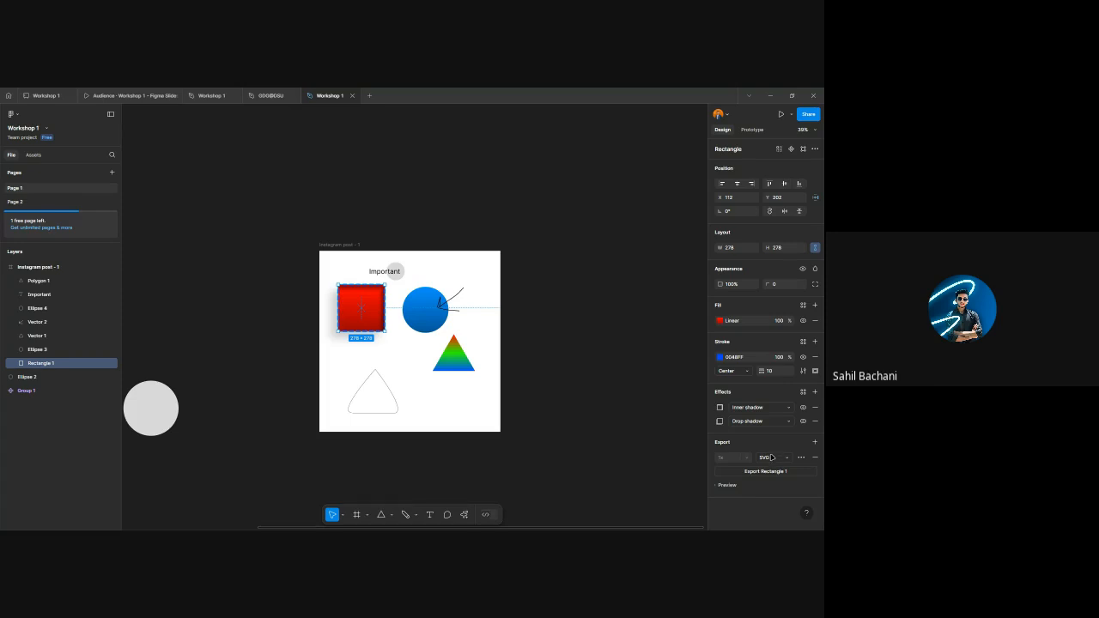
{"action": "left_click", "coordinate": [771, 457]}
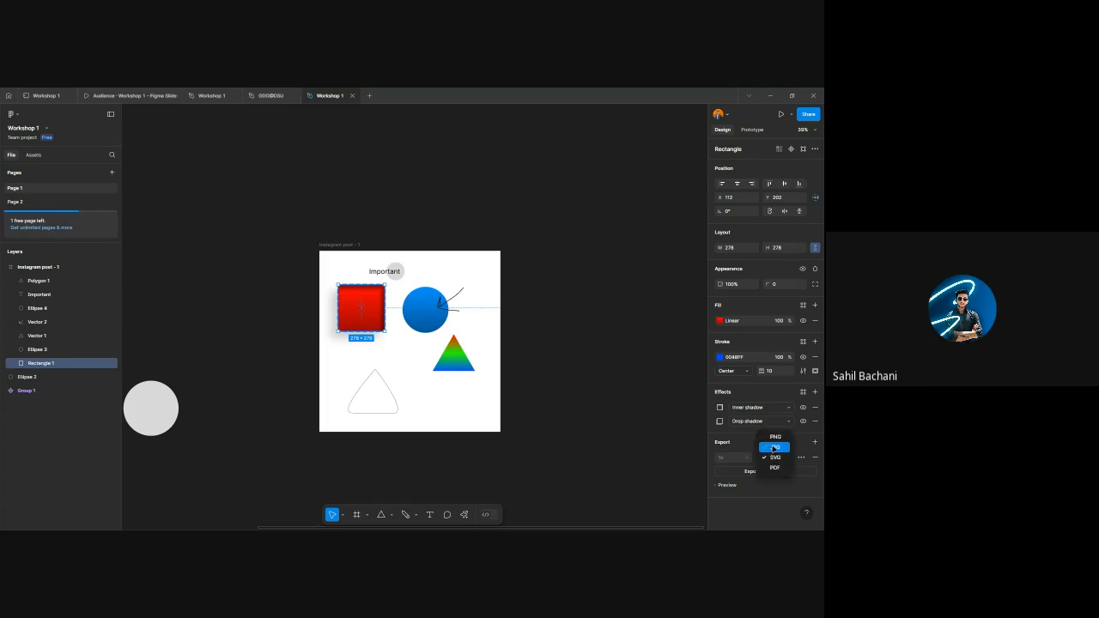
{"action": "left_click", "coordinate": [773, 447]}
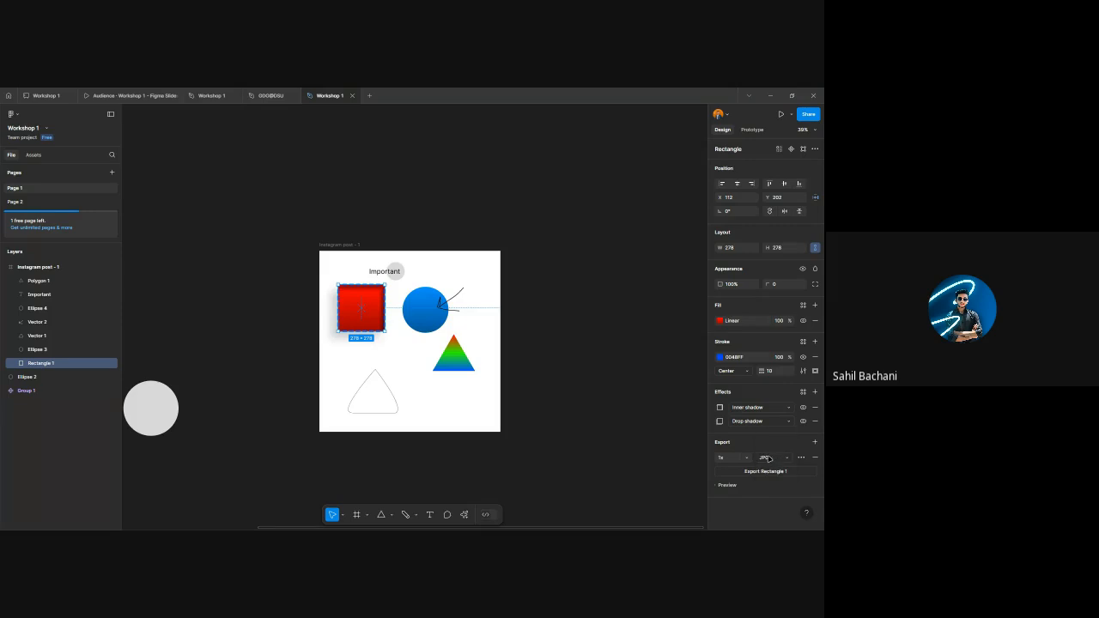
{"action": "left_click", "coordinate": [764, 458]}
{"action": "left_click", "coordinate": [771, 447]}
- Review the available export scales and set the red square's export scale to 1.5x
{"action": "left_click", "coordinate": [743, 457]}
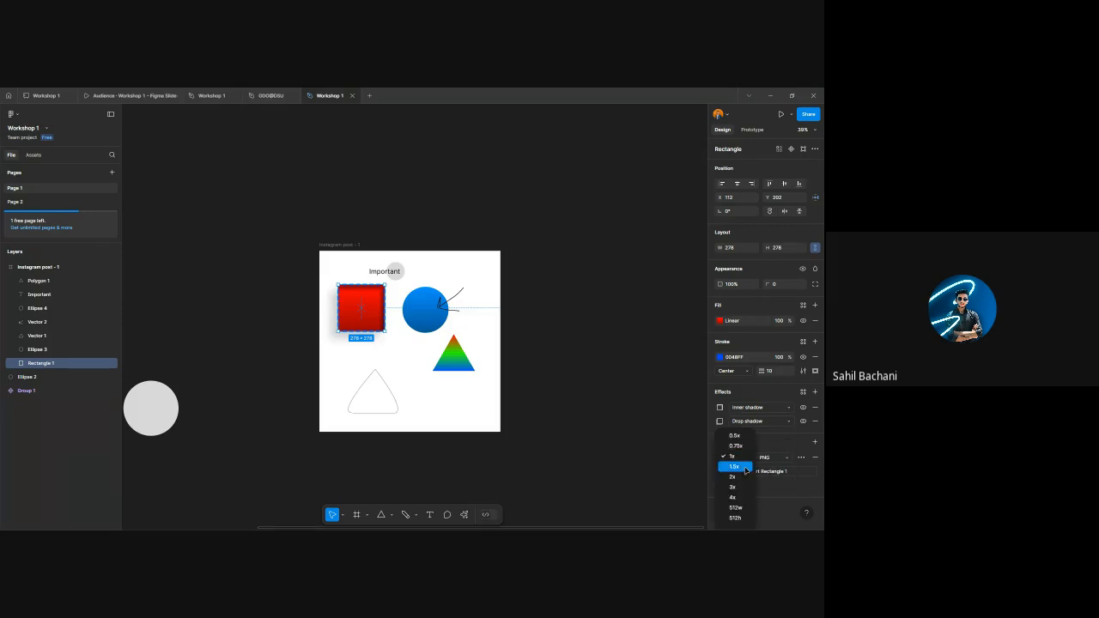
{"action": "left_click", "coordinate": [738, 457]}
{"action": "left_click", "coordinate": [747, 460]}
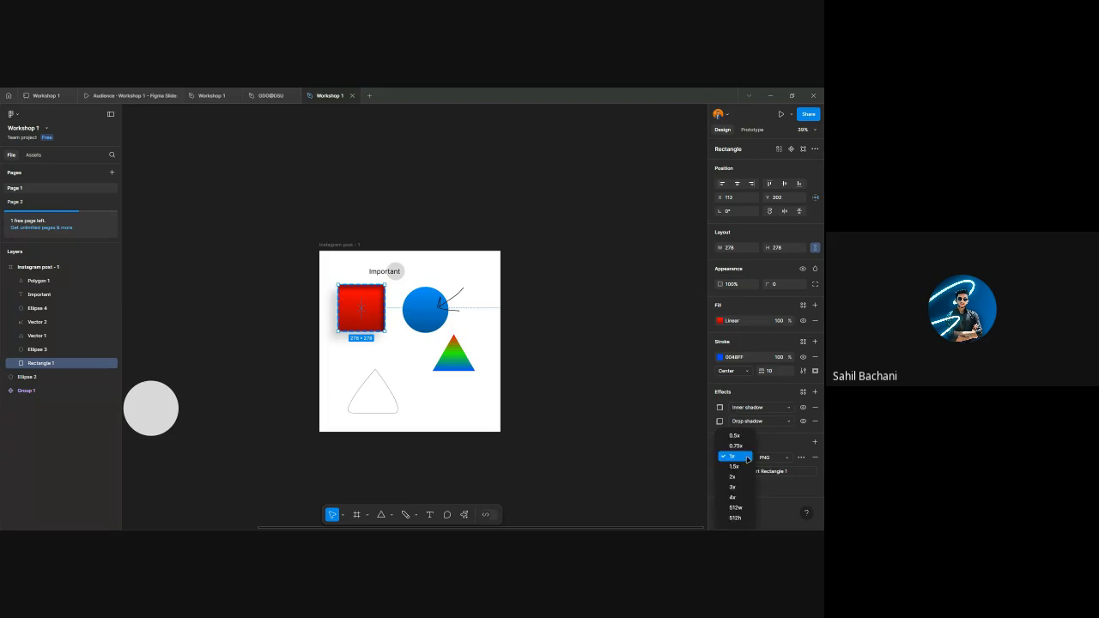
{"action": "left_click", "coordinate": [370, 311]}
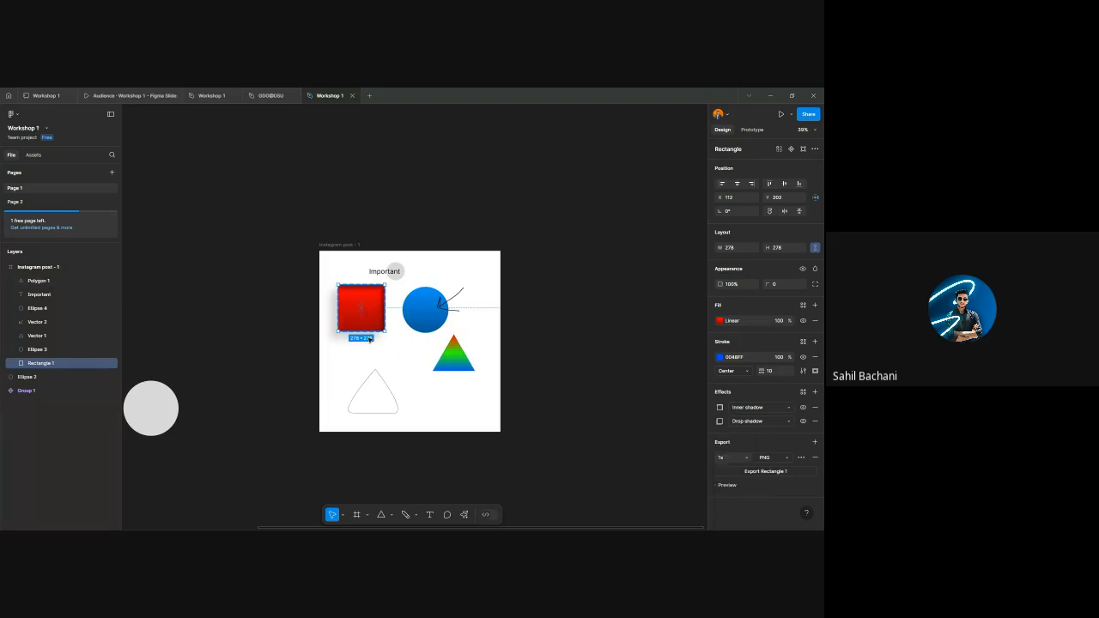
{"action": "left_click", "coordinate": [745, 457]}
{"action": "left_click", "coordinate": [742, 466]}
{"action": "left_click", "coordinate": [745, 457]}
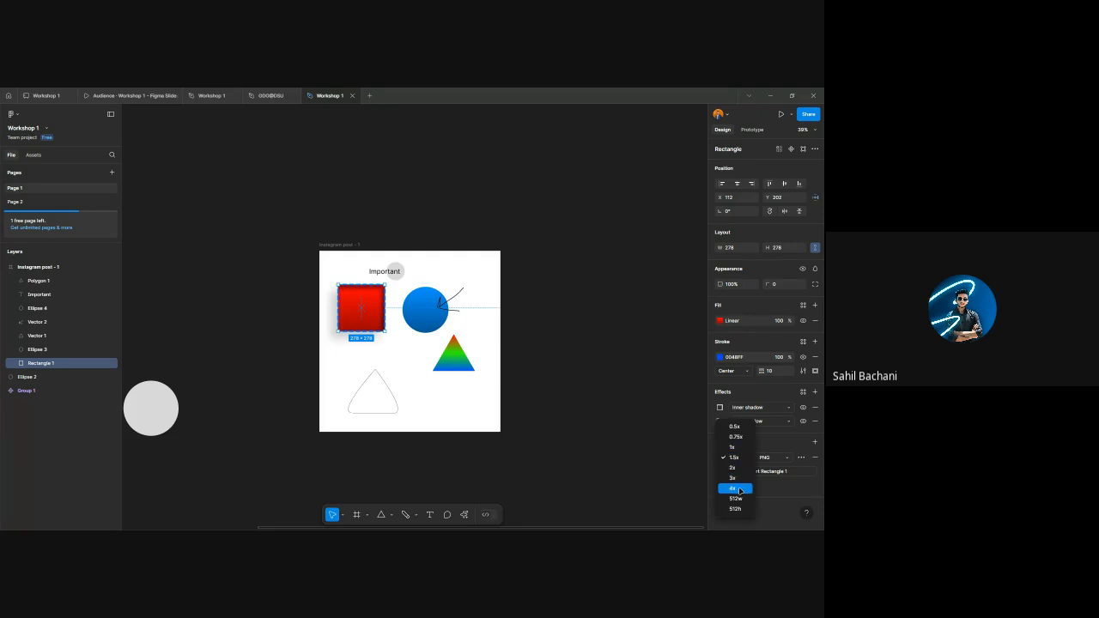
{"action": "left_click", "coordinate": [779, 437]}
- Open the additional export settings and rename the red square's layer to Red
{"action": "left_click", "coordinate": [801, 457]}
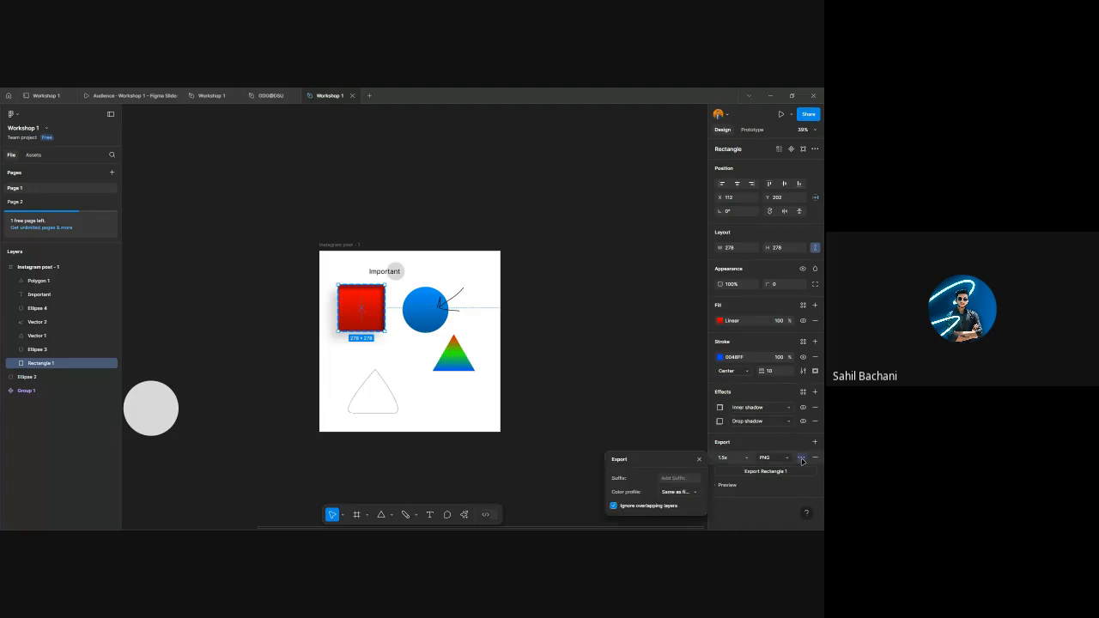
{"action": "left_click", "coordinate": [683, 480]}
{"action": "scroll", "coordinate": [348, 293], "scroll_direction": "up", "scroll_amount": 5}
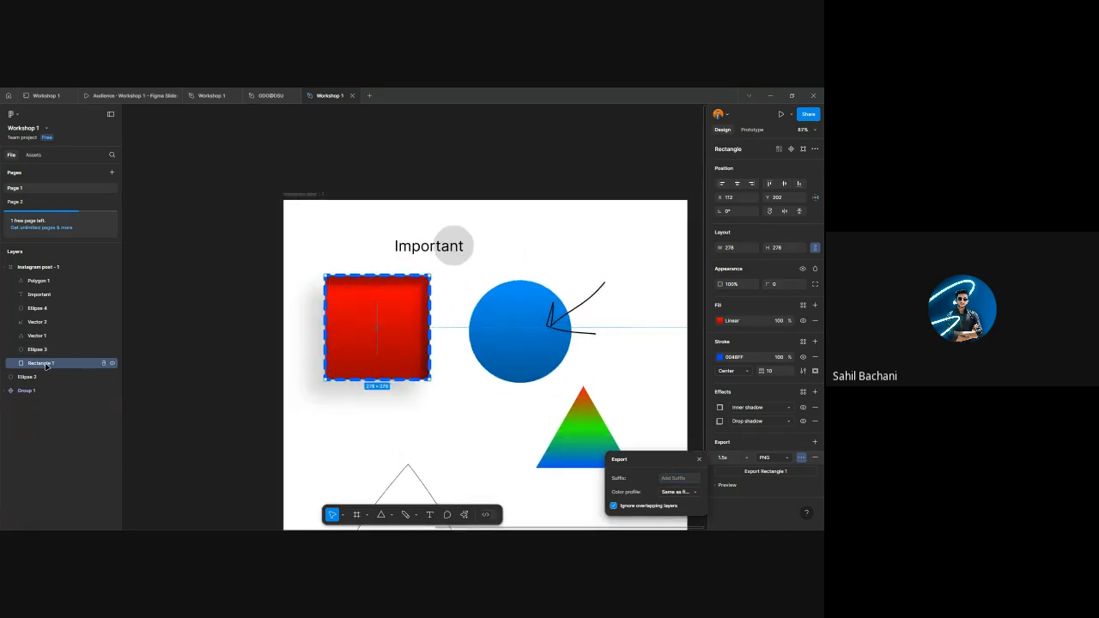
{"action": "type", "text": "Red"}
{"action": "key", "text": "Return"}
- Set the export file name suffix to Square
{"action": "left_click", "coordinate": [674, 479]}
{"action": "type", "text": "Red"}
{"action": "key", "text": "ctrl+a"}
{"action": "type", "text": "Sq"}
{"action": "scroll", "coordinate": [403, 429], "scroll_direction": "up", "scroll_amount": 1}
- Review the export colour profile options and close the additional export settings
{"action": "left_click", "coordinate": [688, 492]}
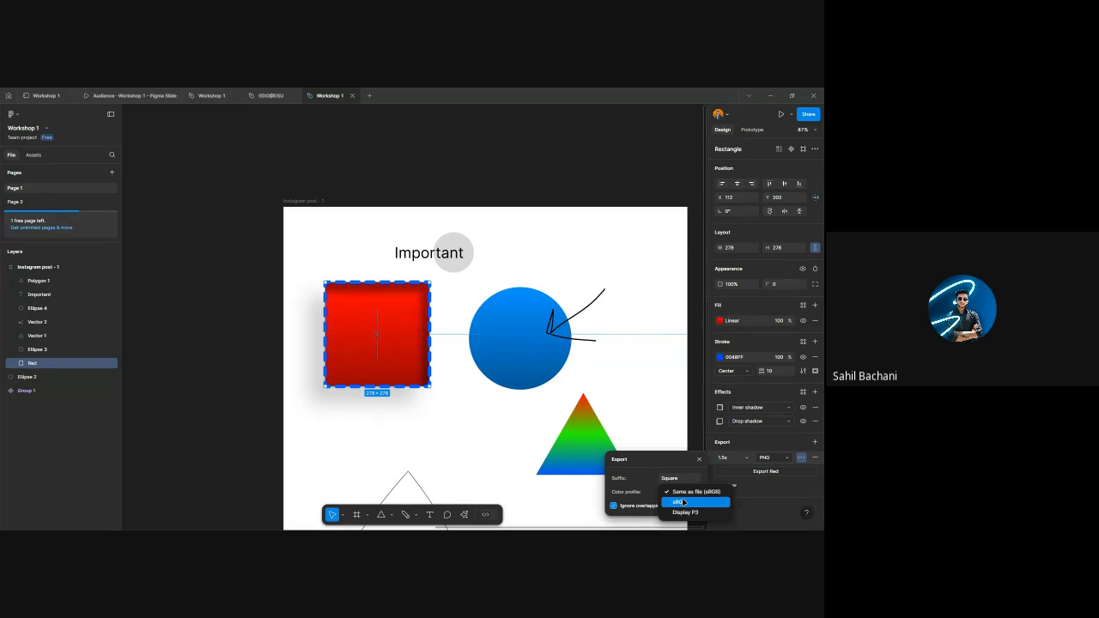
{"action": "key", "text": "Escape"}
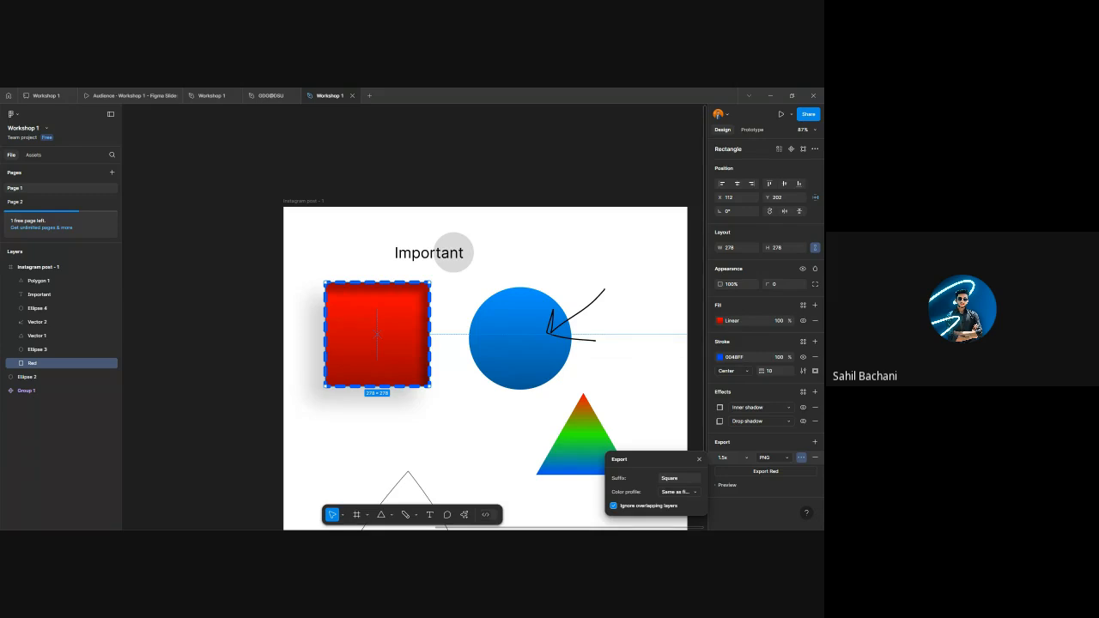
{"action": "left_click", "coordinate": [699, 460]}
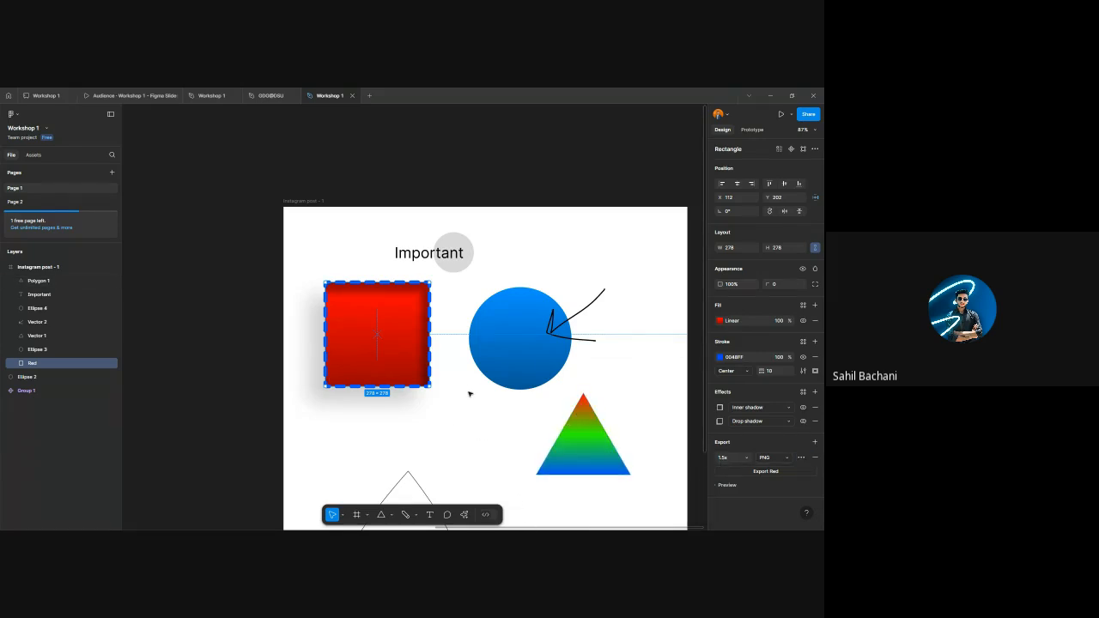
- Delete all the shapes, drawings and text inside the Instagram post - 1 frame, leaving the frame itself
{"action": "scroll", "coordinate": [454, 401], "scroll_direction": "down", "scroll_amount": 1}
{"action": "scroll", "coordinate": [448, 295], "scroll_direction": "down", "scroll_amount": 6}
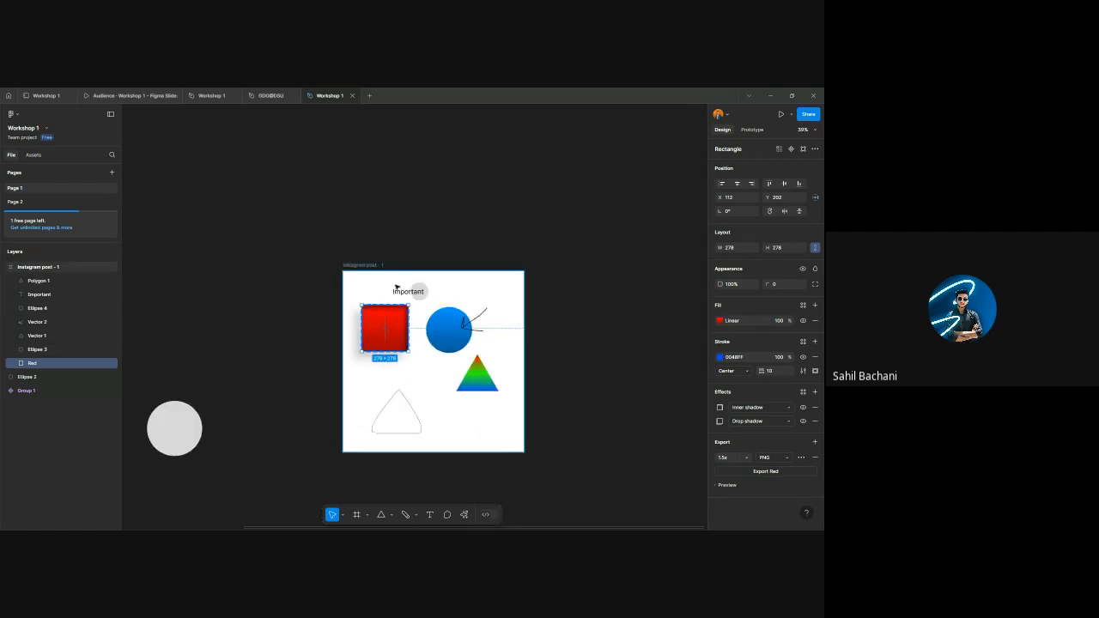
{"action": "scroll", "coordinate": [418, 355], "scroll_direction": "up", "scroll_amount": 5}
{"action": "left_click_drag", "start_coordinate": [561, 458], "coordinate": [298, 171]}
{"action": "key", "text": "Delete"}
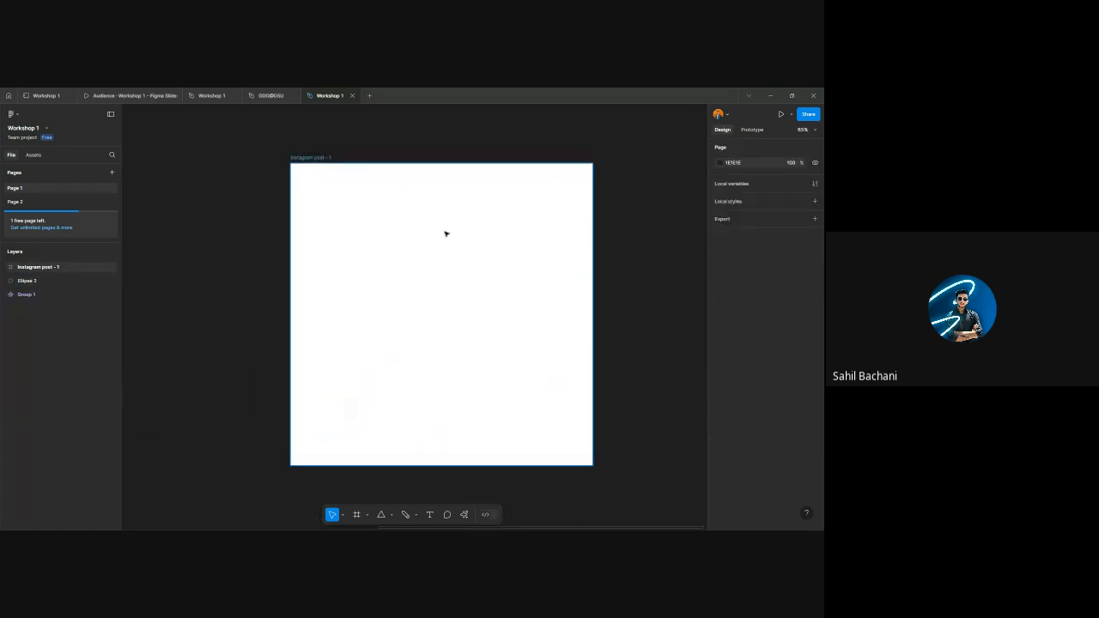
- Add the text "Website Launch Post" inside the empty Instagram post frame
{"action": "scroll", "coordinate": [446, 250], "scroll_direction": "left", "scroll_amount": 1}
{"action": "left_click", "coordinate": [445, 249]}
{"action": "scroll", "coordinate": [442, 247], "scroll_direction": "down", "scroll_amount": 2}
{"action": "scroll", "coordinate": [481, 246], "scroll_direction": "up", "scroll_amount": 2}
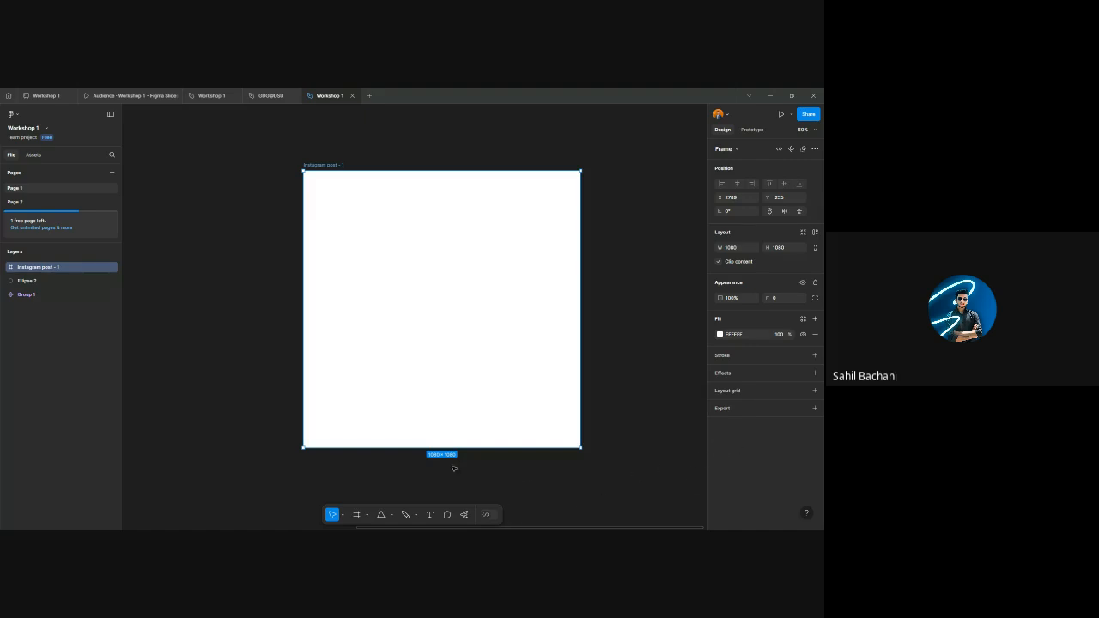
{"action": "scroll", "coordinate": [452, 240], "scroll_direction": "up", "scroll_amount": 2}
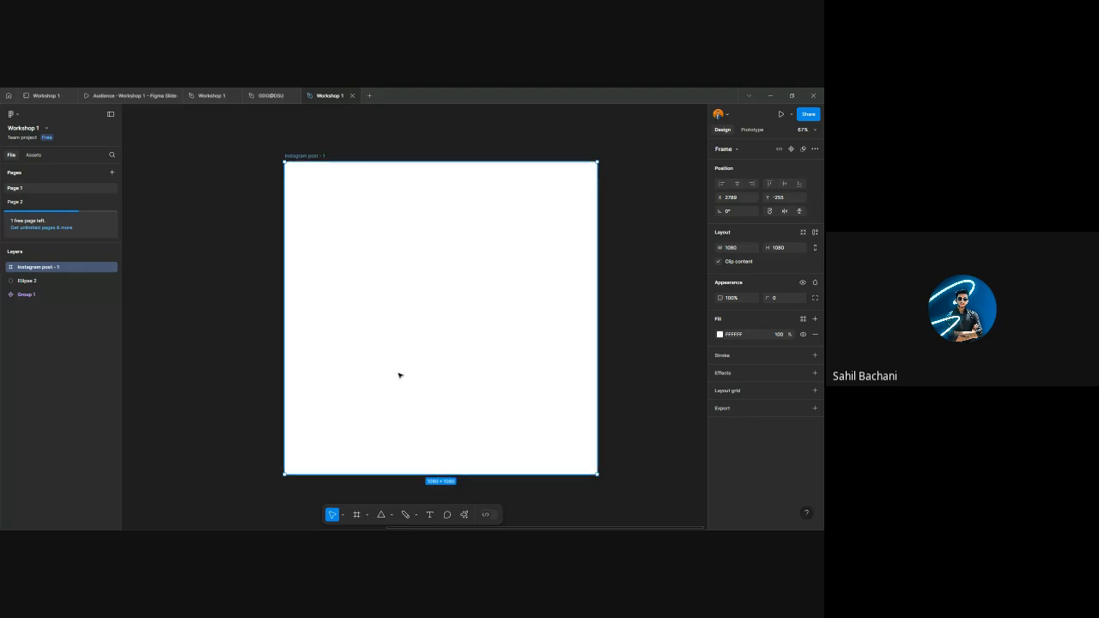
{"action": "key", "text": "t"}
{"action": "left_click", "coordinate": [424, 301]}
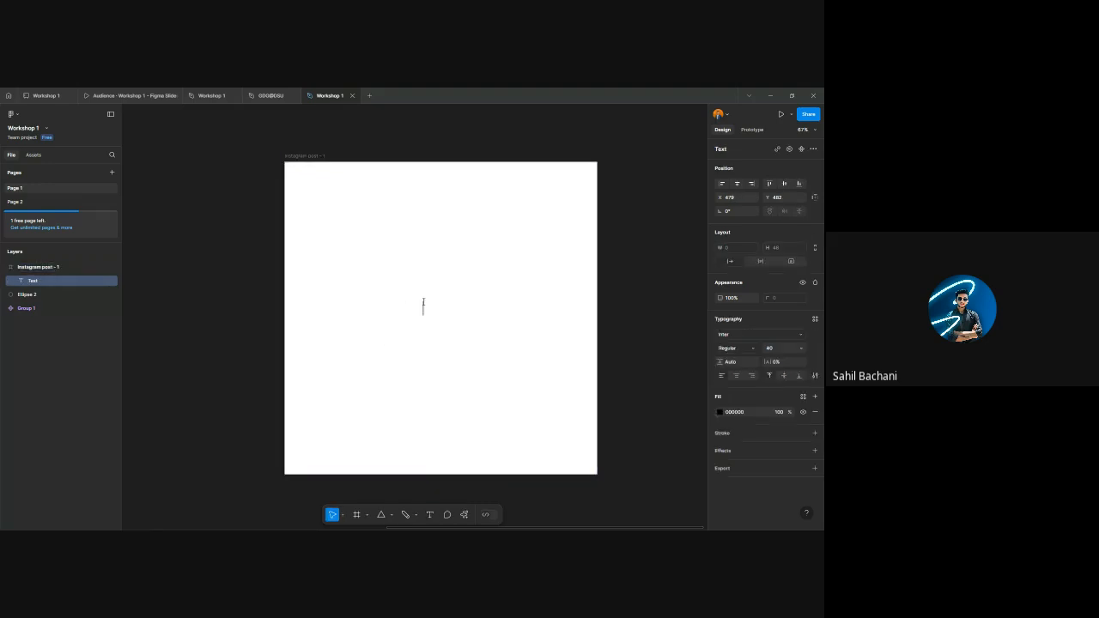
{"action": "scroll", "coordinate": [423, 301], "scroll_direction": "up", "scroll_amount": 3}
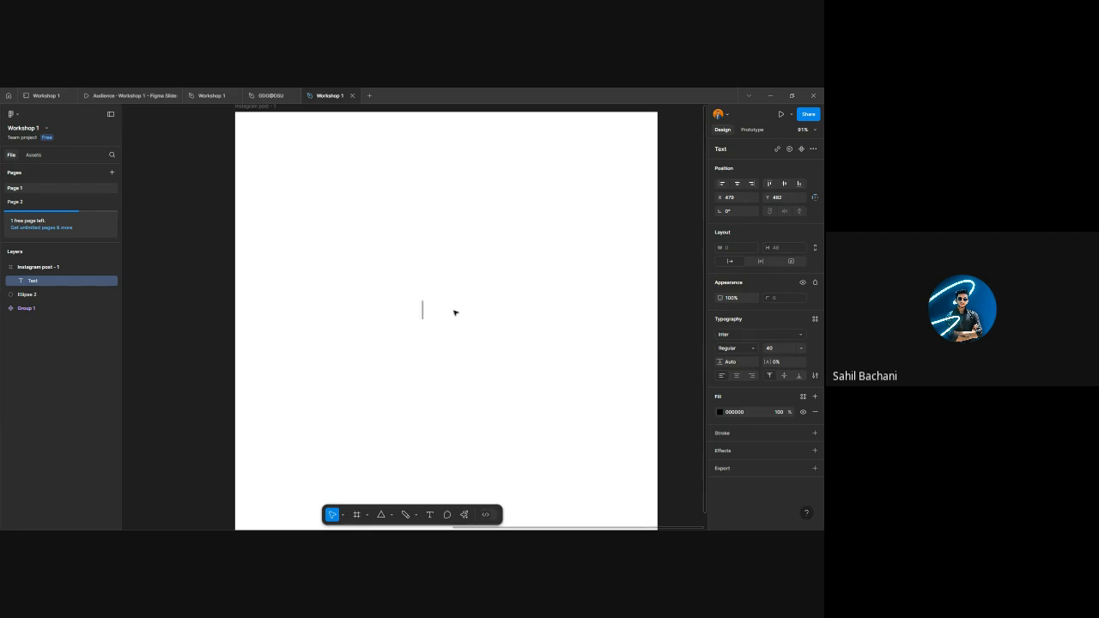
{"action": "type", "text": "Website Launch Post"}
{"action": "key", "text": "Escape"}
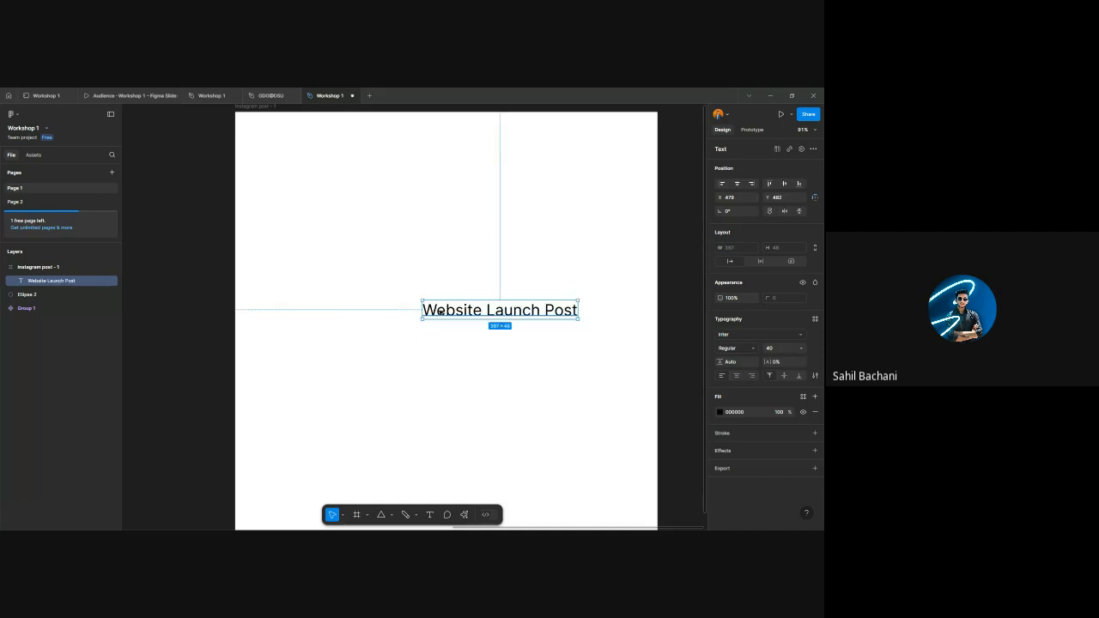
- Set the "Website Launch Post" text's fill to white (FFFFFF) and move it above the frame as a title
{"action": "left_click", "coordinate": [721, 416]}
{"action": "left_click_drag", "start_coordinate": [669, 387], "coordinate": [551, 308]}
{"action": "scroll", "coordinate": [427, 300], "scroll_direction": "down", "scroll_amount": 3}
{"action": "left_click_drag", "start_coordinate": [439, 305], "coordinate": [416, 158]}
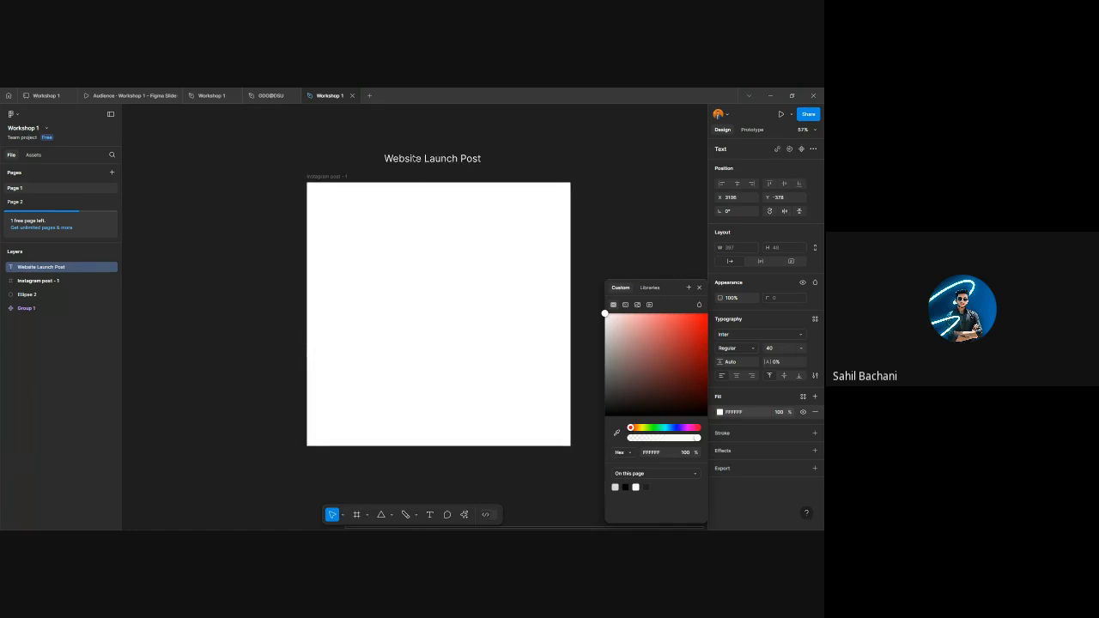
- Add the text "What should go in here?" to the frame and place it at the frame's centre
{"action": "left_click", "coordinate": [456, 270]}
{"action": "scroll", "coordinate": [459, 301], "scroll_direction": "up", "scroll_amount": 2}
{"action": "key", "text": "t"}
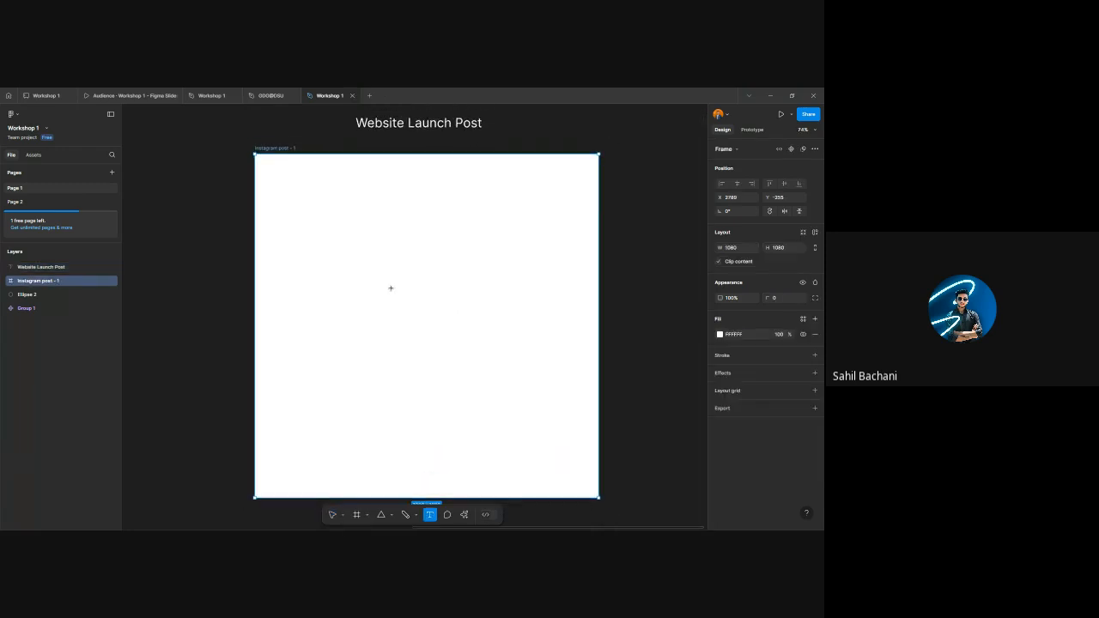
{"action": "left_click", "coordinate": [391, 289]}
{"action": "type", "text": "What "}
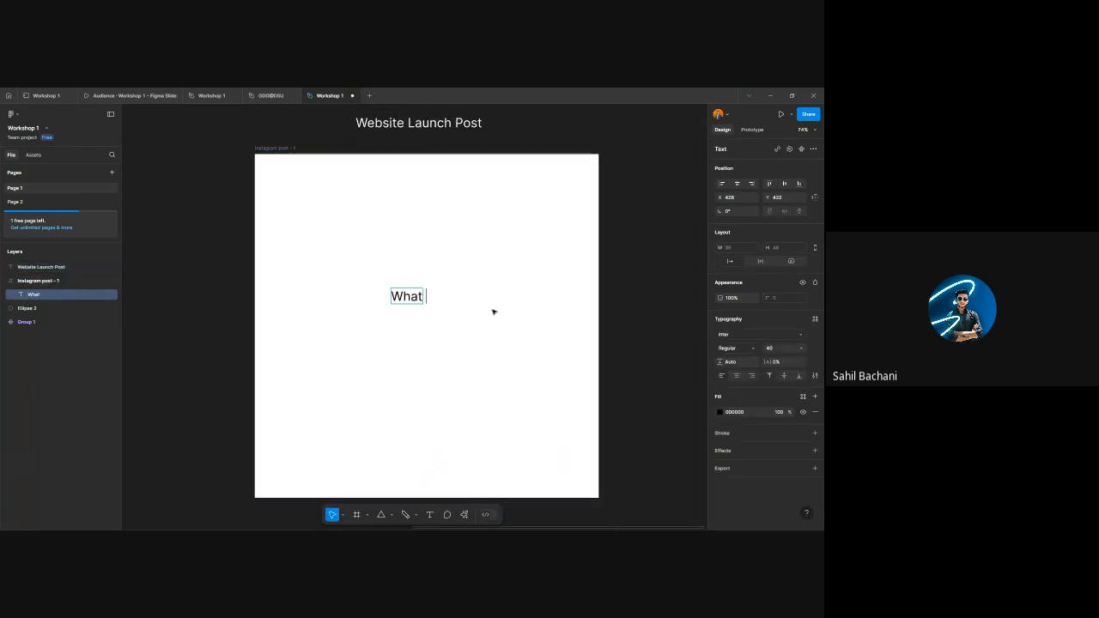
{"action": "type", "text": "should go "}
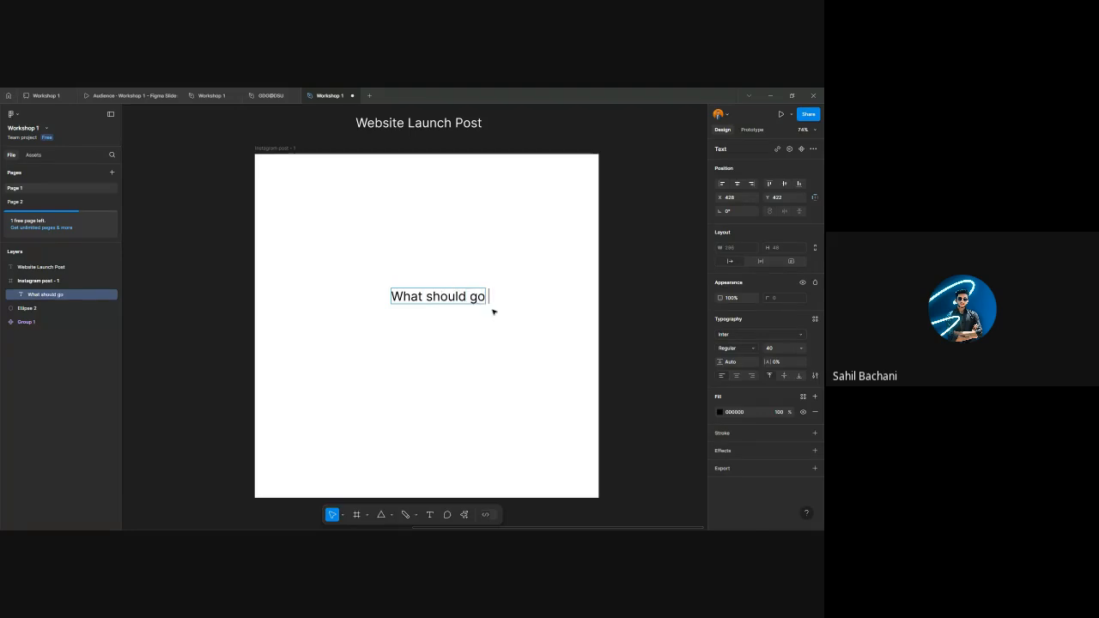
{"action": "type", "text": "in here?"}
{"action": "key", "text": "Escape"}
{"action": "left_click_drag", "start_coordinate": [503, 296], "coordinate": [467, 320]}
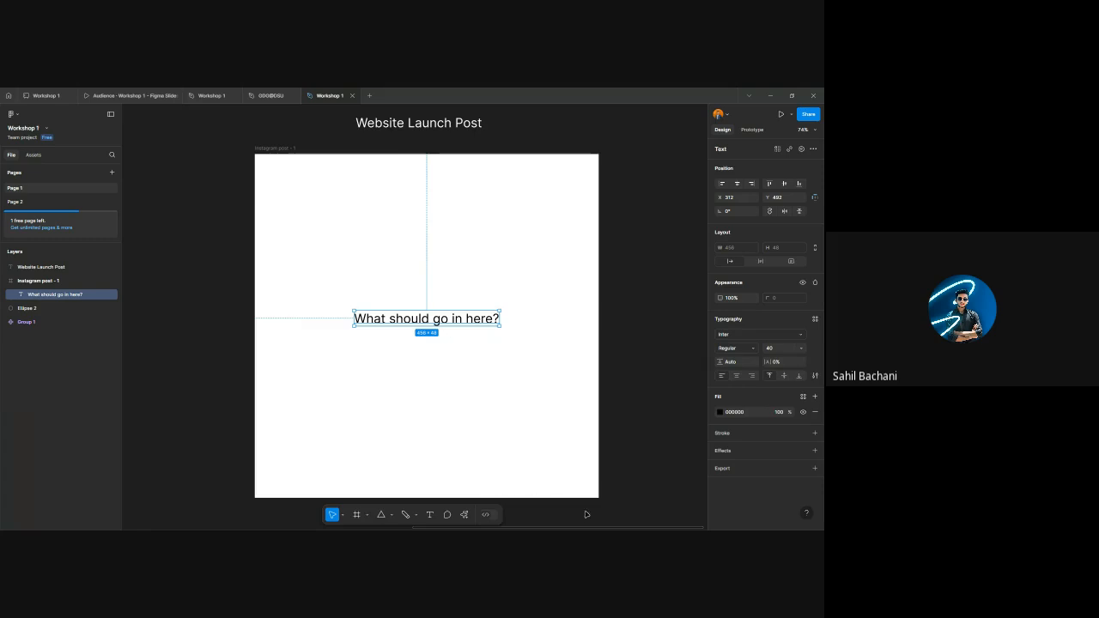
- Replace the frame's text with "The wait is over!" and centre it horizontally in the upper part of the frame
{"action": "scroll", "coordinate": [403, 325], "scroll_direction": "up", "scroll_amount": 1}
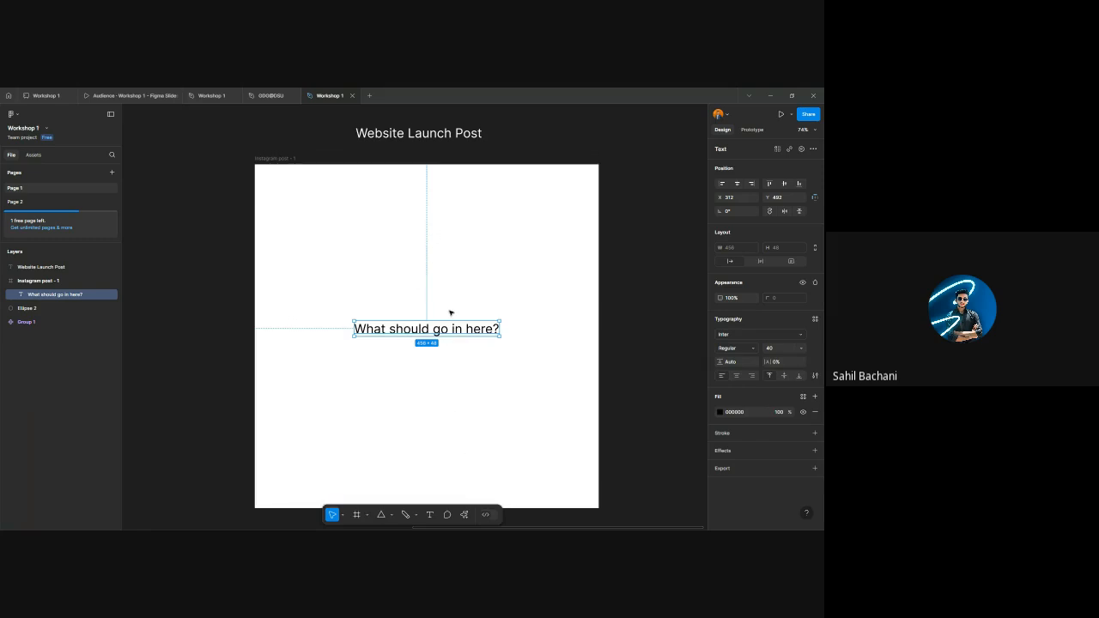
{"action": "double_click", "coordinate": [454, 332]}
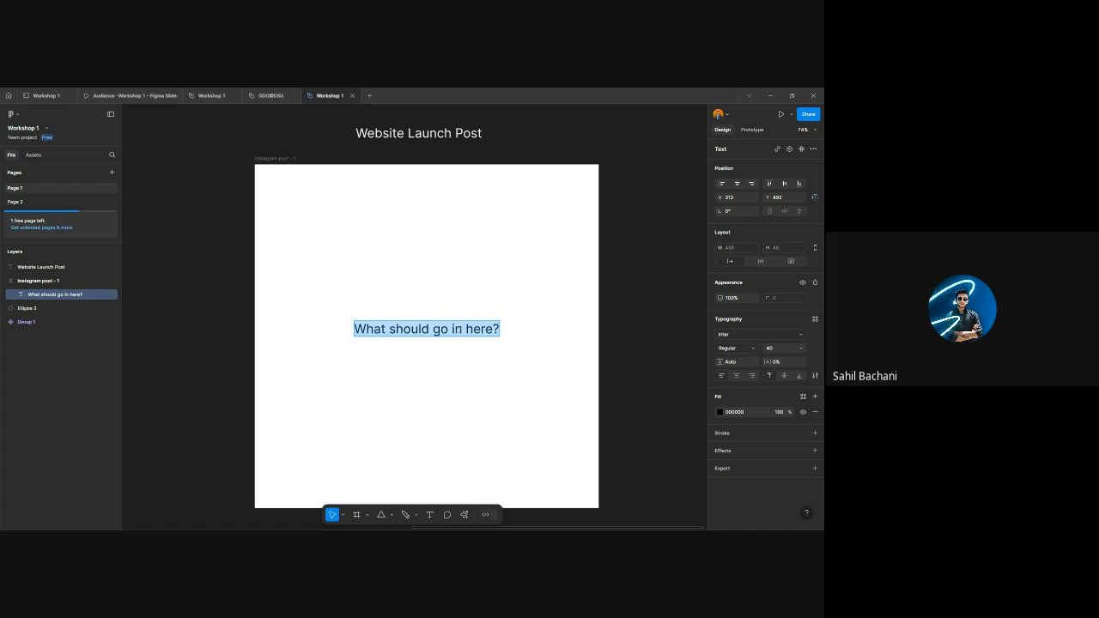
{"action": "type", "text": "Cooming "}
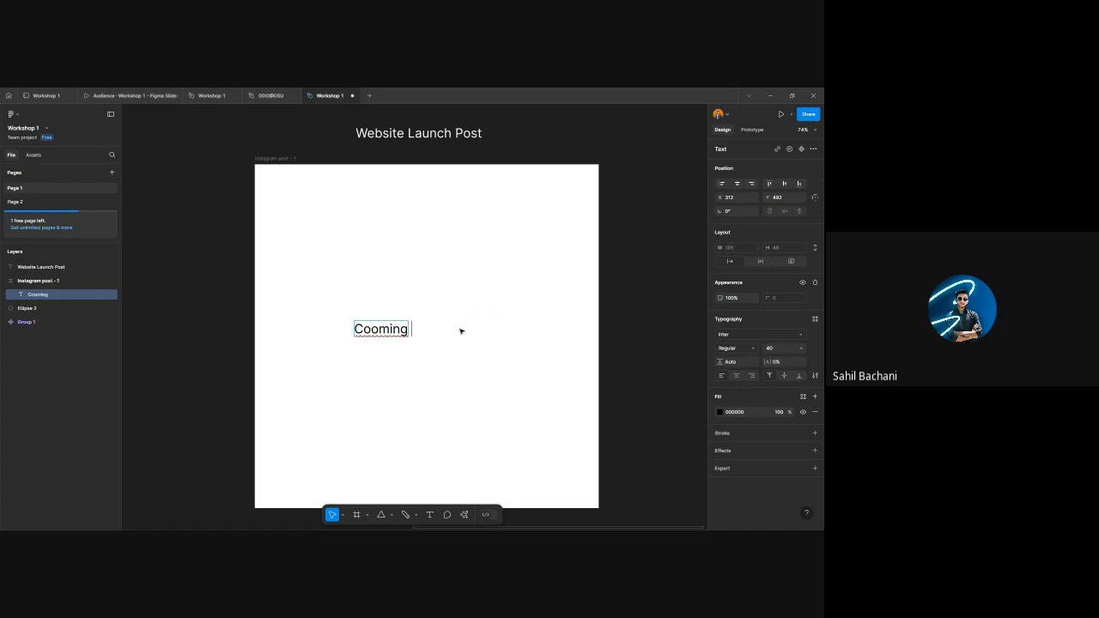
{"action": "type", "text": "soon?"}
{"action": "key", "text": "ctrl+a"}
{"action": "key", "text": "BackSpace"}
{"action": "type", "text": "The wait is"}
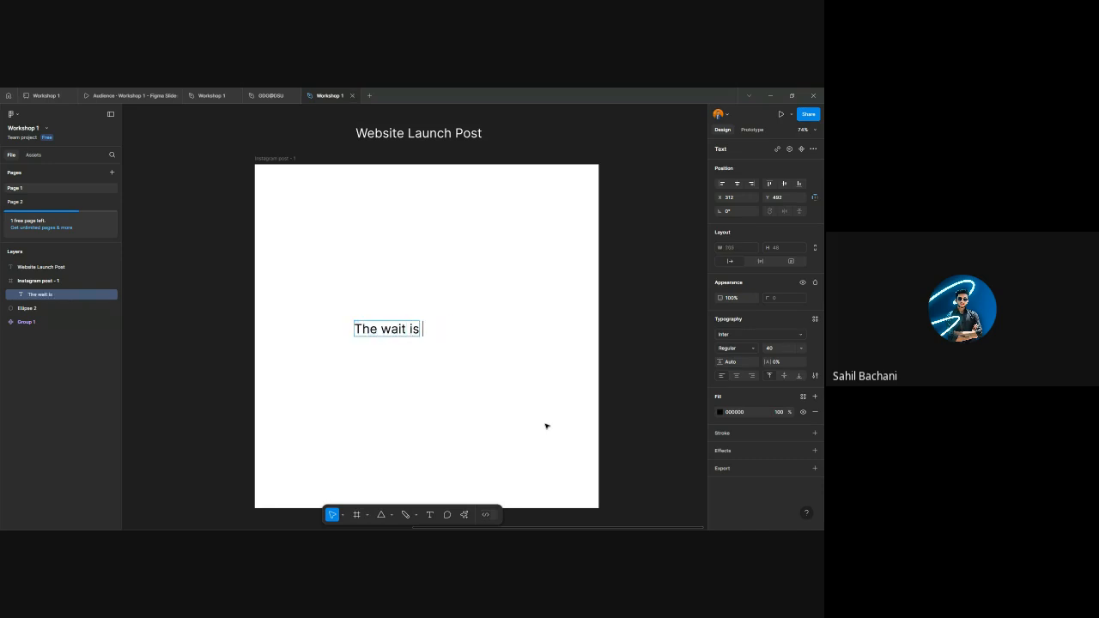
{"action": "type", "text": " over!"}
{"action": "left_click_drag", "start_coordinate": [405, 329], "coordinate": [444, 257]}
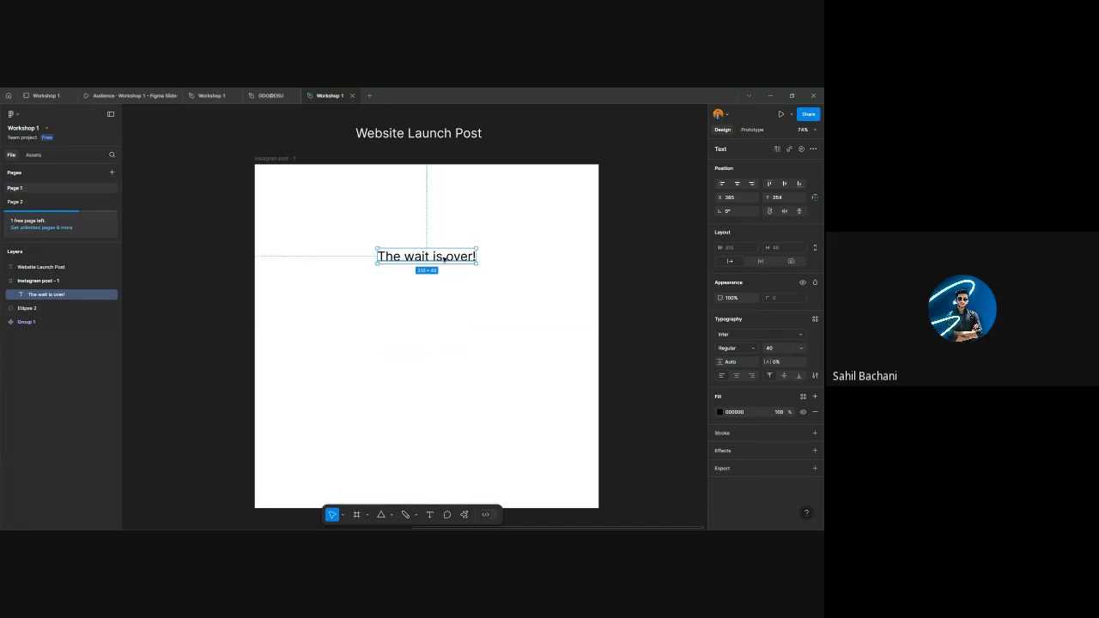
- Duplicate the Instagram post - 1 frame with its text and place the copy directly to its right
{"action": "left_click", "coordinate": [445, 326]}
{"action": "scroll", "coordinate": [351, 385], "scroll_direction": "down", "scroll_amount": 2}
{"action": "left_click", "coordinate": [297, 319]}
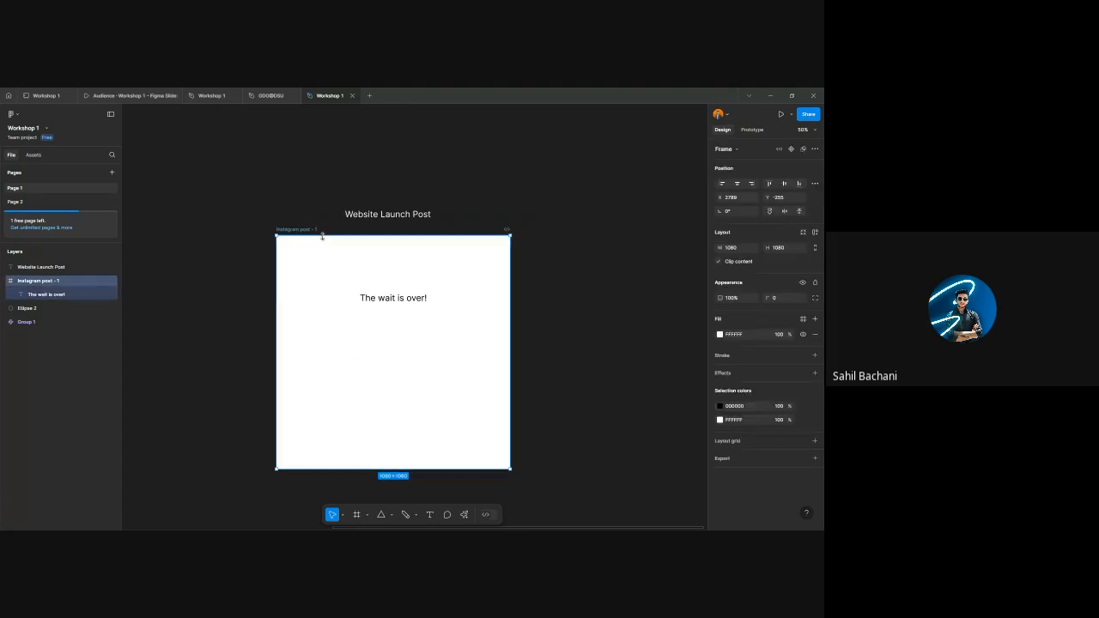
{"action": "left_click_drag", "start_coordinate": [303, 230], "coordinate": [529, 258]}
{"action": "scroll", "coordinate": [485, 300], "scroll_direction": "right", "scroll_amount": 3}
{"action": "scroll", "coordinate": [437, 322], "scroll_direction": "down", "scroll_amount": 2}
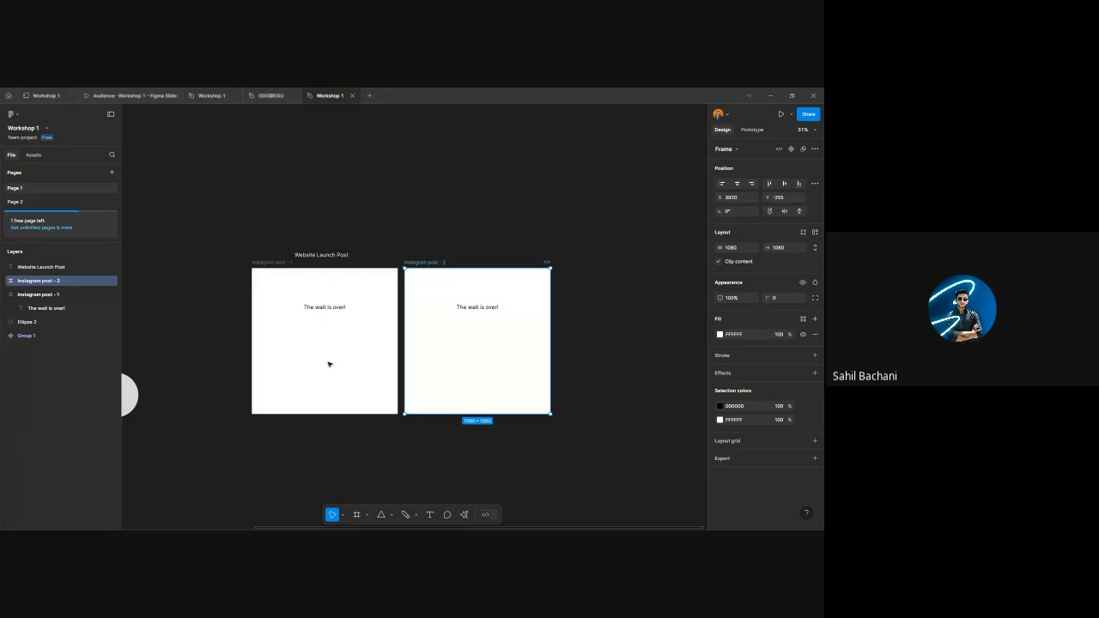
- Duplicate "The wait is over!" below the original in the first frame, and delete the copy
{"action": "left_click", "coordinate": [281, 359]}
{"action": "scroll", "coordinate": [235, 313], "scroll_direction": "left", "scroll_amount": 5}
{"action": "scroll", "coordinate": [633, 344], "scroll_direction": "up", "scroll_amount": 8}
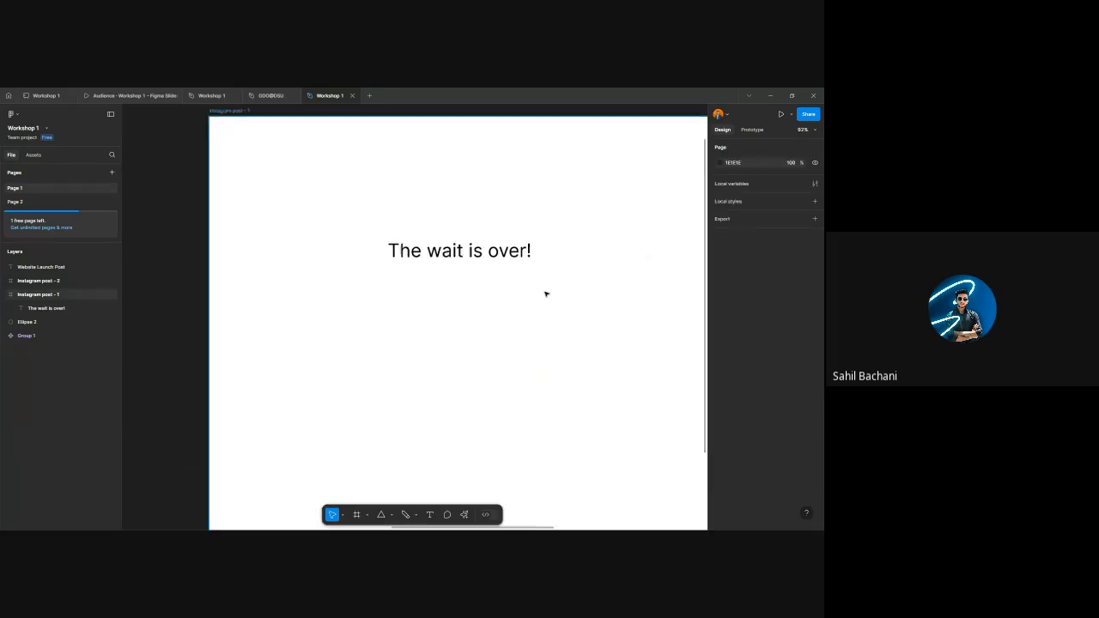
{"action": "left_click", "coordinate": [436, 231]}
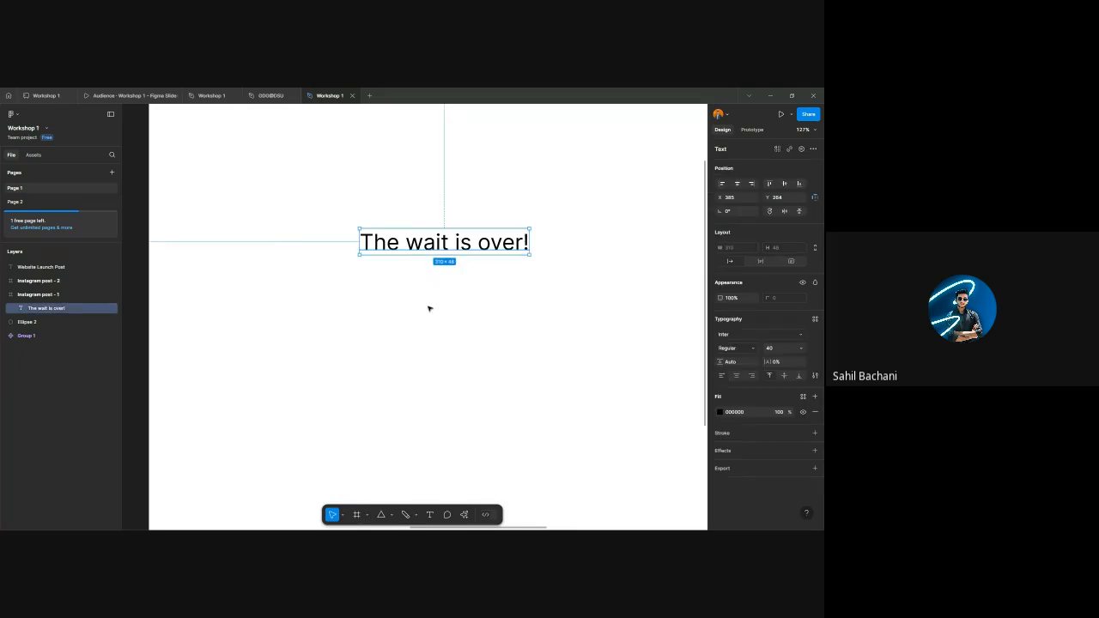
{"action": "scroll", "coordinate": [429, 307], "scroll_direction": "up", "scroll_amount": 1}
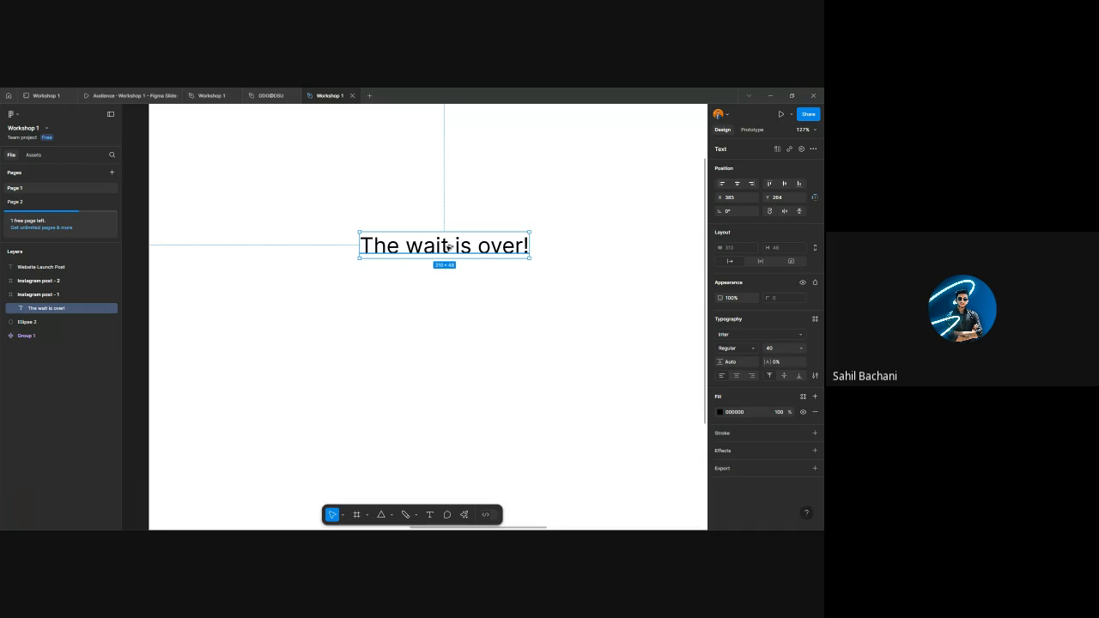
{"action": "left_click_drag", "start_coordinate": [448, 248], "coordinate": [418, 325]}
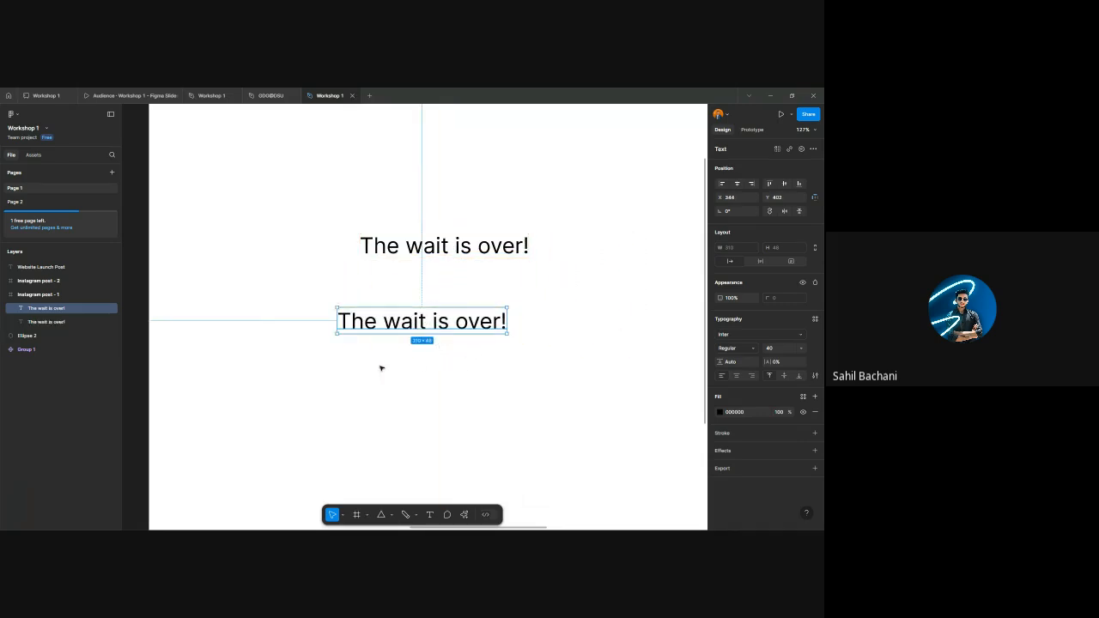
{"action": "scroll", "coordinate": [355, 368], "scroll_direction": "down", "scroll_amount": 3}
{"action": "key", "text": "Delete"}
{"action": "scroll", "coordinate": [404, 327], "scroll_direction": "right", "scroll_amount": 5}
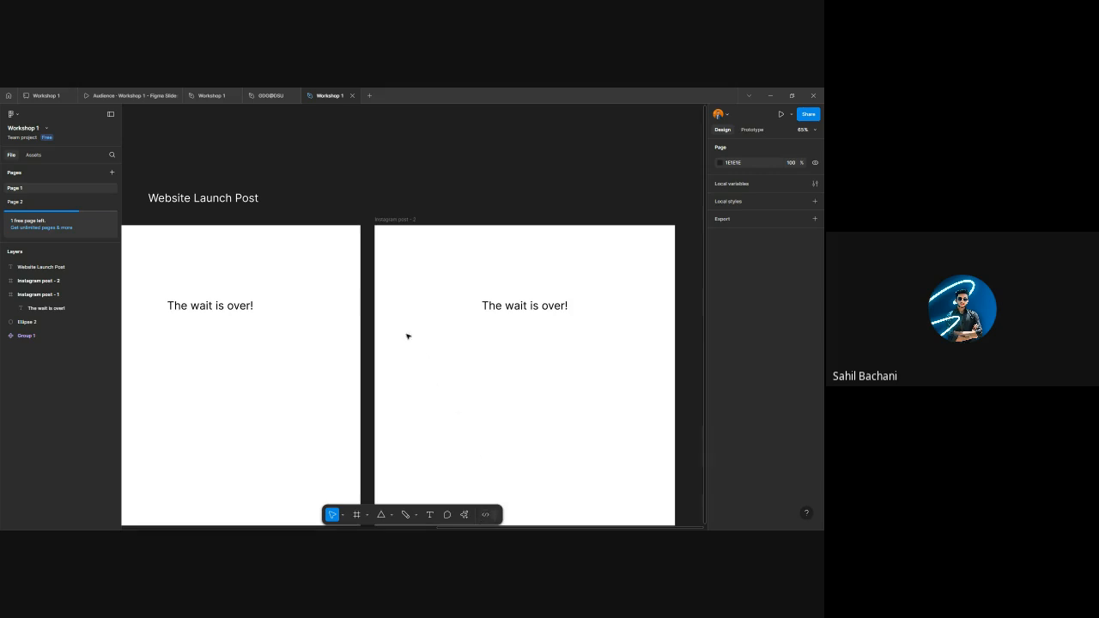
- Change the background fill of the Instagram post - 1 frame to light blue
{"action": "scroll", "coordinate": [407, 335], "scroll_direction": "left", "scroll_amount": 6}
{"action": "left_click", "coordinate": [386, 217]}
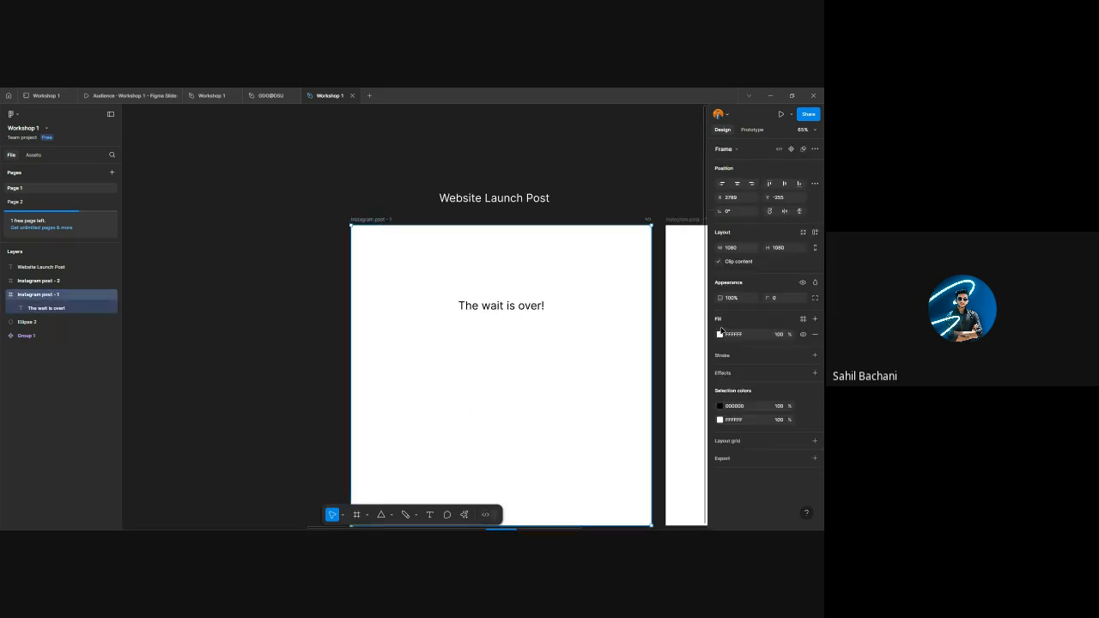
{"action": "left_click", "coordinate": [720, 334]}
{"action": "left_click", "coordinate": [669, 428]}
{"action": "left_click_drag", "start_coordinate": [638, 323], "coordinate": [648, 315]}
{"action": "scroll", "coordinate": [442, 339], "scroll_direction": "right", "scroll_amount": 4}
{"action": "scroll", "coordinate": [453, 349], "scroll_direction": "down", "scroll_amount": 1}
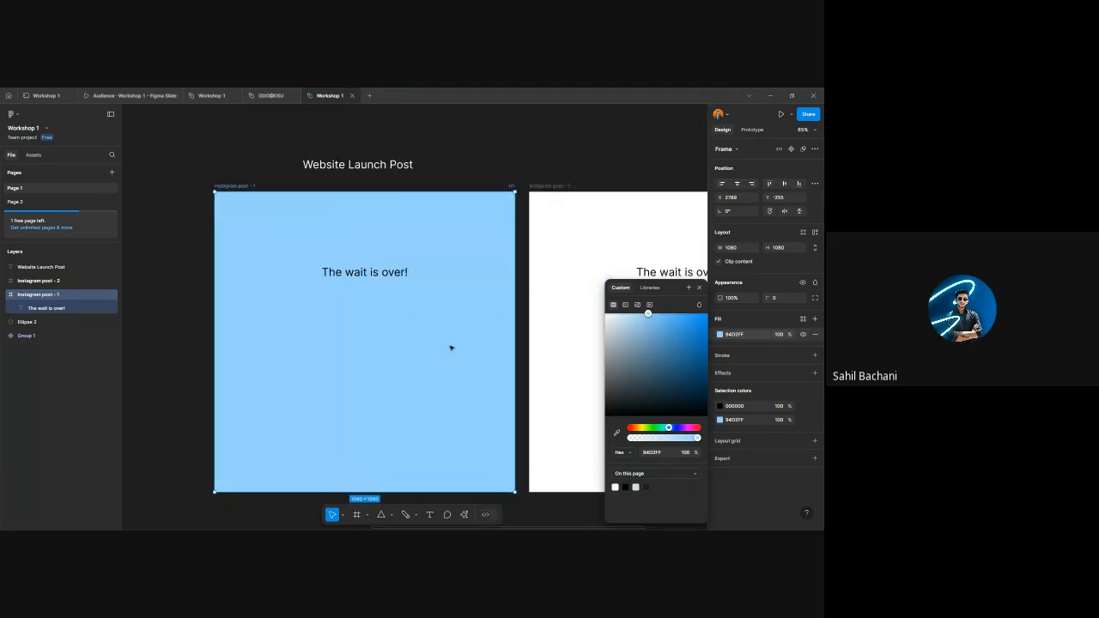
{"action": "key", "text": "Escape"}
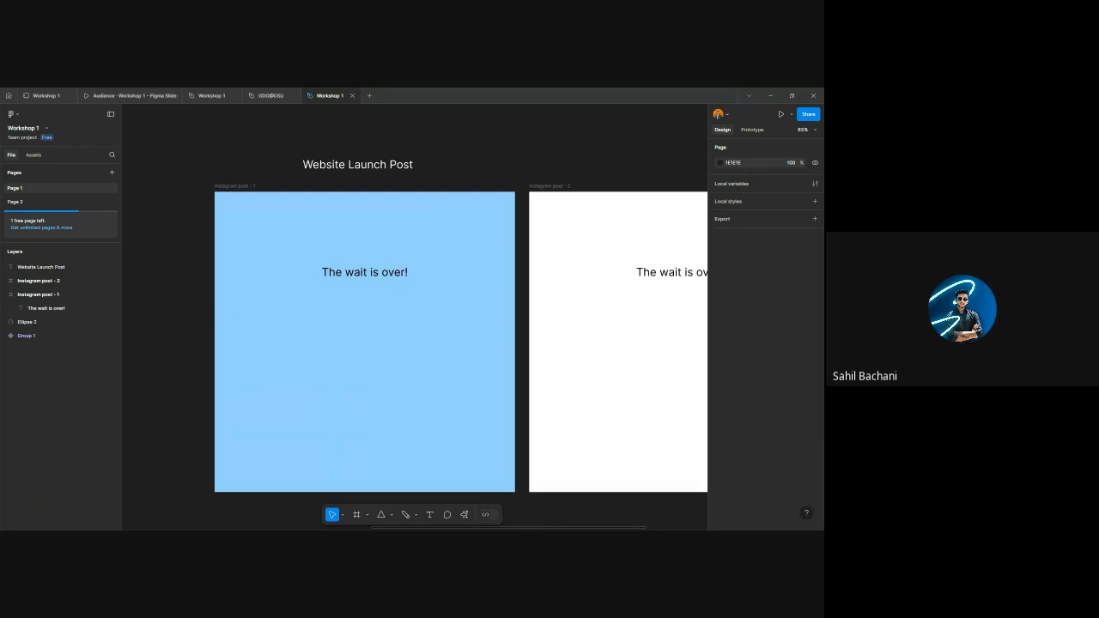
{"action": "scroll", "coordinate": [421, 355], "scroll_direction": "left", "scroll_amount": 1}
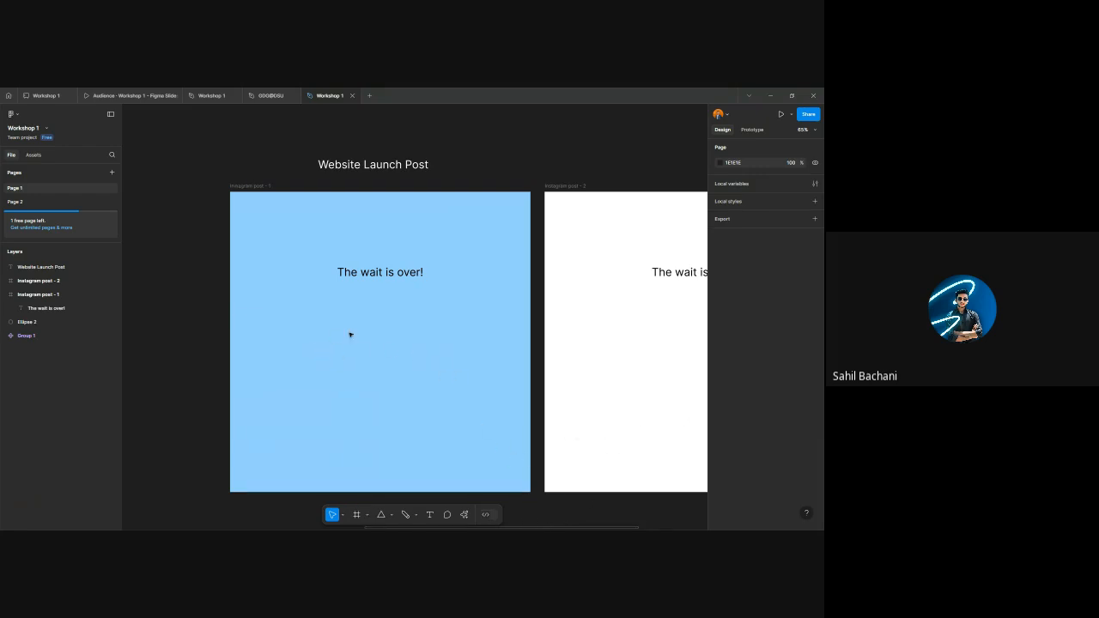
- Change the background fill of the Instagram post - 2 frame to light green
{"action": "scroll", "coordinate": [486, 331], "scroll_direction": "down", "scroll_amount": 3, "text": "ctrl"}
{"action": "left_click", "coordinate": [573, 241]}
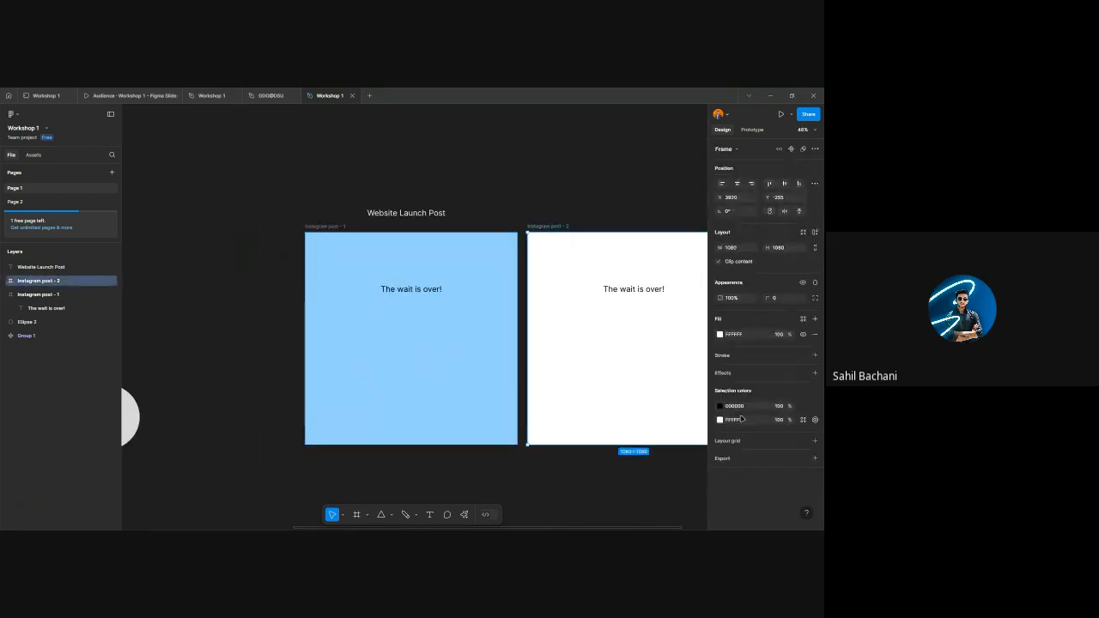
{"action": "left_click", "coordinate": [719, 333]}
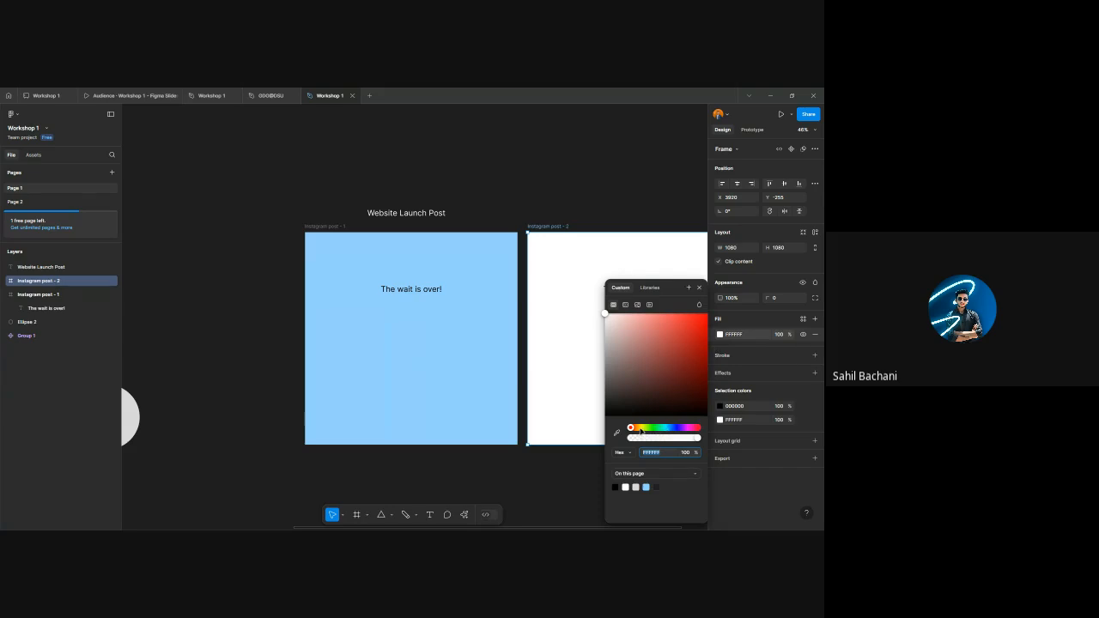
{"action": "left_click", "coordinate": [645, 428]}
{"action": "left_click", "coordinate": [646, 315]}
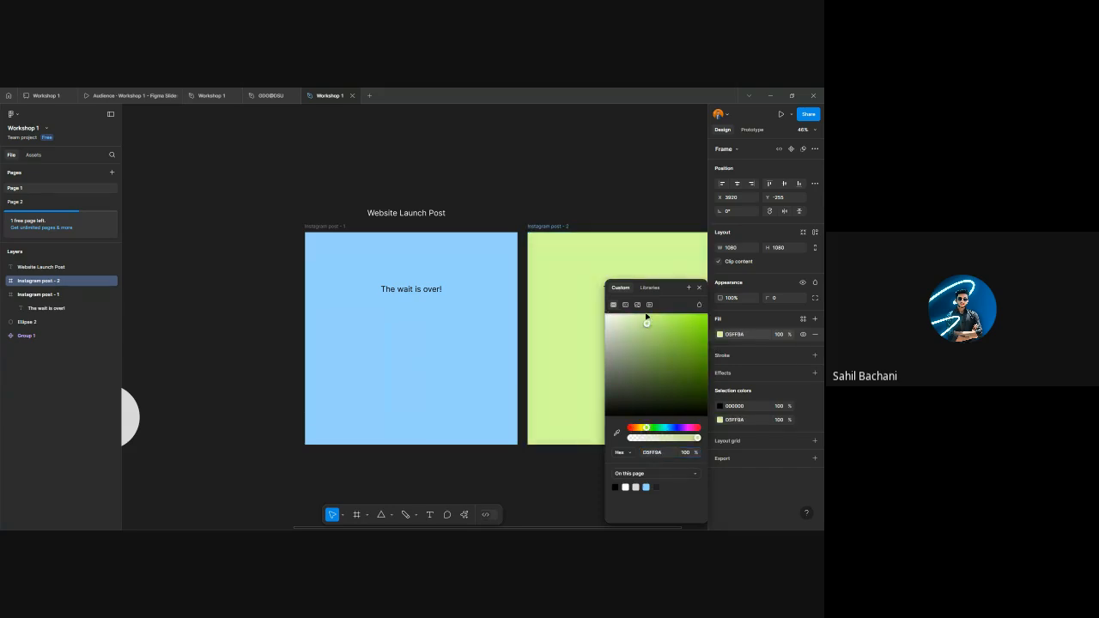
{"action": "left_click", "coordinate": [650, 428]}
{"action": "left_click", "coordinate": [603, 225]}
{"action": "scroll", "coordinate": [510, 312], "scroll_direction": "right", "scroll_amount": 4}
- Browse the font list for the "The wait is over!" text in Instagram post - 1 and try the Dubai font
{"action": "scroll", "coordinate": [483, 314], "scroll_direction": "left", "scroll_amount": 3}
{"action": "left_click", "coordinate": [352, 289]}
{"action": "scroll", "coordinate": [277, 311], "scroll_direction": "up", "scroll_amount": 3}
{"action": "left_click", "coordinate": [733, 337]}
{"action": "scroll", "coordinate": [656, 403], "scroll_direction": "down", "scroll_amount": 3}
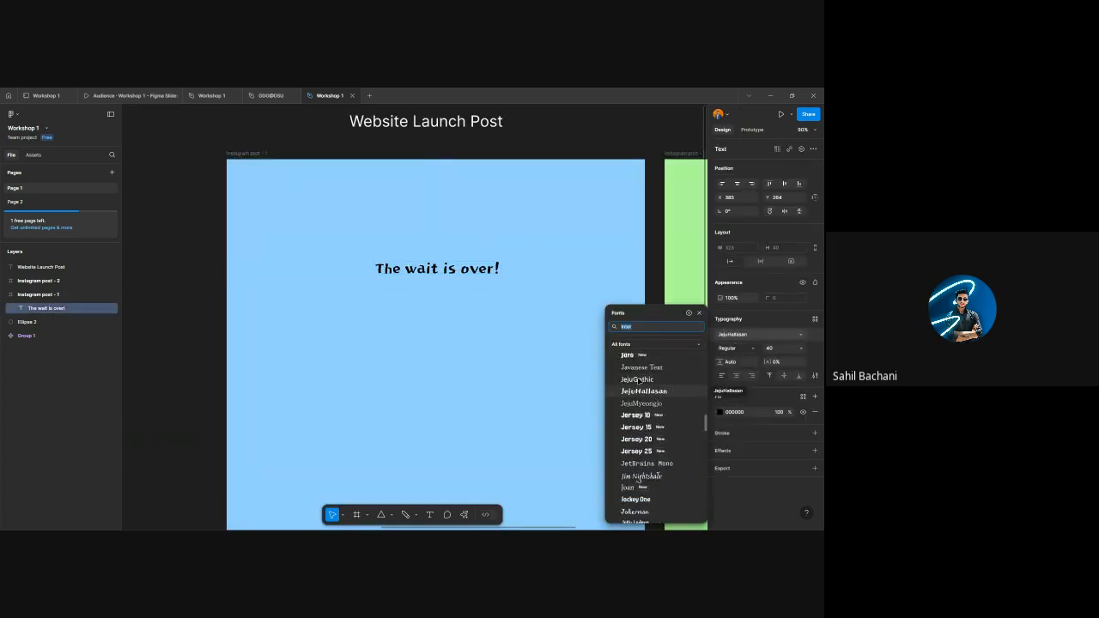
{"action": "scroll", "coordinate": [637, 369], "scroll_direction": "up", "scroll_amount": 2}
{"action": "scroll", "coordinate": [636, 369], "scroll_direction": "up", "scroll_amount": 10}
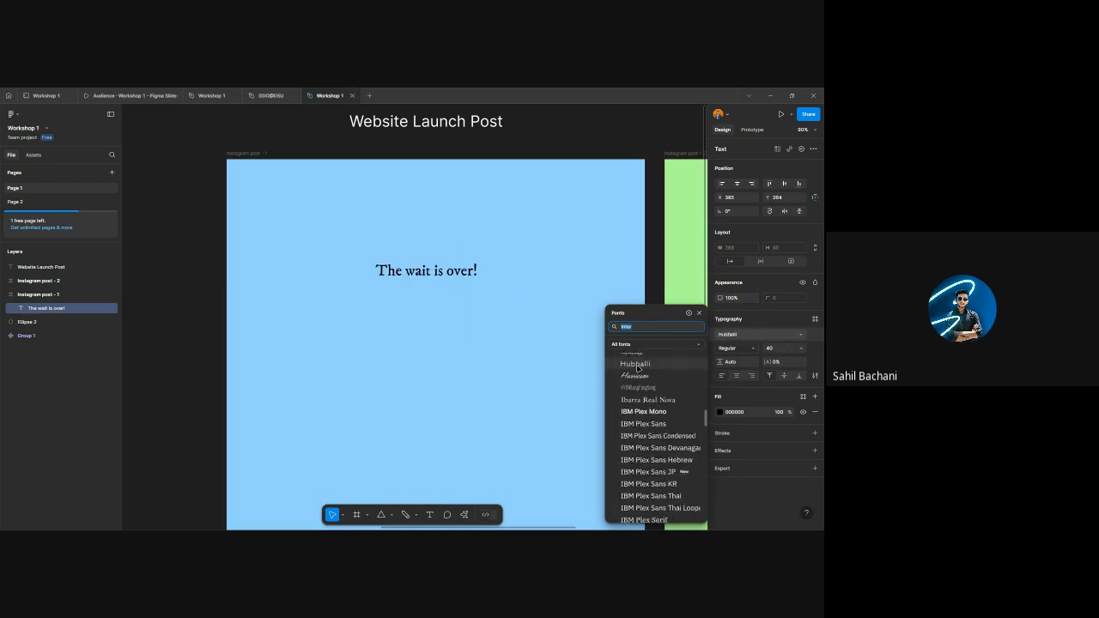
{"action": "scroll", "coordinate": [637, 369], "scroll_direction": "down", "scroll_amount": 5}
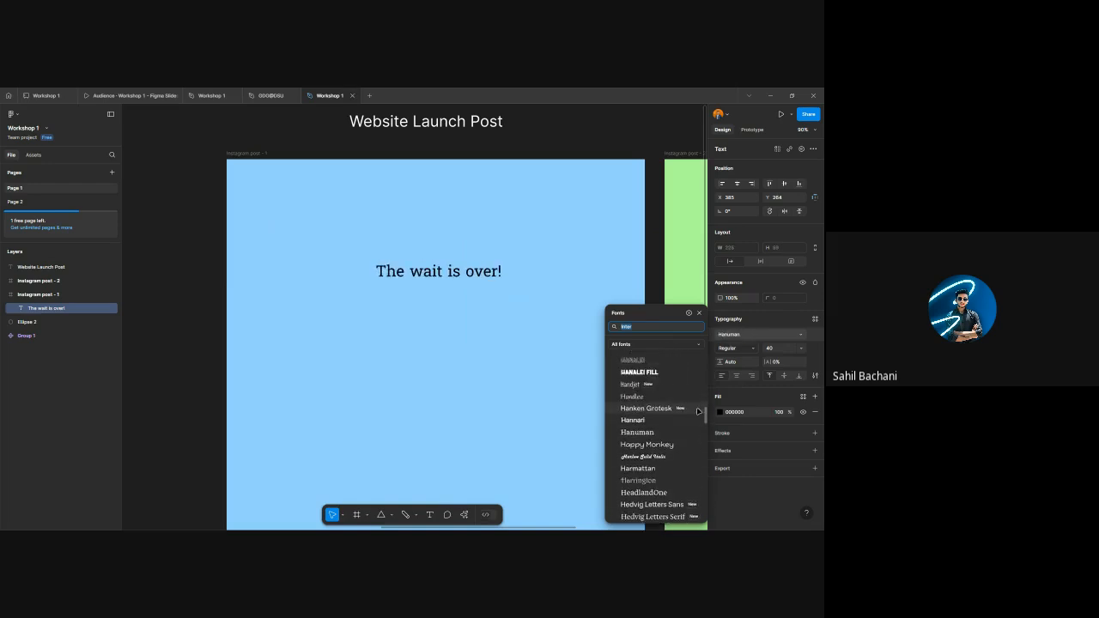
{"action": "left_click_drag", "start_coordinate": [706, 412], "coordinate": [705, 394]}
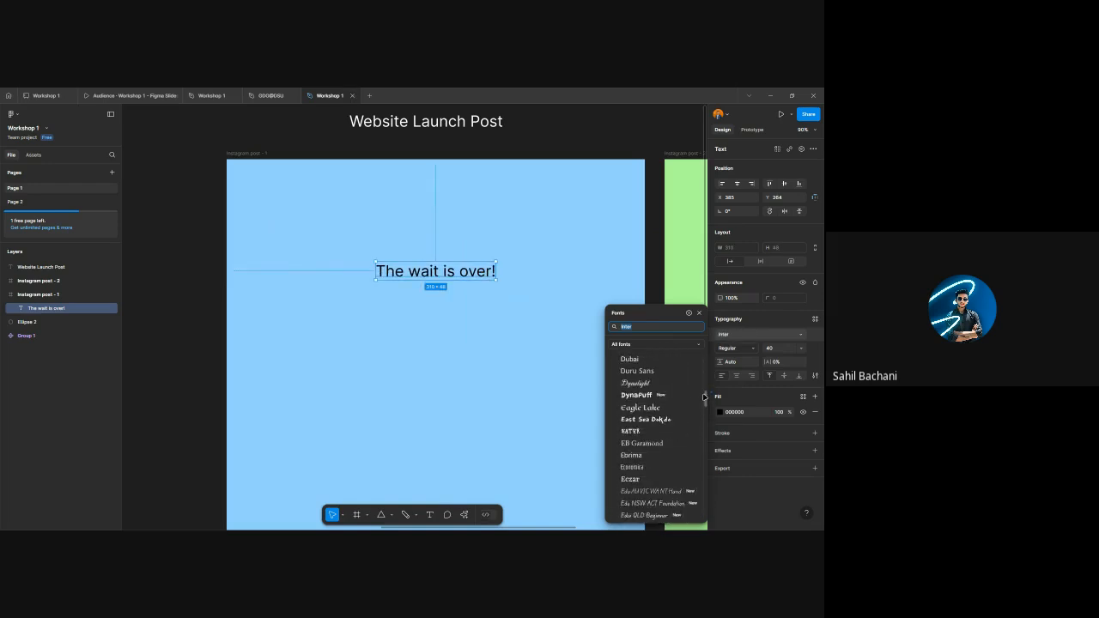
{"action": "left_click", "coordinate": [629, 359]}
{"action": "left_click", "coordinate": [648, 326]}
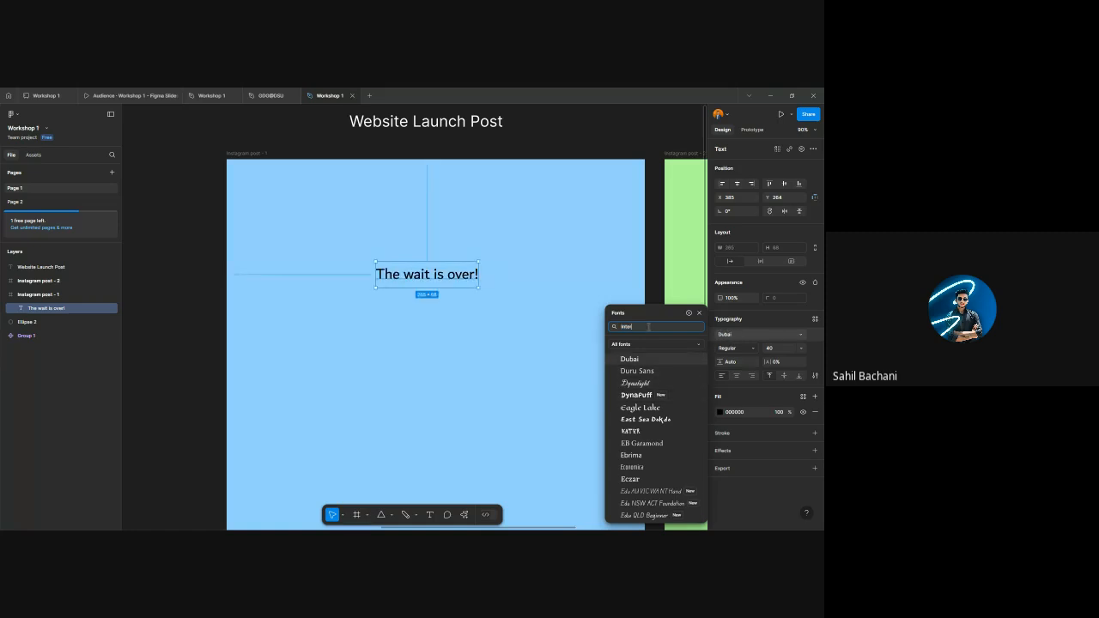
{"action": "key", "text": "Escape"}
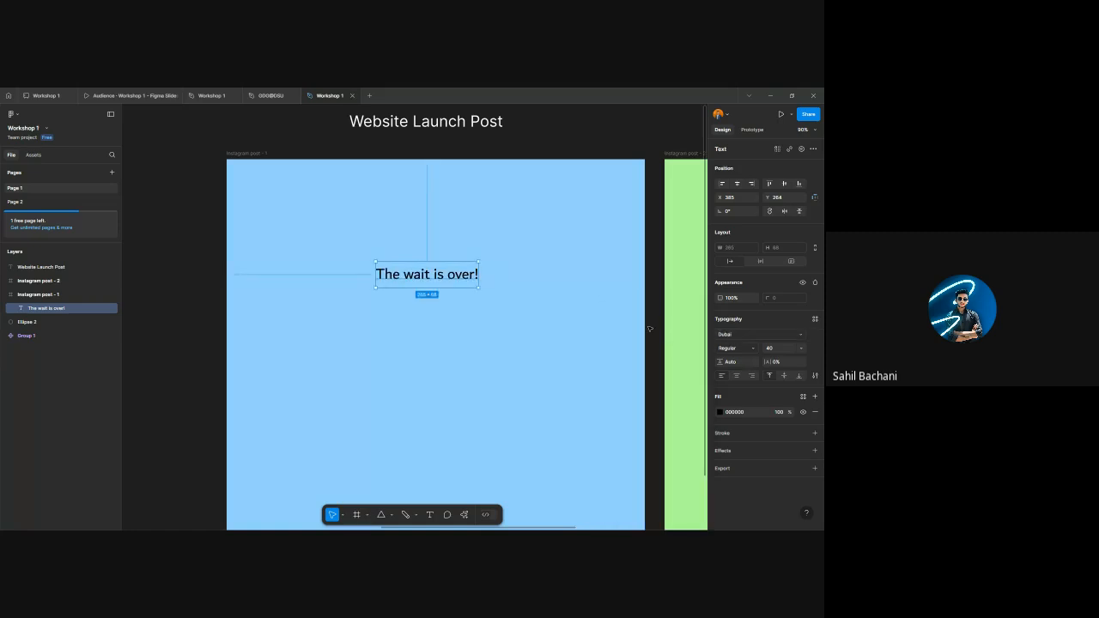
- Set the font of "The wait is over!" back to Inter
{"action": "left_click", "coordinate": [727, 334]}
{"action": "type", "text": "ine"}
{"action": "key", "text": "Escape"}
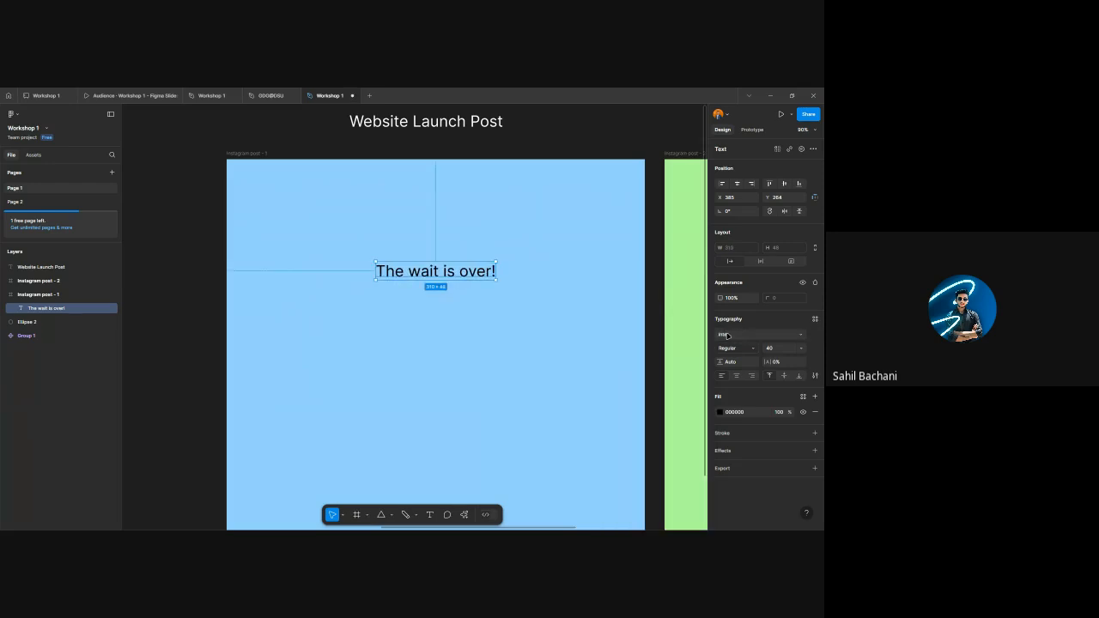
- Set the font weight of "The wait is over!" in the blue frame to Bold
{"action": "left_click", "coordinate": [729, 347]}
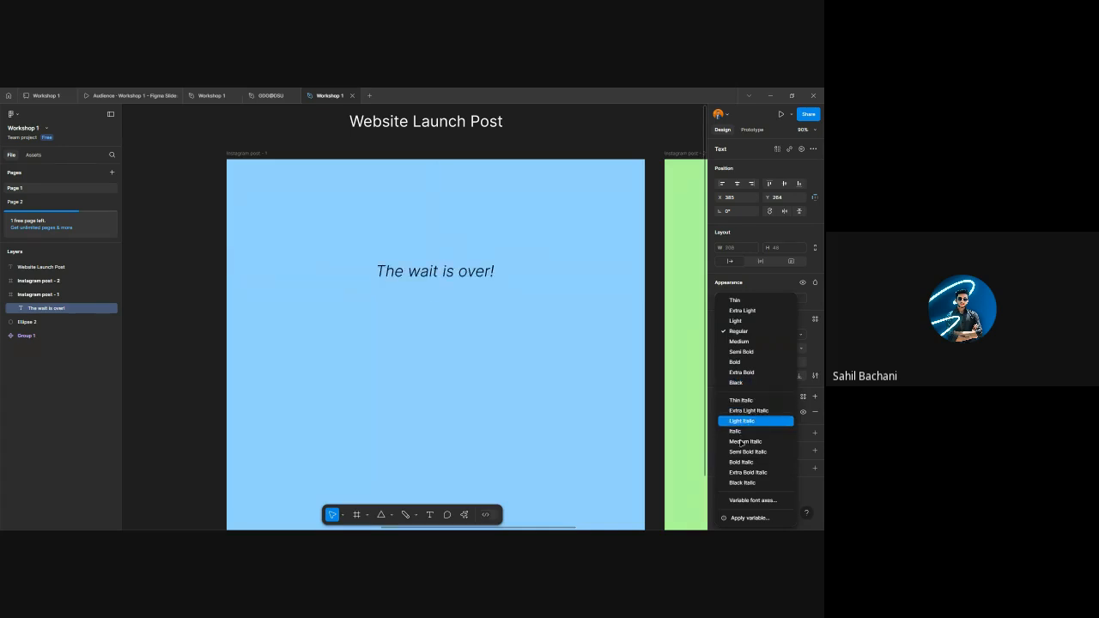
{"action": "left_click", "coordinate": [821, 342]}
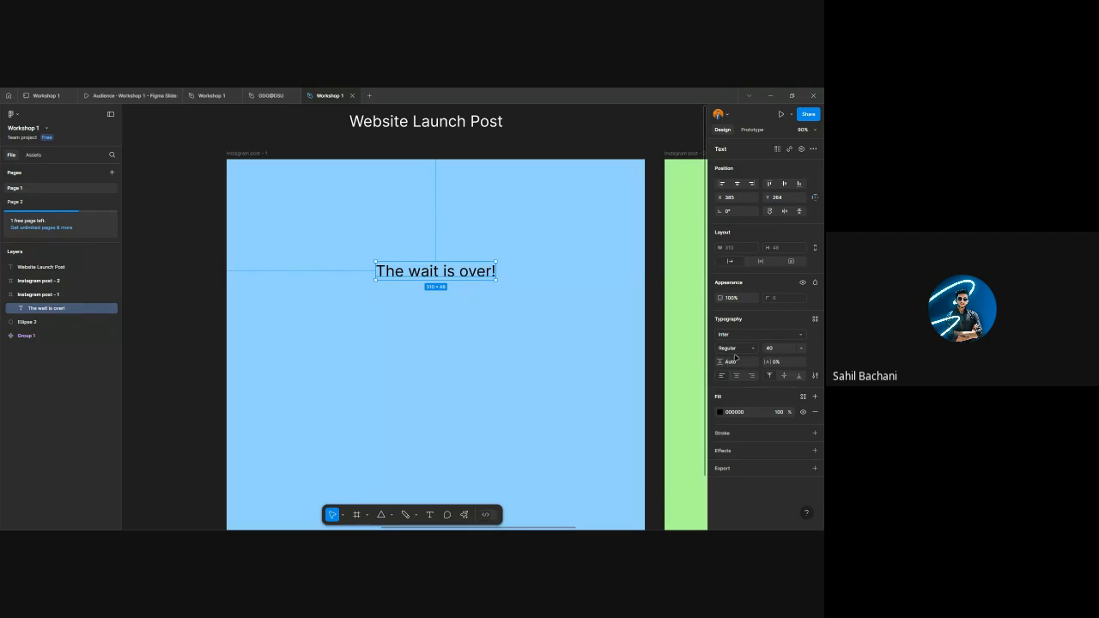
{"action": "left_click", "coordinate": [732, 348]}
{"action": "left_click", "coordinate": [744, 364]}
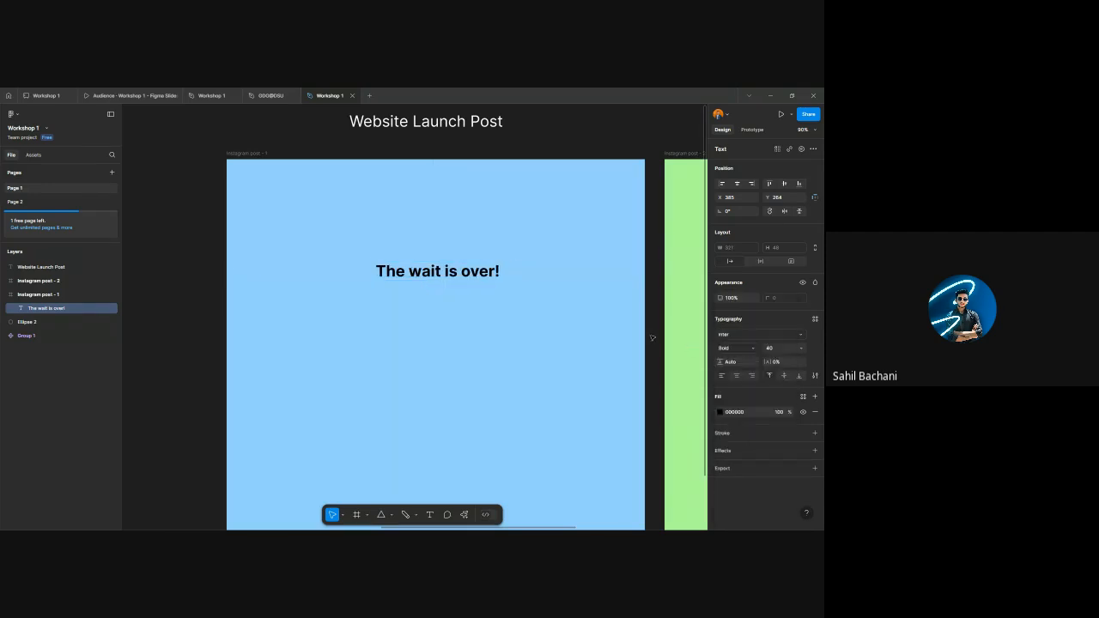
- Replace the heading's content in the blue frame with "THE WAIT IS OVER" entered in capitals
{"action": "double_click", "coordinate": [436, 273]}
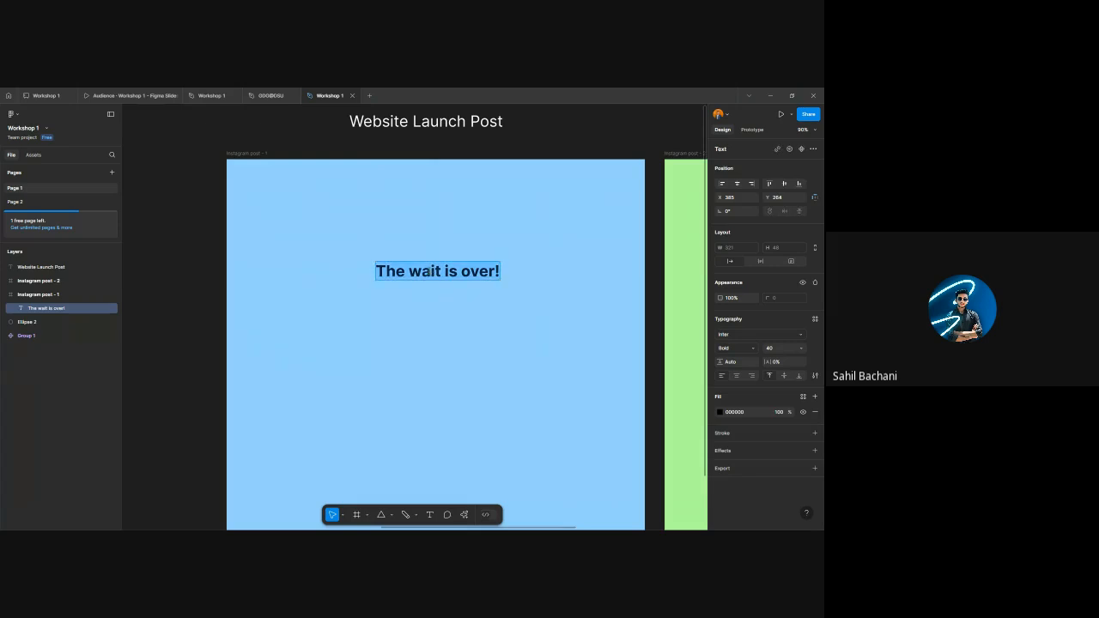
{"action": "type", "text": "the"}
{"action": "key", "text": "BackSpace"}
{"action": "key", "text": "BackSpace"}
{"action": "key", "text": "BackSpace"}
{"action": "type", "text": "THE WAIT IS "}
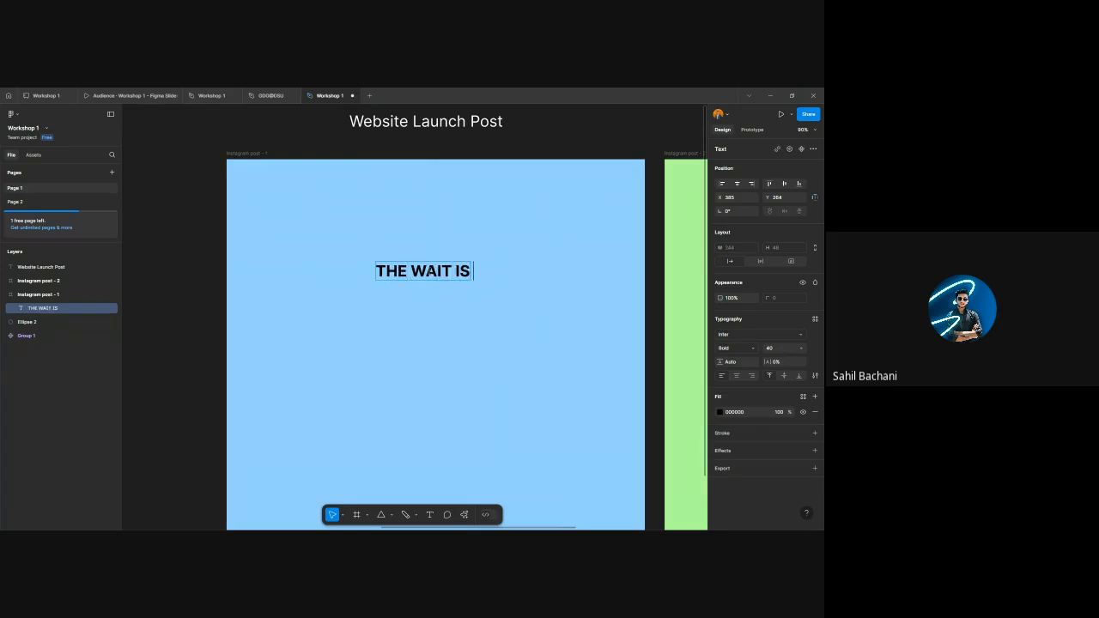
{"action": "type", "text": "OVER"}
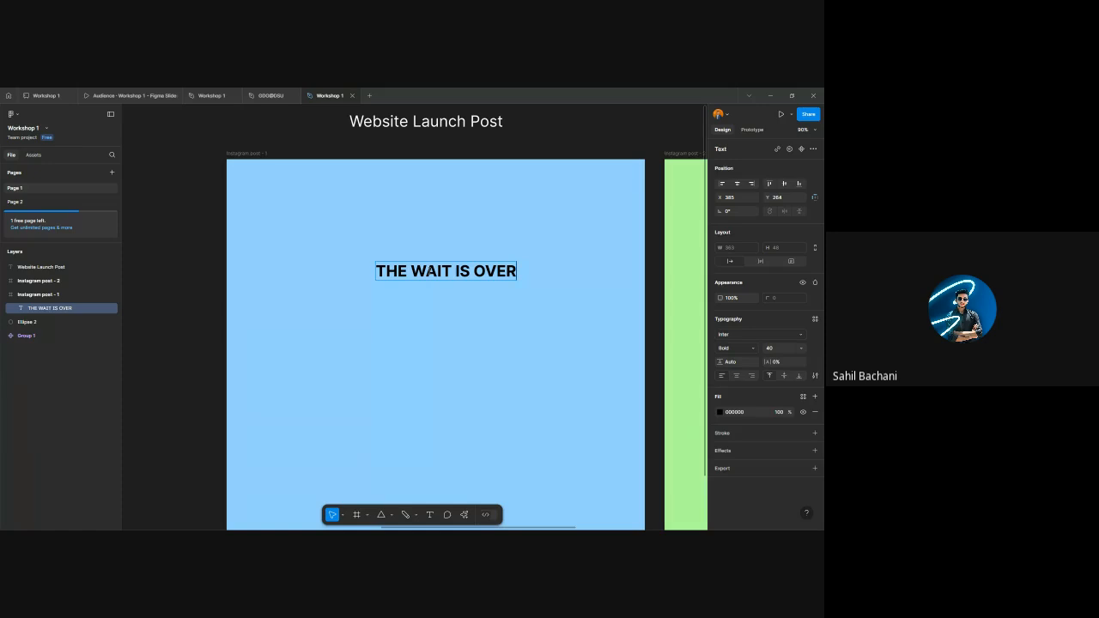
- Rewrite the heading as "The wait is over" and move it up in the blue frame to about Y 122
{"action": "key", "text": "ctrl+a"}
{"action": "key", "text": "BackSpace"}
{"action": "type", "text": "Th"}
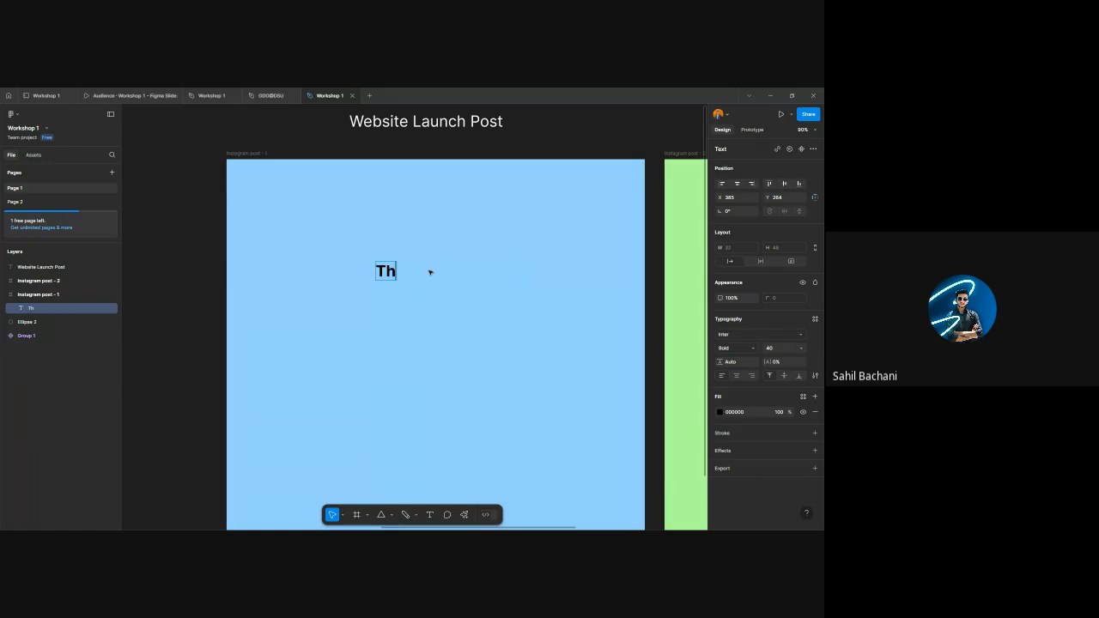
{"action": "type", "text": "e wait is over"}
{"action": "key", "text": "Escape"}
{"action": "left_click_drag", "start_coordinate": [434, 267], "coordinate": [435, 212]}
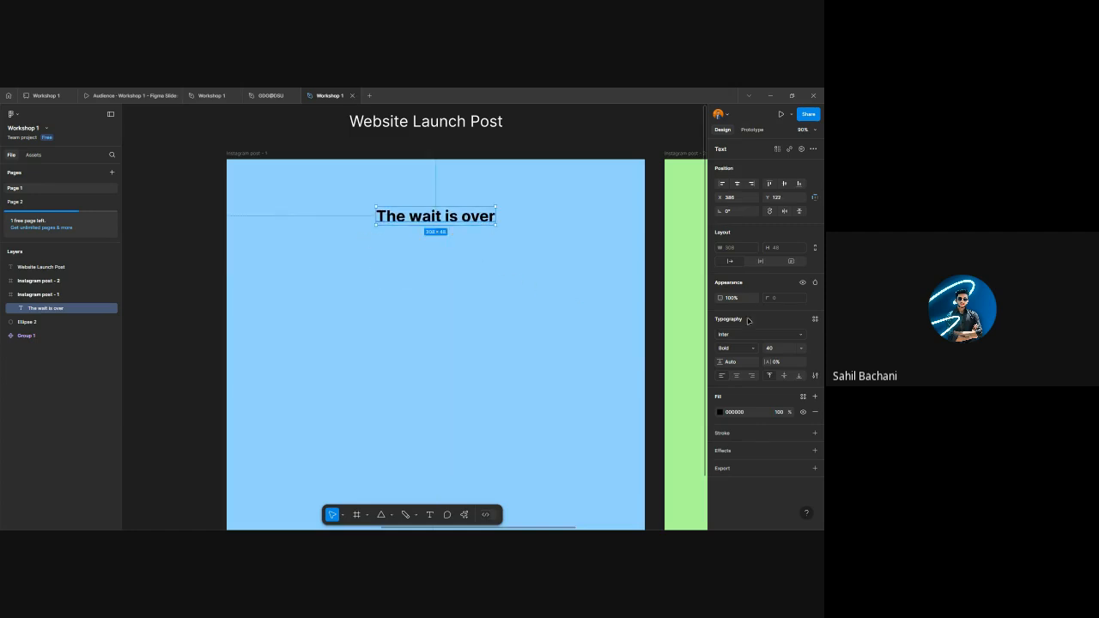
- Try the lowercase and title cases on the heading, settle on uppercase, and center it horizontally near the top of the blue frame
{"action": "left_click", "coordinate": [814, 376]}
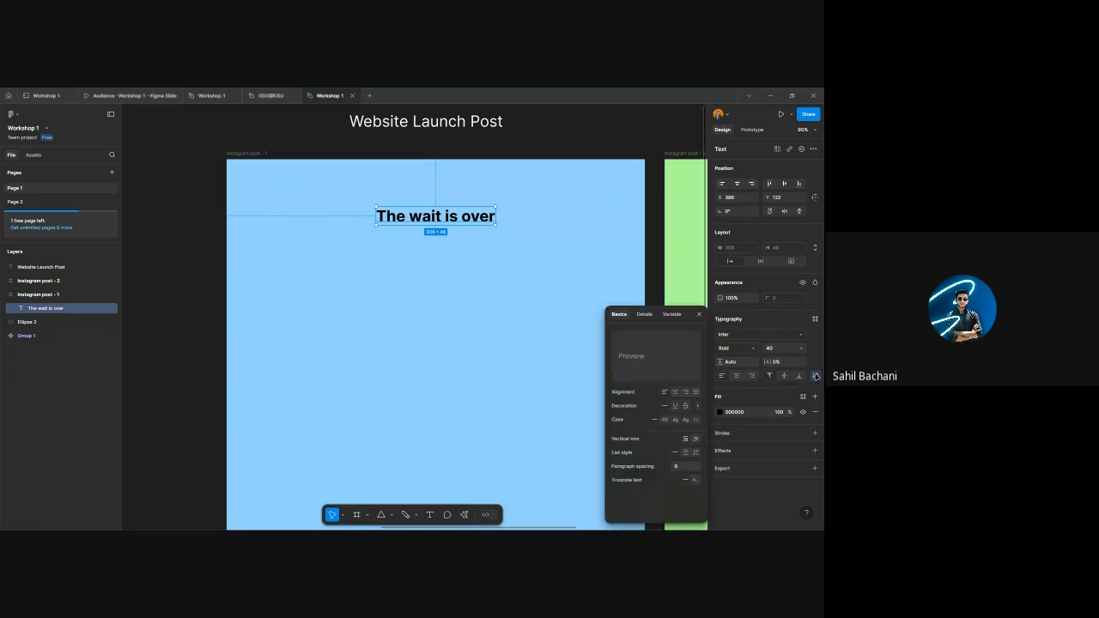
{"action": "left_click", "coordinate": [663, 420]}
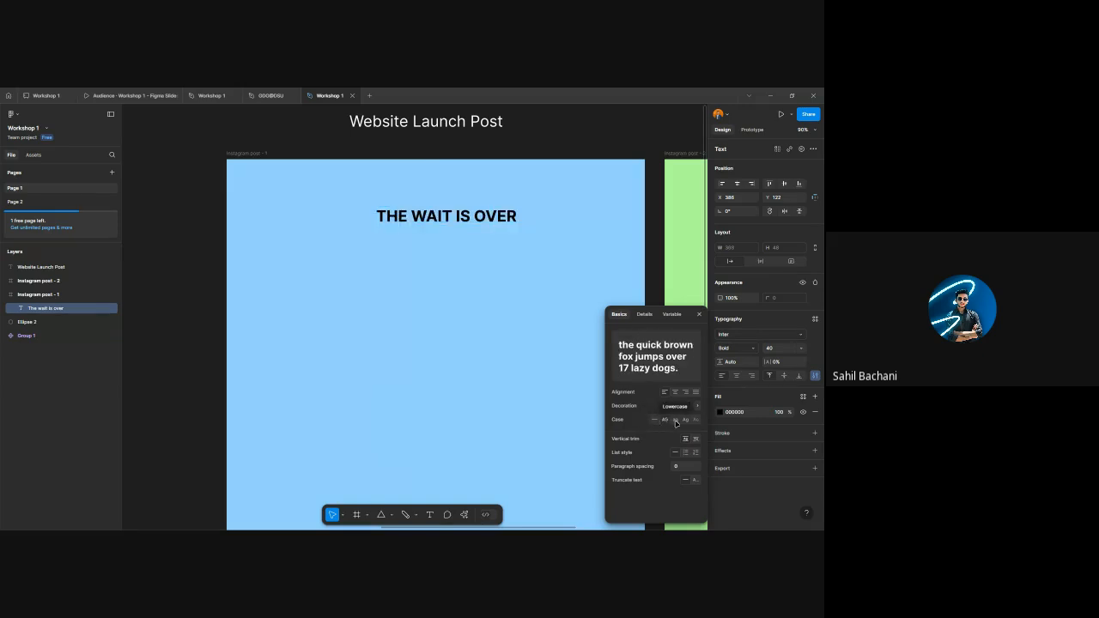
{"action": "left_click", "coordinate": [674, 420]}
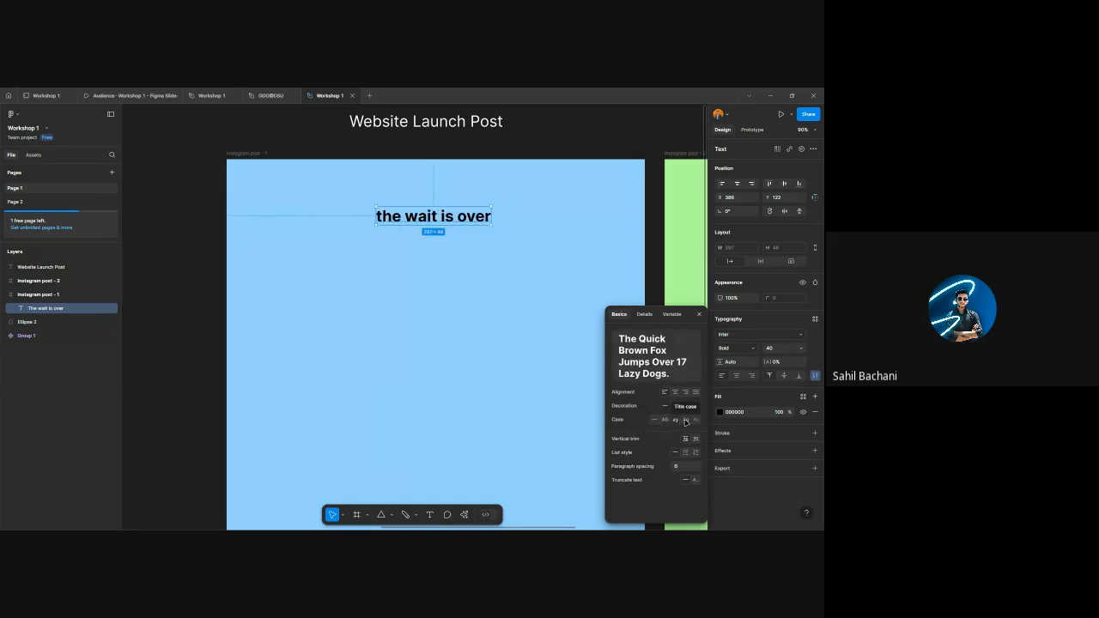
{"action": "left_click", "coordinate": [685, 420]}
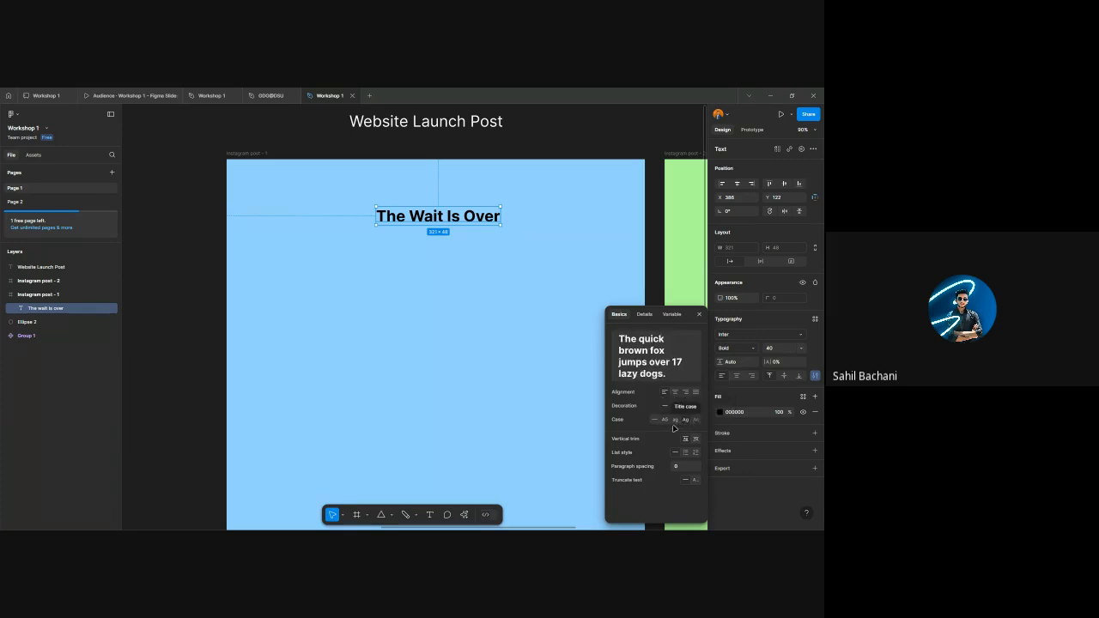
{"action": "left_click", "coordinate": [664, 419]}
{"action": "left_click_drag", "start_coordinate": [476, 219], "coordinate": [467, 223]}
- Try an underline decoration on the heading and remove it, closing the type settings
{"action": "left_click", "coordinate": [675, 405]}
{"action": "left_click", "coordinate": [664, 405]}
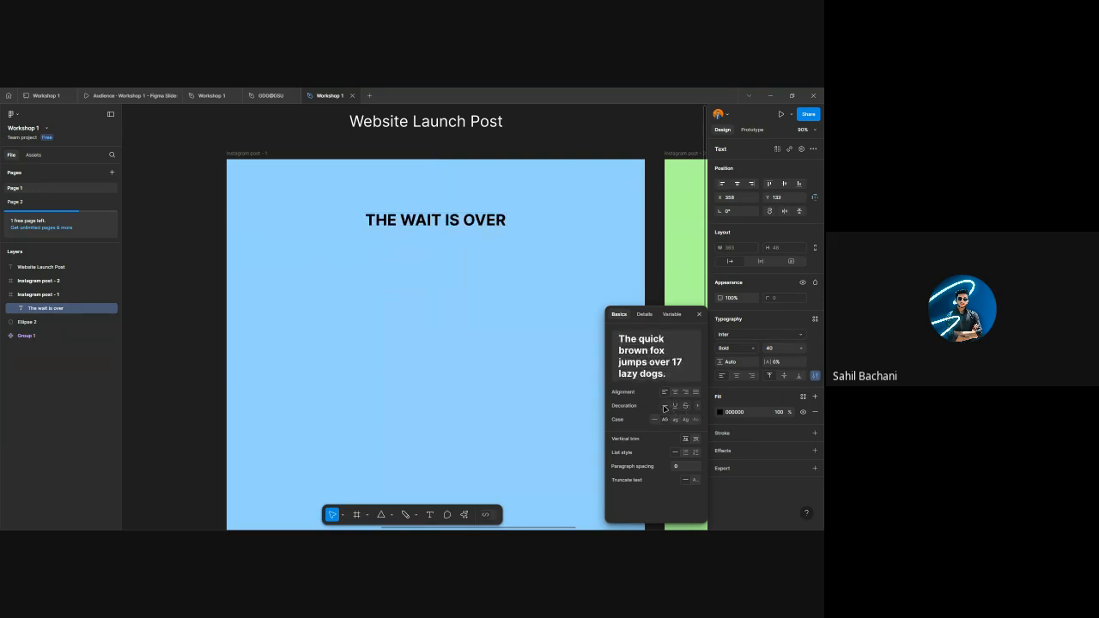
{"action": "left_click", "coordinate": [698, 314]}
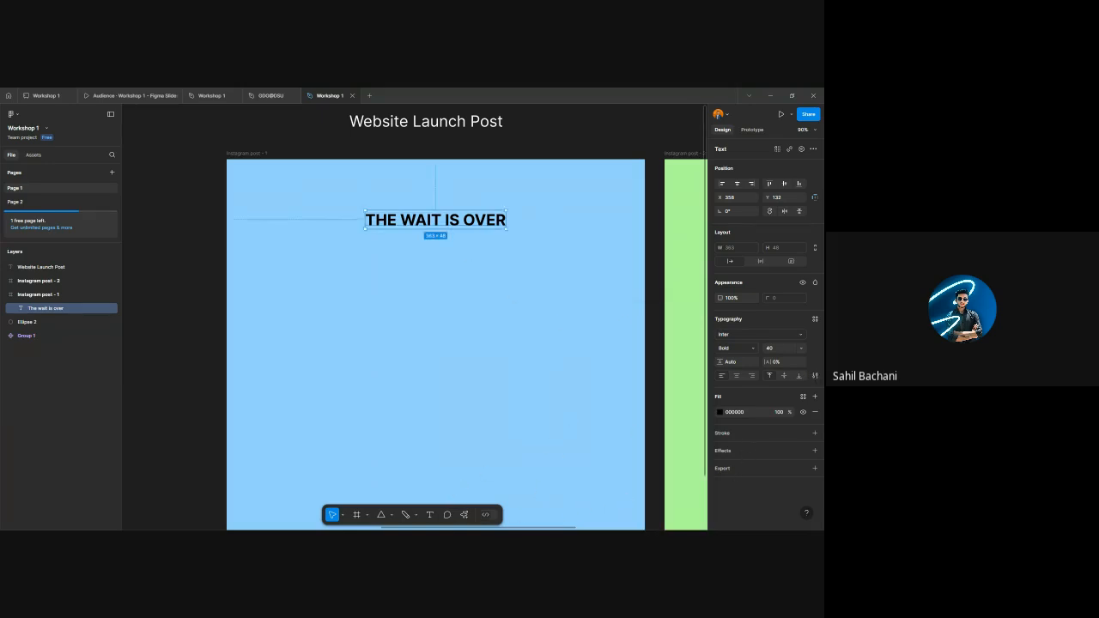
- Duplicate the green Instagram post - 2 frame with its text, placing the copy directly to its right
{"action": "key", "text": "shift+1"}
{"action": "left_click", "coordinate": [561, 238]}
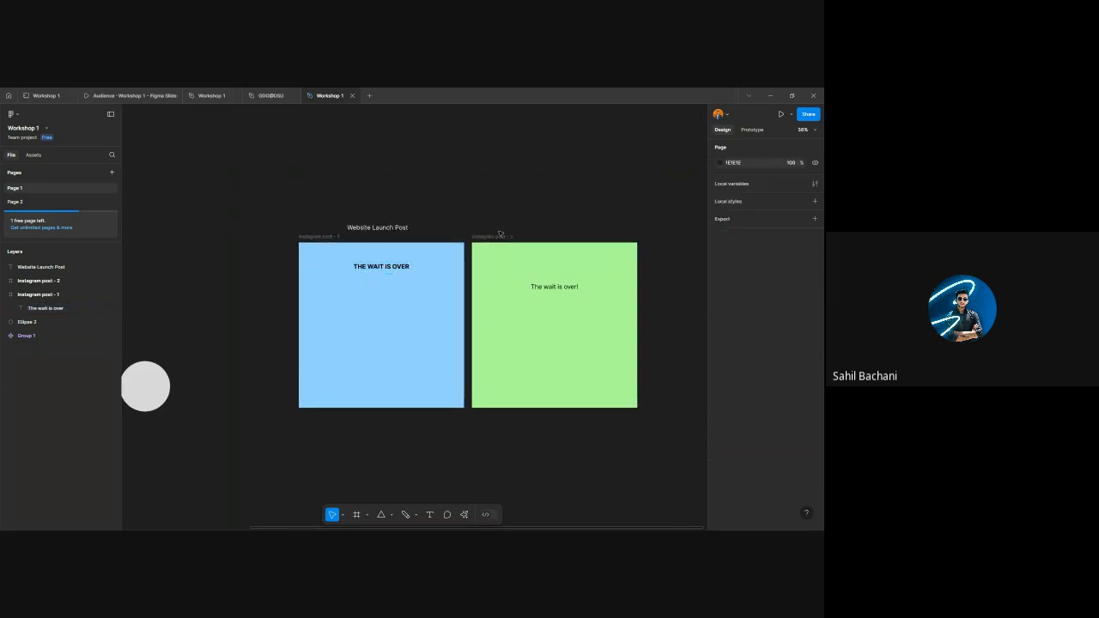
{"action": "key", "text": "ctrl+d"}
{"action": "scroll", "coordinate": [544, 255], "scroll_direction": "right", "scroll_amount": 5}
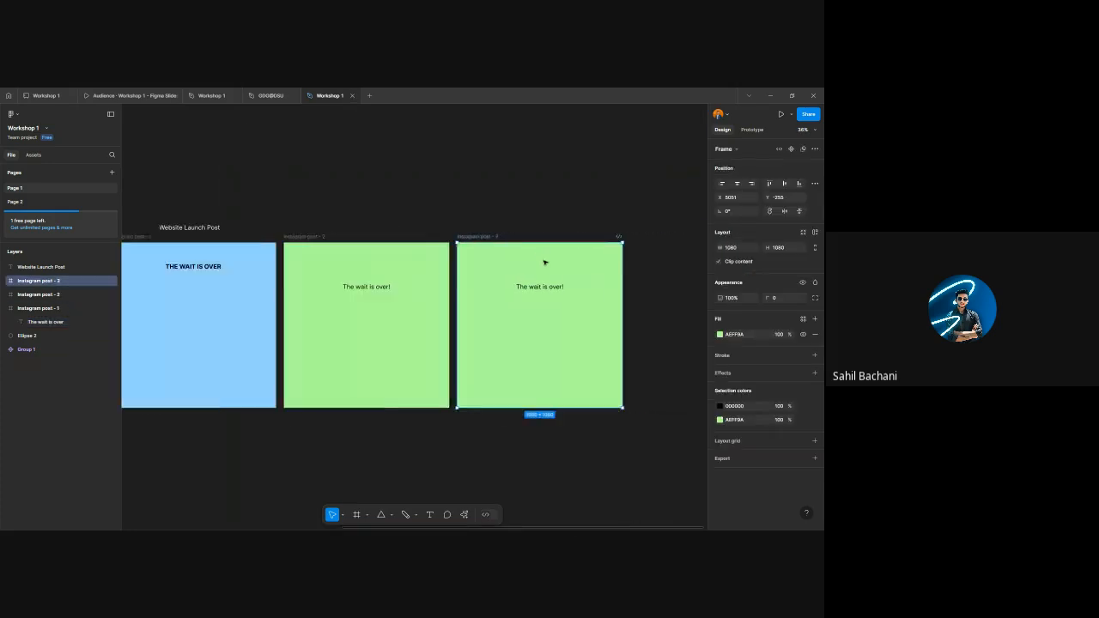
- Change the copied frame's fill to a linear gradient and set its 0% stop to light purple D79AFF
{"action": "left_click", "coordinate": [720, 334]}
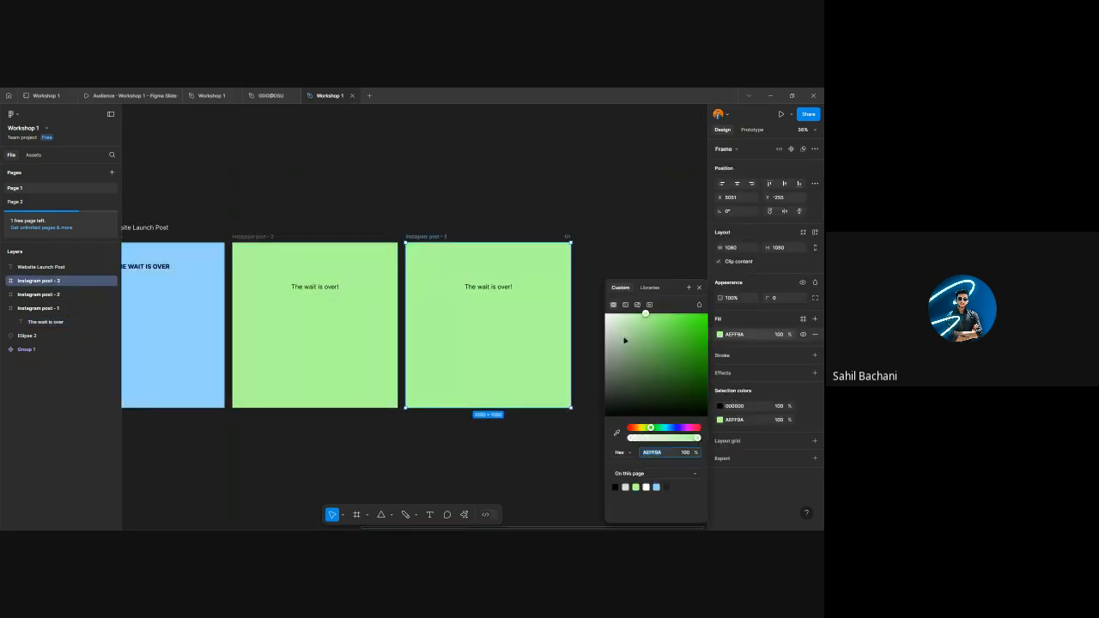
{"action": "left_click", "coordinate": [625, 306]}
{"action": "left_click", "coordinate": [638, 386]}
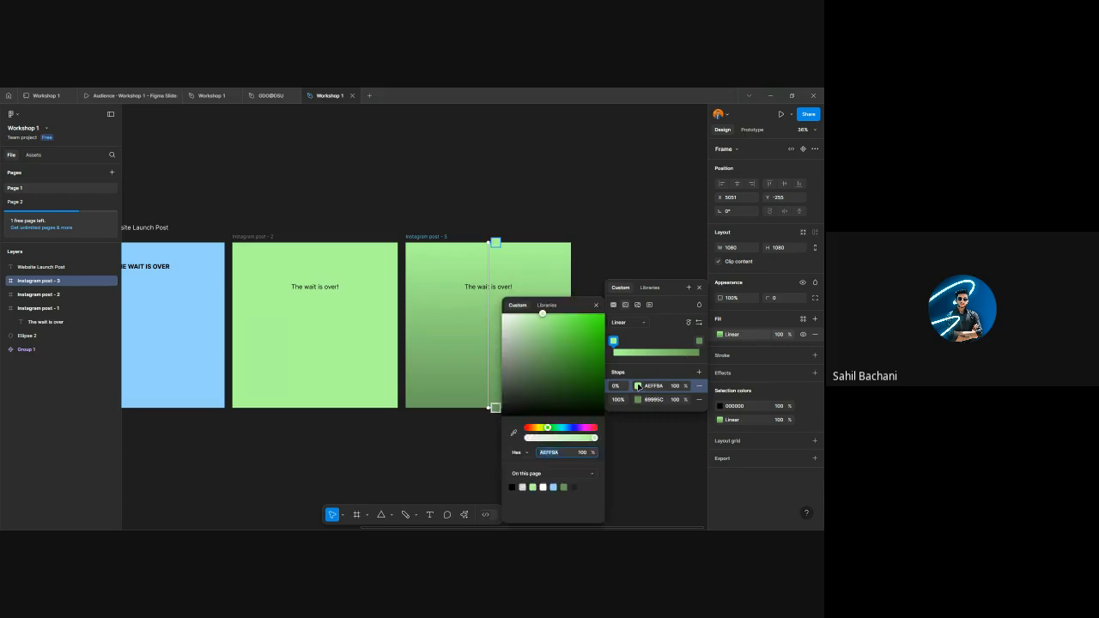
{"action": "left_click", "coordinate": [579, 428]}
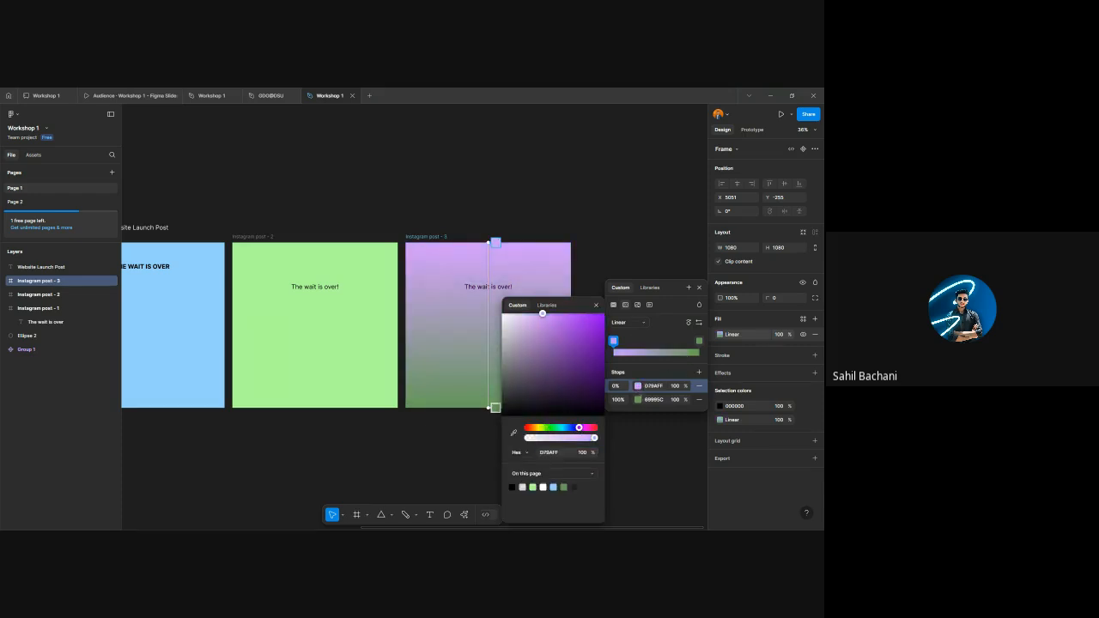
- Set the gradient's 100% stop to deep violet 4C00B7 and deselect the frame
{"action": "left_click", "coordinate": [636, 400]}
{"action": "left_click_drag", "start_coordinate": [567, 428], "coordinate": [576, 427]}
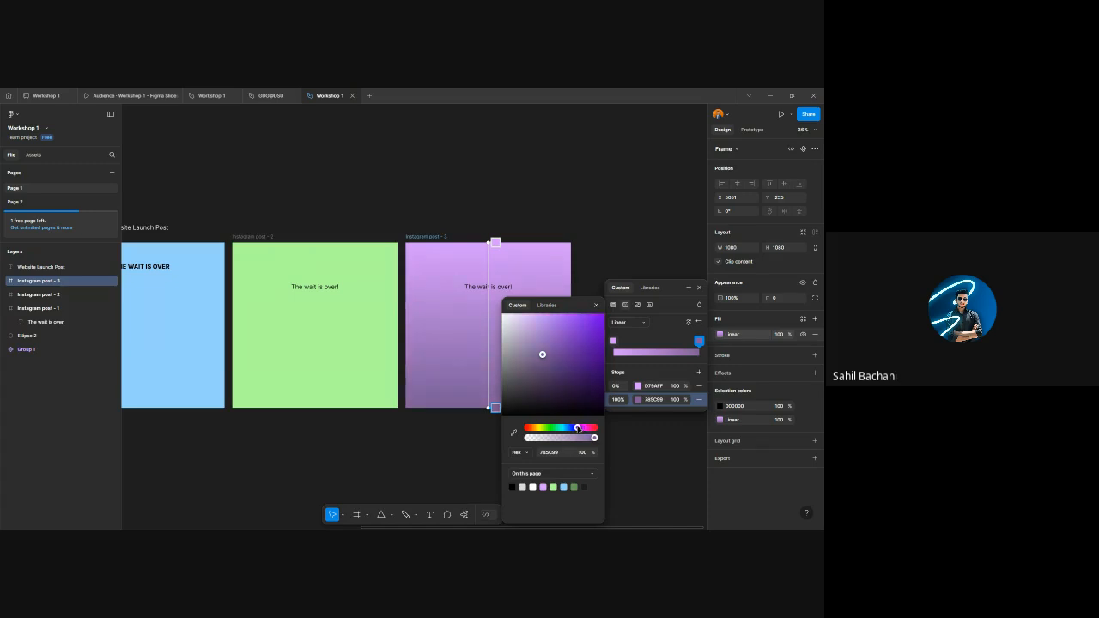
{"action": "left_click_drag", "start_coordinate": [573, 383], "coordinate": [618, 348]}
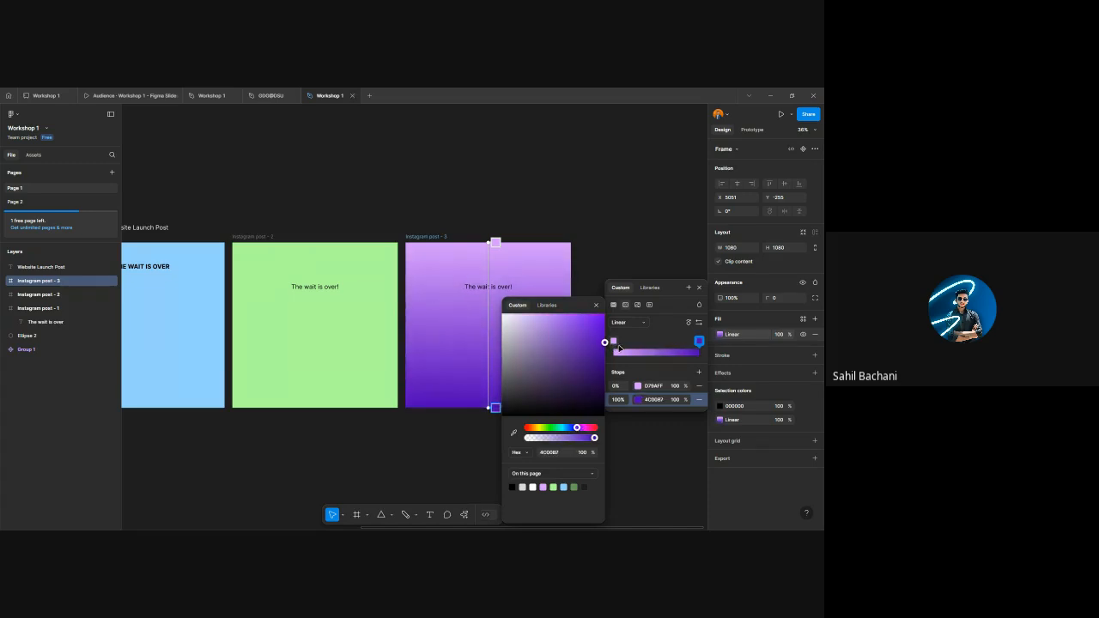
{"action": "left_click", "coordinate": [633, 225]}
- Add the bold text "INTRODUCING" below the heading in the blue frame and center it horizontally at about Y 364
{"action": "scroll", "coordinate": [633, 250], "scroll_direction": "down", "scroll_amount": 2}
{"action": "scroll", "coordinate": [632, 273], "scroll_direction": "left", "scroll_amount": 3}
{"action": "scroll", "coordinate": [633, 272], "scroll_direction": "right", "scroll_amount": 3}
{"action": "scroll", "coordinate": [283, 274], "scroll_direction": "up", "scroll_amount": 5}
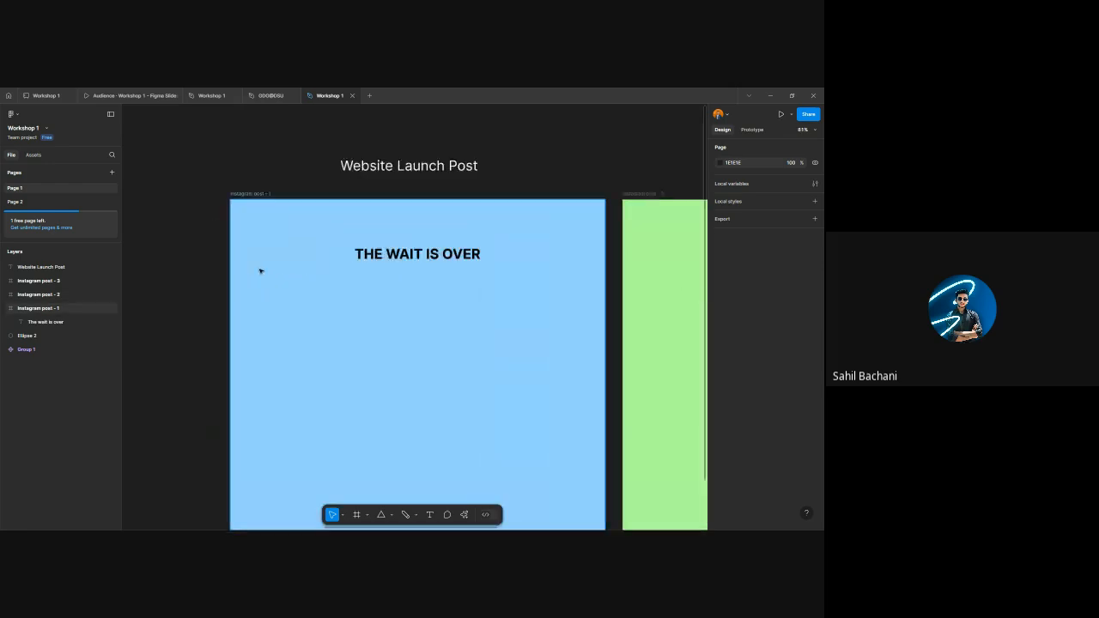
{"action": "scroll", "coordinate": [260, 270], "scroll_direction": "up", "scroll_amount": 2}
{"action": "left_click", "coordinate": [407, 254]}
{"action": "scroll", "coordinate": [406, 280], "scroll_direction": "down", "scroll_amount": 2}
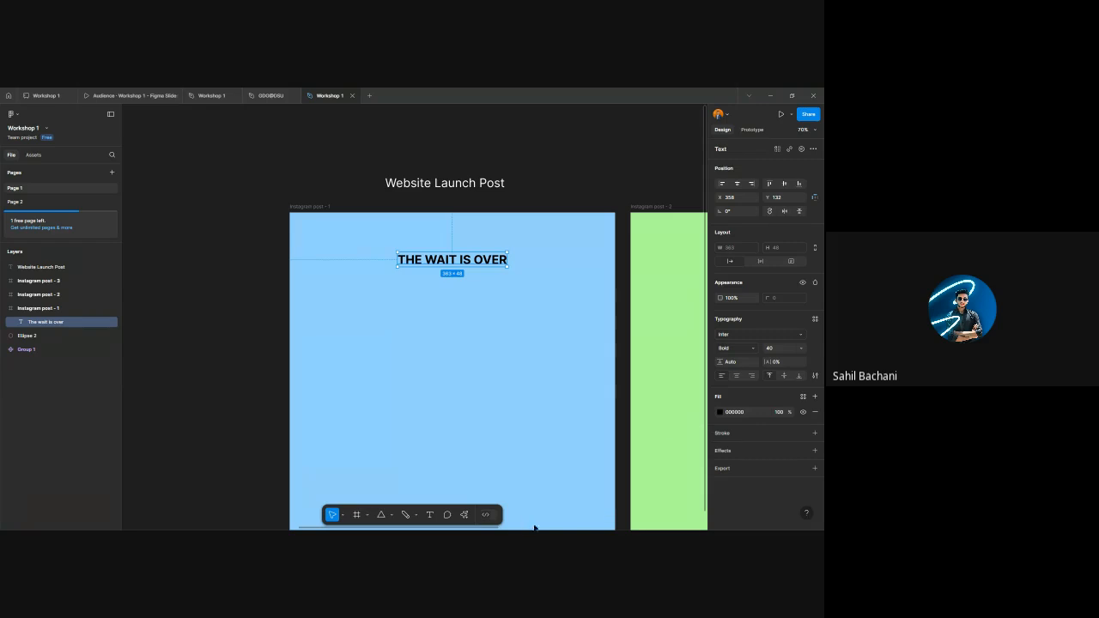
{"action": "left_click", "coordinate": [448, 301]}
{"action": "key", "text": "t"}
{"action": "left_click", "coordinate": [442, 337]}
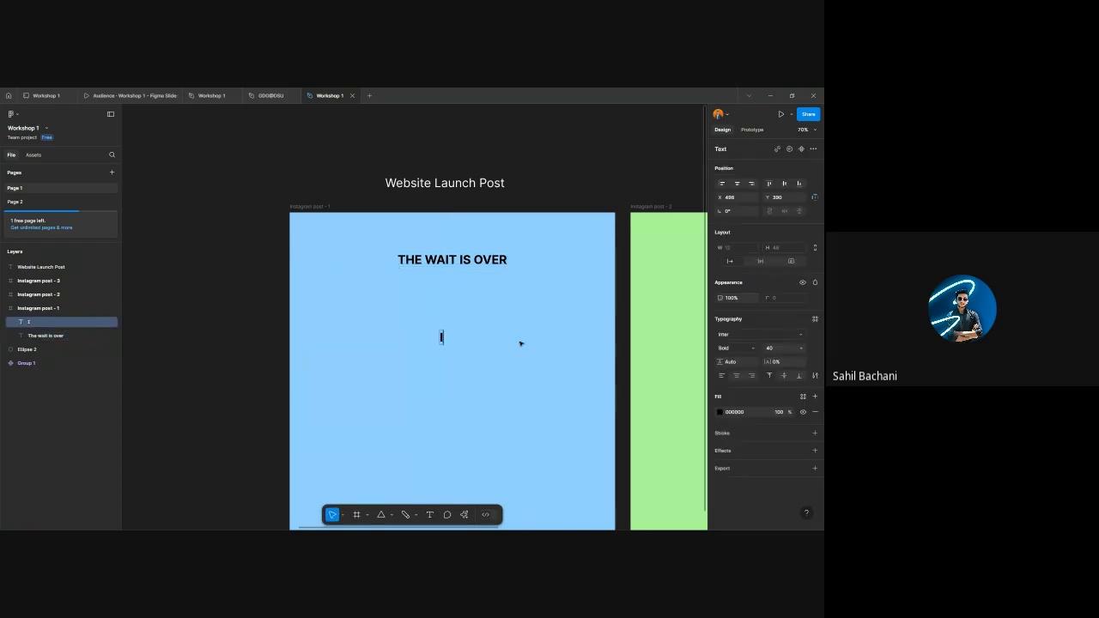
{"action": "type", "text": "IntroducinG"}
{"action": "key", "text": "Escape"}
{"action": "left_click_drag", "start_coordinate": [499, 338], "coordinate": [469, 329]}
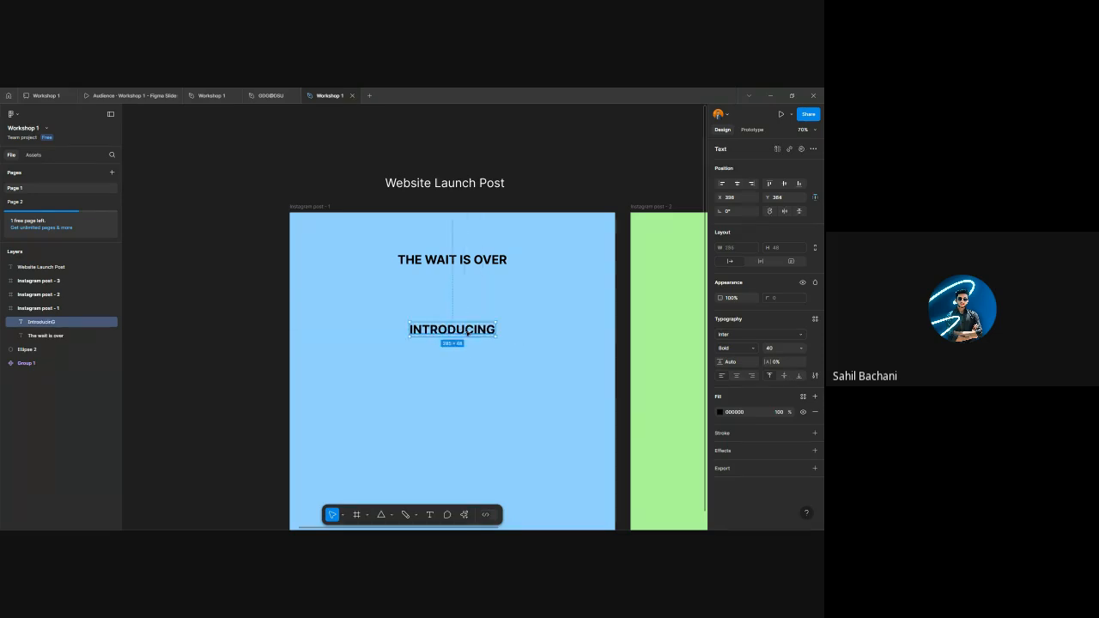
- Add the text "FIGMA.COM" below "INTRODUCING" in the blue frame and center it horizontally at about Y 551
{"action": "key", "text": "t"}
{"action": "left_click", "coordinate": [452, 378]}
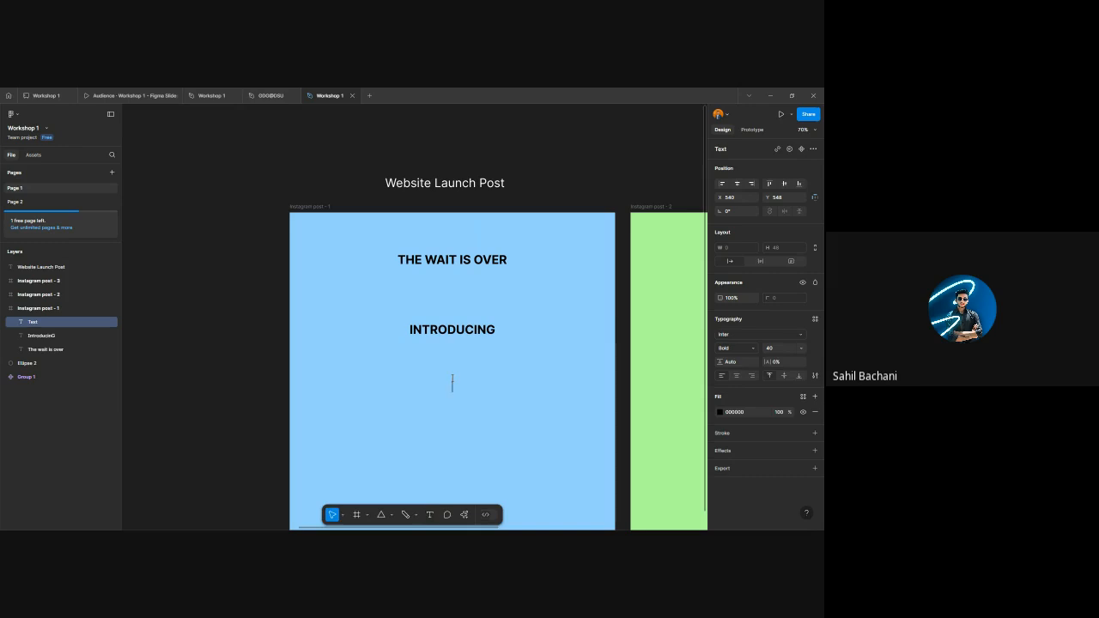
{"action": "type", "text": "FIGMA.COM"}
{"action": "key", "text": "Escape"}
{"action": "scroll", "coordinate": [390, 343], "scroll_direction": "right", "scroll_amount": 3}
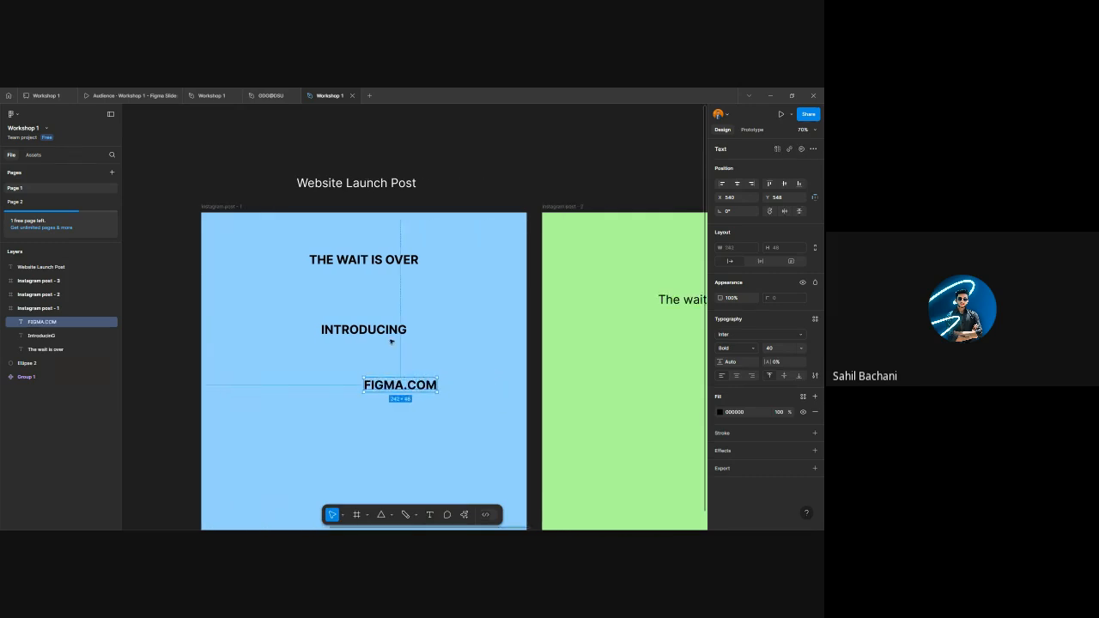
{"action": "left_click_drag", "start_coordinate": [399, 381], "coordinate": [364, 383]}
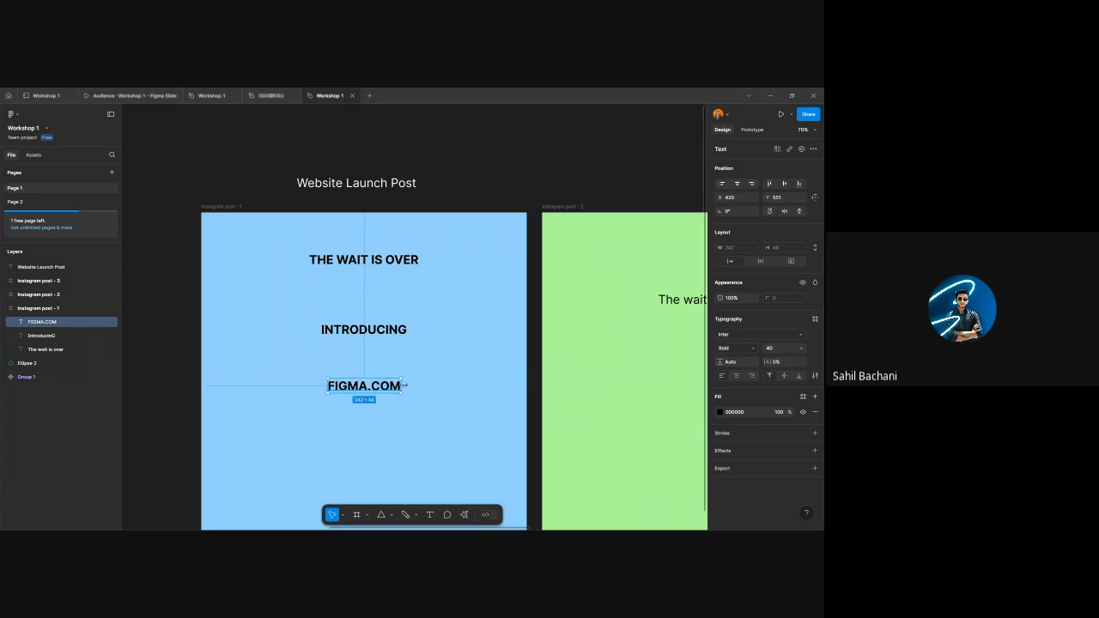
- Add the text "WE ARE LIVE!" below "FIGMA.COM" in the blue frame and center it horizontally at about Y 738
{"action": "left_click", "coordinate": [422, 388]}
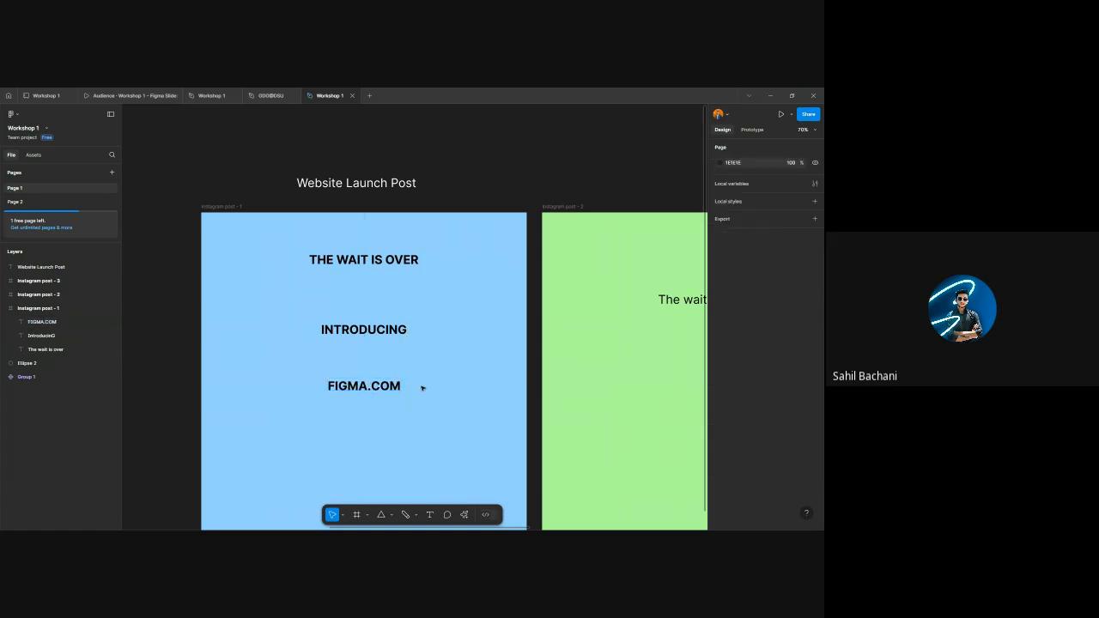
{"action": "scroll", "coordinate": [422, 388], "scroll_direction": "down", "scroll_amount": 2}
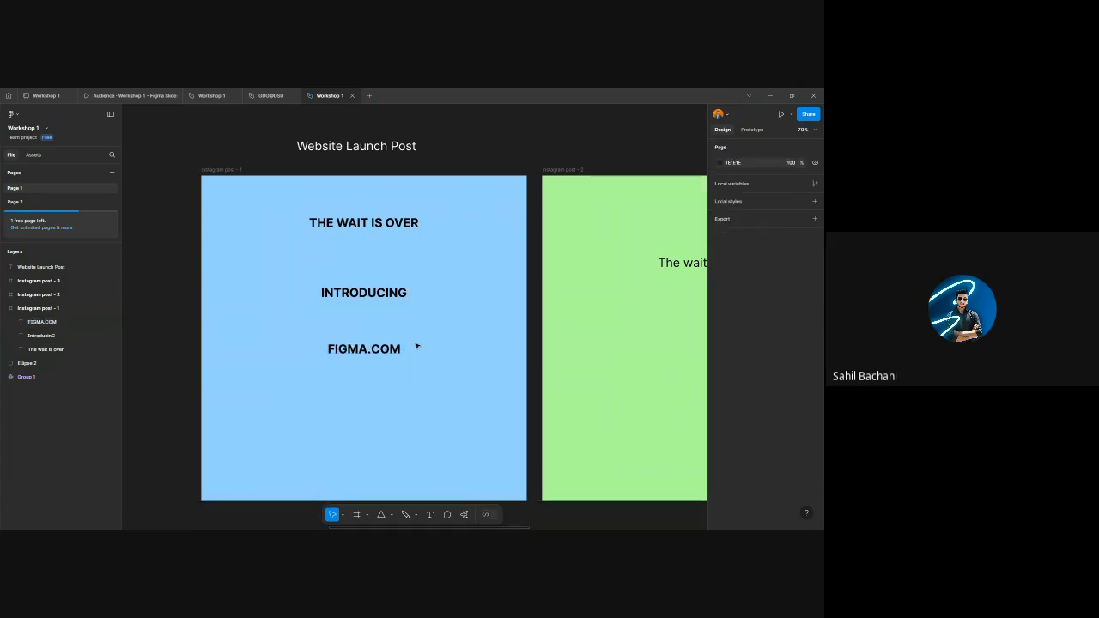
{"action": "key", "text": "t"}
{"action": "left_click", "coordinate": [372, 390]}
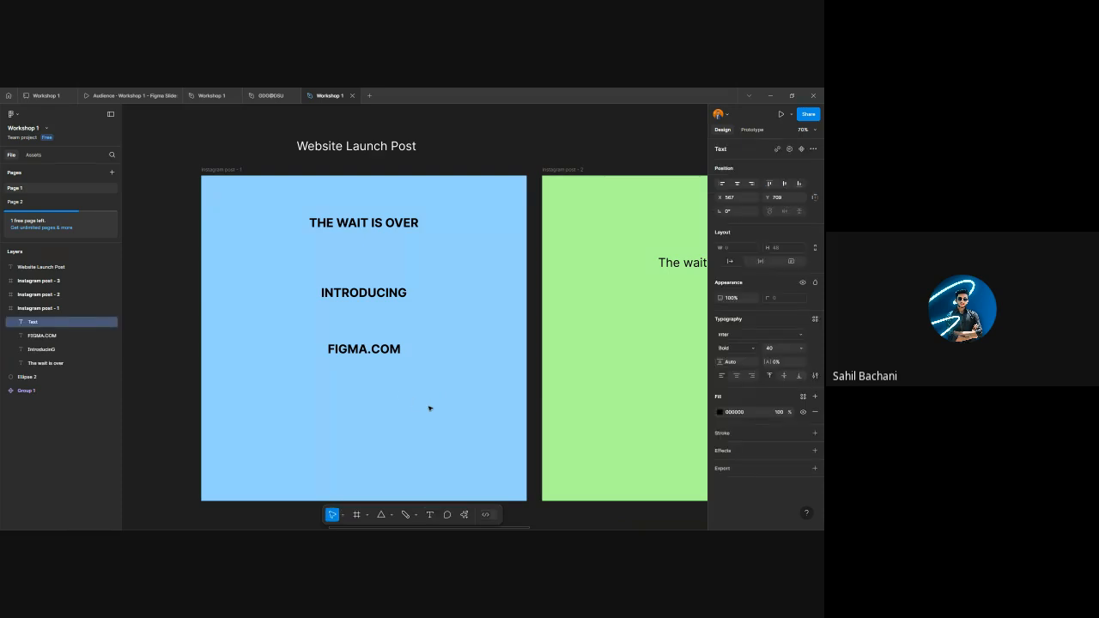
{"action": "type", "text": "WE ARE LIVE!"}
{"action": "key", "text": "Escape"}
{"action": "left_click_drag", "start_coordinate": [426, 405], "coordinate": [363, 406]}
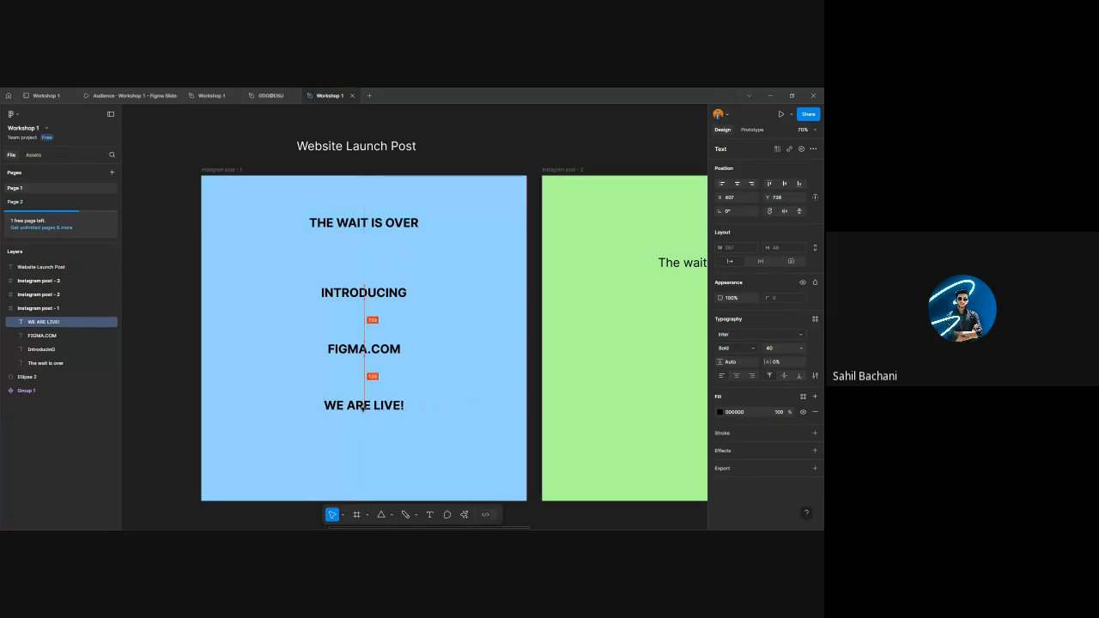
{"action": "left_click", "coordinate": [433, 394]}
{"action": "scroll", "coordinate": [438, 396], "scroll_direction": "left", "scroll_amount": 2}
{"action": "scroll", "coordinate": [439, 394], "scroll_direction": "down", "scroll_amount": 1}
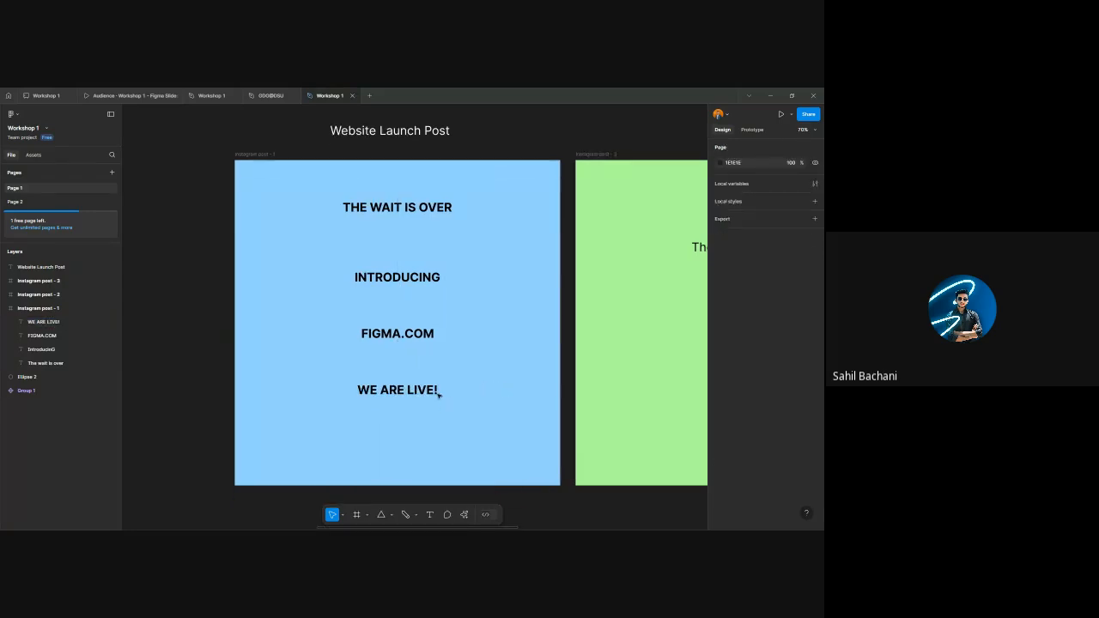
{"action": "scroll", "coordinate": [446, 396], "scroll_direction": "left", "scroll_amount": 1}
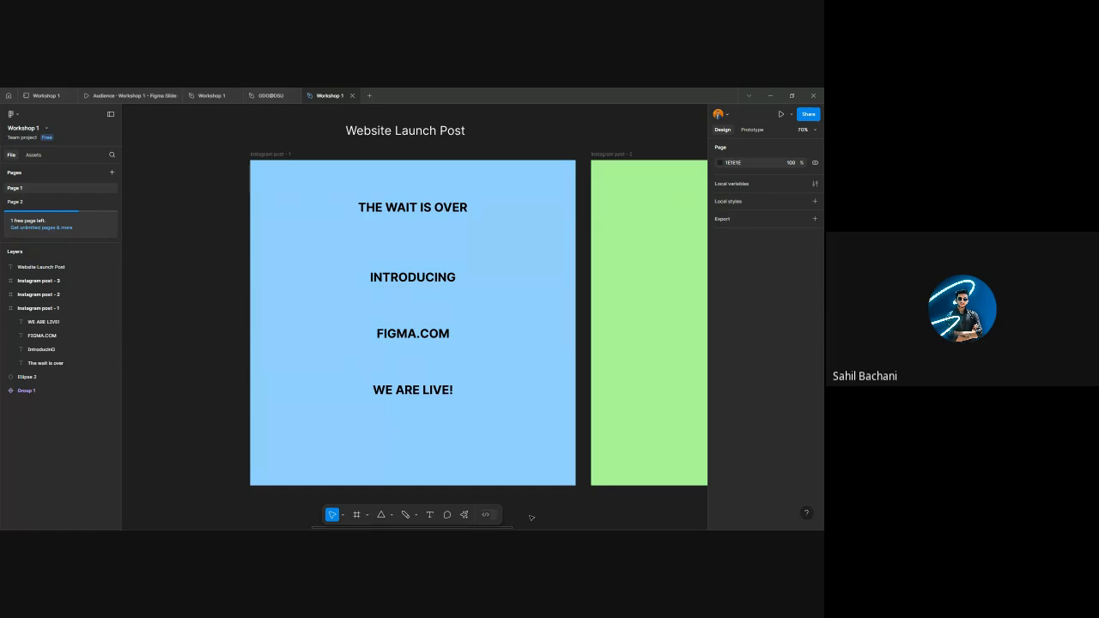
- Select the four text lines in the blue frame and set their fill to red FF0000
{"action": "scroll", "coordinate": [481, 332], "scroll_direction": "down", "scroll_amount": 3}
{"action": "left_click_drag", "start_coordinate": [507, 399], "coordinate": [390, 220]}
{"action": "left_click", "coordinate": [504, 280]}
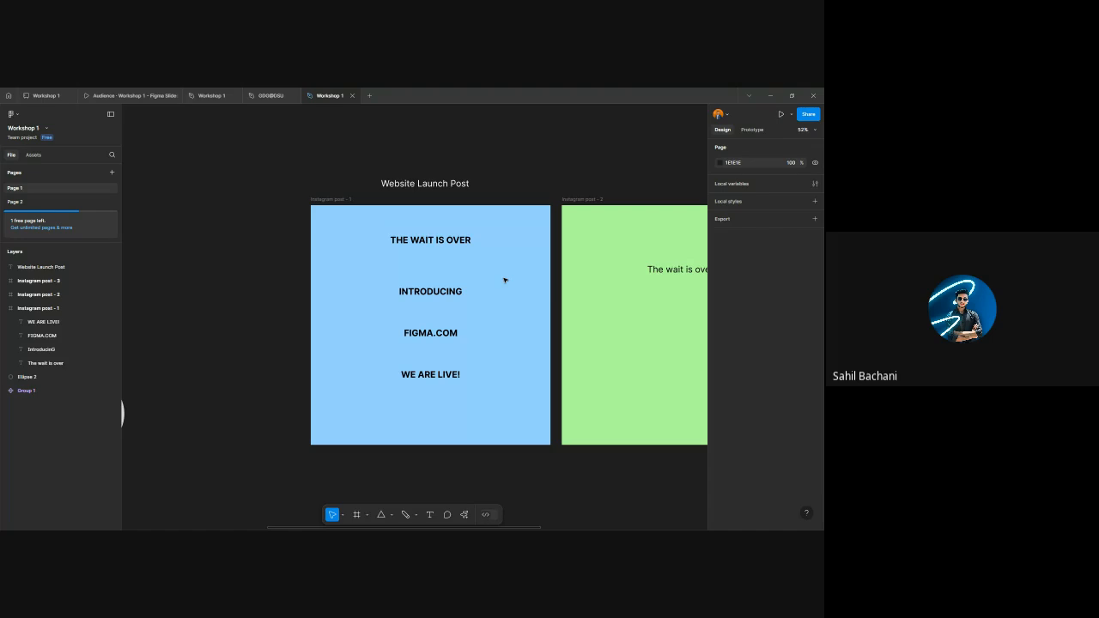
{"action": "left_click_drag", "start_coordinate": [520, 225], "coordinate": [423, 403]}
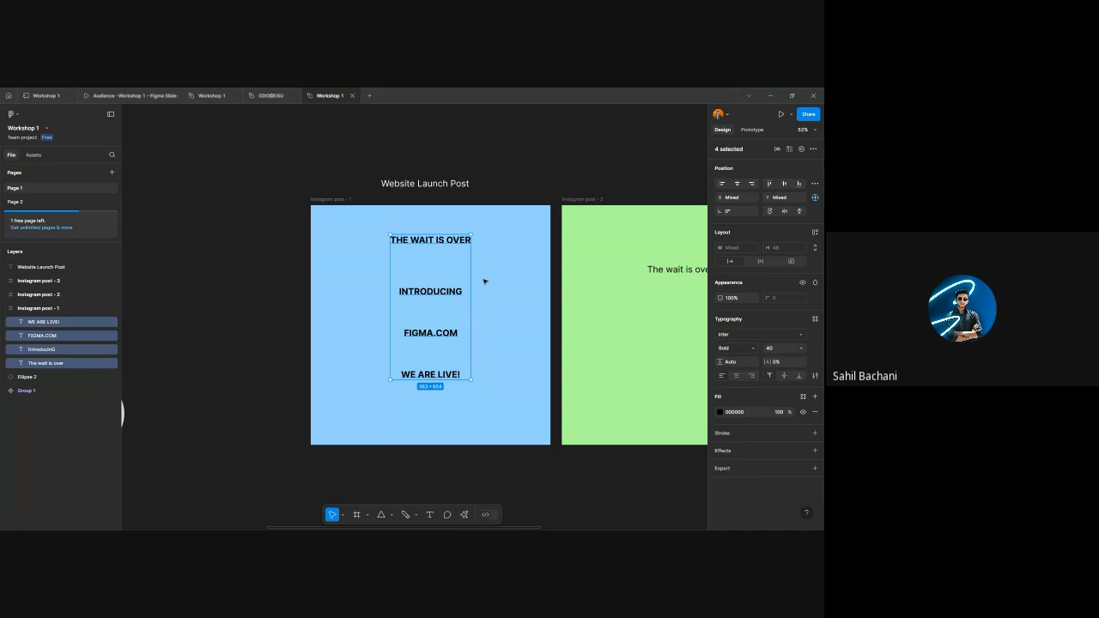
{"action": "left_click", "coordinate": [721, 412]}
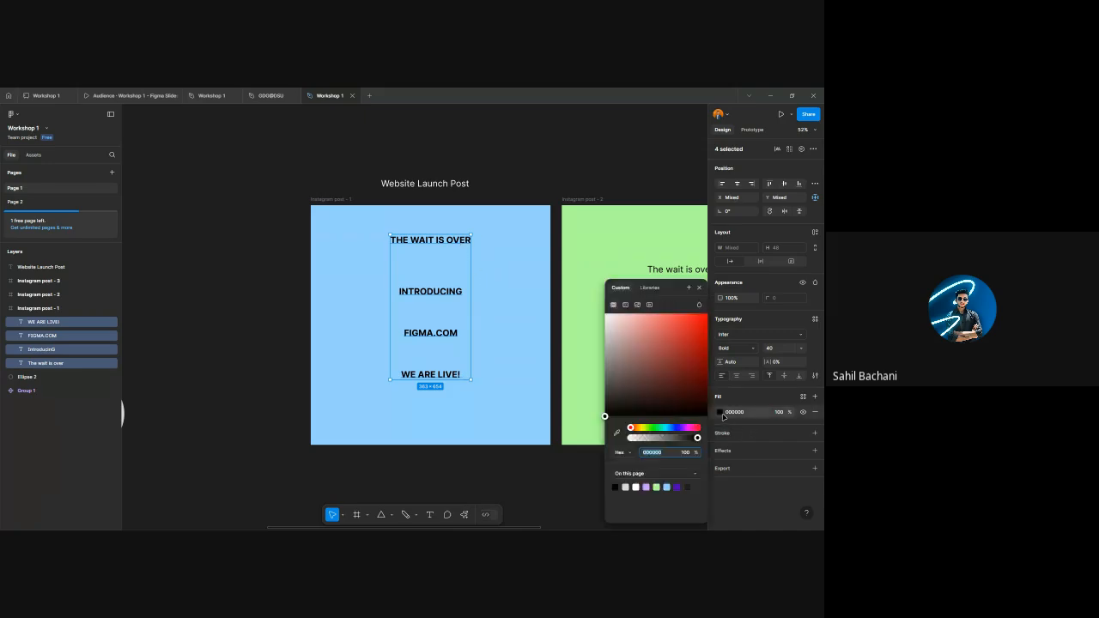
{"action": "left_click_drag", "start_coordinate": [632, 383], "coordinate": [709, 309]}
{"action": "scroll", "coordinate": [463, 274], "scroll_direction": "down", "scroll_amount": 1}
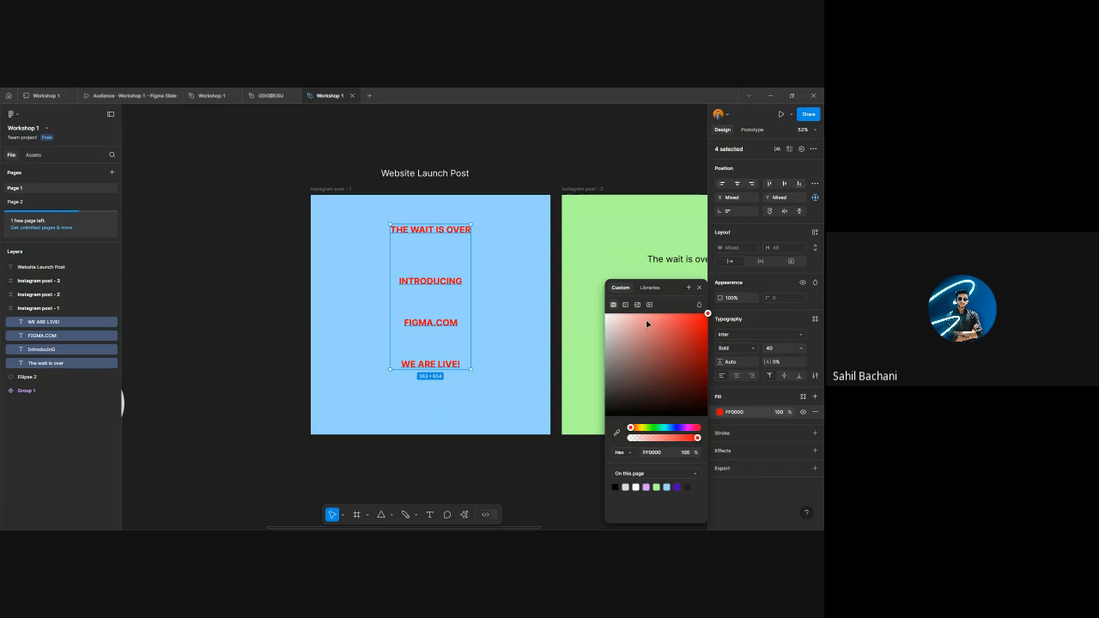
- Try bright blue and white fills on the four text lines, return them to black 000000, and deselect them
{"action": "left_click", "coordinate": [666, 429]}
{"action": "left_click_drag", "start_coordinate": [666, 429], "coordinate": [668, 428]}
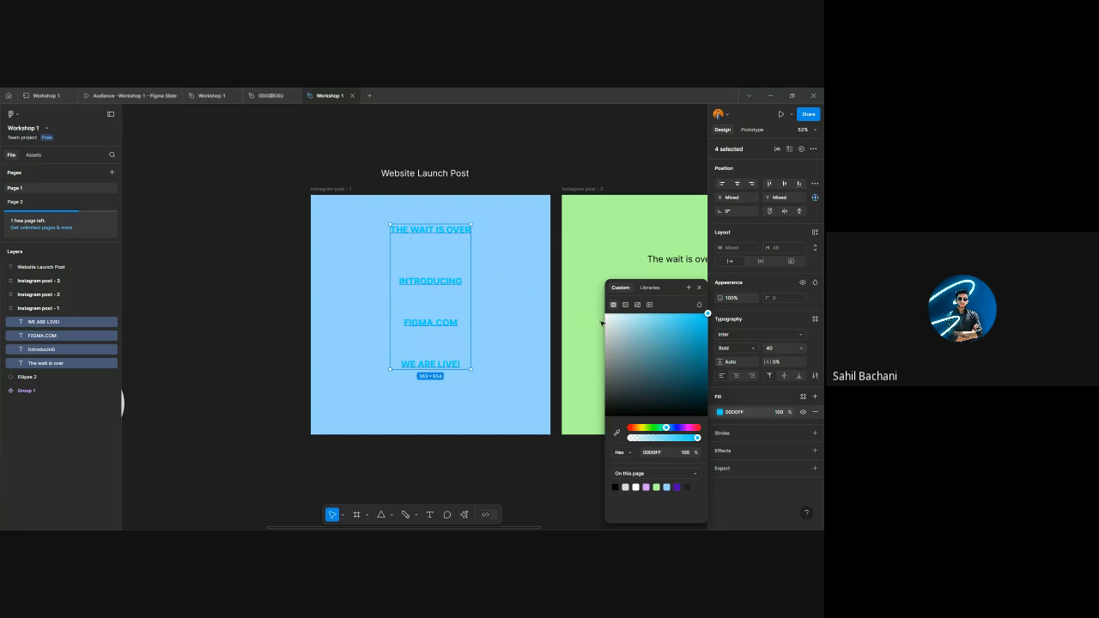
{"action": "left_click_drag", "start_coordinate": [635, 332], "coordinate": [586, 305]}
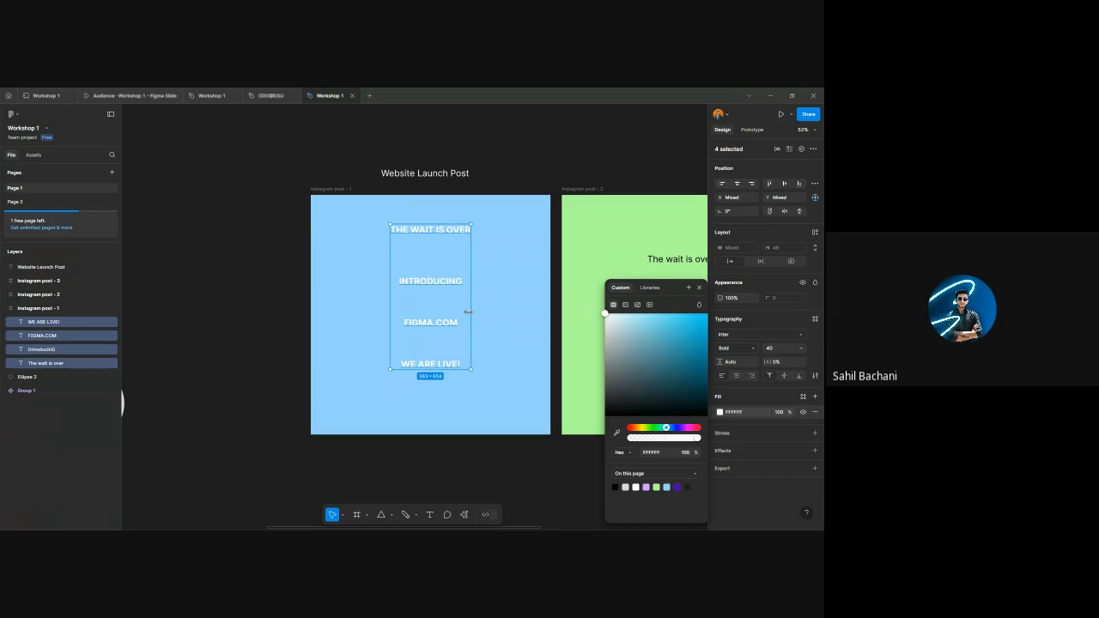
{"action": "left_click_drag", "start_coordinate": [629, 343], "coordinate": [556, 392]}
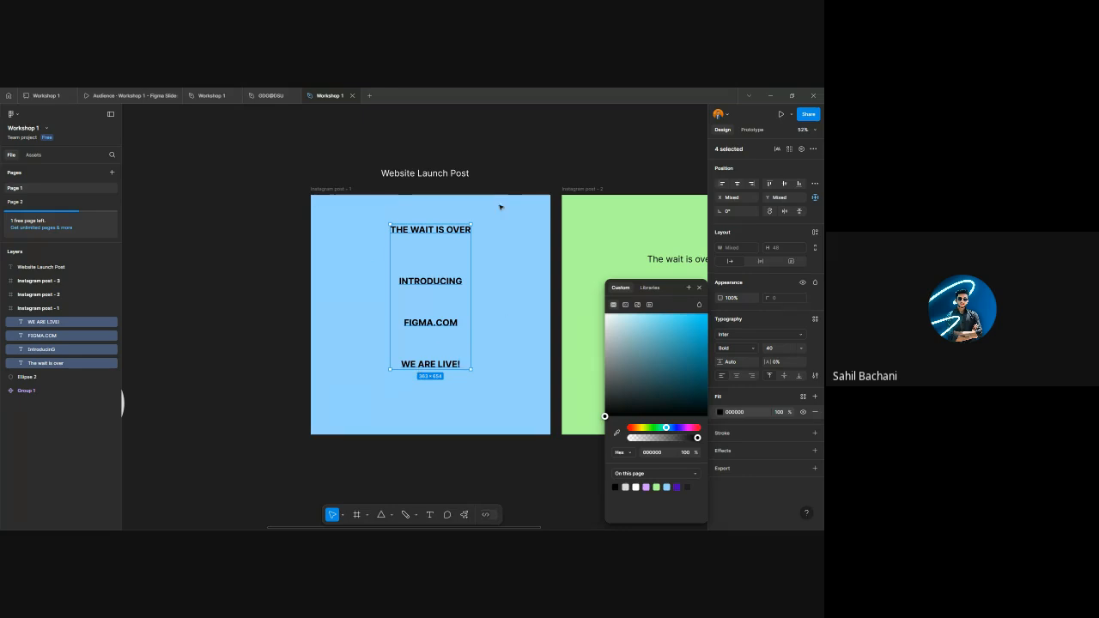
{"action": "left_click", "coordinate": [557, 188]}
- Set the "FIGMA.COM" text's font size to 96 and recenter it horizontally in the blue frame at about Y 503
{"action": "left_click", "coordinate": [45, 363]}
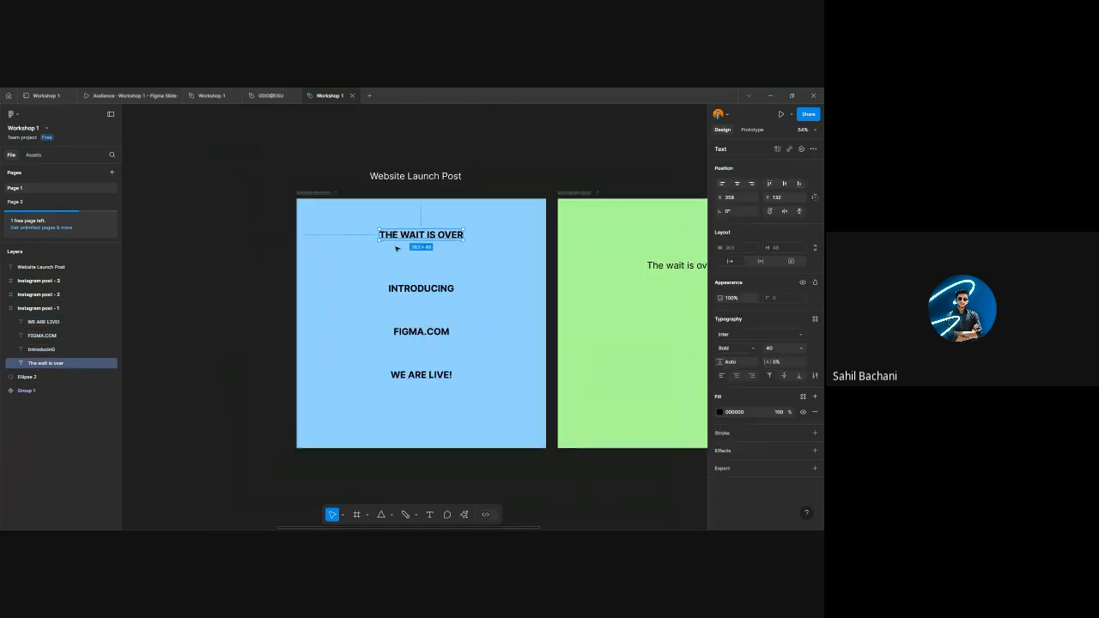
{"action": "scroll", "coordinate": [434, 273], "scroll_direction": "up", "scroll_amount": 2}
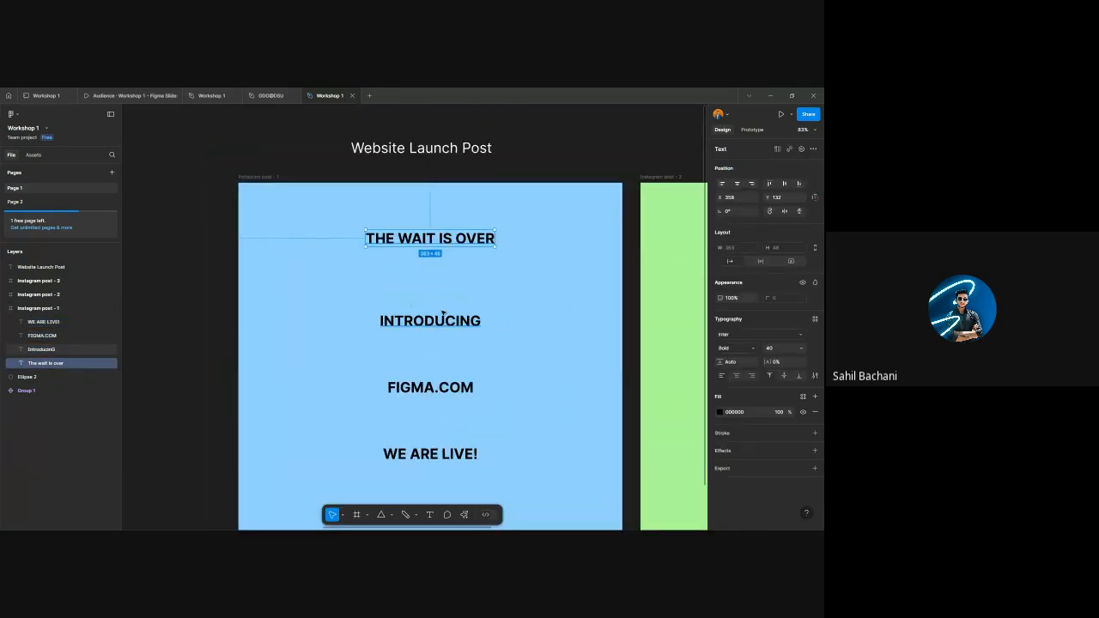
{"action": "scroll", "coordinate": [427, 359], "scroll_direction": "down", "scroll_amount": 2}
{"action": "left_click", "coordinate": [450, 361]}
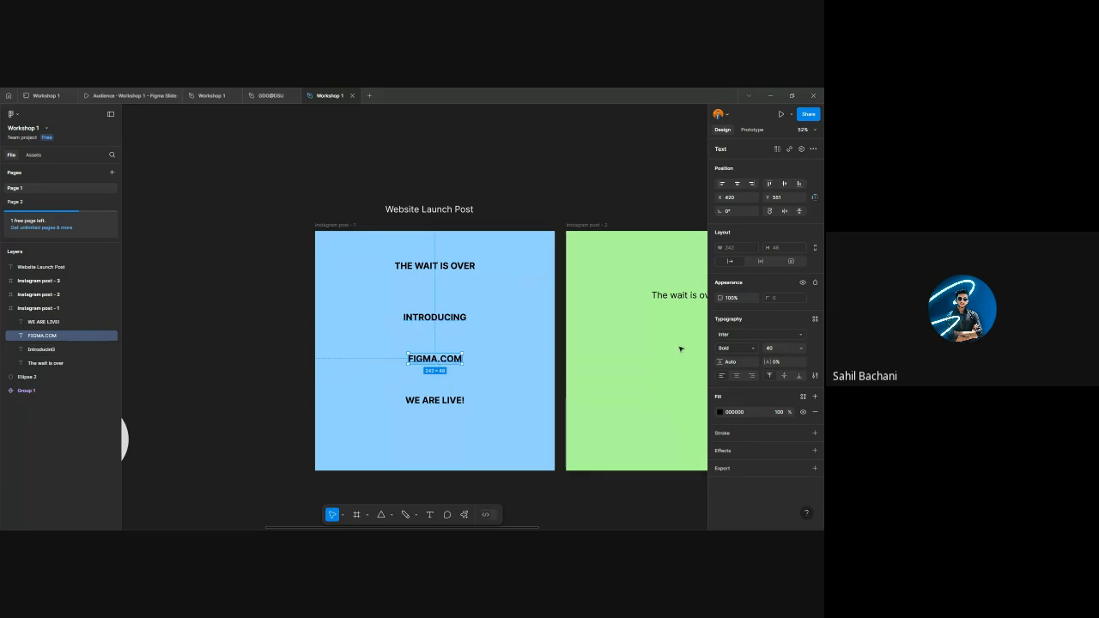
{"action": "left_click", "coordinate": [800, 348]}
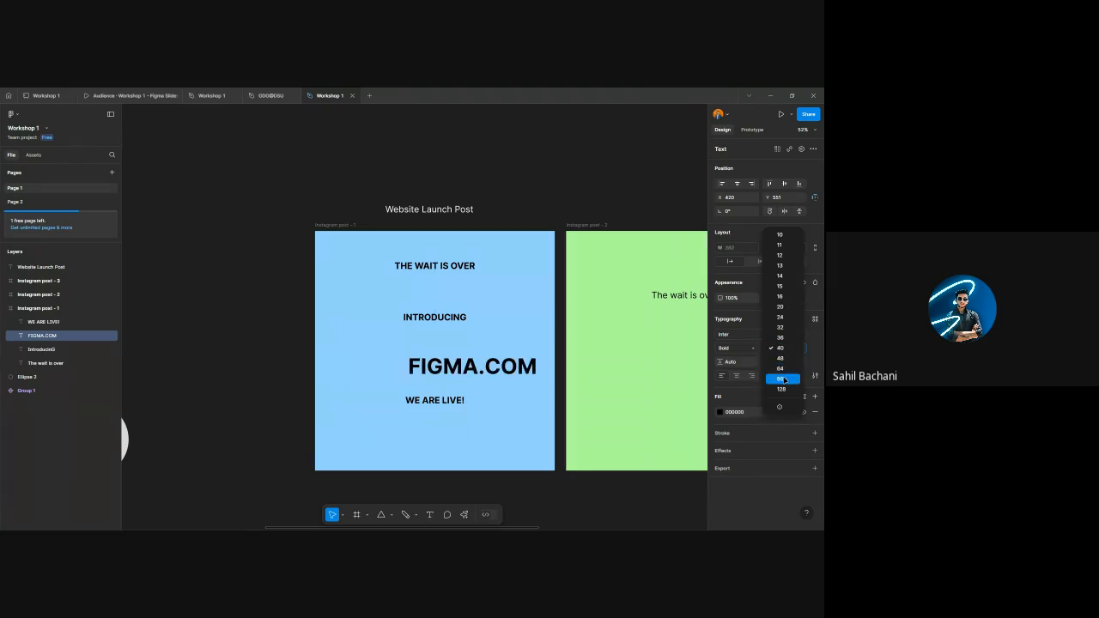
{"action": "left_click", "coordinate": [800, 347]}
{"action": "left_click", "coordinate": [800, 348]}
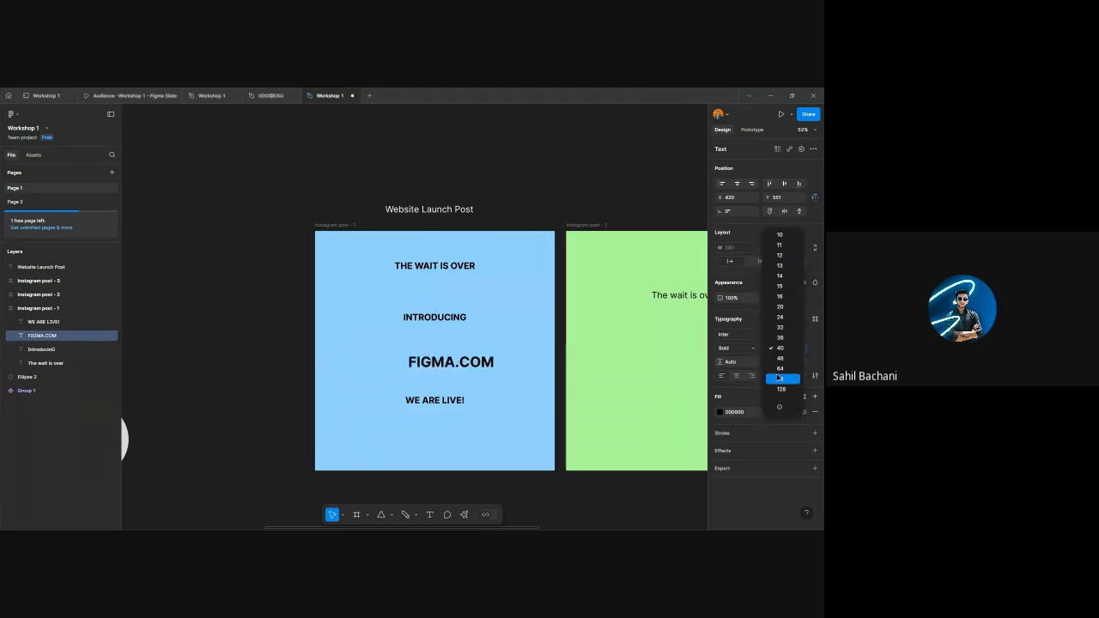
{"action": "left_click", "coordinate": [779, 378]}
{"action": "left_click_drag", "start_coordinate": [515, 370], "coordinate": [432, 360]}
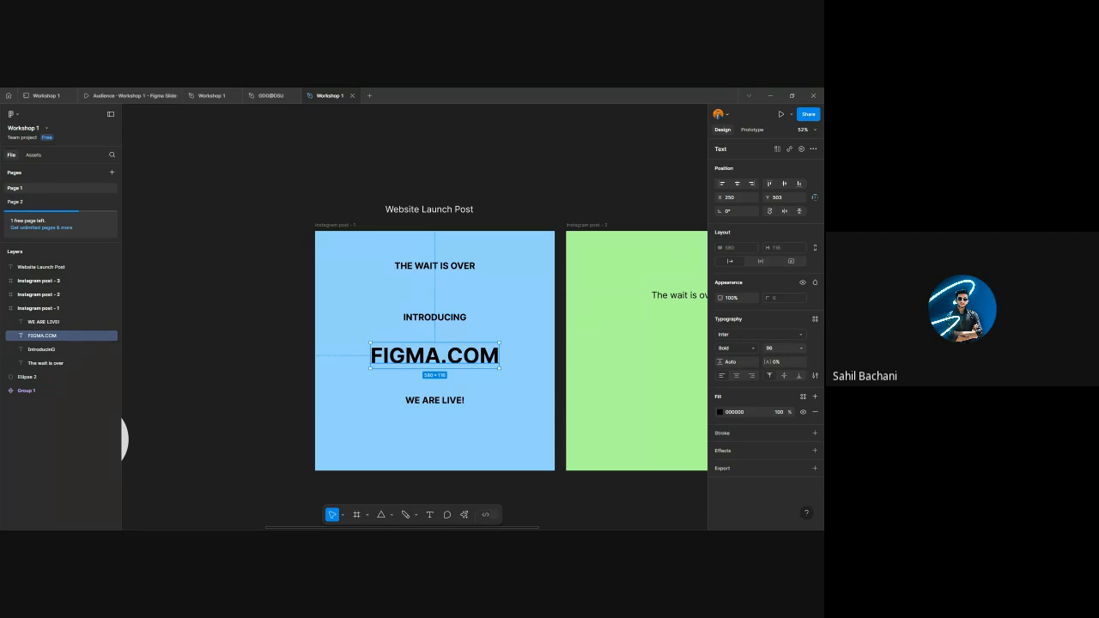
- Move the "FIGMA.COM" text up closer to "INTRODUCING" at about Y 468 and align it to the frame's horizontal center
{"action": "scroll", "coordinate": [404, 378], "scroll_direction": "up", "scroll_amount": 5}
{"action": "scroll", "coordinate": [412, 370], "scroll_direction": "down", "scroll_amount": 3}
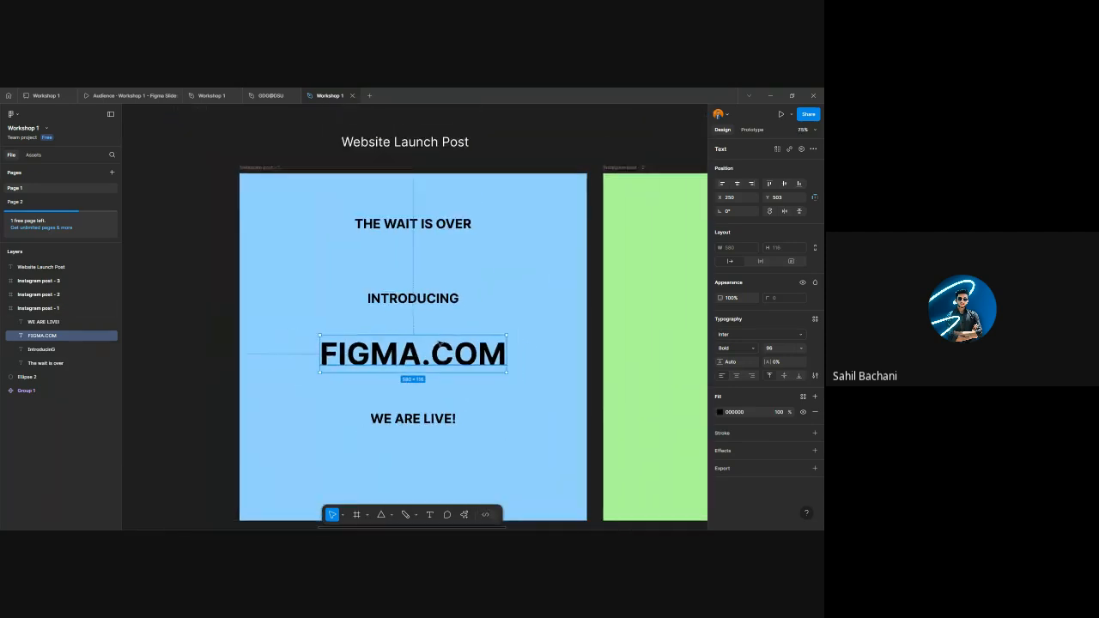
{"action": "scroll", "coordinate": [428, 363], "scroll_direction": "up", "scroll_amount": 3}
{"action": "scroll", "coordinate": [429, 363], "scroll_direction": "down", "scroll_amount": 4}
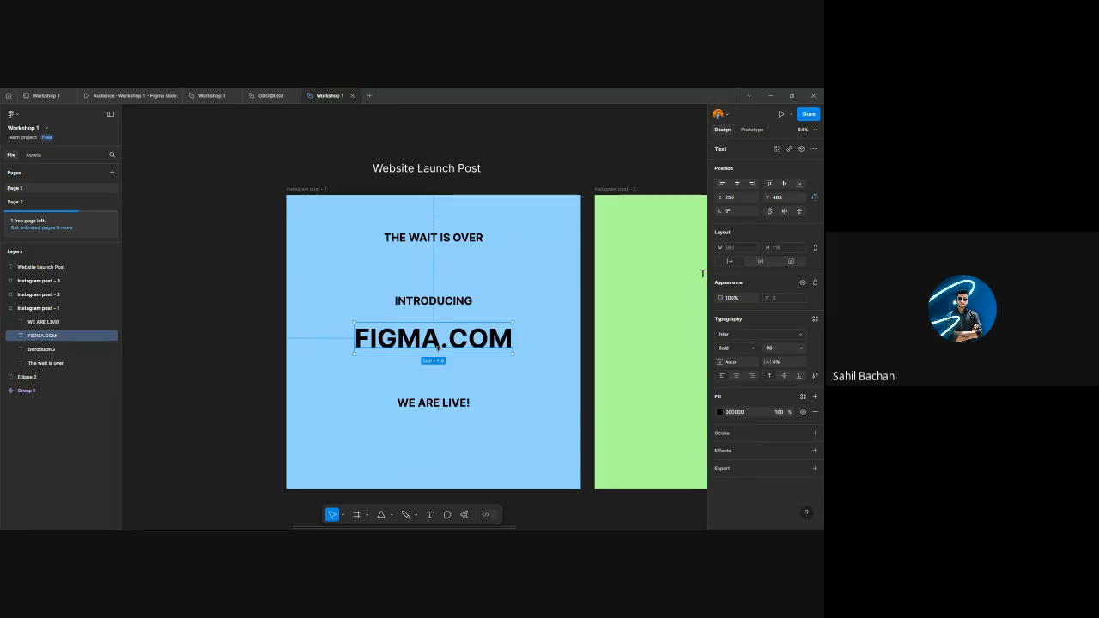
{"action": "mouse_move", "coordinate": [437, 346]}
{"action": "left_mouse_down"}
{"action": "mouse_move", "coordinate": [404, 351]}
{"action": "mouse_move", "coordinate": [490, 346]}
{"action": "mouse_move", "coordinate": [483, 356]}
{"action": "mouse_move", "coordinate": [490, 349]}
{"action": "mouse_move", "coordinate": [456, 350]}
{"action": "left_mouse_up"}
{"action": "left_click", "coordinate": [722, 183]}
{"action": "left_click", "coordinate": [736, 184]}
- Shift "WE ARE LIVE!" to the left and "THE WAIT IS OVER" to the right of the blue frame's center line
{"action": "left_click", "coordinate": [435, 298]}
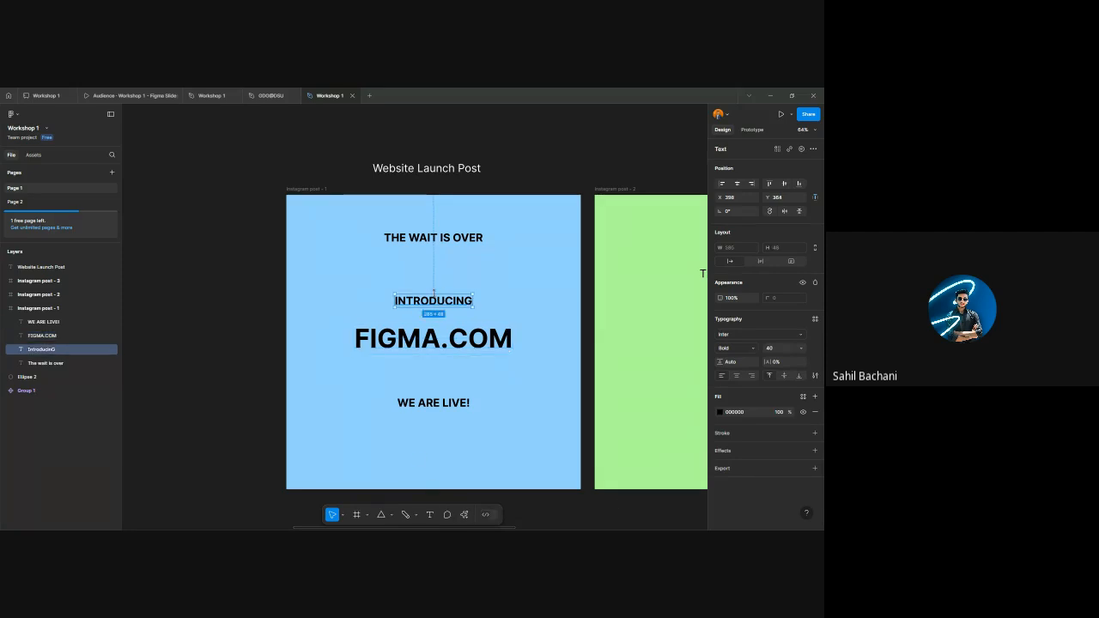
{"action": "left_click", "coordinate": [434, 403]}
{"action": "left_click_drag", "start_coordinate": [434, 404], "coordinate": [372, 403]}
{"action": "left_click_drag", "start_coordinate": [431, 237], "coordinate": [499, 237]}
{"action": "key", "text": "Escape"}
{"action": "scroll", "coordinate": [474, 353], "scroll_direction": "down", "scroll_amount": 5}
{"action": "scroll", "coordinate": [475, 353], "scroll_direction": "up", "scroll_amount": 8}
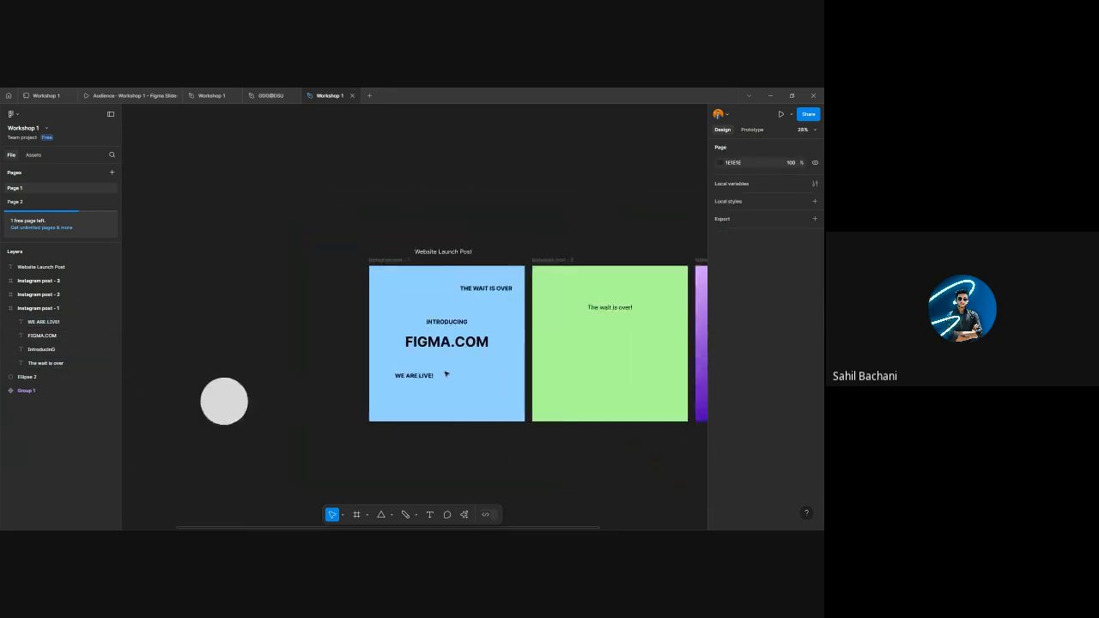
{"action": "scroll", "coordinate": [464, 356], "scroll_direction": "down", "scroll_amount": 3}
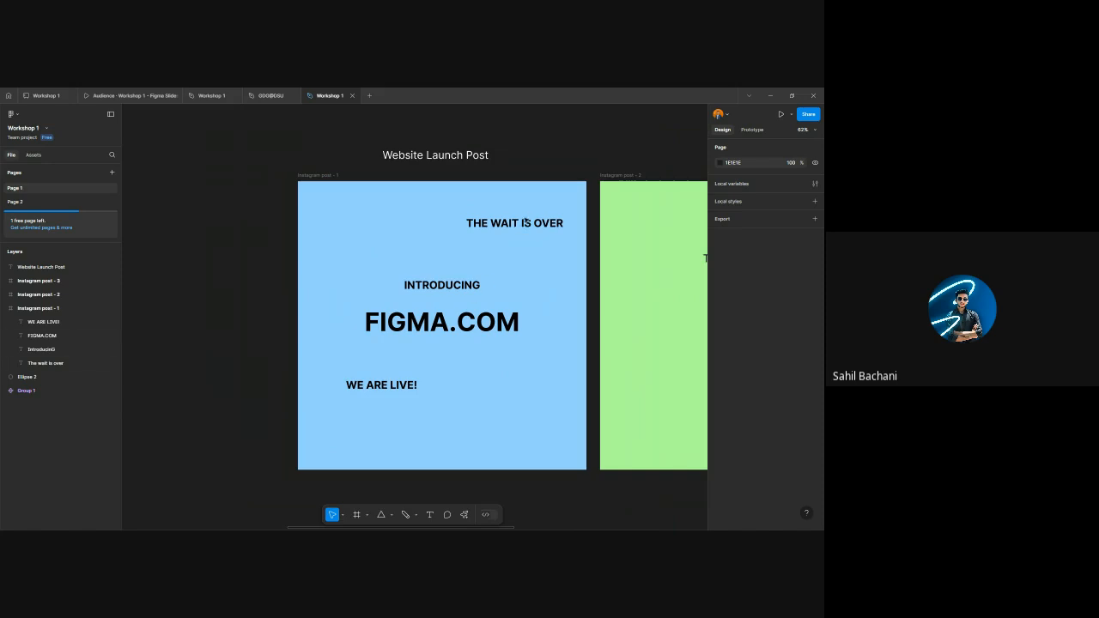
- Align "THE WAIT IS OVER" and "WE ARE LIVE!" to the horizontal center of the blue frame
{"action": "left_click", "coordinate": [526, 221]}
{"action": "left_click", "coordinate": [737, 184]}
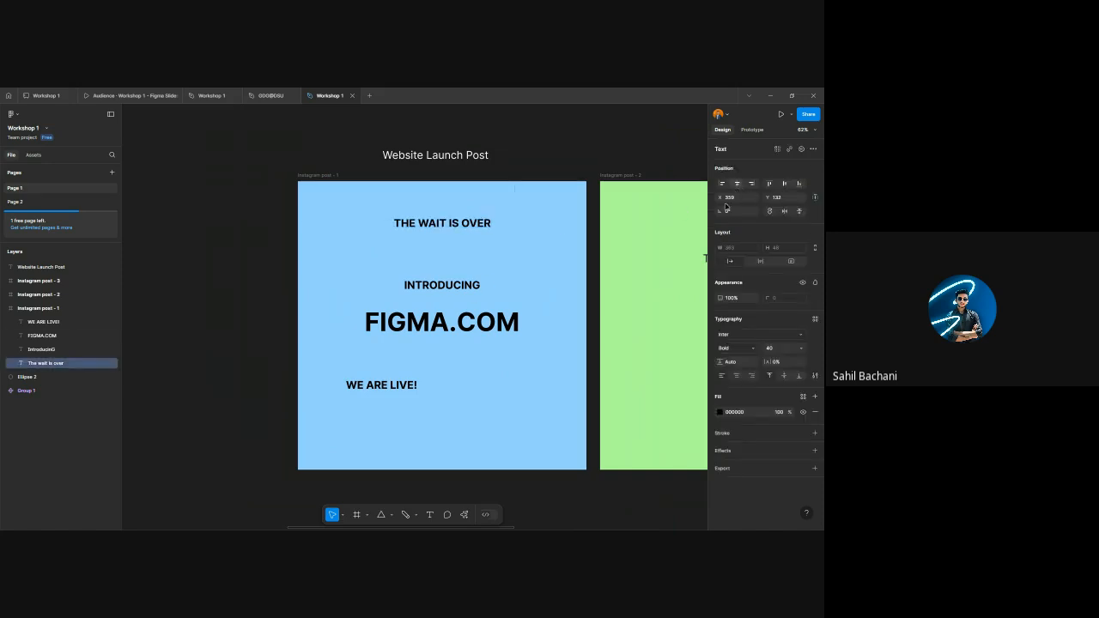
{"action": "left_click", "coordinate": [383, 386]}
{"action": "left_click", "coordinate": [736, 183]}
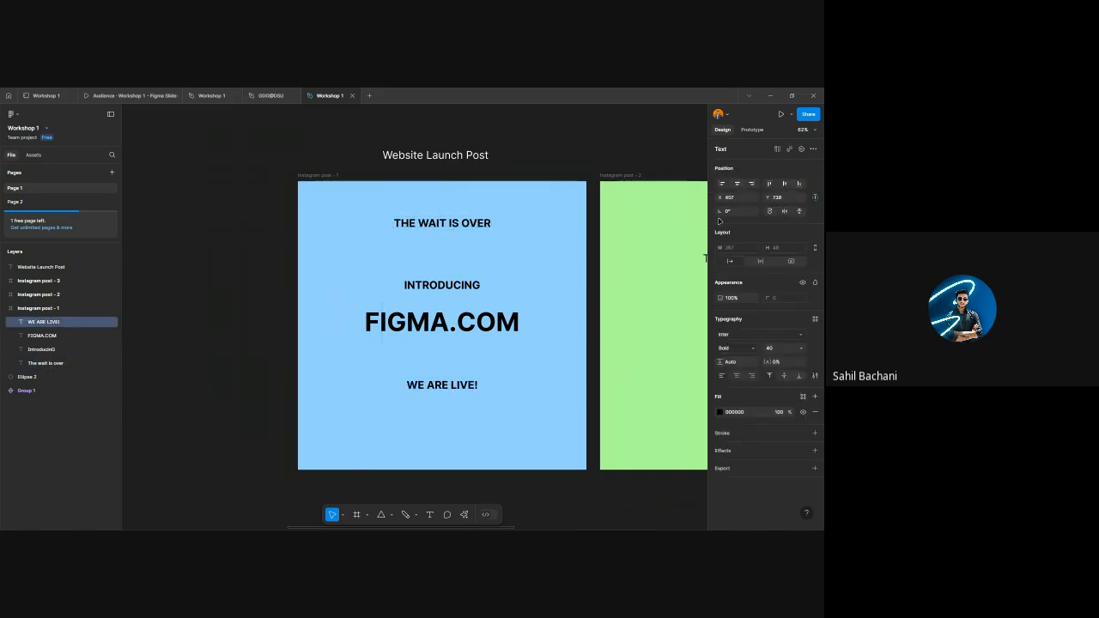
{"action": "left_click", "coordinate": [442, 284]}
{"action": "scroll", "coordinate": [447, 326], "scroll_direction": "up", "scroll_amount": 3}
{"action": "scroll", "coordinate": [447, 327], "scroll_direction": "down", "scroll_amount": 2}
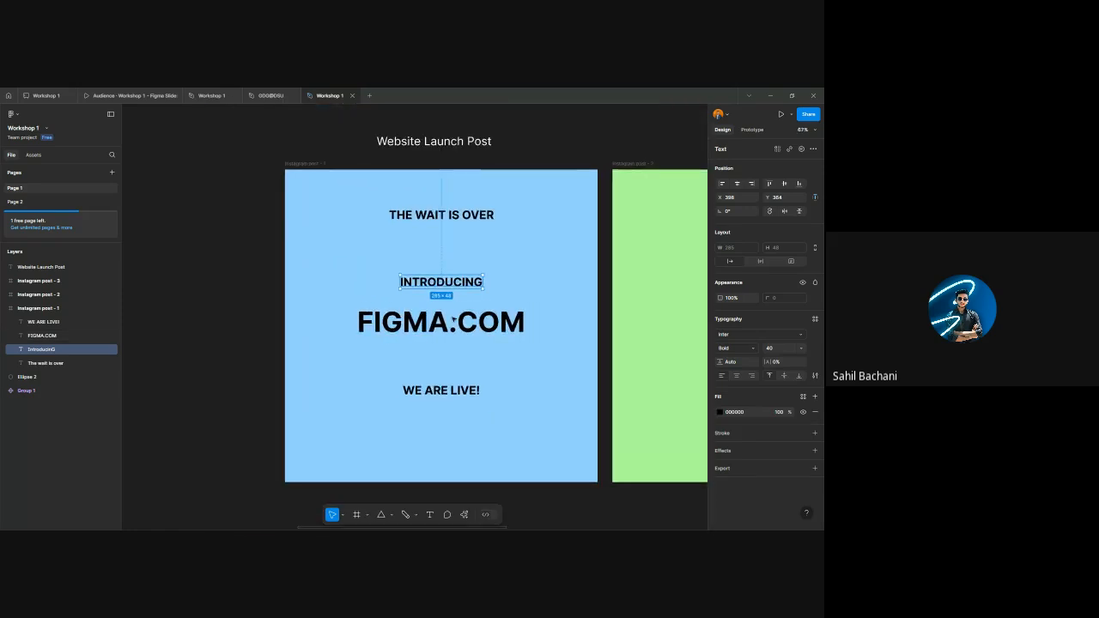
{"action": "left_click", "coordinate": [537, 283]}
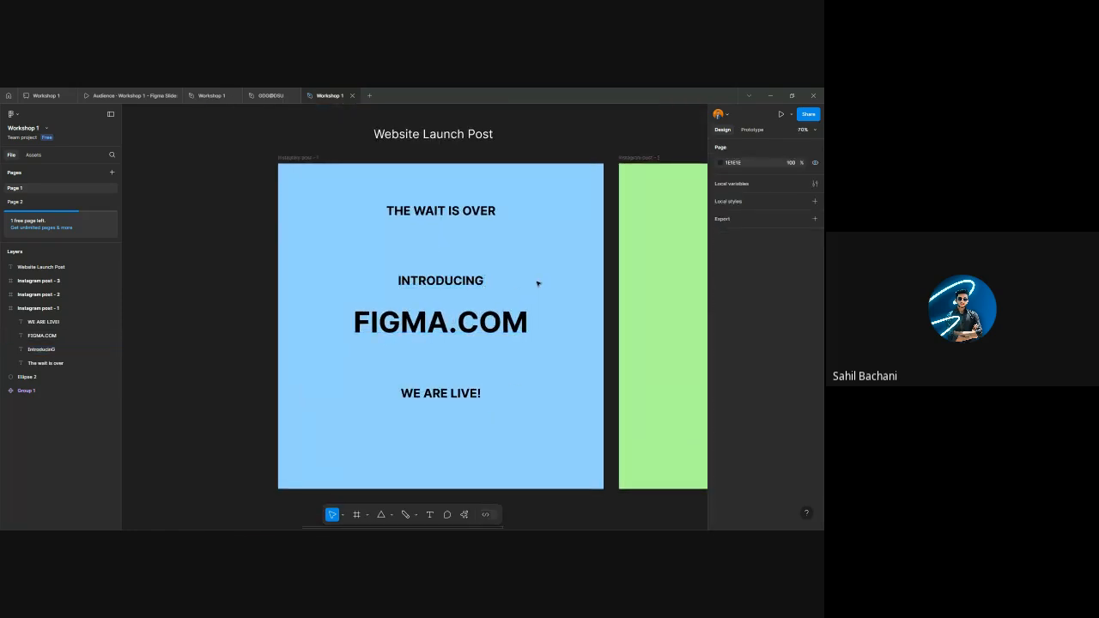
{"action": "left_click", "coordinate": [515, 325]}
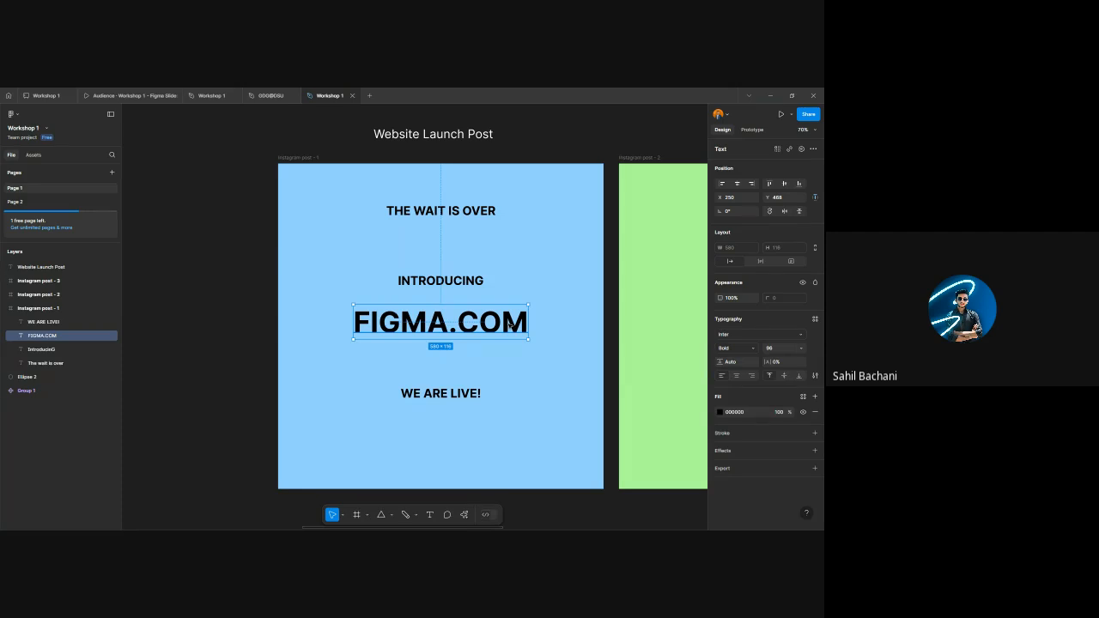
{"action": "left_click", "coordinate": [779, 348]}
{"action": "key", "text": "Escape"}
- Set the "INTRODUCING" text's font size to 36 and place it horizontally centered just above "FIGMA.COM" at about Y 402
{"action": "left_click", "coordinate": [469, 283]}
{"action": "left_click_drag", "start_coordinate": [469, 288], "coordinate": [469, 288]}
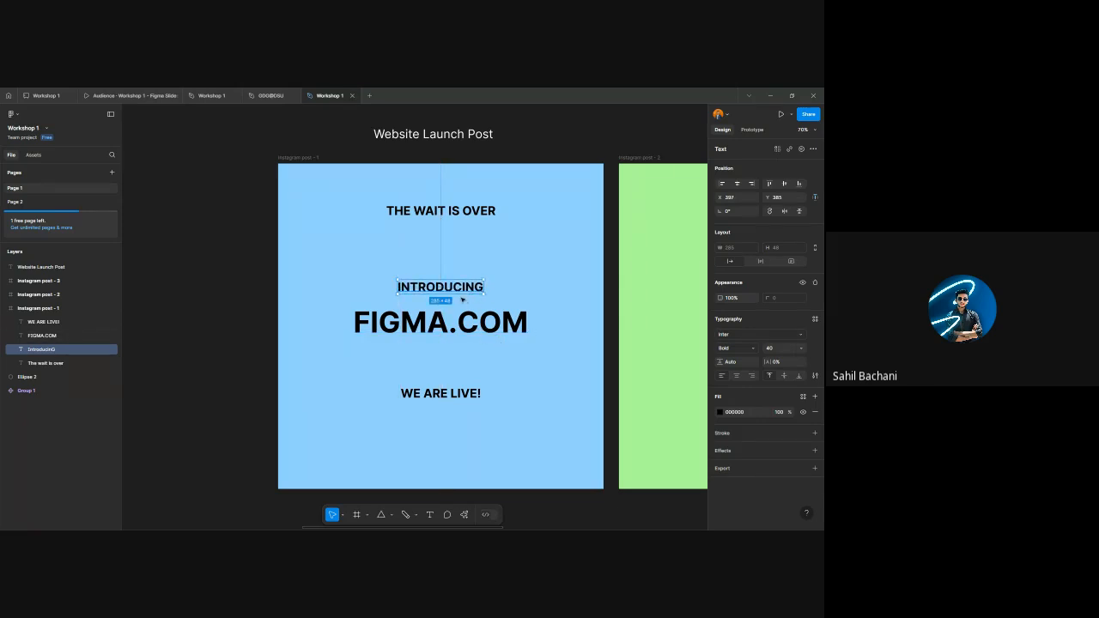
{"action": "left_click", "coordinate": [800, 347]}
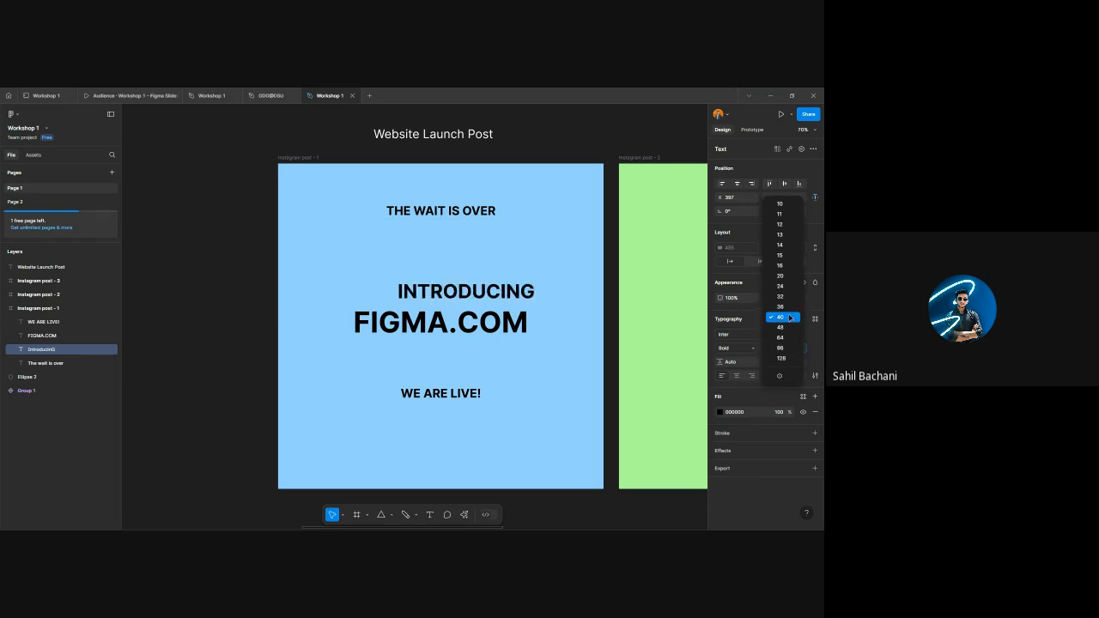
{"action": "left_click", "coordinate": [788, 307]}
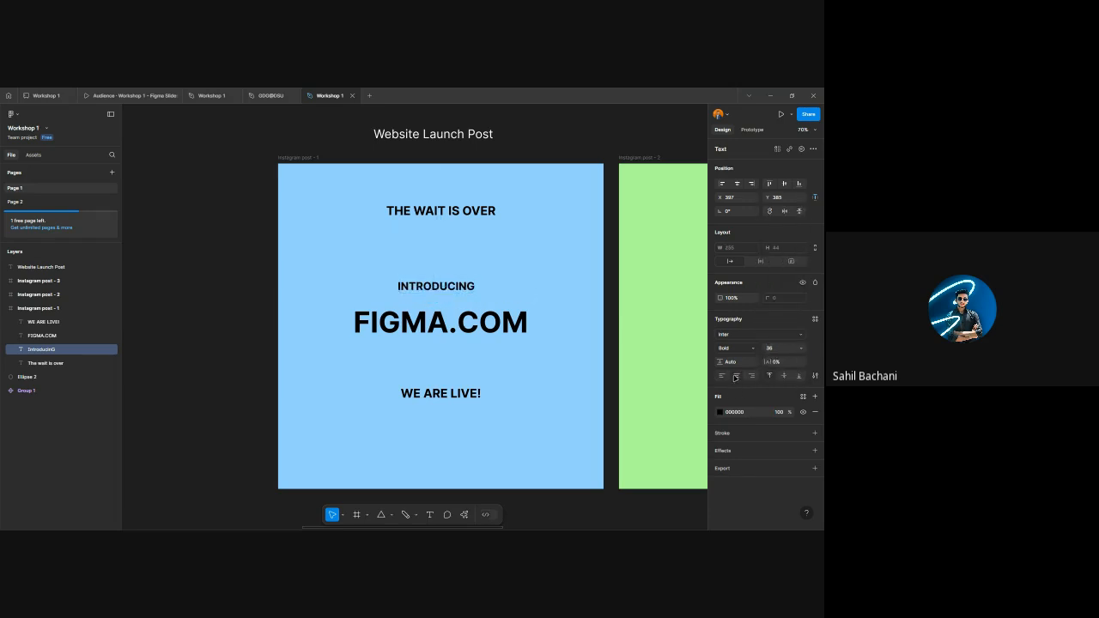
{"action": "left_click", "coordinate": [737, 184]}
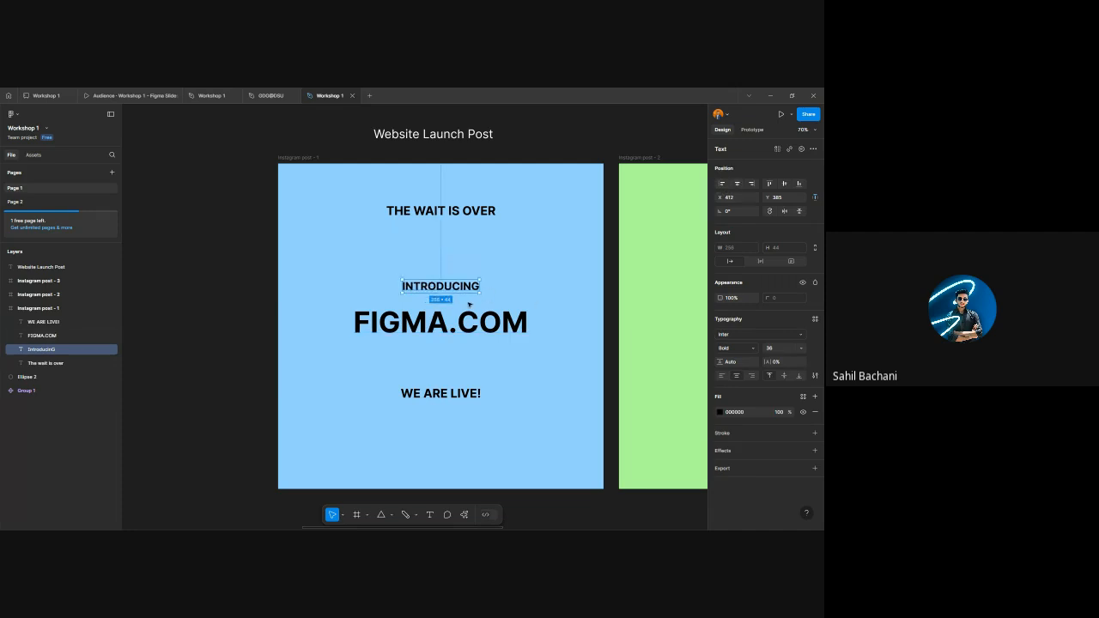
{"action": "left_click_drag", "start_coordinate": [463, 291], "coordinate": [464, 296]}
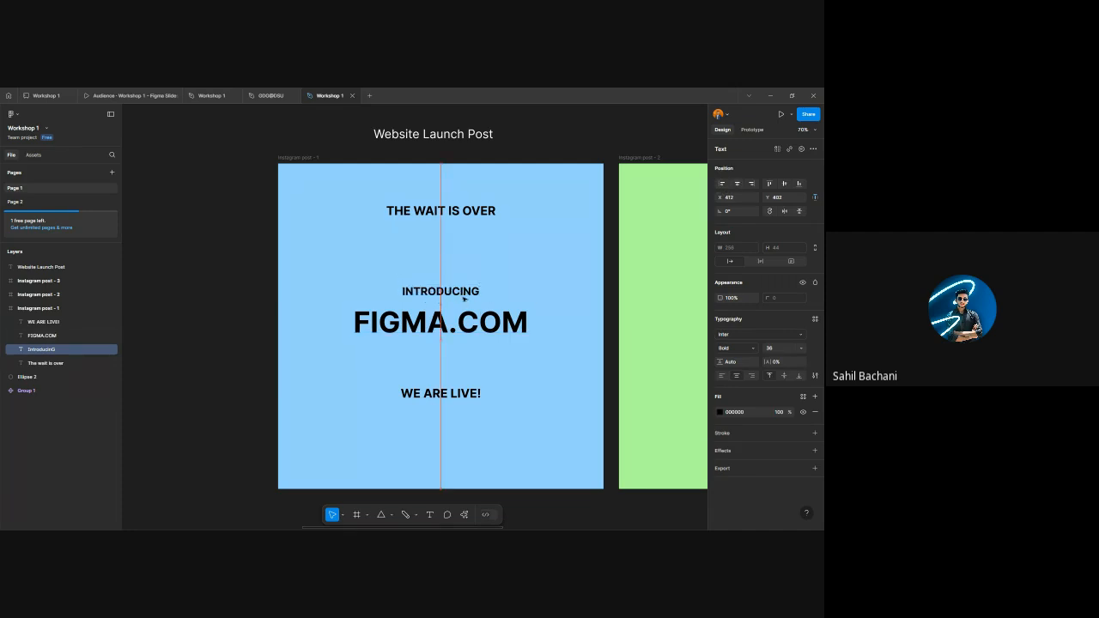
- Set the "INTRODUCING" text's font weight to Thin
{"action": "left_click", "coordinate": [435, 331]}
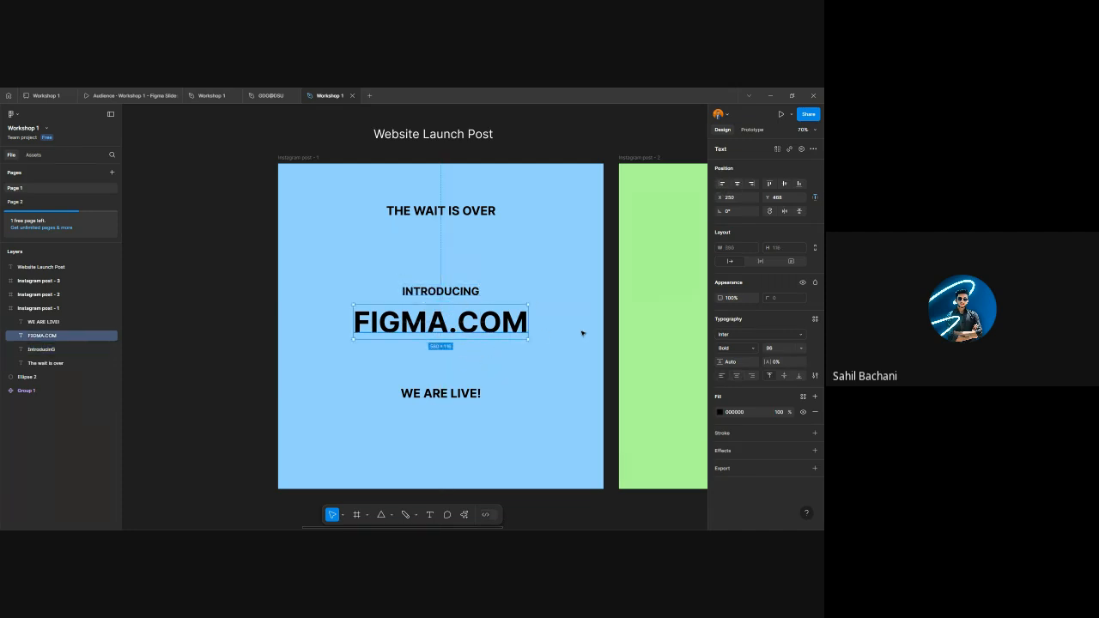
{"action": "key", "text": "Tab"}
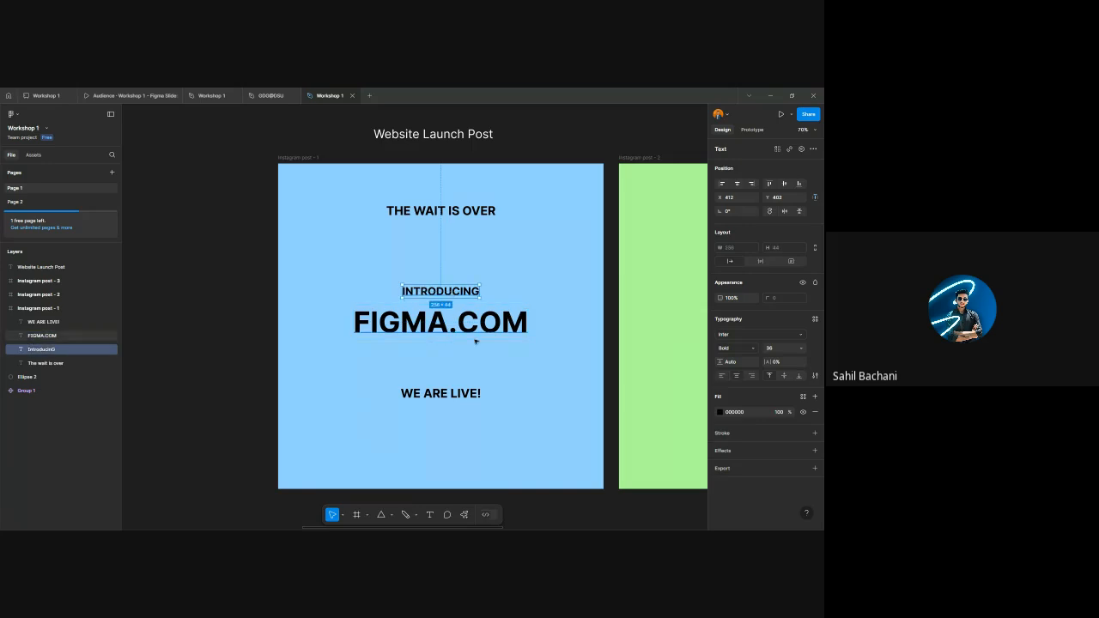
{"action": "left_click", "coordinate": [754, 347]}
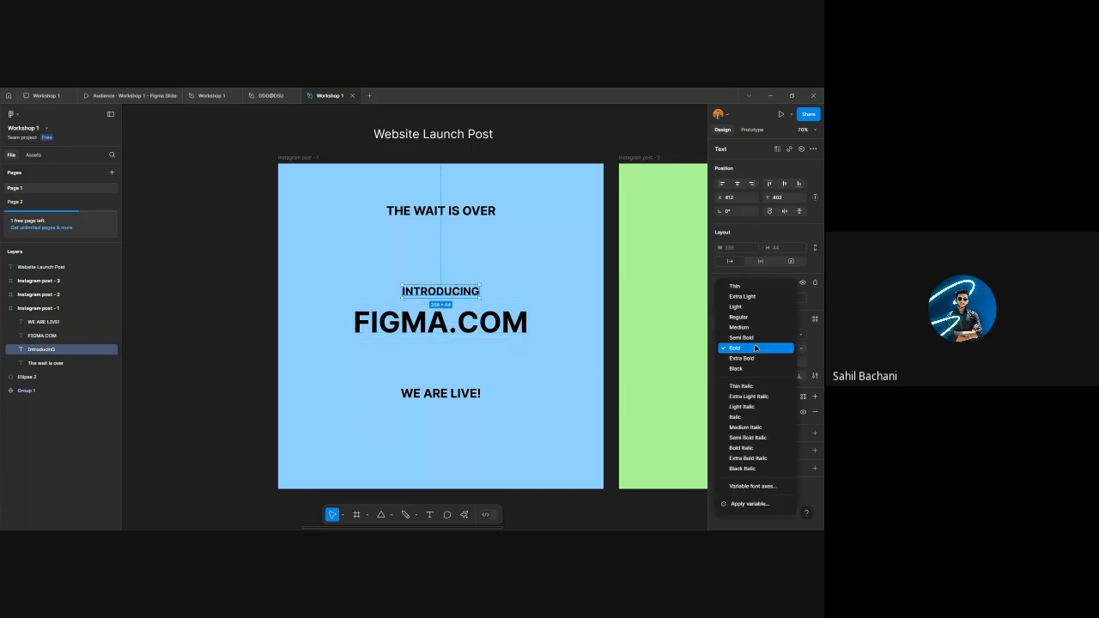
{"action": "left_click", "coordinate": [749, 290]}
{"action": "left_click", "coordinate": [261, 311]}
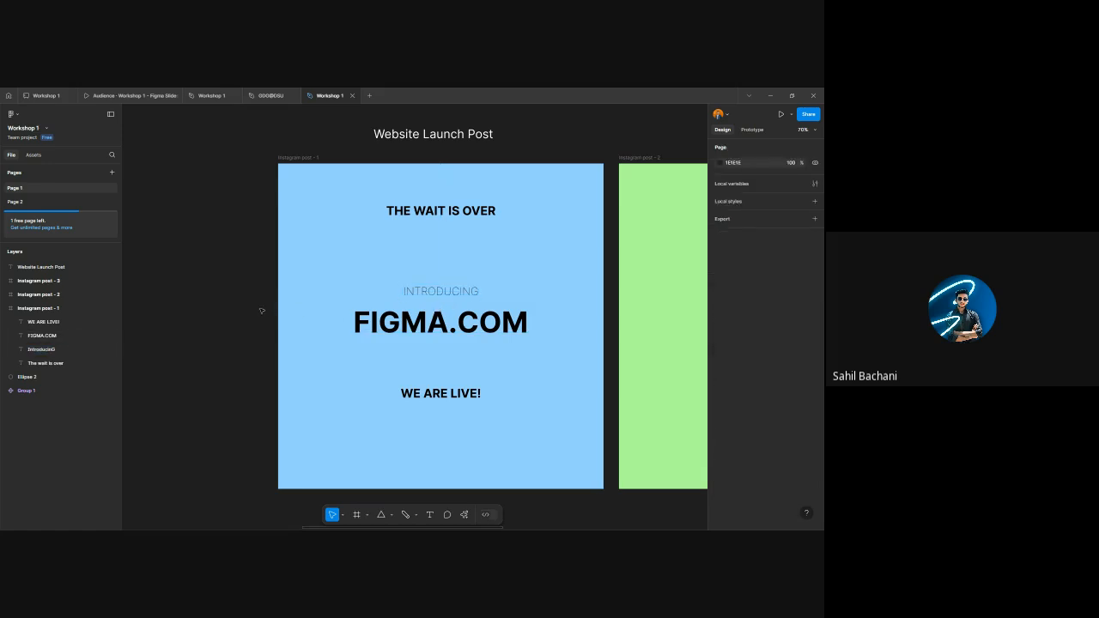
{"action": "scroll", "coordinate": [261, 312], "scroll_direction": "down", "scroll_amount": 3}
{"action": "scroll", "coordinate": [266, 316], "scroll_direction": "up", "scroll_amount": 2}
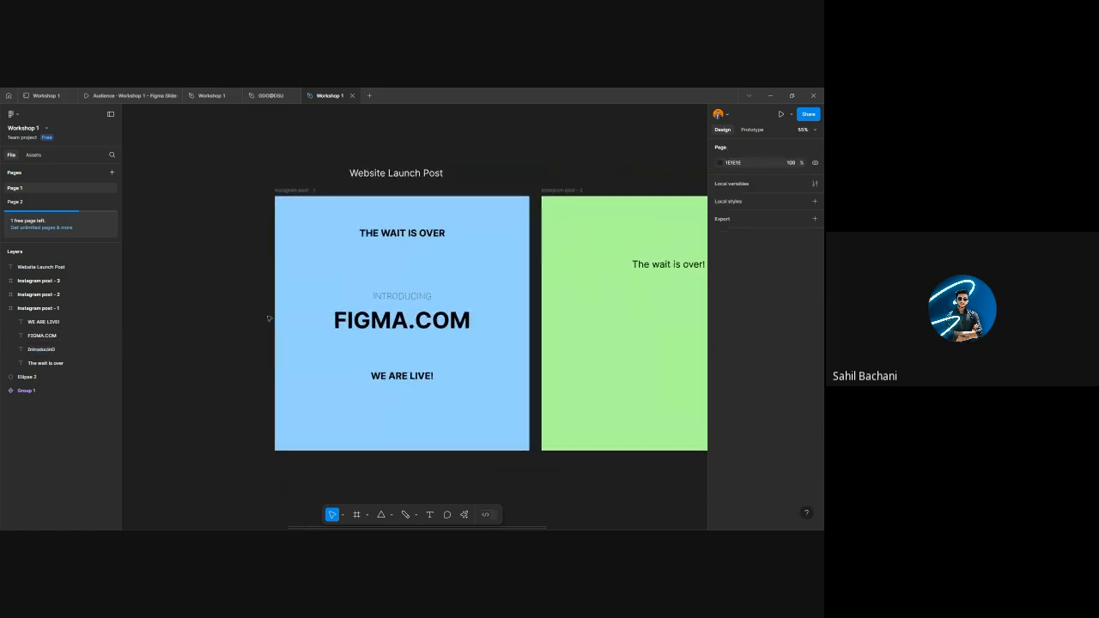
- Set the "INTRODUCING" text's font weight to Regular
{"action": "left_click", "coordinate": [412, 294]}
{"action": "scroll", "coordinate": [404, 296], "scroll_direction": "up", "scroll_amount": 3}
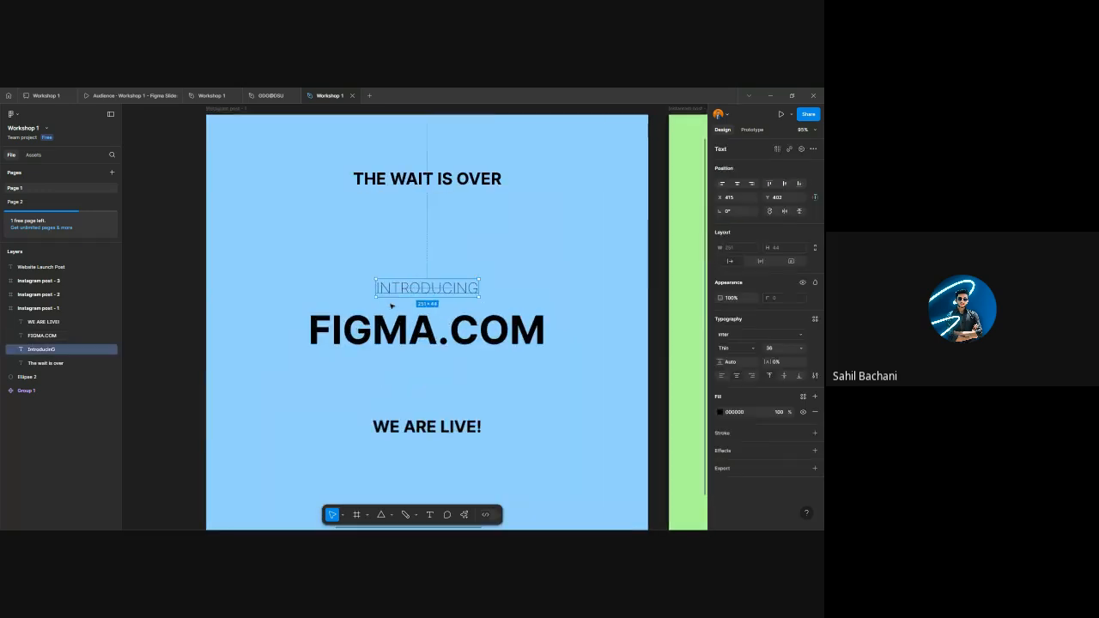
{"action": "left_click", "coordinate": [742, 350]}
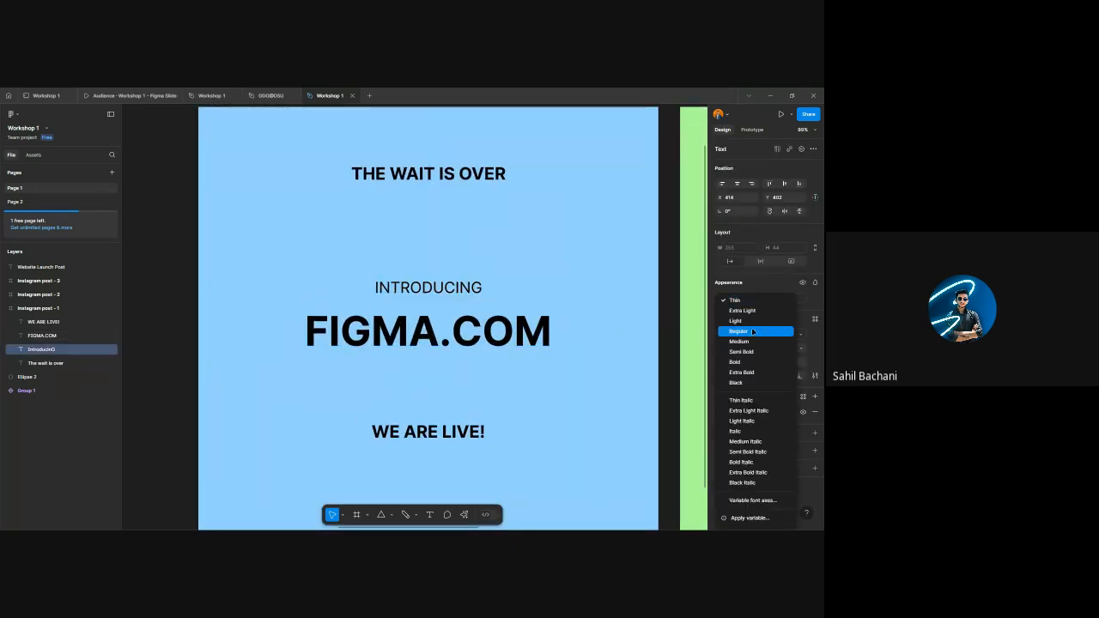
{"action": "left_click", "coordinate": [752, 332]}
{"action": "scroll", "coordinate": [506, 398], "scroll_direction": "down", "scroll_amount": 5}
{"action": "key", "text": "Escape"}
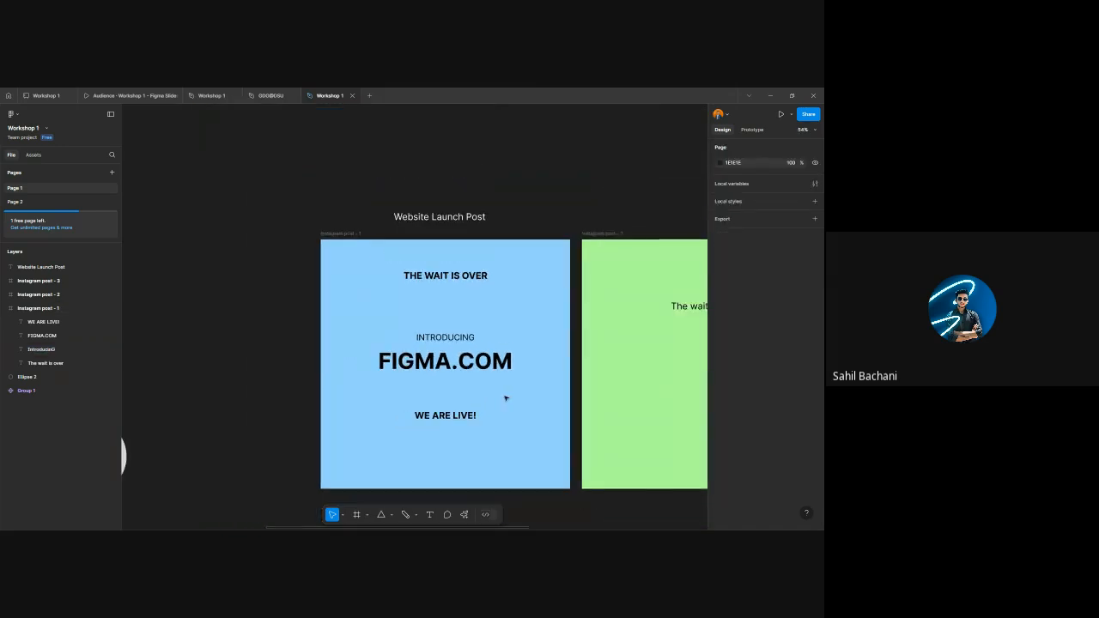
- Move "WE ARE LIVE!" down to about Y 841 in the blue frame
{"action": "scroll", "coordinate": [506, 399], "scroll_direction": "down", "scroll_amount": 2}
{"action": "left_click_drag", "start_coordinate": [460, 415], "coordinate": [461, 431]}
{"action": "left_click", "coordinate": [493, 420]}
{"action": "scroll", "coordinate": [492, 420], "scroll_direction": "down", "scroll_amount": 1}
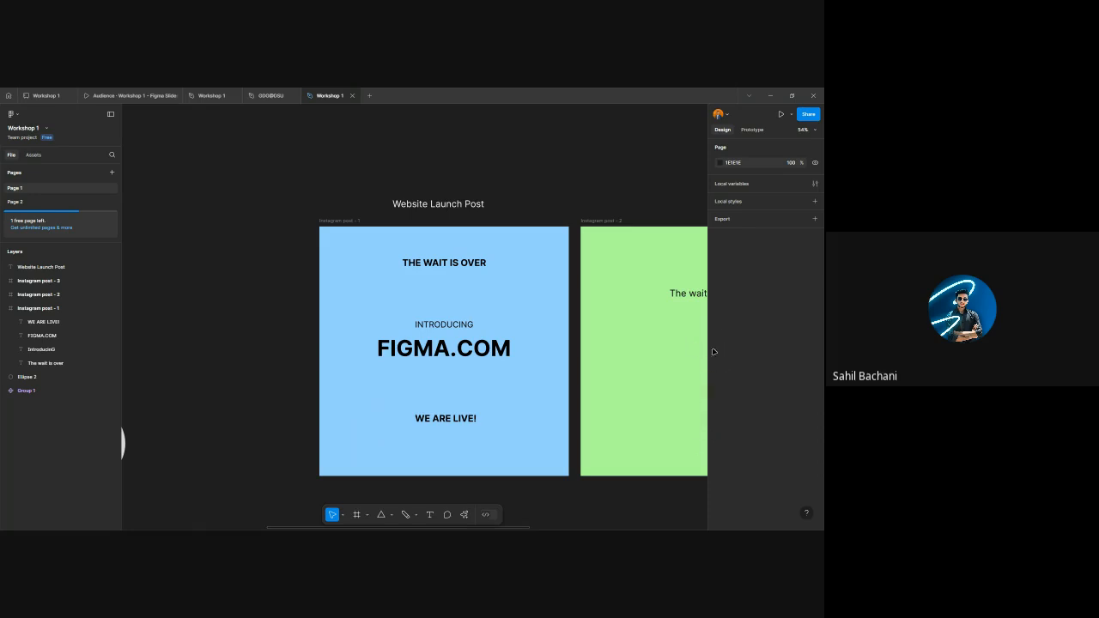
{"action": "scroll", "coordinate": [454, 426], "scroll_direction": "up", "scroll_amount": 3}
{"action": "left_click", "coordinate": [448, 429]}
{"action": "left_click_drag", "start_coordinate": [448, 424], "coordinate": [439, 429]}
- Try adding "INSTRO" in front of "FIGMA.COM" within the same text layer and remove it again
{"action": "left_click_drag", "start_coordinate": [518, 387], "coordinate": [438, 265]}
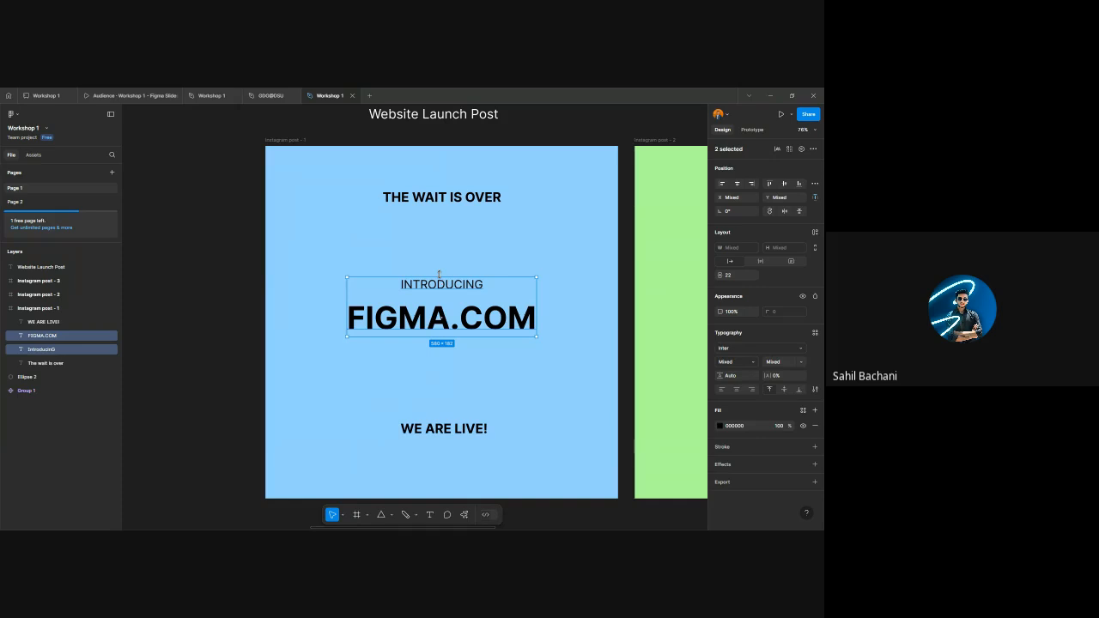
{"action": "left_click", "coordinate": [468, 249]}
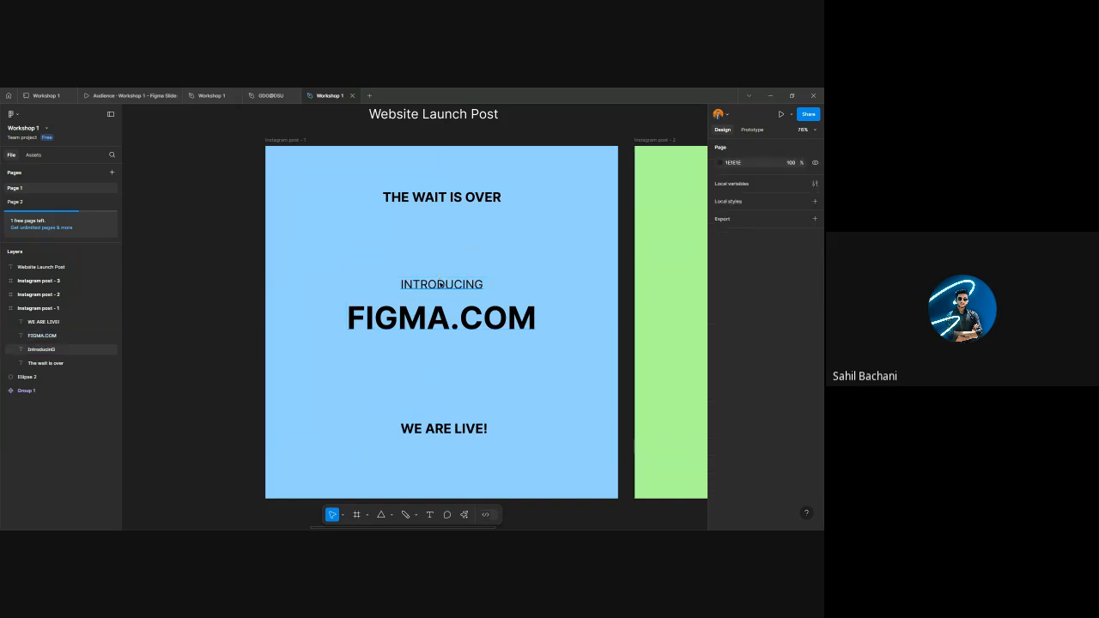
{"action": "left_click", "coordinate": [414, 286]}
{"action": "double_click", "coordinate": [410, 317]}
{"action": "left_click", "coordinate": [352, 319]}
{"action": "type", "text": "IN"}
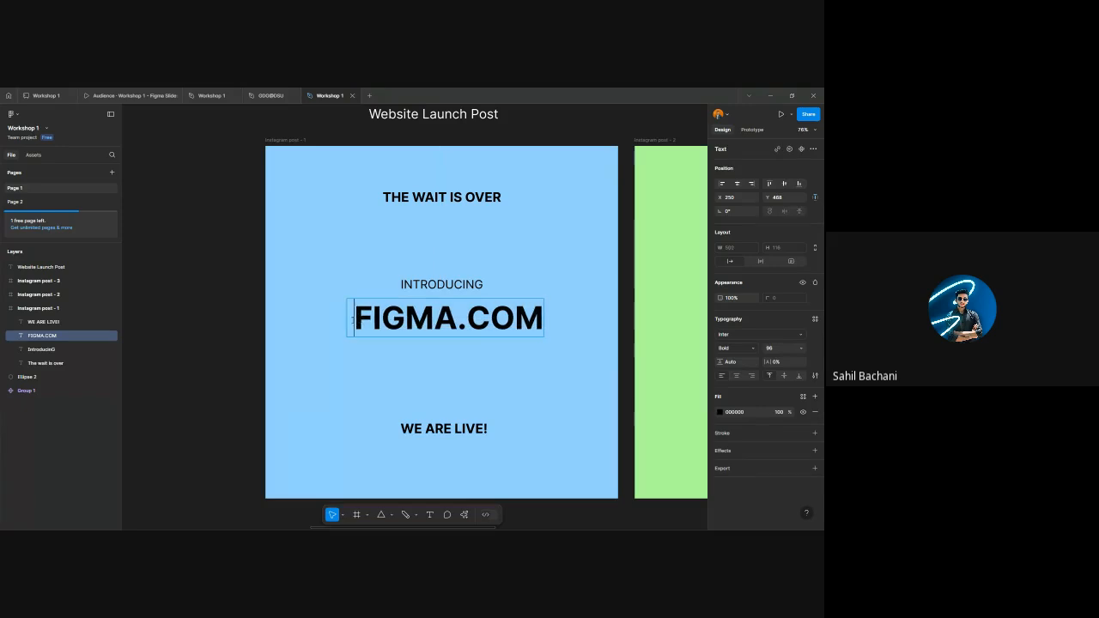
{"action": "type", "text": "STROD"}
{"action": "key", "text": "BackSpace"}
{"action": "key", "text": "BackSpace"}
{"action": "key", "text": "BackSpace"}
{"action": "key", "text": "BackSpace"}
{"action": "key", "text": "BackSpace"}
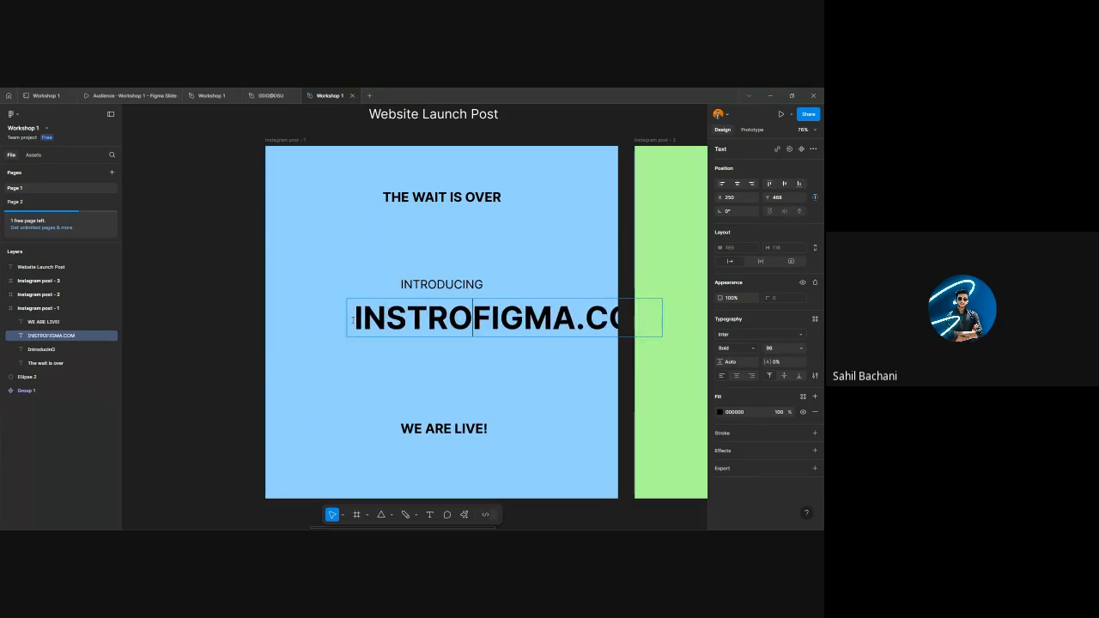
{"action": "key", "text": "BackSpace"}
{"action": "key", "text": "BackSpace"}
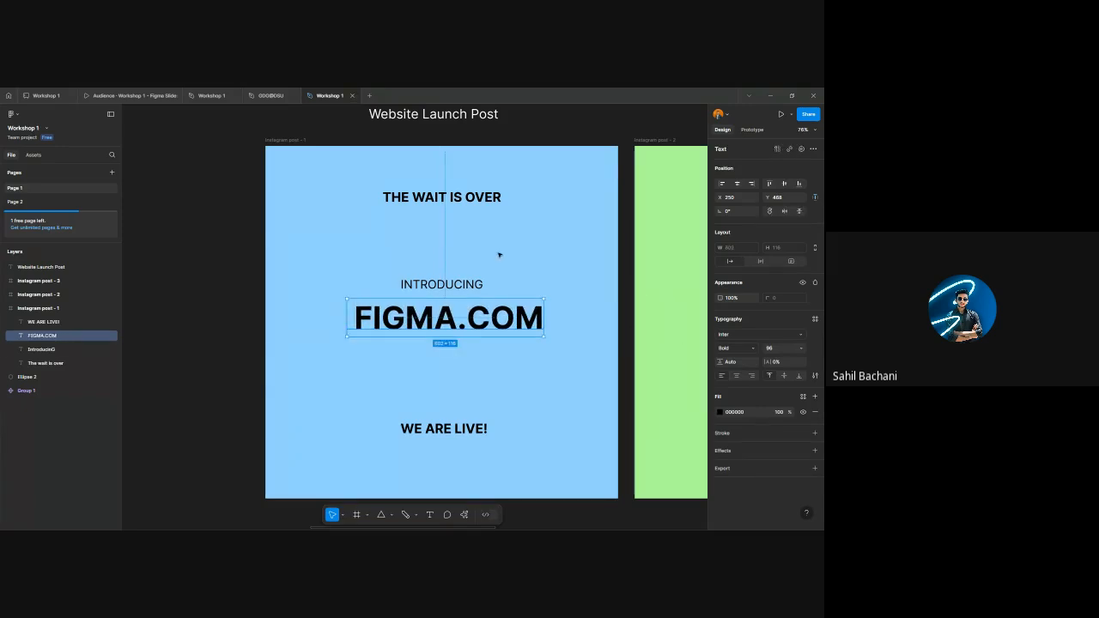
- Delete the leftover leading space in front of "FIGMA.COM"
{"action": "left_click", "coordinate": [502, 260]}
{"action": "left_click", "coordinate": [494, 308]}
{"action": "double_click", "coordinate": [356, 319]}
{"action": "key", "text": "Delete"}
- Group the "INTRODUCING" and "FIGMA.COM" texts together
{"action": "left_click", "coordinate": [501, 360]}
{"action": "left_click_drag", "start_coordinate": [506, 364], "coordinate": [418, 253]}
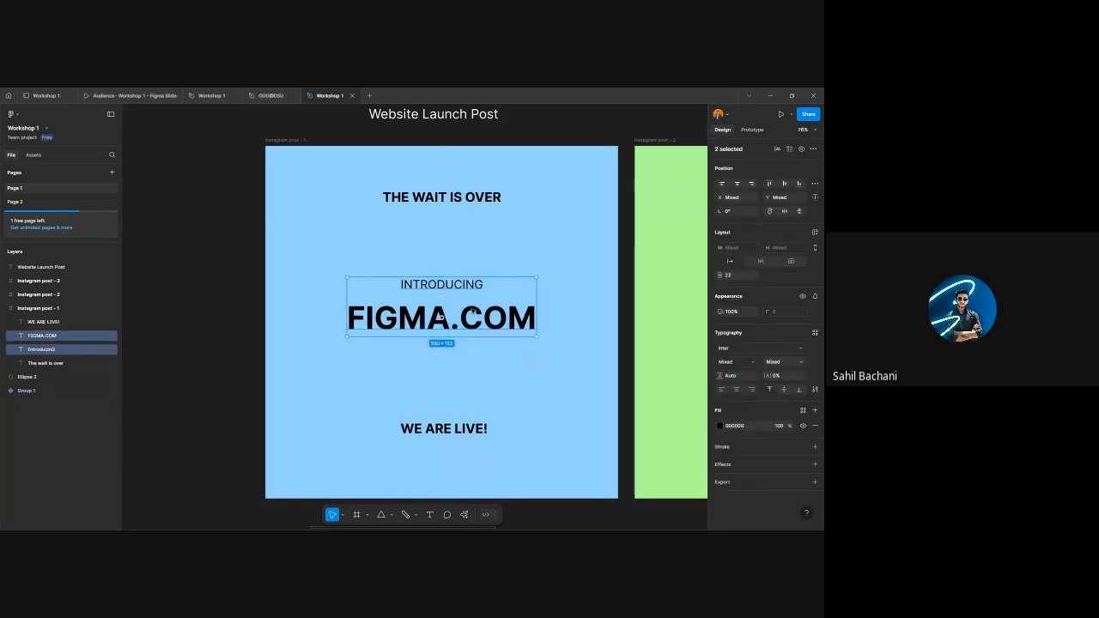
{"action": "right_click", "coordinate": [472, 310]}
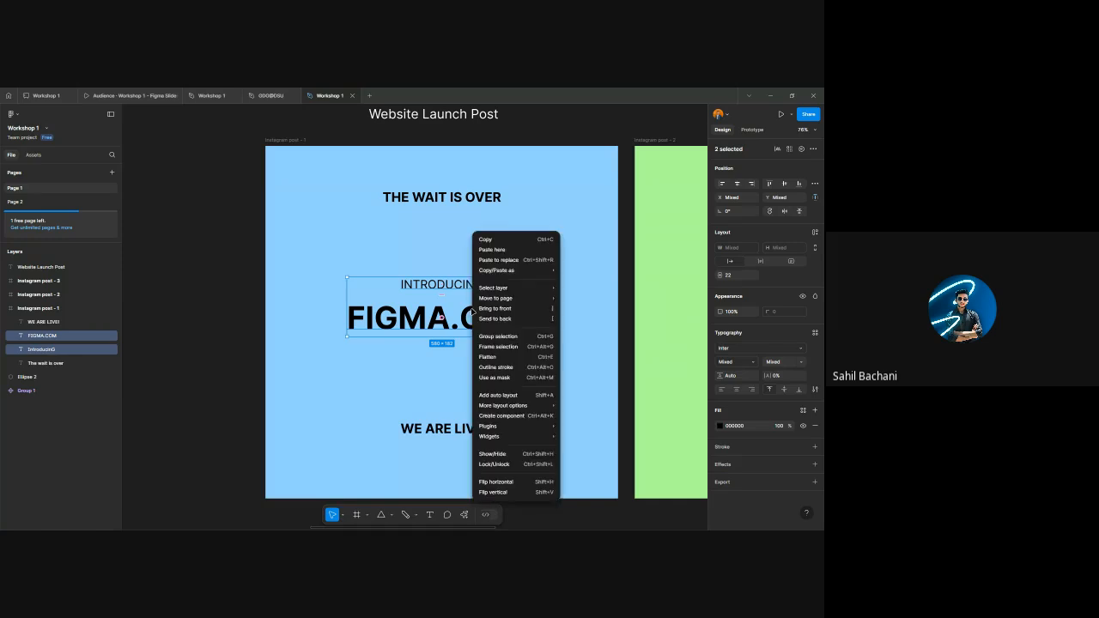
{"action": "left_click", "coordinate": [515, 337]}
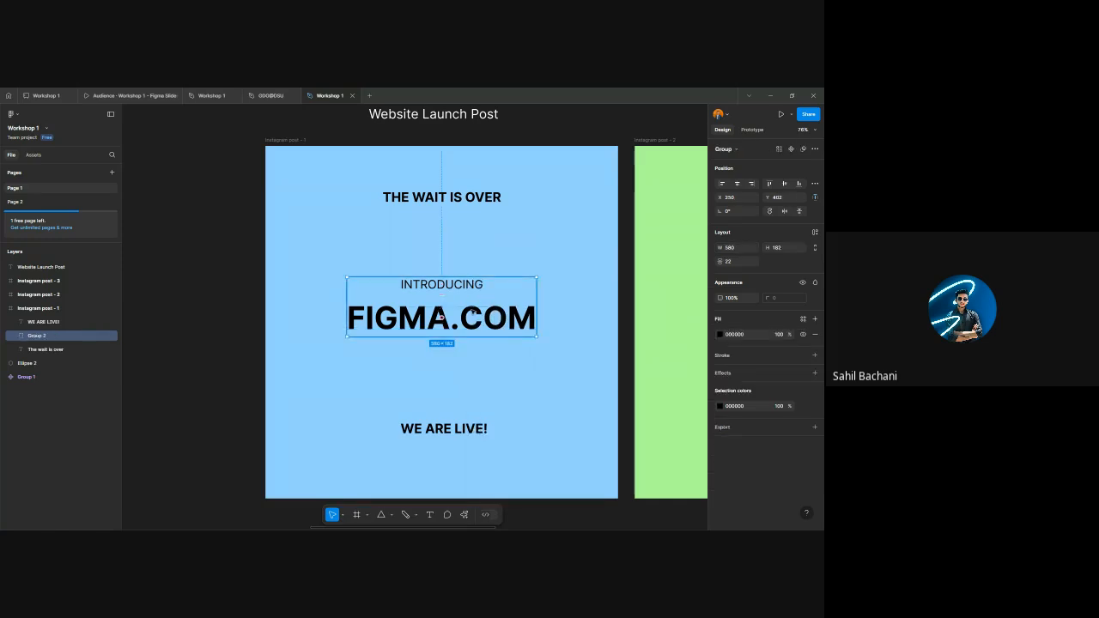
{"action": "left_click", "coordinate": [564, 360]}
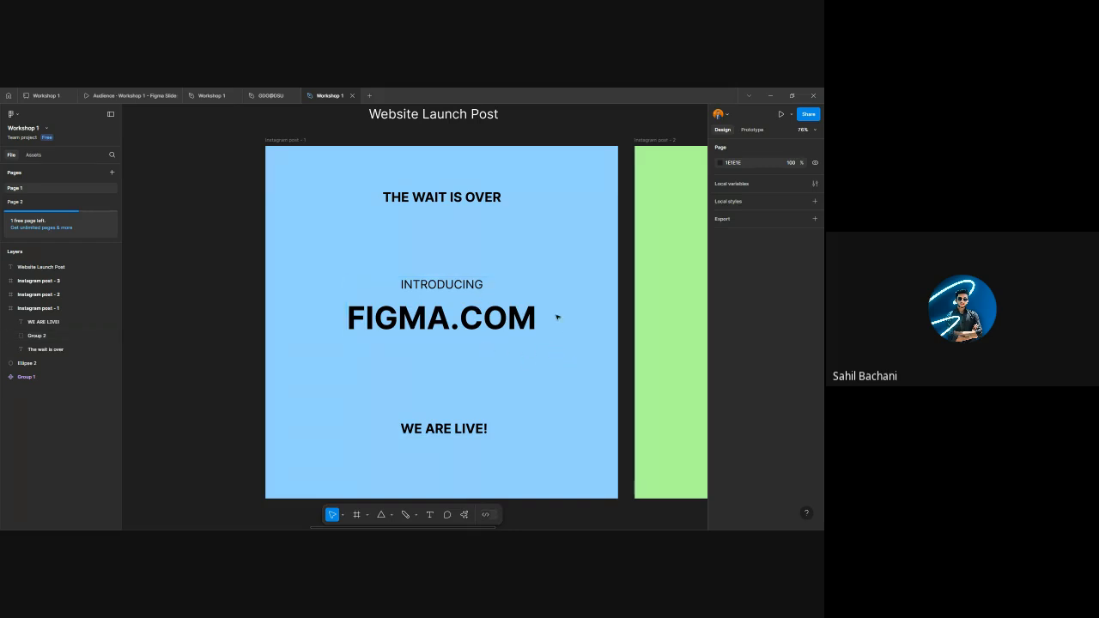
- Shift "WE ARE LIVE!" and "THE WAIT IS OVER" together to the right of the blue frame's center line
{"action": "left_click", "coordinate": [470, 303]}
{"action": "mouse_move", "coordinate": [461, 322]}
{"action": "left_mouse_down"}
{"action": "mouse_move", "coordinate": [442, 306]}
{"action": "mouse_move", "coordinate": [538, 308]}
{"action": "mouse_move", "coordinate": [436, 311]}
{"action": "mouse_move", "coordinate": [462, 307]}
{"action": "mouse_move", "coordinate": [464, 319]}
{"action": "left_mouse_up"}
{"action": "left_click", "coordinate": [456, 427]}
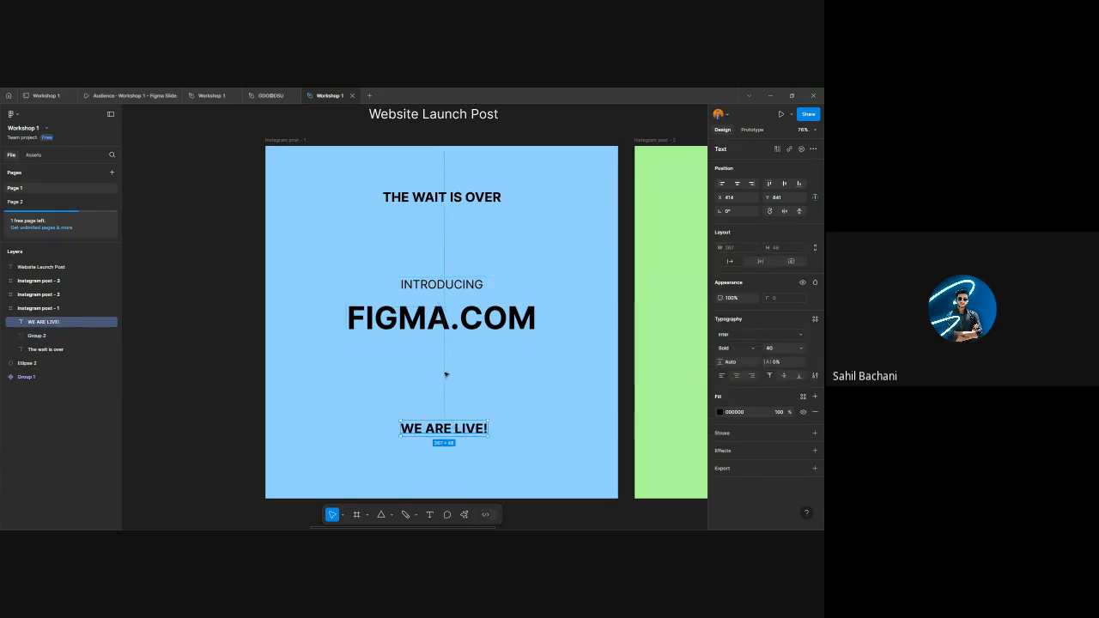
{"action": "left_click", "coordinate": [470, 197], "text": "shift"}
{"action": "left_click_drag", "start_coordinate": [470, 196], "coordinate": [489, 198]}
- Center the "INTRODUCING" and "FIGMA.COM" group horizontally and vertically in the blue frame
{"action": "left_click", "coordinate": [467, 331]}
{"action": "left_click_drag", "start_coordinate": [468, 331], "coordinate": [496, 321]}
{"action": "left_click", "coordinate": [736, 183]}
{"action": "left_click", "coordinate": [782, 183]}
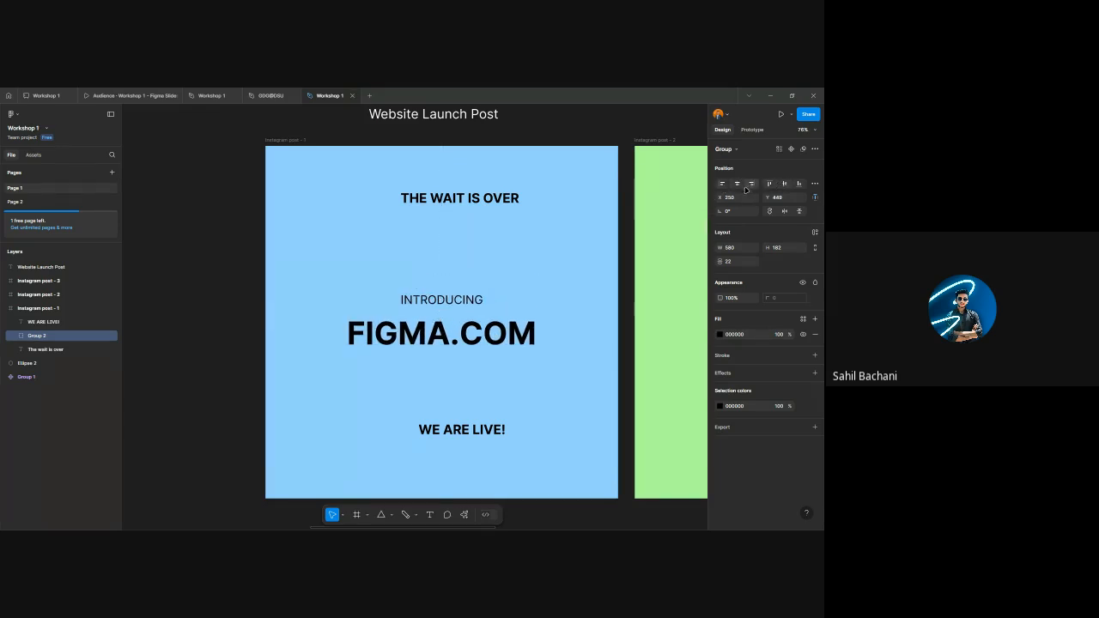
- Move "WE ARE LIVE!" down to about Y 872, slightly left of the frame's center line
{"action": "left_click_drag", "start_coordinate": [483, 434], "coordinate": [456, 444]}
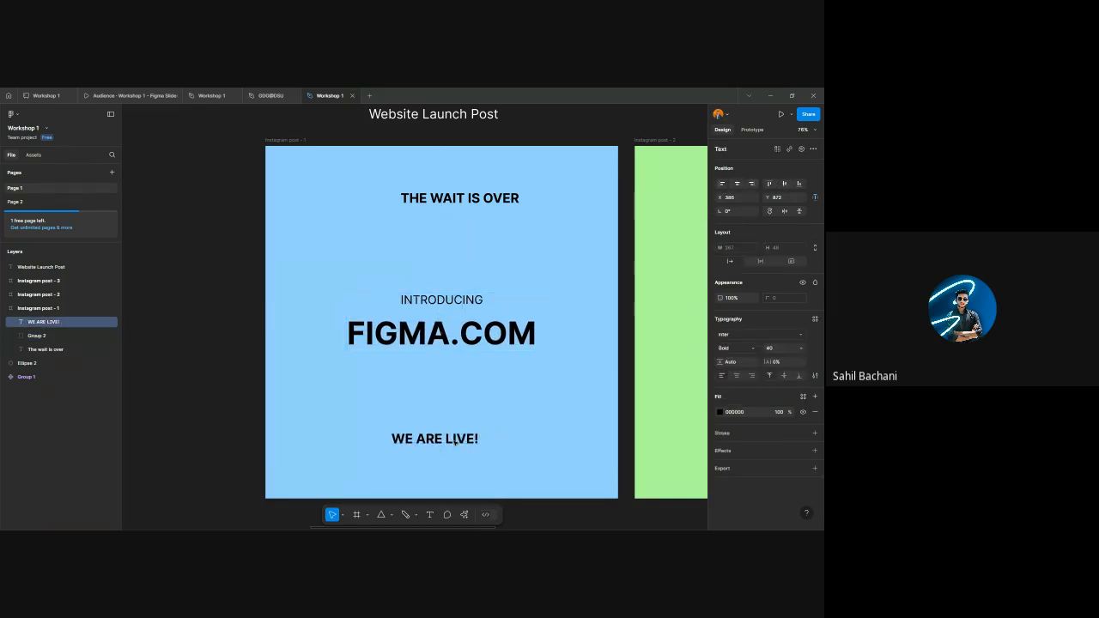
{"action": "left_click", "coordinate": [455, 338]}
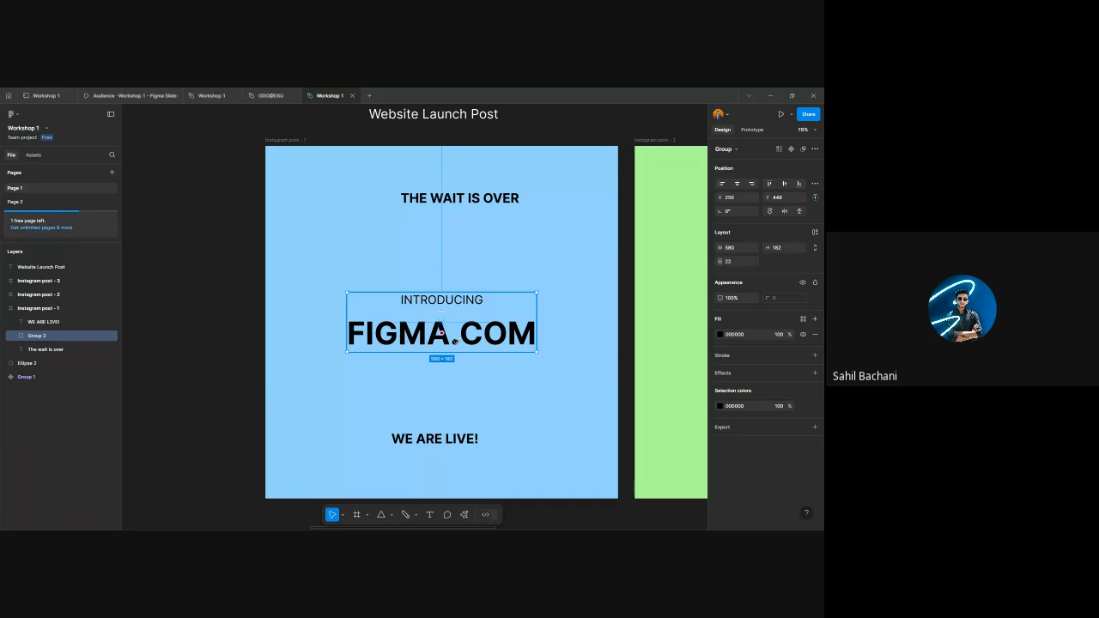
{"action": "mouse_move", "coordinate": [442, 312]}
{"action": "left_mouse_down"}
{"action": "mouse_move", "coordinate": [450, 325]}
{"action": "mouse_move", "coordinate": [442, 305]}
{"action": "left_mouse_up"}
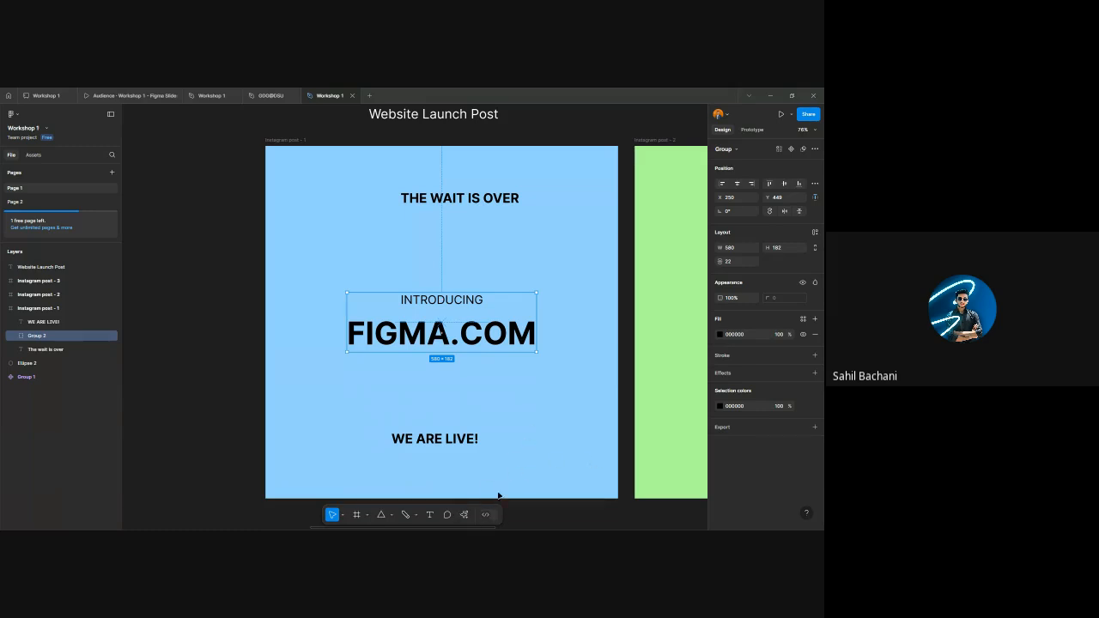
{"action": "scroll", "coordinate": [455, 398], "scroll_direction": "down", "scroll_amount": 3}
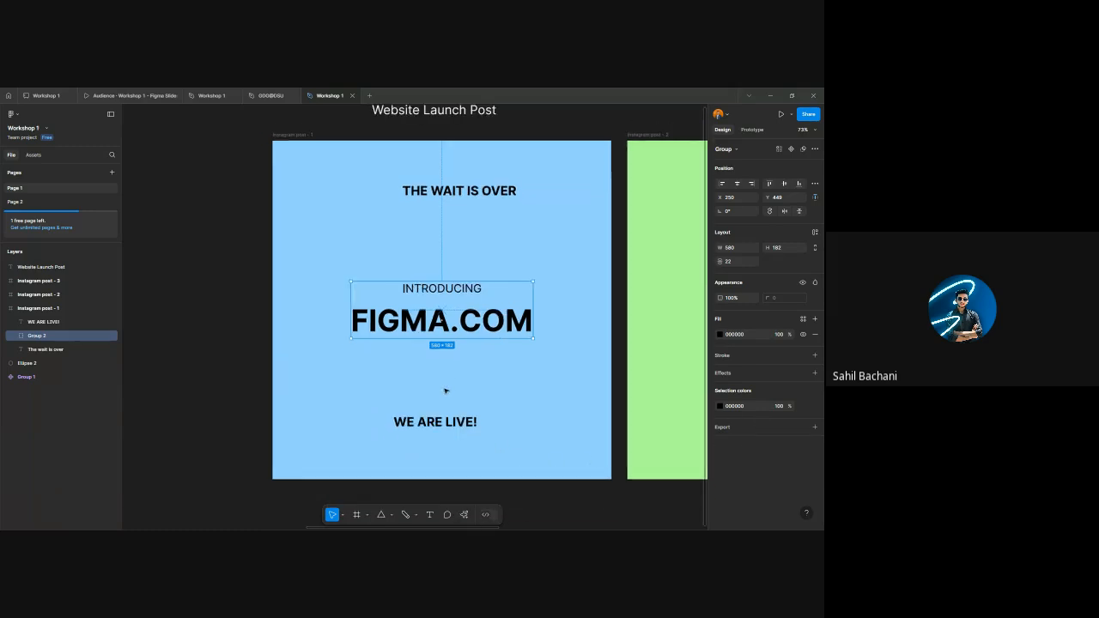
- Align "THE WAIT IS OVER" and "WE ARE LIVE!" to the blue frame's horizontal center again
{"action": "left_click", "coordinate": [458, 240]}
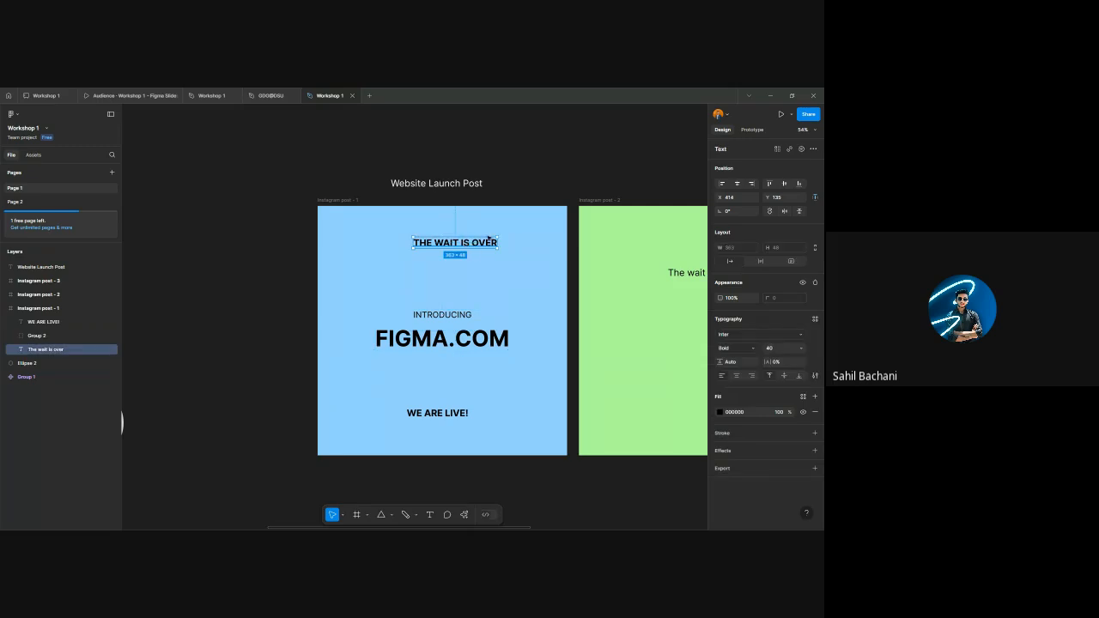
{"action": "left_click", "coordinate": [737, 183]}
{"action": "scroll", "coordinate": [468, 286], "scroll_direction": "right", "scroll_amount": 1}
{"action": "scroll", "coordinate": [438, 422], "scroll_direction": "up", "scroll_amount": 3}
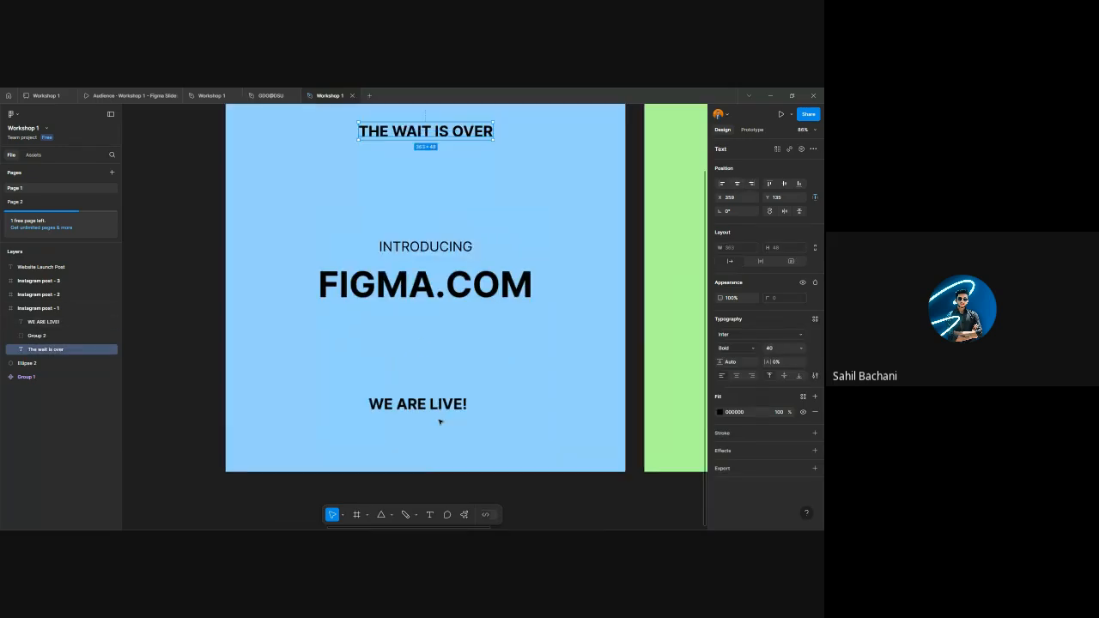
{"action": "left_click", "coordinate": [430, 405]}
{"action": "scroll", "coordinate": [431, 405], "scroll_direction": "down", "scroll_amount": 1}
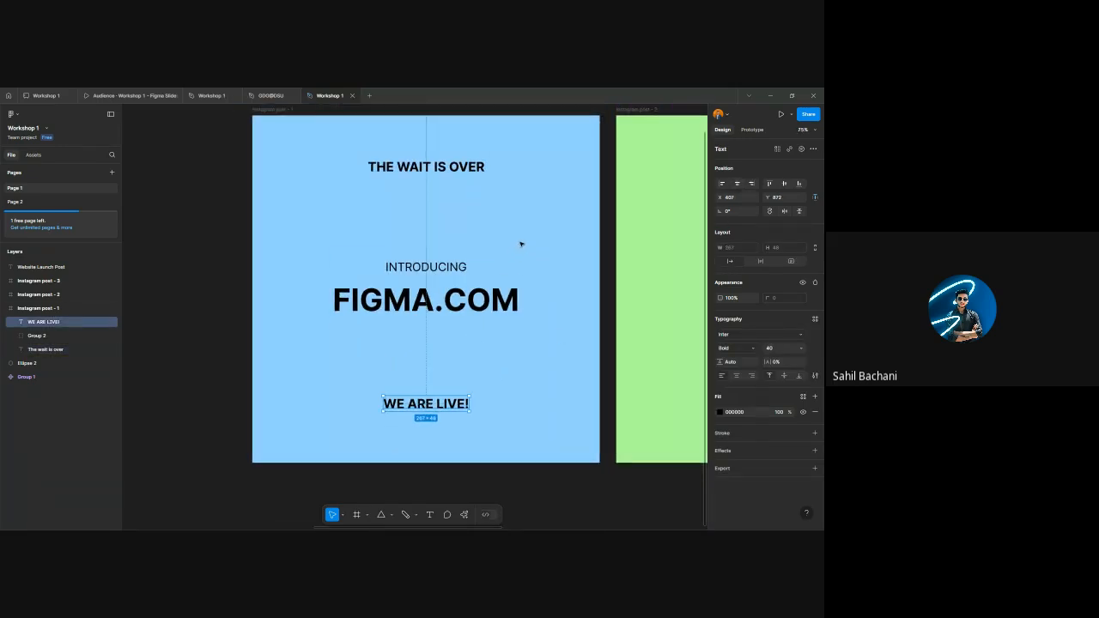
{"action": "left_click", "coordinate": [518, 245]}
{"action": "scroll", "coordinate": [519, 246], "scroll_direction": "up", "scroll_amount": 1}
{"action": "left_click", "coordinate": [448, 201]}
{"action": "key", "text": "Tab"}
{"action": "left_click", "coordinate": [521, 279]}
- Draw a circle about 238 × 238 in the blue frame's upper right and an equal-sized square in its lower left
{"action": "key", "text": "o"}
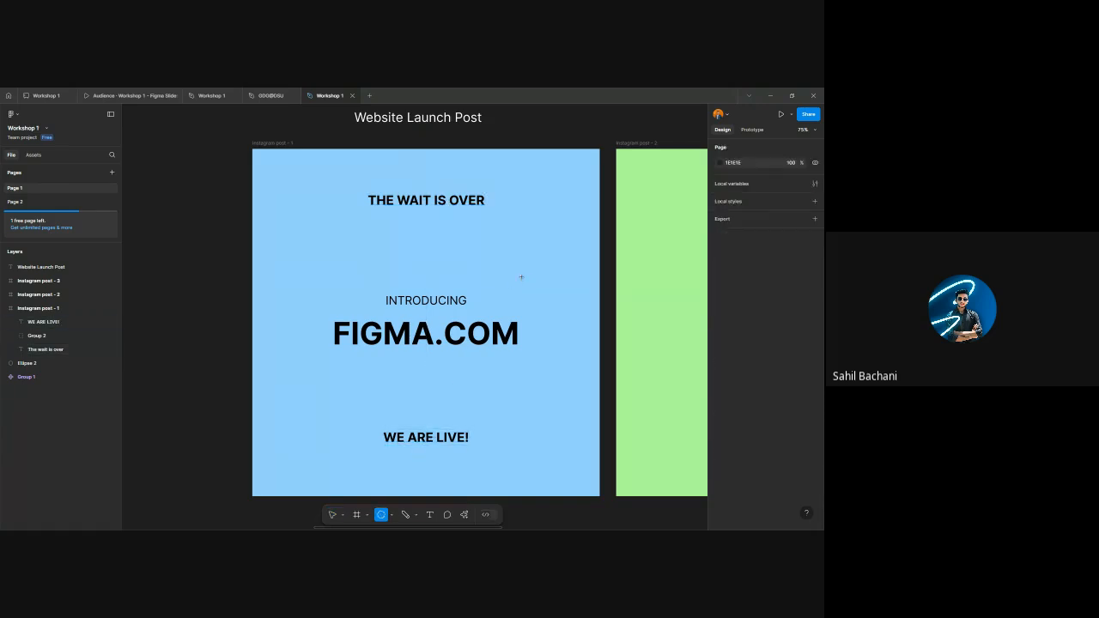
{"action": "mouse_move", "coordinate": [509, 269]}
{"action": "left_mouse_down"}
{"action": "mouse_move", "coordinate": [544, 300]}
{"action": "mouse_move", "coordinate": [522, 266]}
{"action": "left_mouse_up"}
{"action": "key", "text": "r"}
{"action": "mouse_move", "coordinate": [292, 351]}
{"action": "left_mouse_down"}
{"action": "mouse_move", "coordinate": [367, 424]}
{"action": "mouse_move", "coordinate": [335, 420]}
{"action": "left_mouse_up"}
- Change the circle's fill from grey to a strong, saturated blue
{"action": "left_click", "coordinate": [525, 275]}
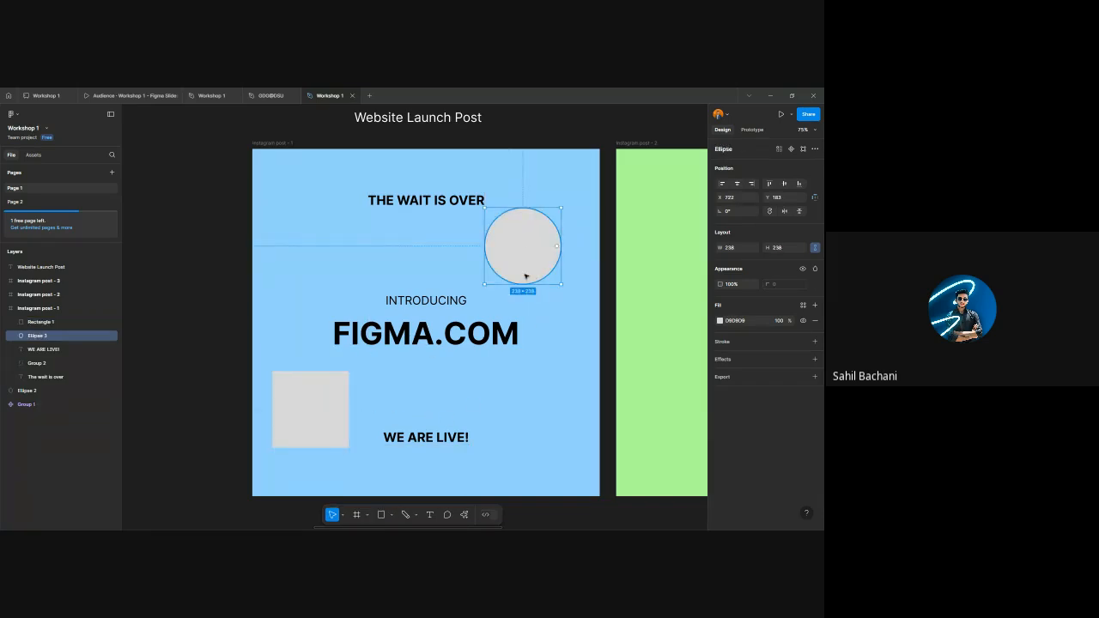
{"action": "left_click", "coordinate": [719, 320]}
{"action": "left_click", "coordinate": [401, 257]}
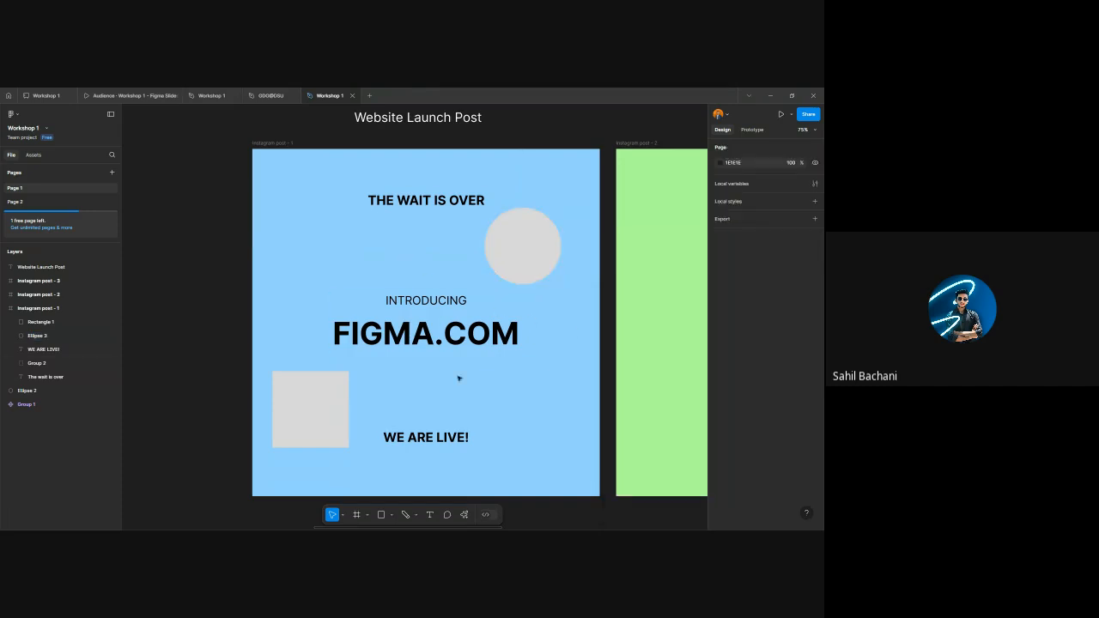
{"action": "scroll", "coordinate": [490, 375], "scroll_direction": "down", "scroll_amount": 3}
{"action": "scroll", "coordinate": [501, 284], "scroll_direction": "up", "scroll_amount": 2}
{"action": "left_click", "coordinate": [504, 270]}
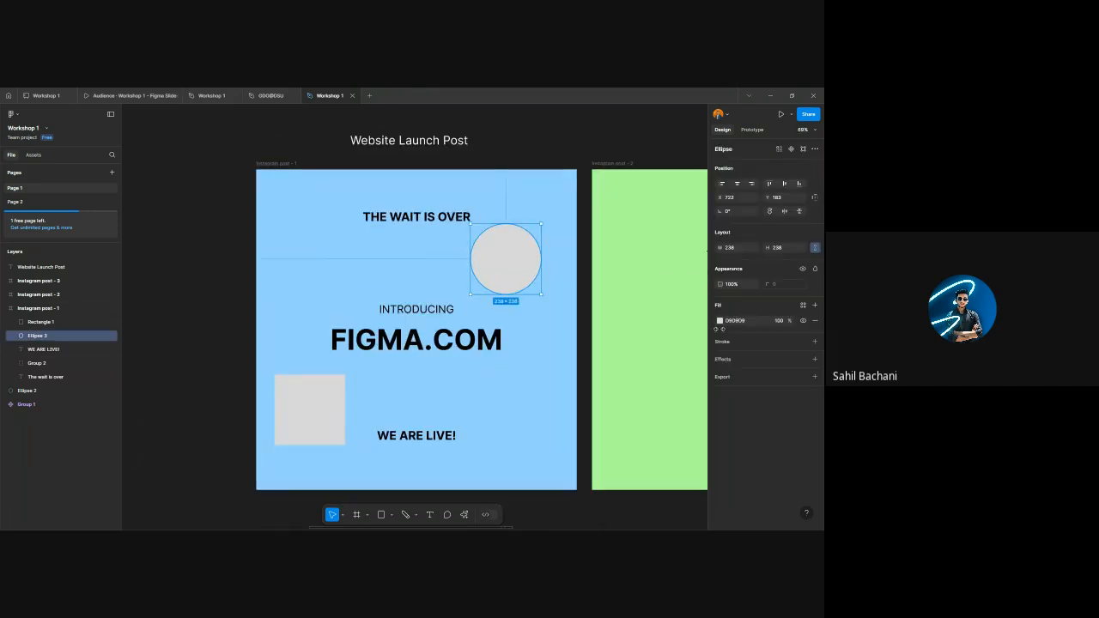
{"action": "left_click", "coordinate": [719, 320]}
{"action": "left_click", "coordinate": [669, 427]}
{"action": "left_click", "coordinate": [659, 352]}
{"action": "left_click_drag", "start_coordinate": [659, 354], "coordinate": [697, 362]}
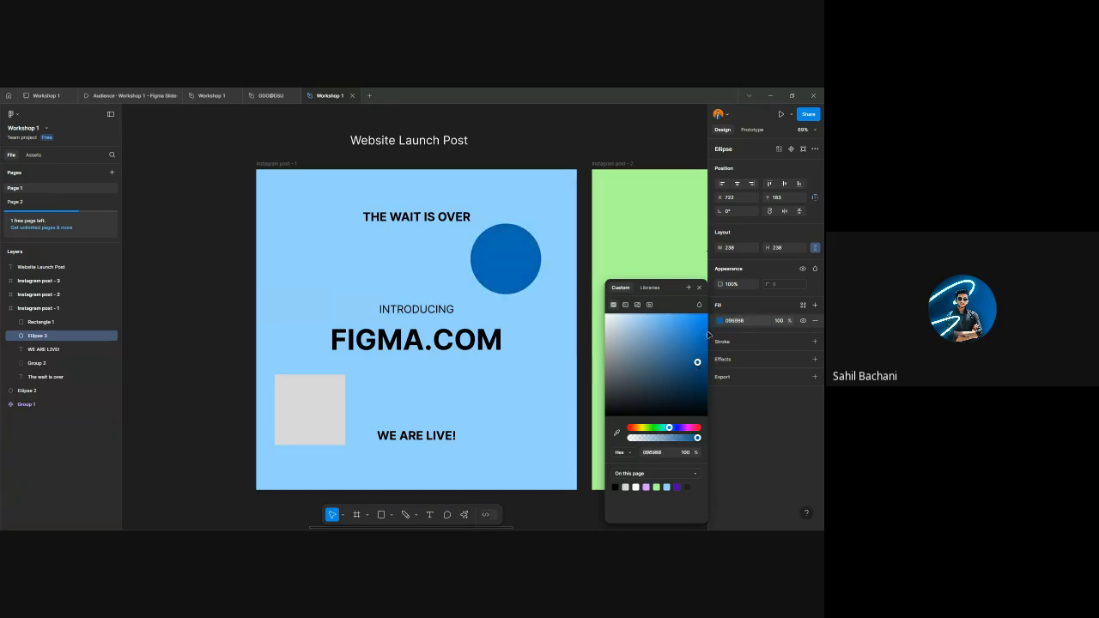
- Fill the square with a bright magenta-purple
{"action": "left_click", "coordinate": [309, 411]}
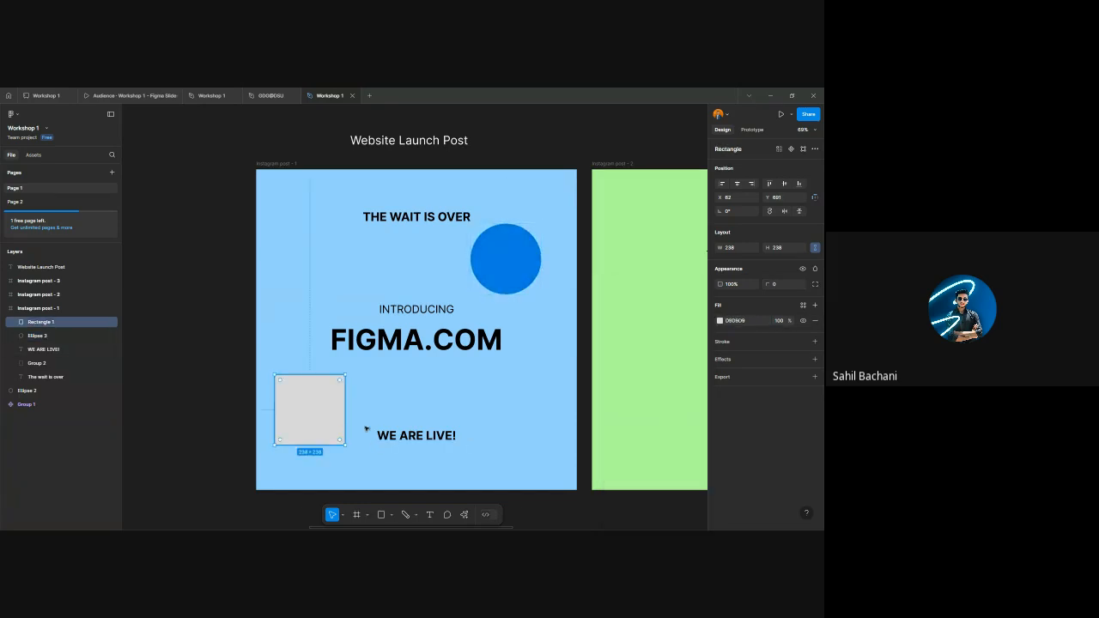
{"action": "left_click", "coordinate": [719, 320]}
{"action": "left_click", "coordinate": [669, 427]}
{"action": "left_click_drag", "start_coordinate": [682, 343], "coordinate": [695, 403]}
{"action": "left_click", "coordinate": [686, 427]}
{"action": "left_click_drag", "start_coordinate": [695, 361], "coordinate": [706, 314]}
{"action": "left_click", "coordinate": [527, 376]}
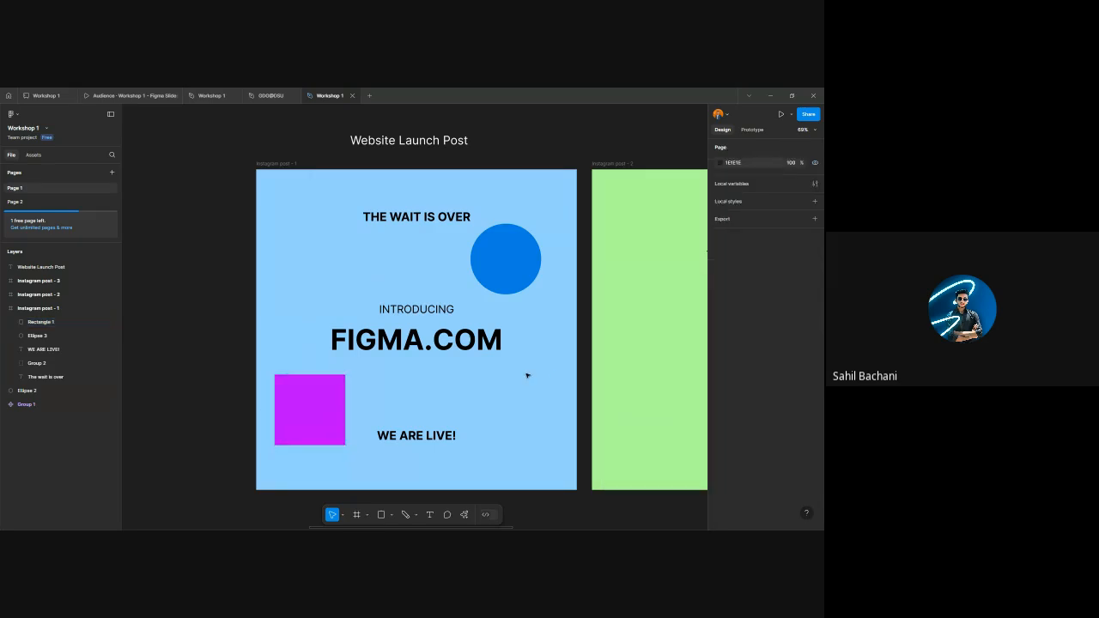
{"action": "scroll", "coordinate": [527, 376], "scroll_direction": "down", "scroll_amount": 3, "text": "ctrl"}
{"action": "left_click", "coordinate": [522, 276]}
{"action": "left_click", "coordinate": [532, 509]}
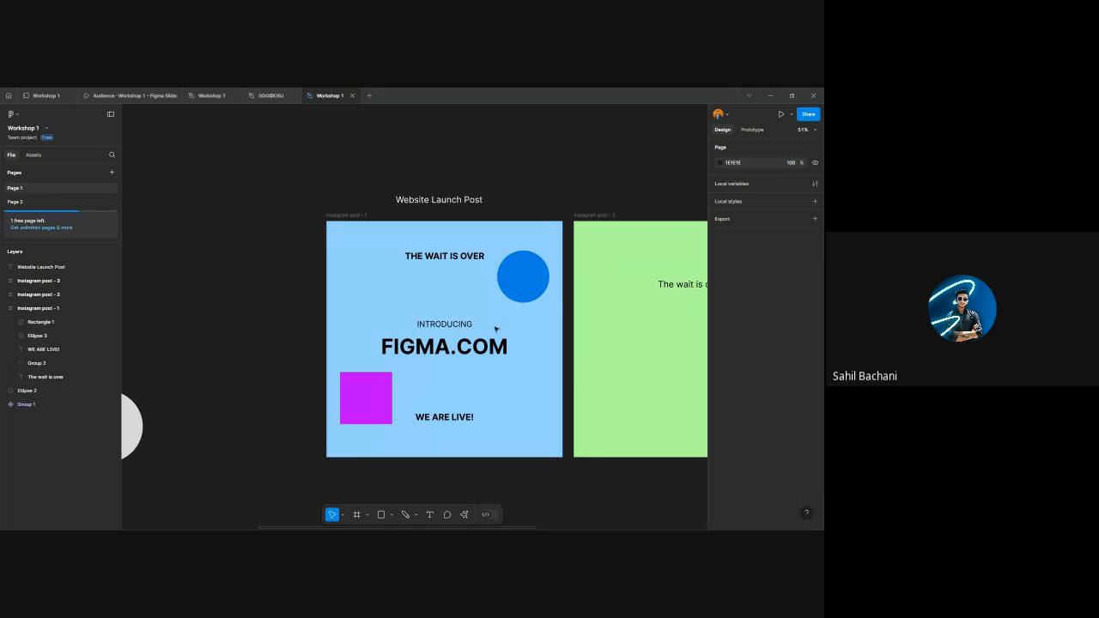
- Move the purple square slightly down and left in the blue frame, to about X 42, Y 722
{"action": "mouse_move", "coordinate": [384, 402]}
{"action": "left_mouse_down"}
{"action": "mouse_move", "coordinate": [378, 422]}
{"action": "mouse_move", "coordinate": [379, 409]}
{"action": "left_mouse_up"}
{"action": "scroll", "coordinate": [355, 300], "scroll_direction": "right", "scroll_amount": 3}
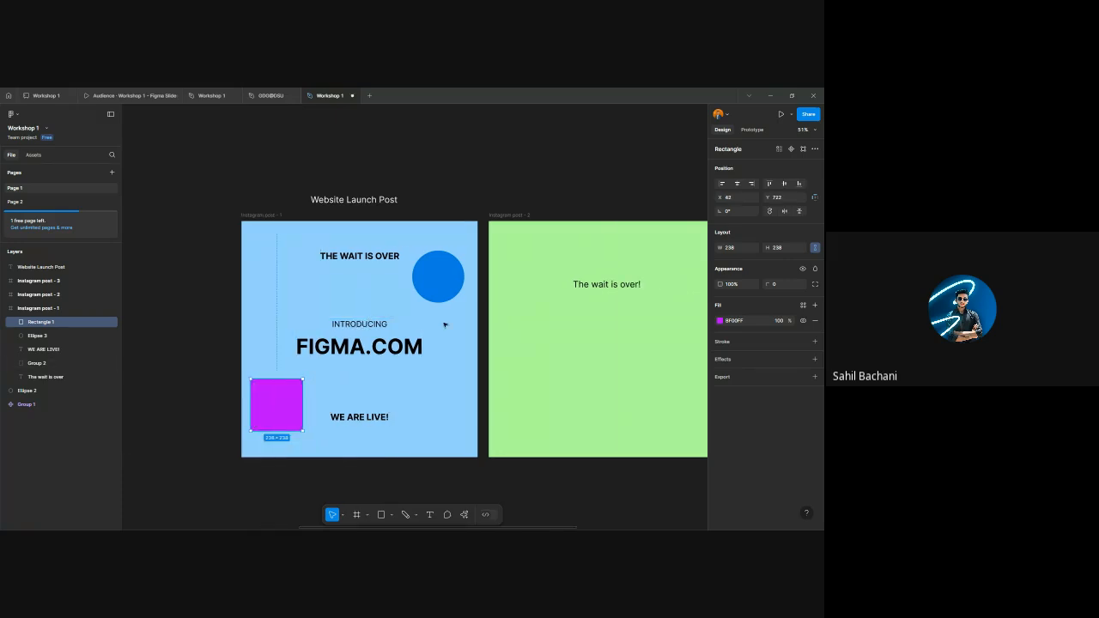
{"action": "left_click", "coordinate": [425, 270]}
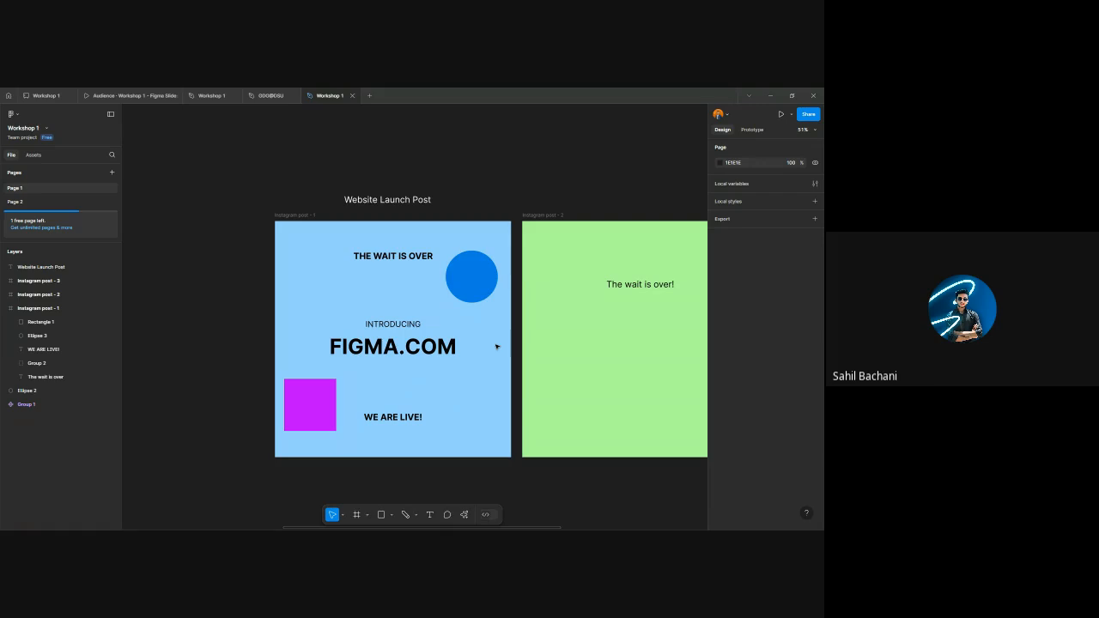
{"action": "left_click", "coordinate": [312, 403]}
{"action": "left_click", "coordinate": [397, 393]}
{"action": "left_click", "coordinate": [317, 422]}
{"action": "left_click", "coordinate": [397, 400]}
{"action": "left_click", "coordinate": [331, 393]}
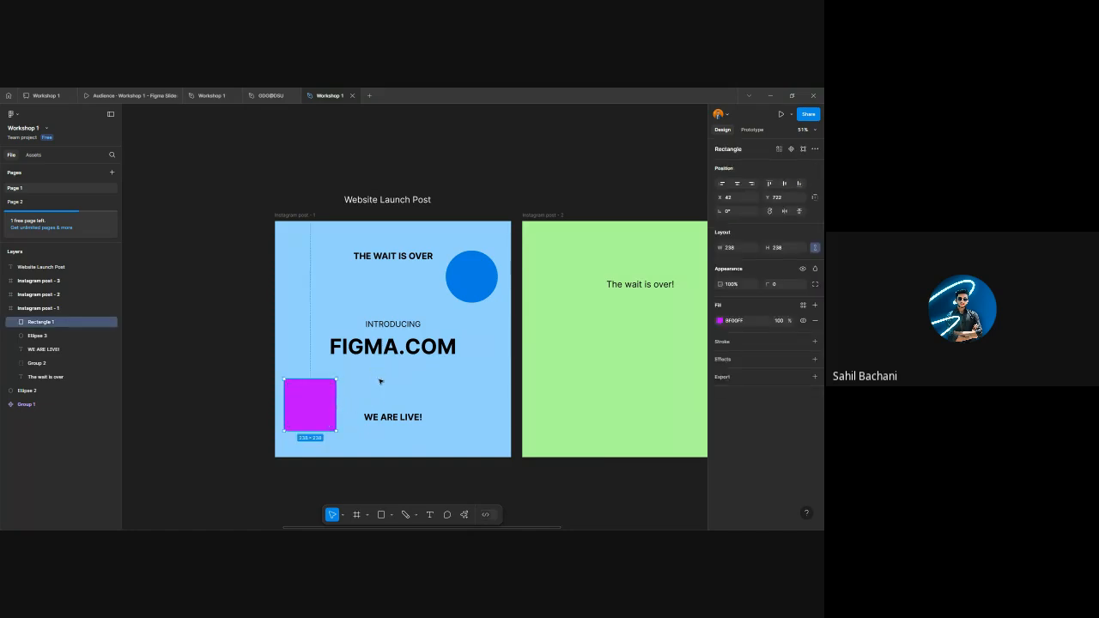
- Recolour the square, trying green and yellow hues before settling on the bright blue 00AAFF
{"action": "left_click", "coordinate": [720, 320]}
{"action": "left_click_drag", "start_coordinate": [673, 431], "coordinate": [666, 428]}
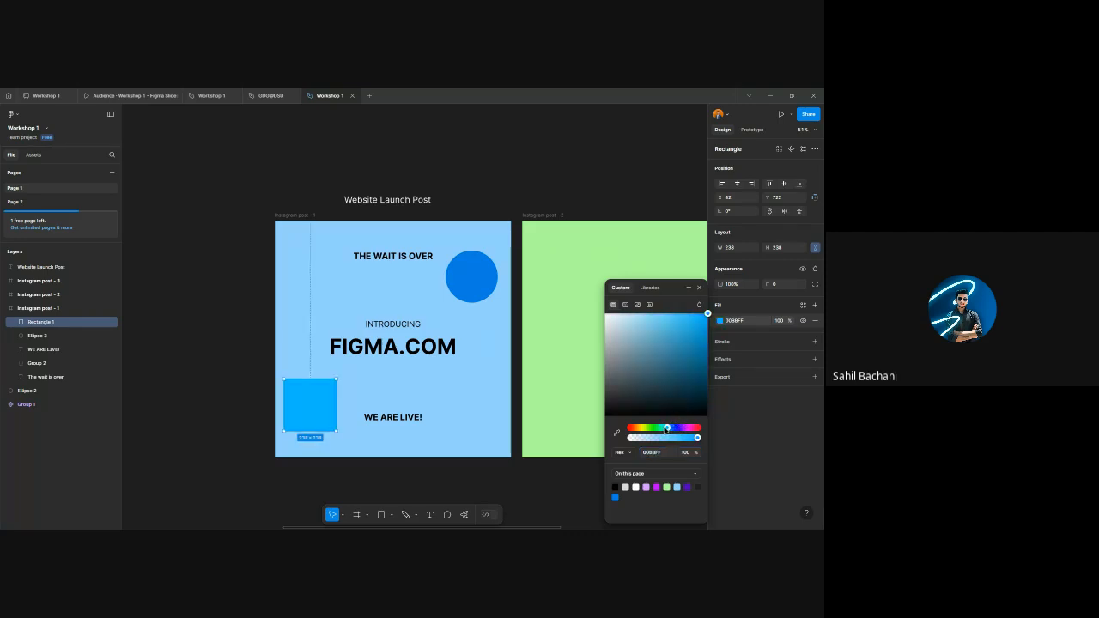
{"action": "left_click", "coordinate": [482, 375]}
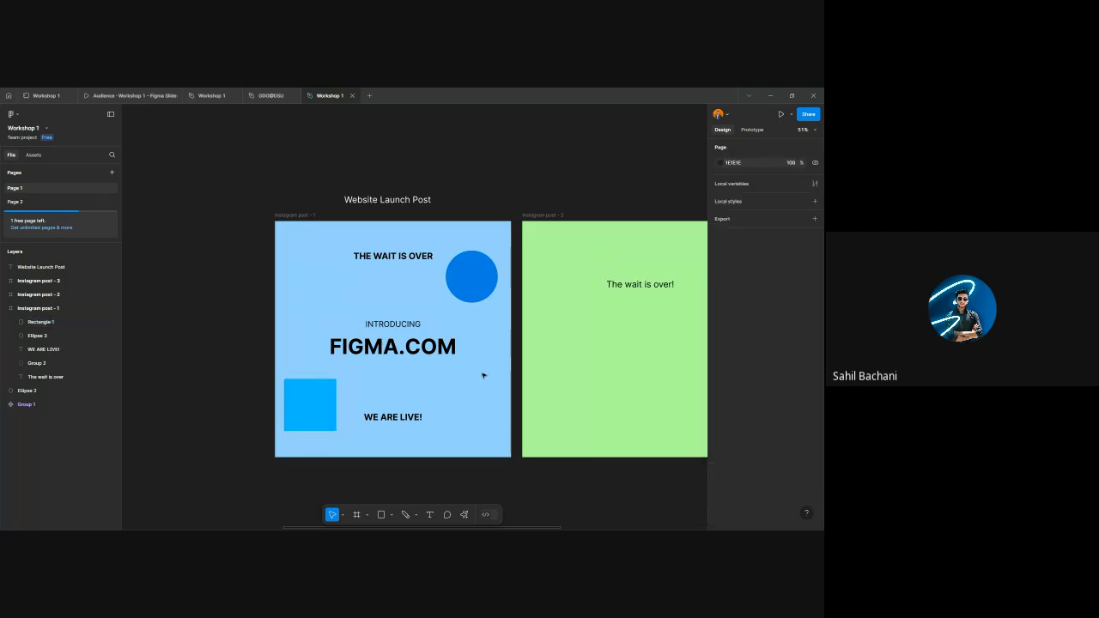
{"action": "left_click", "coordinate": [318, 400]}
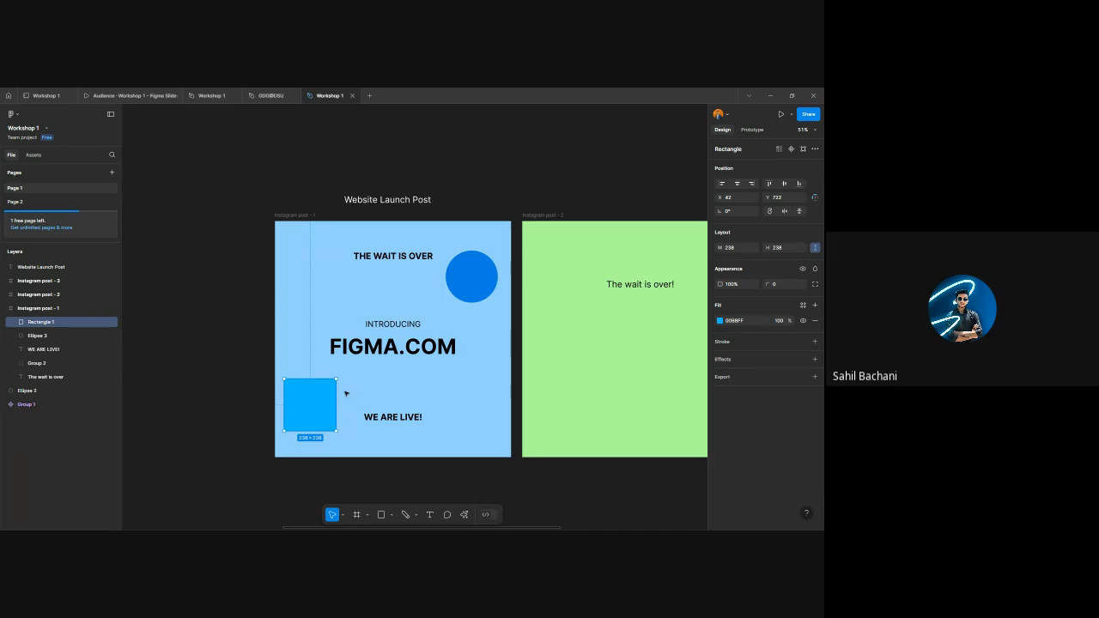
{"action": "left_click", "coordinate": [721, 321]}
{"action": "left_click", "coordinate": [656, 429]}
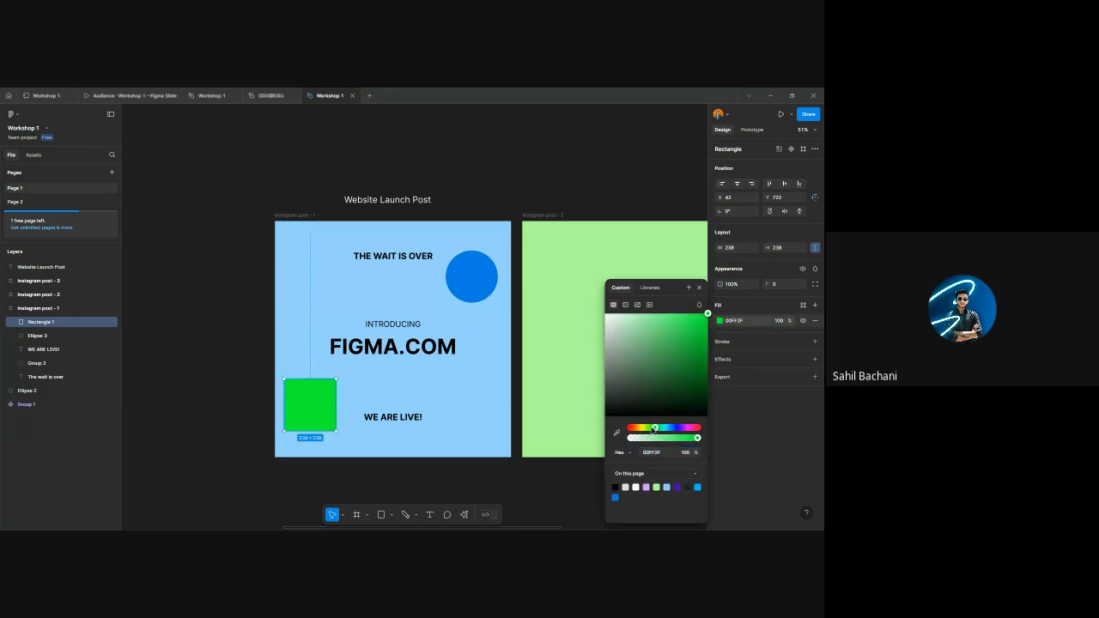
{"action": "left_click", "coordinate": [641, 428]}
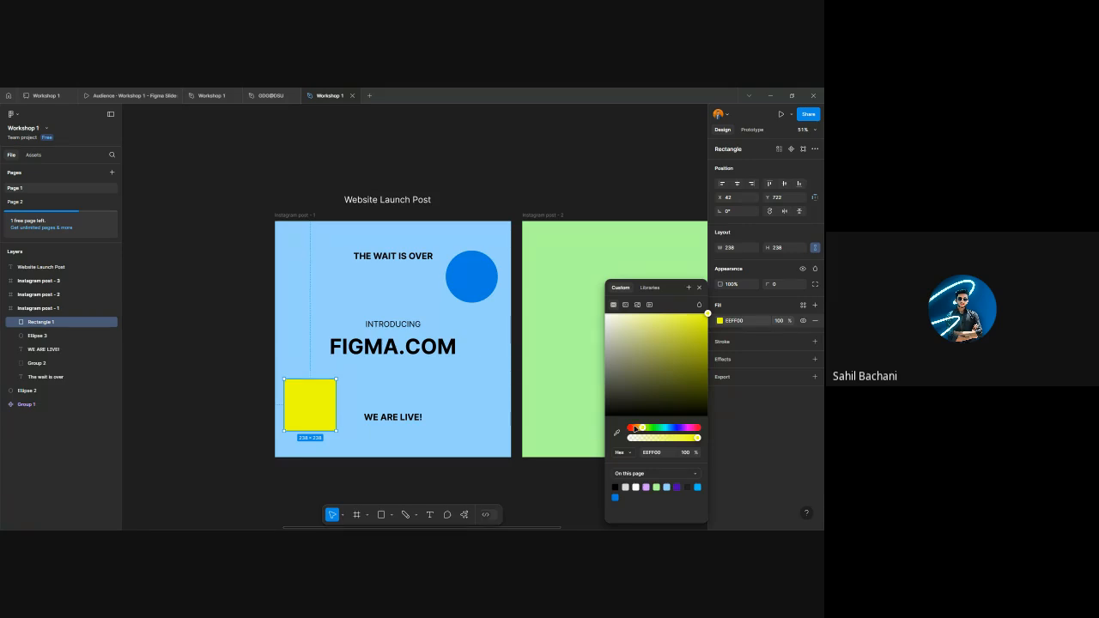
{"action": "left_click_drag", "start_coordinate": [634, 428], "coordinate": [667, 428]}
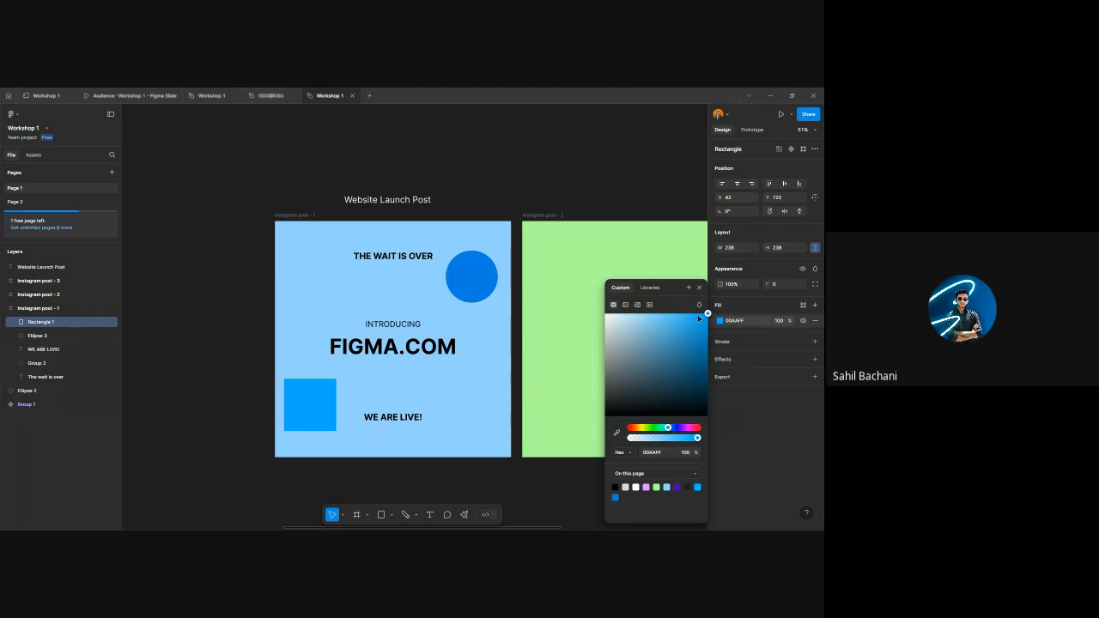
{"action": "mouse_move", "coordinate": [707, 314]}
{"action": "left_mouse_down"}
{"action": "mouse_move", "coordinate": [605, 313]}
{"action": "mouse_move", "coordinate": [697, 314]}
{"action": "mouse_move", "coordinate": [707, 331]}
{"action": "left_mouse_up"}
{"action": "left_click_drag", "start_coordinate": [725, 368], "coordinate": [730, 311]}
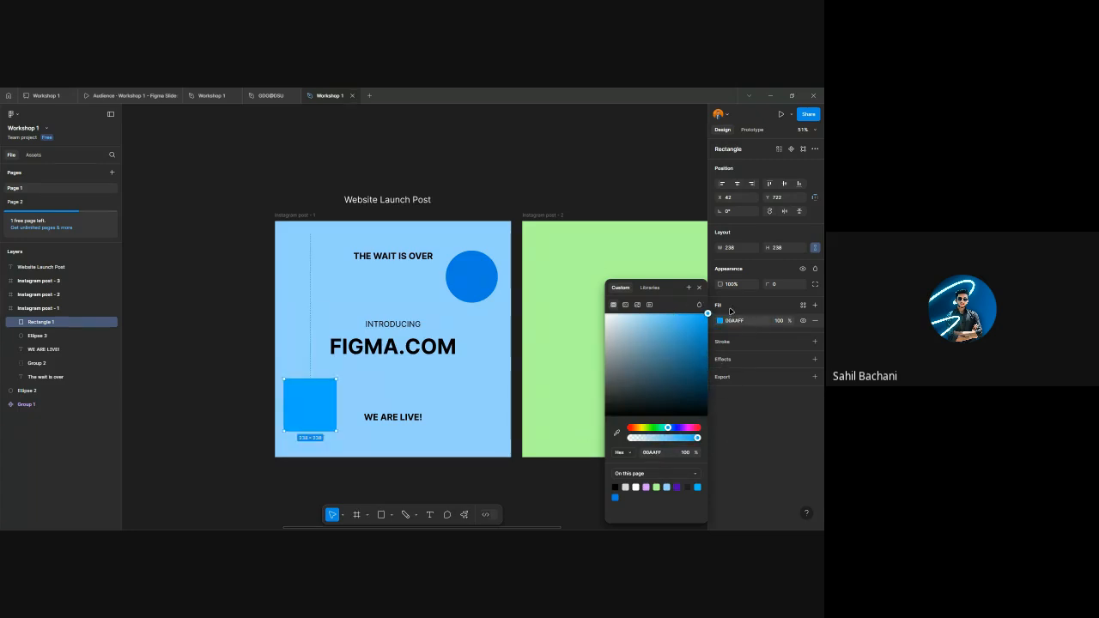
- Nudge the blue square slightly lower in the frame, to about X 44, Y 732
{"action": "left_click", "coordinate": [527, 231]}
{"action": "left_click", "coordinate": [478, 265]}
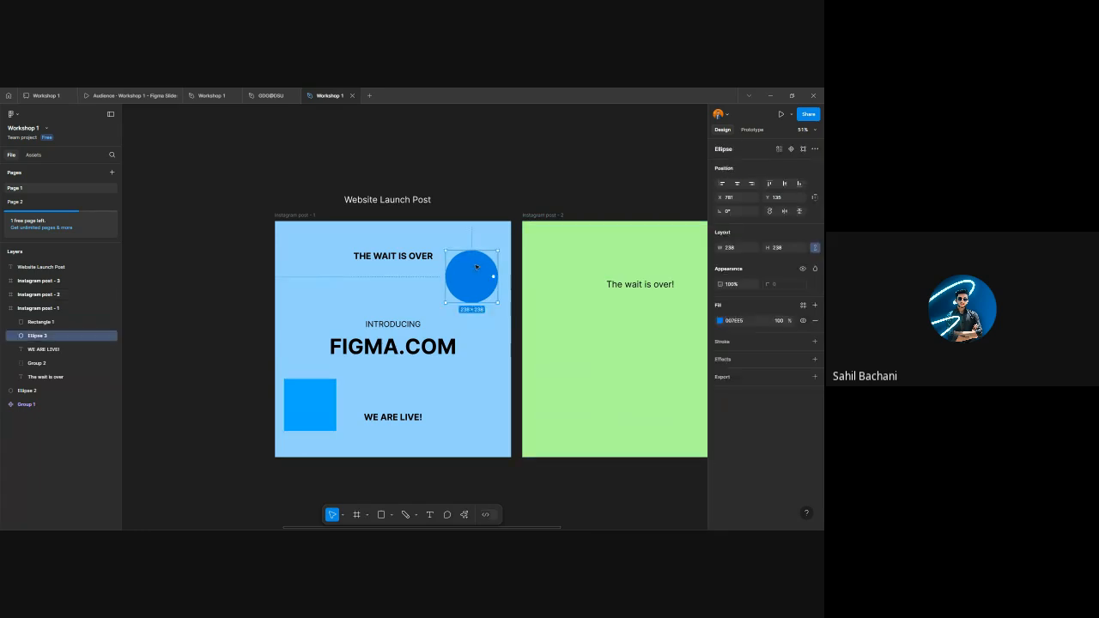
{"action": "left_click", "coordinate": [296, 386]}
{"action": "scroll", "coordinate": [398, 402], "scroll_direction": "down", "scroll_amount": 3}
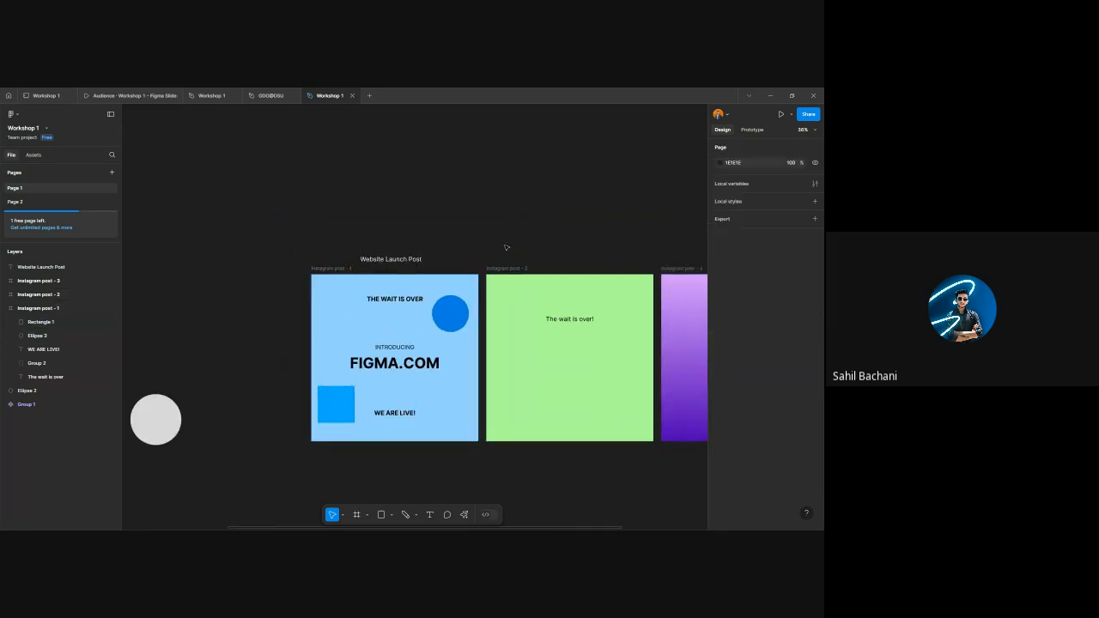
{"action": "left_click", "coordinate": [506, 247]}
{"action": "scroll", "coordinate": [399, 387], "scroll_direction": "up", "scroll_amount": 3}
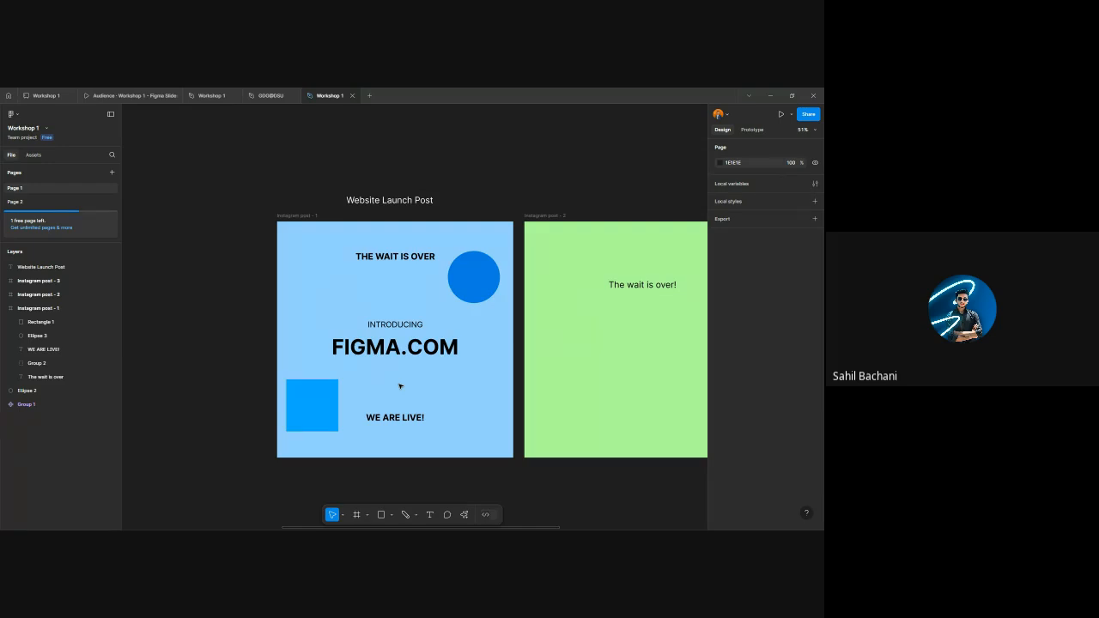
{"action": "left_click", "coordinate": [321, 412]}
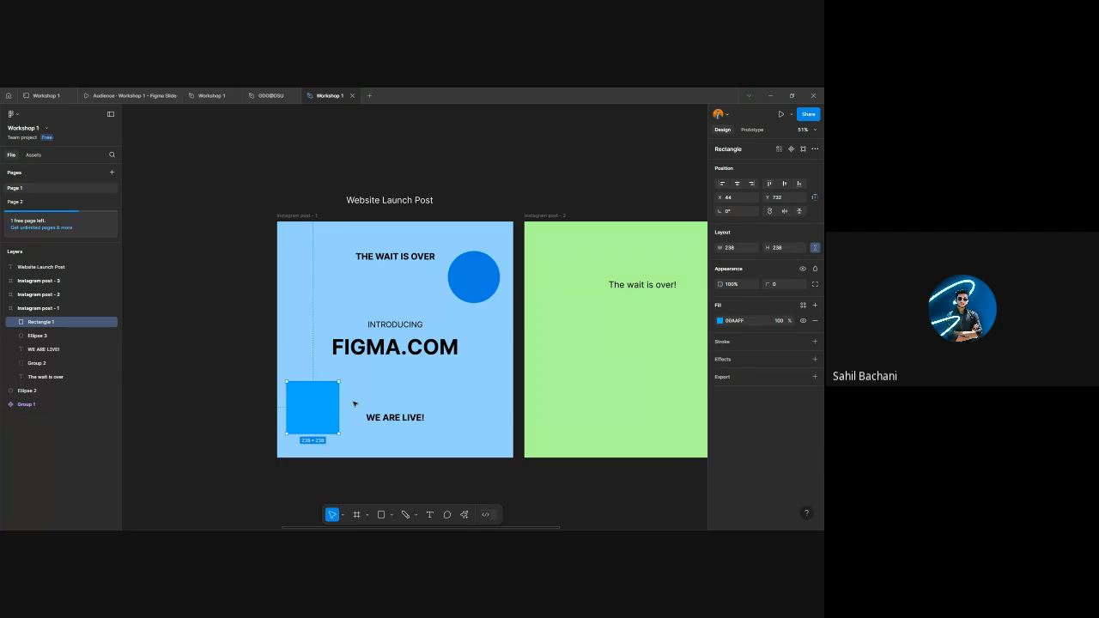
- Scale the circle up to about 1230 × 1230 and back down to about 192 × 192
{"action": "left_click", "coordinate": [476, 272]}
{"action": "left_click_drag", "start_coordinate": [499, 290], "coordinate": [608, 296]}
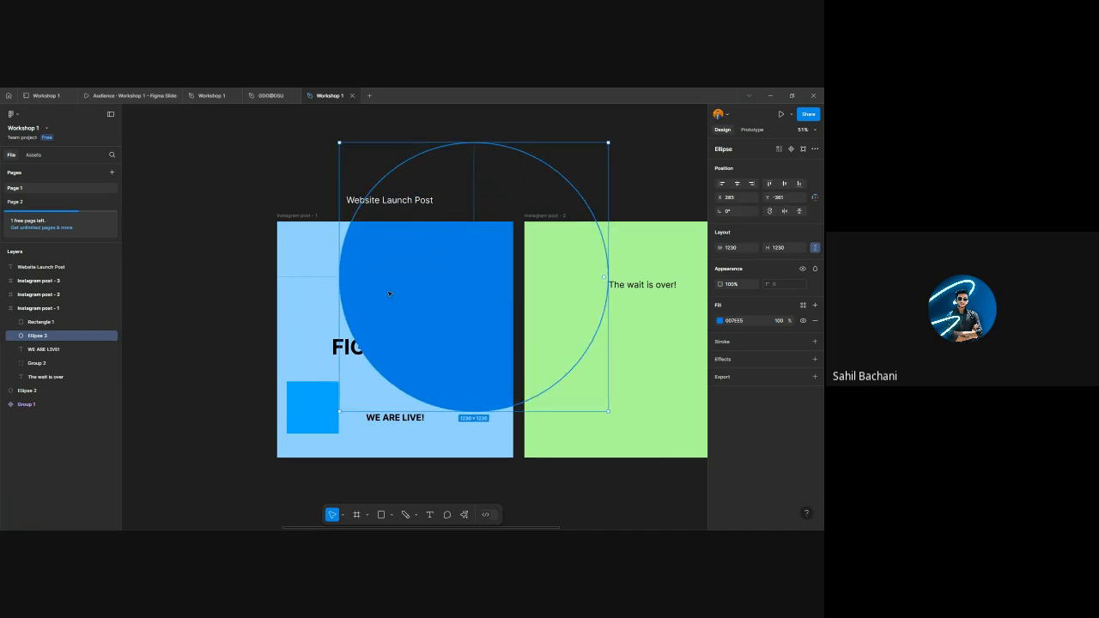
{"action": "left_click", "coordinate": [606, 305]}
{"action": "left_click", "coordinate": [553, 320]}
{"action": "left_click_drag", "start_coordinate": [607, 315], "coordinate": [481, 282]}
{"action": "left_click", "coordinate": [513, 199]}
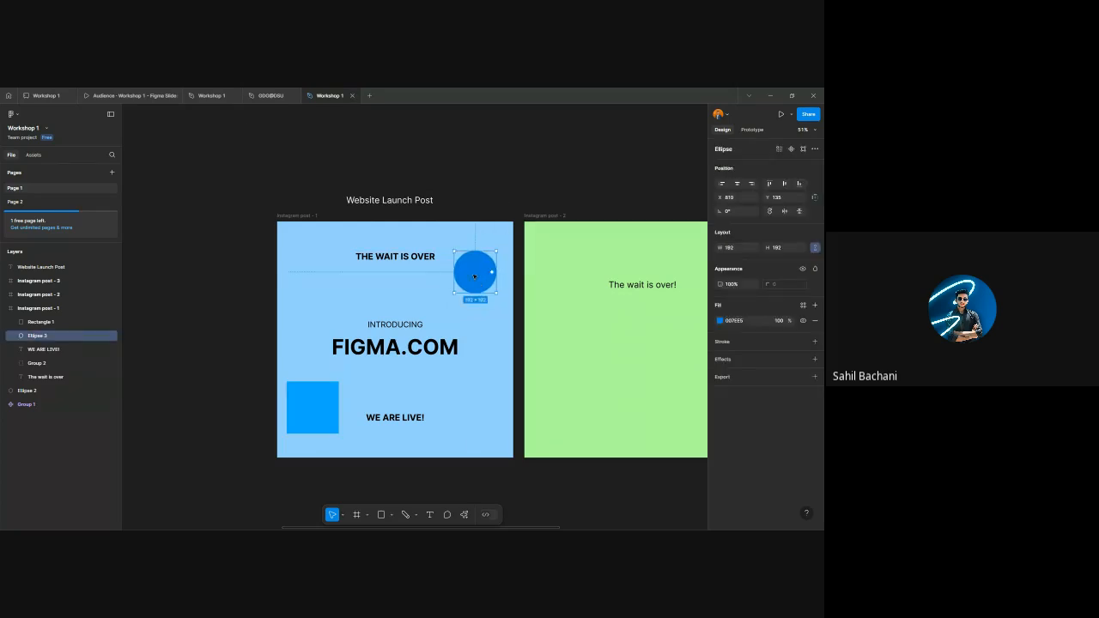
{"action": "key", "text": "Escape"}
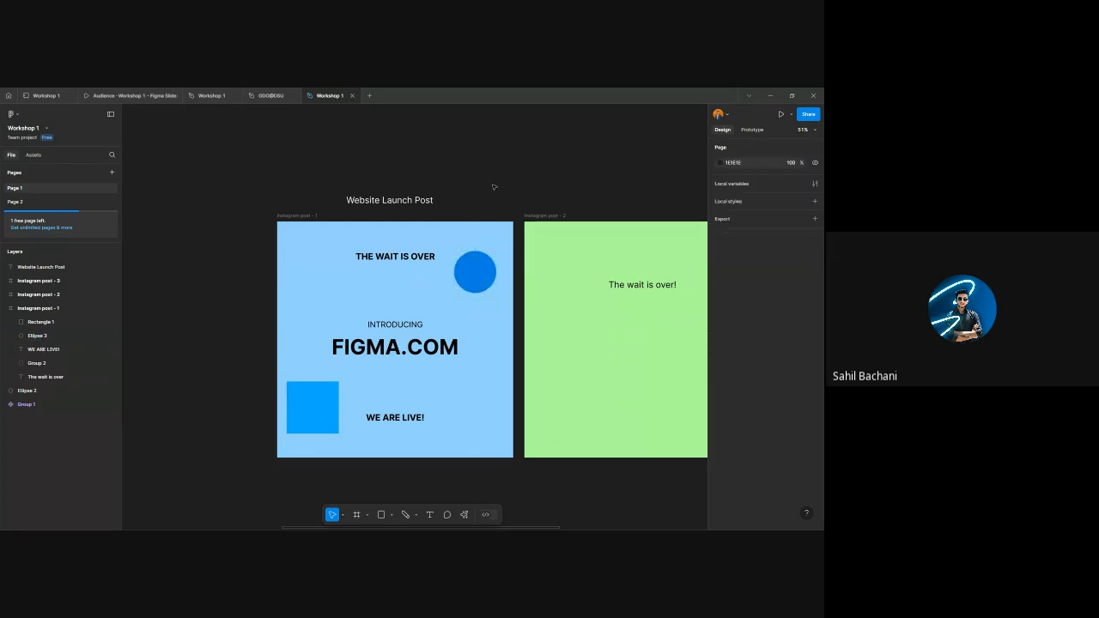
- Try a pale greyish blue fill on the circle
{"action": "left_click", "coordinate": [472, 269]}
{"action": "left_click", "coordinate": [719, 320]}
{"action": "left_click_drag", "start_coordinate": [670, 334], "coordinate": [646, 321]}
{"action": "left_click", "coordinate": [525, 297]}
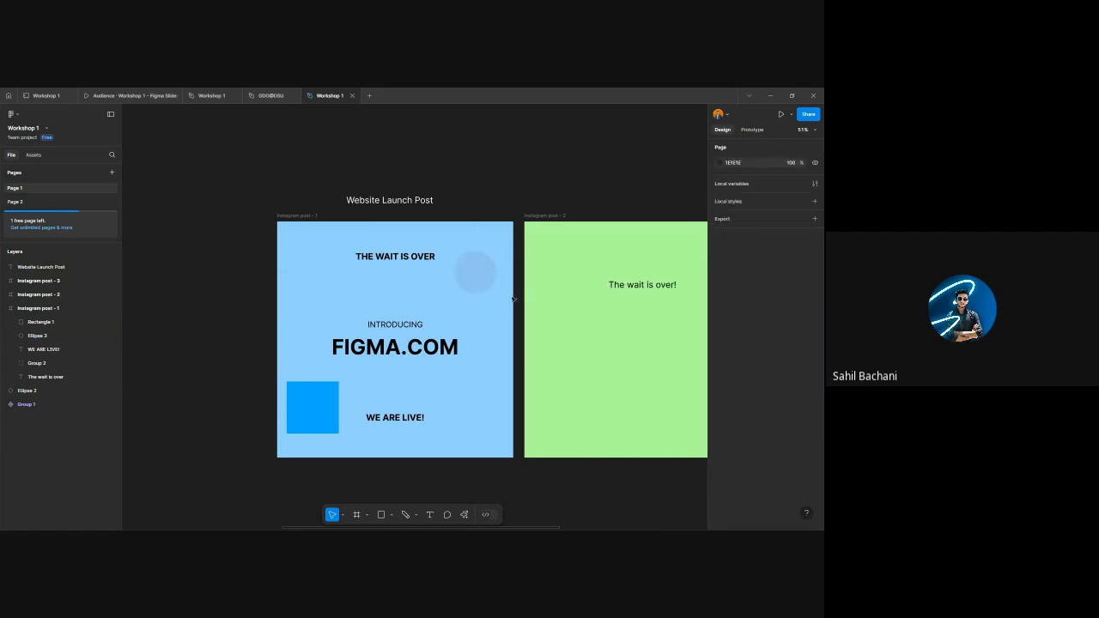
{"action": "scroll", "coordinate": [431, 300], "scroll_direction": "up", "scroll_amount": 2}
{"action": "scroll", "coordinate": [469, 300], "scroll_direction": "down", "scroll_amount": 3}
- Set the circle's fill to the medium blue 5096FF
{"action": "left_click", "coordinate": [499, 270]}
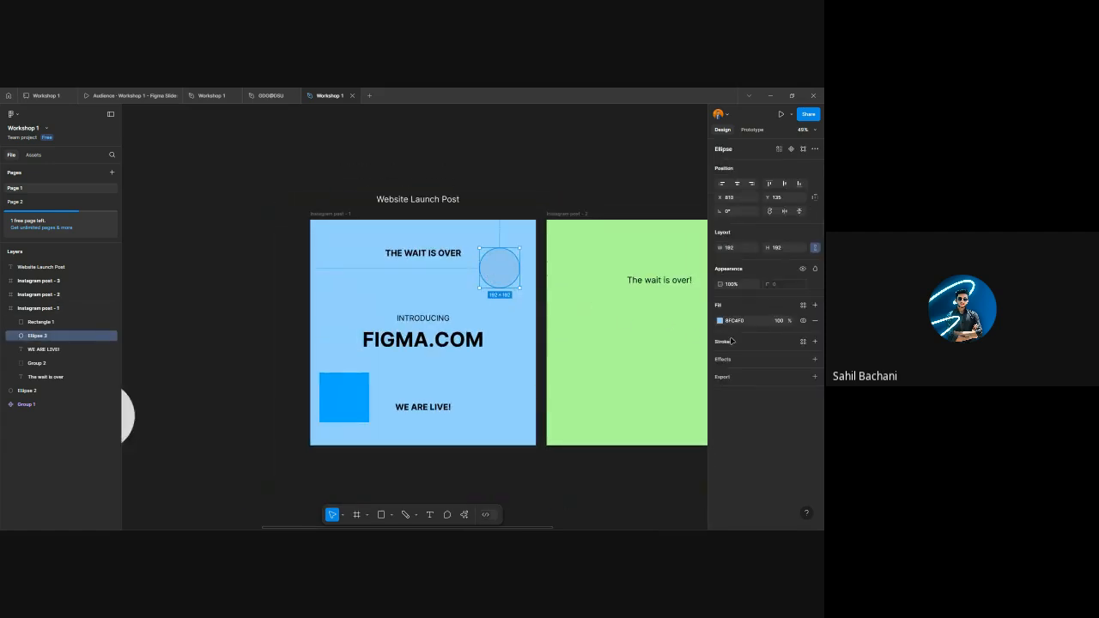
{"action": "left_click", "coordinate": [716, 321]}
{"action": "mouse_move", "coordinate": [686, 321]}
{"action": "left_mouse_down"}
{"action": "mouse_move", "coordinate": [679, 312]}
{"action": "mouse_move", "coordinate": [684, 330]}
{"action": "mouse_move", "coordinate": [684, 314]}
{"action": "left_mouse_up"}
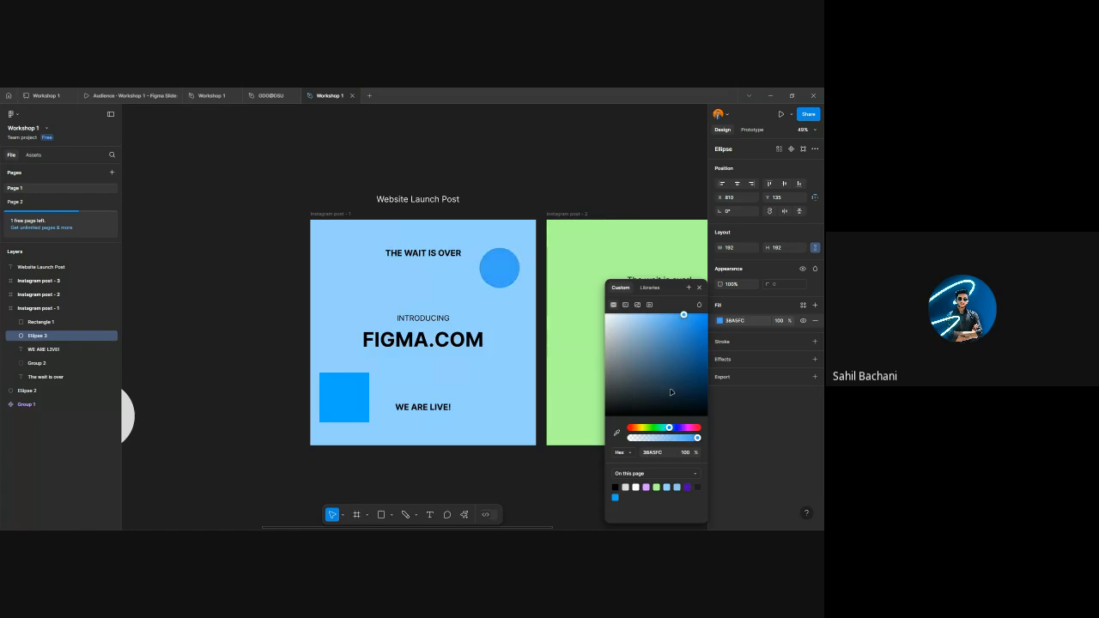
{"action": "left_click_drag", "start_coordinate": [668, 432], "coordinate": [670, 429]}
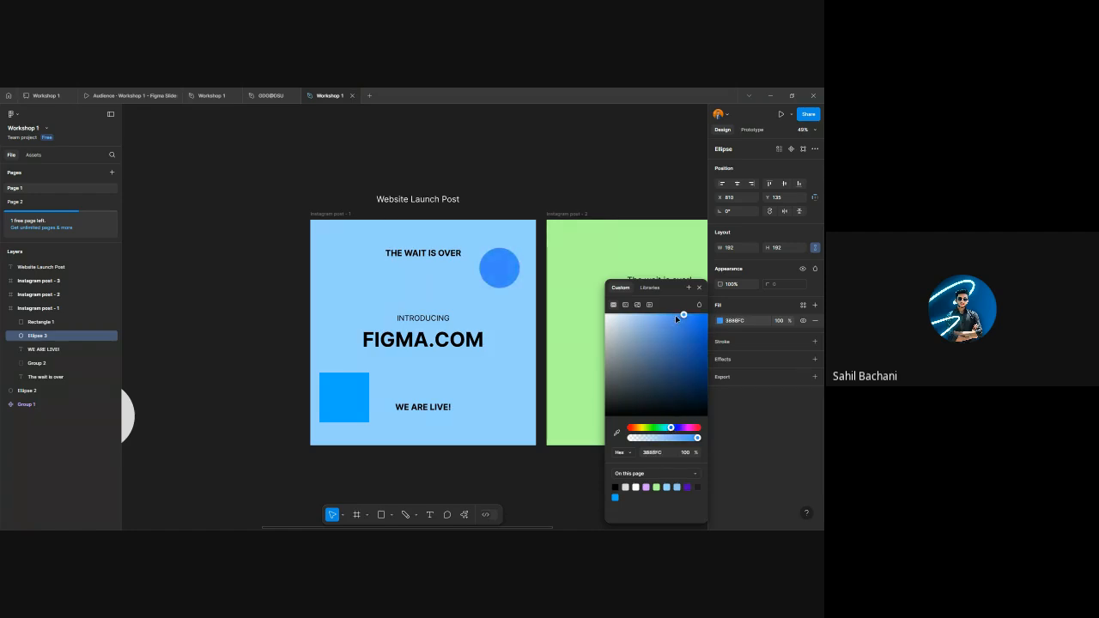
{"action": "left_click", "coordinate": [675, 314]}
{"action": "left_click", "coordinate": [597, 267]}
- Send the circle and the square together to the back, behind the frame's text
{"action": "left_click", "coordinate": [513, 271]}
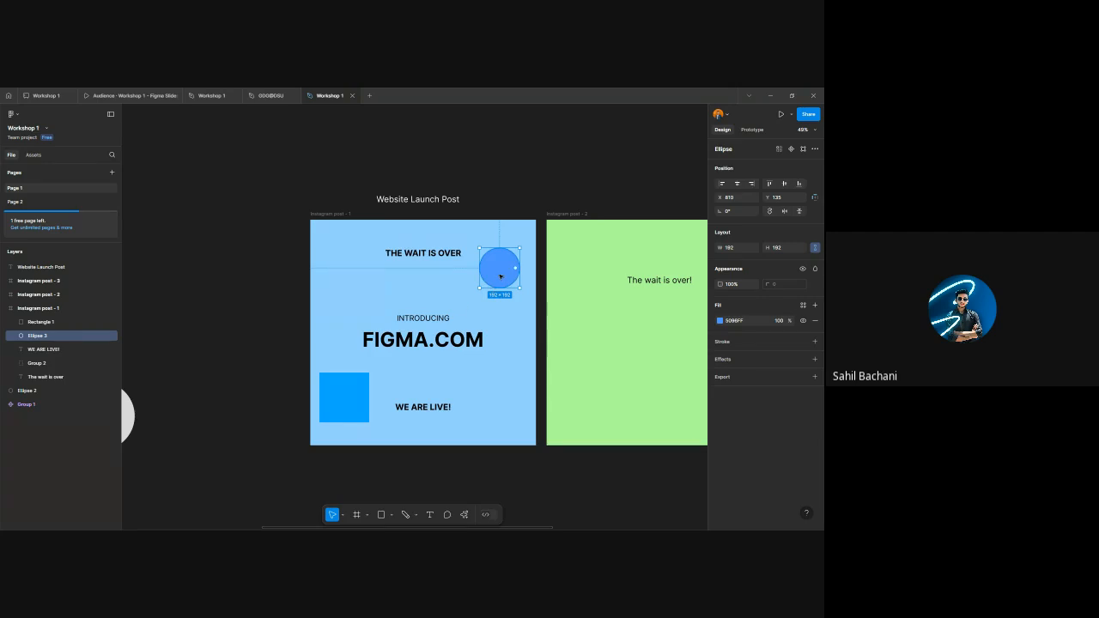
{"action": "left_click", "coordinate": [358, 404], "text": "shift"}
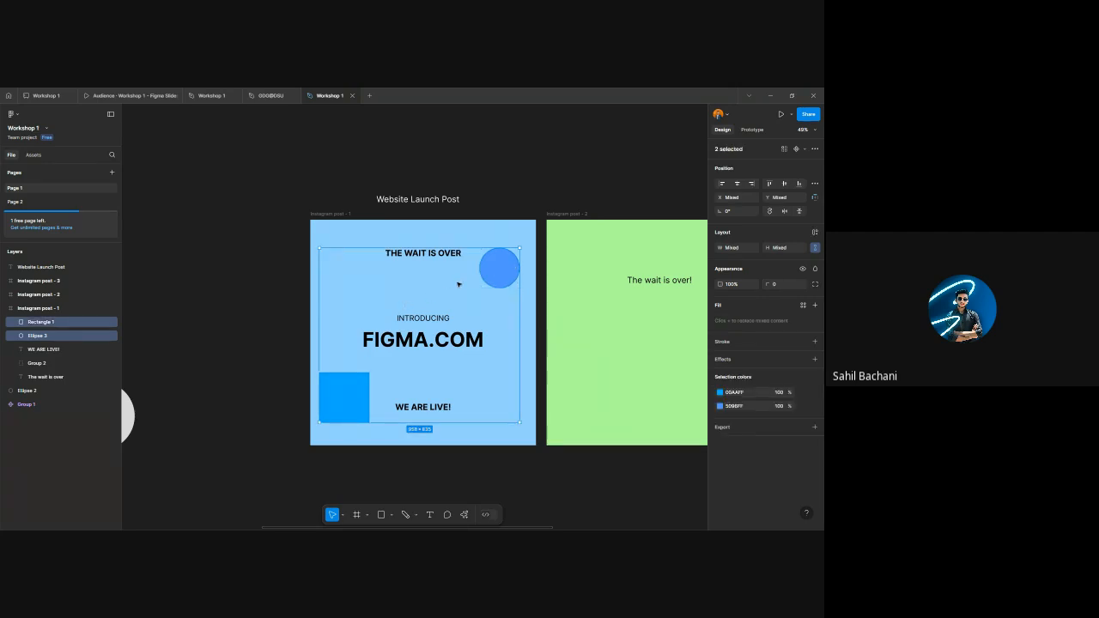
{"action": "right_click", "coordinate": [487, 268]}
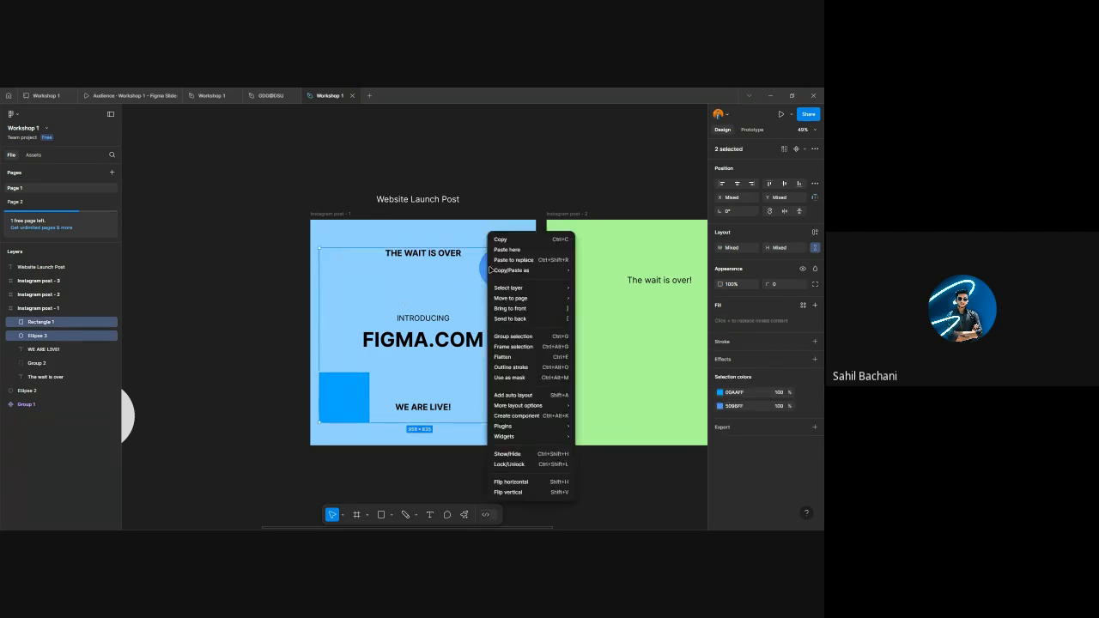
{"action": "left_click", "coordinate": [510, 319]}
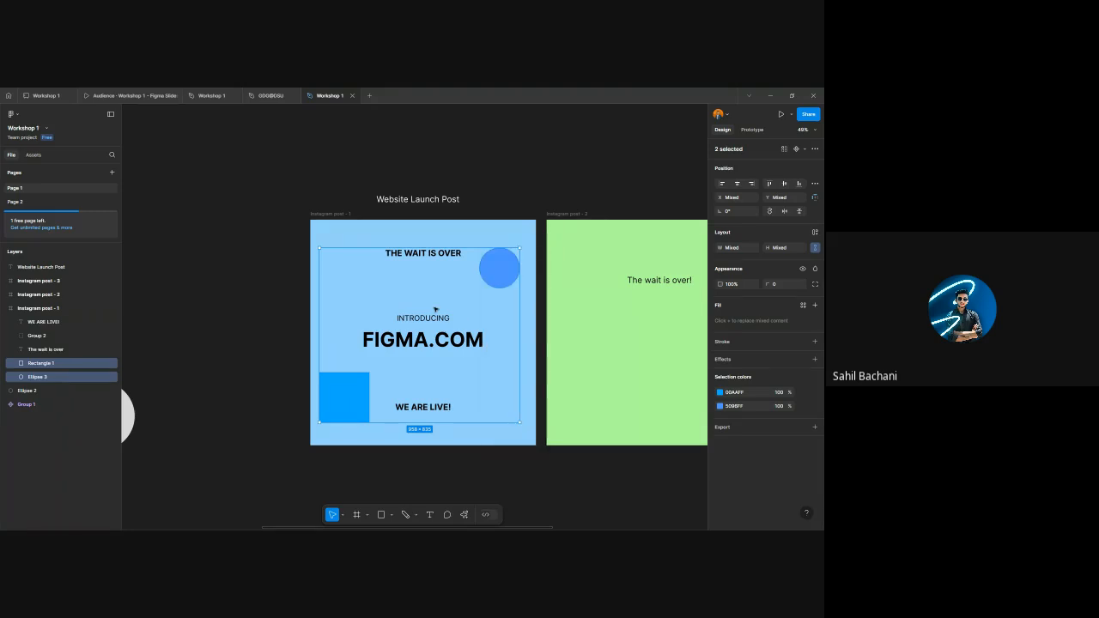
{"action": "left_click", "coordinate": [451, 310]}
- Enlarge the circle to about 900 × 900 over the frame's upper-right corner and the square to about 640 × 640 over its lower-left corner
{"action": "left_click", "coordinate": [505, 275]}
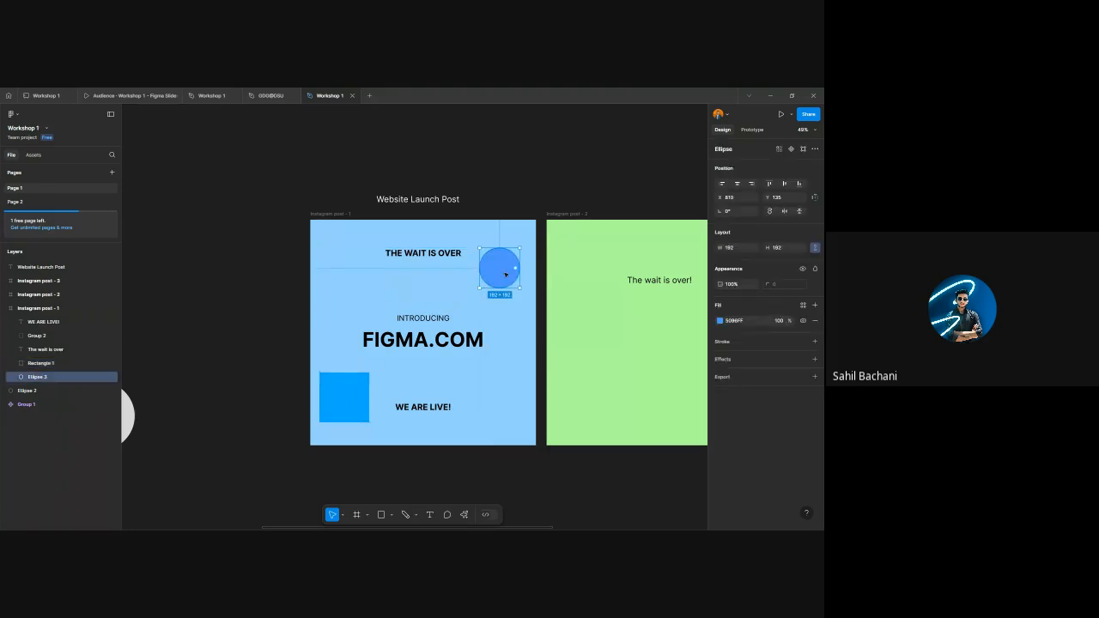
{"action": "left_click_drag", "start_coordinate": [506, 275], "coordinate": [495, 337]}
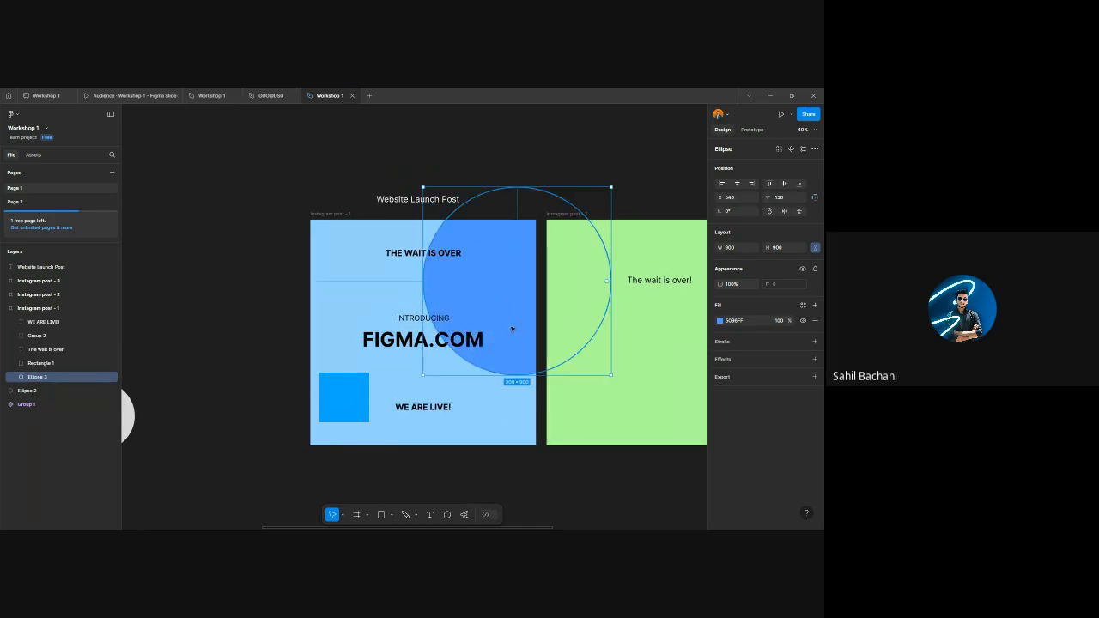
{"action": "left_click", "coordinate": [365, 392]}
{"action": "left_click_drag", "start_coordinate": [365, 393], "coordinate": [343, 400]}
{"action": "left_click_drag", "start_coordinate": [469, 325], "coordinate": [508, 277]}
{"action": "scroll", "coordinate": [469, 334], "scroll_direction": "down", "scroll_amount": 1}
{"action": "scroll", "coordinate": [469, 334], "scroll_direction": "down", "scroll_amount": 2}
{"action": "left_click", "coordinate": [387, 368]}
{"action": "scroll", "coordinate": [386, 367], "scroll_direction": "up", "scroll_amount": 3}
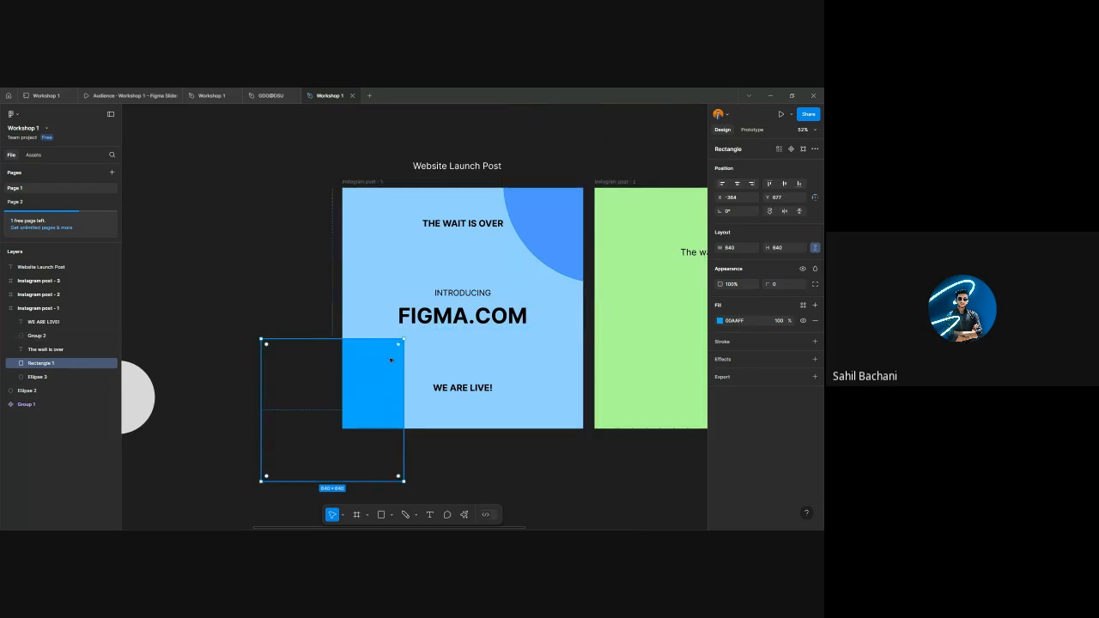
- Round the large square's corners to a radius of about 43
{"action": "mouse_move", "coordinate": [397, 348]}
{"action": "left_mouse_down"}
{"action": "mouse_move", "coordinate": [364, 397]}
{"action": "mouse_move", "coordinate": [403, 352]}
{"action": "left_mouse_up"}
{"action": "left_click", "coordinate": [386, 267]}
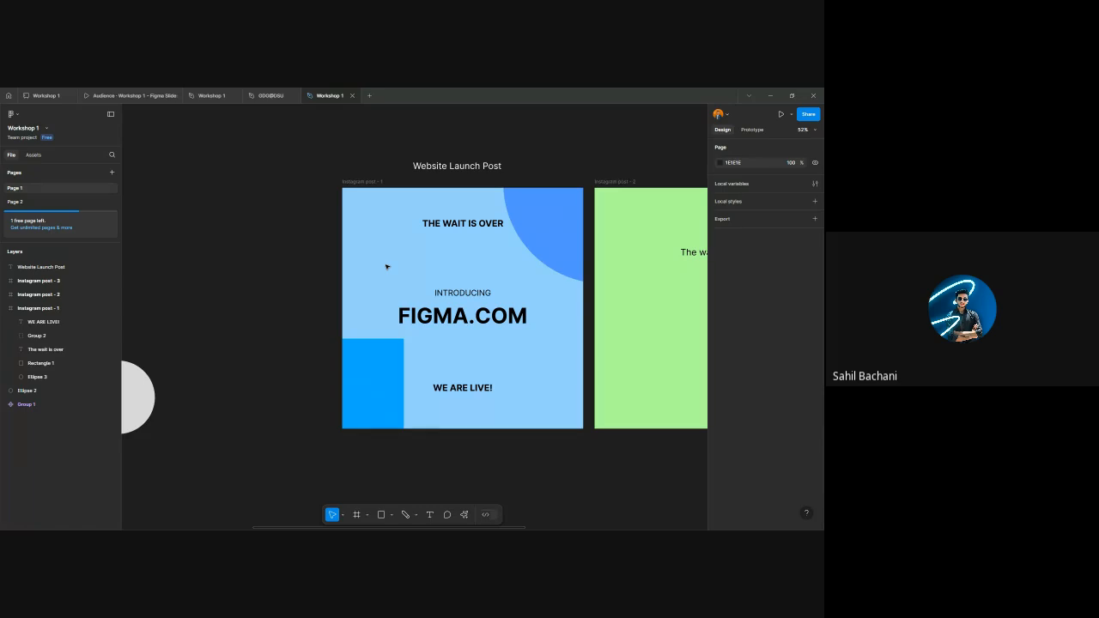
{"action": "left_click", "coordinate": [393, 352]}
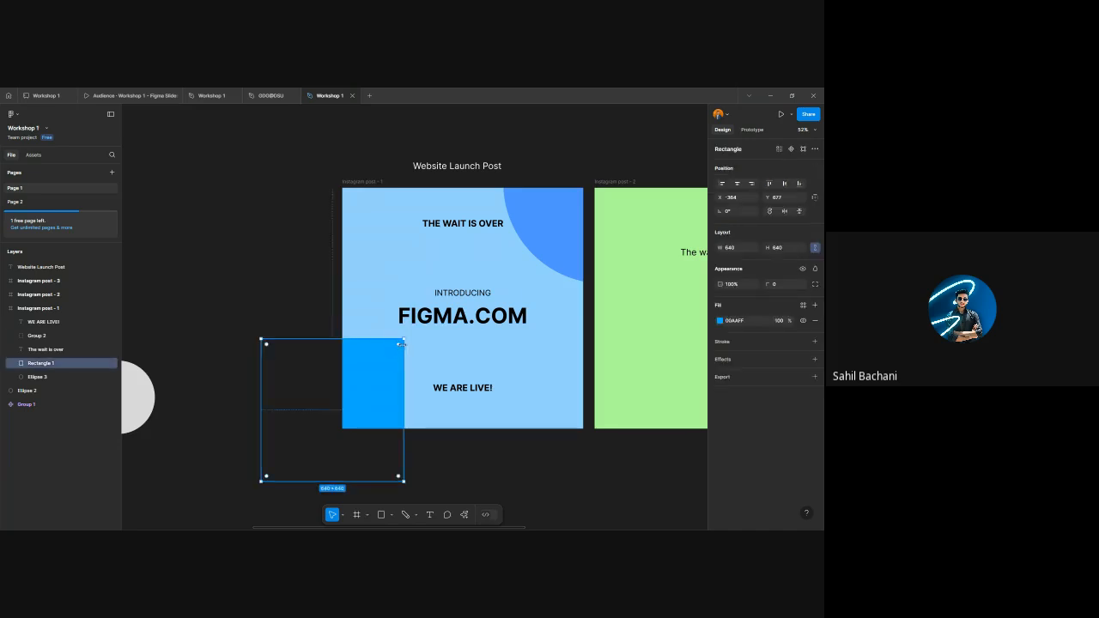
{"action": "left_click_drag", "start_coordinate": [400, 348], "coordinate": [397, 353]}
{"action": "left_click", "coordinate": [424, 343]}
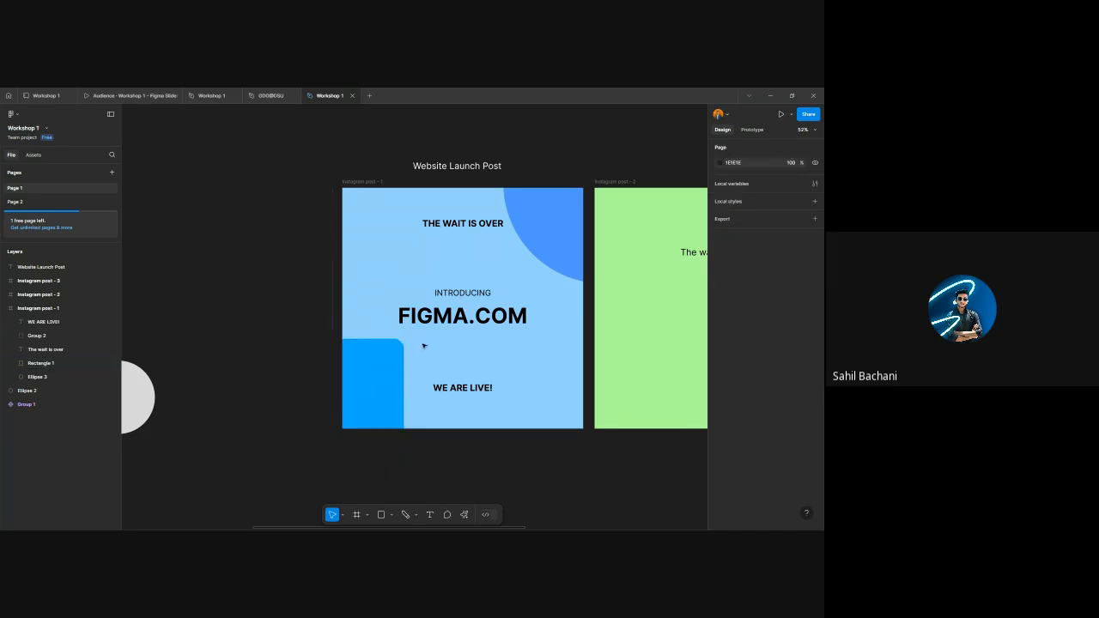
{"action": "left_click", "coordinate": [393, 350]}
{"action": "left_click_drag", "start_coordinate": [394, 351], "coordinate": [395, 349]}
{"action": "left_click", "coordinate": [432, 347]}
- Shift the large square down to about X -372, Y 744 and set its corner radius to about 60
{"action": "left_click", "coordinate": [386, 365]}
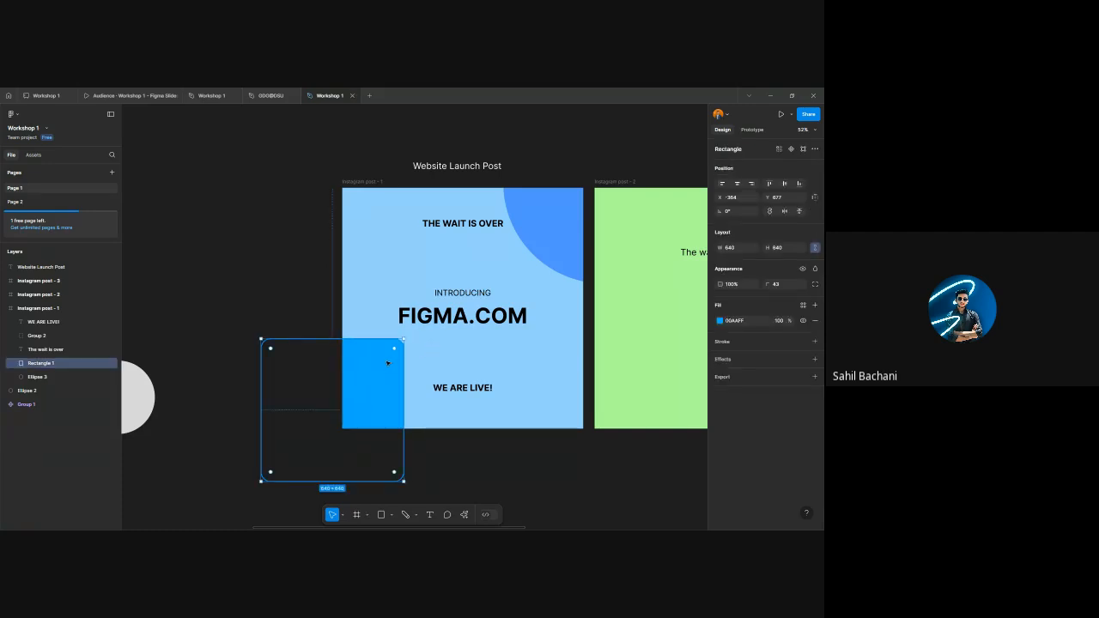
{"action": "left_click_drag", "start_coordinate": [385, 375], "coordinate": [383, 390]}
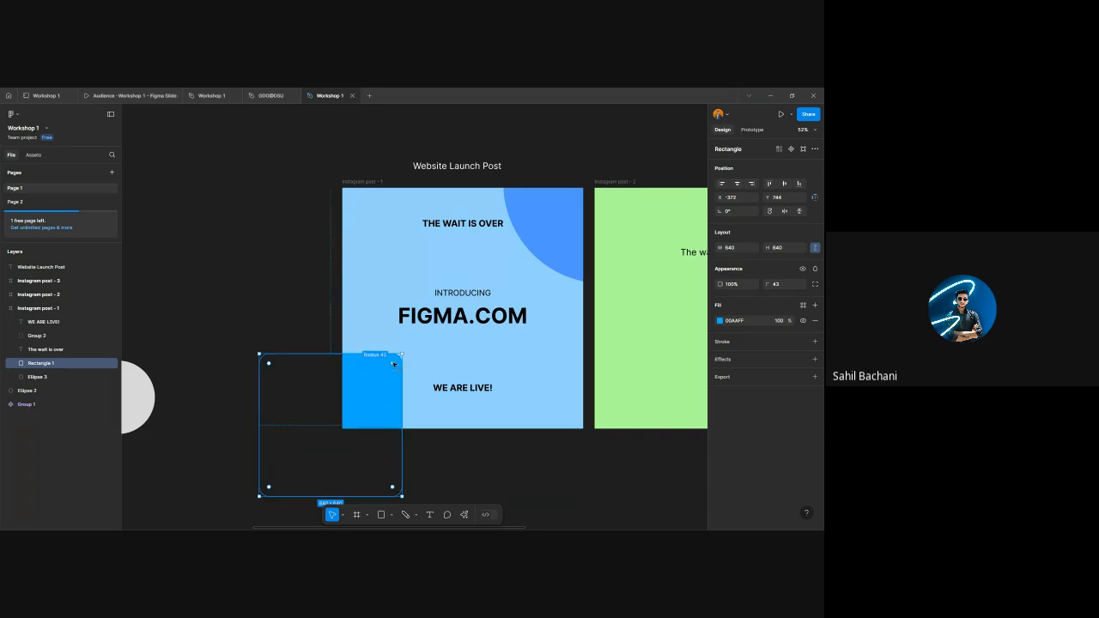
{"action": "left_click", "coordinate": [449, 356]}
{"action": "left_click", "coordinate": [388, 368]}
{"action": "left_click_drag", "start_coordinate": [391, 368], "coordinate": [391, 370]}
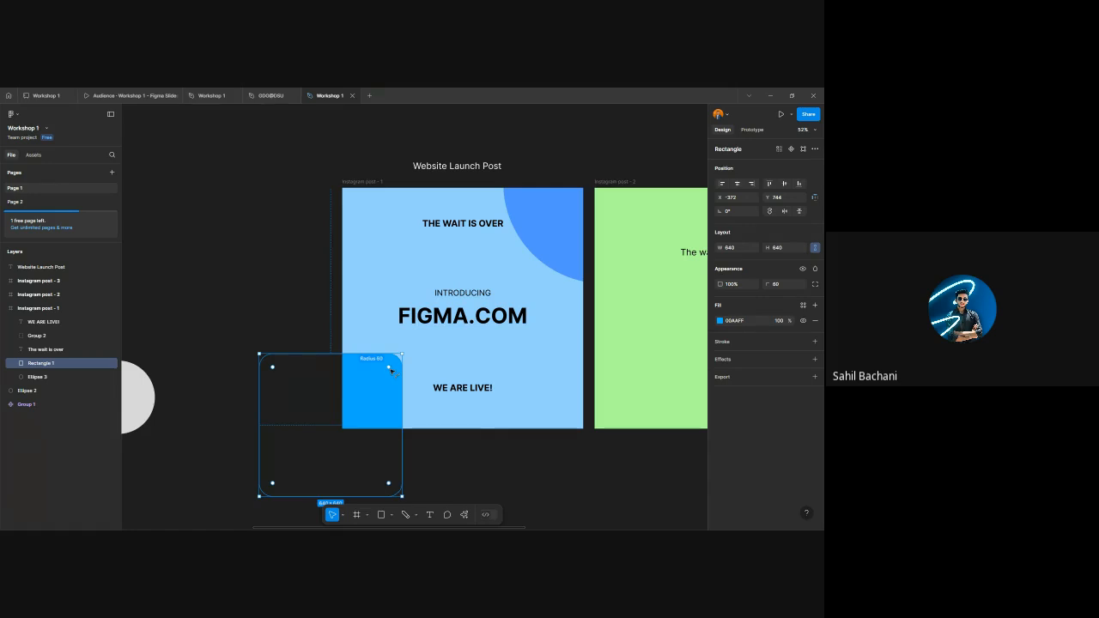
{"action": "left_click", "coordinate": [436, 353]}
{"action": "left_click", "coordinate": [391, 368]}
{"action": "left_click", "coordinate": [418, 350]}
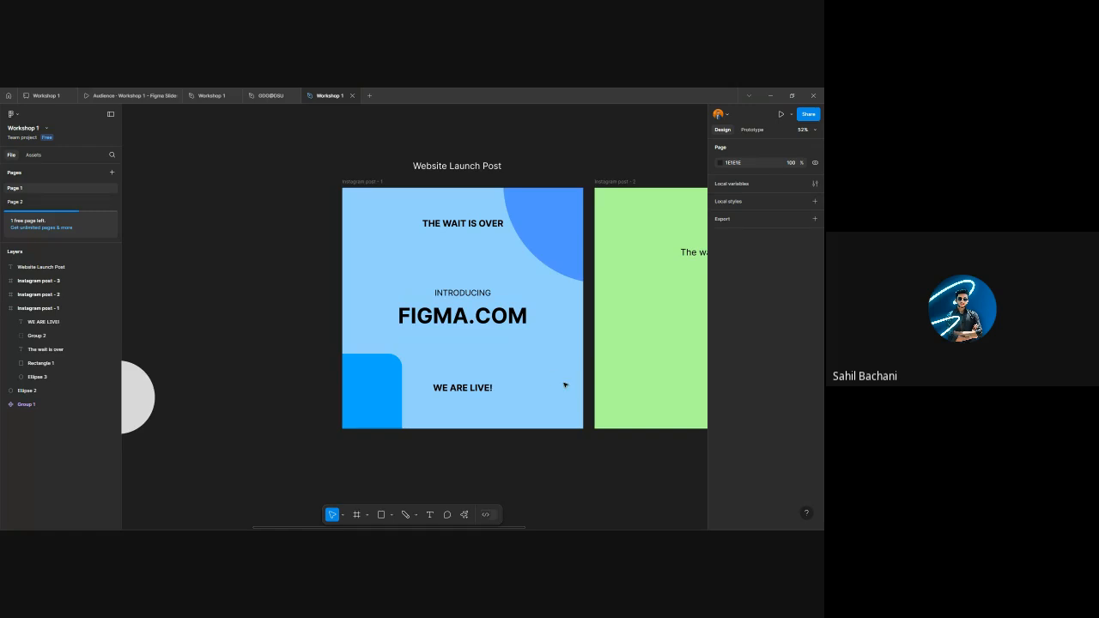
{"action": "scroll", "coordinate": [564, 386], "scroll_direction": "right", "scroll_amount": 2}
{"action": "scroll", "coordinate": [545, 363], "scroll_direction": "down", "scroll_amount": 5}
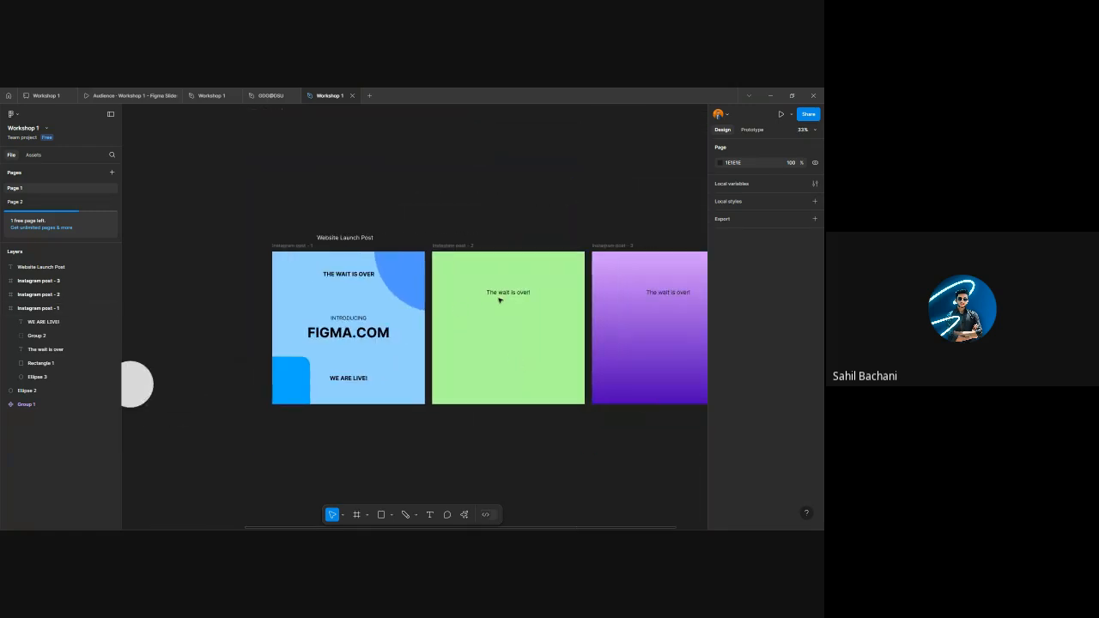
{"action": "scroll", "coordinate": [501, 300], "scroll_direction": "right", "scroll_amount": 2}
{"action": "scroll", "coordinate": [591, 308], "scroll_direction": "left", "scroll_amount": 3}
{"action": "scroll", "coordinate": [397, 333], "scroll_direction": "up", "scroll_amount": 6}
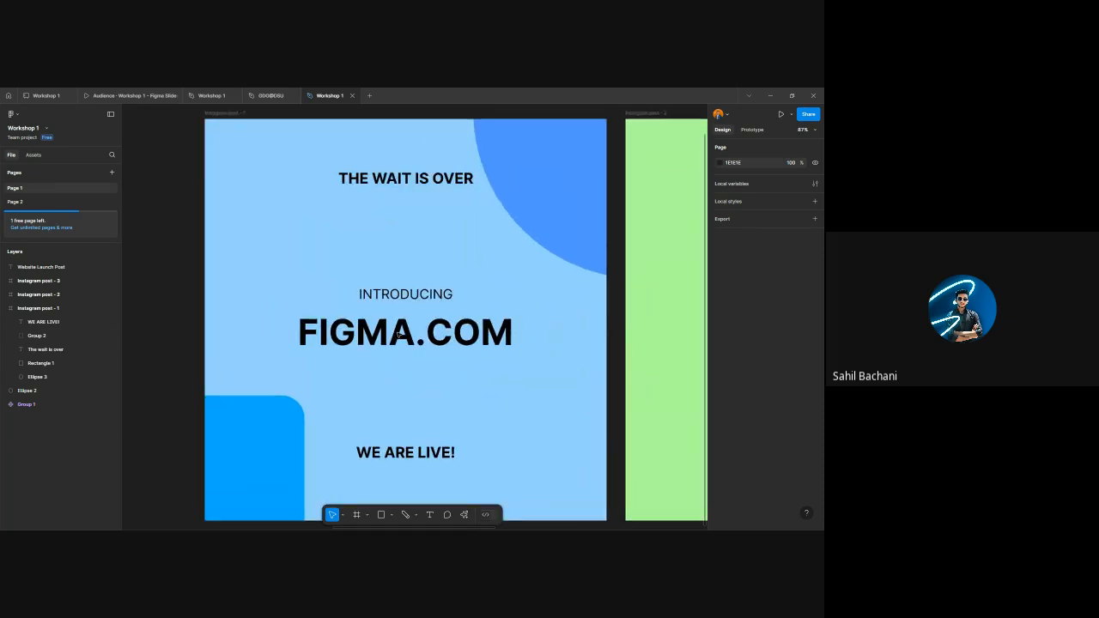
{"action": "scroll", "coordinate": [404, 332], "scroll_direction": "down", "scroll_amount": 2}
{"action": "scroll", "coordinate": [439, 378], "scroll_direction": "left", "scroll_amount": 1}
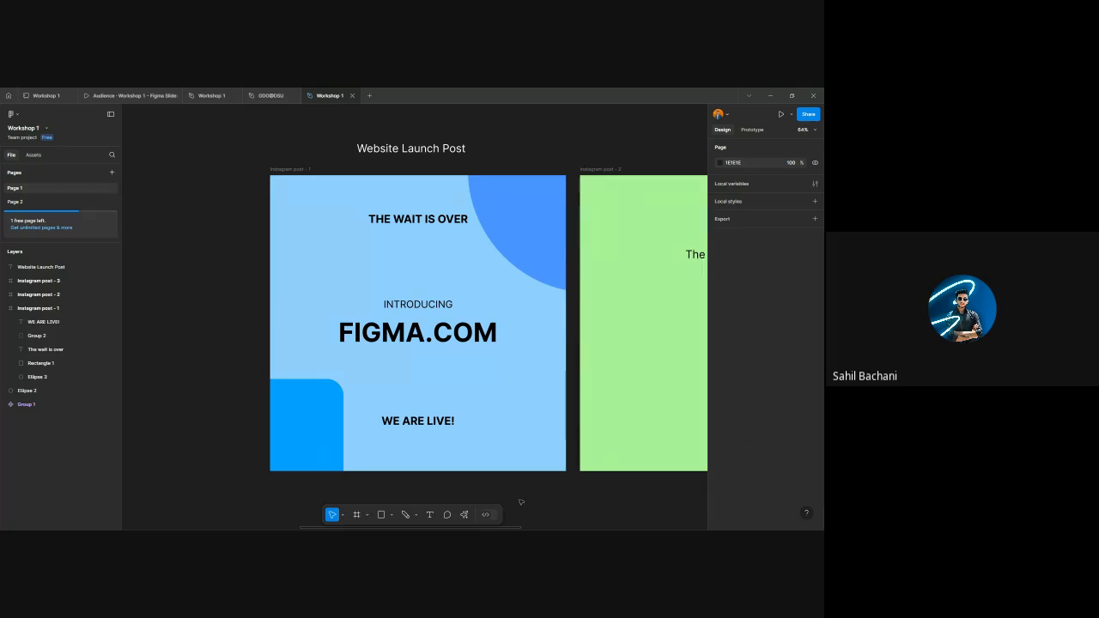
{"action": "scroll", "coordinate": [481, 267], "scroll_direction": "right", "scroll_amount": 1}
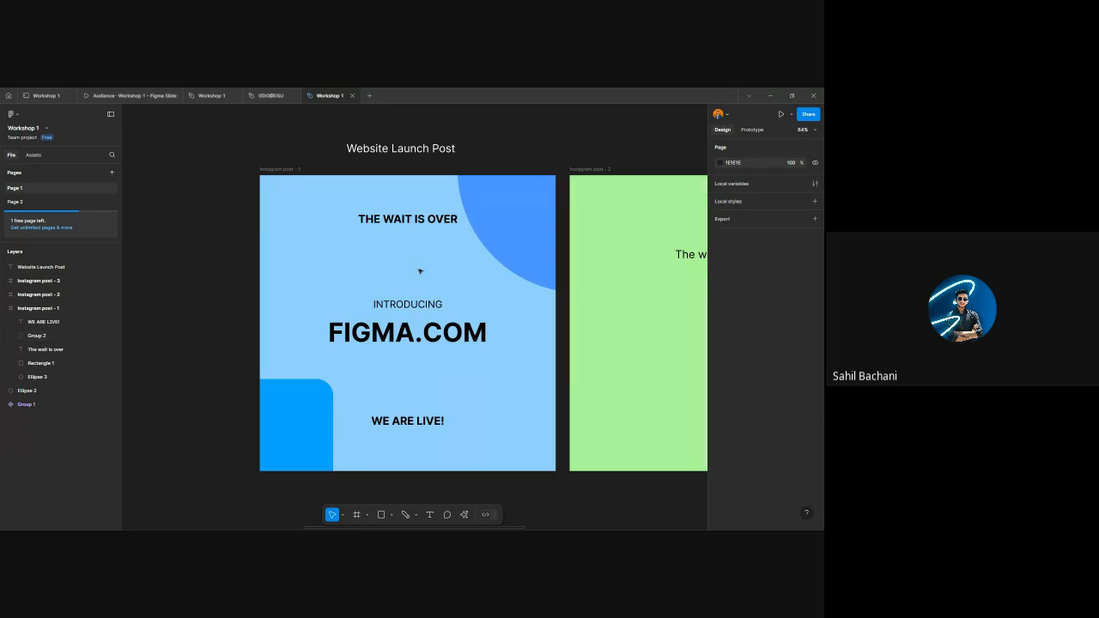
- Add a drop shadow to the THE WAIT IS OVER text and reduce its blur to about 1.7
{"action": "left_click", "coordinate": [429, 220]}
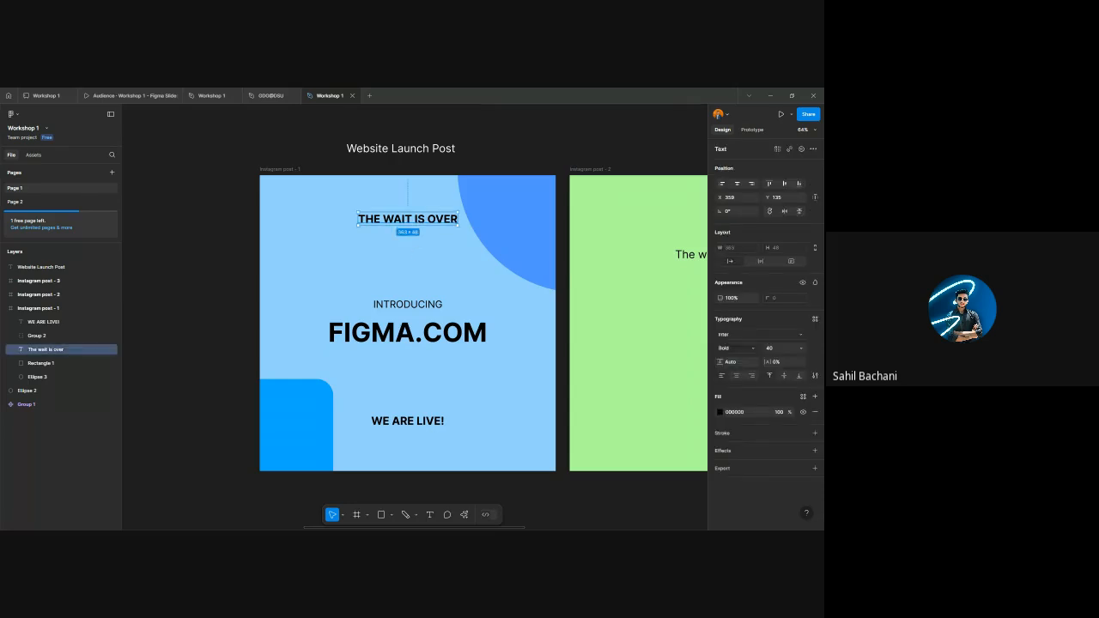
{"action": "left_click", "coordinate": [814, 451]}
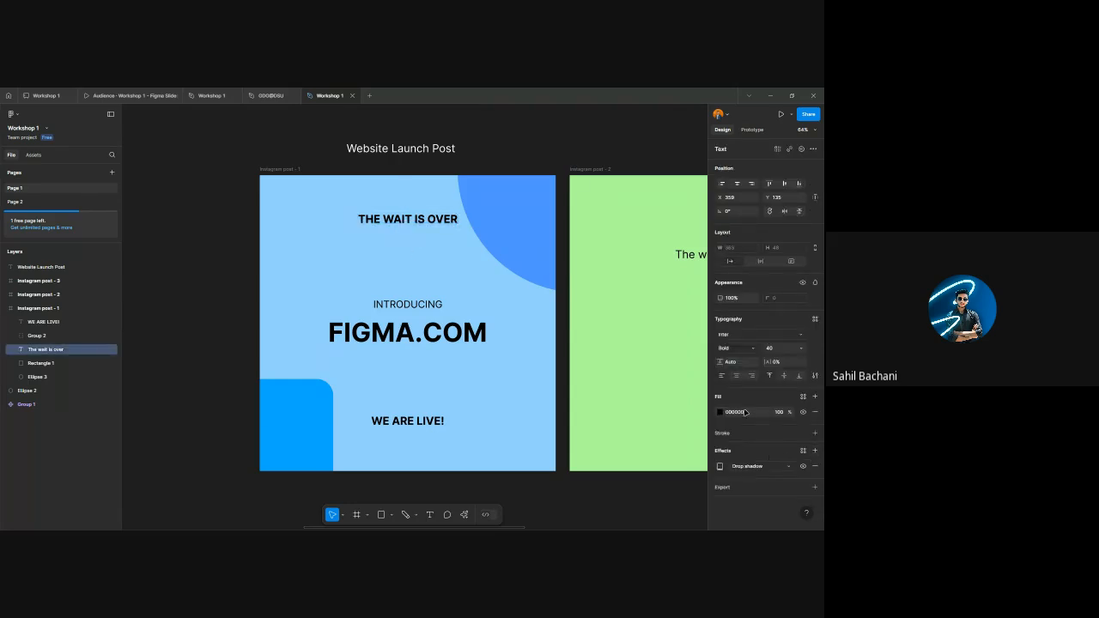
{"action": "left_click", "coordinate": [751, 467]}
{"action": "left_click", "coordinate": [751, 467]}
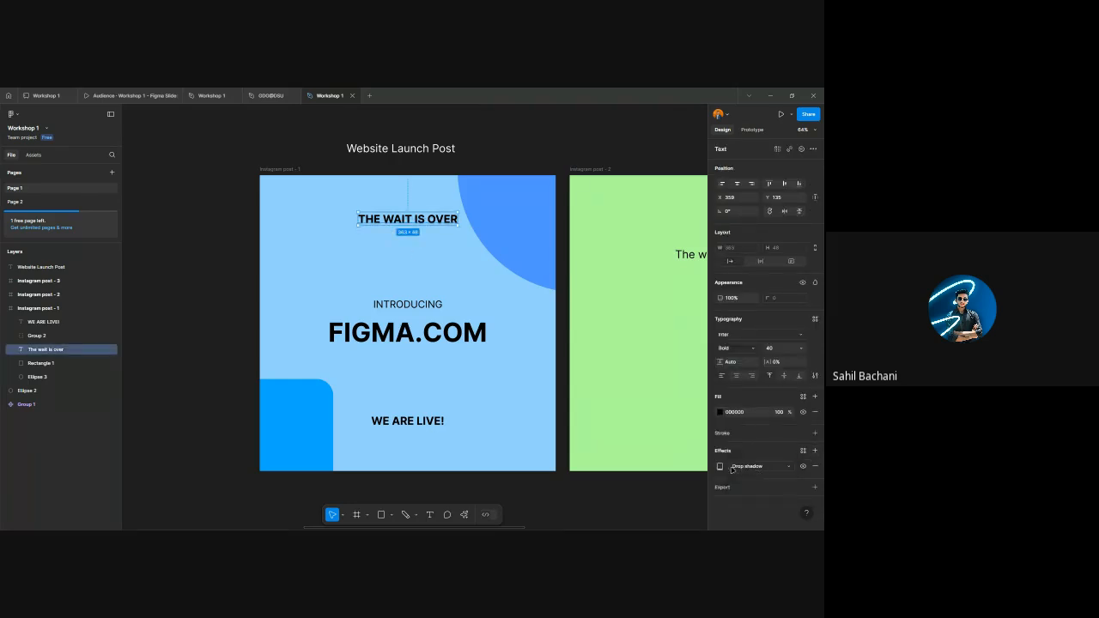
{"action": "left_click", "coordinate": [719, 466]}
{"action": "mouse_move", "coordinate": [648, 483]}
{"action": "left_mouse_down"}
{"action": "mouse_move", "coordinate": [708, 484]}
{"action": "mouse_move", "coordinate": [631, 489]}
{"action": "left_mouse_up"}
{"action": "left_click_drag", "start_coordinate": [698, 511], "coordinate": [786, 508]}
{"action": "left_click_drag", "start_coordinate": [70, 517], "coordinate": [697, 511]}
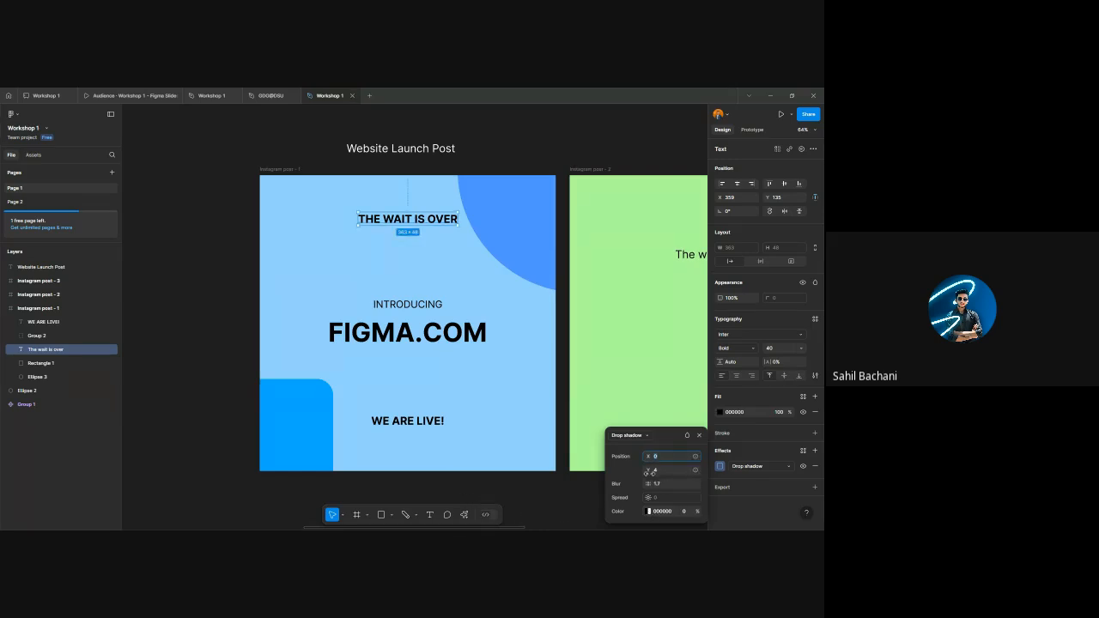
- Set the THE WAIT IS OVER text's drop shadow colour to white (FFFFFF) at 100% opacity
{"action": "left_click", "coordinate": [648, 511]}
{"action": "left_click", "coordinate": [560, 427]}
{"action": "left_click_drag", "start_coordinate": [578, 326], "coordinate": [489, 297]}
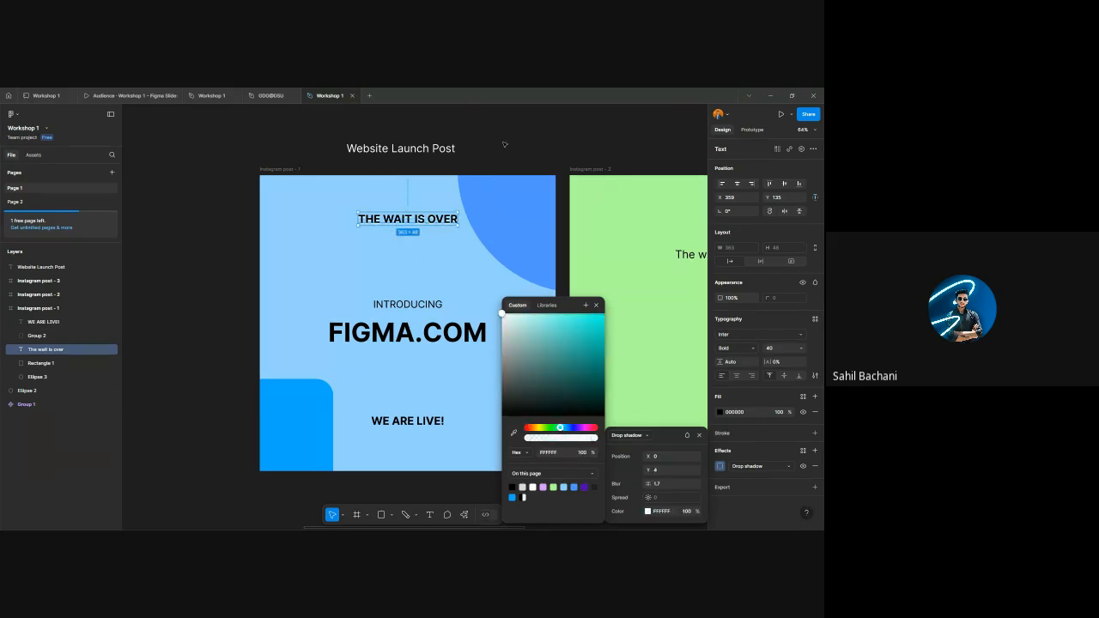
{"action": "key", "text": "Escape"}
{"action": "key", "text": "Escape"}
{"action": "scroll", "coordinate": [418, 214], "scroll_direction": "up", "scroll_amount": 1}
{"action": "scroll", "coordinate": [418, 215], "scroll_direction": "up", "scroll_amount": 3}
{"action": "scroll", "coordinate": [420, 228], "scroll_direction": "down", "scroll_amount": 3}
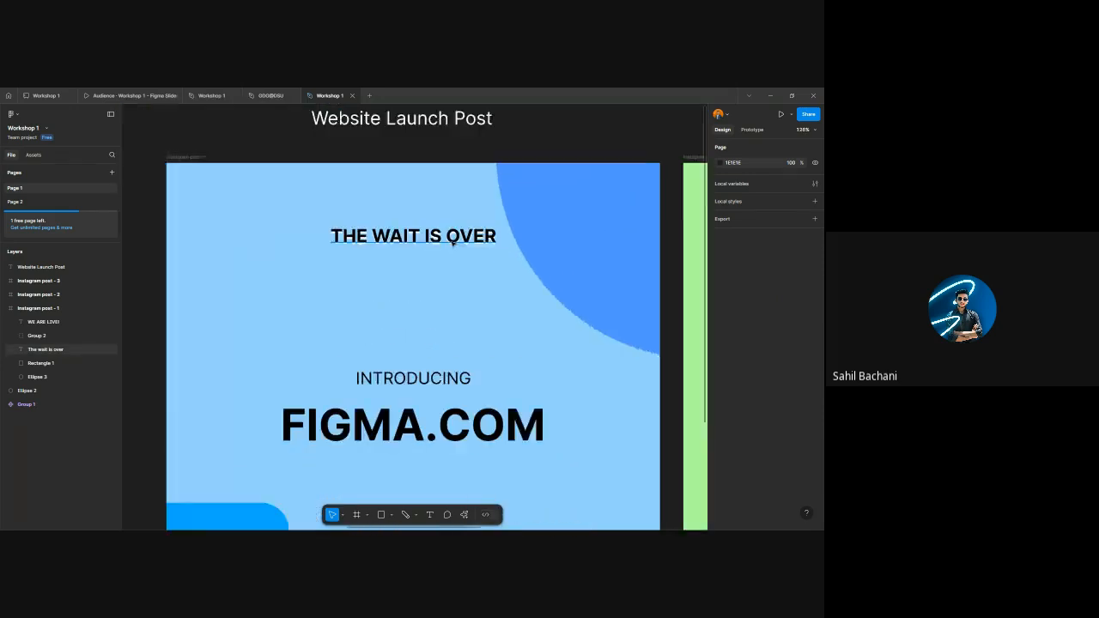
{"action": "left_click", "coordinate": [428, 243]}
{"action": "left_click", "coordinate": [429, 275]}
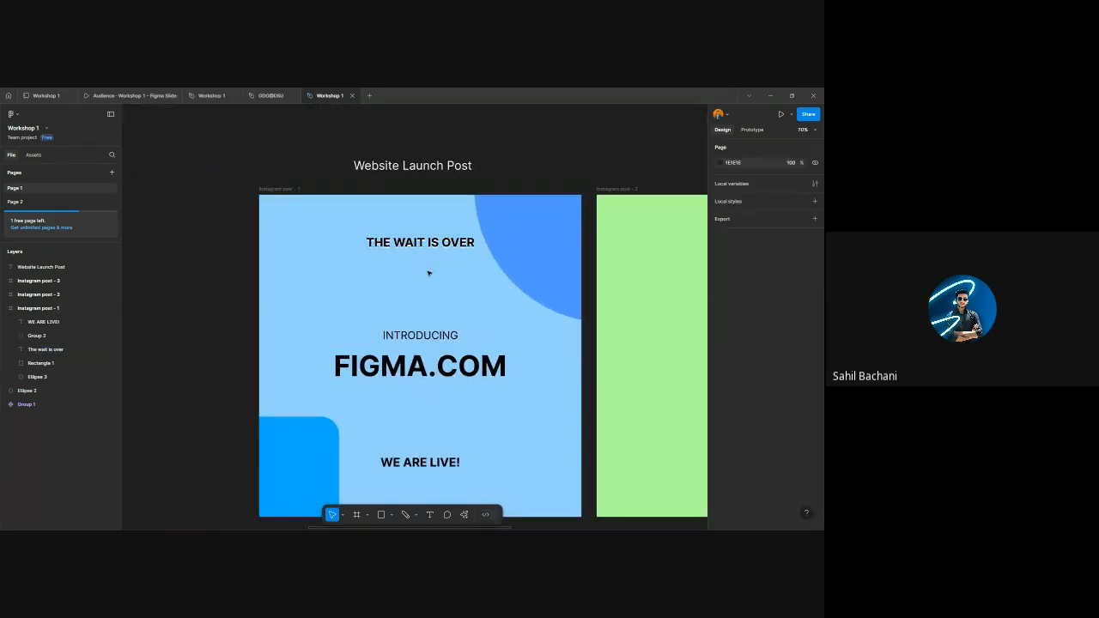
{"action": "left_click", "coordinate": [468, 374]}
{"action": "right_click", "coordinate": [465, 373]}
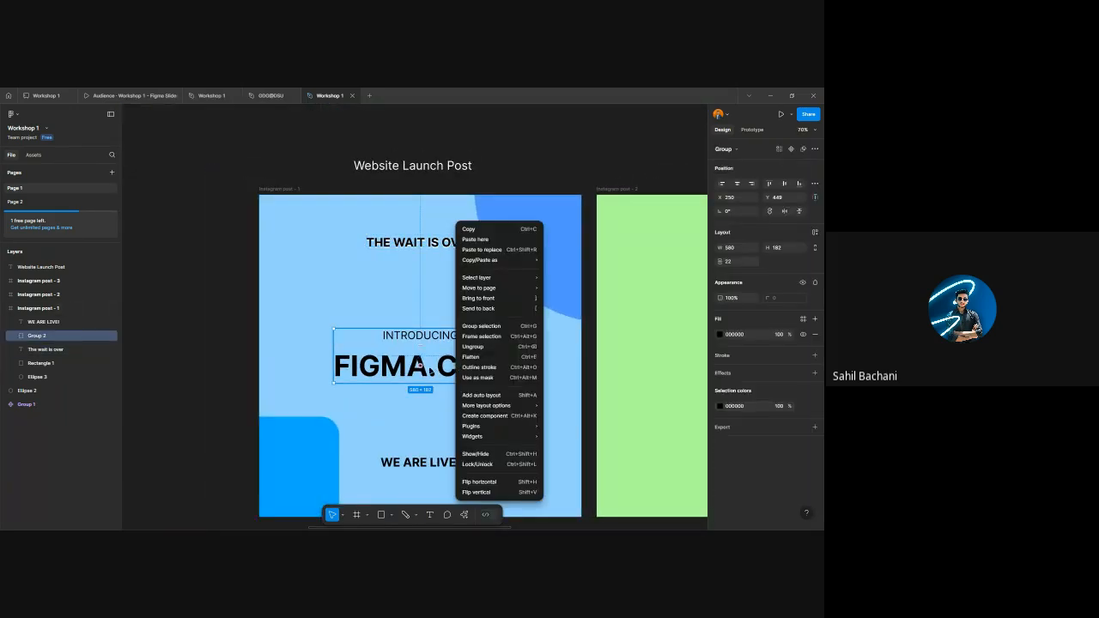
{"action": "key", "text": "Escape"}
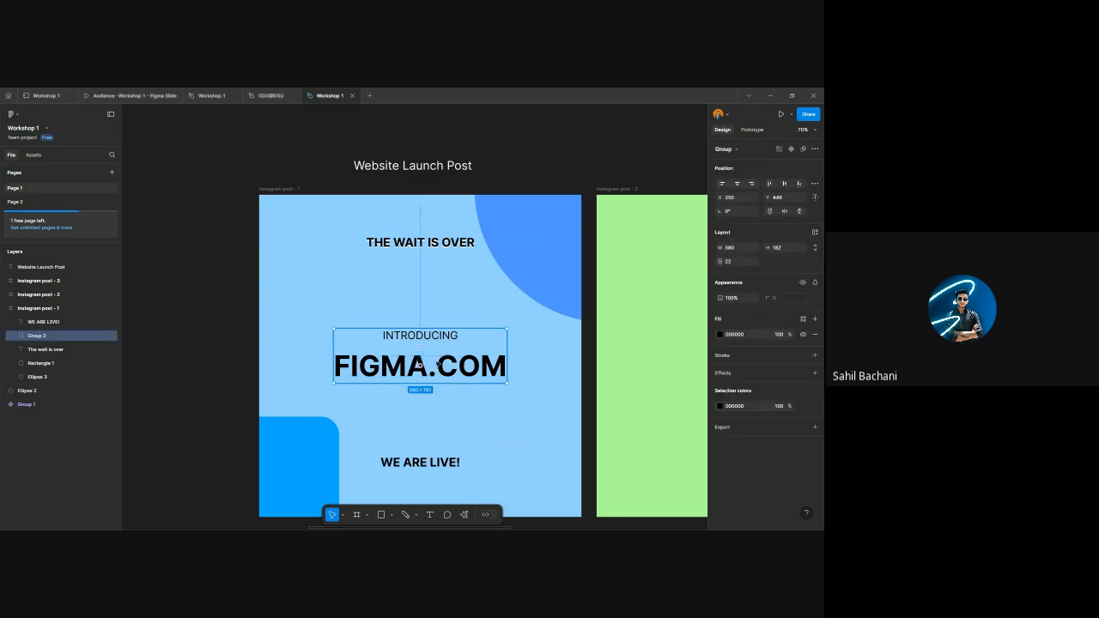
{"action": "double_click", "coordinate": [436, 365]}
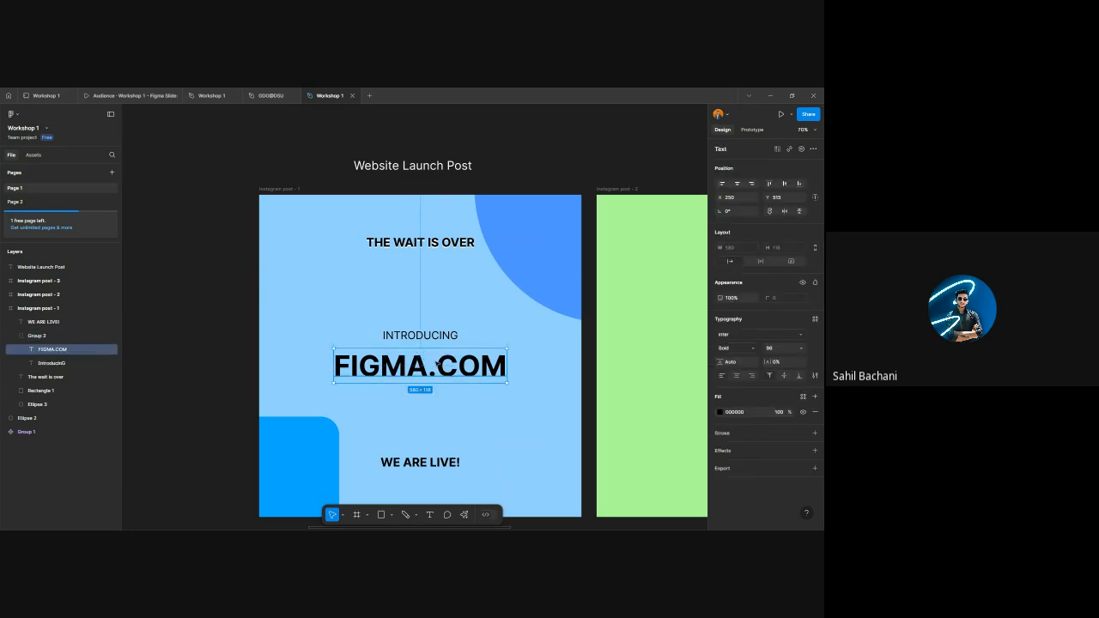
{"action": "left_click", "coordinate": [407, 306]}
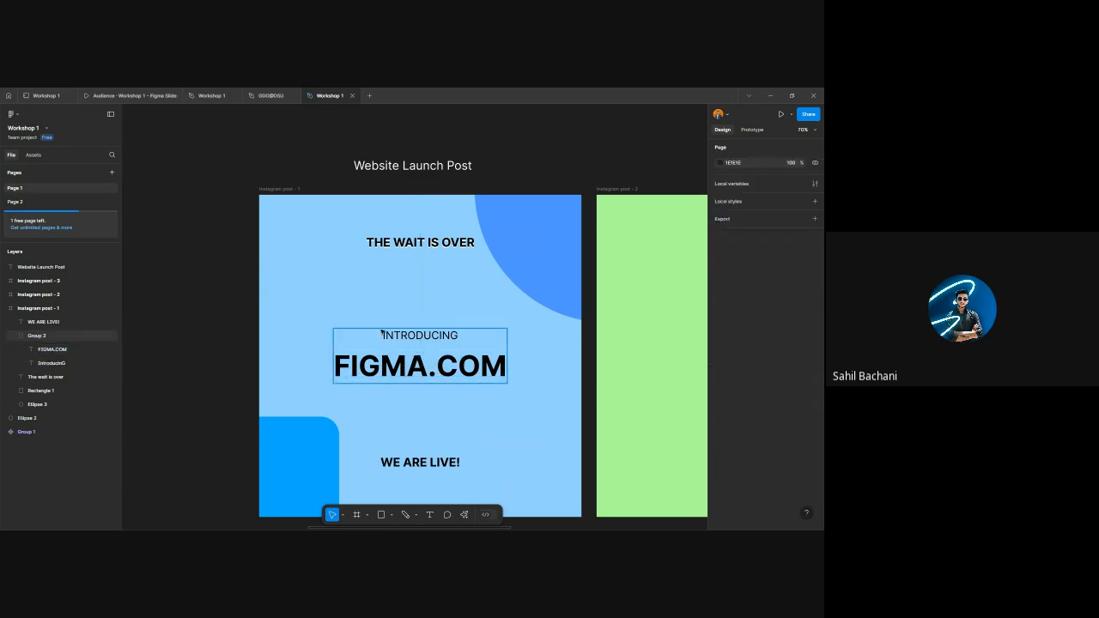
{"action": "left_click", "coordinate": [12, 336]}
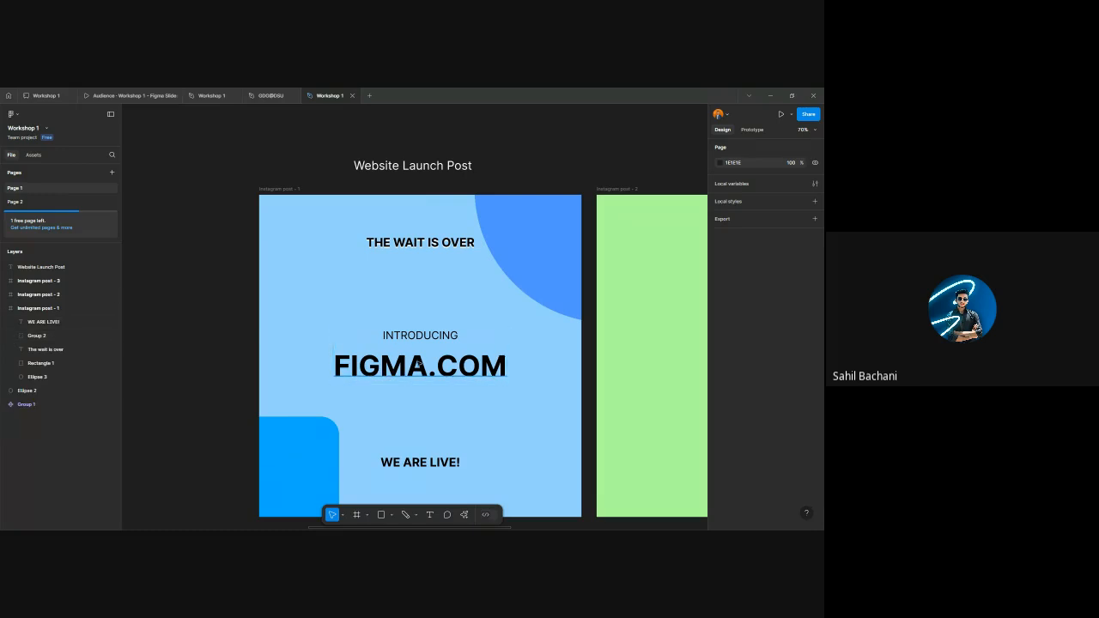
- Add a drop shadow to the FIGMA.COM text within its group, coloured white (FFFFFF) at 100% opacity
{"action": "double_click", "coordinate": [413, 364]}
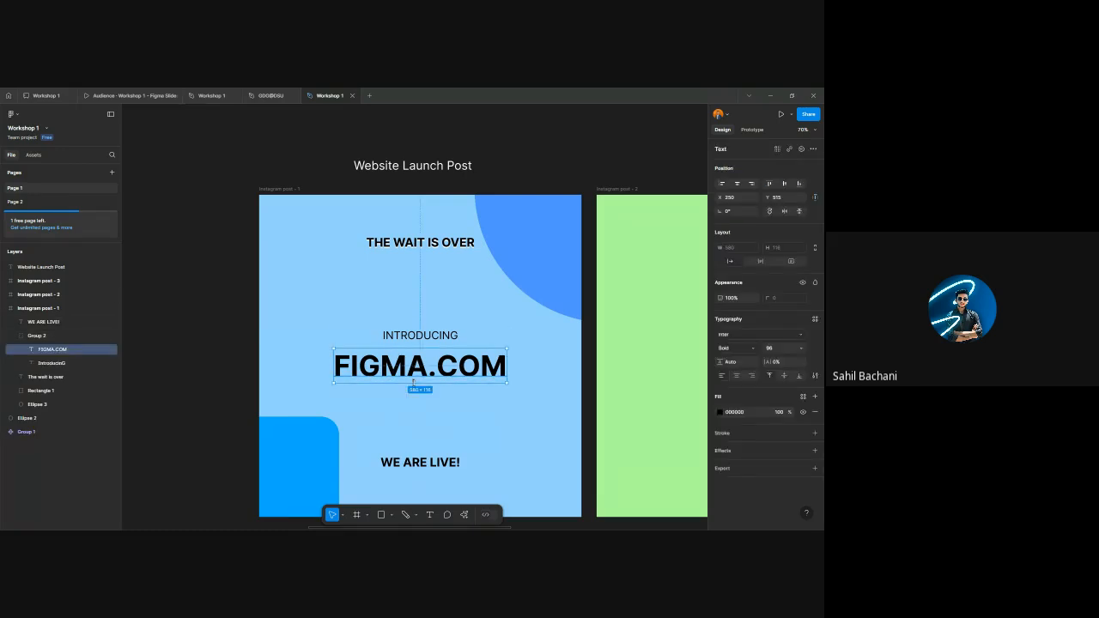
{"action": "scroll", "coordinate": [417, 378], "scroll_direction": "down", "scroll_amount": 3}
{"action": "scroll", "coordinate": [483, 312], "scroll_direction": "up", "scroll_amount": 2}
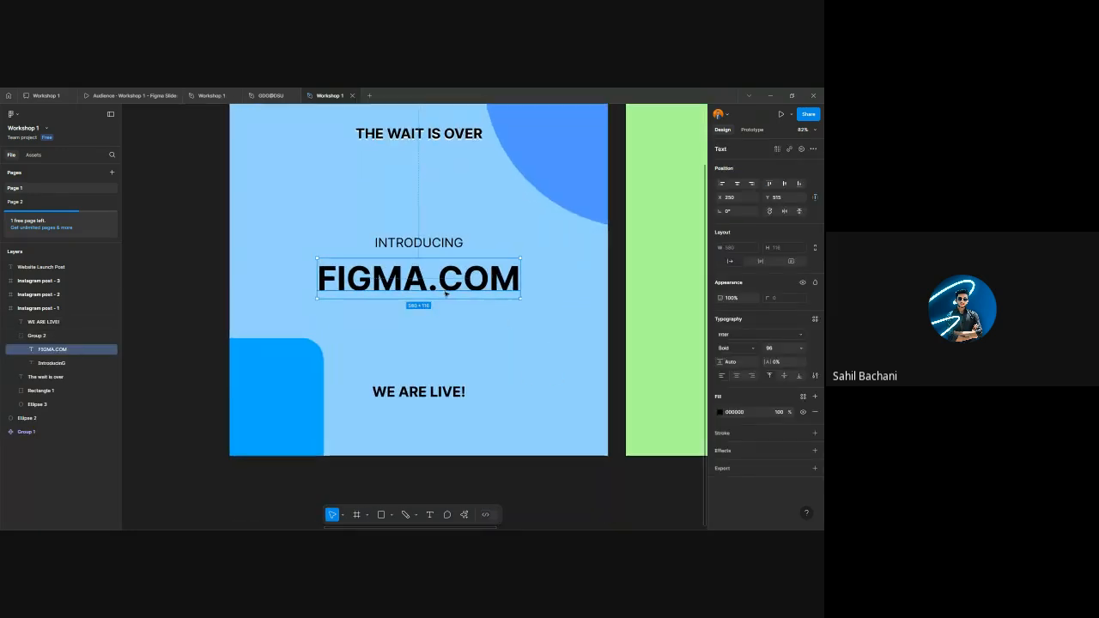
{"action": "left_click", "coordinate": [815, 451]}
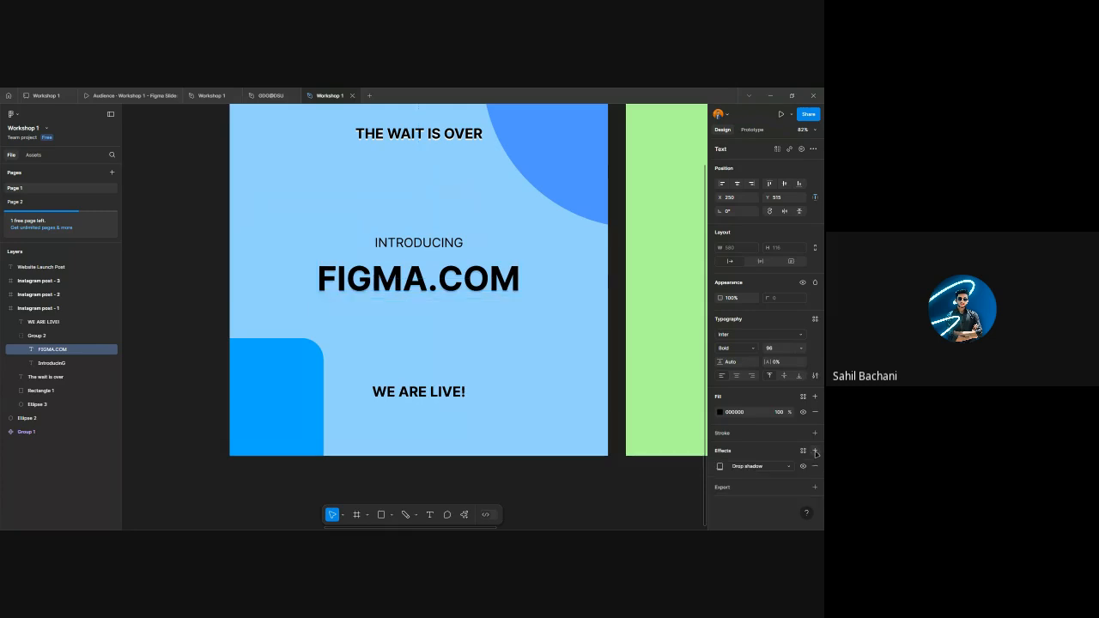
{"action": "left_click", "coordinate": [719, 466]}
{"action": "left_click", "coordinate": [649, 511]}
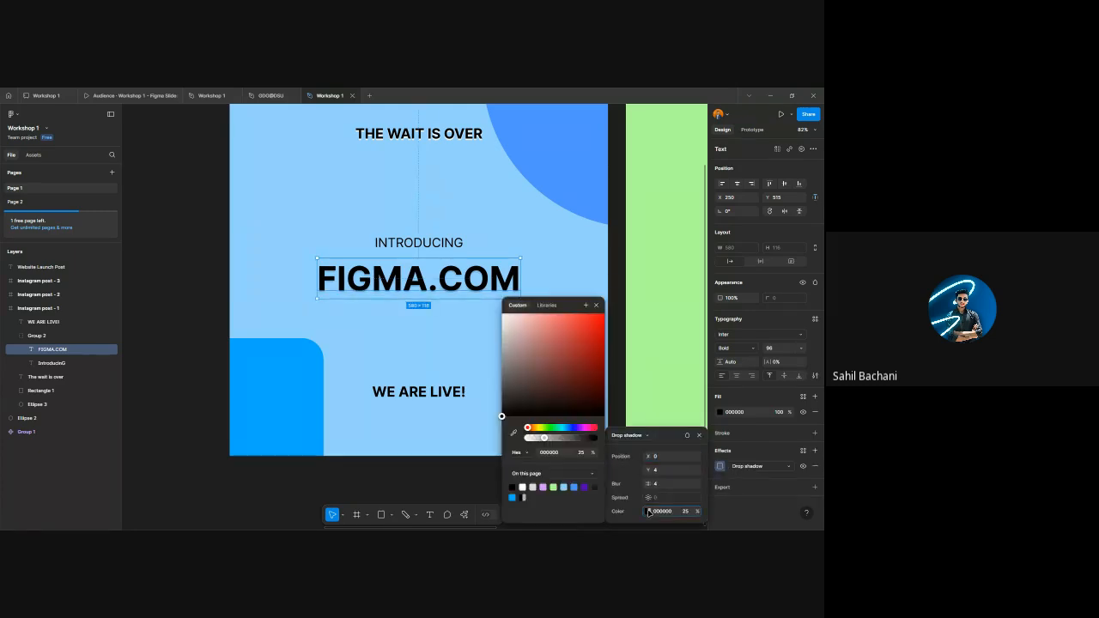
{"action": "left_click", "coordinate": [522, 486]}
{"action": "mouse_move", "coordinate": [706, 511]}
{"action": "left_mouse_down"}
{"action": "mouse_move", "coordinate": [732, 509]}
{"action": "mouse_move", "coordinate": [688, 513]}
{"action": "left_mouse_up"}
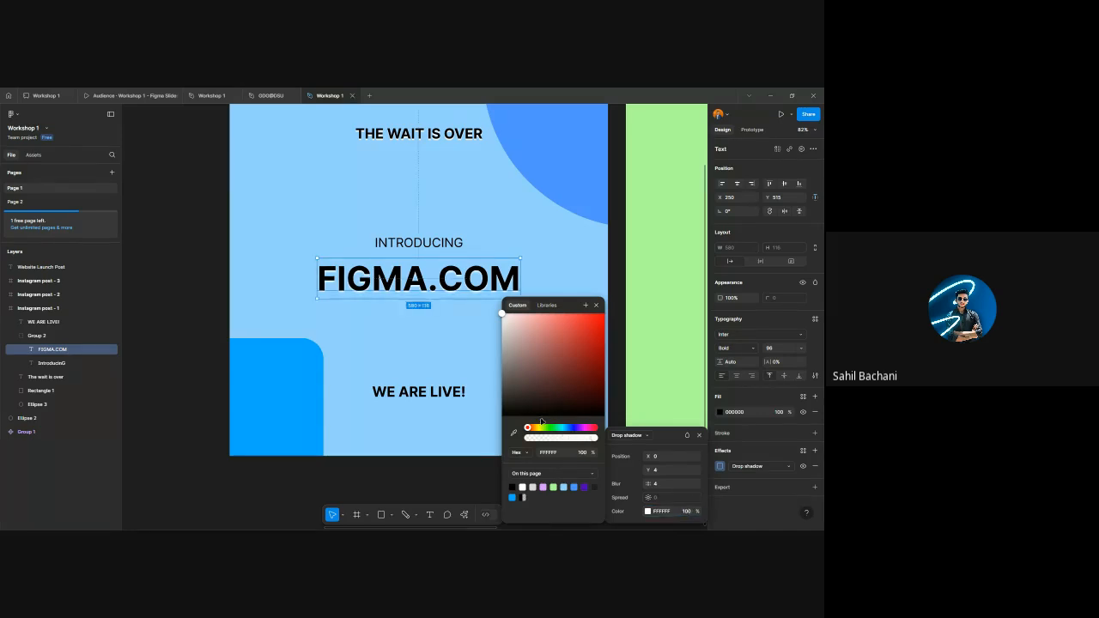
- Set the blur of the FIGMA.COM text's drop shadow to 0
{"action": "mouse_move", "coordinate": [650, 484]}
{"action": "left_mouse_down"}
{"action": "mouse_move", "coordinate": [671, 496]}
{"action": "mouse_move", "coordinate": [661, 485]}
{"action": "mouse_move", "coordinate": [717, 487]}
{"action": "mouse_move", "coordinate": [641, 484]}
{"action": "left_mouse_up"}
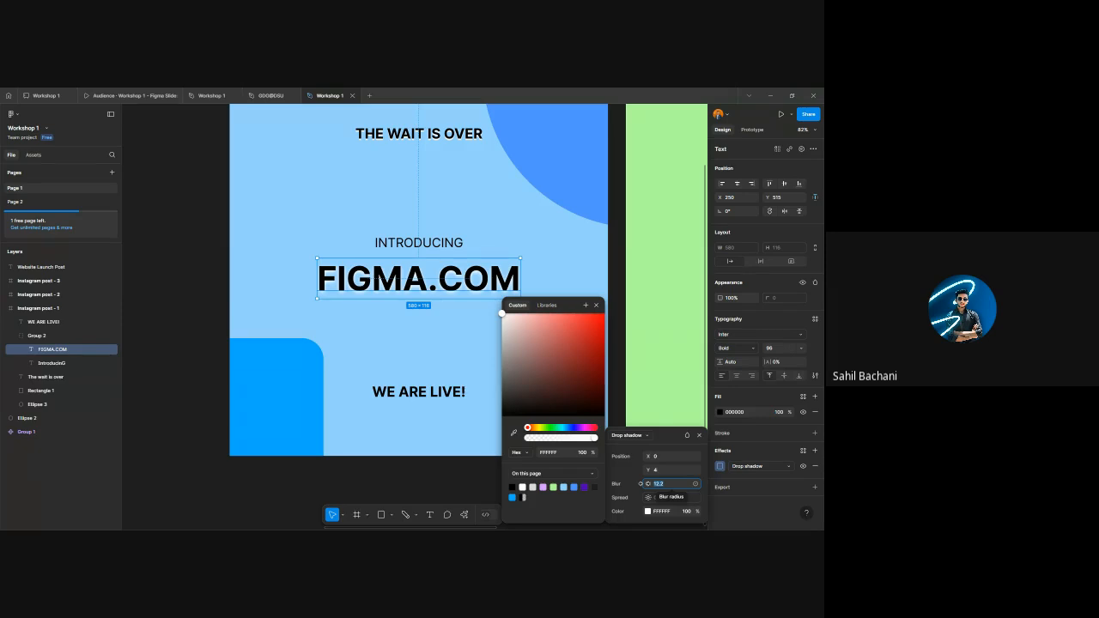
{"action": "type", "text": "0"}
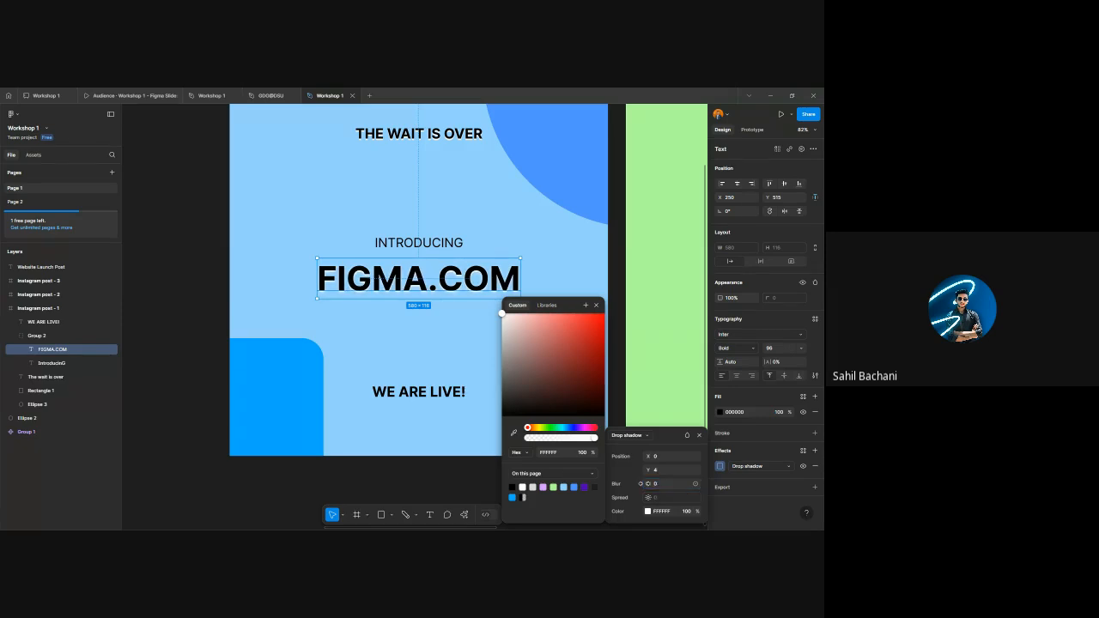
{"action": "left_click", "coordinate": [351, 348]}
{"action": "scroll", "coordinate": [381, 380], "scroll_direction": "down", "scroll_amount": 5}
{"action": "scroll", "coordinate": [384, 292], "scroll_direction": "up", "scroll_amount": 5}
{"action": "scroll", "coordinate": [385, 291], "scroll_direction": "up", "scroll_amount": 3}
- Try a larger downward offset for the FIGMA.COM text's drop shadow
{"action": "left_click", "coordinate": [420, 283]}
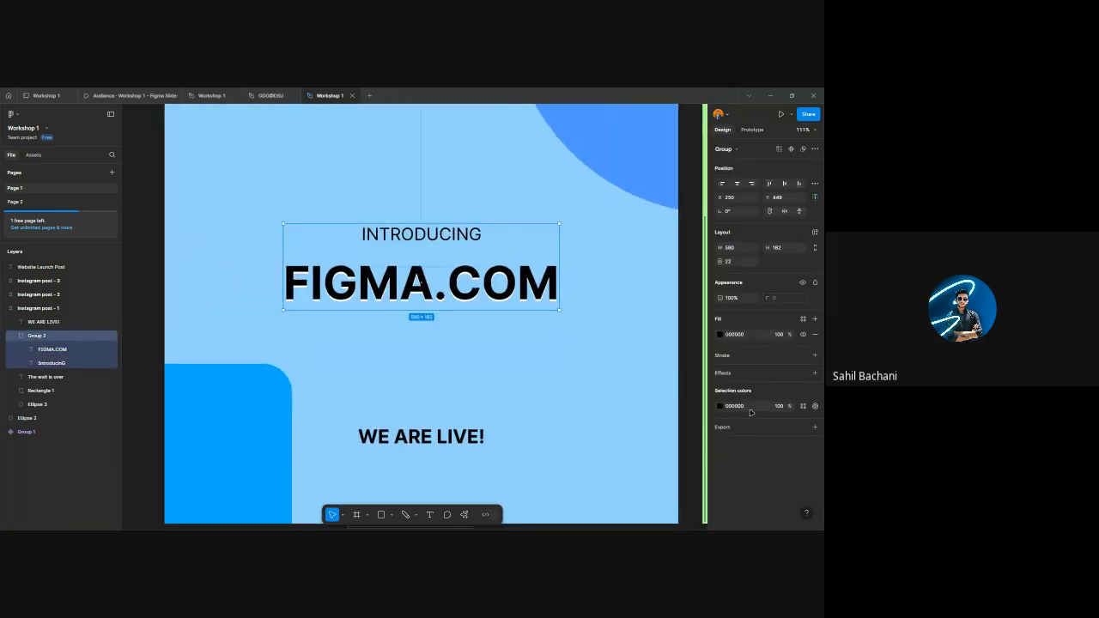
{"action": "double_click", "coordinate": [536, 289]}
{"action": "left_click", "coordinate": [720, 466]}
{"action": "left_click_drag", "start_coordinate": [652, 473], "coordinate": [654, 471]}
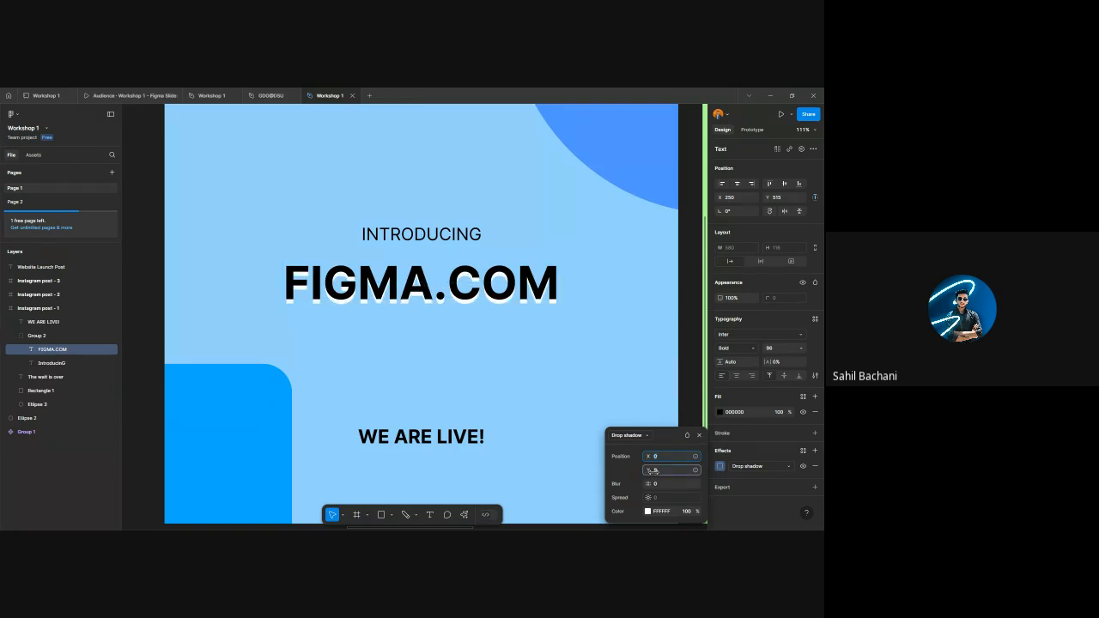
{"action": "scroll", "coordinate": [483, 385], "scroll_direction": "down", "scroll_amount": 3}
{"action": "left_click", "coordinate": [483, 385]}
{"action": "scroll", "coordinate": [450, 363], "scroll_direction": "down", "scroll_amount": 2}
{"action": "scroll", "coordinate": [450, 363], "scroll_direction": "up", "scroll_amount": 3}
- Set the Y position of the FIGMA.COM text's drop shadow to 6
{"action": "left_click", "coordinate": [420, 326]}
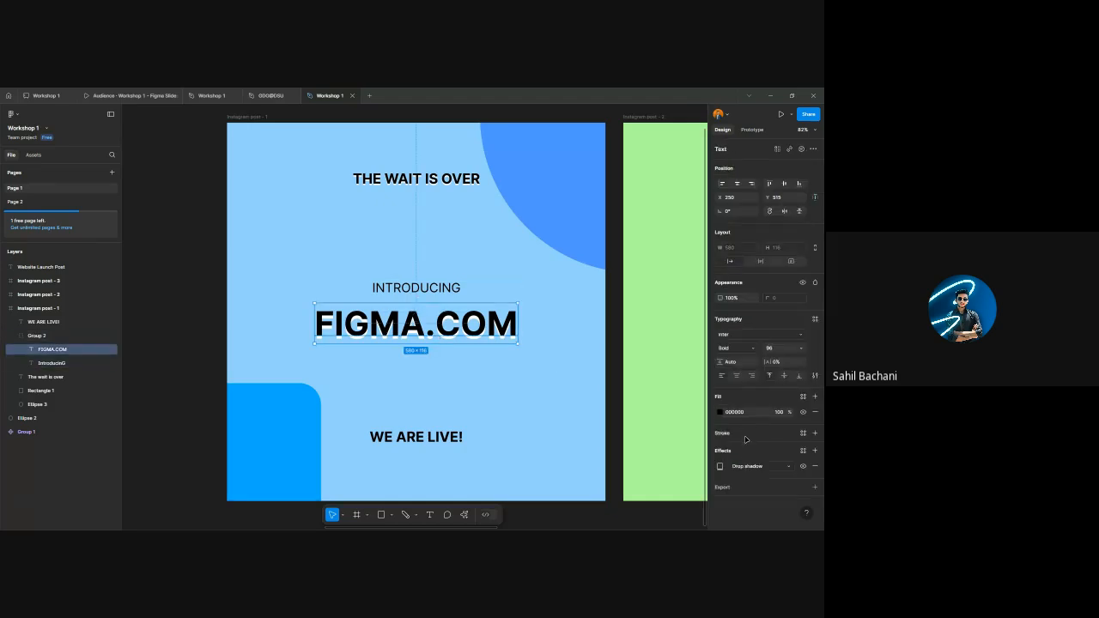
{"action": "left_click", "coordinate": [719, 466]}
{"action": "left_click_drag", "start_coordinate": [652, 456], "coordinate": [689, 456]}
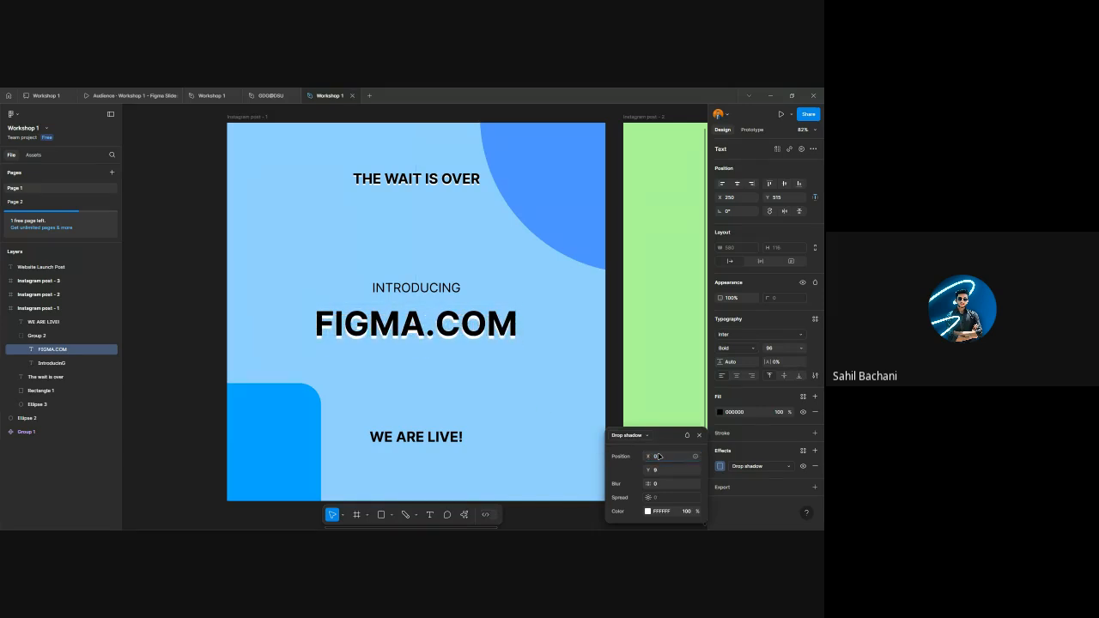
{"action": "left_click", "coordinate": [661, 470]}
{"action": "type", "text": "6"}
{"action": "key", "text": "Return"}
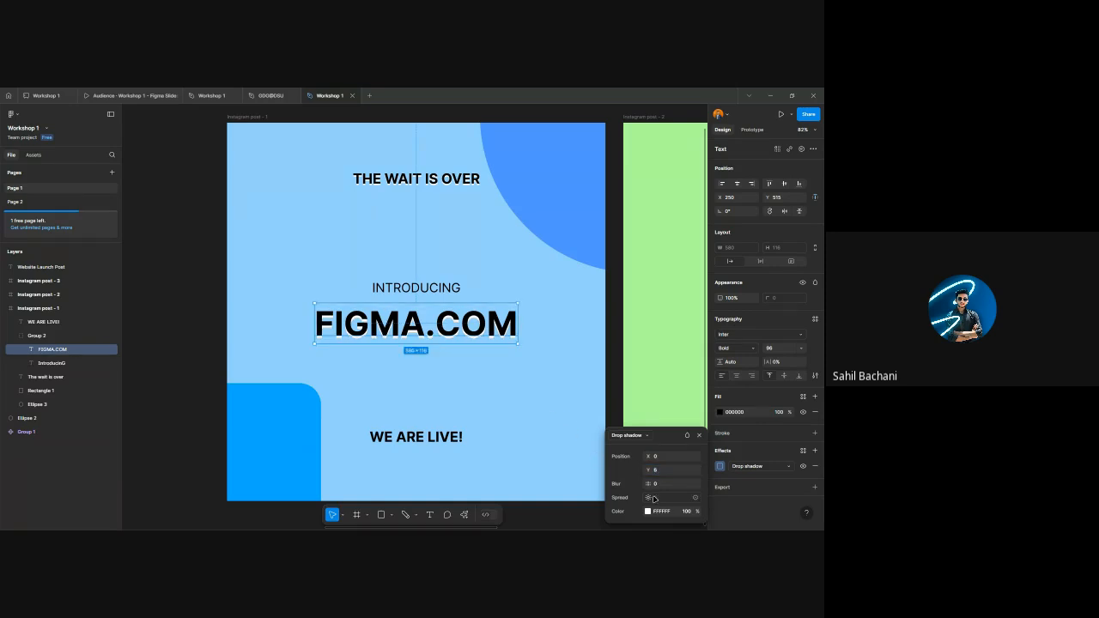
{"action": "left_click", "coordinate": [521, 413]}
{"action": "scroll", "coordinate": [461, 374], "scroll_direction": "down", "scroll_amount": 4}
{"action": "scroll", "coordinate": [458, 367], "scroll_direction": "up", "scroll_amount": 2}
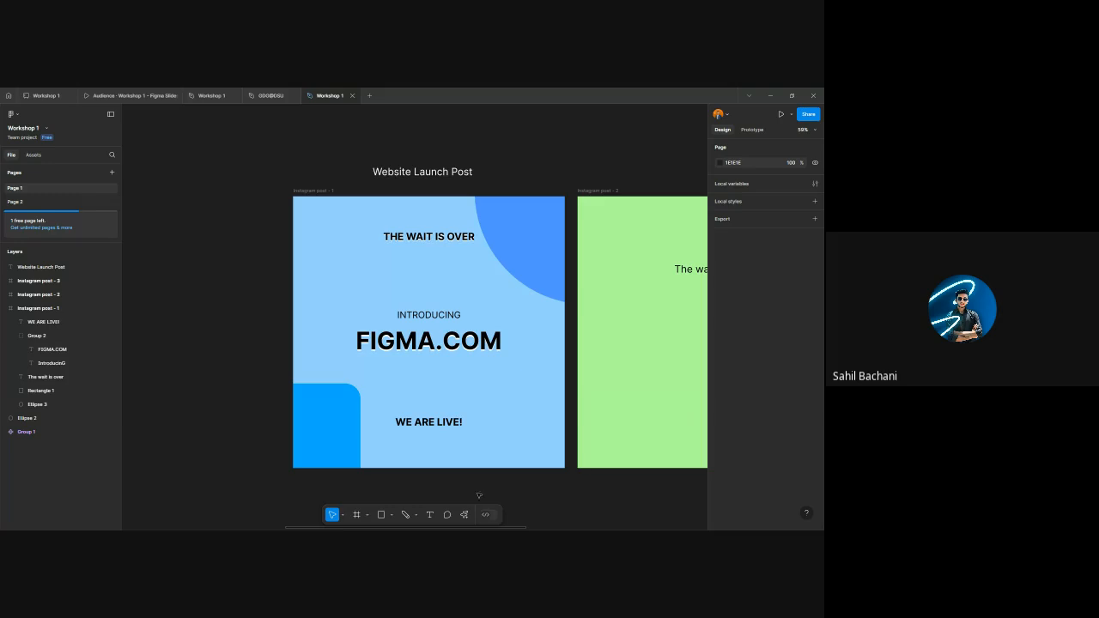
- Change the FIGMA.COM text's fill from black to a bright, saturated turquoise
{"action": "double_click", "coordinate": [403, 350]}
{"action": "scroll", "coordinate": [403, 351], "scroll_direction": "up", "scroll_amount": 3}
{"action": "scroll", "coordinate": [403, 351], "scroll_direction": "up", "scroll_amount": 1}
{"action": "scroll", "coordinate": [455, 347], "scroll_direction": "down", "scroll_amount": 2}
{"action": "scroll", "coordinate": [515, 347], "scroll_direction": "right", "scroll_amount": 1}
{"action": "scroll", "coordinate": [564, 345], "scroll_direction": "up", "scroll_amount": 5}
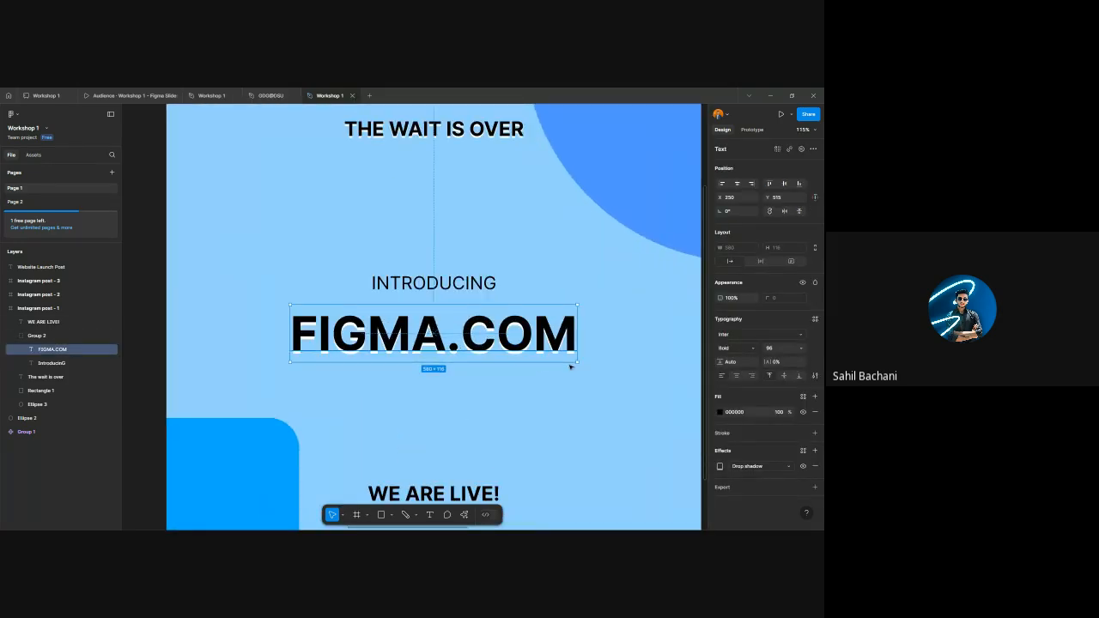
{"action": "left_click", "coordinate": [720, 412]}
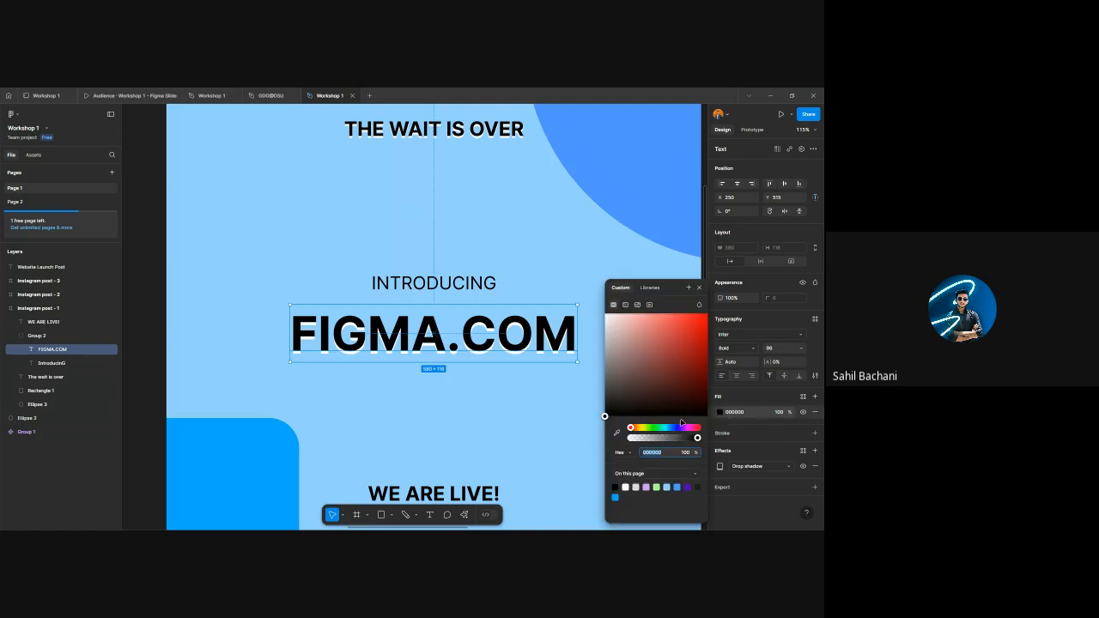
{"action": "left_click_drag", "start_coordinate": [645, 429], "coordinate": [661, 428]}
{"action": "left_click_drag", "start_coordinate": [640, 389], "coordinate": [700, 301]}
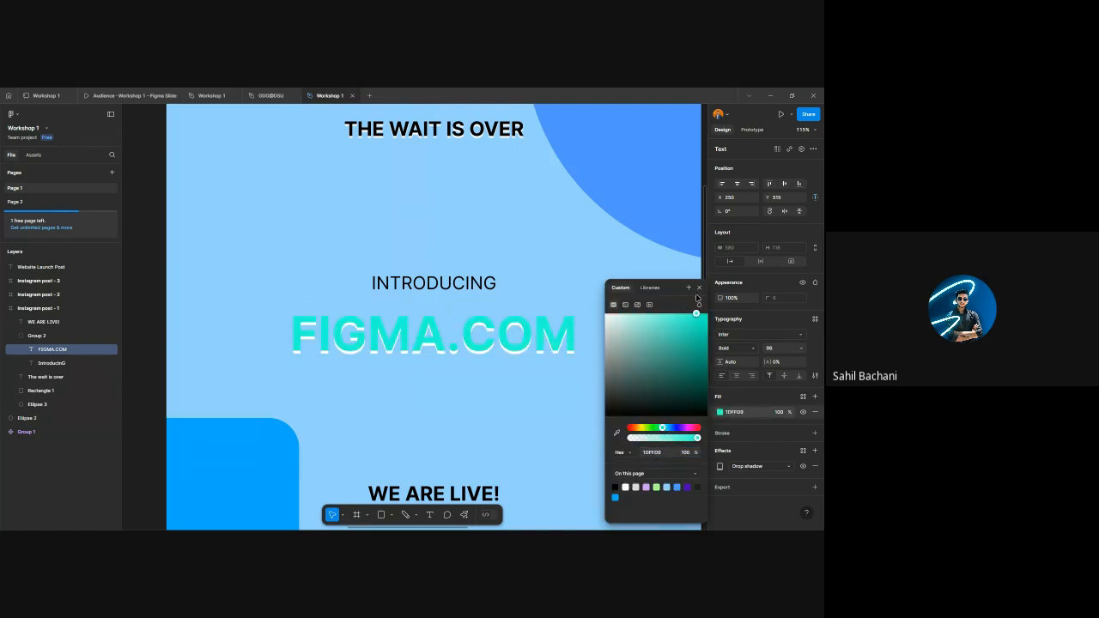
- Shift the hue of the FIGMA.COM text's fill to bright red
{"action": "left_click", "coordinate": [646, 429]}
{"action": "mouse_move", "coordinate": [646, 428]}
{"action": "left_mouse_down"}
{"action": "mouse_move", "coordinate": [699, 427]}
{"action": "mouse_move", "coordinate": [630, 427]}
{"action": "left_mouse_up"}
{"action": "scroll", "coordinate": [441, 365], "scroll_direction": "down", "scroll_amount": 3}
{"action": "scroll", "coordinate": [441, 365], "scroll_direction": "up", "scroll_amount": 2}
{"action": "scroll", "coordinate": [600, 412], "scroll_direction": "down", "scroll_amount": 3}
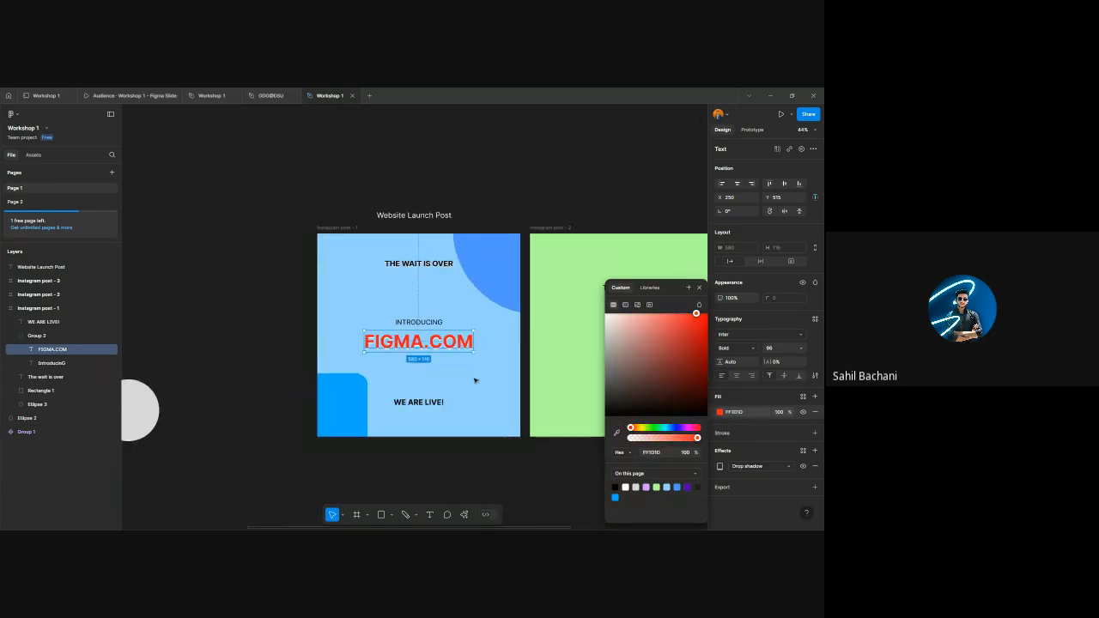
{"action": "left_click", "coordinate": [171, 404]}
{"action": "scroll", "coordinate": [174, 360], "scroll_direction": "down", "scroll_amount": 3}
{"action": "scroll", "coordinate": [464, 371], "scroll_direction": "up", "scroll_amount": 3}
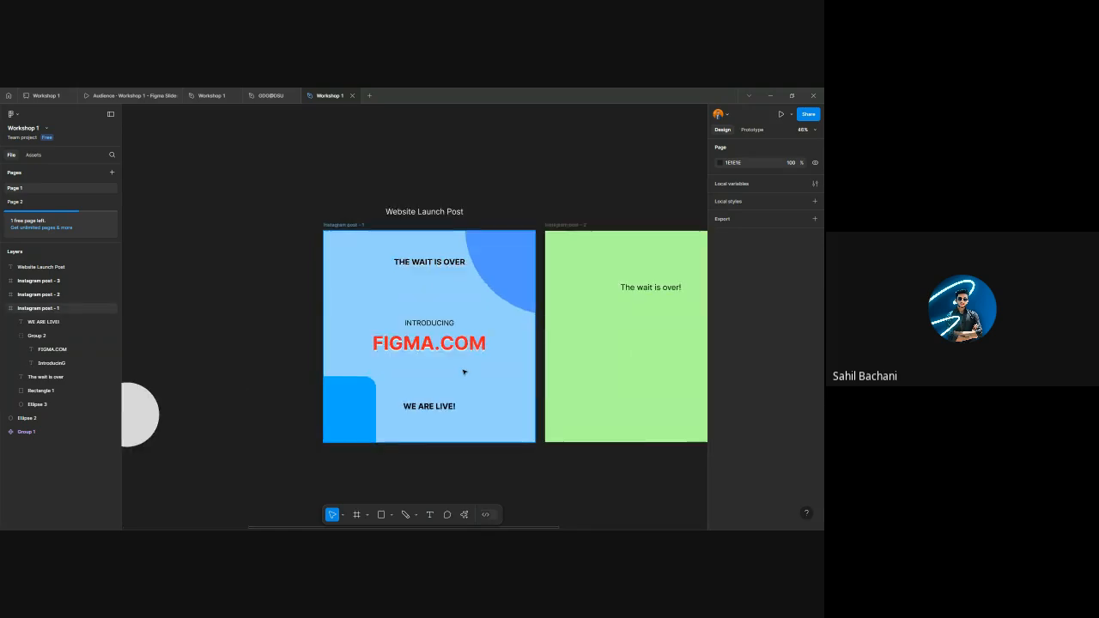
{"action": "scroll", "coordinate": [464, 371], "scroll_direction": "down", "scroll_amount": 3}
{"action": "scroll", "coordinate": [445, 366], "scroll_direction": "up", "scroll_amount": 5}
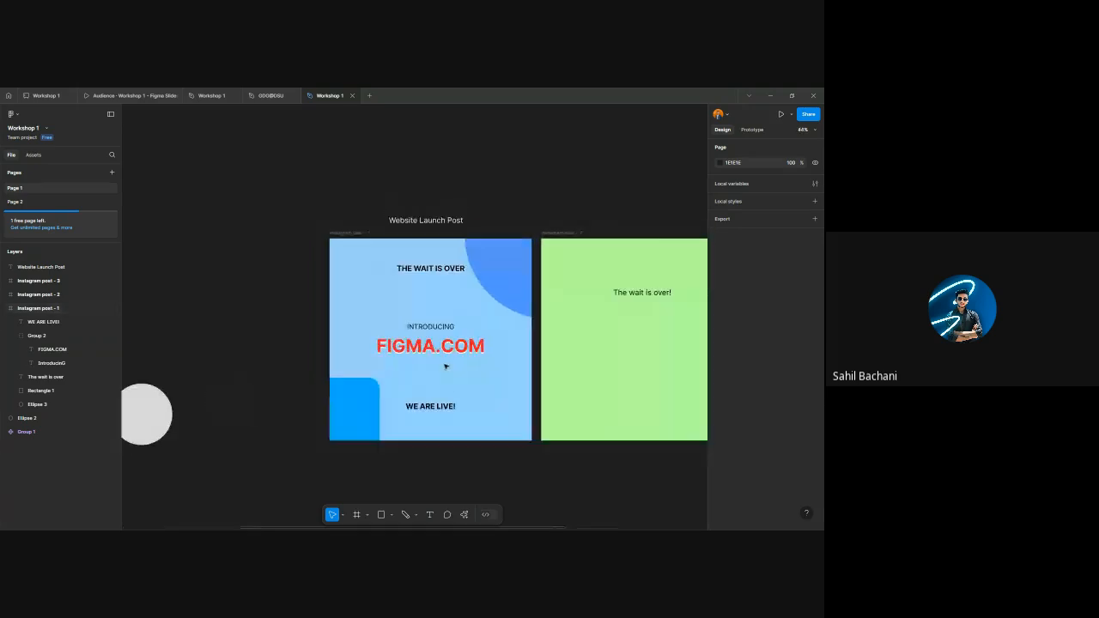
- Change the FIGMA.COM text's fill to a linear blue gradient starting at 0004FF and rotate it to run vertically
{"action": "scroll", "coordinate": [445, 366], "scroll_direction": "down", "scroll_amount": 2}
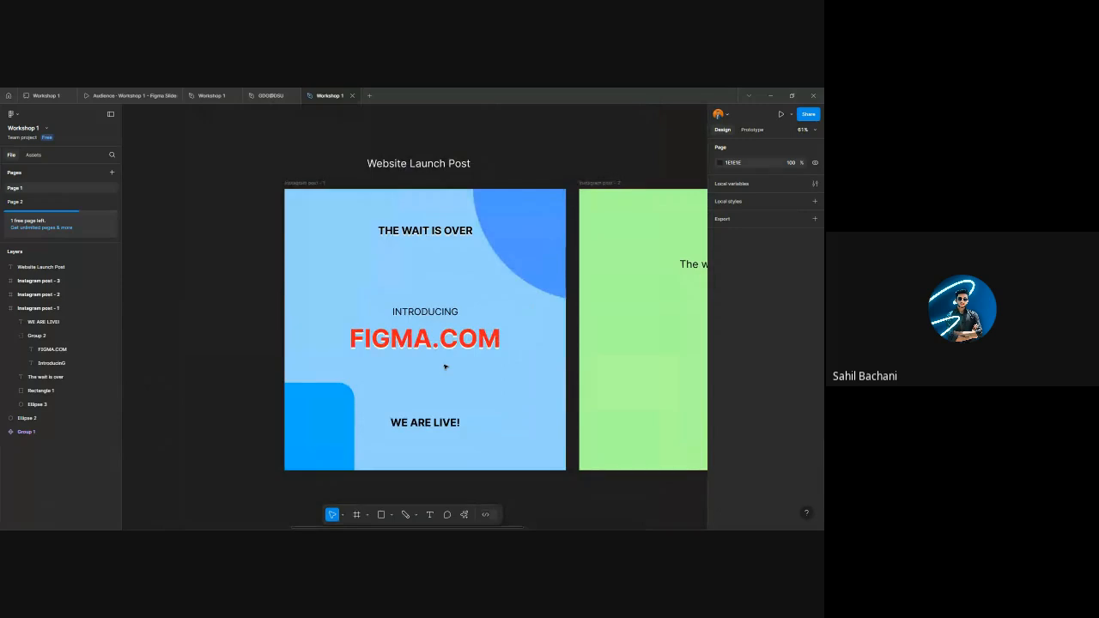
{"action": "scroll", "coordinate": [430, 352], "scroll_direction": "up", "scroll_amount": 2}
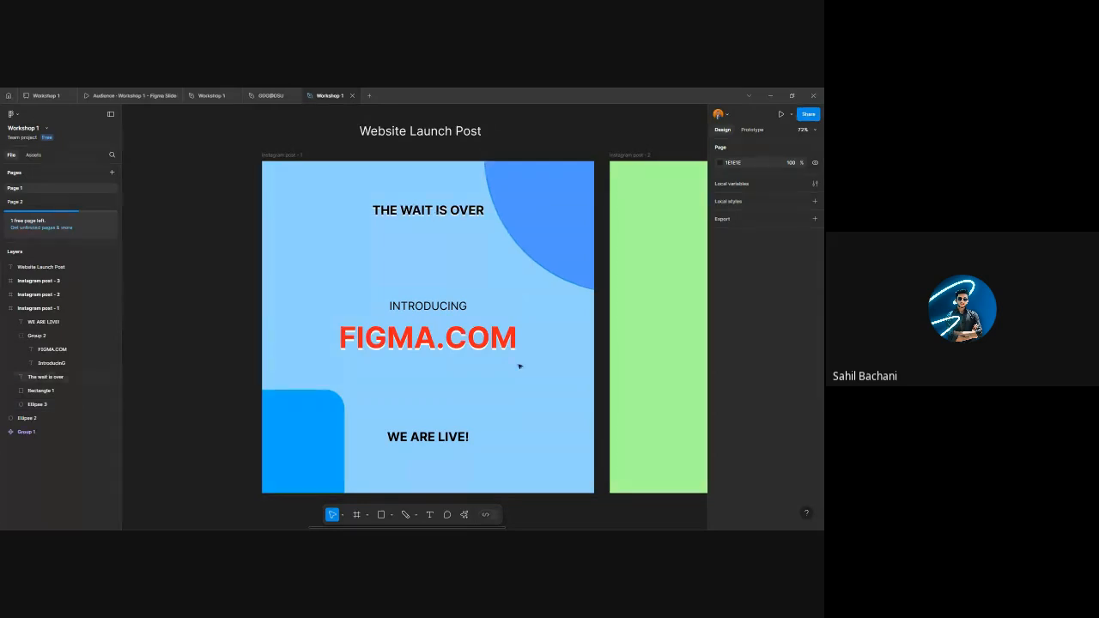
{"action": "left_click", "coordinate": [470, 346]}
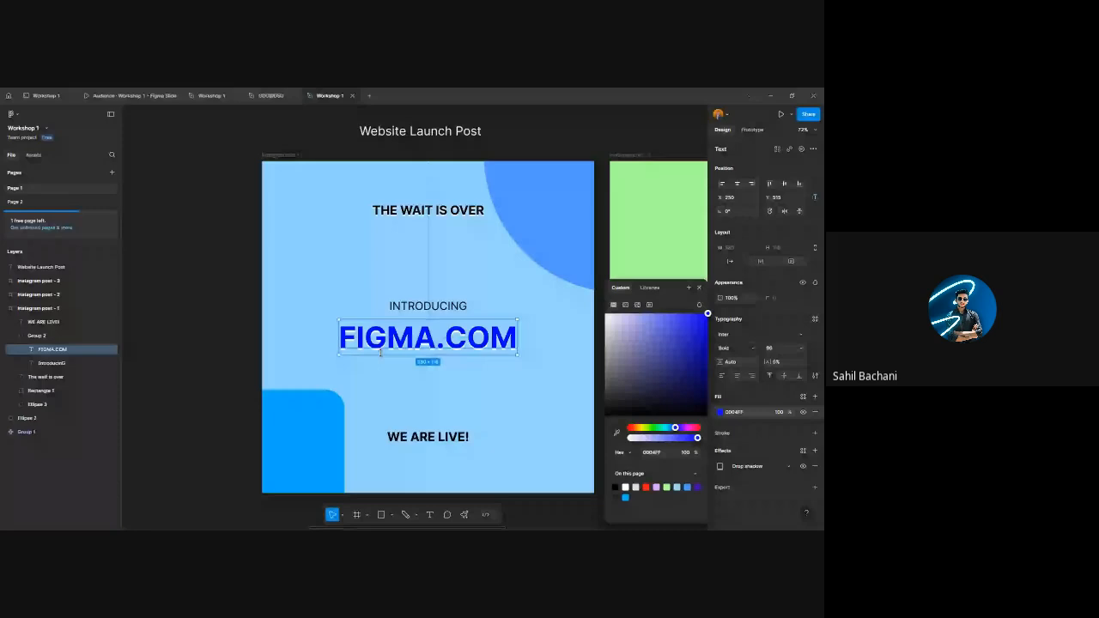
{"action": "scroll", "coordinate": [432, 358], "scroll_direction": "down", "scroll_amount": 1}
{"action": "left_click", "coordinate": [432, 357]}
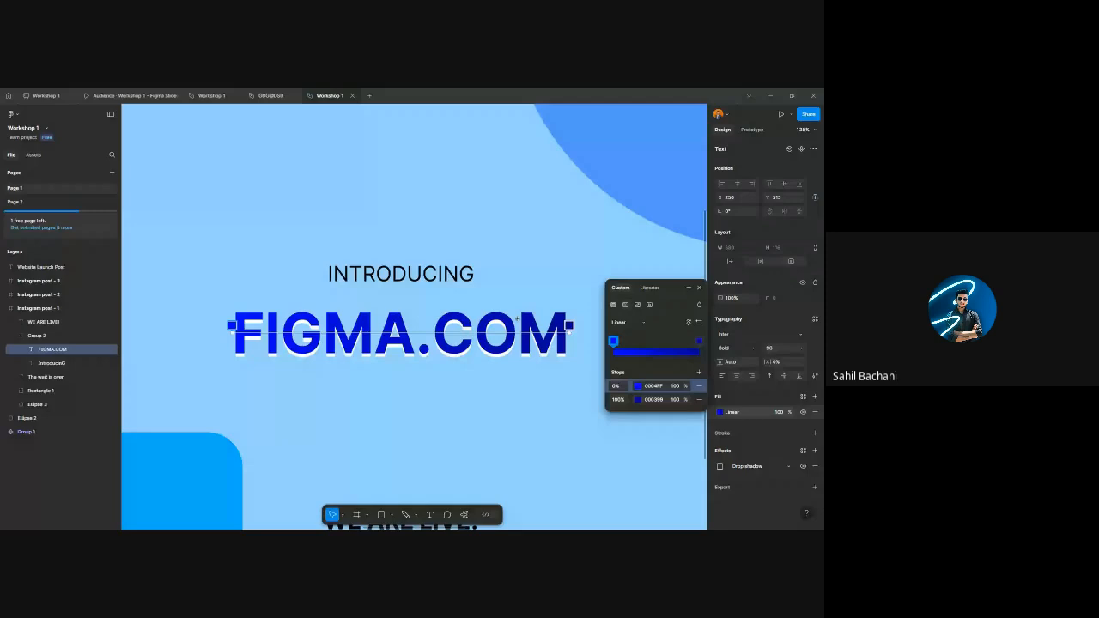
{"action": "left_click", "coordinate": [688, 322]}
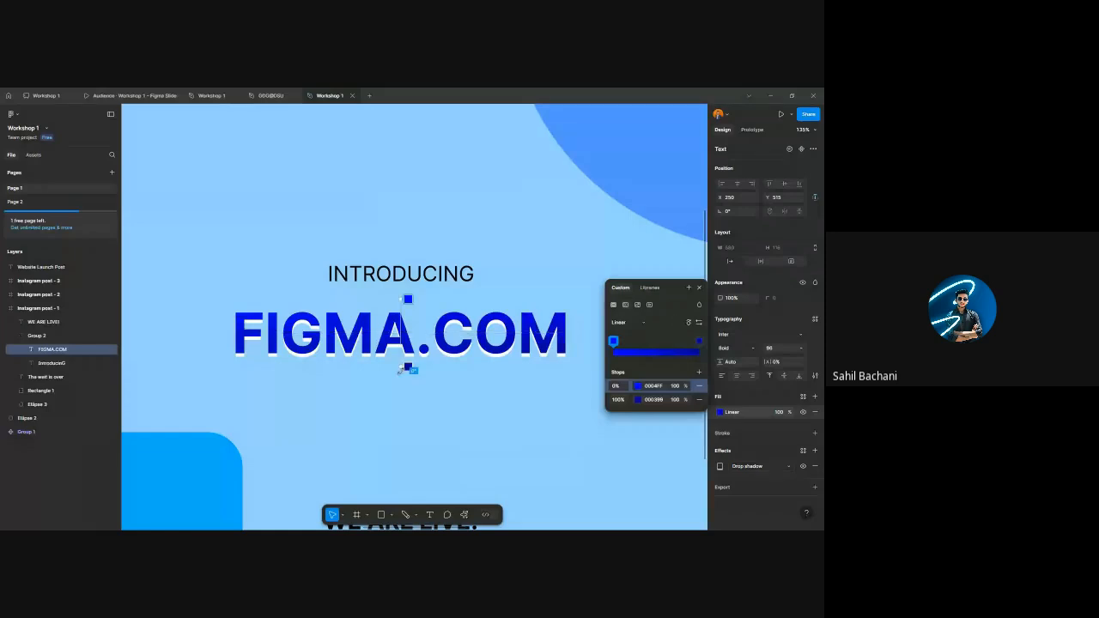
- Recolour the FIGMA.COM gradient with a brighter blue start stop and a dark navy blue end stop
{"action": "left_click", "coordinate": [408, 369]}
{"action": "left_click", "coordinate": [520, 320]}
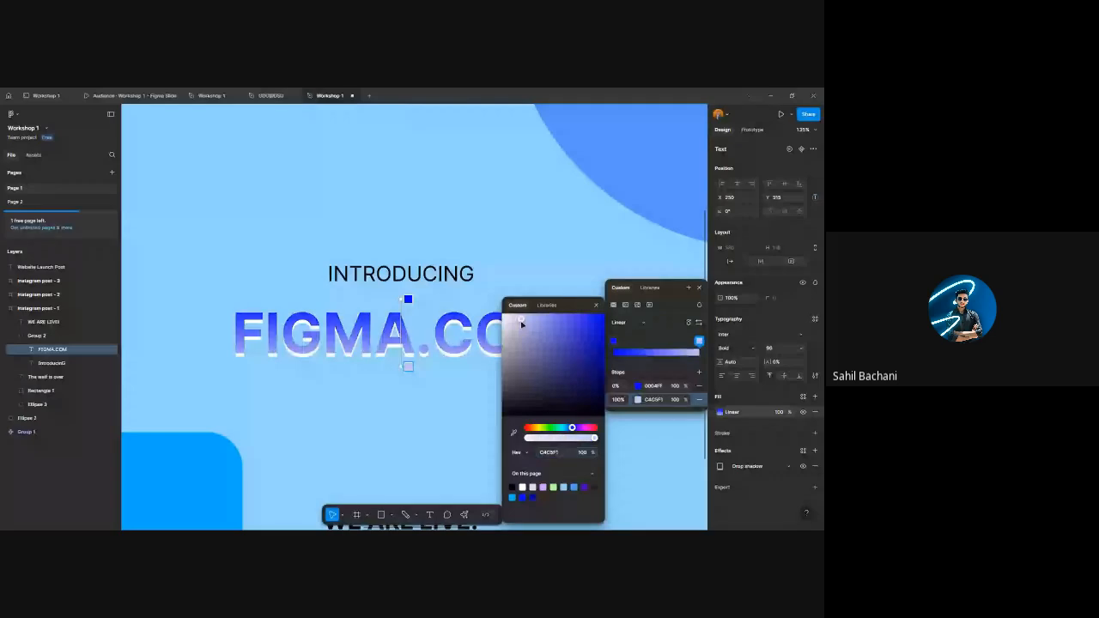
{"action": "left_click_drag", "start_coordinate": [520, 324], "coordinate": [499, 438]}
{"action": "left_click", "coordinate": [539, 341]}
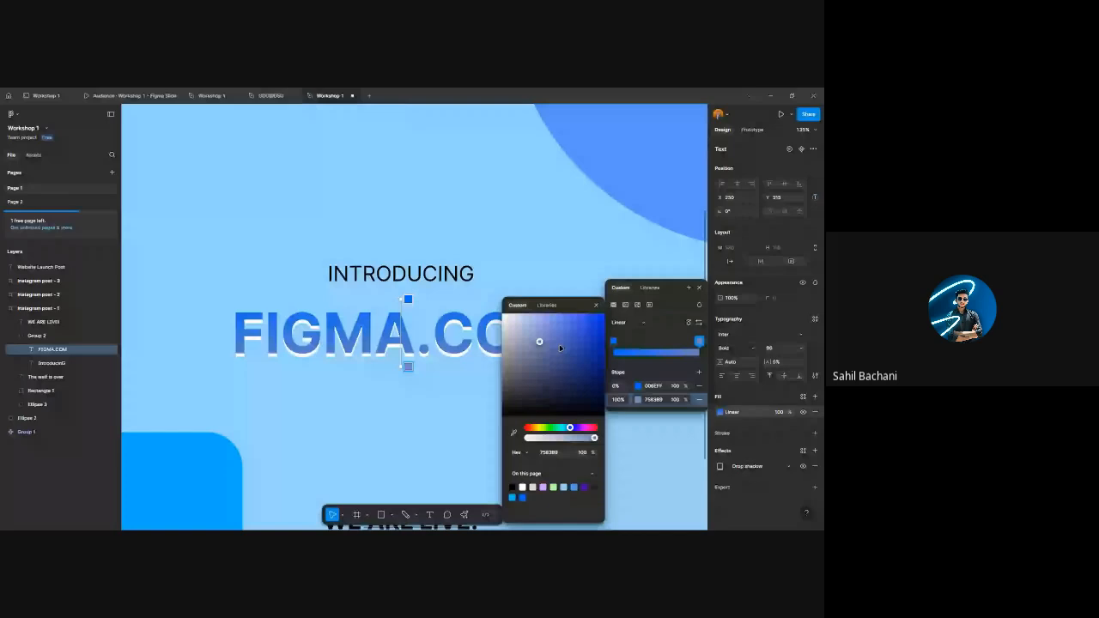
{"action": "left_click_drag", "start_coordinate": [559, 348], "coordinate": [604, 355]}
{"action": "left_click_drag", "start_coordinate": [570, 427], "coordinate": [570, 427]}
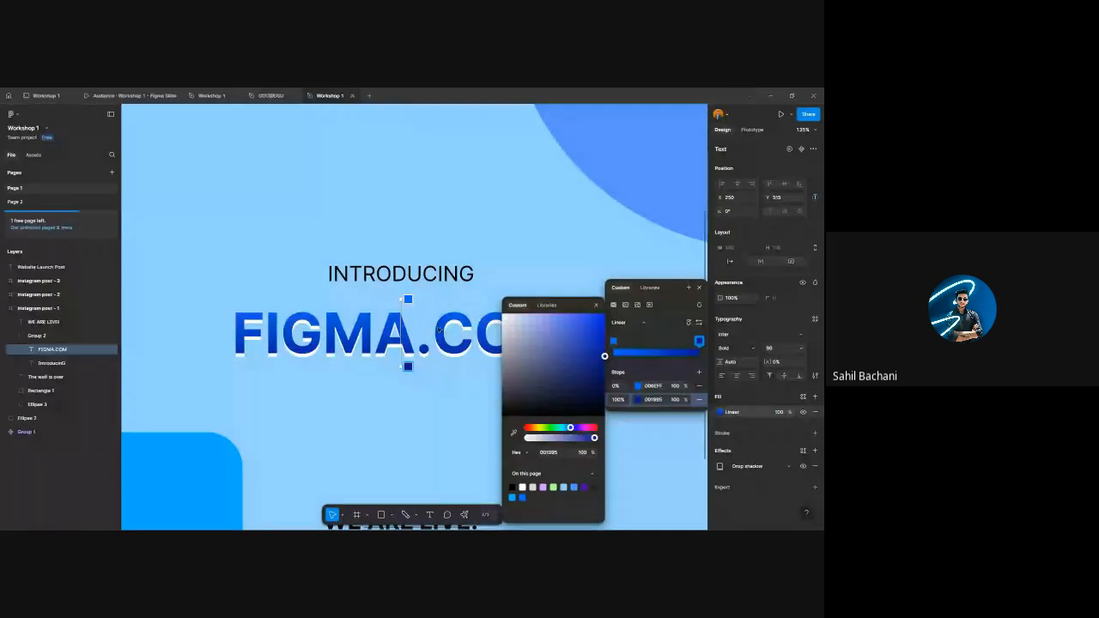
- Pull the FIGMA.COM gradient's start and end points slightly inward, closer to the letters, and deselect the text
{"action": "left_click_drag", "start_coordinate": [408, 300], "coordinate": [401, 307]}
{"action": "left_click_drag", "start_coordinate": [408, 367], "coordinate": [402, 361]}
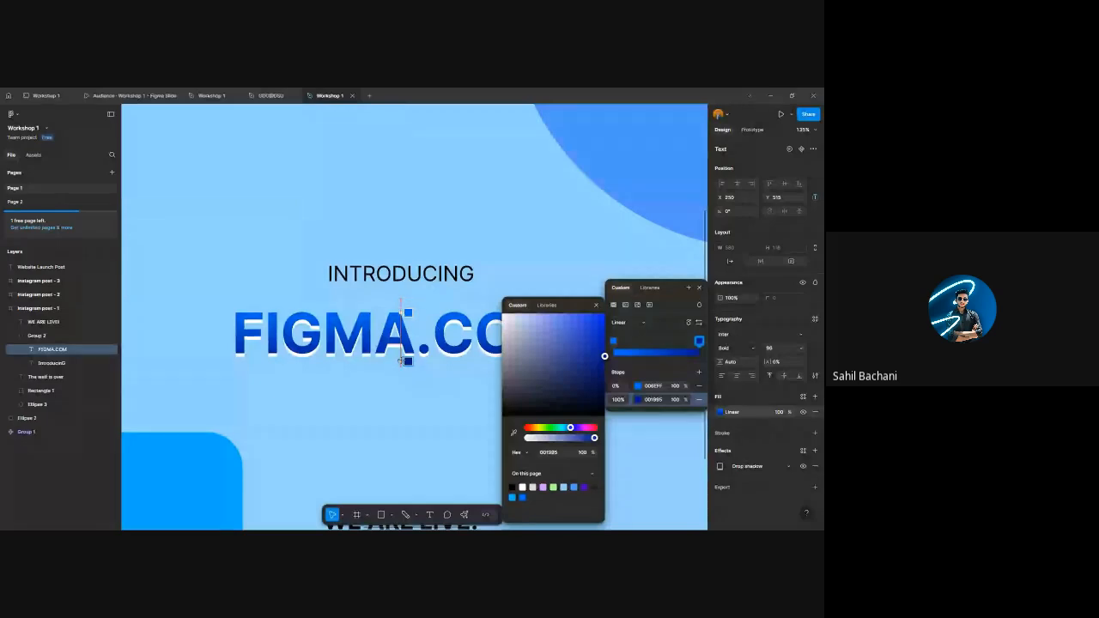
{"action": "key", "text": "Escape"}
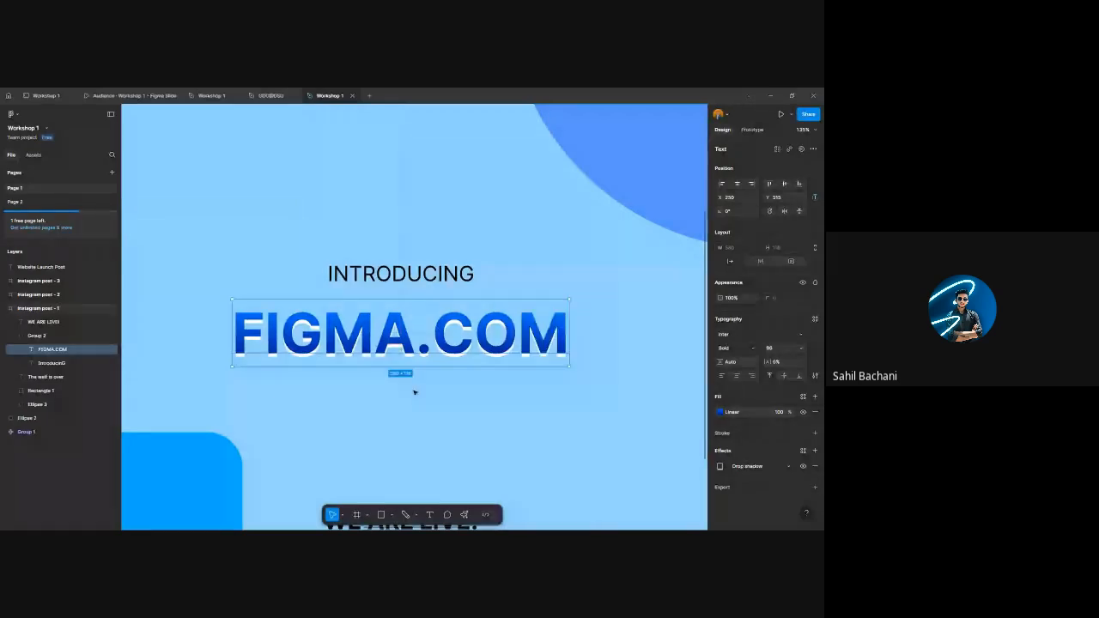
{"action": "left_click", "coordinate": [414, 392]}
{"action": "scroll", "coordinate": [420, 399], "scroll_direction": "down", "scroll_amount": 5}
{"action": "scroll", "coordinate": [437, 322], "scroll_direction": "down", "scroll_amount": 2}
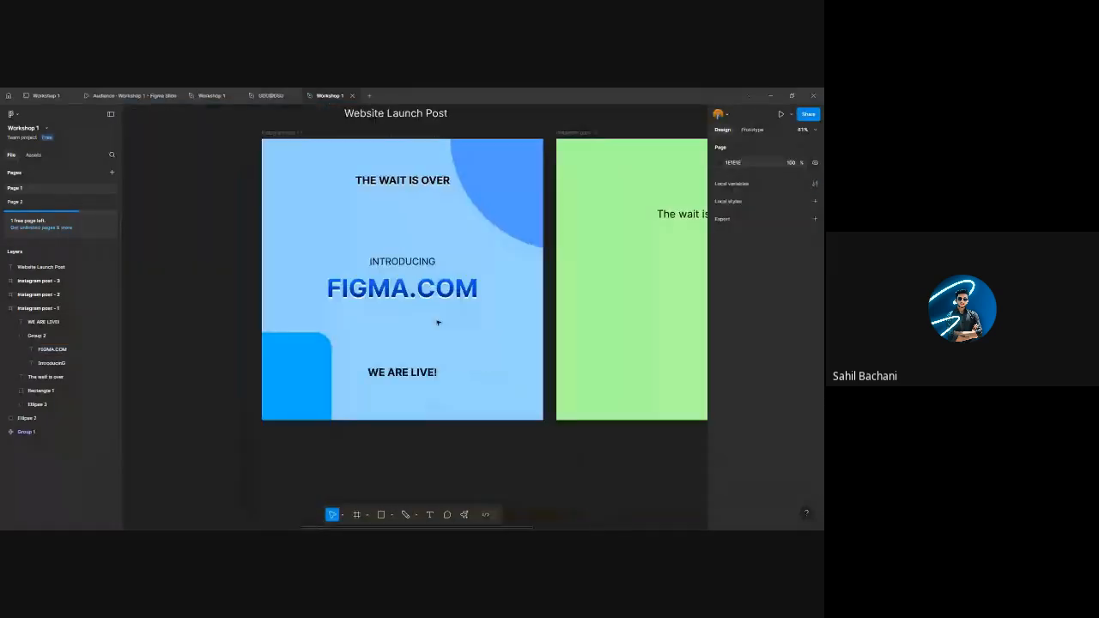
{"action": "scroll", "coordinate": [469, 493], "scroll_direction": "up", "scroll_amount": 1}
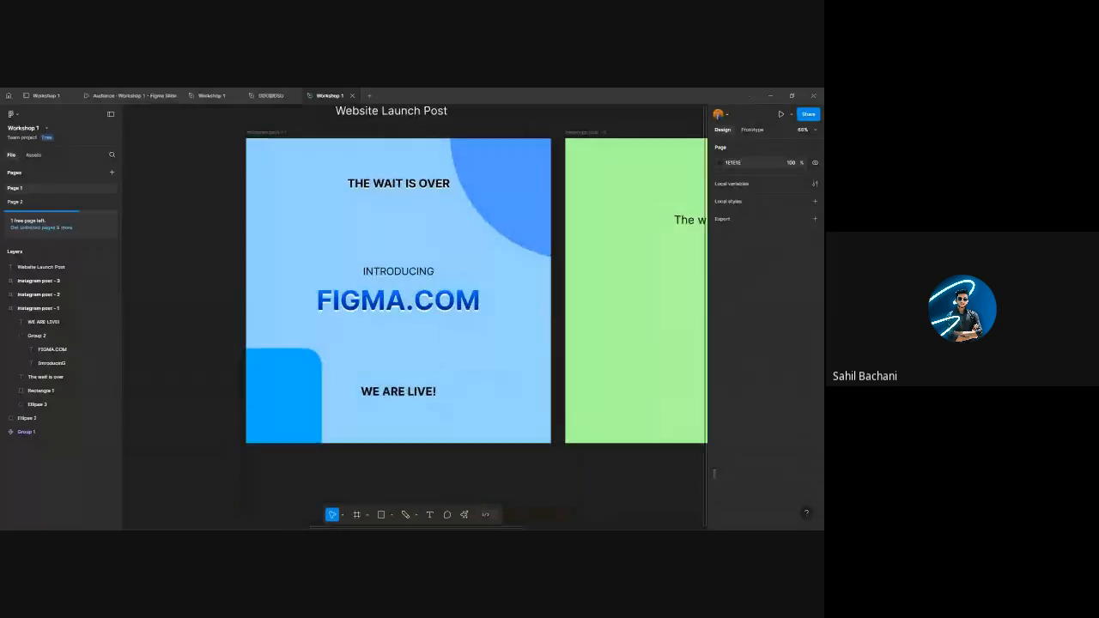
{"action": "scroll", "coordinate": [507, 389], "scroll_direction": "up", "scroll_amount": 1}
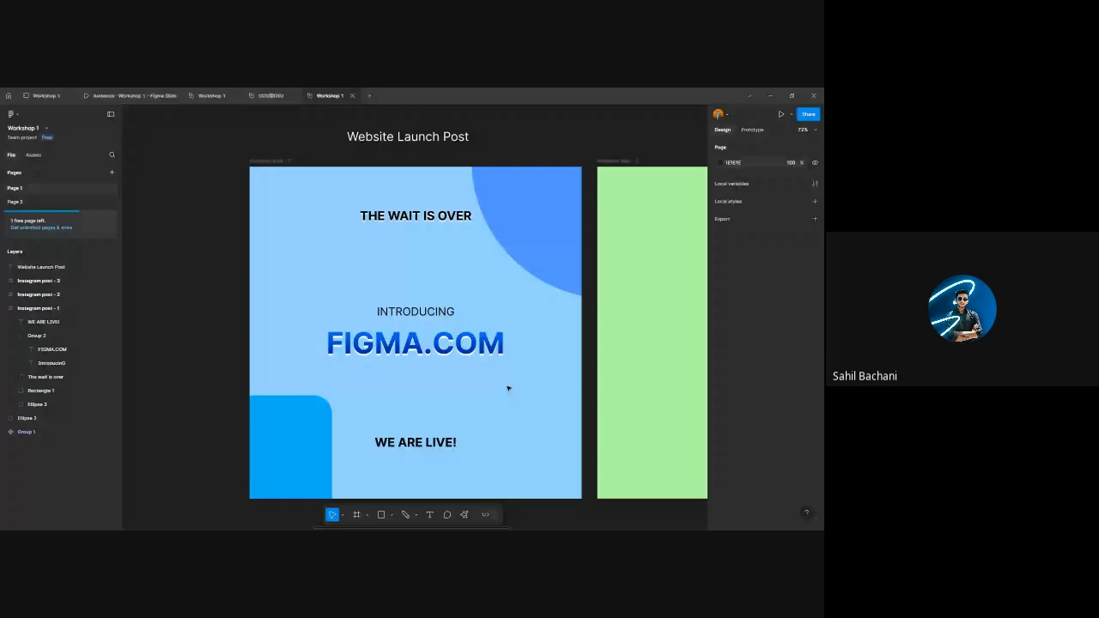
{"action": "left_click", "coordinate": [433, 220]}
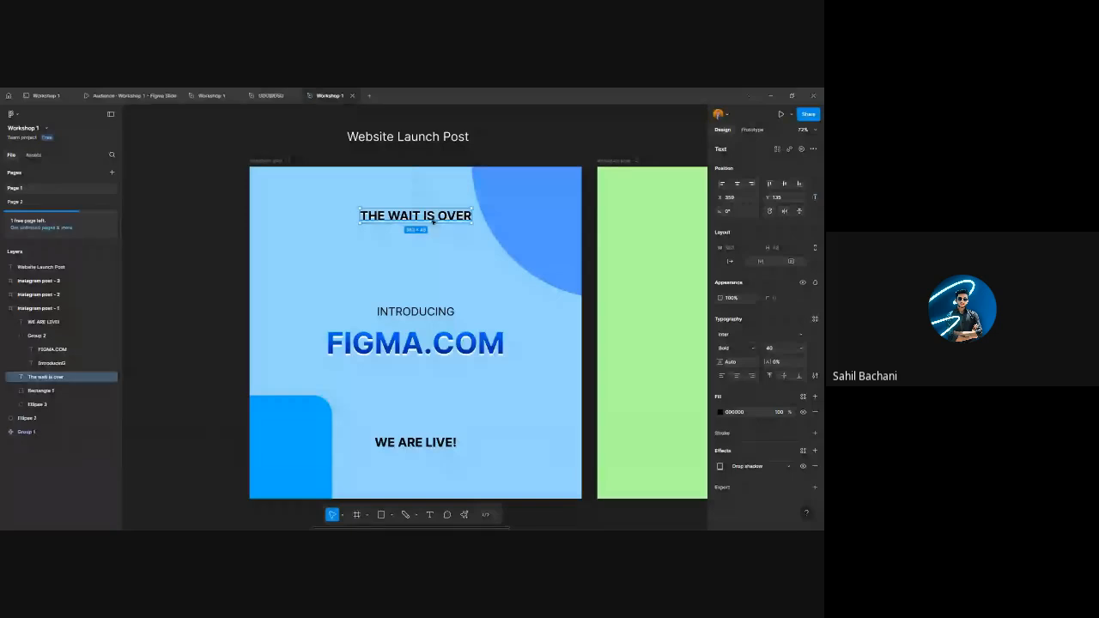
{"action": "double_click", "coordinate": [469, 352]}
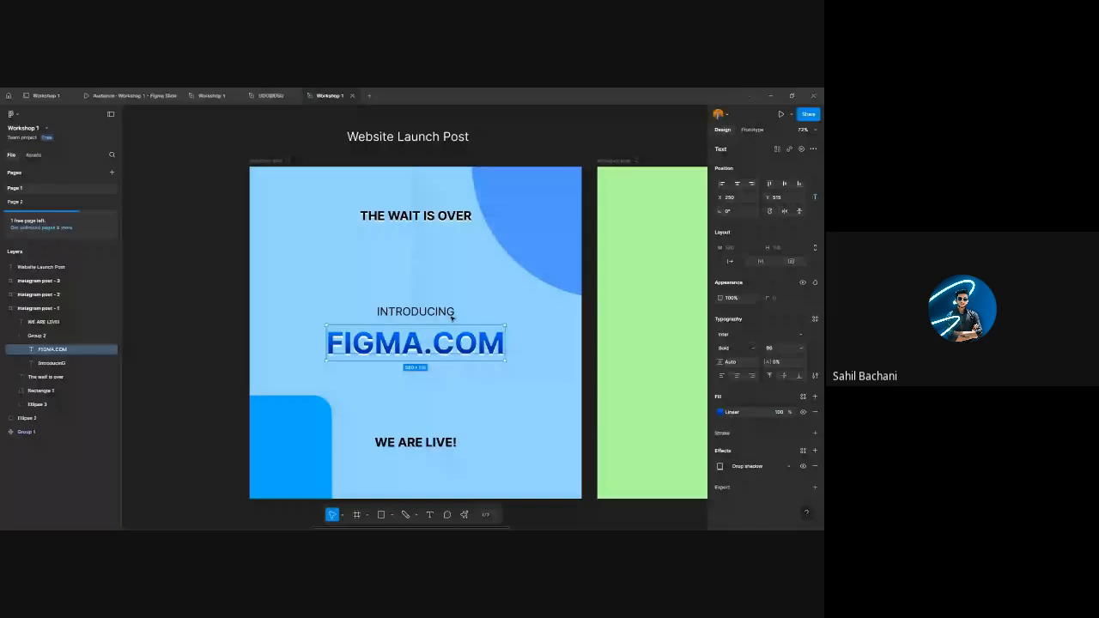
{"action": "key", "text": "Escape"}
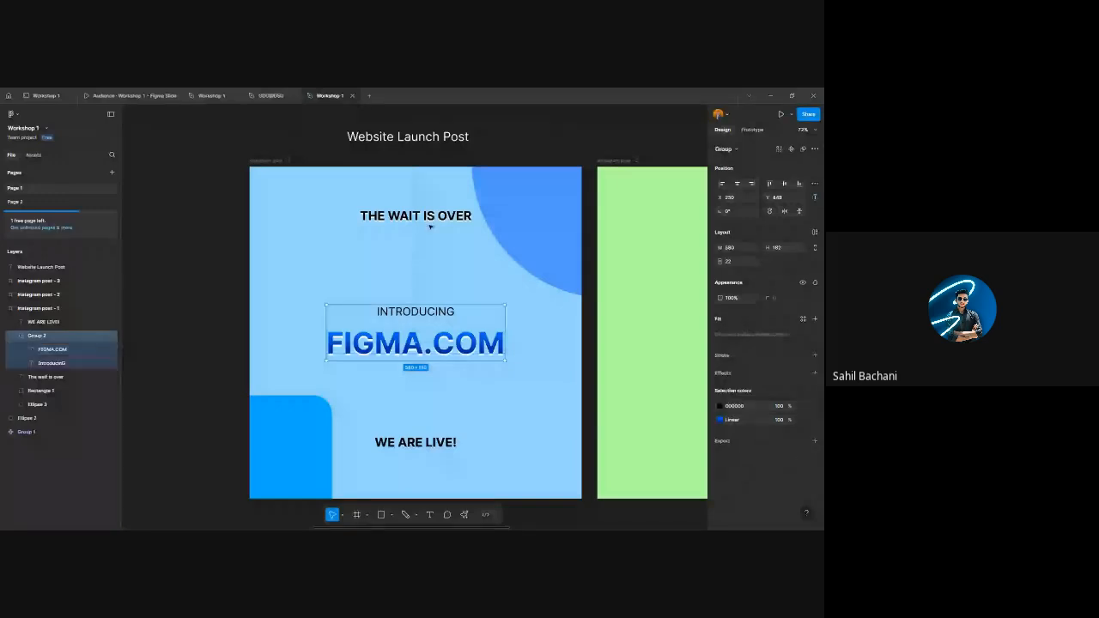
{"action": "key", "text": "Escape"}
{"action": "scroll", "coordinate": [422, 351], "scroll_direction": "up", "scroll_amount": 2}
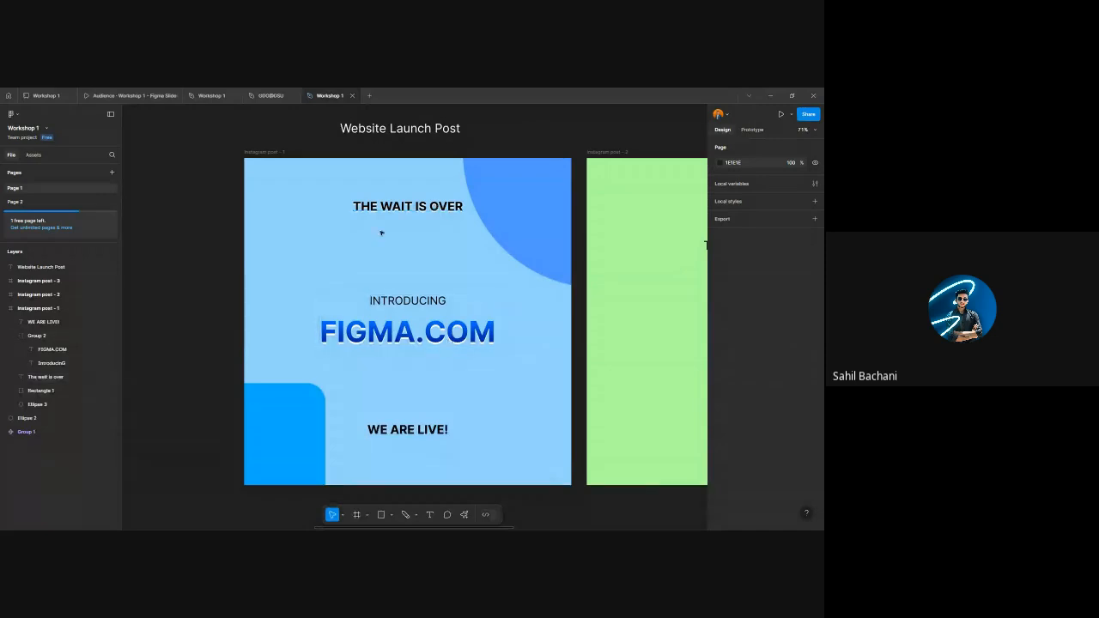
{"action": "left_click", "coordinate": [412, 209]}
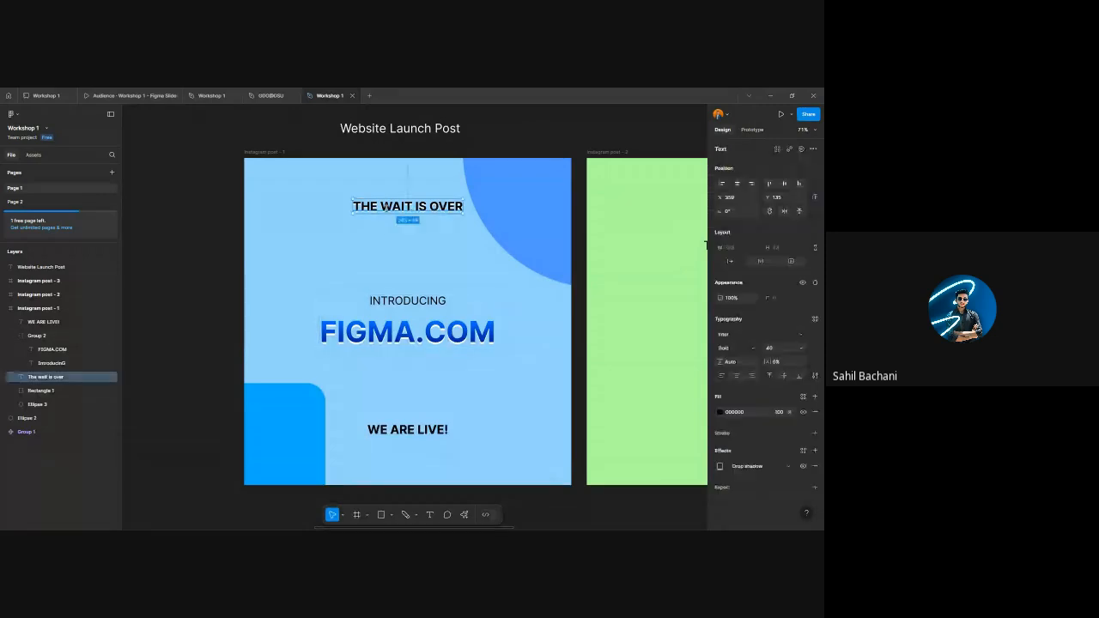
{"action": "left_click", "coordinate": [406, 249]}
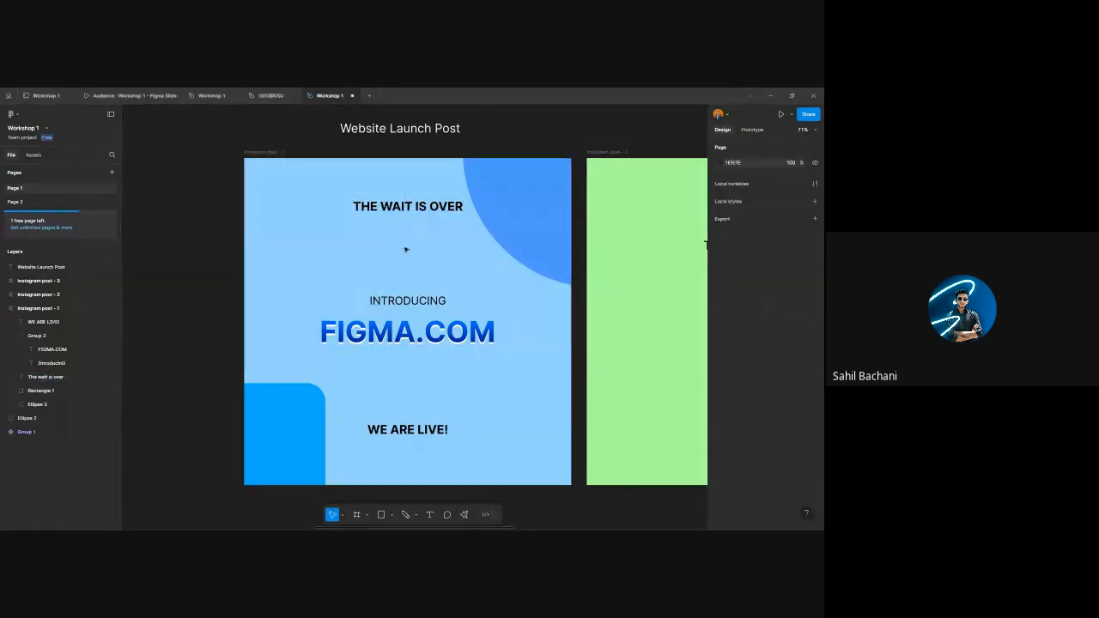
{"action": "scroll", "coordinate": [405, 249], "scroll_direction": "down", "scroll_amount": 5}
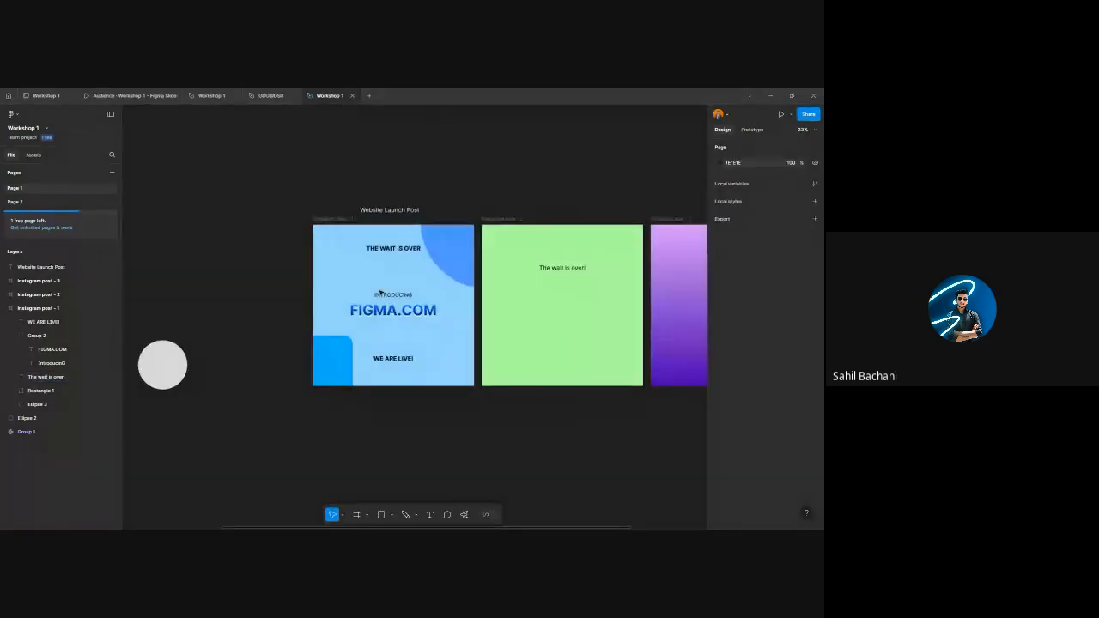
{"action": "scroll", "coordinate": [380, 291], "scroll_direction": "up", "scroll_amount": 3}
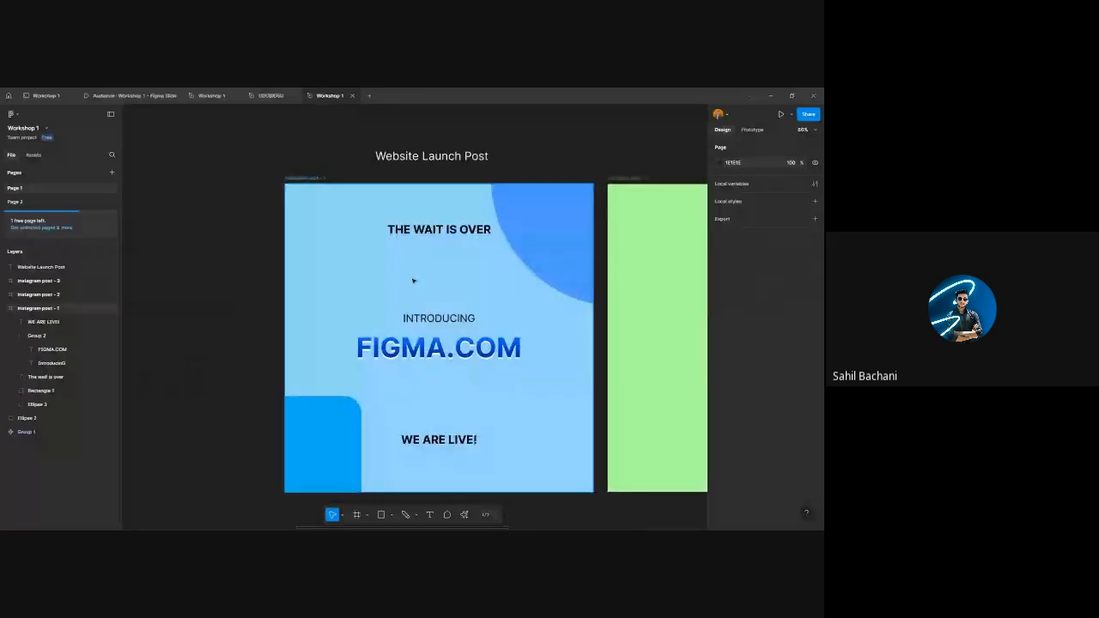
{"action": "scroll", "coordinate": [463, 290], "scroll_direction": "down", "scroll_amount": 1}
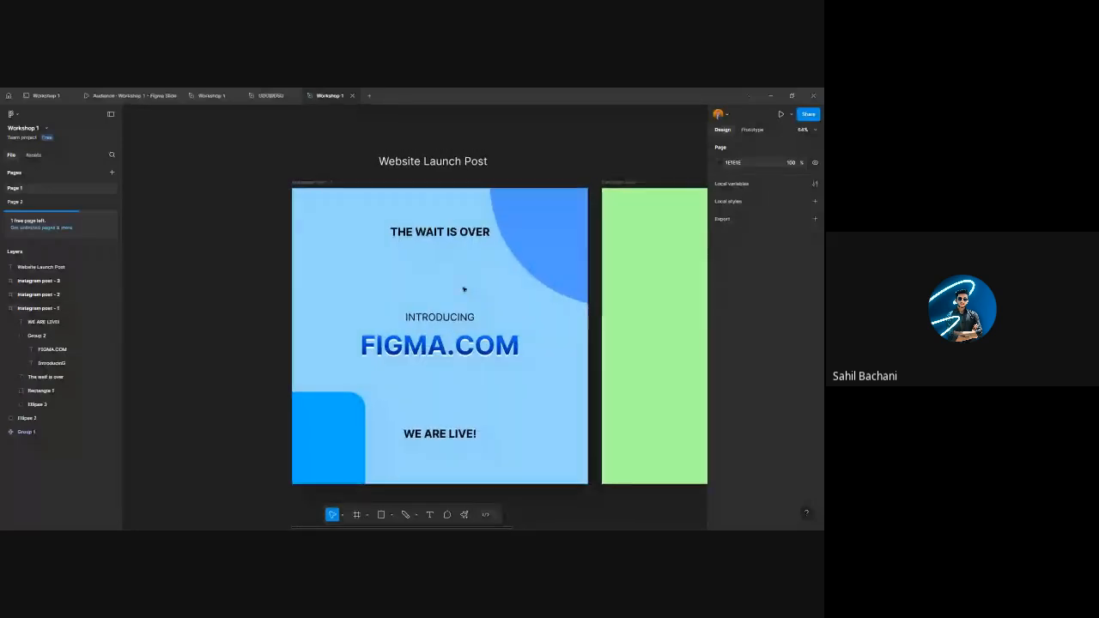
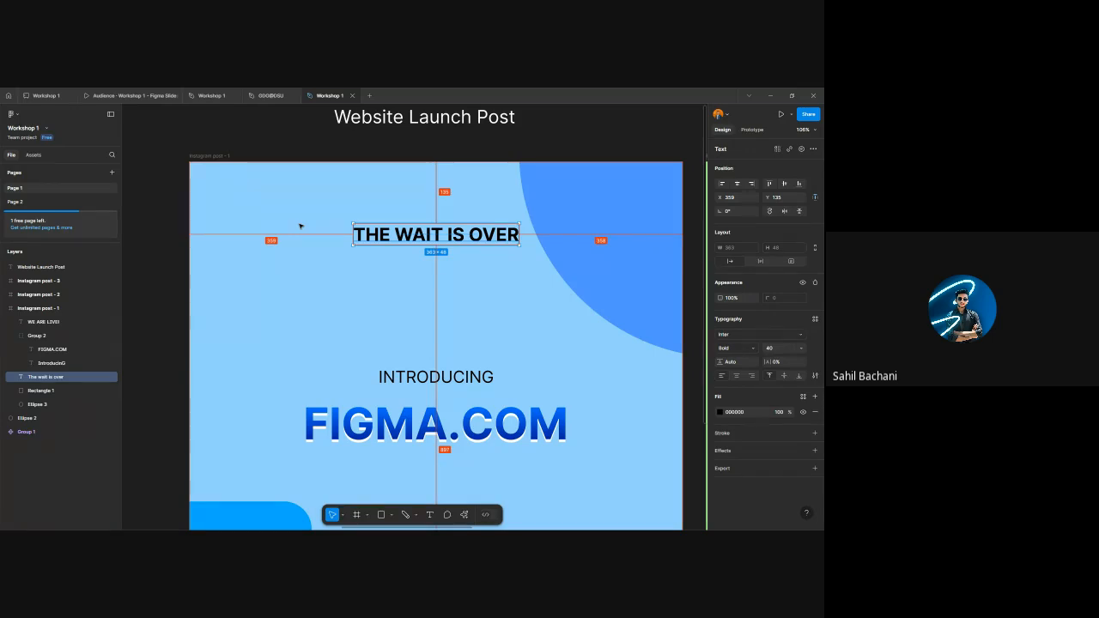
- Nudge the THE WAIT IS OVER text upward to Y 102
{"action": "key", "text": "shift+Up"}
{"action": "key", "text": "shift+Up"}
{"action": "key", "text": "shift+Up"}
{"action": "key", "text": "Up"}
{"action": "key", "text": "Up"}
{"action": "key", "text": "Up"}
{"action": "key", "text": "Up"}
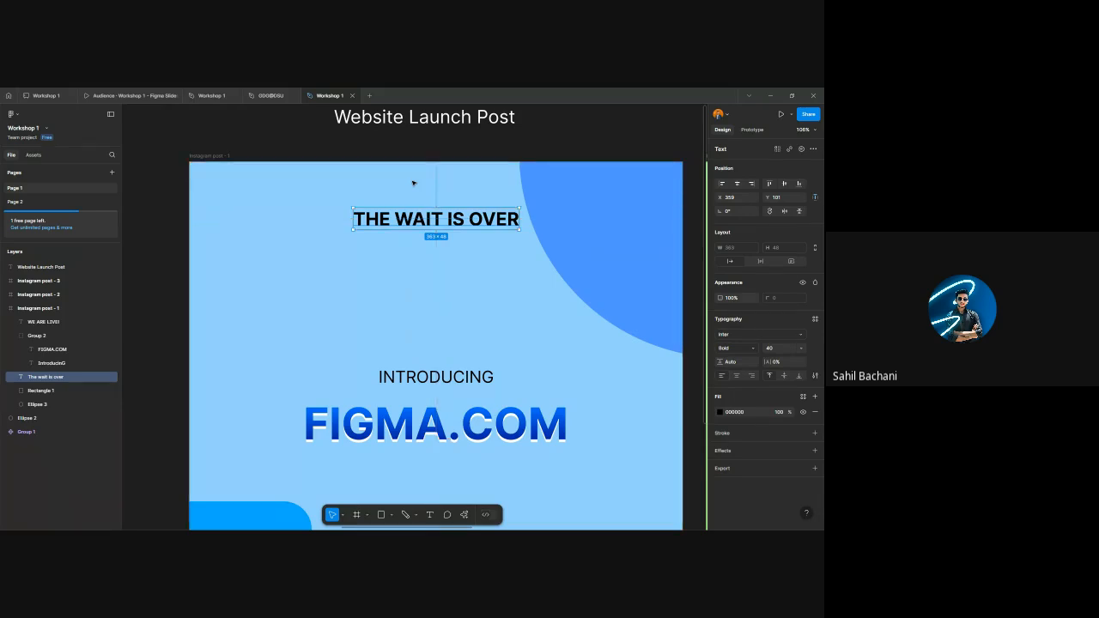
{"action": "key", "text": "Down"}
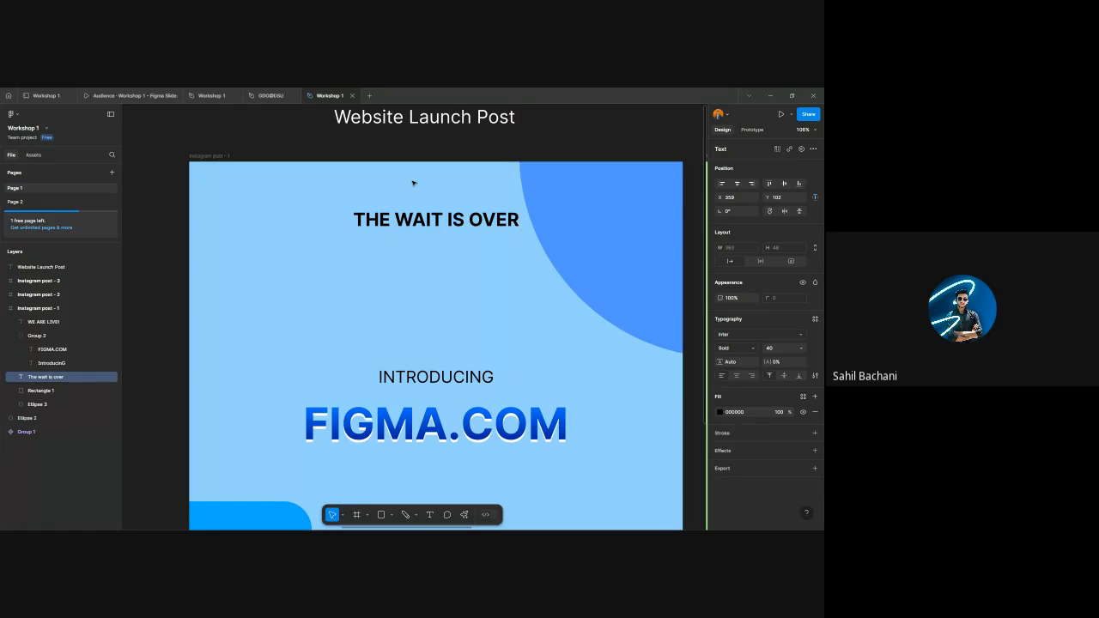
- Nudge the THE WAIT IS OVER text right to X 360 and down to Y 122, and deselect it
{"action": "key", "text": "Right"}
{"action": "key", "text": "Right"}
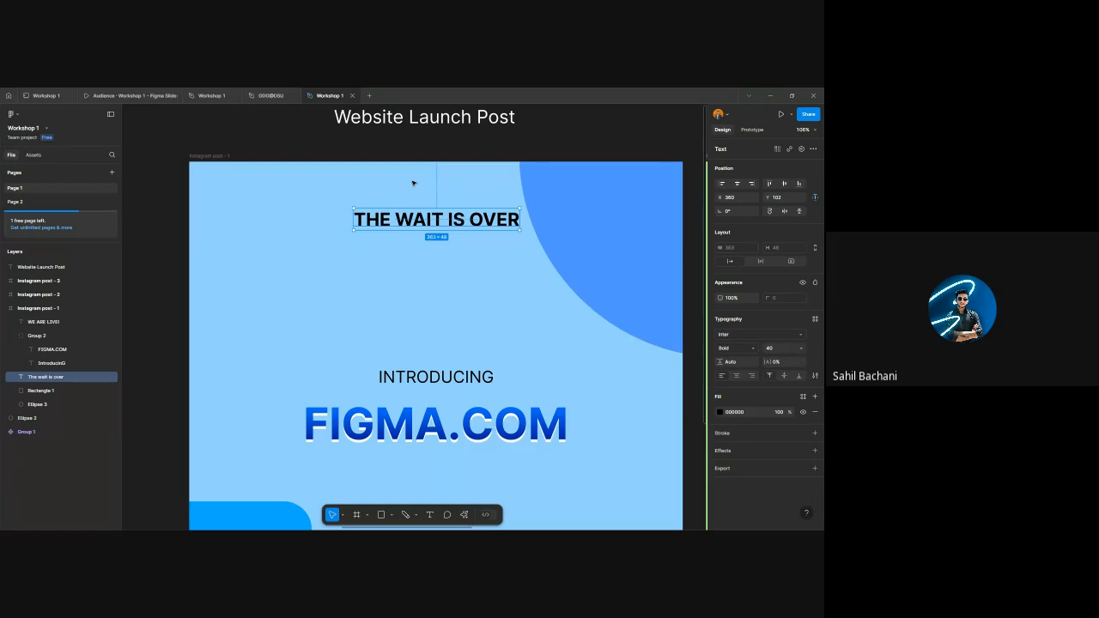
{"action": "key", "text": "shift+Down"}
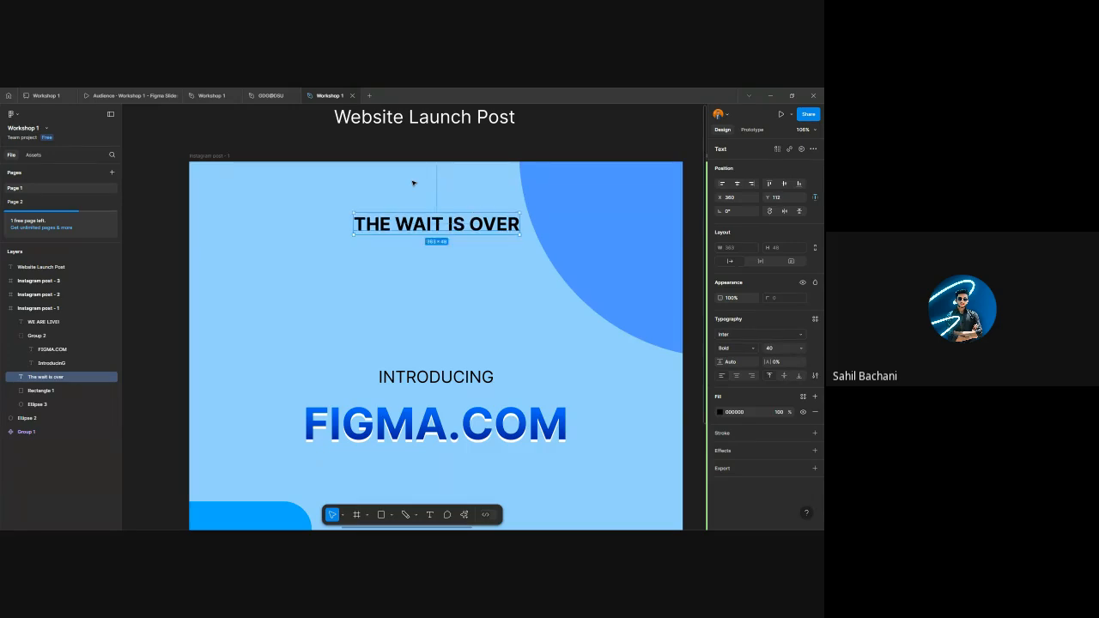
{"action": "key", "text": "alt"}
{"action": "key", "text": "shift+Down"}
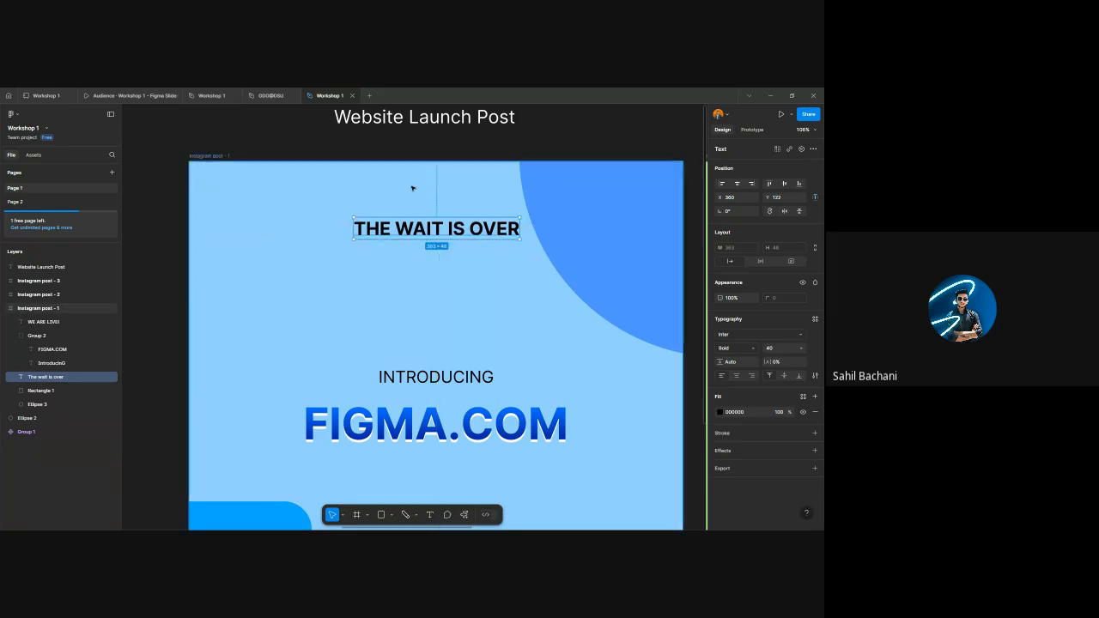
{"action": "scroll", "coordinate": [412, 188], "scroll_direction": "down", "scroll_amount": 3}
{"action": "key", "text": "Escape"}
{"action": "scroll", "coordinate": [549, 184], "scroll_direction": "down", "scroll_amount": 1}
{"action": "scroll", "coordinate": [485, 250], "scroll_direction": "up", "scroll_amount": 1}
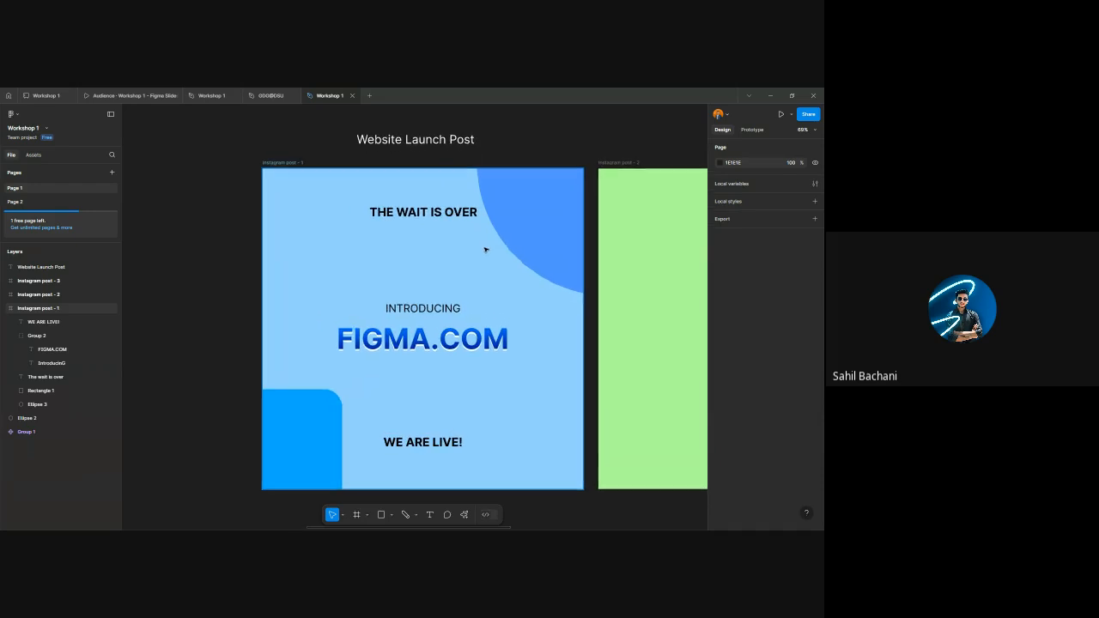
{"action": "left_click", "coordinate": [454, 216]}
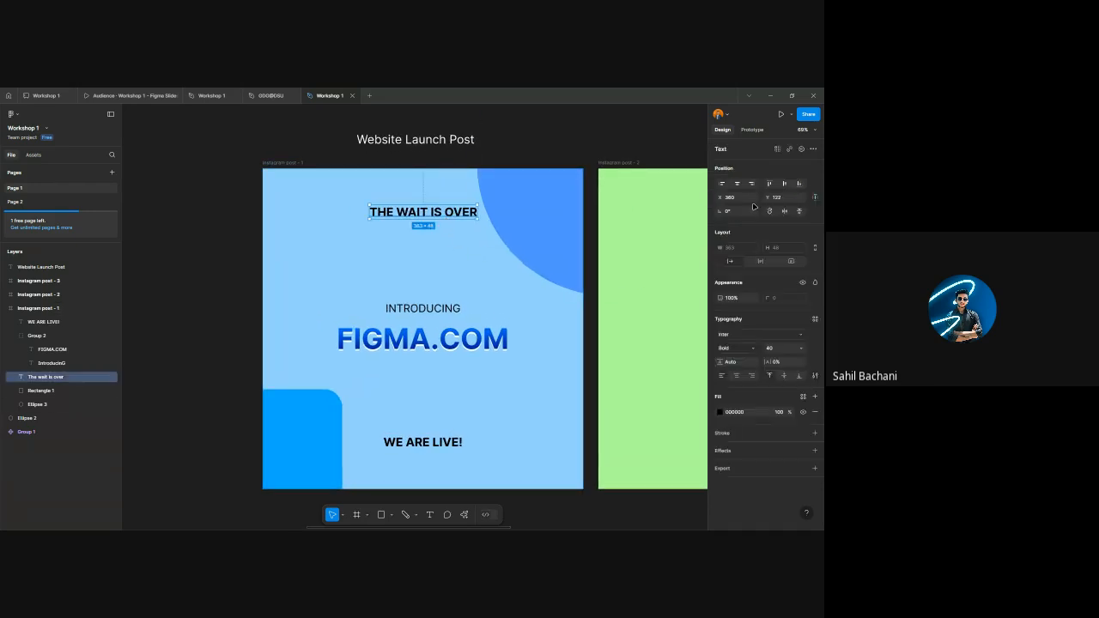
{"action": "left_click", "coordinate": [437, 230]}
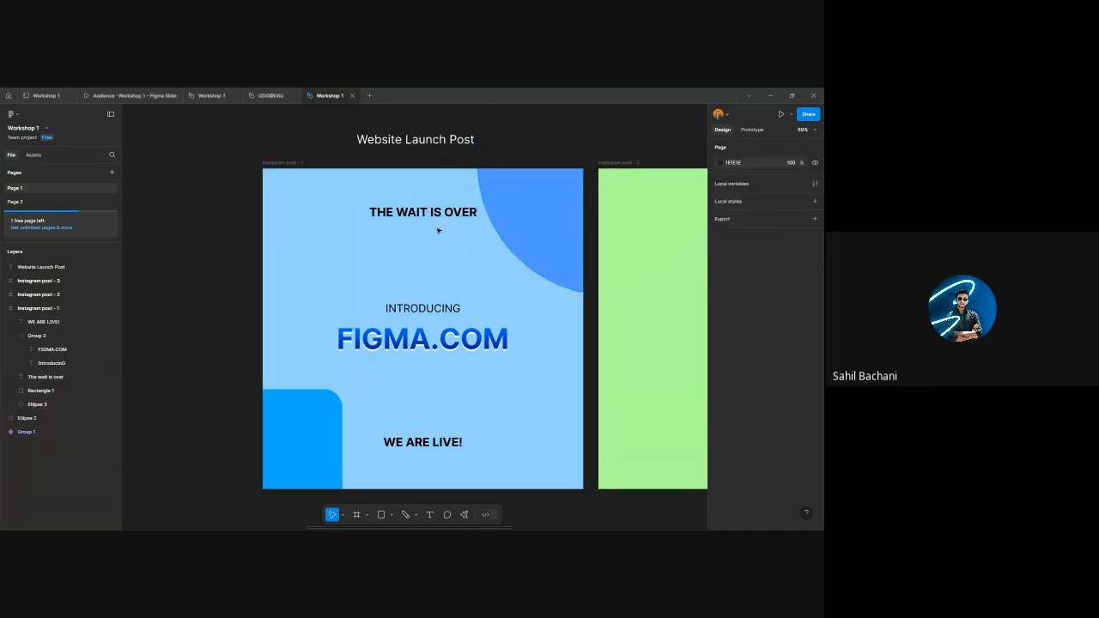
{"action": "scroll", "coordinate": [464, 280], "scroll_direction": "down", "scroll_amount": 1}
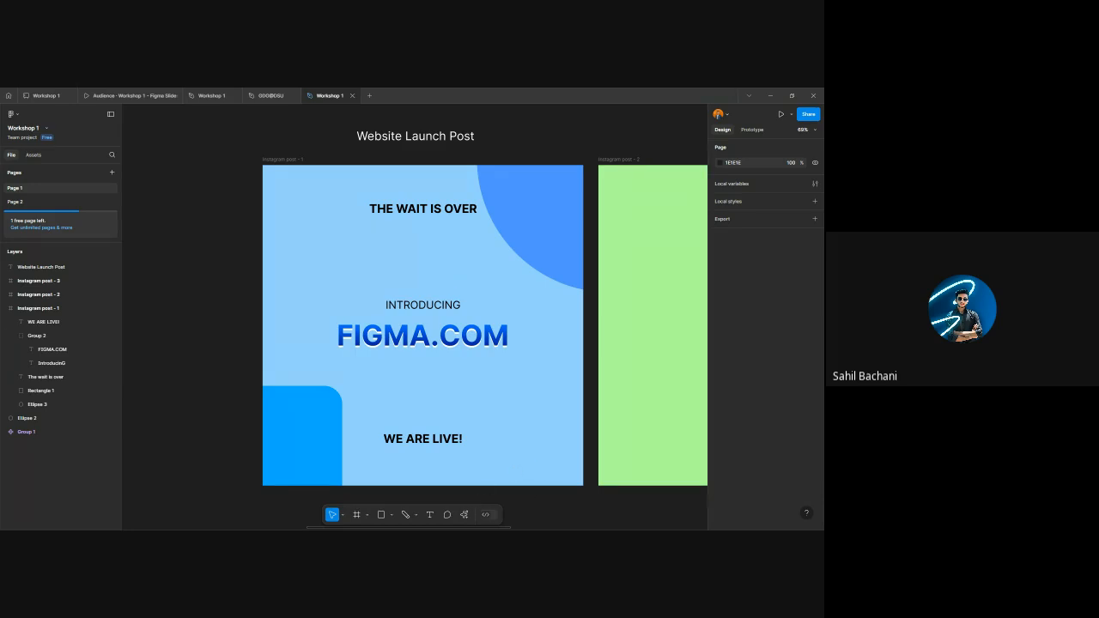
{"action": "scroll", "coordinate": [329, 262], "scroll_direction": "right", "scroll_amount": 1}
{"action": "scroll", "coordinate": [329, 263], "scroll_direction": "down", "scroll_amount": 3}
{"action": "scroll", "coordinate": [329, 262], "scroll_direction": "up", "scroll_amount": 3}
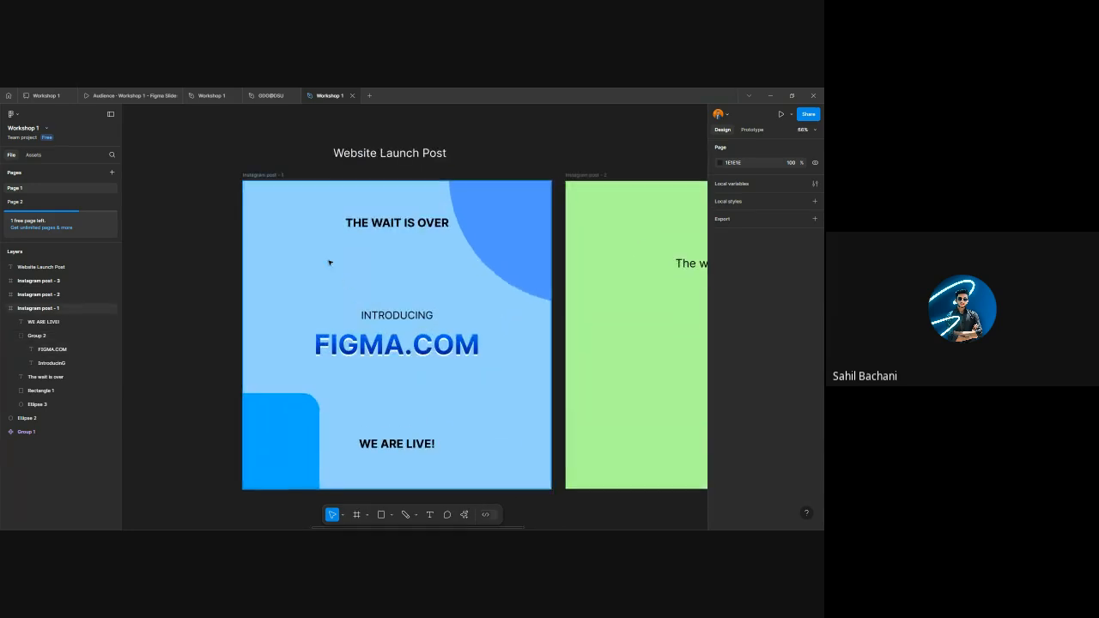
{"action": "scroll", "coordinate": [427, 266], "scroll_direction": "down", "scroll_amount": 3}
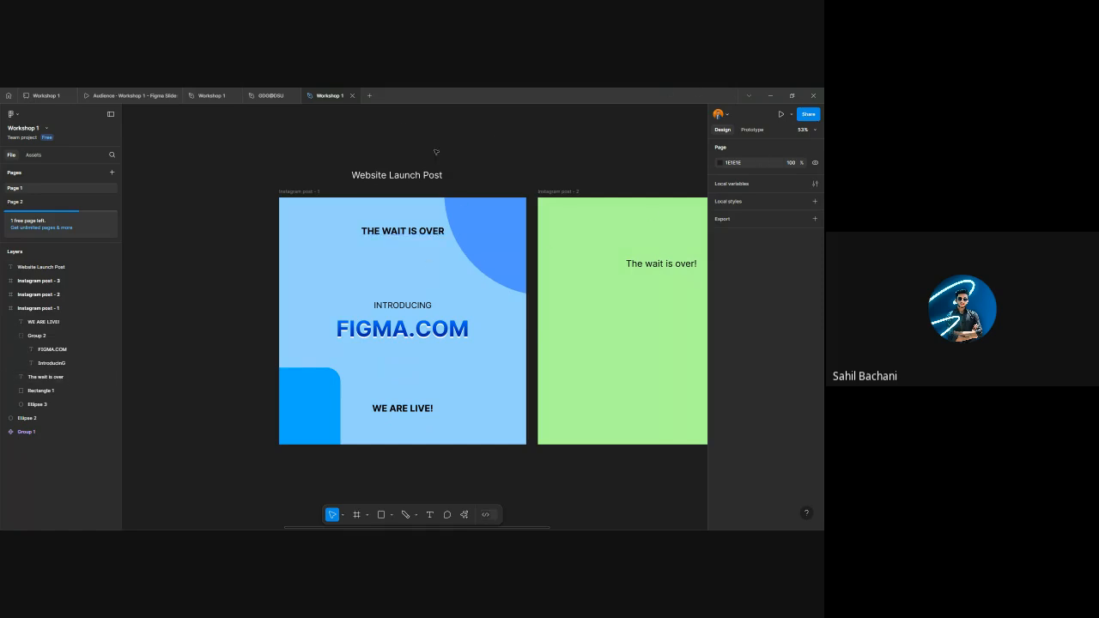
- Set the file's share access to Anyone with View permission, save it, and copy the share link
{"action": "left_click", "coordinate": [806, 117]}
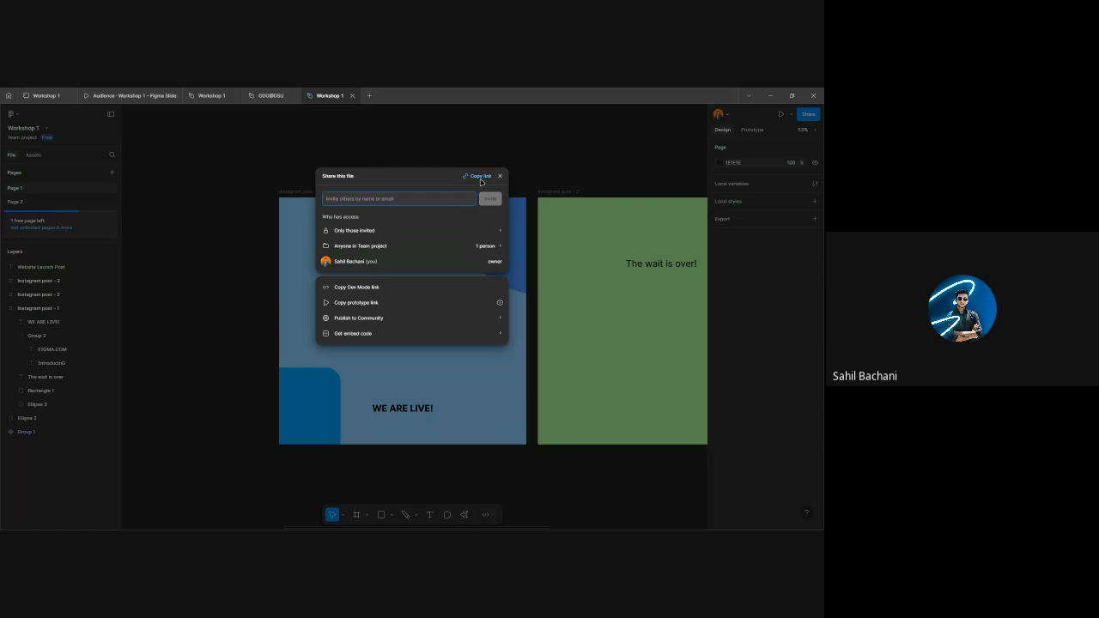
{"action": "left_click", "coordinate": [375, 230]}
{"action": "left_click", "coordinate": [326, 176]}
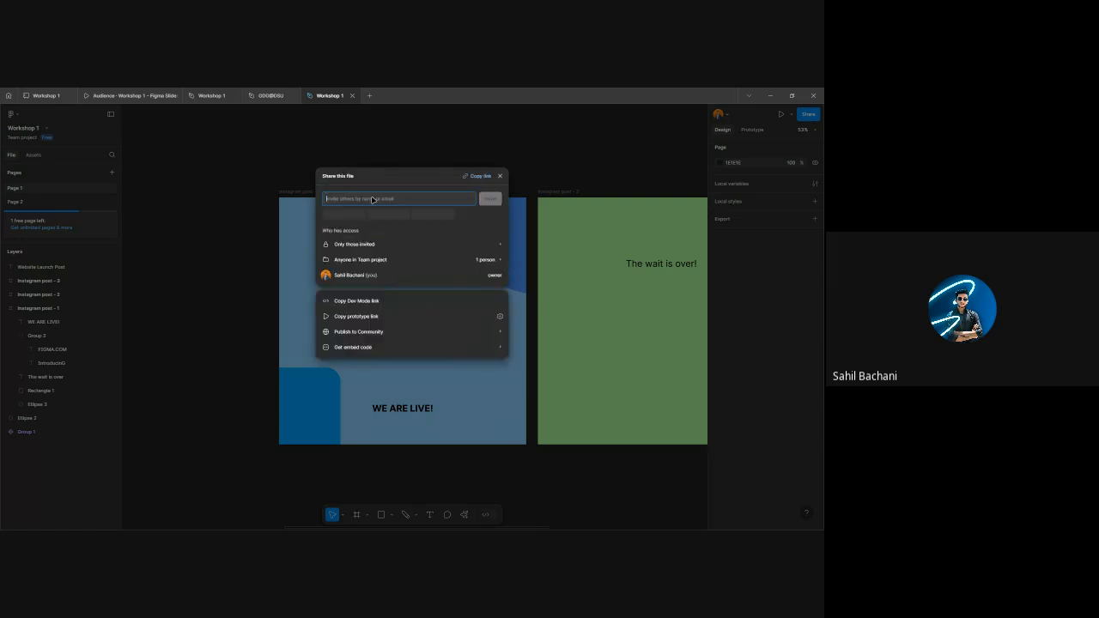
{"action": "left_click", "coordinate": [361, 230]}
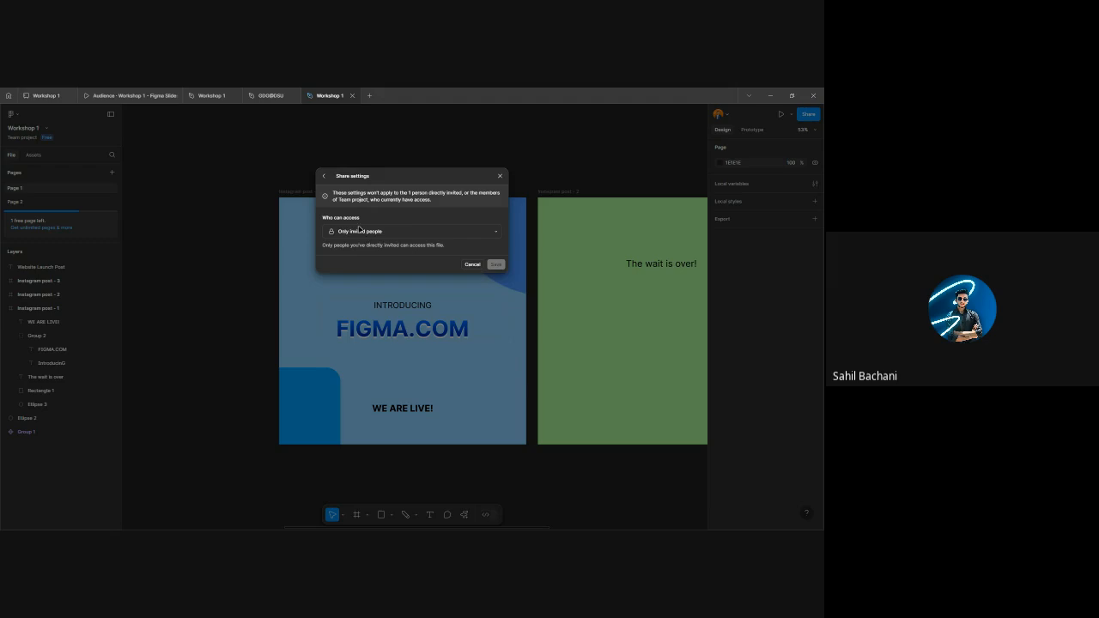
{"action": "left_click", "coordinate": [361, 232]}
{"action": "left_click", "coordinate": [370, 230]}
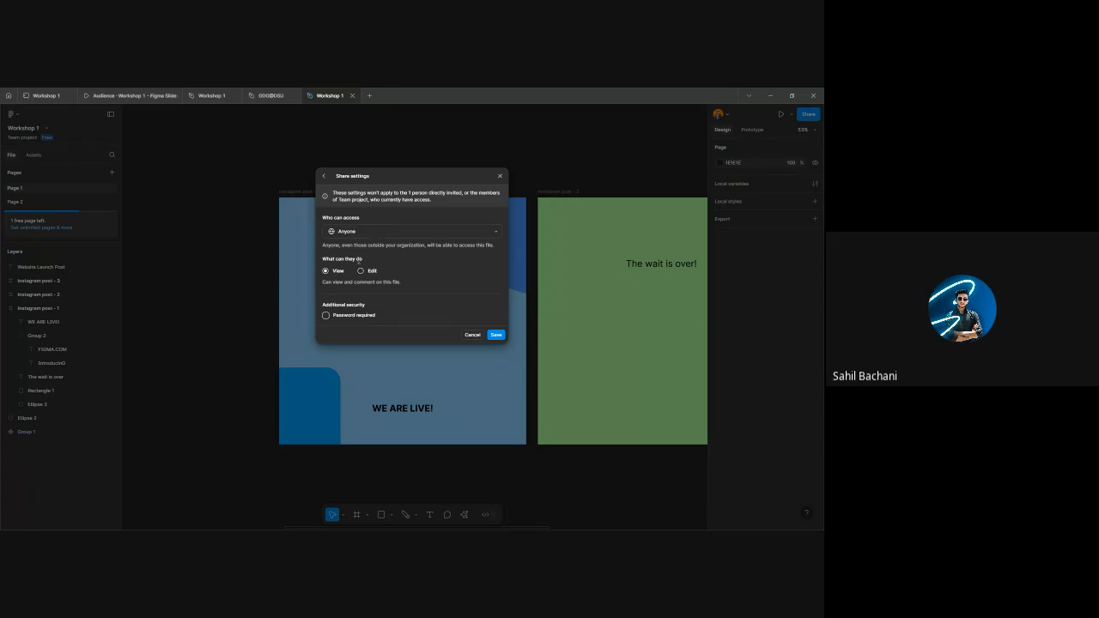
{"action": "left_click", "coordinate": [360, 271]}
{"action": "left_click", "coordinate": [326, 271]}
{"action": "left_click", "coordinate": [495, 334]}
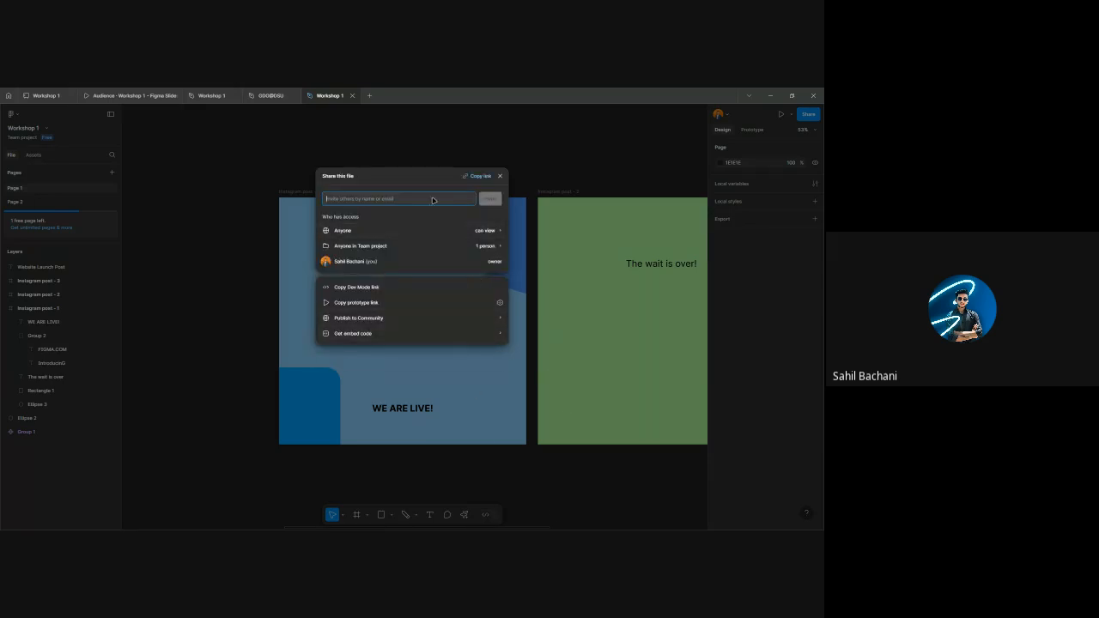
{"action": "left_click", "coordinate": [477, 175]}
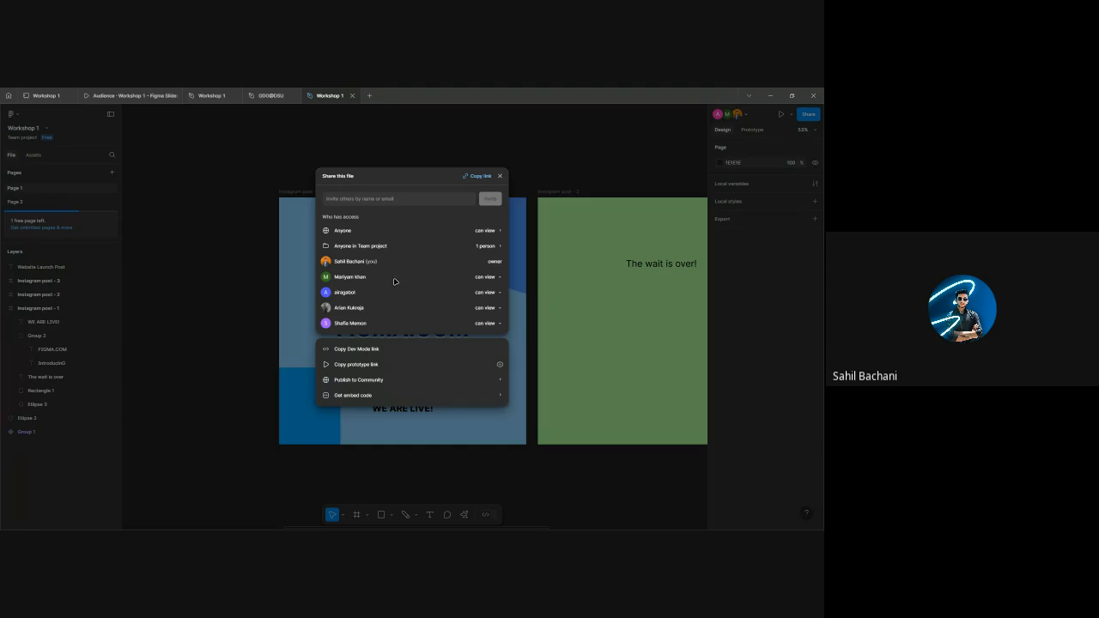
- Move the Instagram post - 1 frame down out of the row and back beside the green post
{"action": "scroll", "coordinate": [422, 254], "scroll_direction": "down", "scroll_amount": 5}
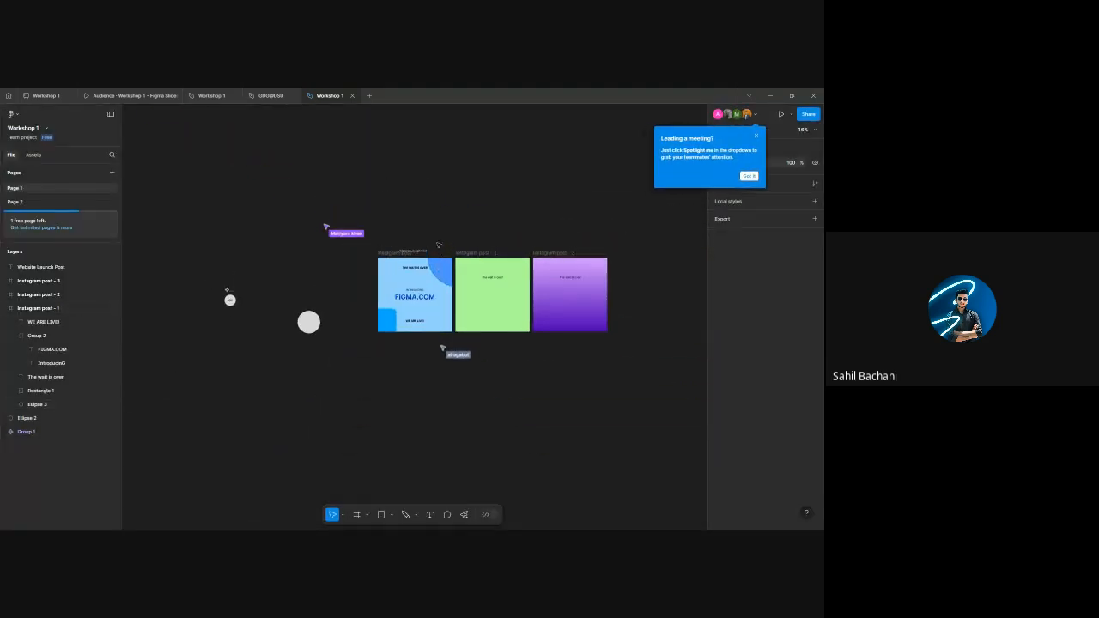
{"action": "scroll", "coordinate": [443, 249], "scroll_direction": "up", "scroll_amount": 2}
{"action": "left_click", "coordinate": [464, 260]}
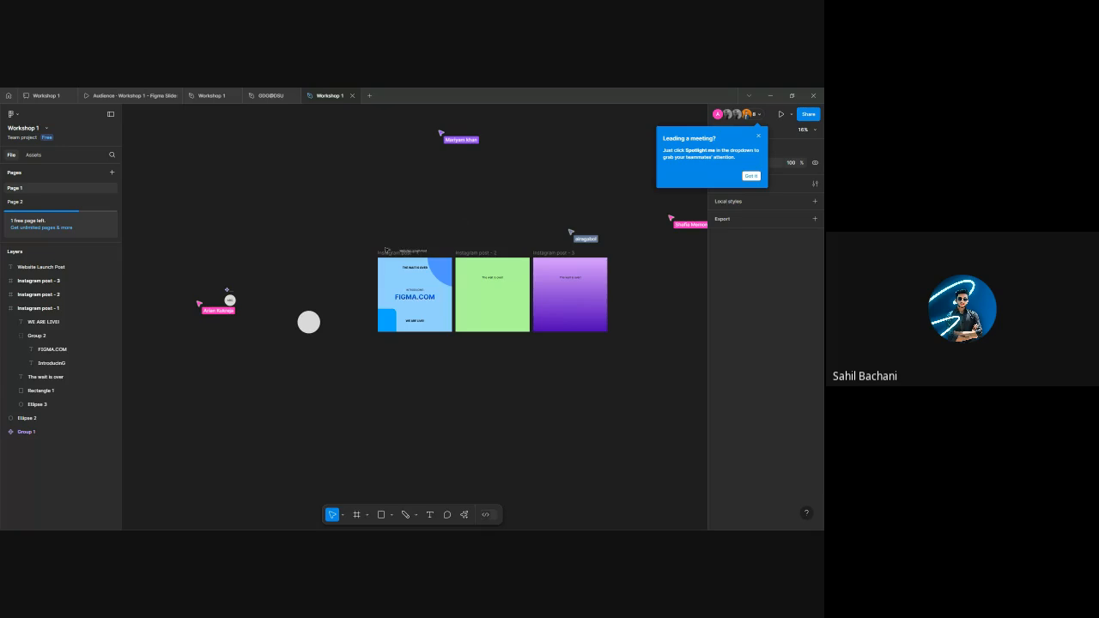
{"action": "left_click_drag", "start_coordinate": [386, 249], "coordinate": [372, 289]}
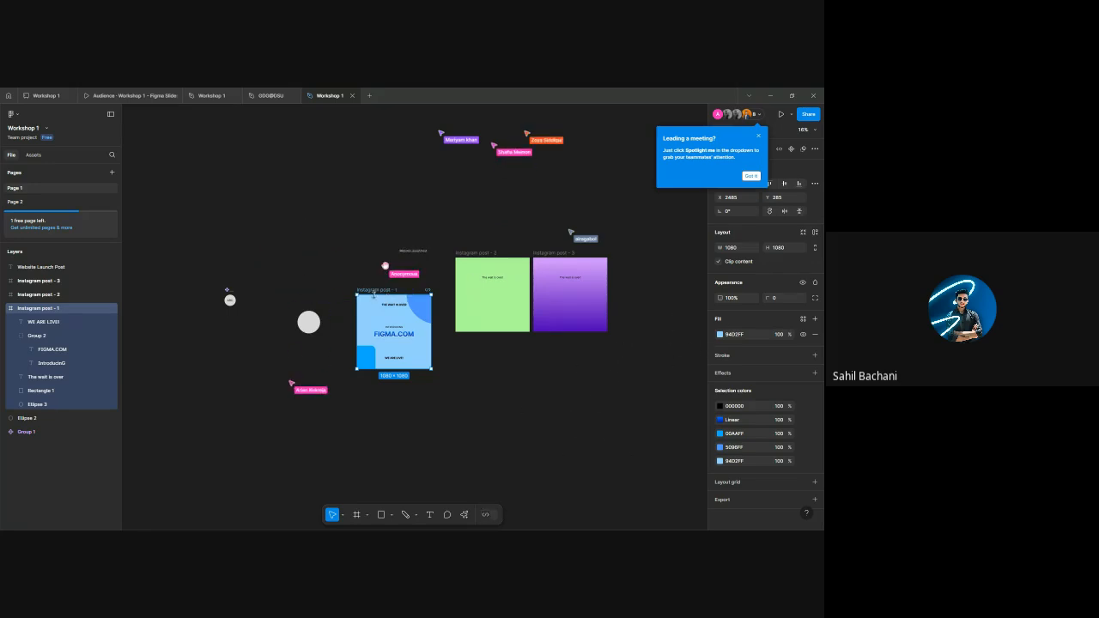
{"action": "left_click_drag", "start_coordinate": [381, 290], "coordinate": [396, 271]}
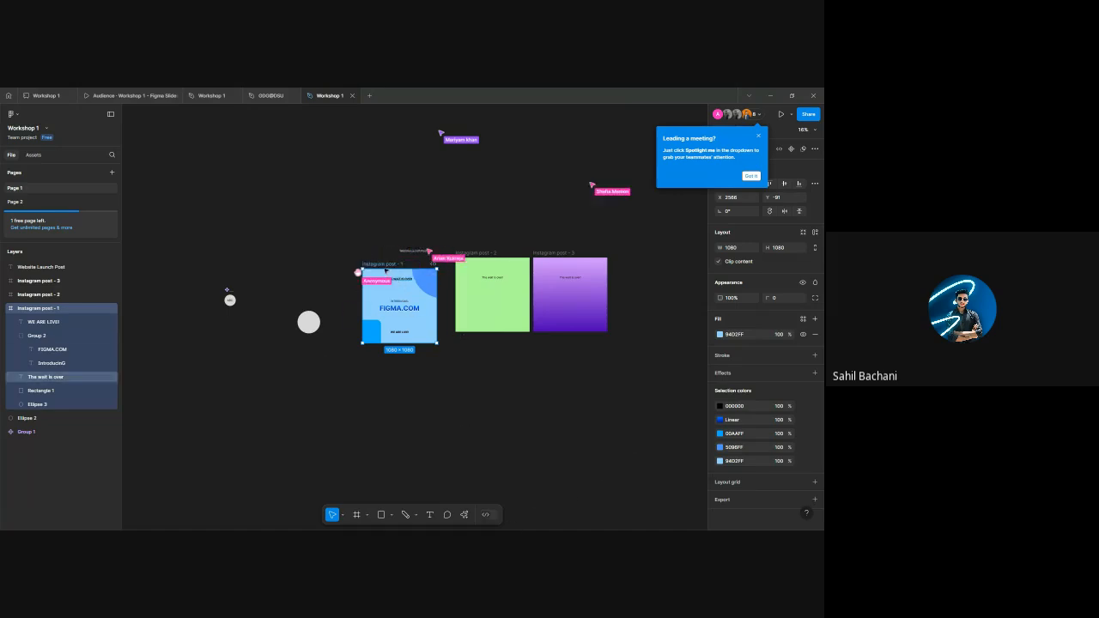
{"action": "left_click_drag", "start_coordinate": [386, 268], "coordinate": [399, 254]}
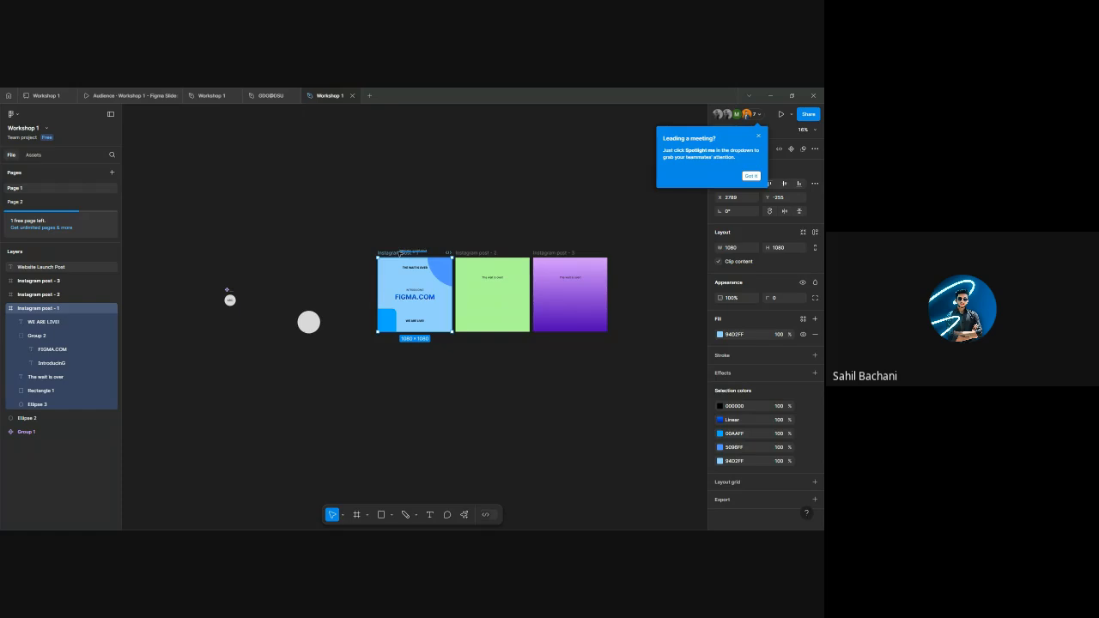
- Look at the font size options of the FIGMA.COM text, deselect it, and dismiss the meeting tip
{"action": "scroll", "coordinate": [421, 297], "scroll_direction": "up", "scroll_amount": 5, "text": "ctrl"}
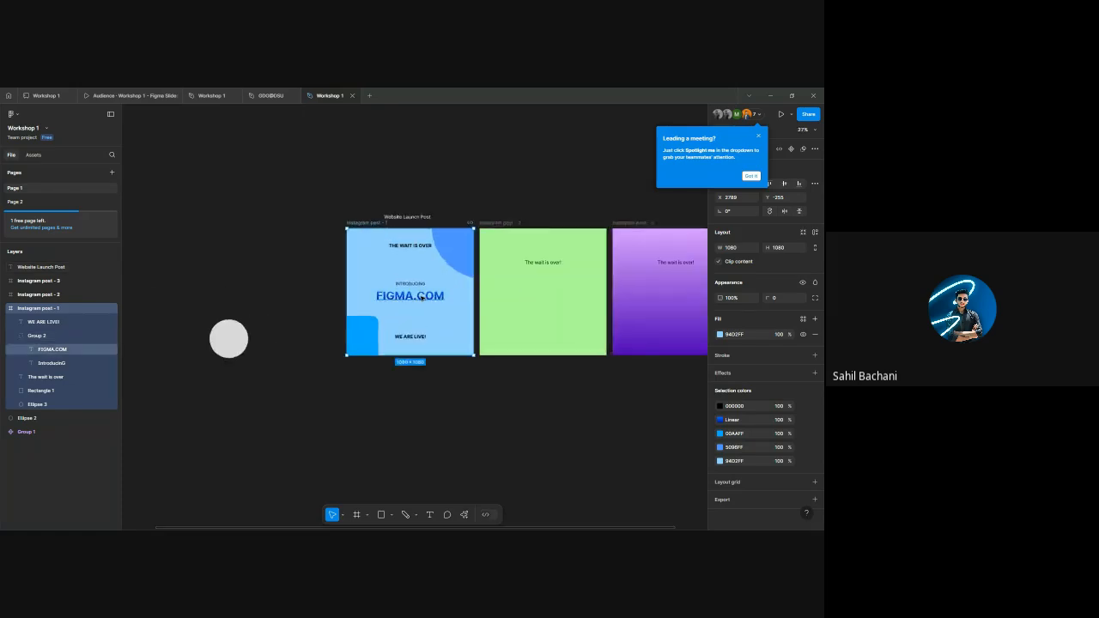
{"action": "double_click", "coordinate": [403, 294]}
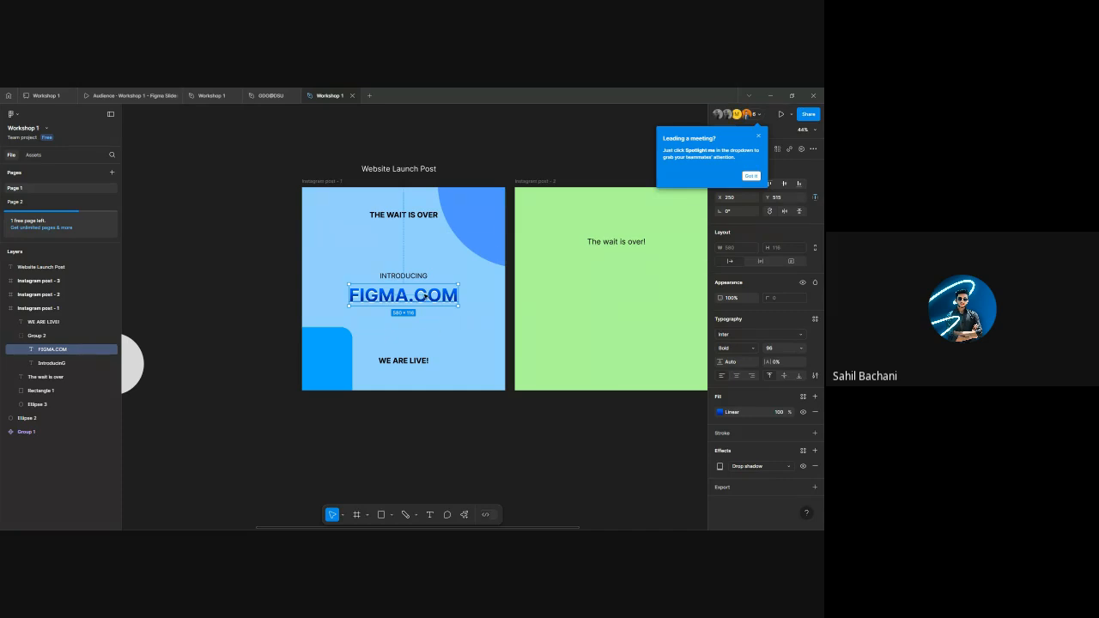
{"action": "left_click", "coordinate": [800, 347]}
{"action": "left_click", "coordinate": [794, 348]}
{"action": "left_click", "coordinate": [505, 421]}
{"action": "left_click", "coordinate": [758, 135]}
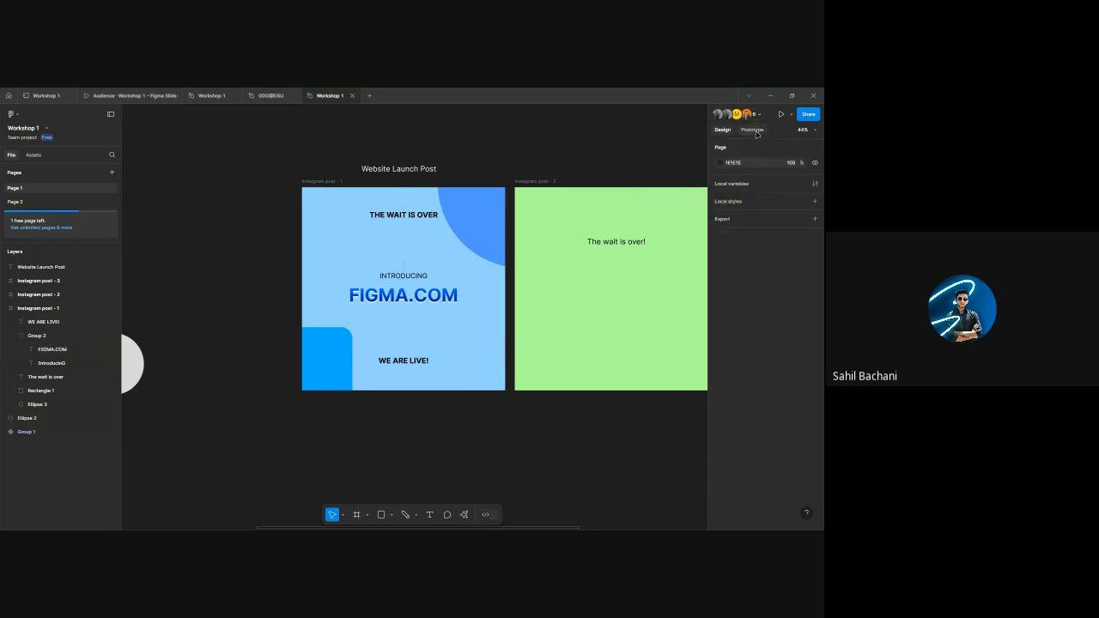
{"action": "left_click", "coordinate": [435, 301]}
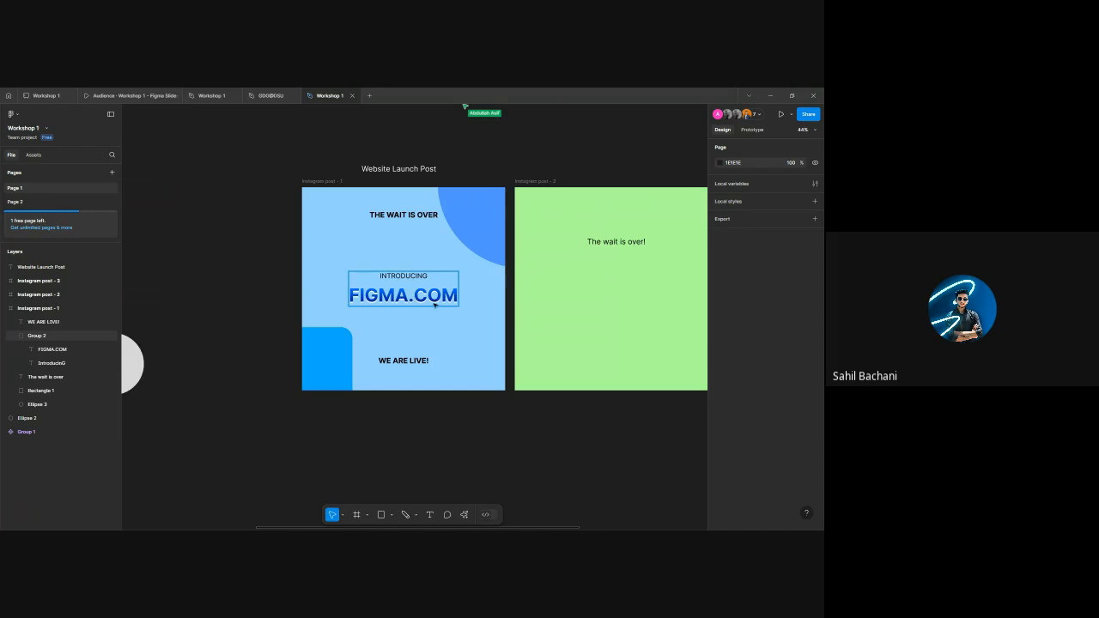
- Follow a collaborator's view of the file from the participant list and stop following
{"action": "scroll", "coordinate": [374, 342], "scroll_direction": "down", "scroll_amount": 3}
{"action": "scroll", "coordinate": [375, 343], "scroll_direction": "right", "scroll_amount": 1}
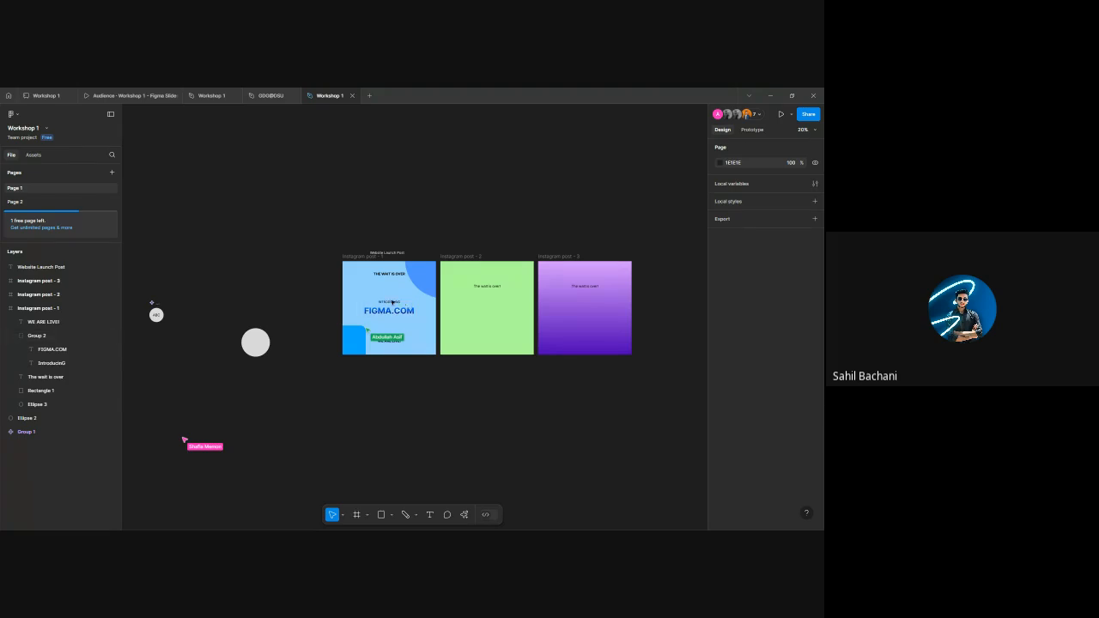
{"action": "scroll", "coordinate": [392, 302], "scroll_direction": "up", "scroll_amount": 4}
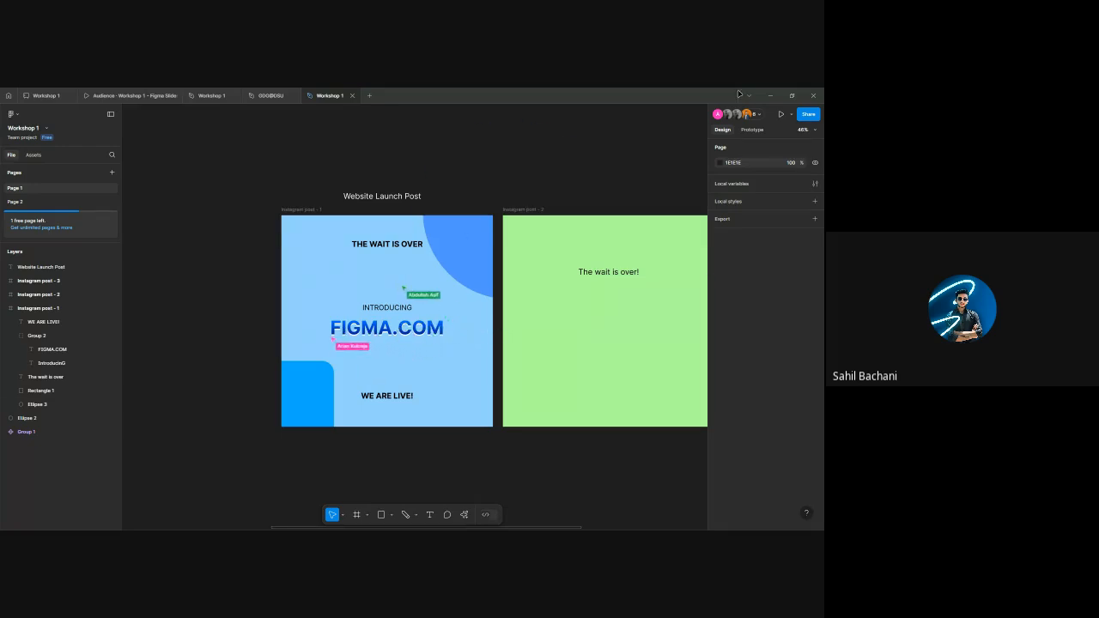
{"action": "left_click", "coordinate": [755, 115]}
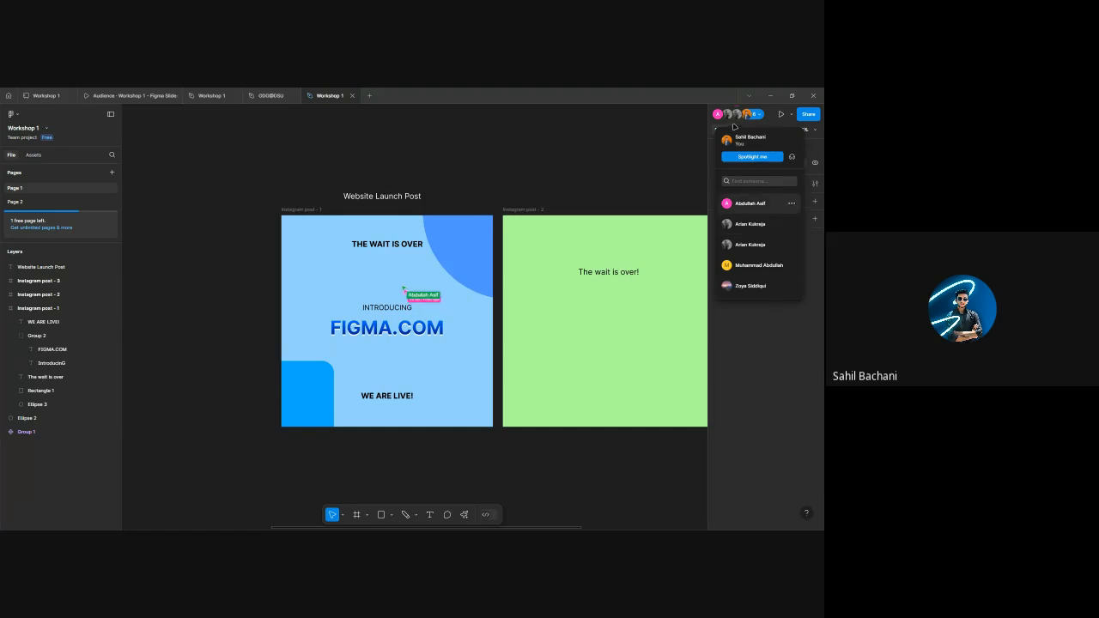
{"action": "left_click", "coordinate": [748, 203]}
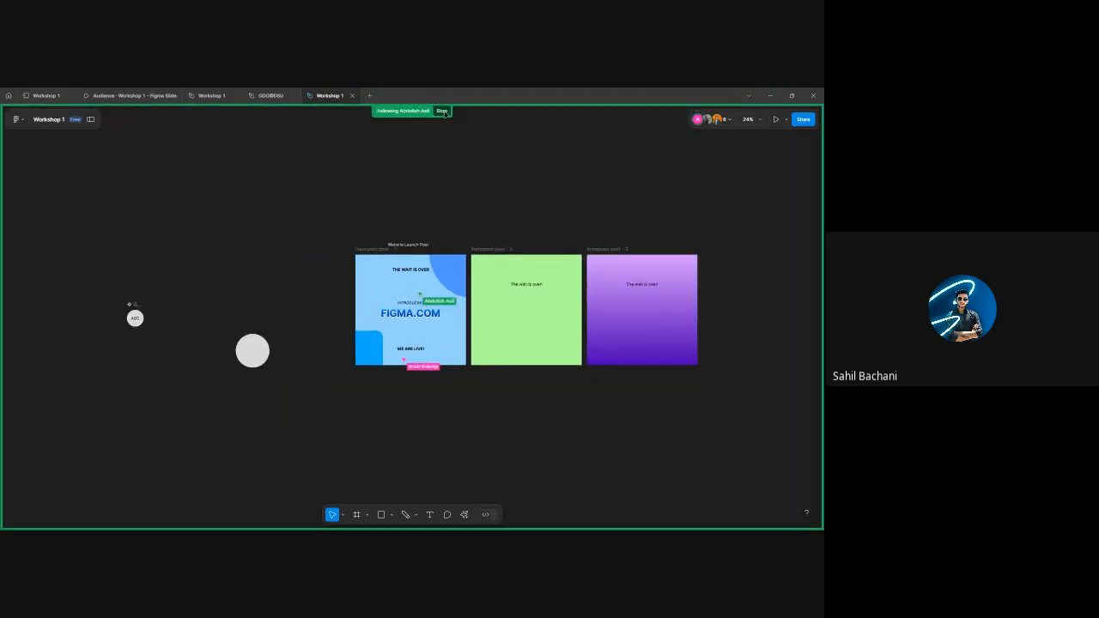
{"action": "left_click", "coordinate": [441, 110]}
- Examine the permission options for an individual collaborator in the file's share settings and close them
{"action": "left_click", "coordinate": [806, 114]}
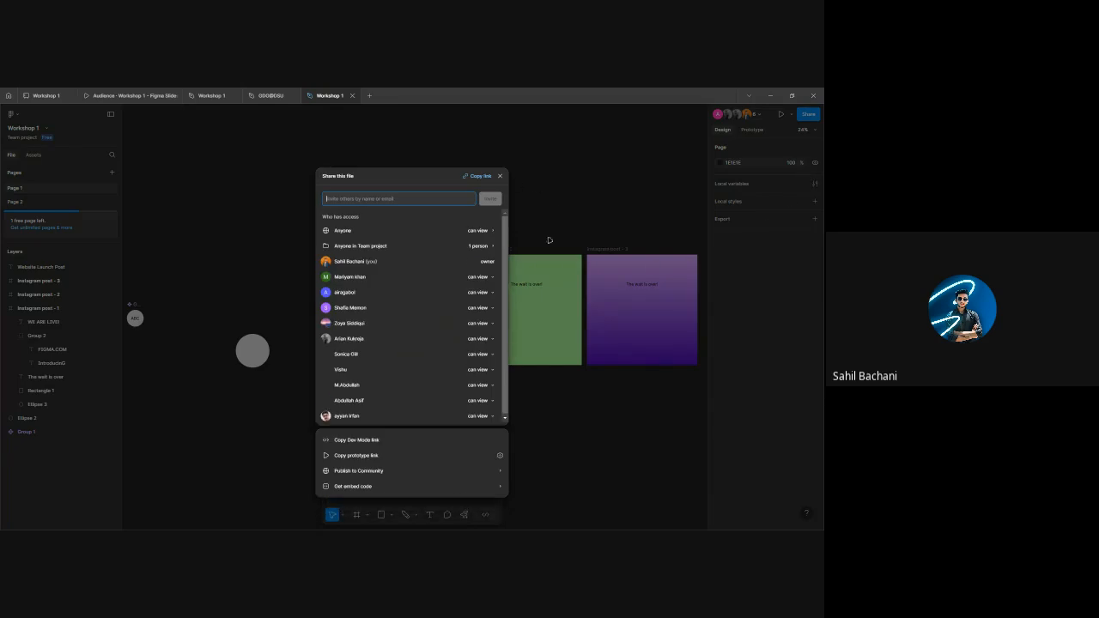
{"action": "left_click", "coordinate": [481, 278]}
{"action": "left_click", "coordinate": [483, 277]}
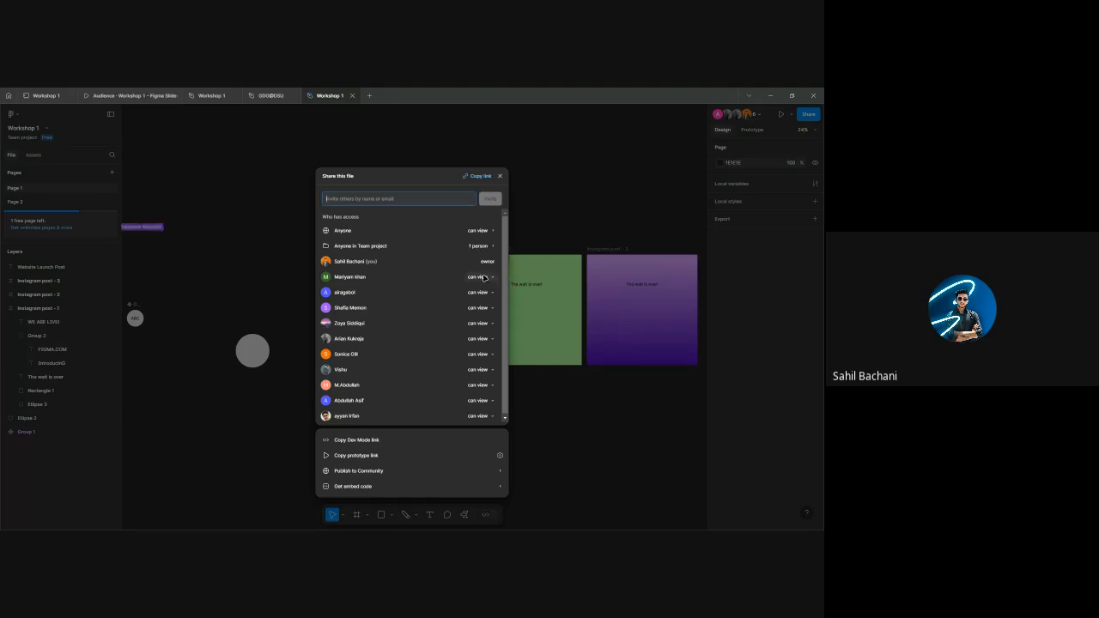
{"action": "left_click", "coordinate": [479, 324]}
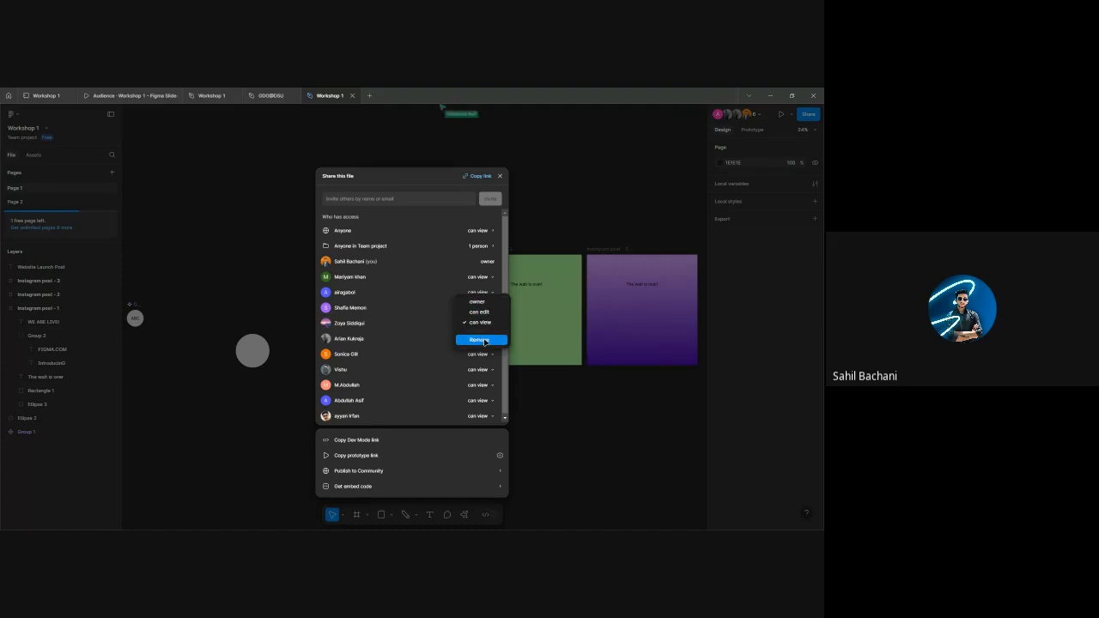
{"action": "left_click", "coordinate": [496, 183]}
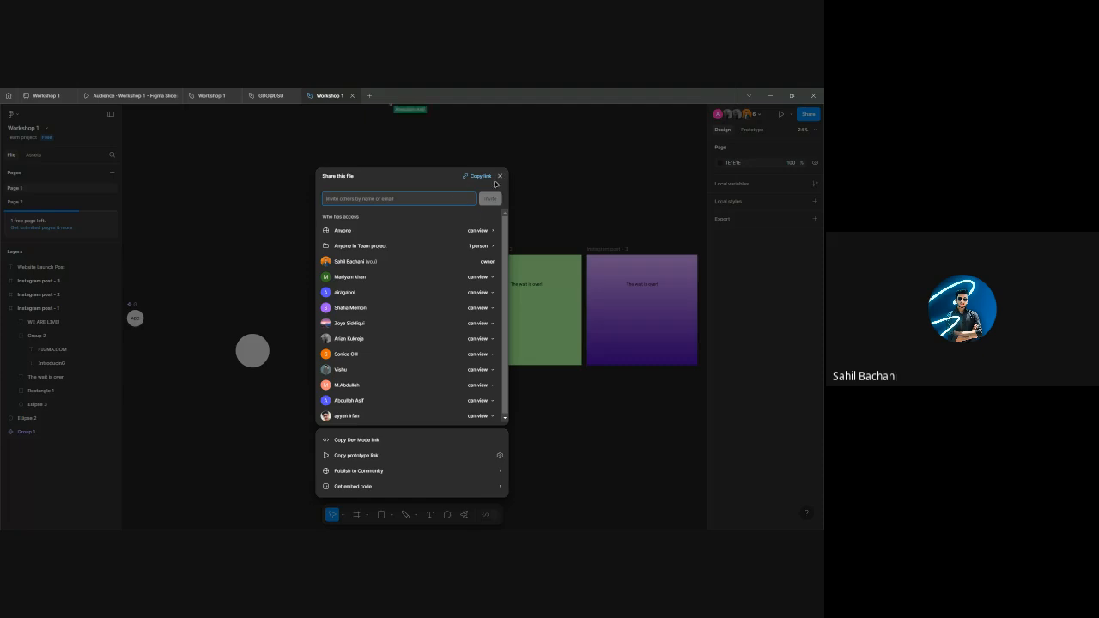
{"action": "left_click", "coordinate": [499, 175]}
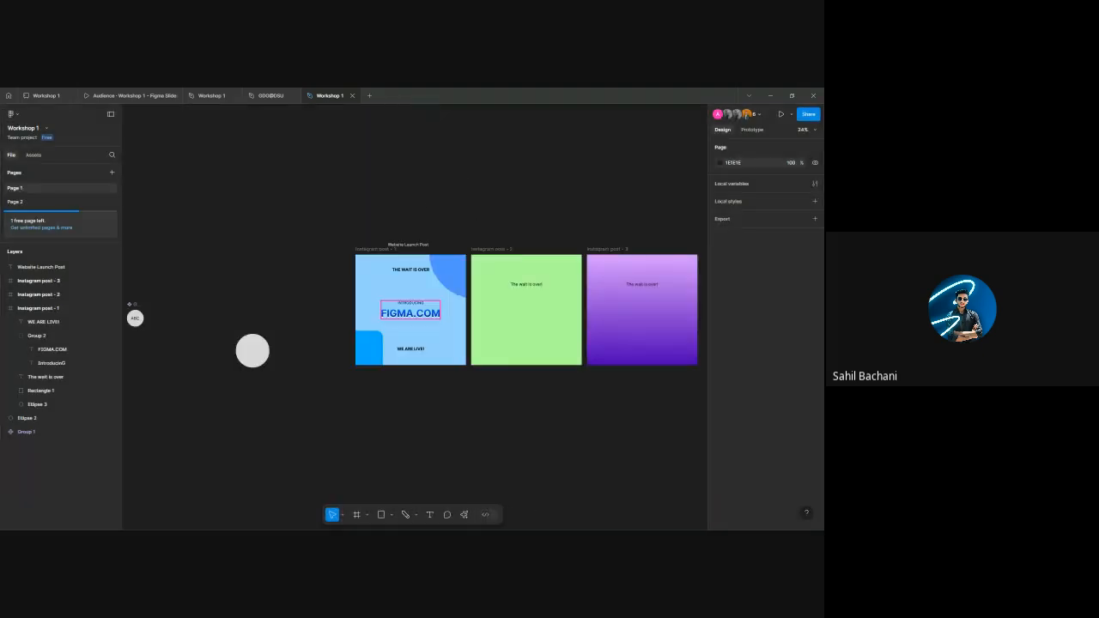
- Check the Agenda slide in the Workshop 1 presentation and return to the design file
{"action": "left_click", "coordinate": [129, 95]}
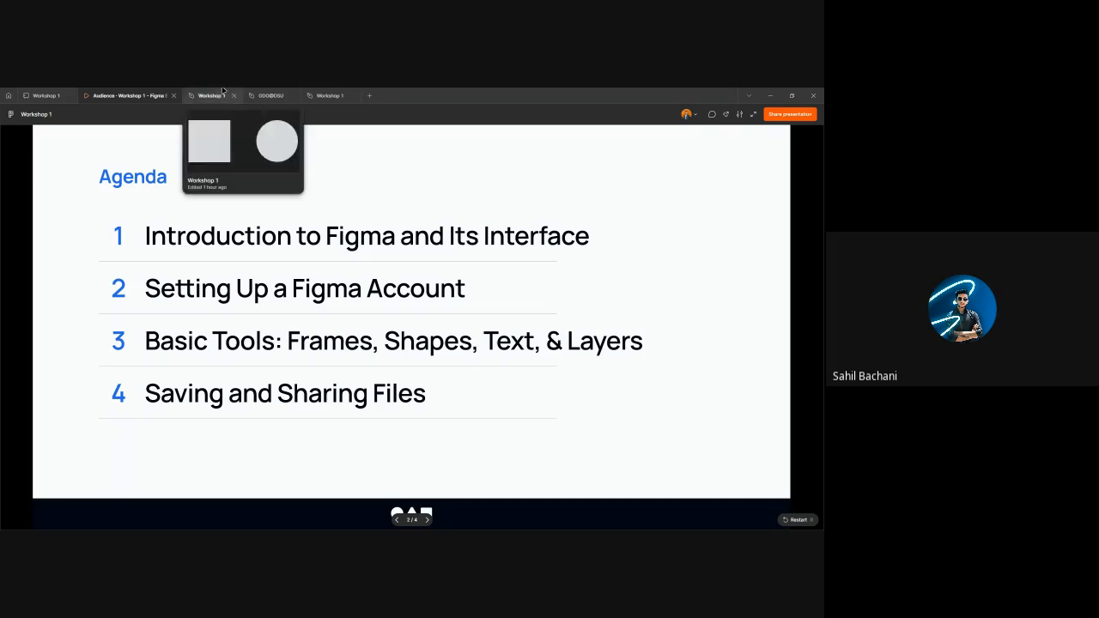
{"action": "left_click", "coordinate": [329, 95]}
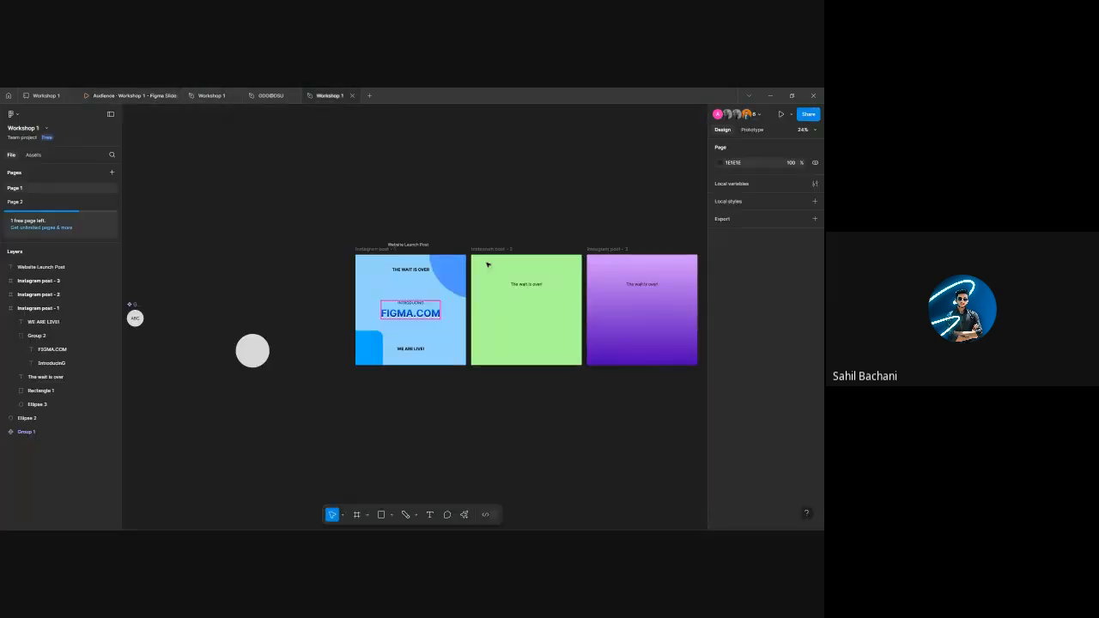
{"action": "scroll", "coordinate": [500, 339], "scroll_direction": "up", "scroll_amount": 1}
{"action": "scroll", "coordinate": [429, 378], "scroll_direction": "up", "scroll_amount": 1}
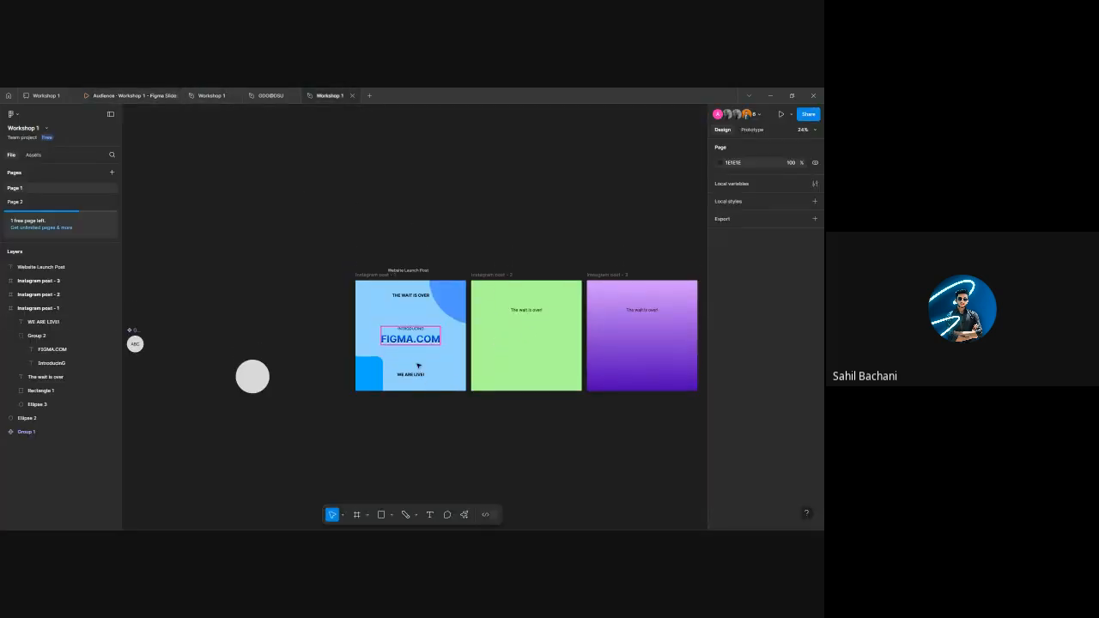
- Post the comment "Change it to blue" on the empty canvas above the Instagram post frames
{"action": "scroll", "coordinate": [412, 369], "scroll_direction": "down", "scroll_amount": 3}
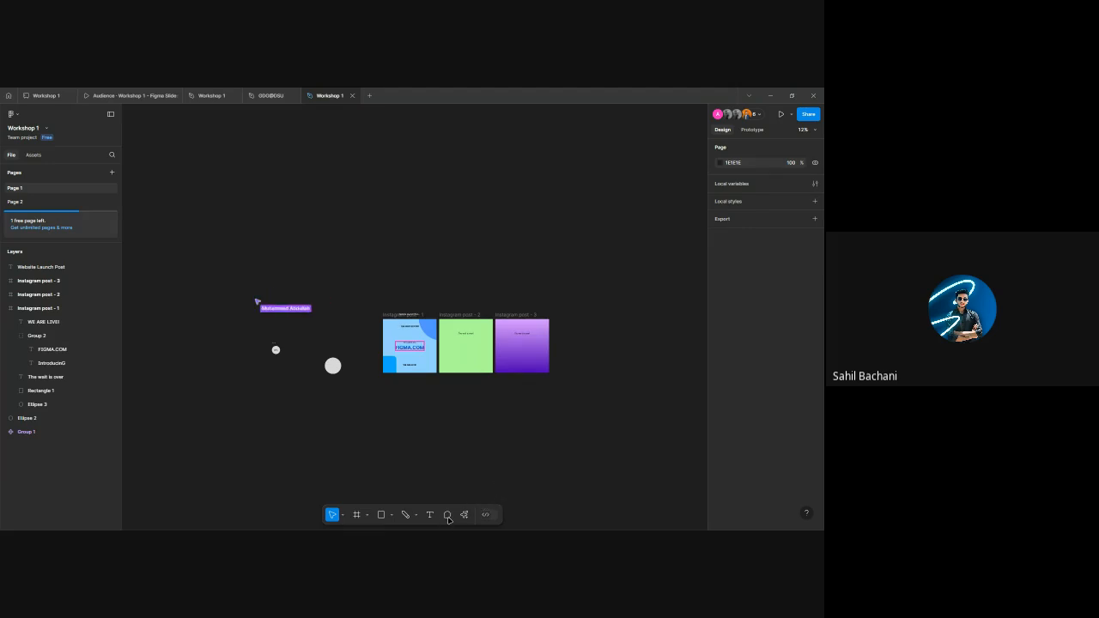
{"action": "left_click", "coordinate": [447, 515]}
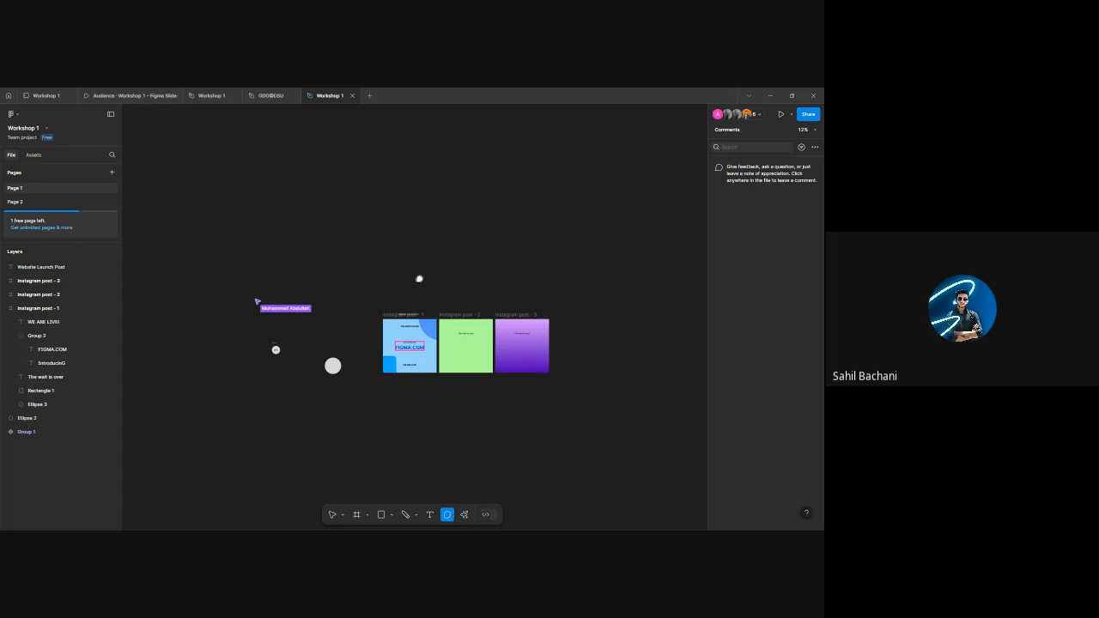
{"action": "left_click", "coordinate": [419, 278]}
{"action": "type", "text": "Chang"}
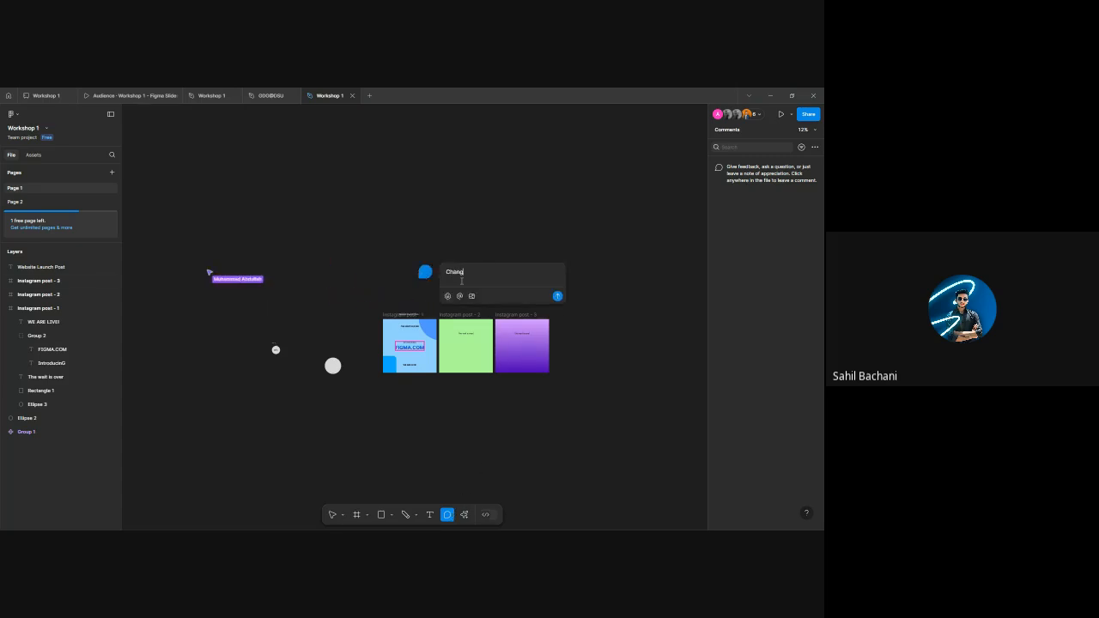
{"action": "type", "text": "e it to blue"}
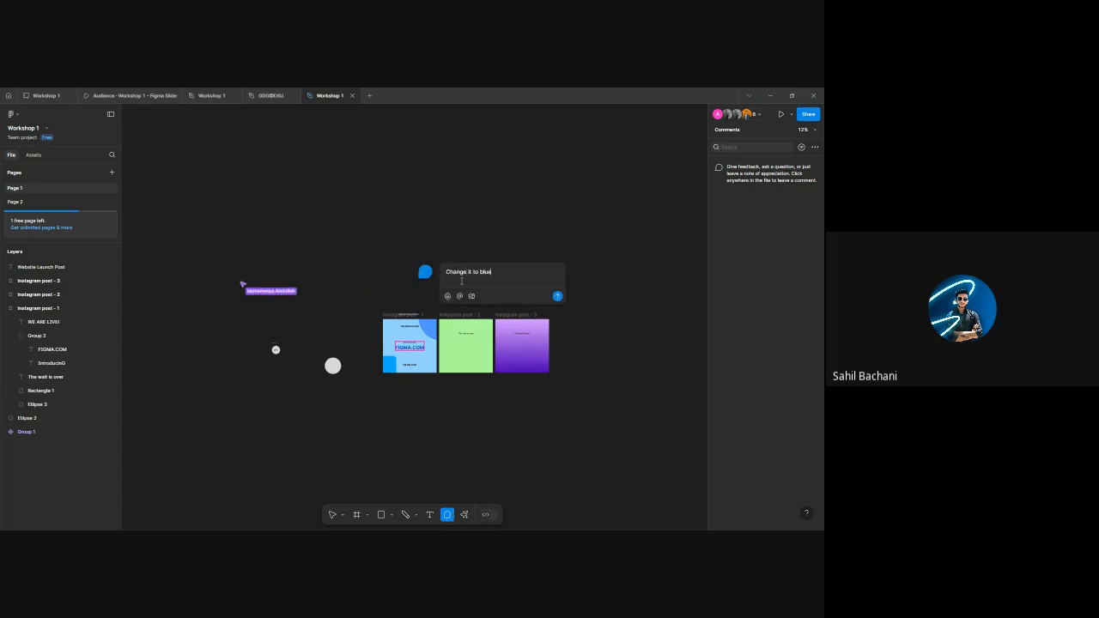
{"action": "scroll", "coordinate": [450, 281], "scroll_direction": "up", "scroll_amount": 3}
{"action": "left_click", "coordinate": [544, 296]}
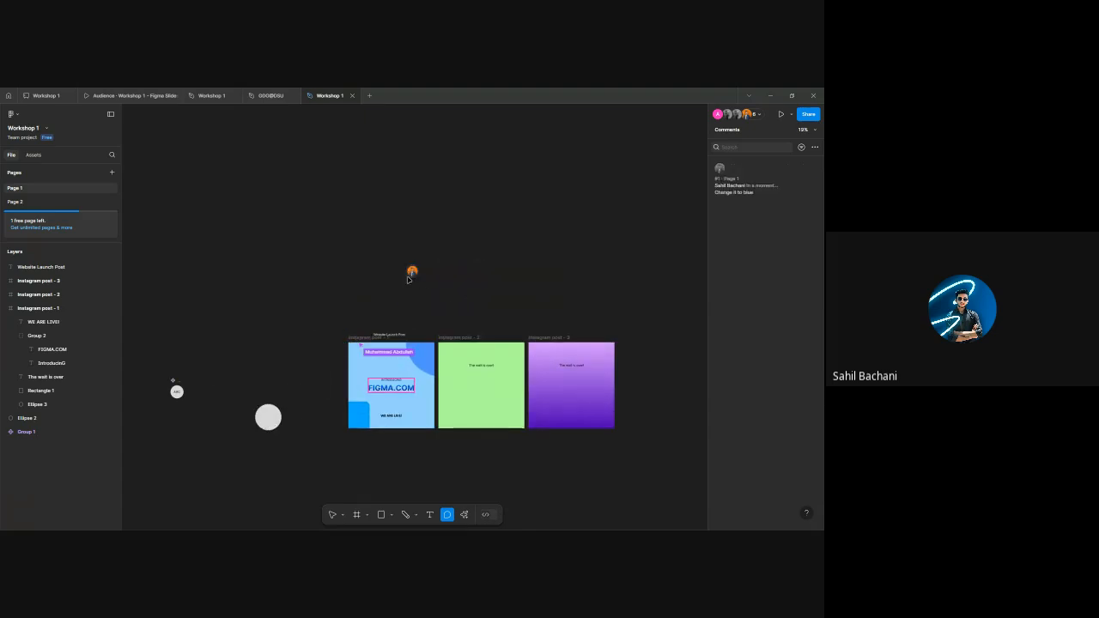
- Post the comment "Make it bigger" beside the FIGMA.COM text in the first Instagram post
{"action": "scroll", "coordinate": [413, 381], "scroll_direction": "up", "scroll_amount": 5}
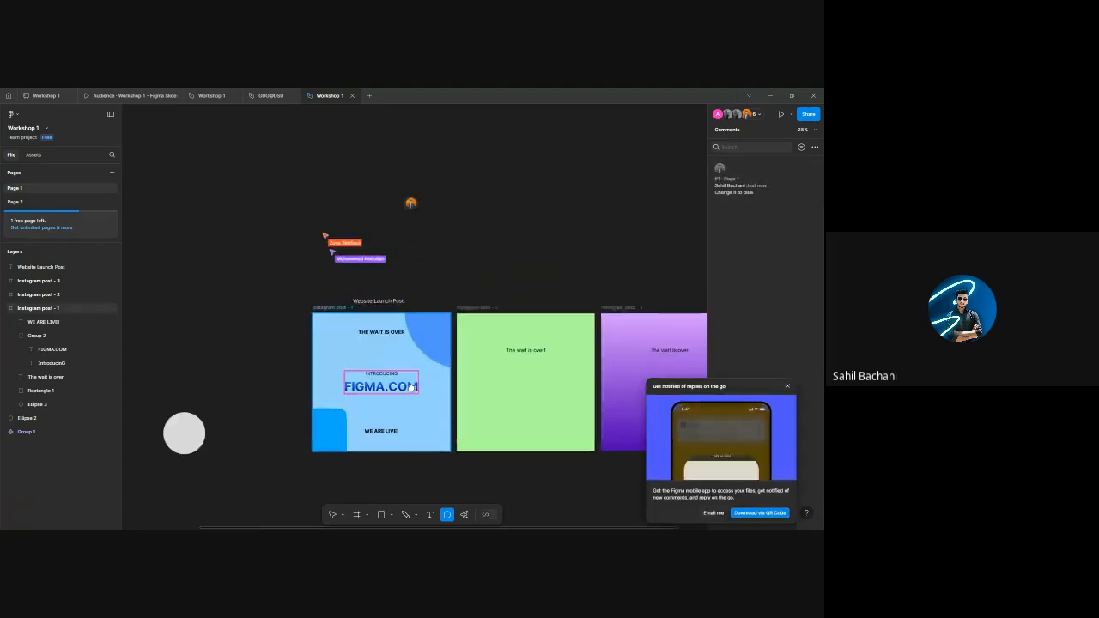
{"action": "left_click", "coordinate": [423, 369]}
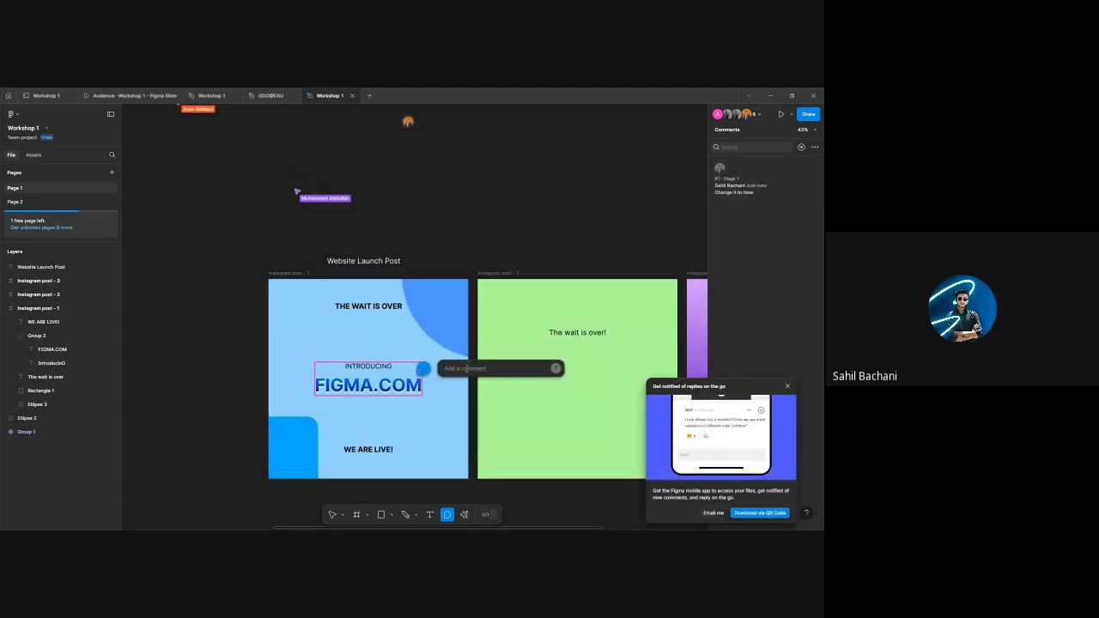
{"action": "type", "text": "Make it bigger"}
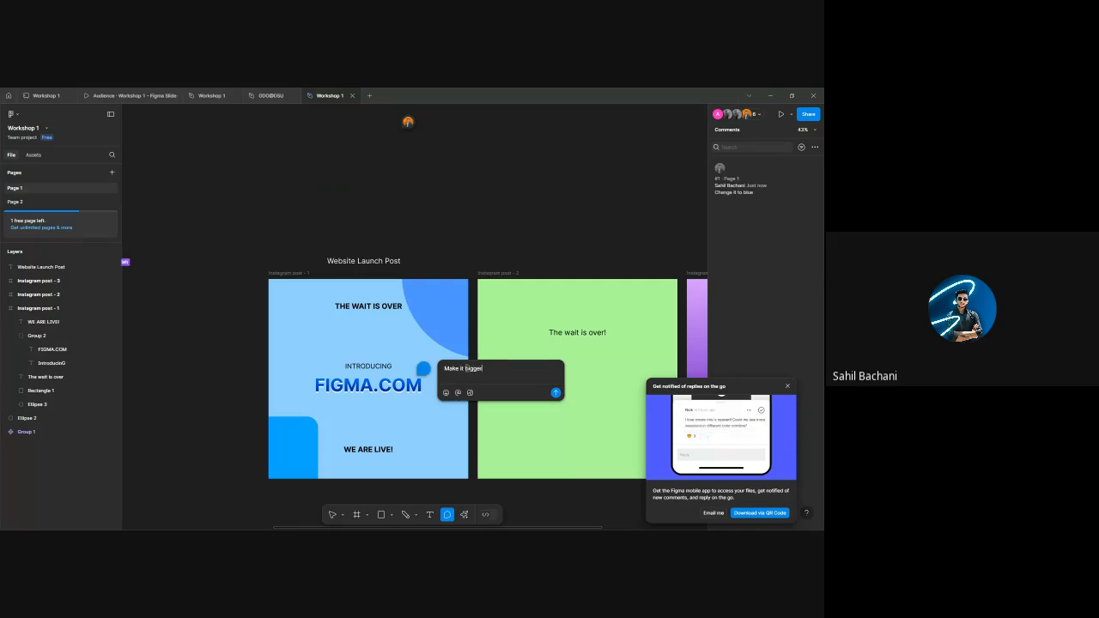
{"action": "key", "text": "Return"}
- Open the "Make it bigger" comment thread, dismiss the mobile app notice, and close the thread and comment mode
{"action": "scroll", "coordinate": [411, 382], "scroll_direction": "up", "scroll_amount": 4}
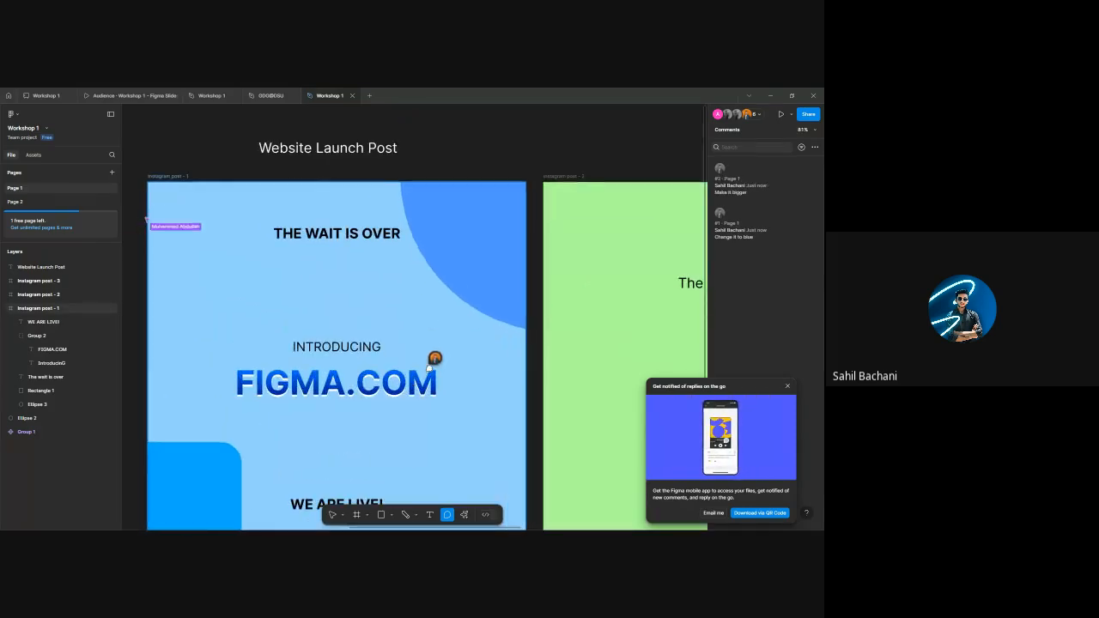
{"action": "left_click", "coordinate": [436, 357]}
{"action": "scroll", "coordinate": [368, 391], "scroll_direction": "down", "scroll_amount": 4}
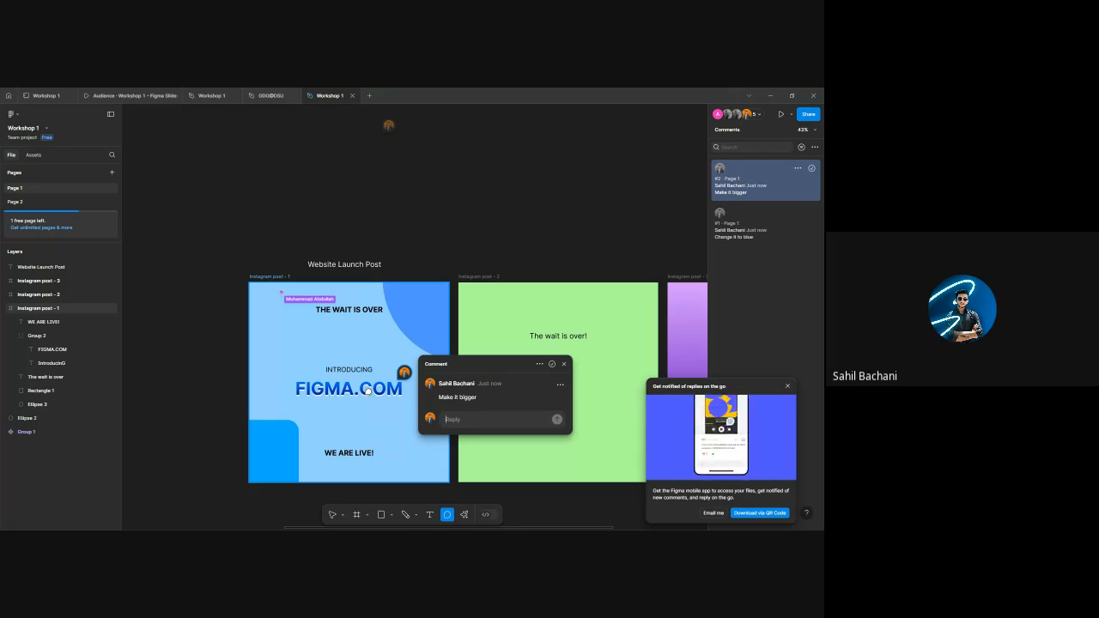
{"action": "left_click", "coordinate": [788, 386]}
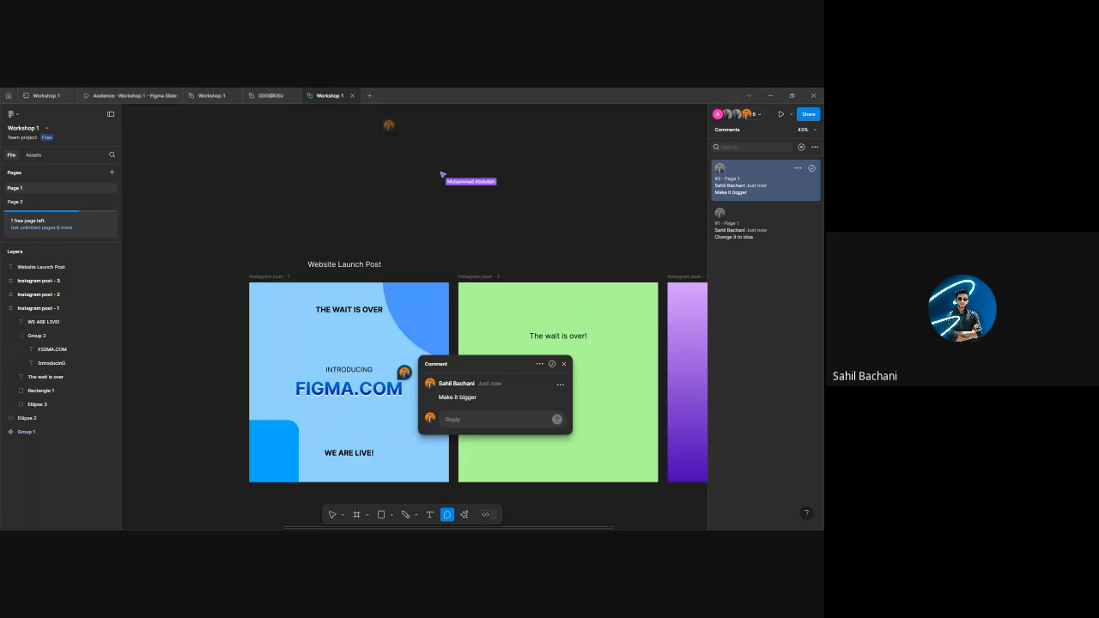
{"action": "key", "text": "Escape"}
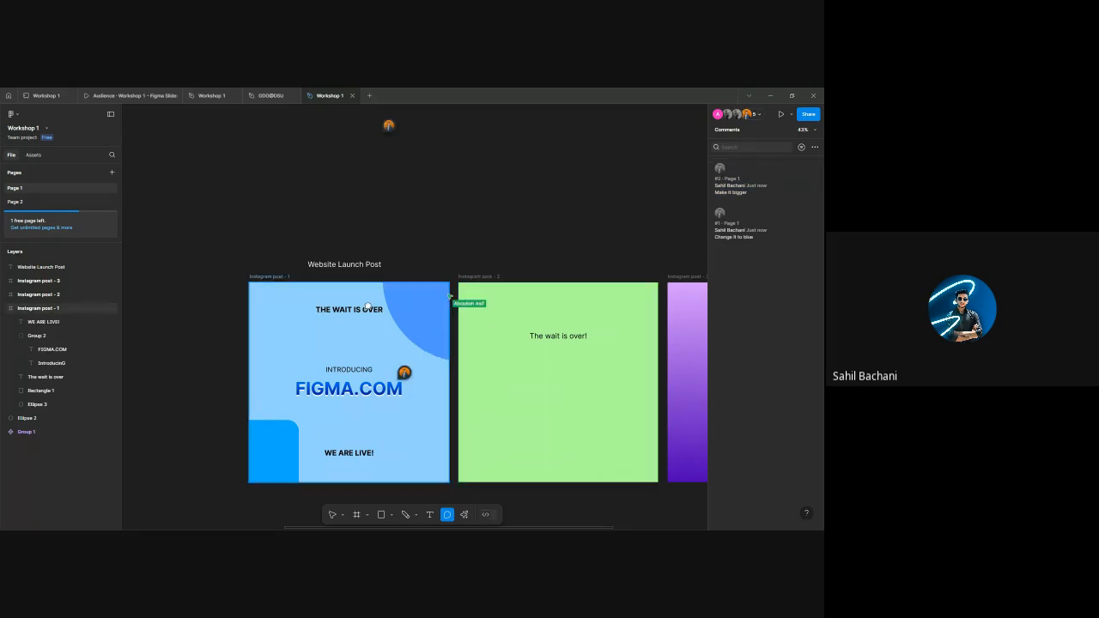
{"action": "key", "text": "Escape"}
- Measure the distances from the THE WAIT IS OVER heading to the frame edges and check the Instagram post - 1 frame's dimensions
{"action": "left_click", "coordinate": [349, 309]}
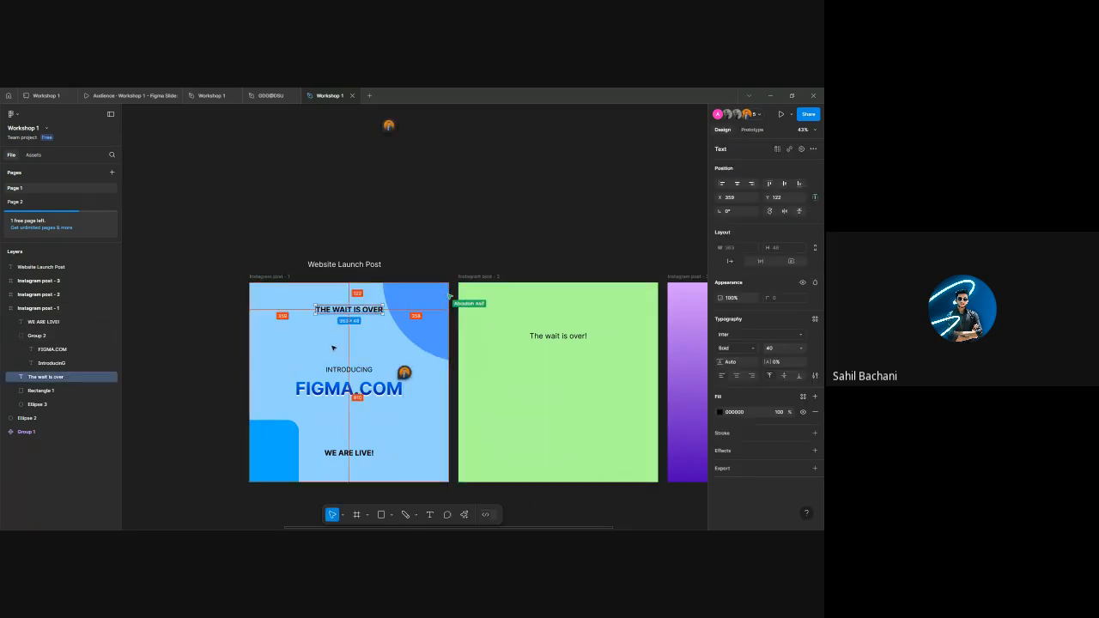
{"action": "scroll", "coordinate": [333, 348], "scroll_direction": "up", "scroll_amount": 3}
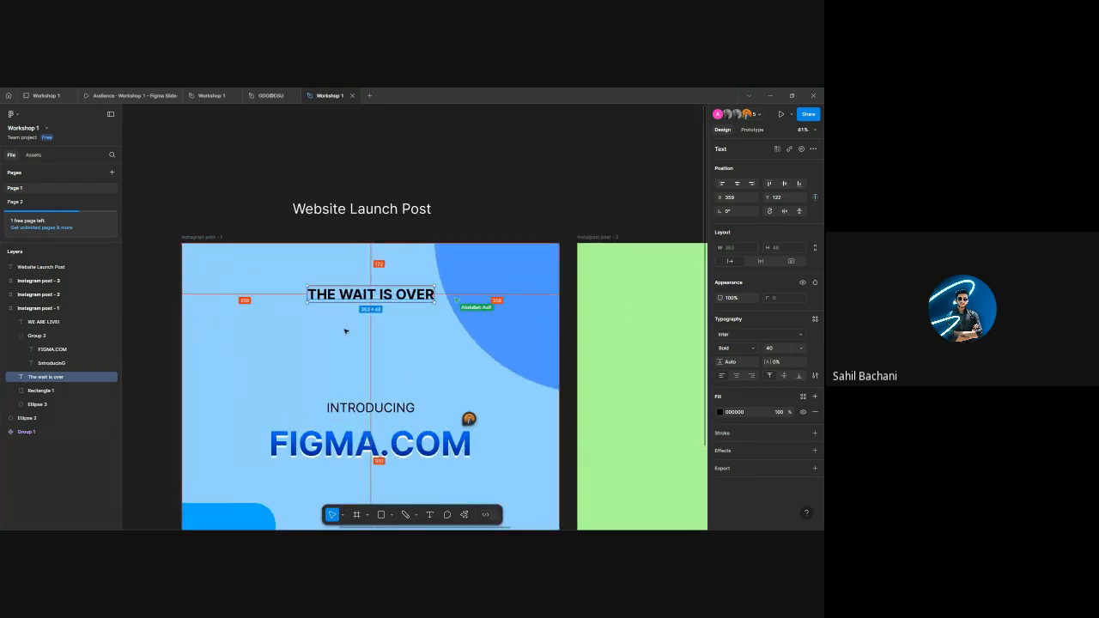
{"action": "key", "text": "alt"}
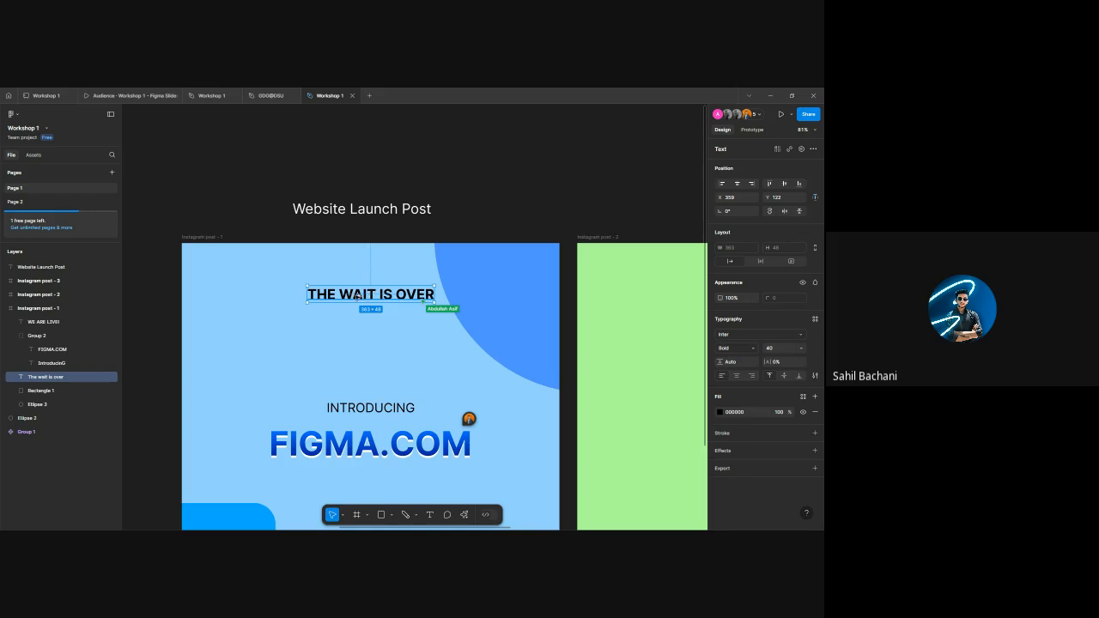
{"action": "left_click", "coordinate": [208, 238]}
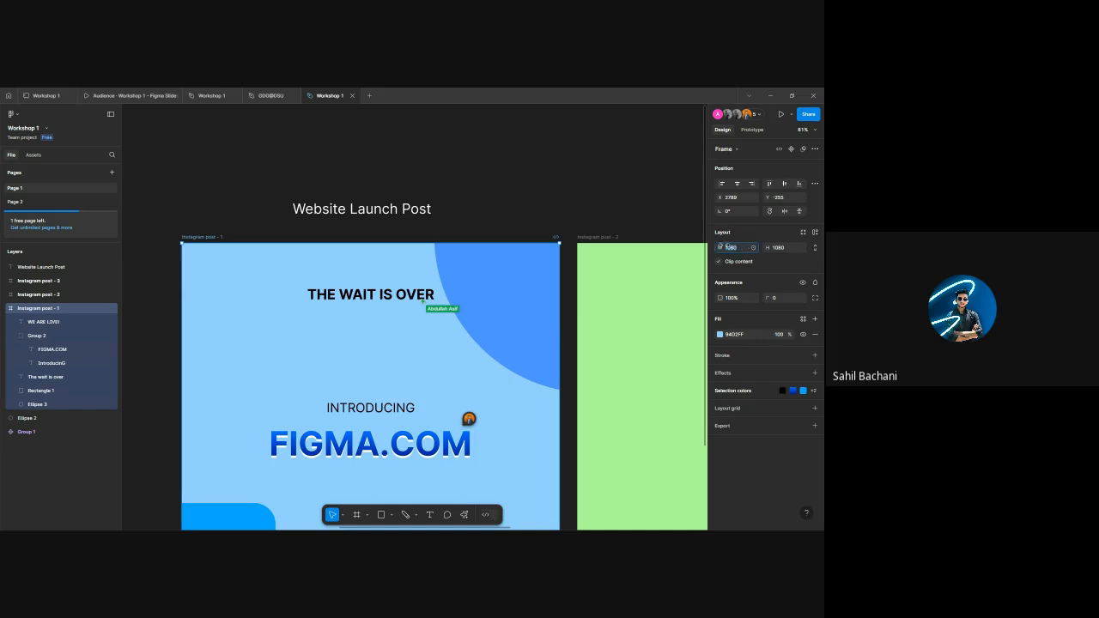
{"action": "left_click", "coordinate": [369, 295]}
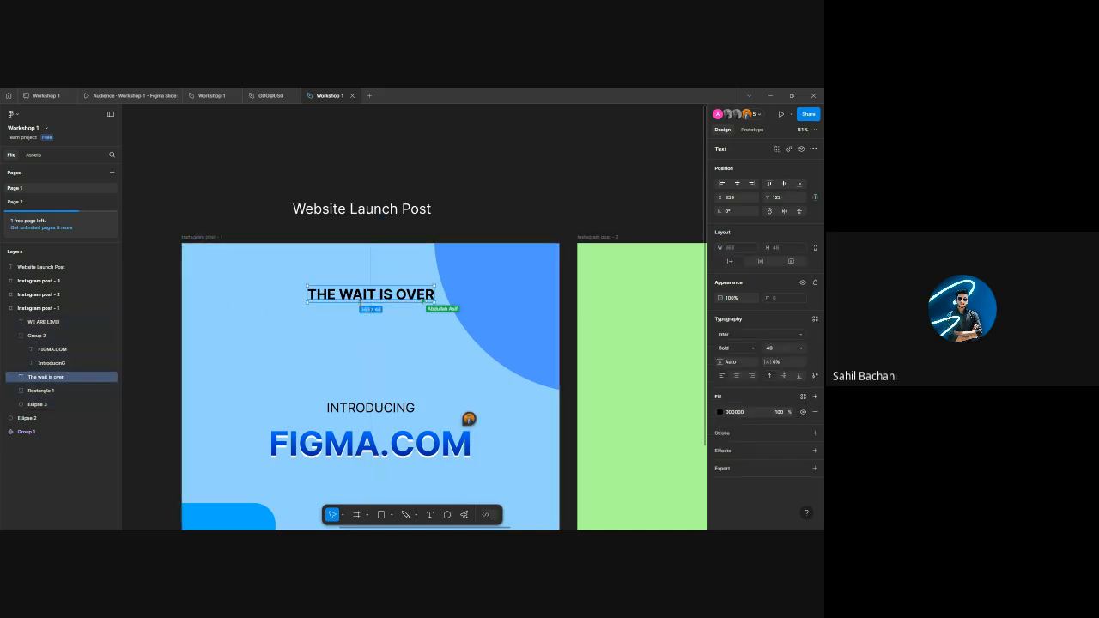
{"action": "key", "text": "alt"}
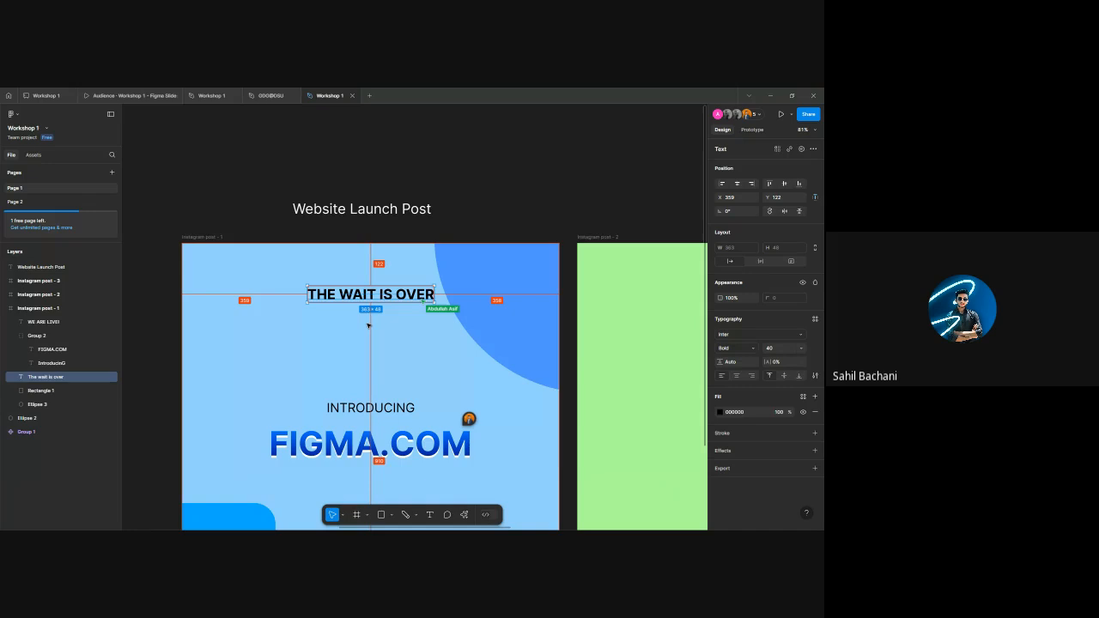
{"action": "left_click", "coordinate": [203, 238]}
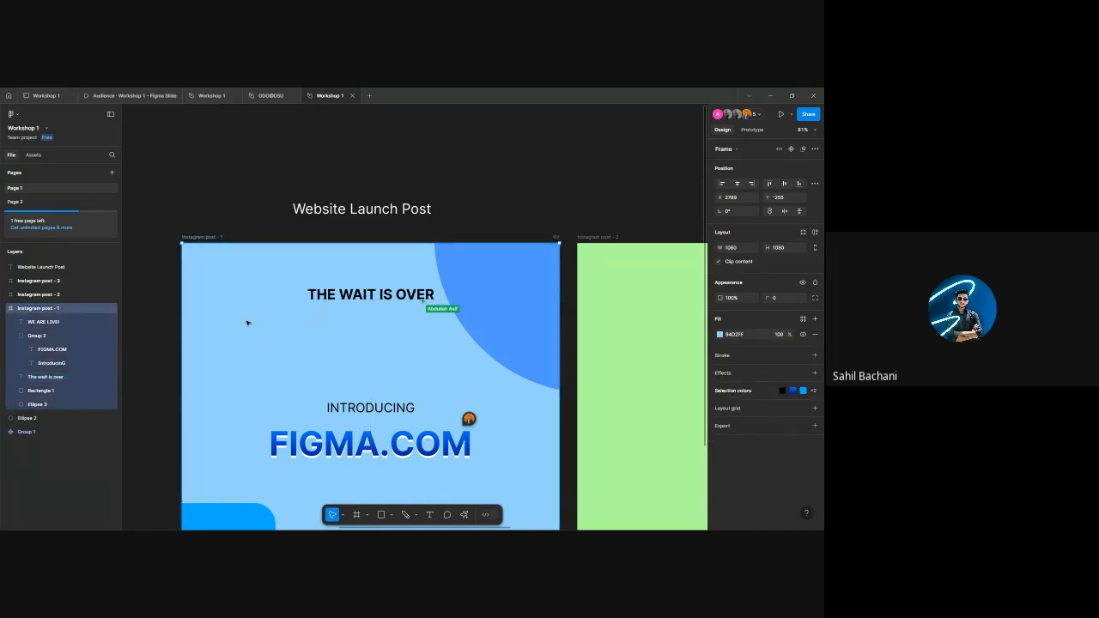
{"action": "left_click", "coordinate": [344, 297]}
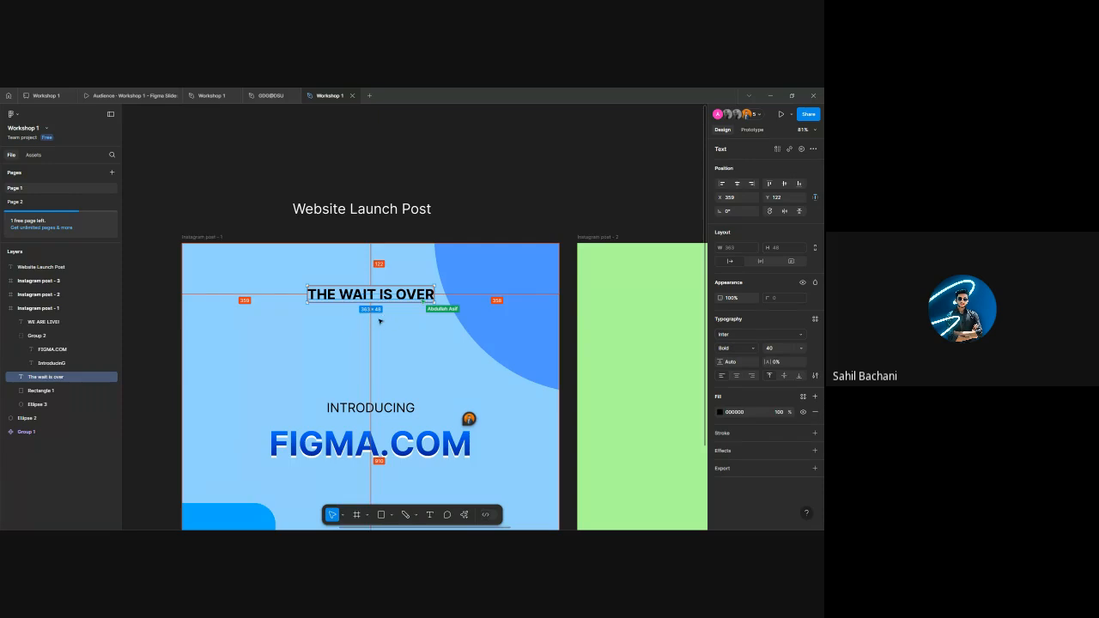
- Try horizontal centring on a temporary circle about 98 px wide drawn below the THE WAIT IS OVER heading, and delete it
{"action": "scroll", "coordinate": [350, 334], "scroll_direction": "up", "scroll_amount": 3}
{"action": "key", "text": "o"}
{"action": "mouse_move", "coordinate": [386, 349]}
{"action": "left_mouse_down"}
{"action": "mouse_move", "coordinate": [414, 369]}
{"action": "mouse_move", "coordinate": [385, 362]}
{"action": "left_mouse_up"}
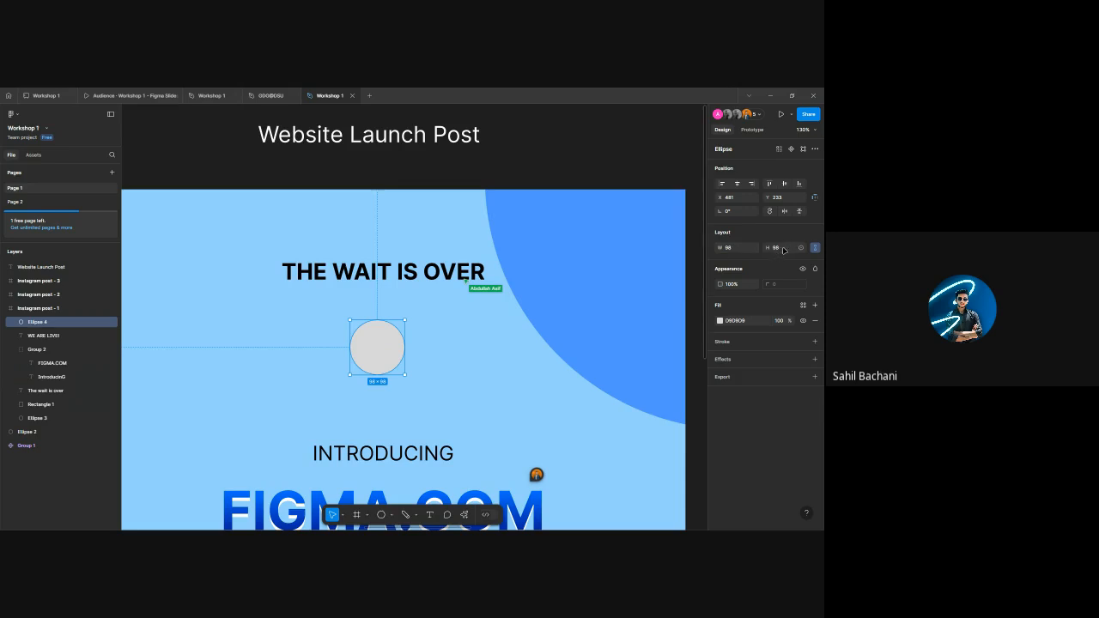
{"action": "key", "text": "shift+0"}
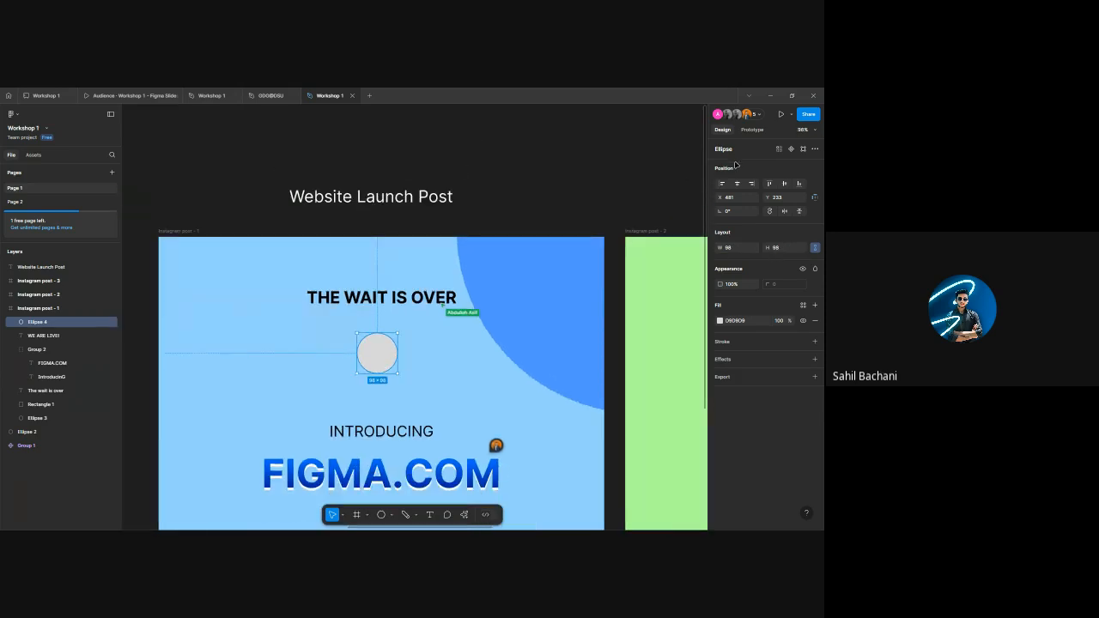
{"action": "left_click", "coordinate": [738, 183]}
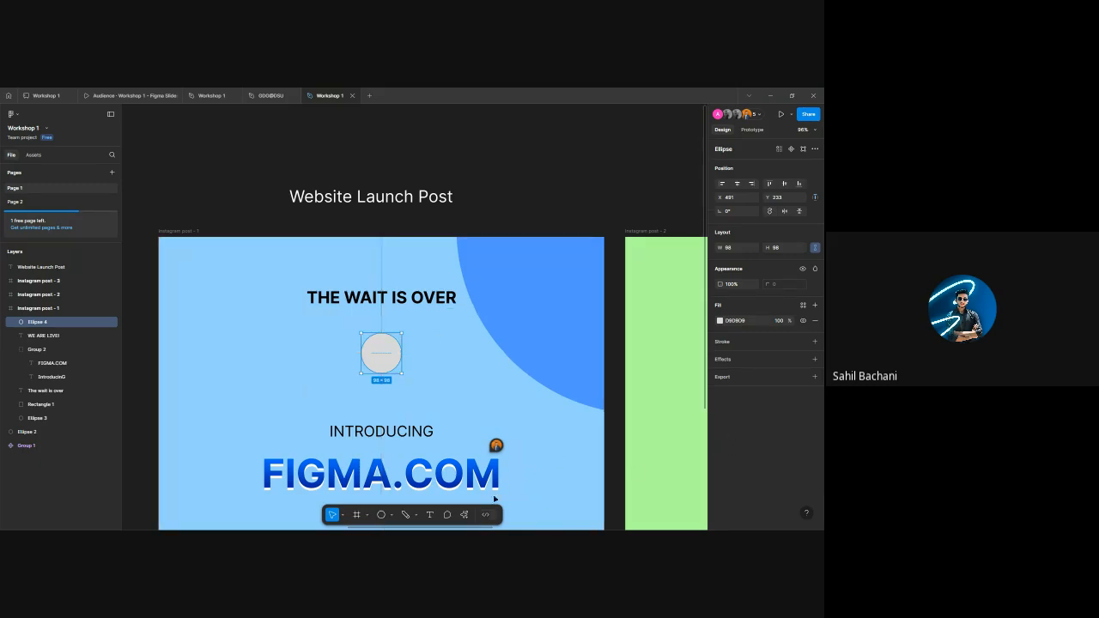
{"action": "key", "text": "Delete"}
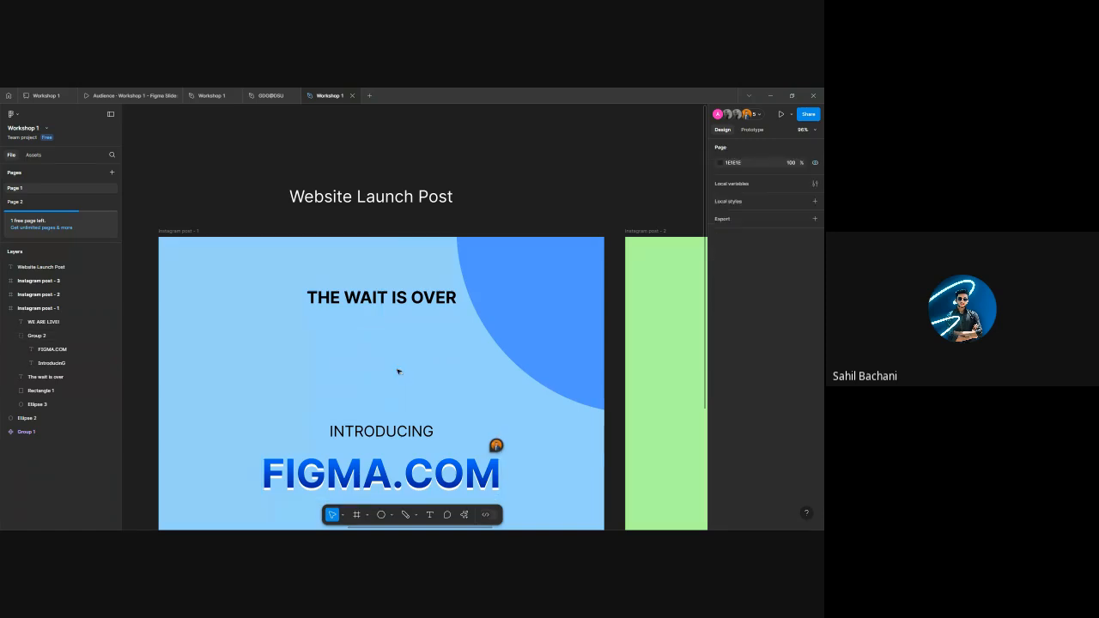
- Switch to the Workshop 1 presentation and advance from the Agenda slide to the Progress slide
{"action": "scroll", "coordinate": [451, 378], "scroll_direction": "down", "scroll_amount": 5}
{"action": "left_click", "coordinate": [136, 93]}
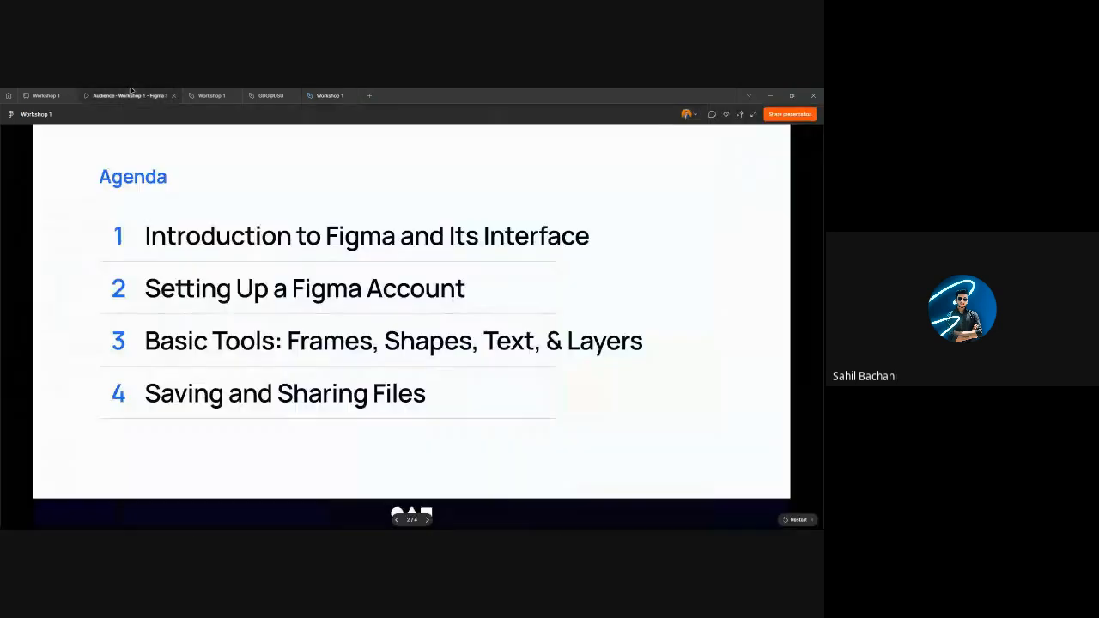
{"action": "left_click", "coordinate": [439, 309]}
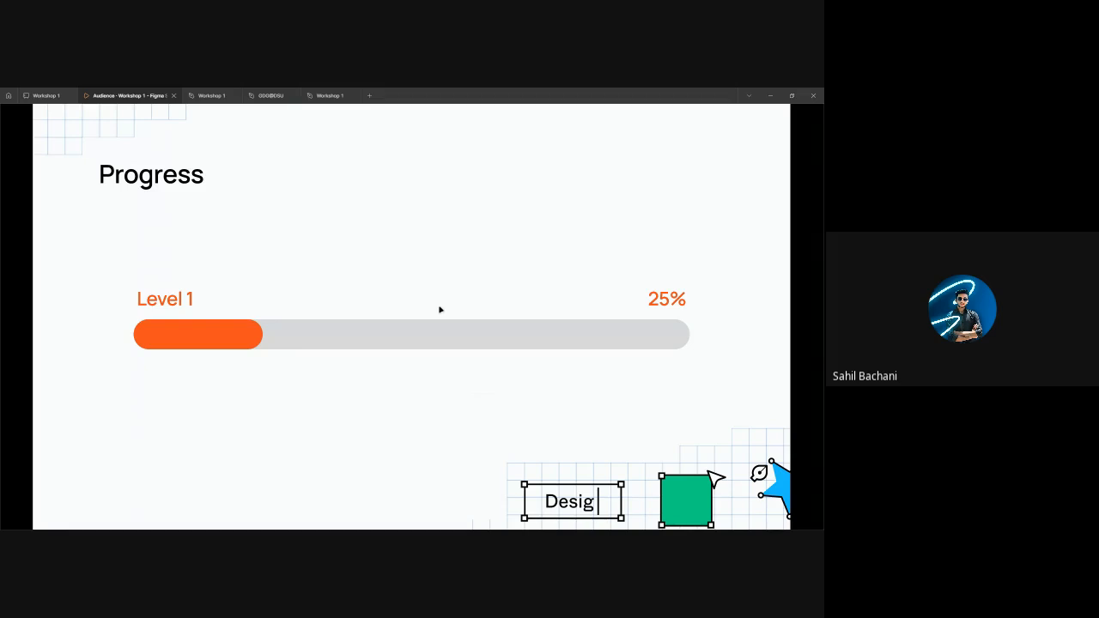
- Revisit the Instagram post in the design file, and return to the presentation to show the Thank You slide
{"action": "left_click", "coordinate": [330, 95]}
{"action": "scroll", "coordinate": [516, 319], "scroll_direction": "down", "scroll_amount": 1}
{"action": "left_click", "coordinate": [474, 333]}
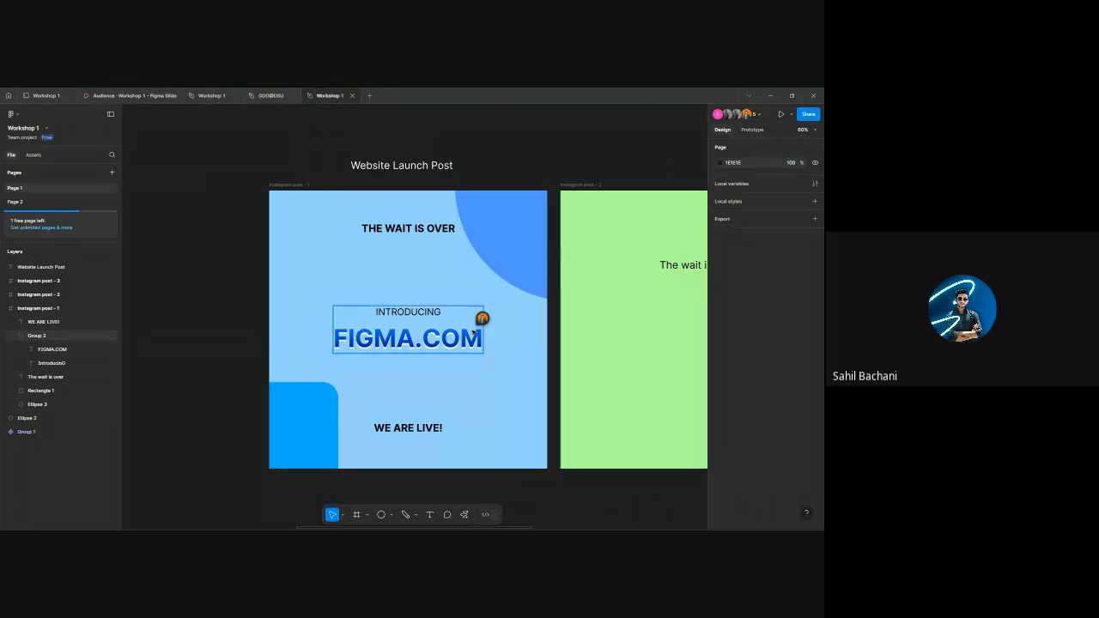
{"action": "left_click", "coordinate": [133, 96]}
{"action": "key", "text": "Right"}
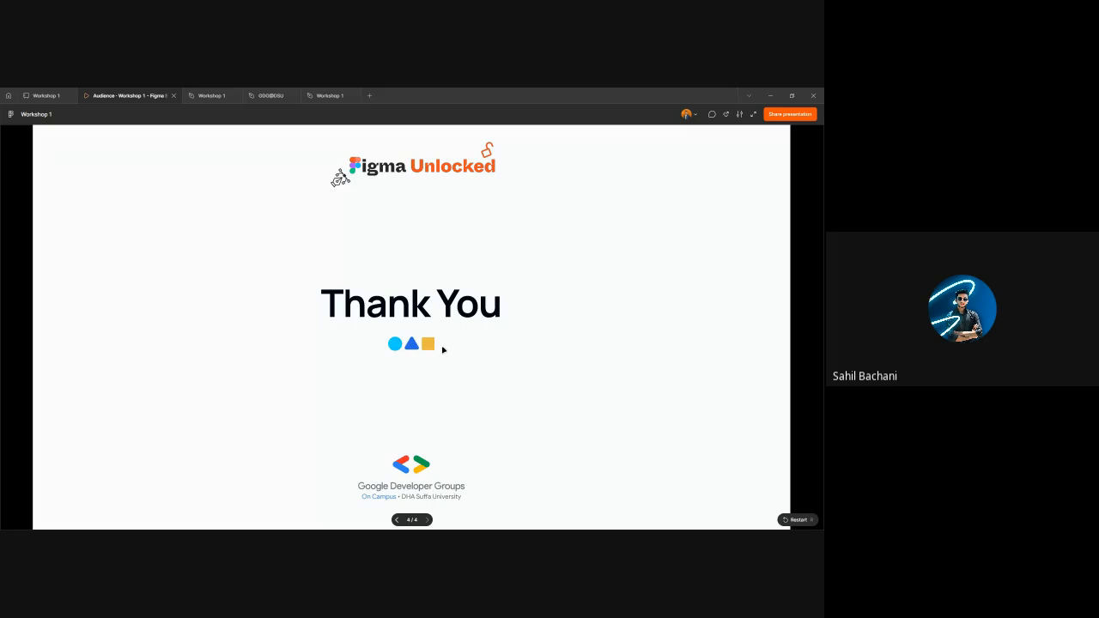